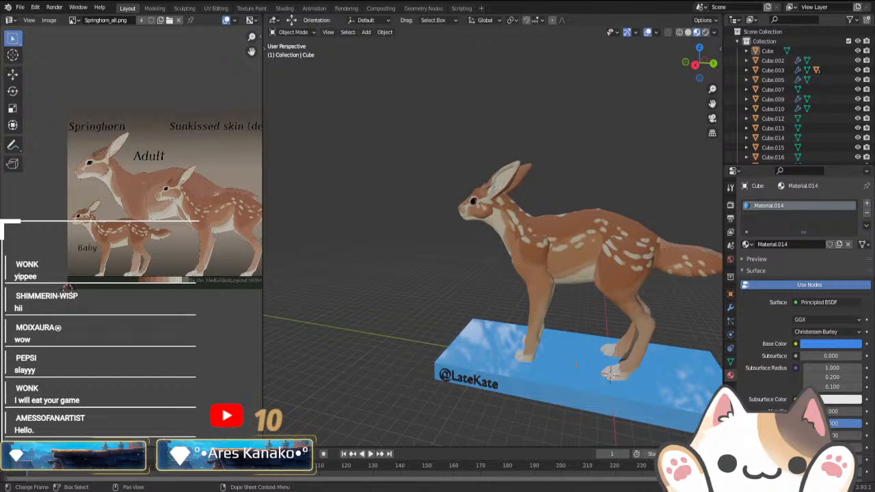
# - Examine the fawn model from several sides and compare it with the Springhorn reference image
pyautogui.scroll(-3, 492, 301)
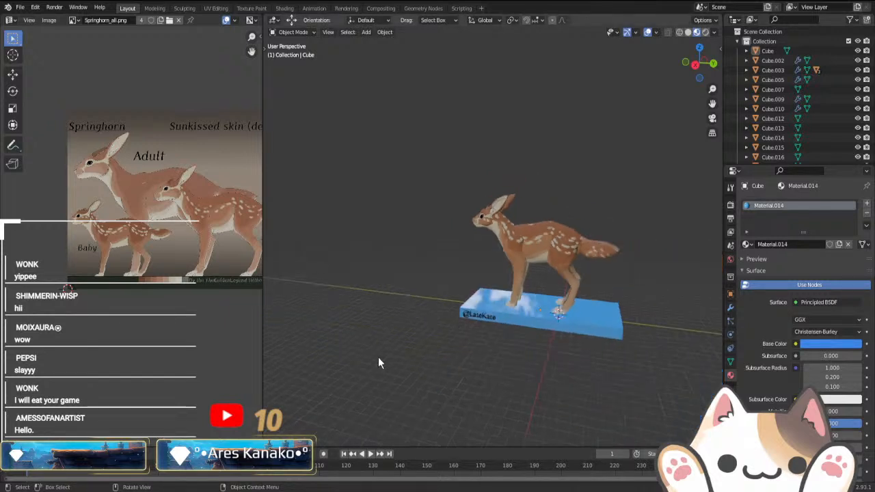
pyautogui.scroll(-2, 205, 318)
pyautogui.moveTo(181, 298); pyautogui.dragTo(175, 336, button='middle')
pyautogui.scroll(1, 175, 335)
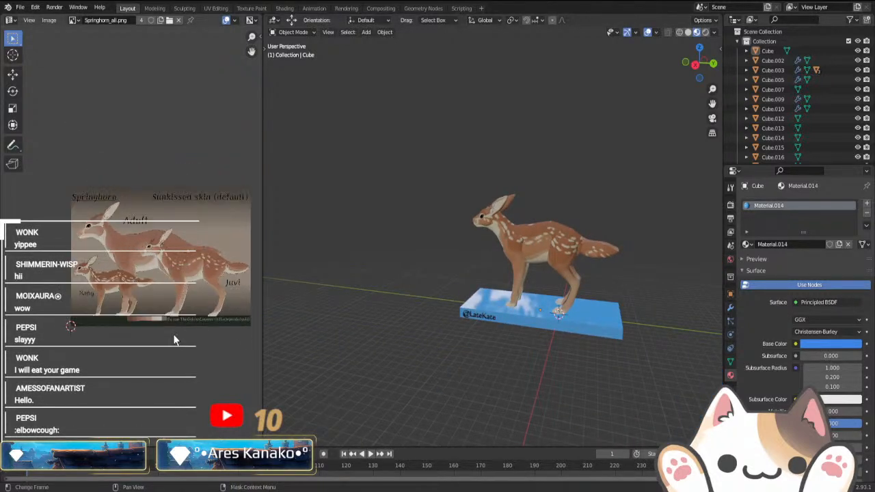
pyautogui.scroll(3, 154, 328)
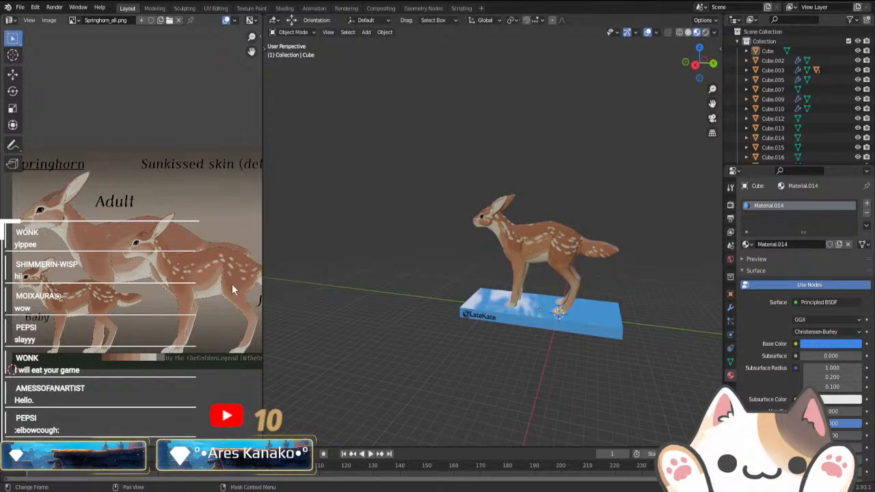
pyautogui.moveTo(528, 328); pyautogui.dragTo(596, 380, button='middle')
pyautogui.scroll(5, 596, 380)
pyautogui.moveTo(451, 355); pyautogui.dragTo(562, 321, button='middle')
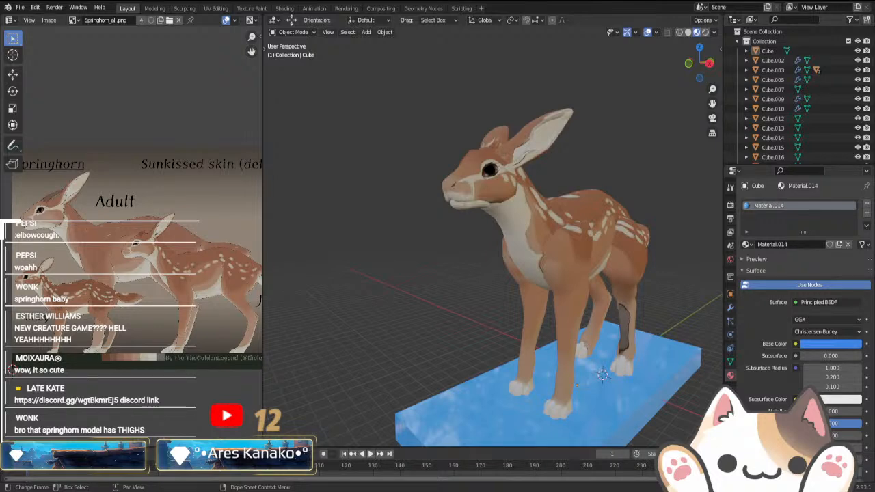
pyautogui.moveTo(424, 301); pyautogui.dragTo(484, 303, button='middle')
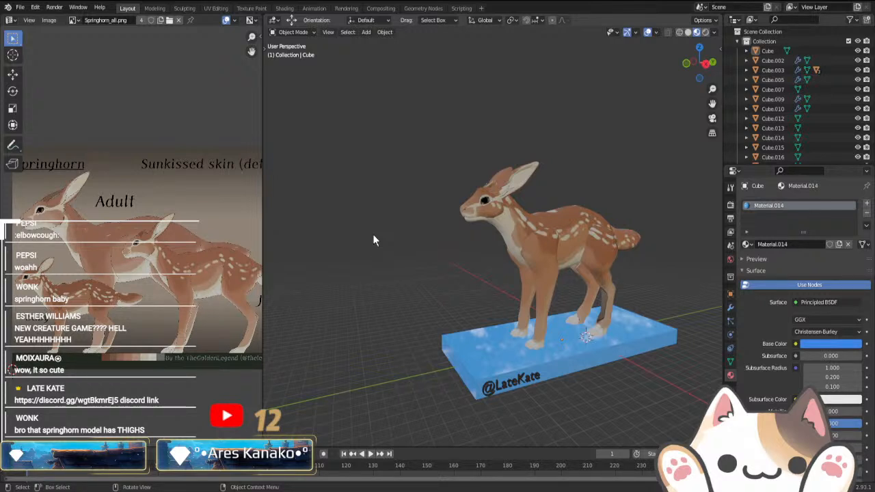
# - Open the fawn's hind leg nearest the camera in Edit Mode to show its UVs over the reference image
pyautogui.scroll(4, 373, 236)
pyautogui.click(712, 272)
pyautogui.press('Tab')
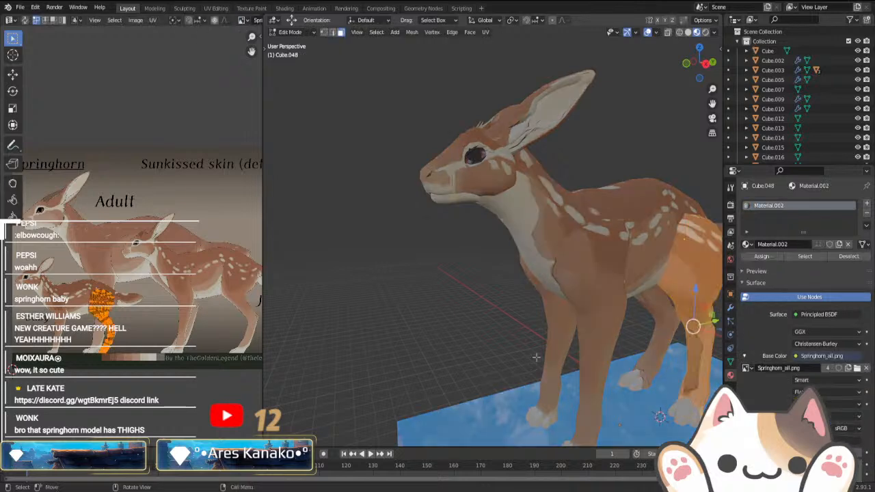
pyautogui.scroll(-3, 536, 358)
pyautogui.moveTo(526, 353); pyautogui.dragTo(458, 347, button='middle')
pyautogui.scroll(5, 195, 346)
pyautogui.moveTo(130, 379); pyautogui.dragTo(174, 200, button='middle')
pyautogui.scroll(2, 110, 304)
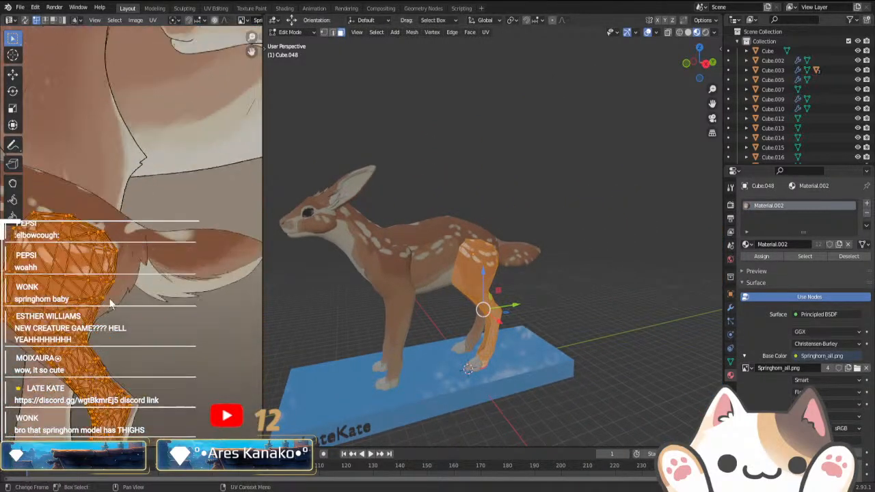
pyautogui.scroll(1, 110, 305)
pyautogui.moveTo(161, 328); pyautogui.dragTo(128, 255, button='middle')
pyautogui.scroll(2, 492, 232)
# - Select the lower leg's UV vertices below the hock and shift them slightly to fit the drawn baby's leg
pyautogui.keyDown('shift'); pyautogui.moveTo(501, 342); pyautogui.dragTo(540, 328, button='middle'); pyautogui.keyUp('shift')
pyautogui.scroll(-3, 527, 351)
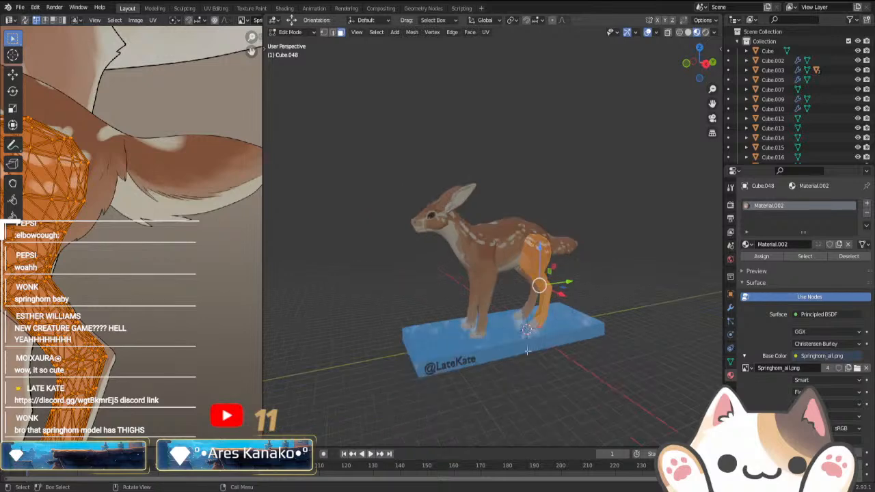
pyautogui.scroll(6, 527, 351)
pyautogui.scroll(-2, 87, 369)
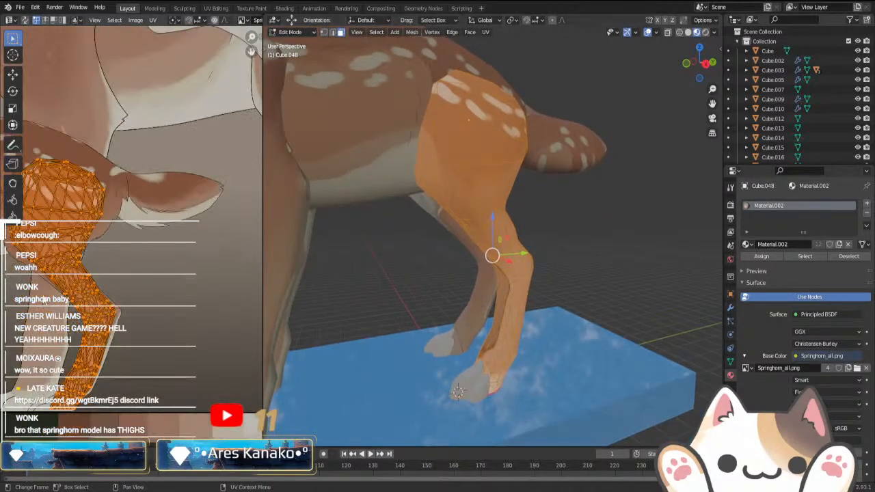
pyautogui.moveTo(88, 369); pyautogui.dragTo(156, 231, button='middle')
pyautogui.scroll(5, 133, 263)
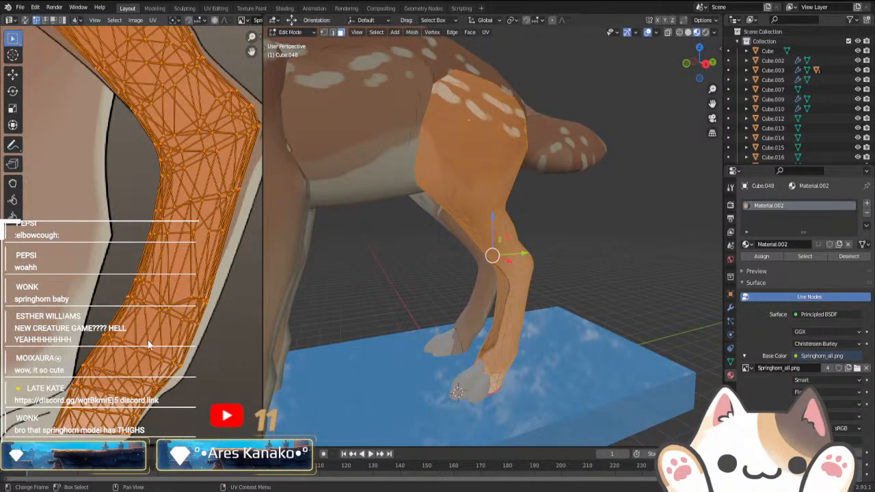
pyautogui.scroll(-2, 88, 256)
pyautogui.moveTo(41, 183); pyautogui.dragTo(218, 370)
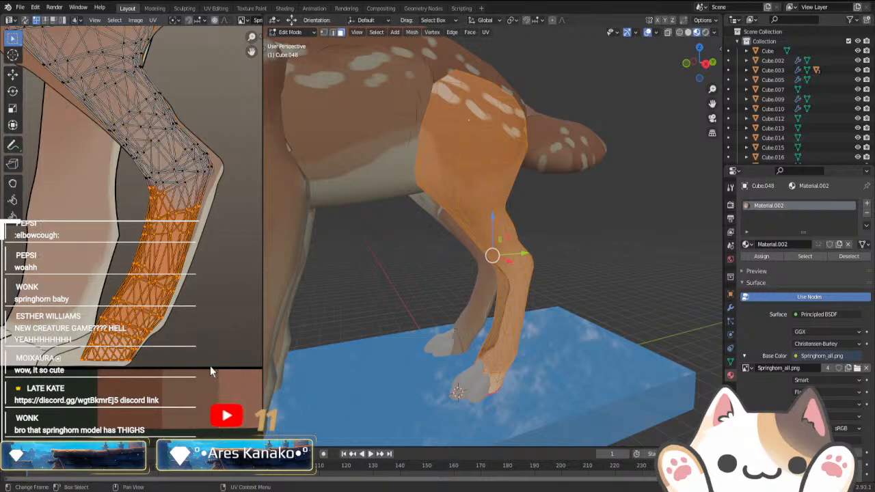
pyautogui.press('g')
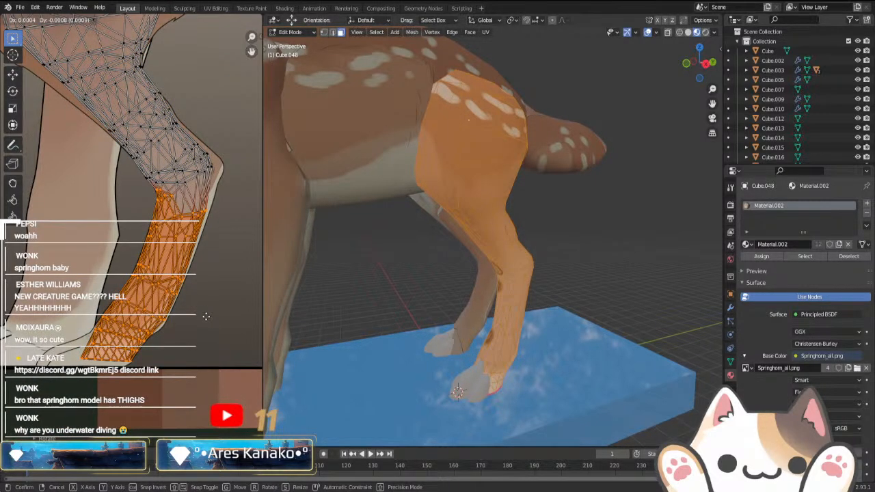
pyautogui.click(206, 316)
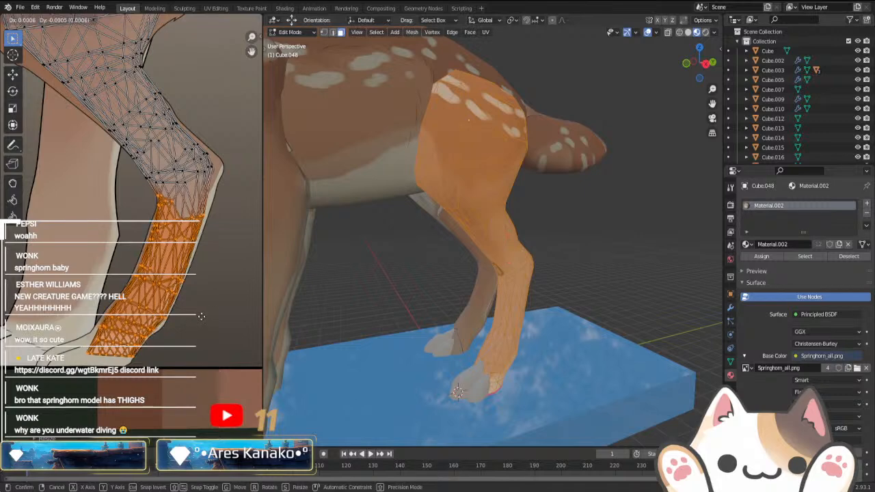
pyautogui.click(240, 319)
pyautogui.scroll(1, 199, 297)
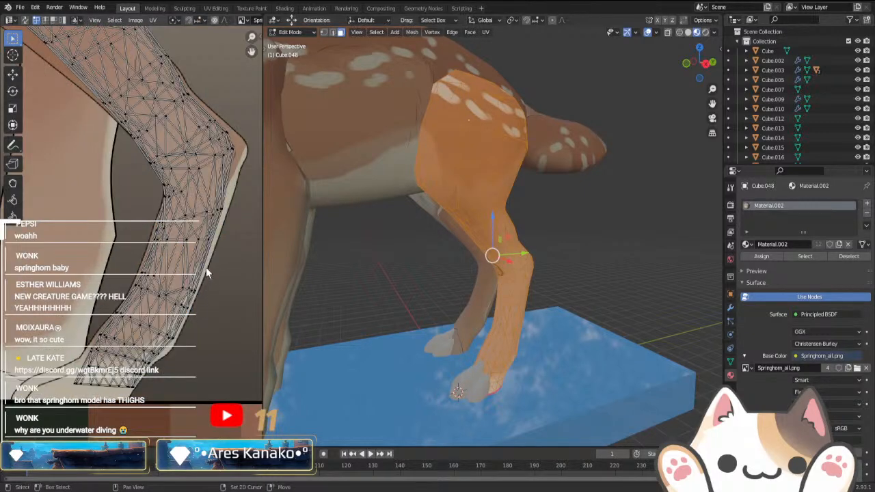
pyautogui.keyDown('shift'); pyautogui.moveTo(206, 270); pyautogui.dragTo(198, 317, button='middle'); pyautogui.keyUp('shift')
pyautogui.scroll(-1, 479, 335)
# - Move the band of UV vertices around the hock slightly to adjust the texture on the back of the leg
pyautogui.press('Tab')
pyautogui.moveTo(479, 338); pyautogui.dragTo(333, 345, button='middle')
pyautogui.press('Tab')
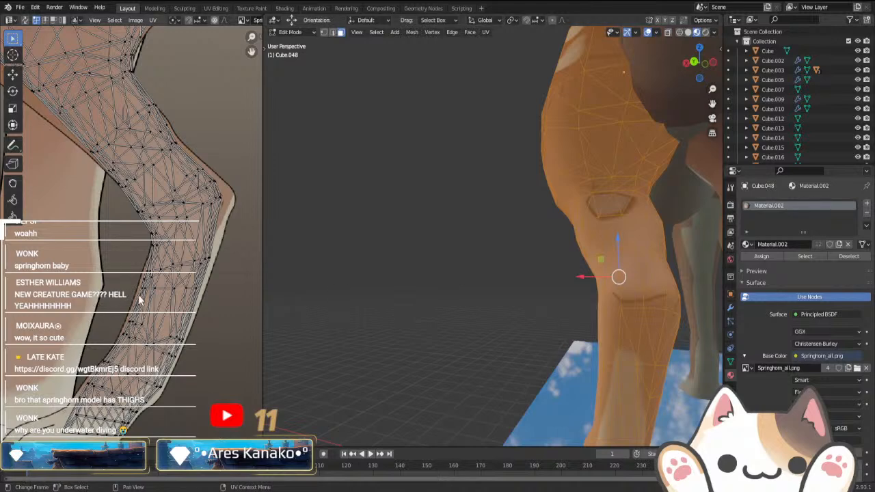
pyautogui.scroll(1, 104, 316)
pyautogui.moveTo(125, 302); pyautogui.dragTo(184, 266, button='middle')
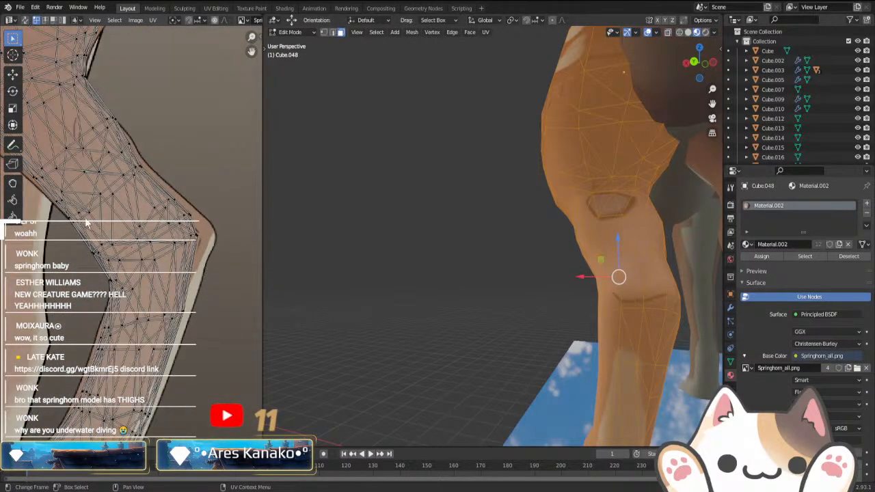
pyautogui.moveTo(86, 219); pyautogui.dragTo(156, 303)
pyautogui.keyDown('shift'); pyautogui.moveTo(142, 178); pyautogui.dragTo(200, 262); pyautogui.keyUp('shift')
pyautogui.press('g')
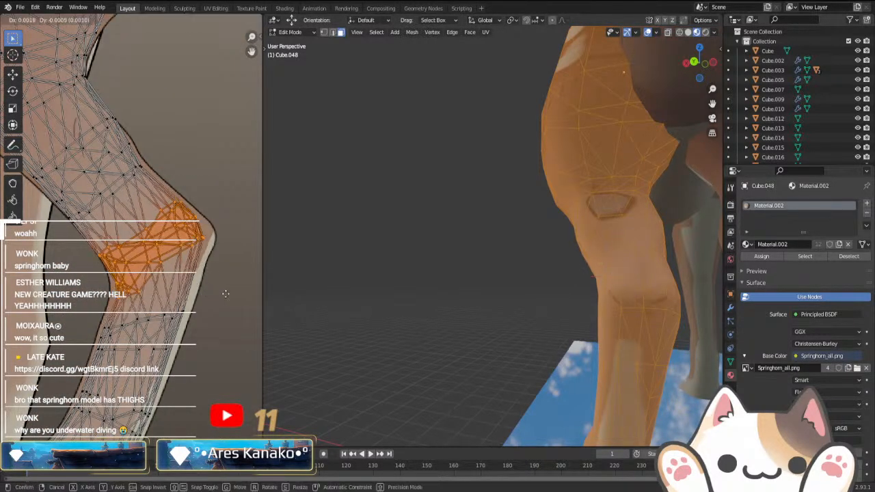
pyautogui.click(228, 297)
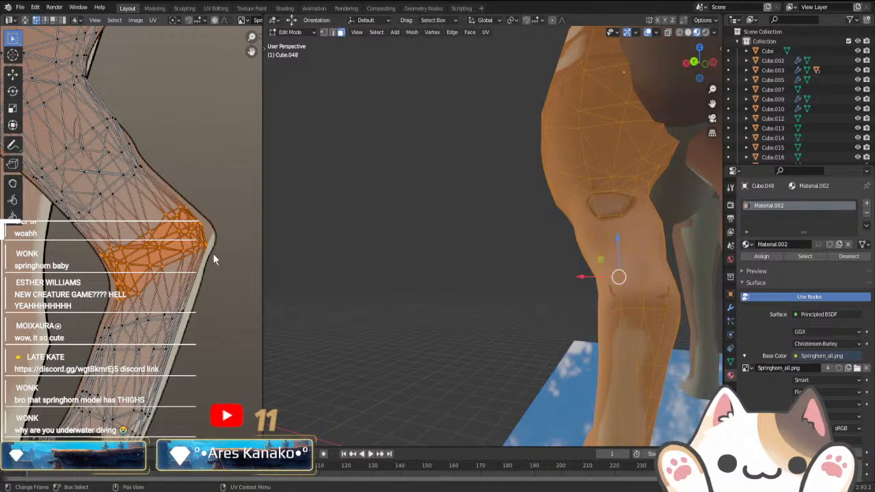
pyautogui.press('Tab')
pyautogui.press('Tab')
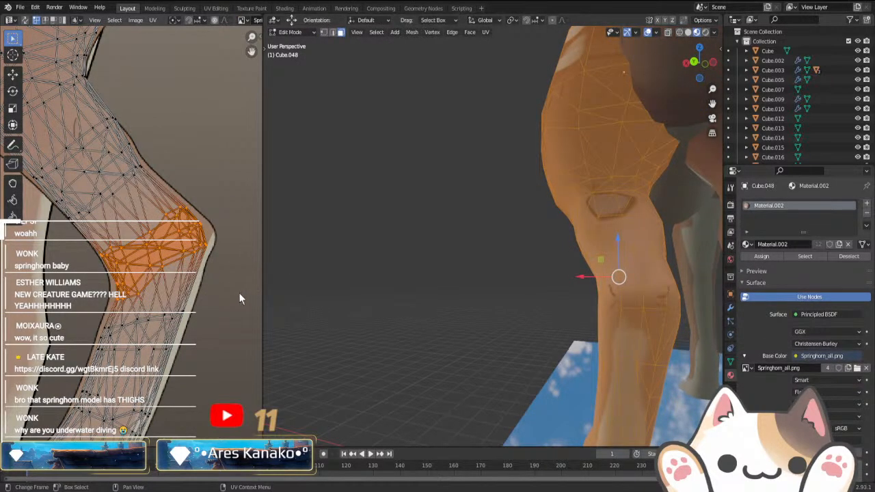
pyautogui.press('Tab')
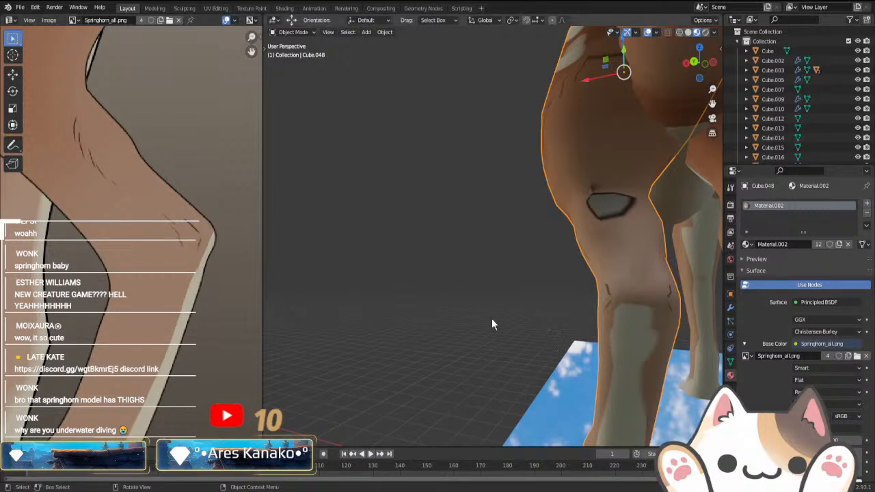
# - Move two small groups of UV vertices along the leg's rear edge above the hock inward, off the drawn outline
pyautogui.moveTo(492, 319); pyautogui.dragTo(592, 290, button='middle')
pyautogui.press('Tab')
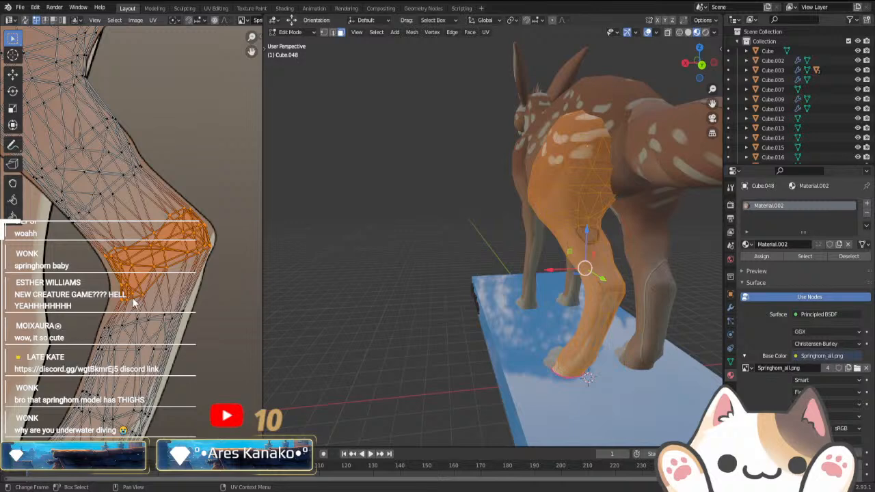
pyautogui.moveTo(156, 231); pyautogui.dragTo(210, 304, button='middle')
pyautogui.scroll(2, 152, 218)
pyautogui.moveTo(149, 153); pyautogui.dragTo(209, 205)
pyautogui.press('g')
pyautogui.click(183, 198)
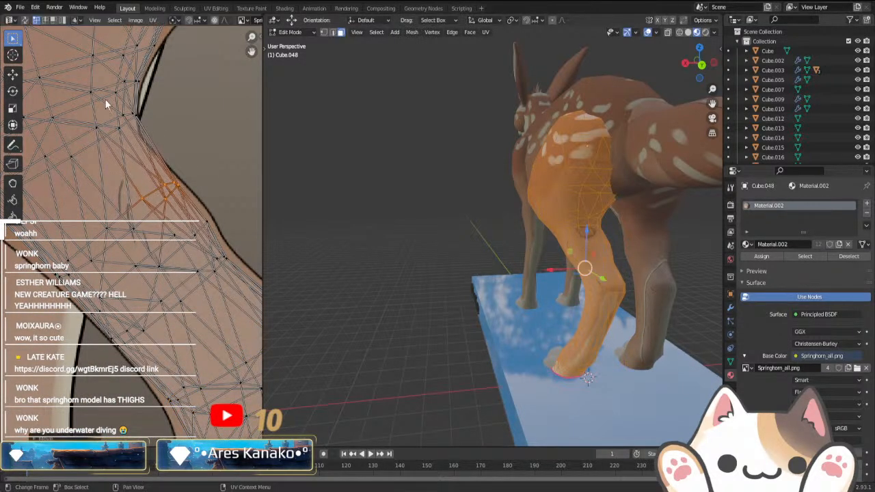
pyautogui.moveTo(121, 98); pyautogui.dragTo(171, 163)
pyautogui.press('g')
pyautogui.click(158, 177)
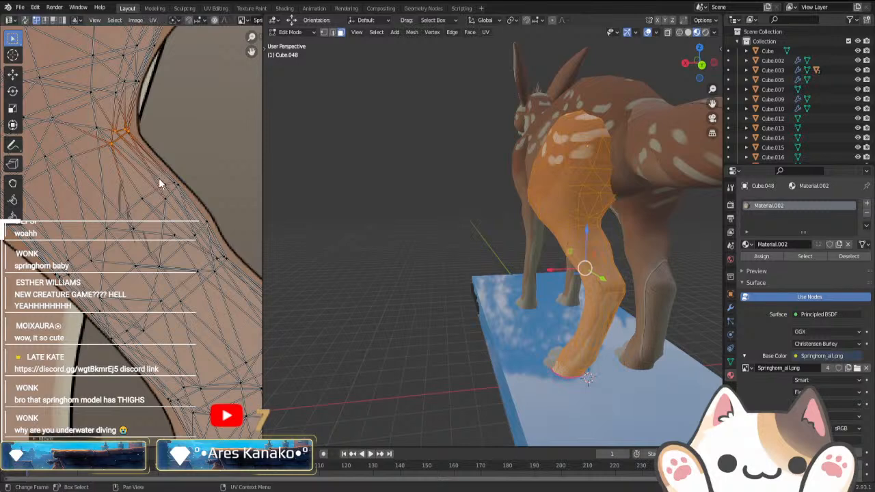
pyautogui.scroll(-2, 158, 178)
pyautogui.moveTo(159, 179); pyautogui.dragTo(171, 212, button='middle')
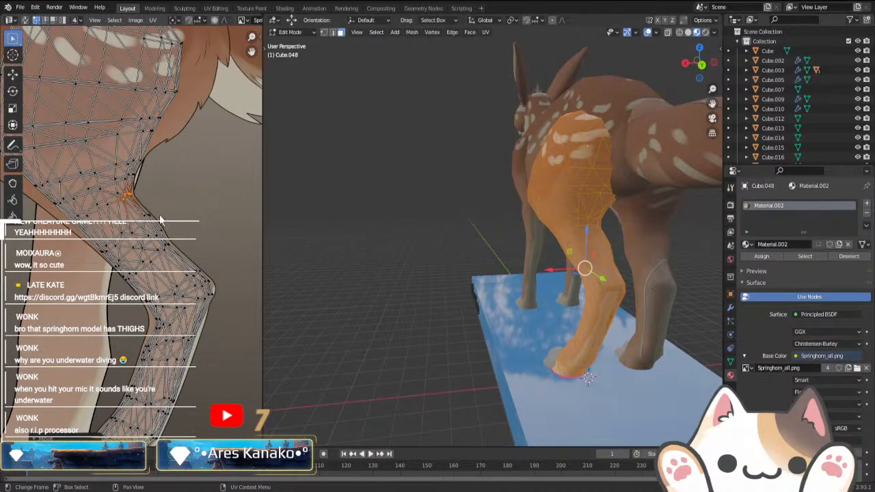
# - Open the opposite hind leg in Edit Mode with all its faces selected
pyautogui.press('Tab')
pyautogui.moveTo(476, 325); pyautogui.dragTo(433, 296, button='middle')
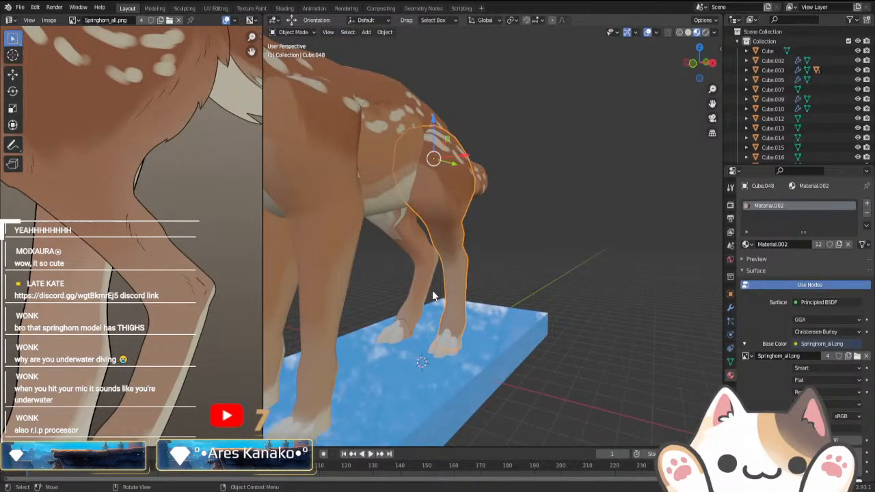
pyautogui.scroll(-3, 433, 296)
pyautogui.moveTo(433, 296); pyautogui.dragTo(571, 231, button='middle')
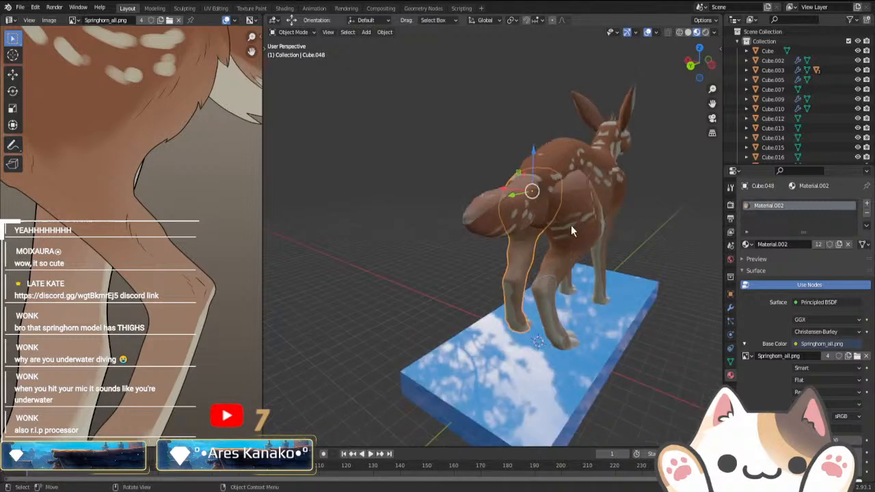
pyautogui.click(572, 231)
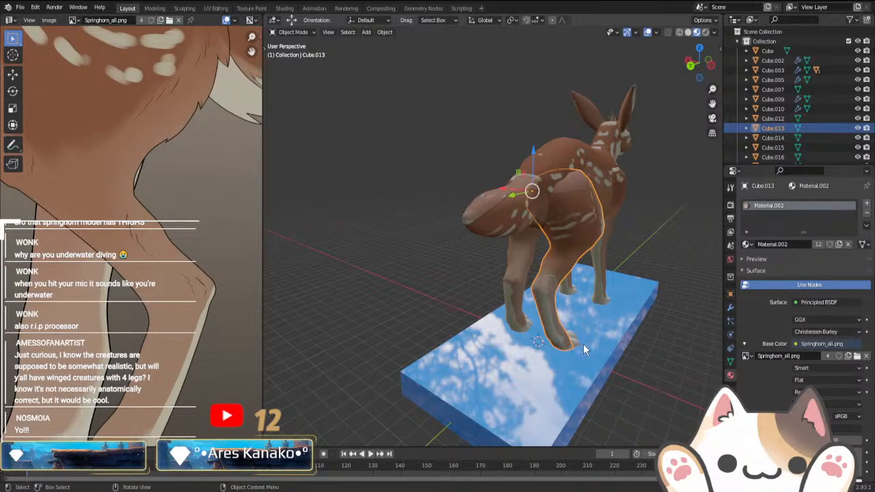
pyautogui.press('Tab')
pyautogui.scroll(-3, 507, 342)
pyautogui.moveTo(508, 342); pyautogui.dragTo(366, 333, button='middle')
pyautogui.press('a')
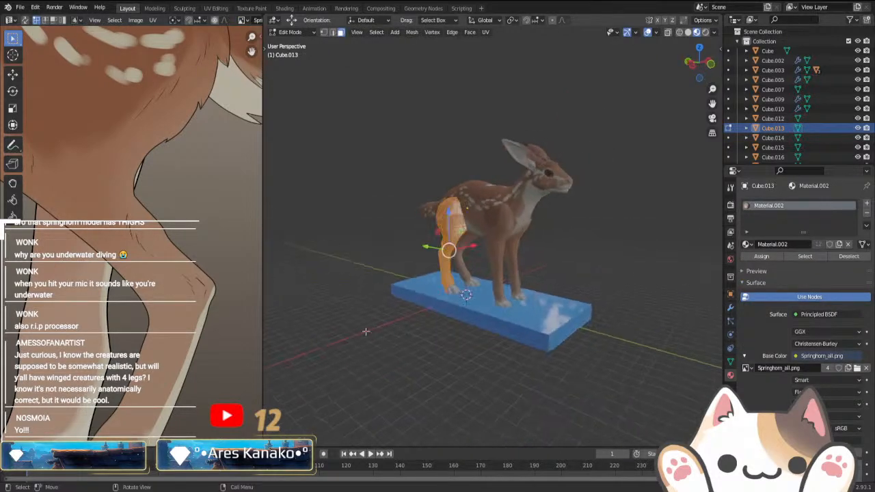
# - Unwrap the selected hind leg faces with Project from View in the right orthographic view
pyautogui.scroll(-7, 123, 342)
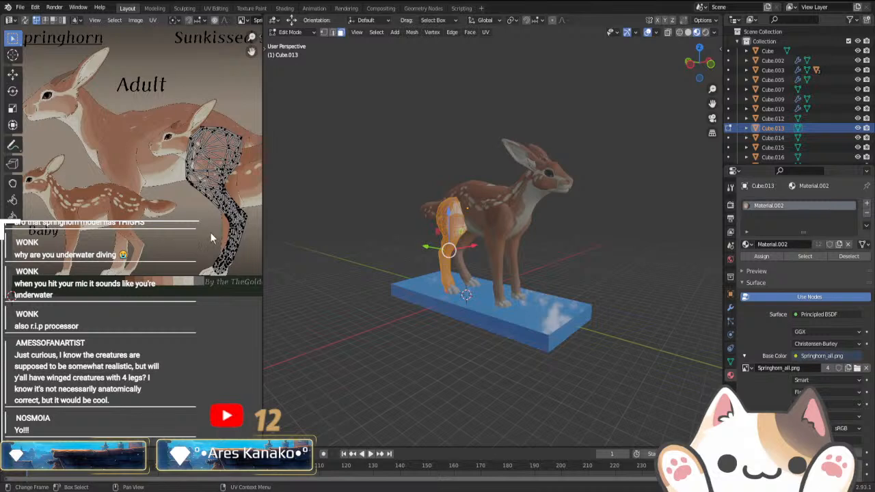
pyautogui.press('KP_3')
pyautogui.rightClick(449, 316)
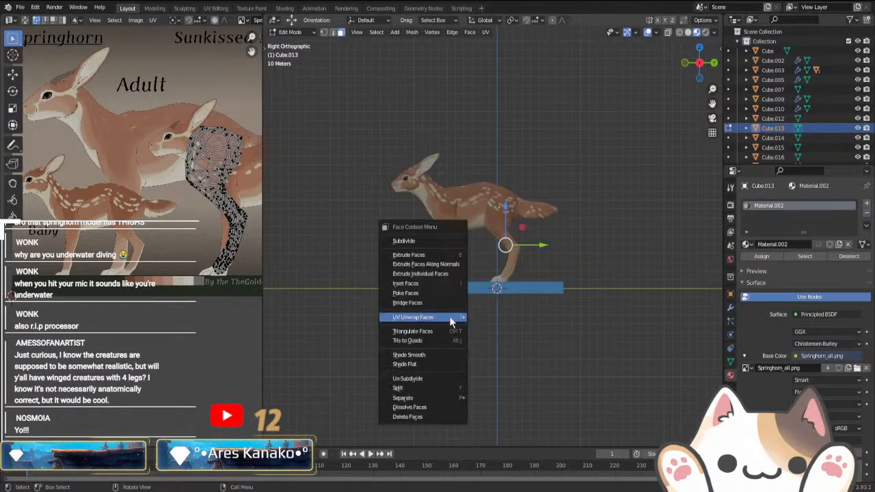
pyautogui.moveTo(444, 318)
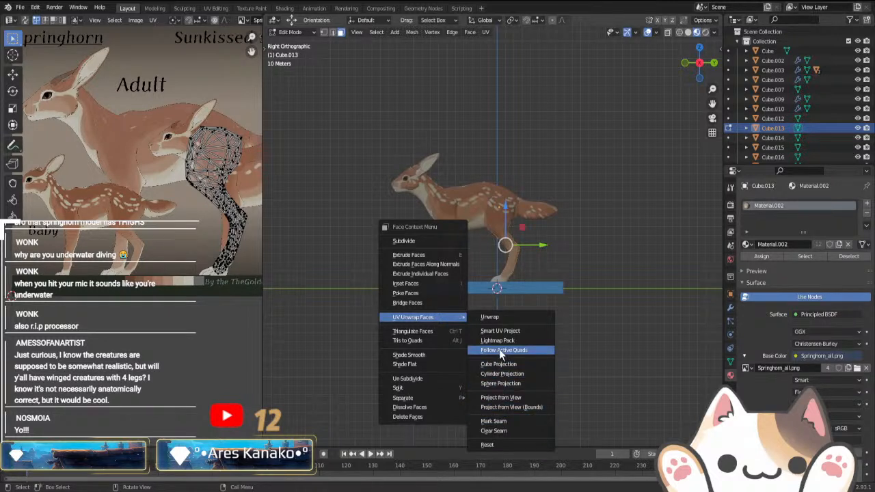
pyautogui.click(503, 407)
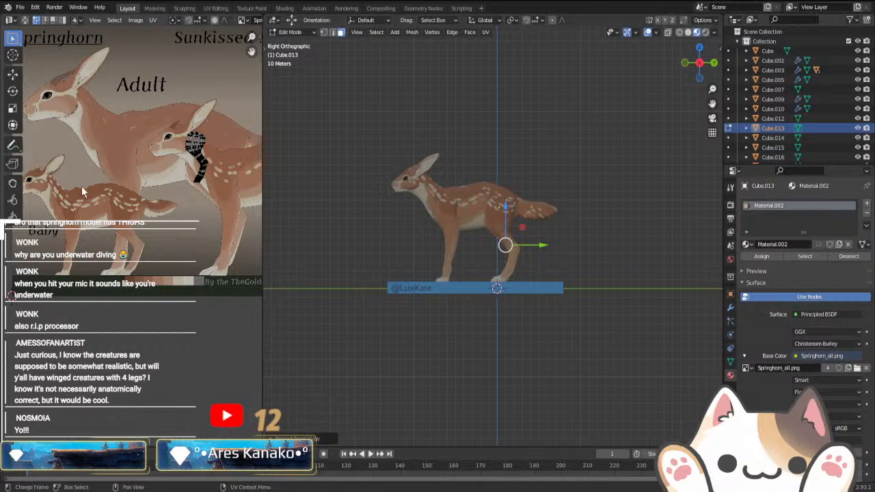
# - Move the whole unwrapped hind leg UV island onto the baby Springhorn's hind leg and scale it to roughly match
pyautogui.press('a')
pyautogui.press('g')
pyautogui.click(238, 272)
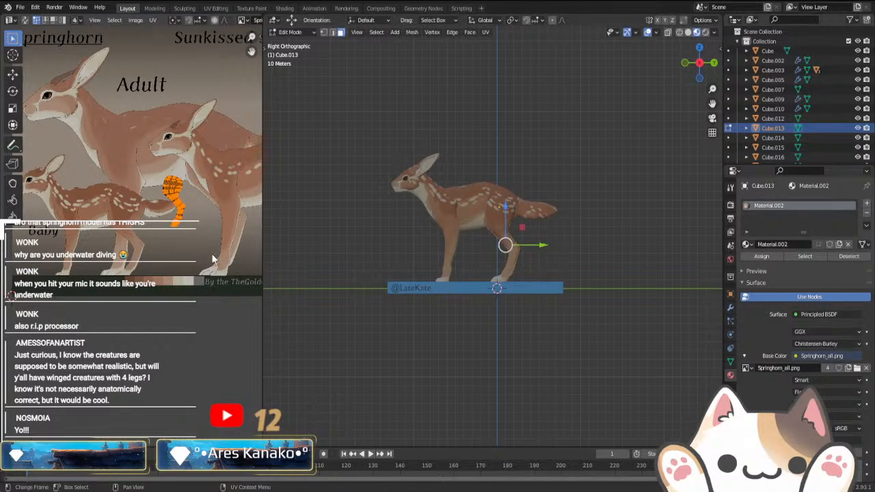
pyautogui.press('s')
pyautogui.click(155, 284)
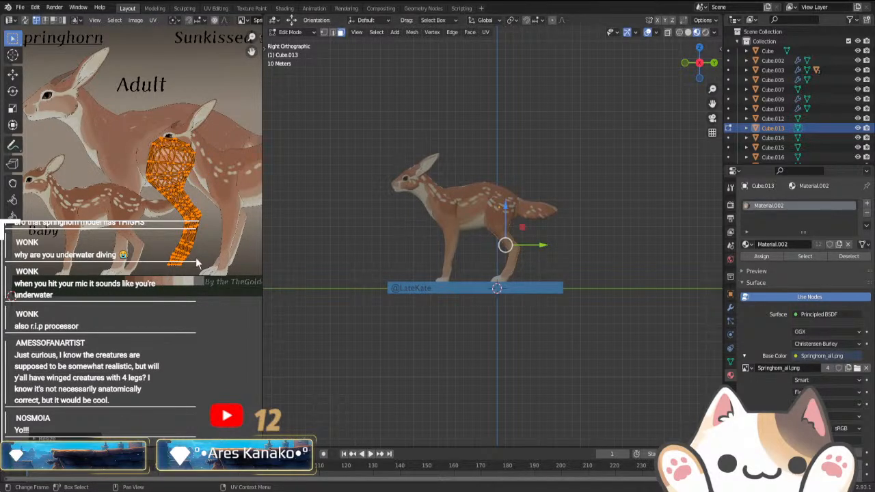
pyautogui.press('s')
pyautogui.click(117, 256)
pyautogui.press('g')
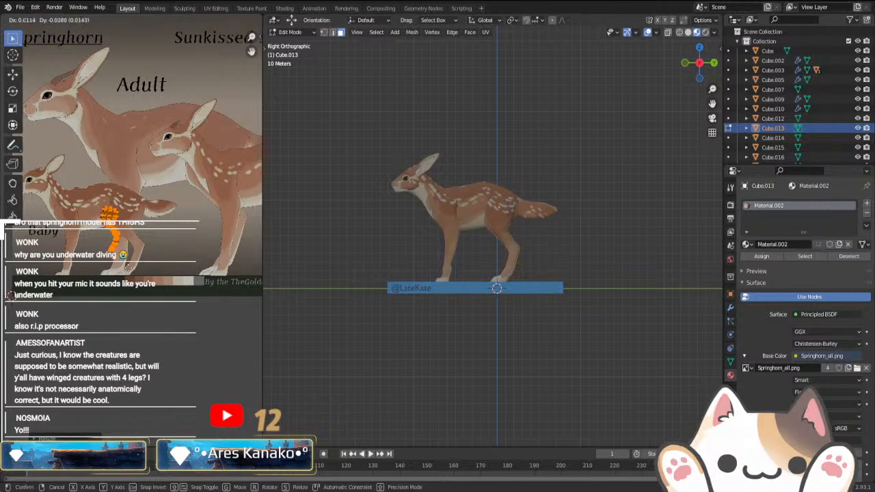
pyautogui.click(141, 286)
# - Fine-tune the UV island's scale and position so the thigh, hock and lower leg line up with the baby's drawn hind leg
pyautogui.scroll(3, 142, 301)
pyautogui.moveTo(143, 307); pyautogui.dragTo(177, 341, button='middle')
pyautogui.scroll(3, 185, 350)
pyautogui.press('s')
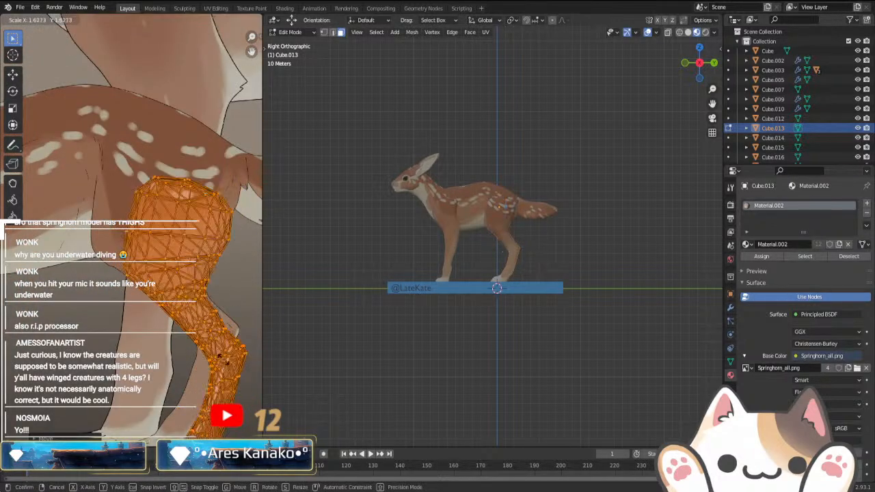
pyautogui.click(216, 351)
pyautogui.press('g')
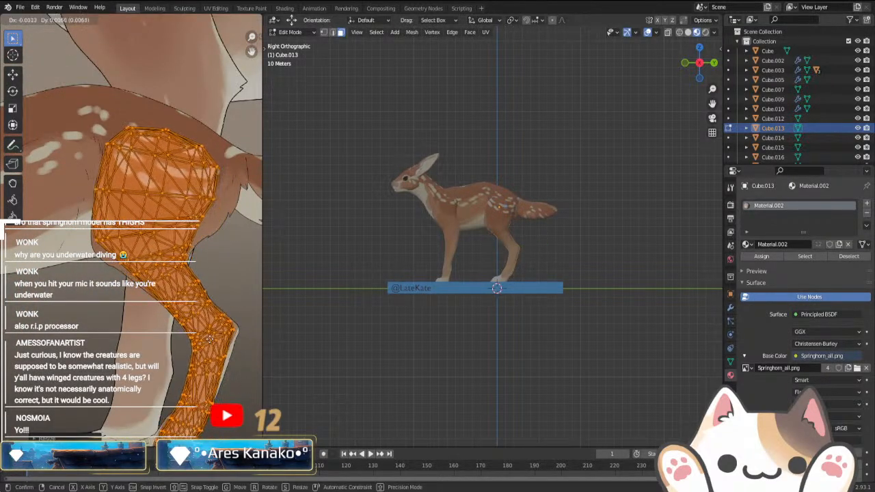
pyautogui.click(213, 348)
pyautogui.press('s')
pyautogui.click(220, 350)
pyautogui.press('g')
pyautogui.click(219, 342)
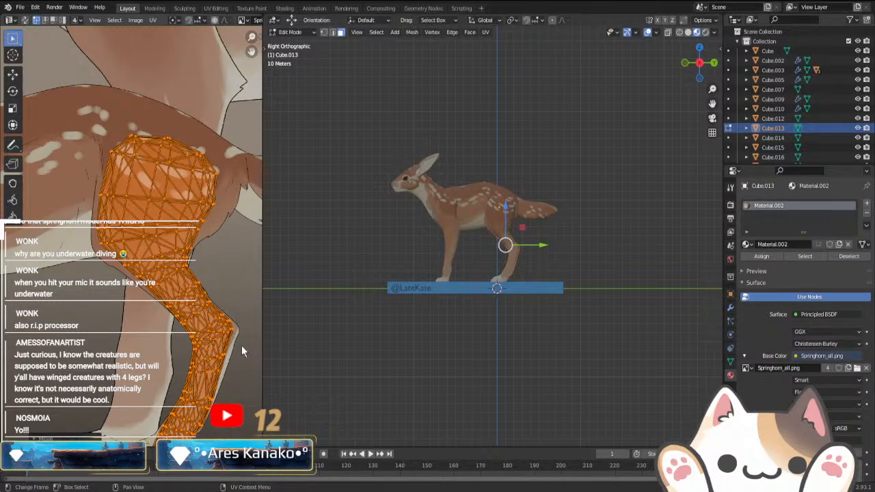
# - Shift the band of UV vertices across the hock toward the drawn leg's rear edge and scale it slightly to fit
pyautogui.scroll(2, 492, 236)
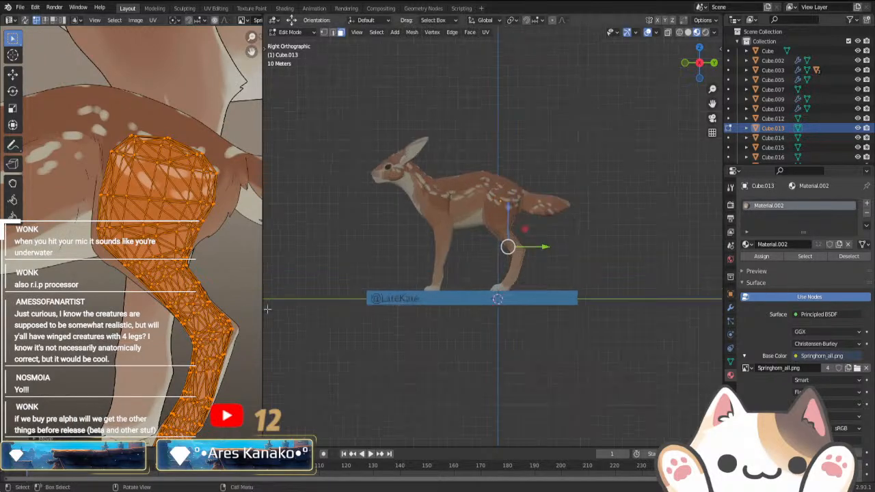
pyautogui.scroll(2, 220, 331)
pyautogui.moveTo(201, 330); pyautogui.dragTo(96, 260, button='middle')
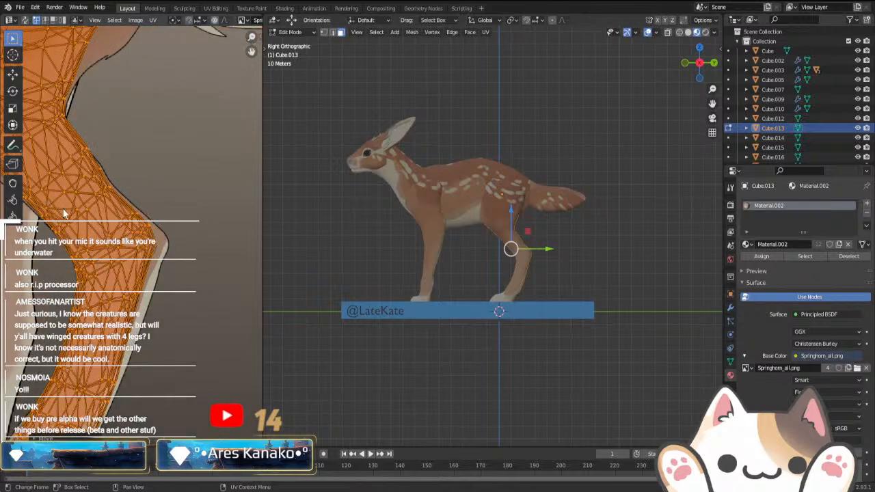
pyautogui.moveTo(63, 216); pyautogui.dragTo(107, 278)
pyautogui.keyDown('shift'); pyautogui.moveTo(106, 198); pyautogui.dragTo(171, 267); pyautogui.keyUp('shift')
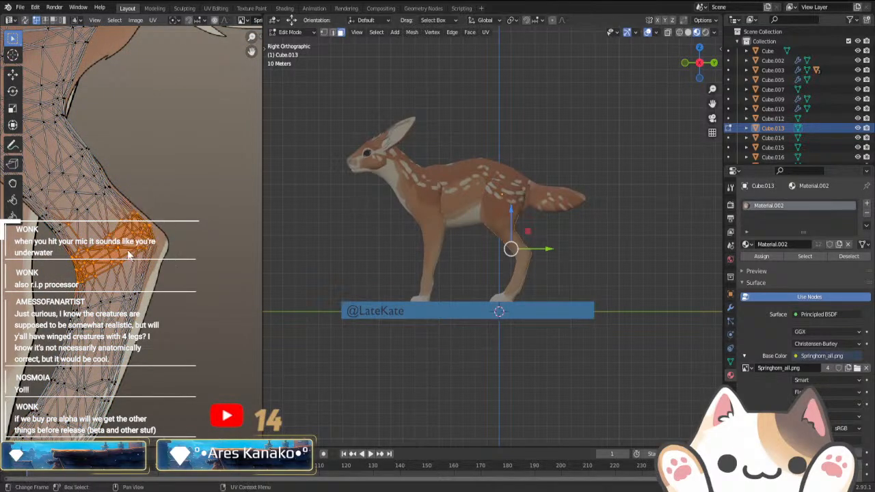
pyautogui.moveTo(167, 197); pyautogui.dragTo(106, 285)
pyautogui.keyDown('shift'); pyautogui.moveTo(58, 235); pyautogui.dragTo(128, 294); pyautogui.keyUp('shift')
pyautogui.press('g')
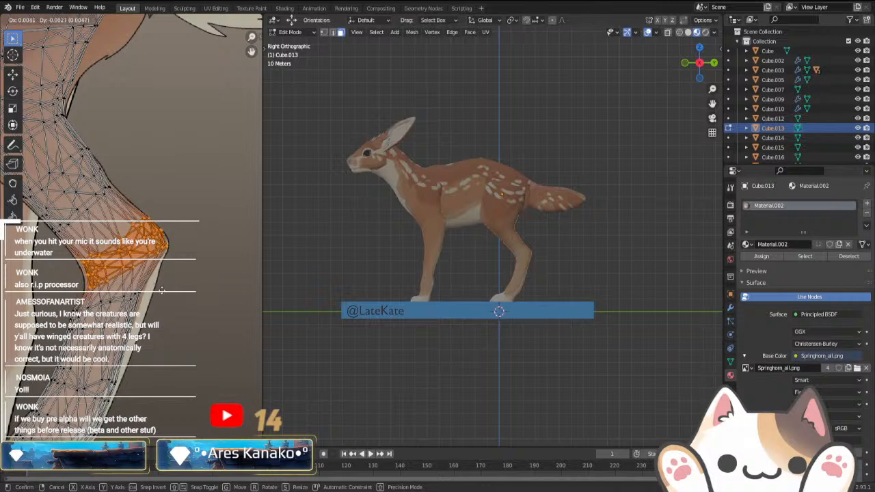
pyautogui.click(159, 296)
pyautogui.press('s')
pyautogui.click(156, 294)
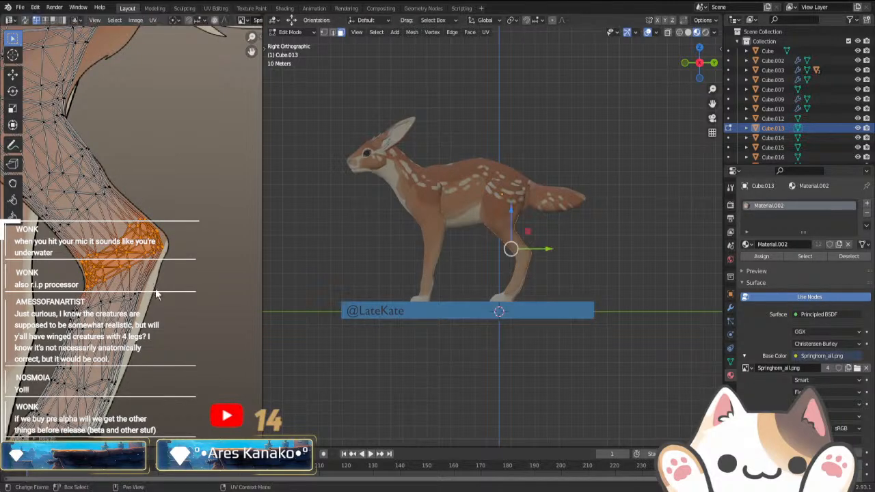
# - Move the band of UV vertices just below the hock toward the light stripe on the leg's rear edge
pyautogui.moveTo(156, 293); pyautogui.dragTo(238, 210, button='middle')
pyautogui.scroll(1, 146, 205)
pyautogui.moveTo(146, 204); pyautogui.dragTo(249, 270)
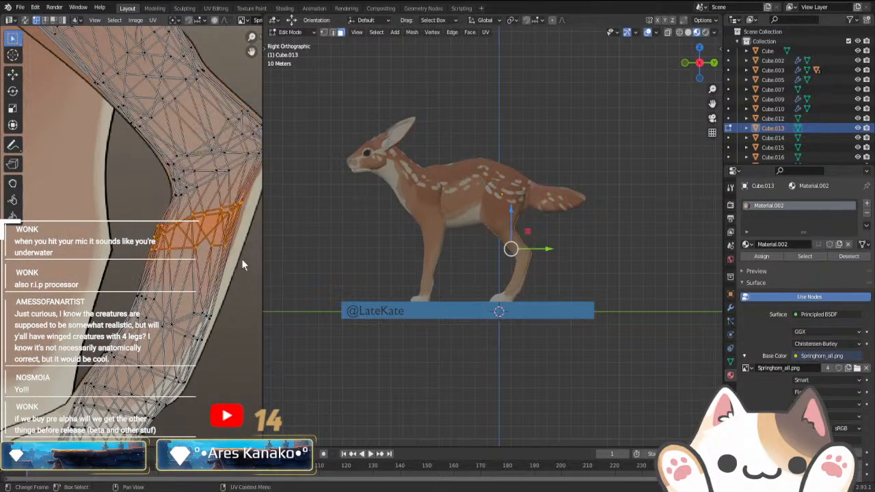
pyautogui.press('g')
pyautogui.press('Escape')
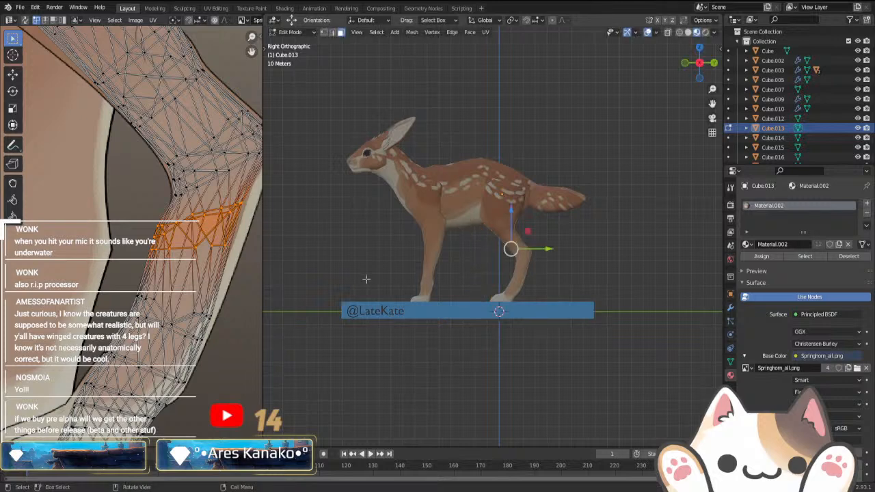
pyautogui.press('g')
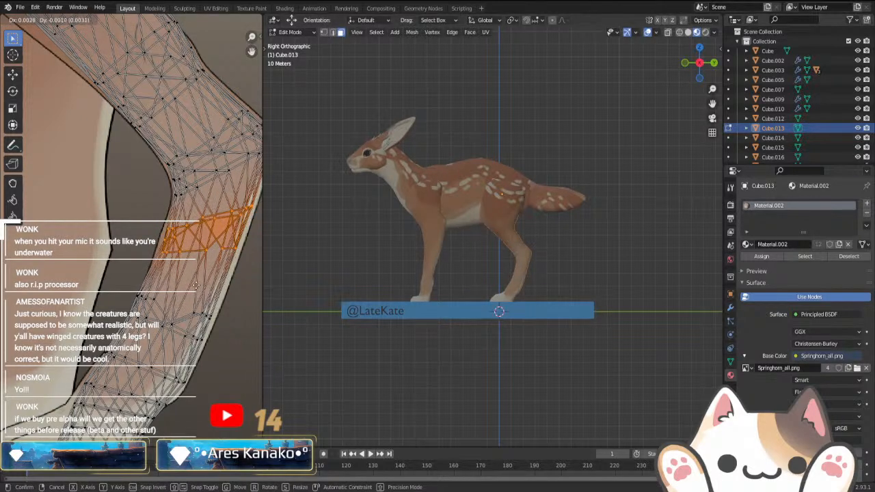
pyautogui.click(197, 290)
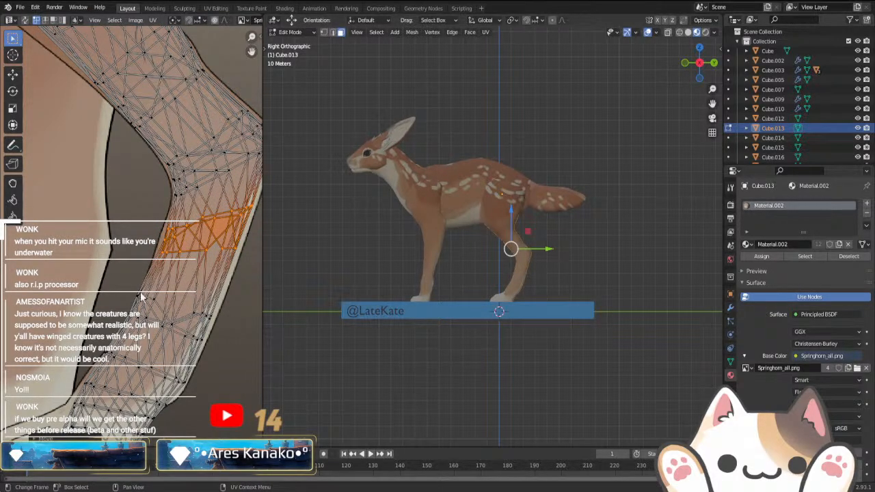
# - Nudge the band of UV vertices midway down the lower leg toward the rear edge and adjust its fit to the drawing
pyautogui.moveTo(140, 294); pyautogui.dragTo(212, 356)
pyautogui.press('g')
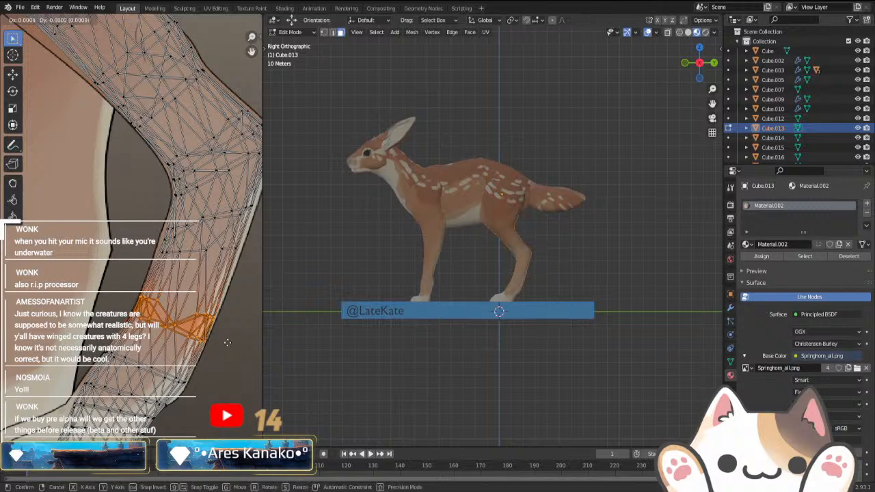
pyautogui.click(227, 345)
pyautogui.press('a')
pyautogui.hotkey('ctrl', 'z')
pyautogui.press('g')
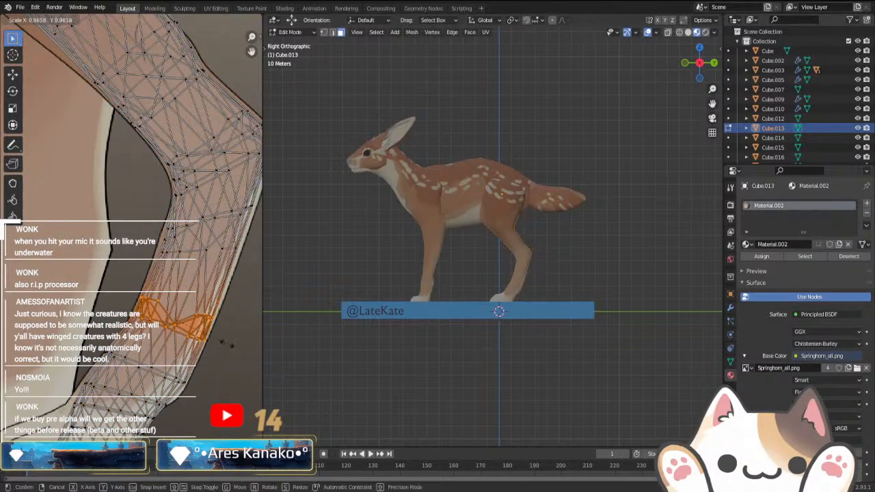
pyautogui.click(229, 339)
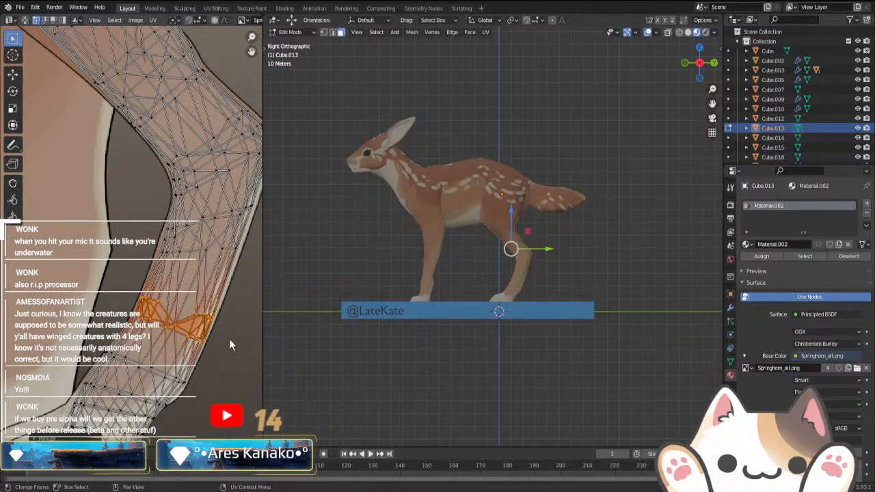
# - Move small groups of UV vertices around the ankle and the end of the leg so they sit inside the drawn outline
pyautogui.moveTo(139, 387); pyautogui.dragTo(153, 319, button='middle')
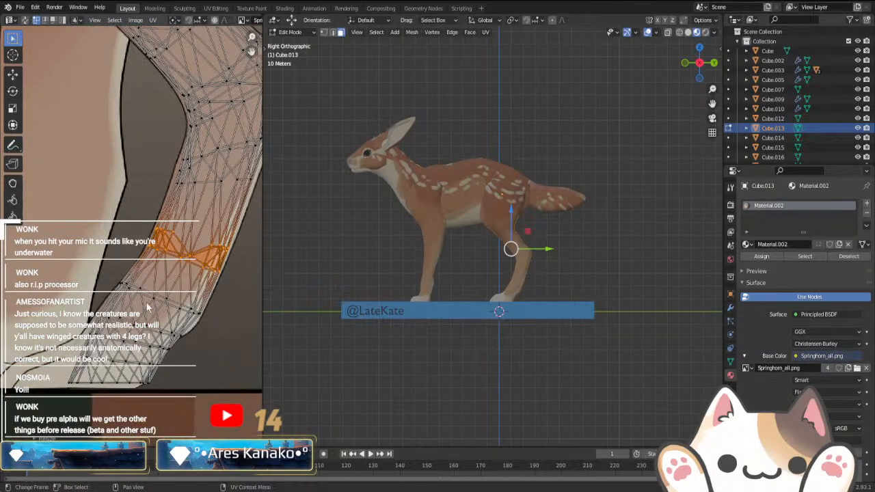
pyautogui.moveTo(110, 276); pyautogui.dragTo(150, 298)
pyautogui.press('g')
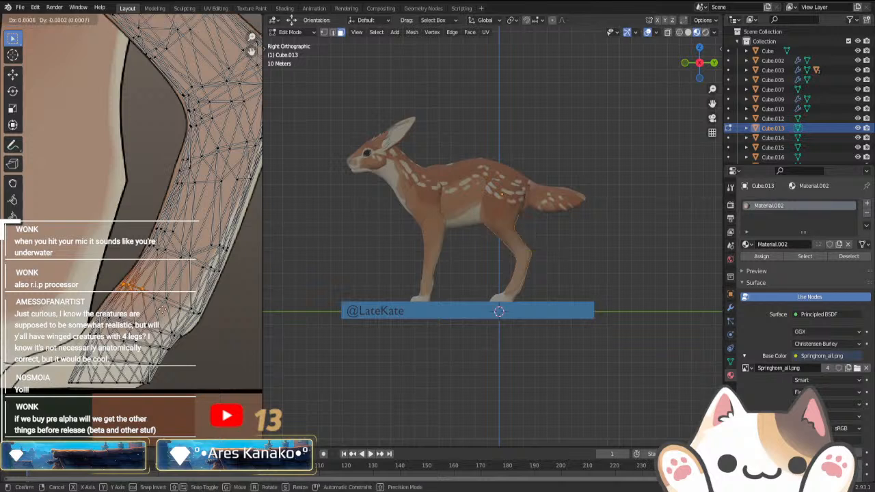
pyautogui.click(162, 313)
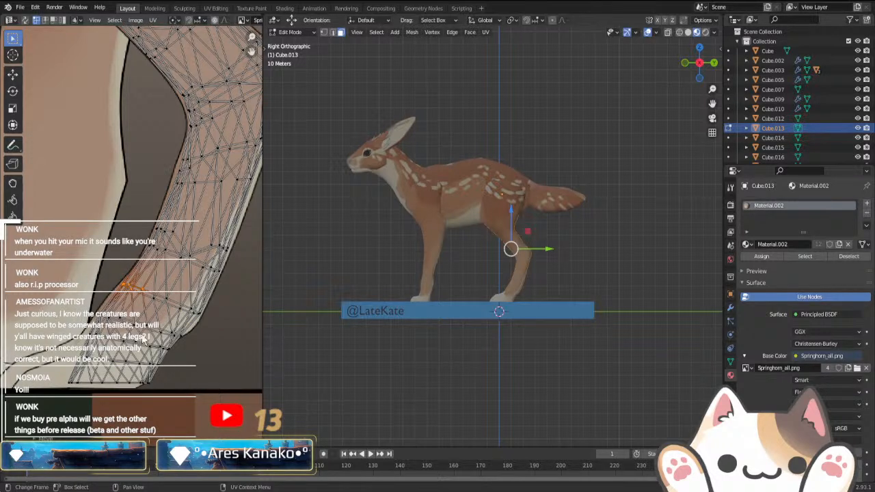
pyautogui.press('b')
pyautogui.moveTo(174, 377); pyautogui.dragTo(174, 378)
pyautogui.press('g')
pyautogui.click(160, 376)
pyautogui.moveTo(117, 371); pyautogui.dragTo(150, 393)
pyautogui.press('g')
pyautogui.click(178, 339)
# - Examine the hind leg's texture from behind and compare it with its UV layout for stray outline marks
pyautogui.press('Tab')
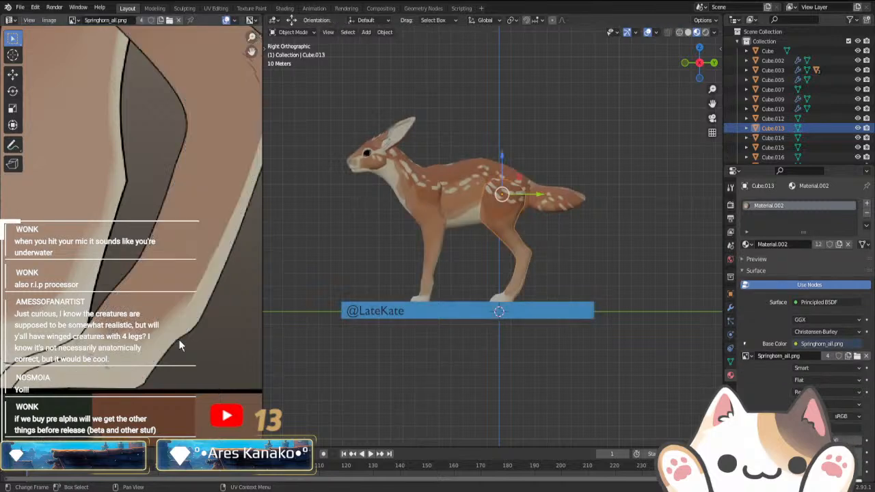
pyautogui.moveTo(480, 286); pyautogui.dragTo(441, 313, button='middle')
pyautogui.press('Tab')
pyautogui.press('Tab')
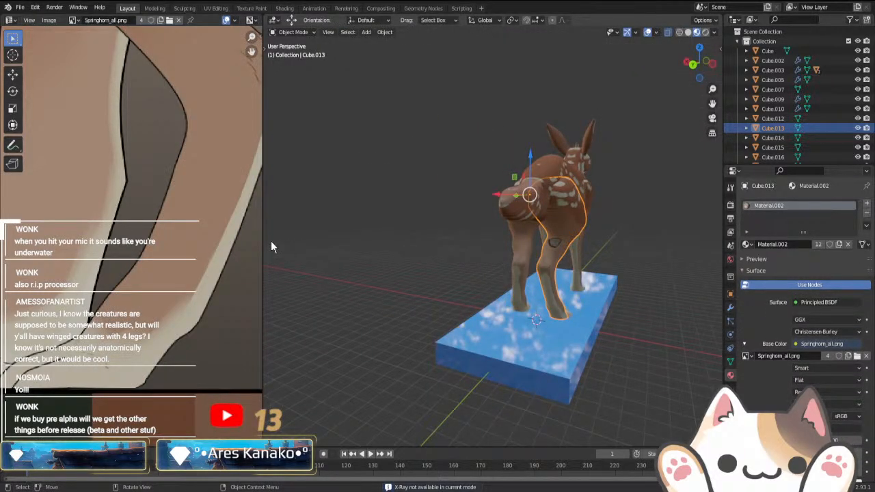
pyautogui.press('Tab')
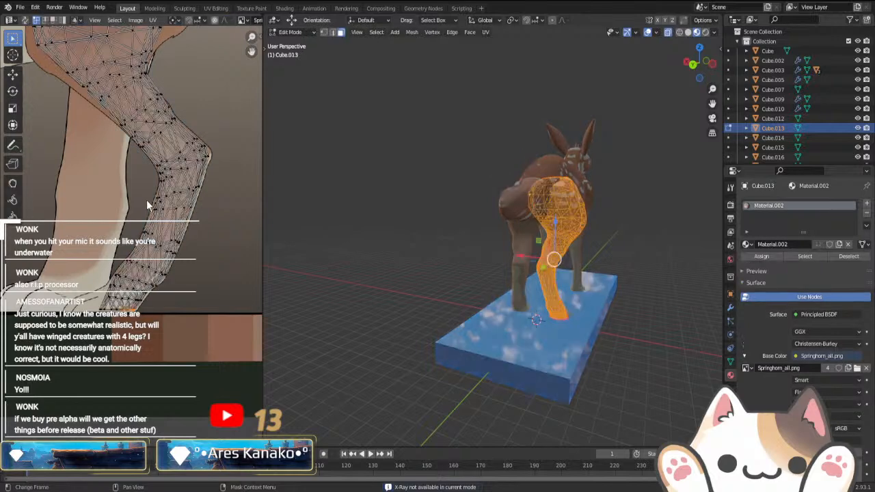
pyautogui.moveTo(152, 135); pyautogui.dragTo(170, 297, button='middle')
pyautogui.moveTo(133, 225); pyautogui.dragTo(142, 249, button='middle')
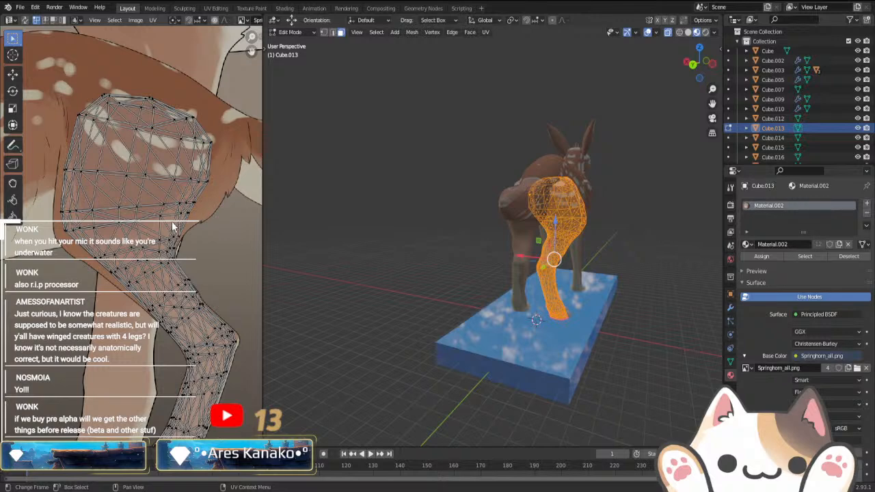
pyautogui.scroll(2, 183, 277)
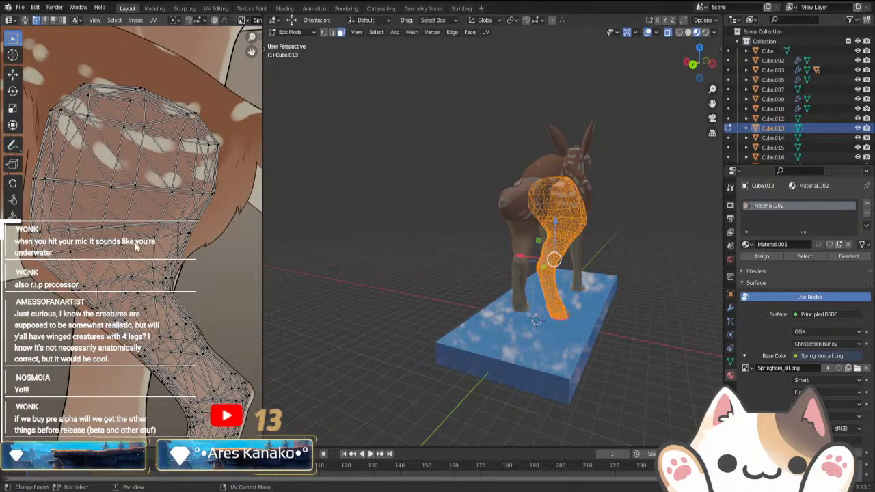
pyautogui.press('Tab')
pyautogui.moveTo(580, 318); pyautogui.dragTo(551, 320, button='middle')
pyautogui.press('Tab')
pyautogui.scroll(3, 531, 348)
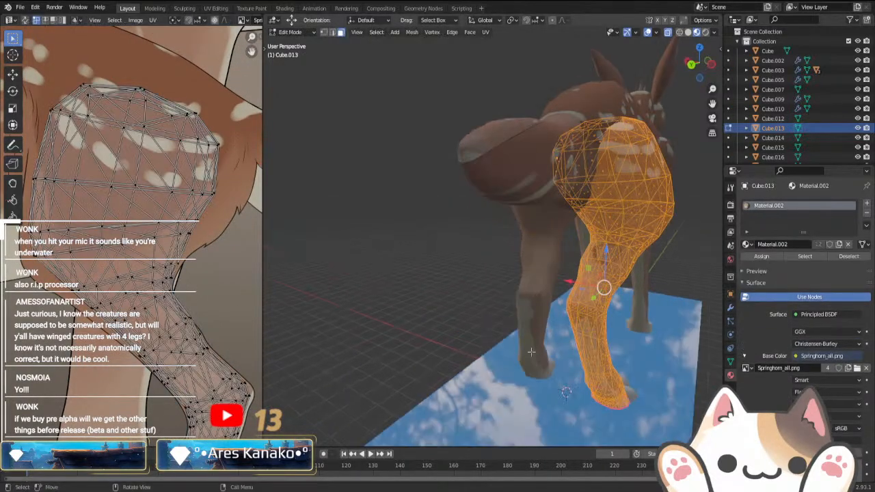
# - Move a small group of UV vertices on the leg's rear edge above the hock inward, off the dark drawn outline
pyautogui.click(596, 263)
pyautogui.click(611, 250)
pyautogui.scroll(3, 611, 251)
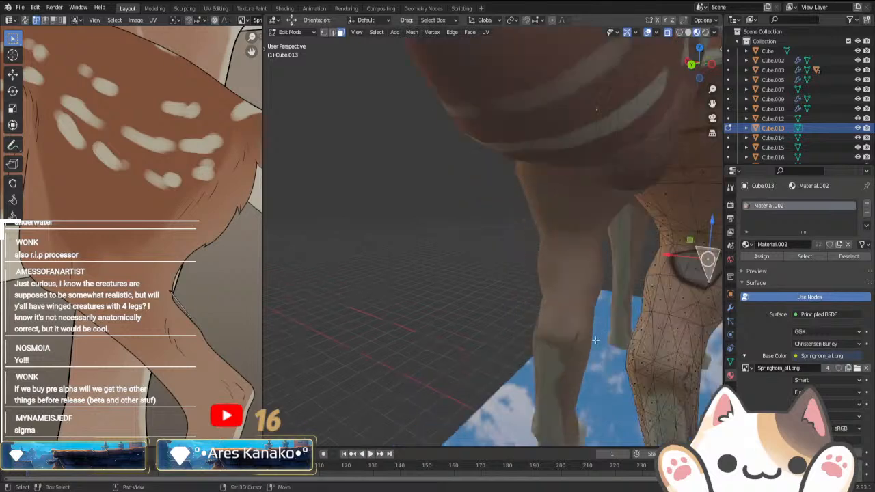
pyautogui.scroll(2, 188, 351)
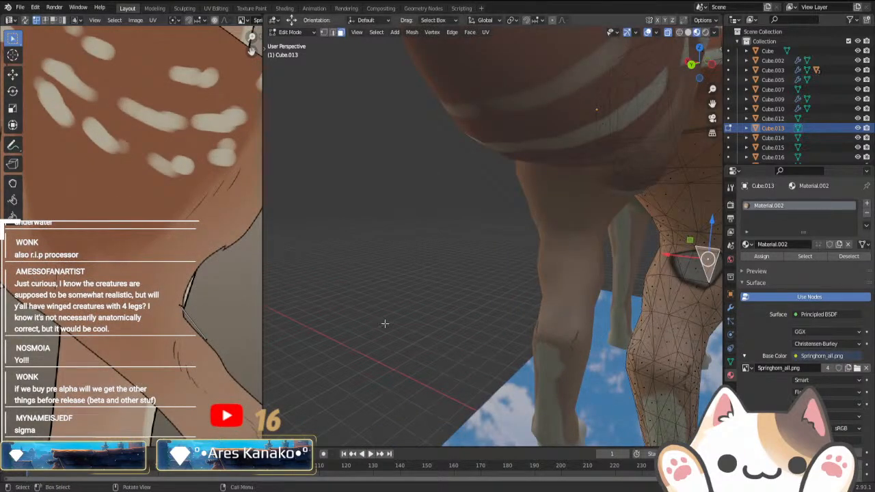
pyautogui.press('1')
pyautogui.rightClick(431, 336)
pyautogui.press('a')
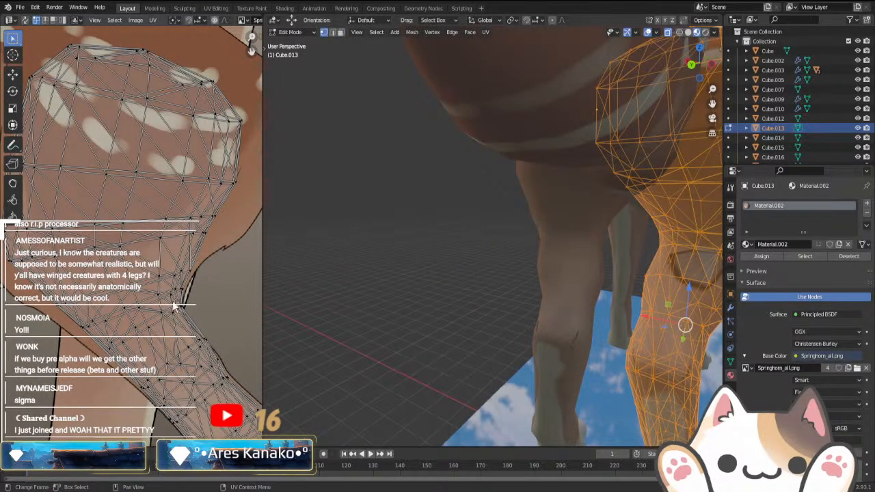
pyautogui.scroll(4, 175, 304)
pyautogui.moveTo(180, 216); pyautogui.dragTo(228, 258)
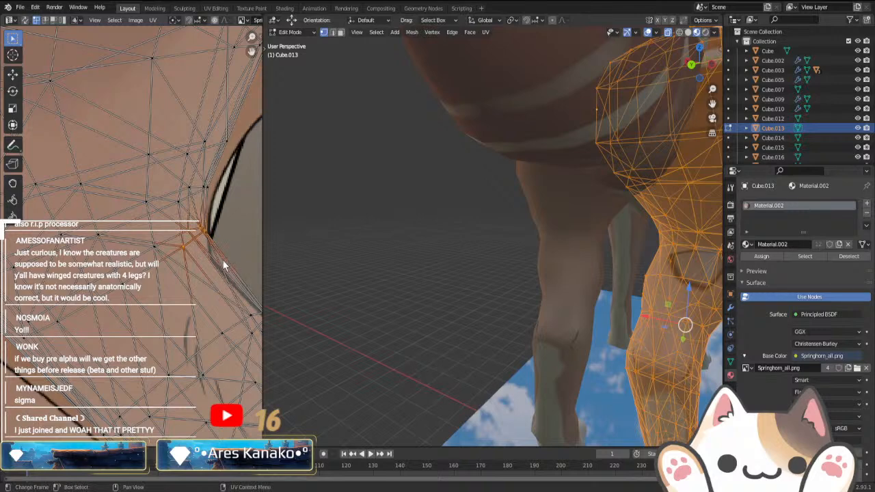
pyautogui.scroll(-3, 210, 286)
pyautogui.press('g')
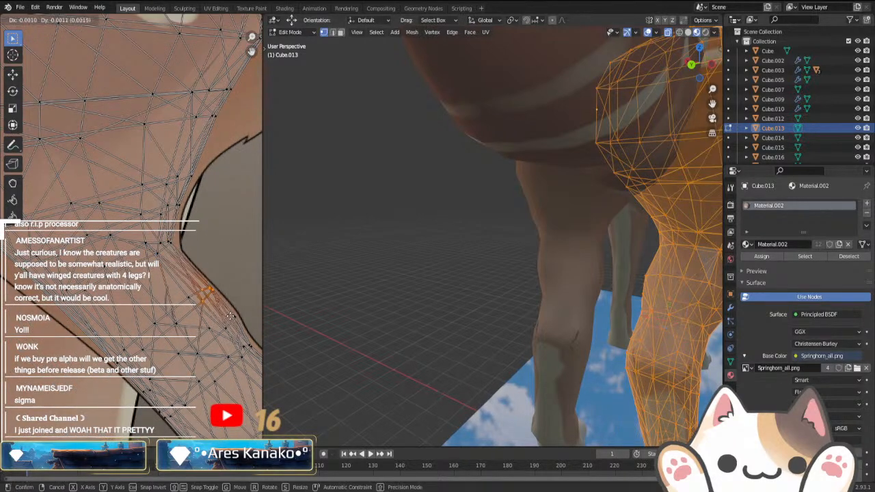
pyautogui.click(208, 288)
# - Leave Edit Mode, view the whole textured fawn, and examine the adult Springhorn's head in the right orthographic view's reference image
pyautogui.press('Tab')
pyautogui.scroll(-4, 339, 296)
pyautogui.click(339, 296)
pyautogui.moveTo(338, 296); pyautogui.dragTo(580, 334, button='middle')
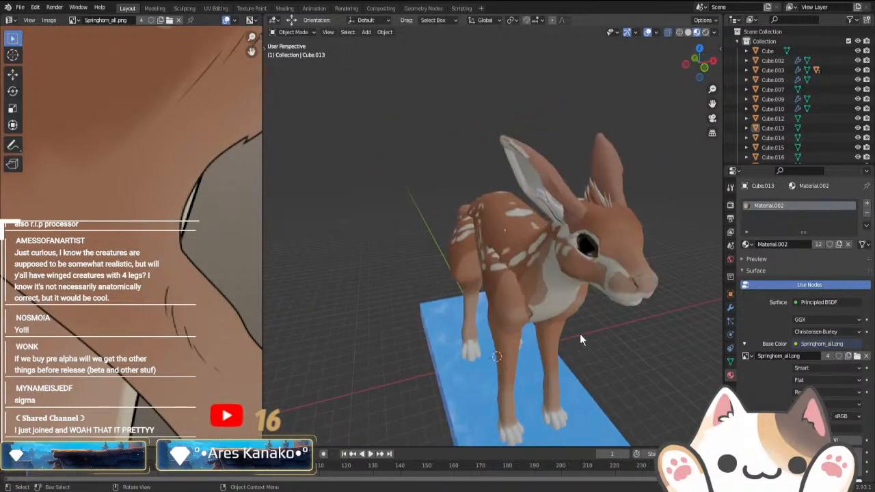
pyautogui.press('KP_3')
pyautogui.scroll(1, 574, 330)
pyautogui.scroll(-3, 487, 314)
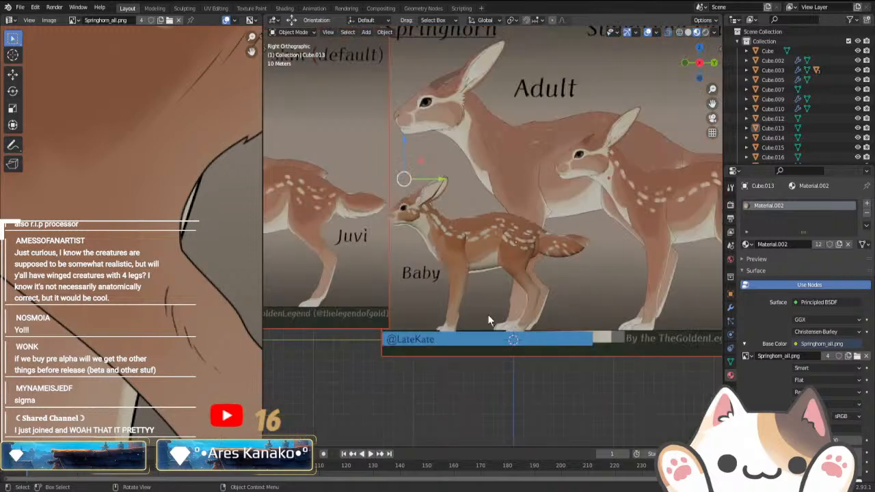
pyautogui.keyDown('shift'); pyautogui.moveTo(430, 219); pyautogui.dragTo(414, 336, button='middle'); pyautogui.keyUp('shift')
pyautogui.scroll(4, 370, 145)
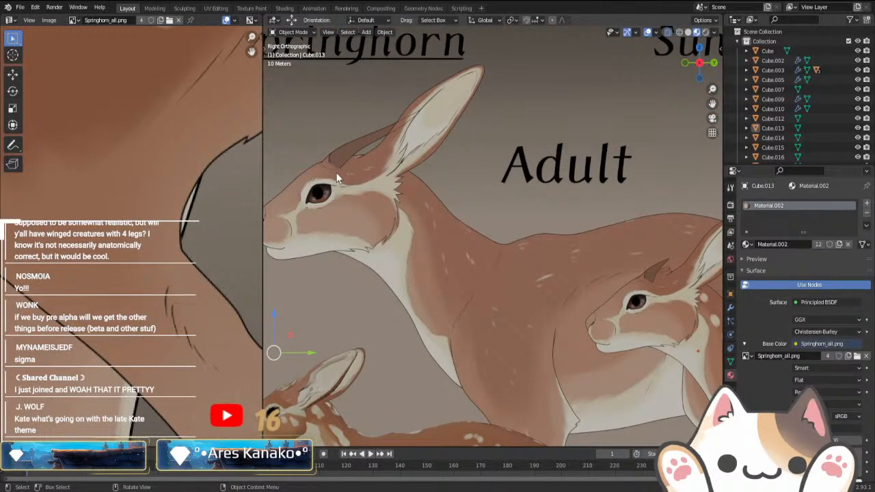
# - Orbit around the textured fawn and compare its head, body and legs with the Springhorn reference image
pyautogui.click(359, 321)
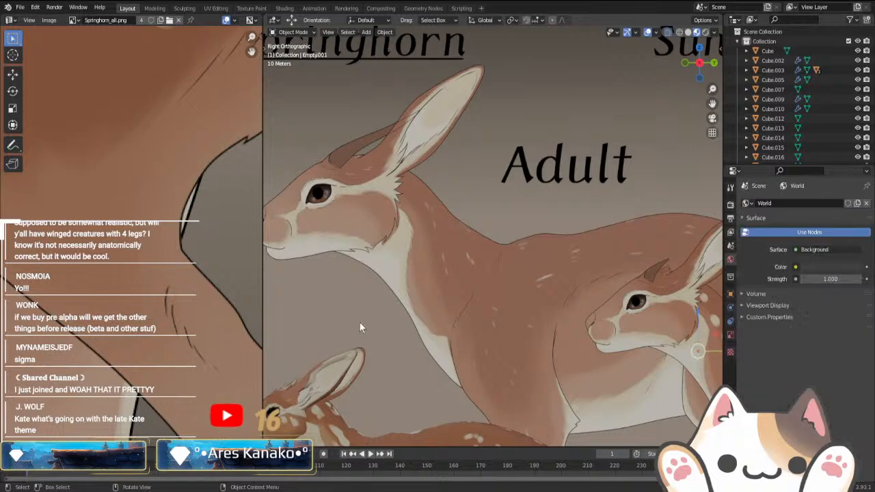
pyautogui.moveTo(359, 321); pyautogui.dragTo(510, 255, button='middle')
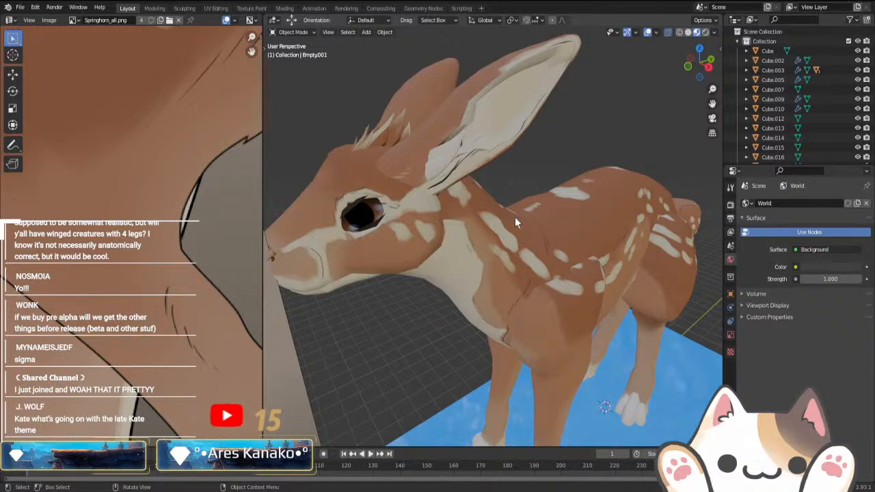
pyautogui.scroll(-4, 515, 197)
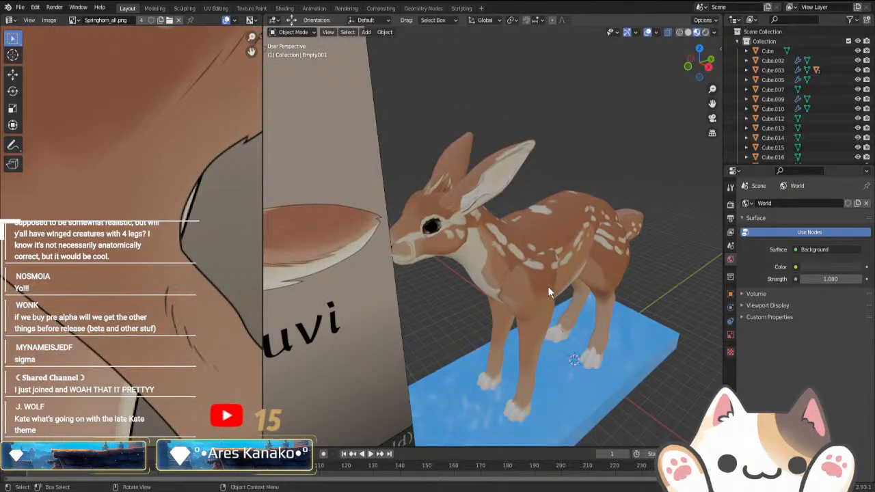
pyautogui.moveTo(547, 286); pyautogui.dragTo(502, 327, button='middle')
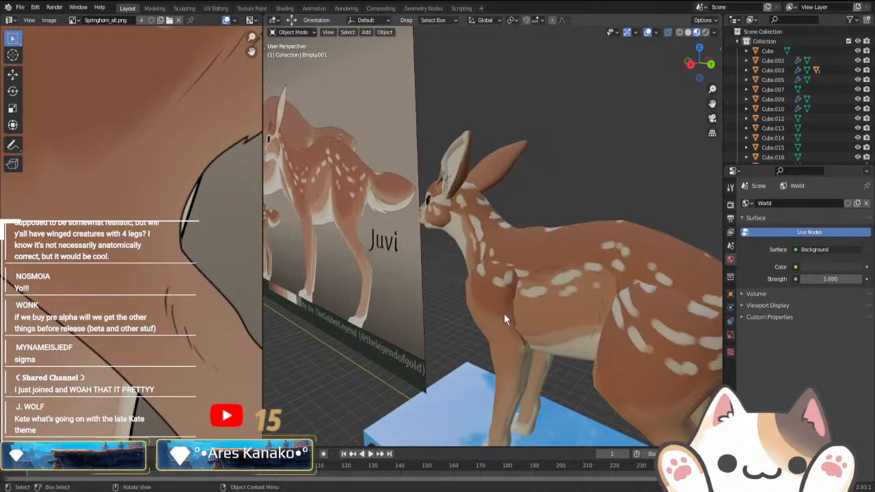
pyautogui.scroll(-3, 503, 313)
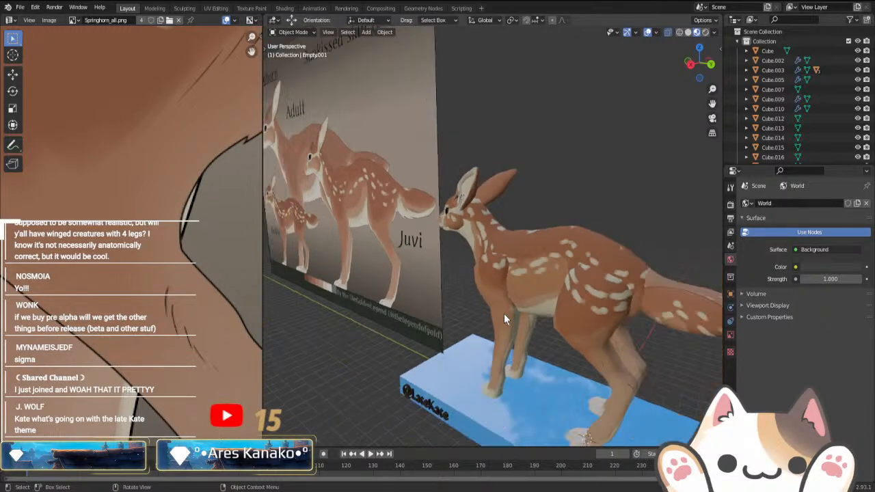
pyautogui.moveTo(591, 312); pyautogui.dragTo(646, 277, button='middle')
# - Select the tail's entire mesh in the right orthographic view and unwrap its faces with Project from View
pyautogui.click(650, 275)
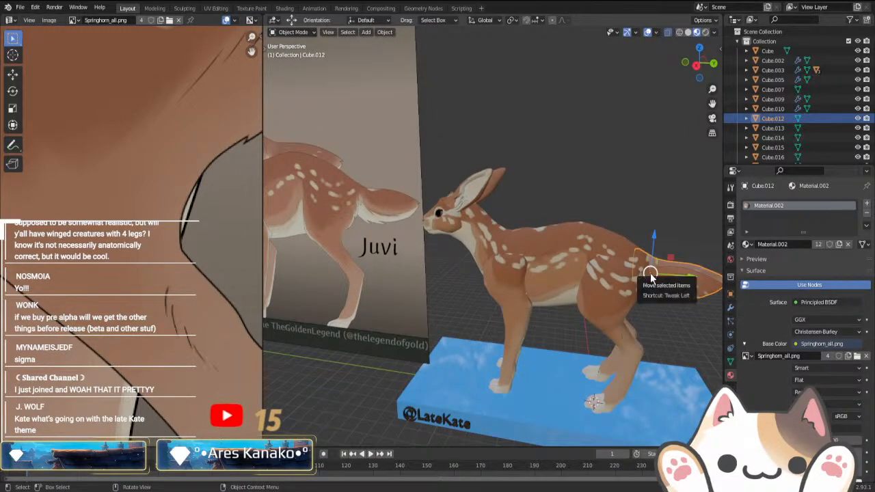
pyautogui.press('KP_3')
pyautogui.press('Tab')
pyautogui.scroll(-3, 523, 271)
pyautogui.press('a')
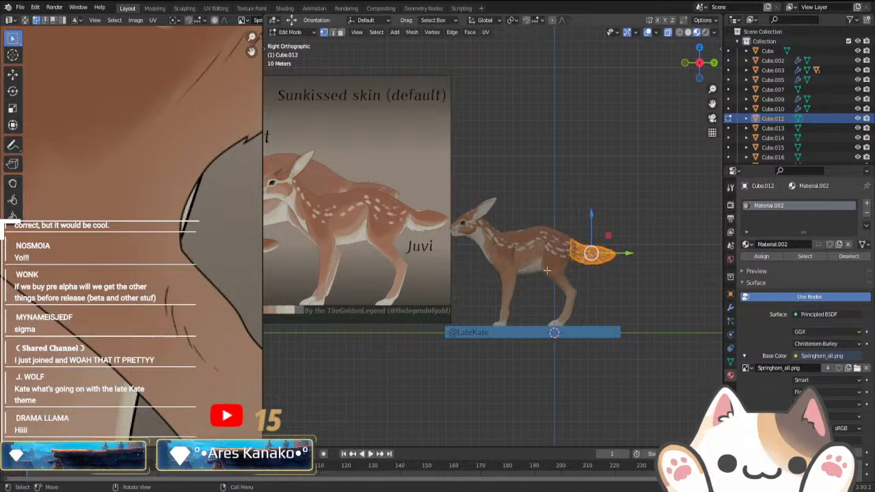
pyautogui.scroll(-3, 364, 278)
pyautogui.scroll(4, 362, 282)
pyautogui.scroll(-5, 185, 306)
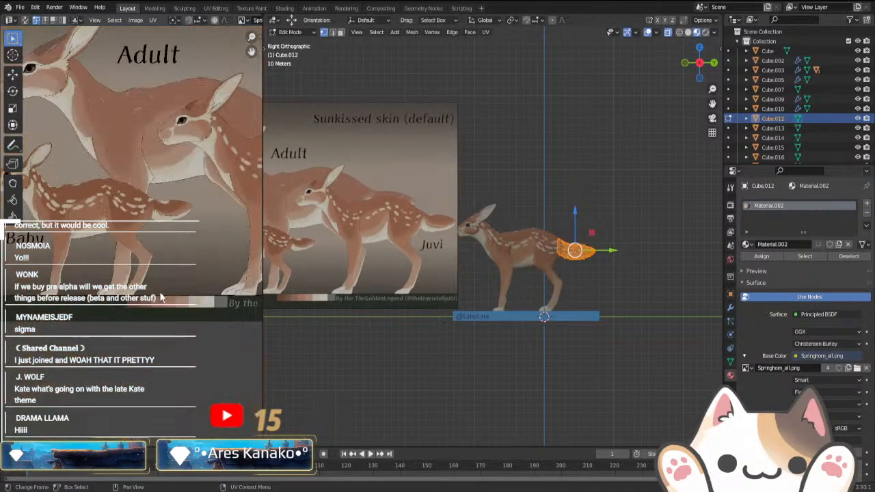
pyautogui.scroll(2, 188, 247)
pyautogui.rightClick(557, 363)
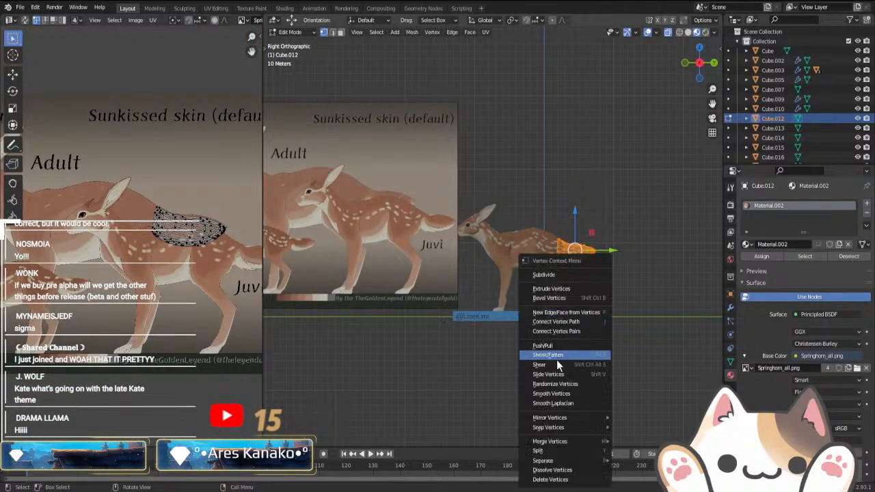
pyautogui.rightClick(443, 347)
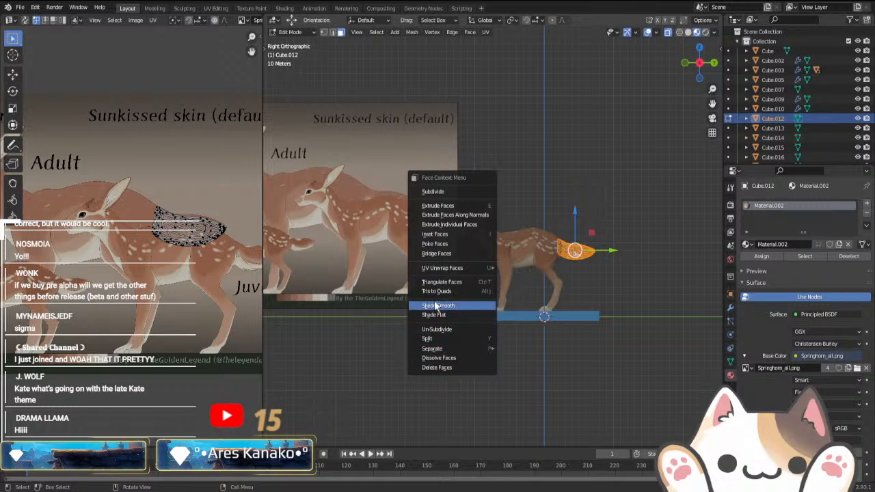
pyautogui.moveTo(444, 269)
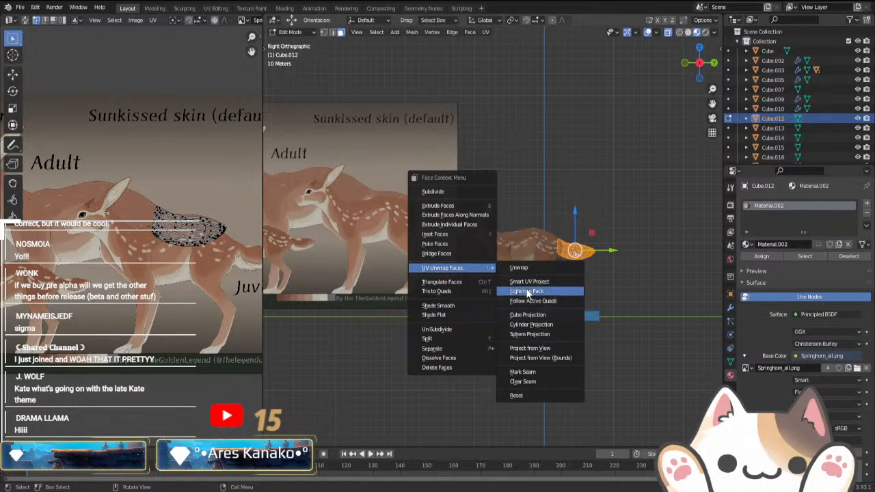
pyautogui.click(526, 349)
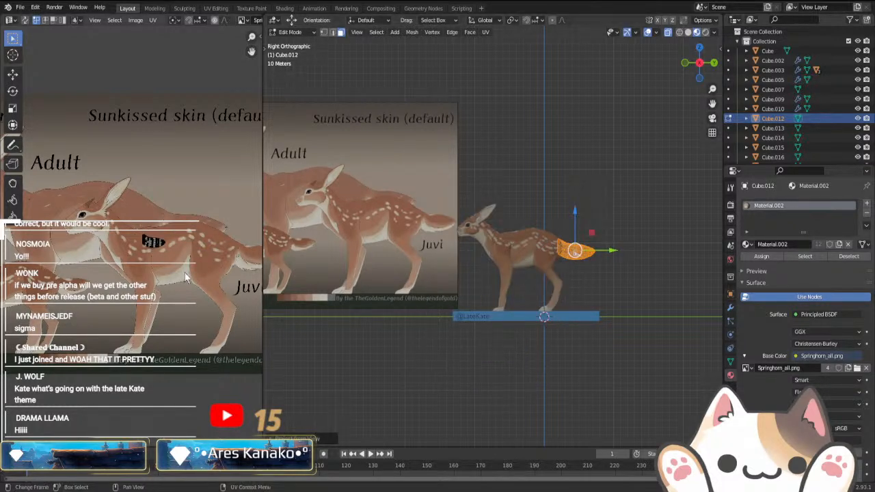
# - Scale the tail's whole UV island and move it onto the baby Springhorn's tail in the reference image
pyautogui.press('a')
pyautogui.scroll(-1, 169, 278)
pyautogui.press('g')
pyautogui.click(250, 286)
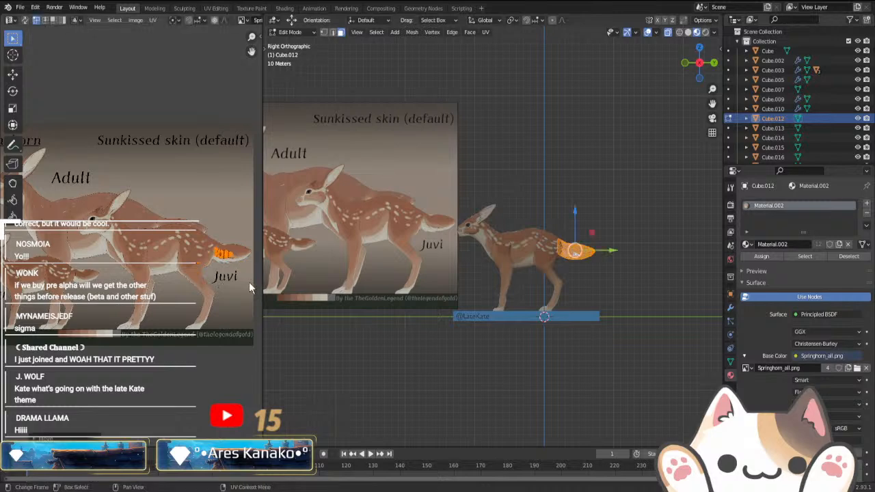
pyautogui.press('s')
pyautogui.click(113, 308)
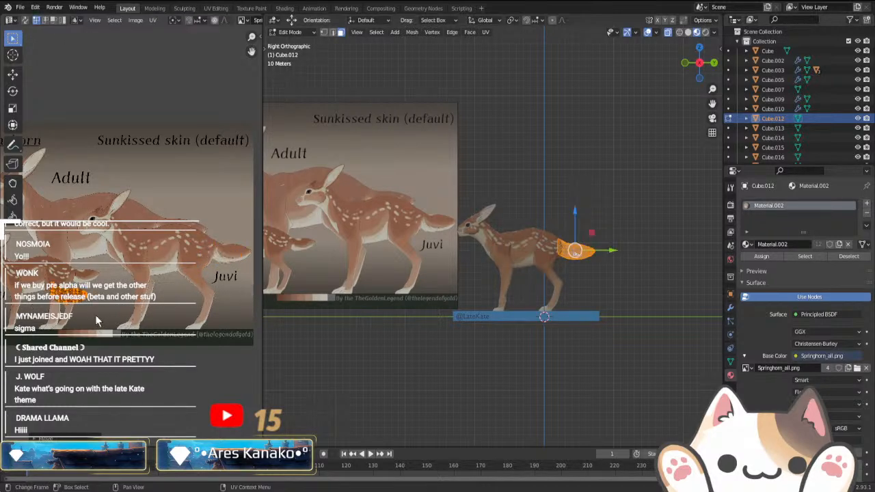
# - Position, rotate and shrink the tail's UV island so it fits inside the baby's drawn tail outline
pyautogui.scroll(5, 98, 355)
pyautogui.press('g')
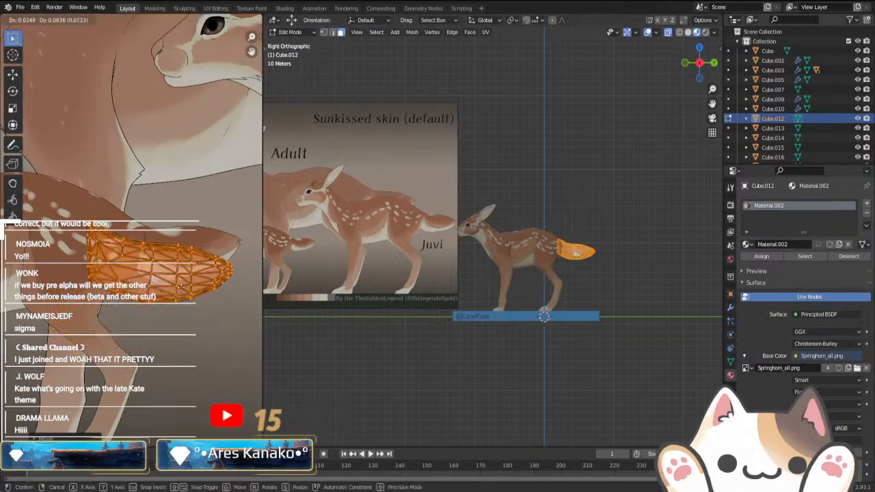
pyautogui.click(166, 267)
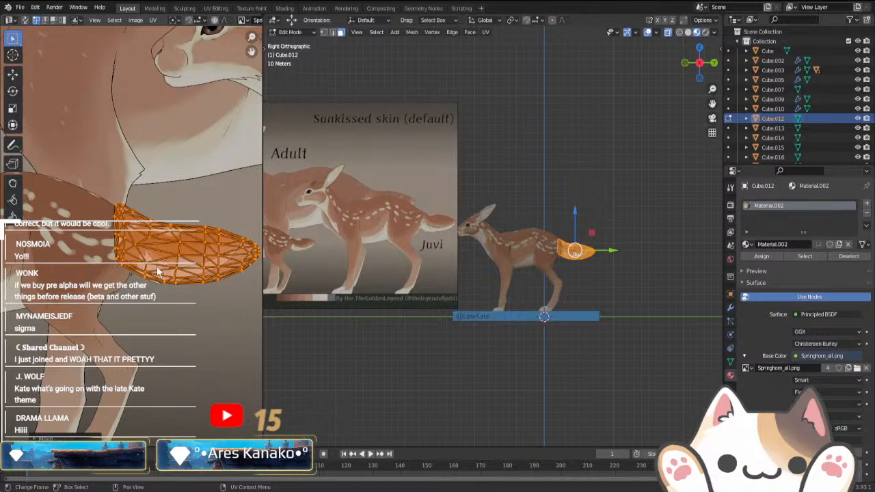
pyautogui.press('r')
pyautogui.click(201, 283)
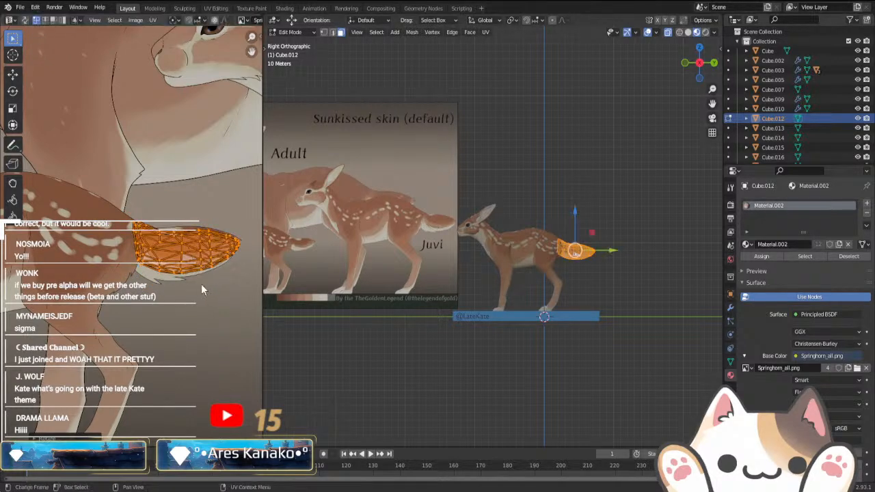
pyautogui.press('g')
pyautogui.click(201, 319)
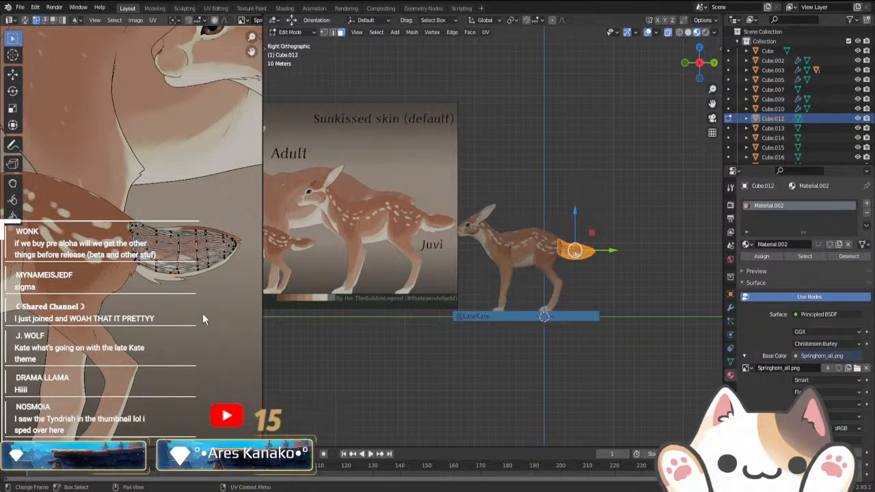
# - Leave Edit Mode and examine the tail's texture on the fawn from behind
pyautogui.scroll(8, 473, 347)
pyautogui.press('Tab')
pyautogui.moveTo(472, 340); pyautogui.dragTo(314, 332, button='middle')
pyautogui.click(316, 332)
pyautogui.moveTo(451, 334); pyautogui.dragTo(506, 357, button='middle')
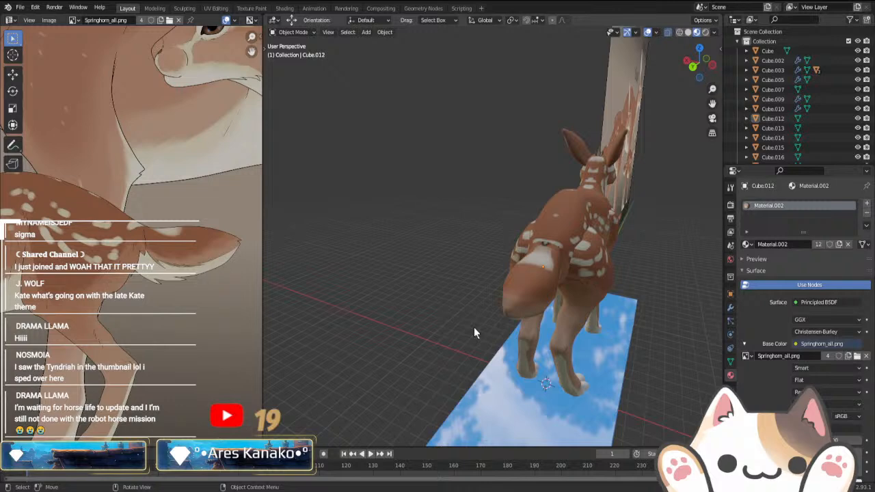
# - Move the UV vertices at the upper corner and middle of the tail's base inward, away from the body markings
pyautogui.press('Tab')
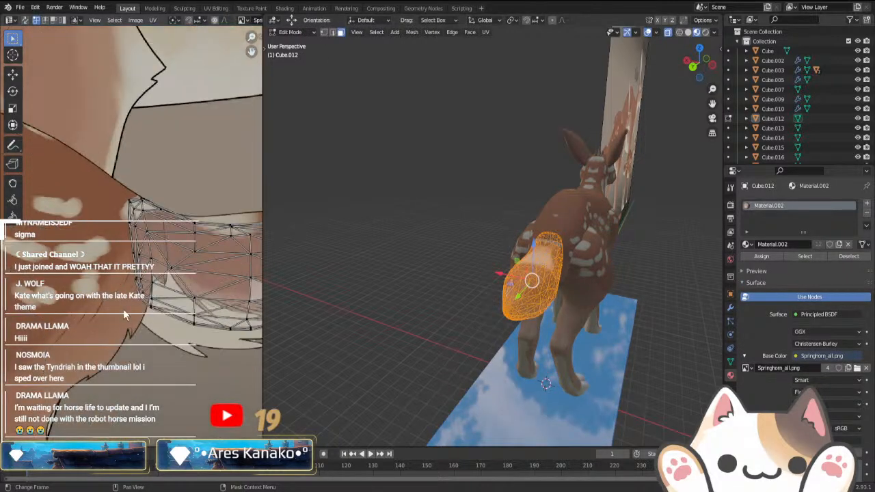
pyautogui.scroll(2, 125, 288)
pyautogui.moveTo(128, 212); pyautogui.dragTo(76, 266, button='middle')
pyautogui.moveTo(52, 177); pyautogui.dragTo(118, 243)
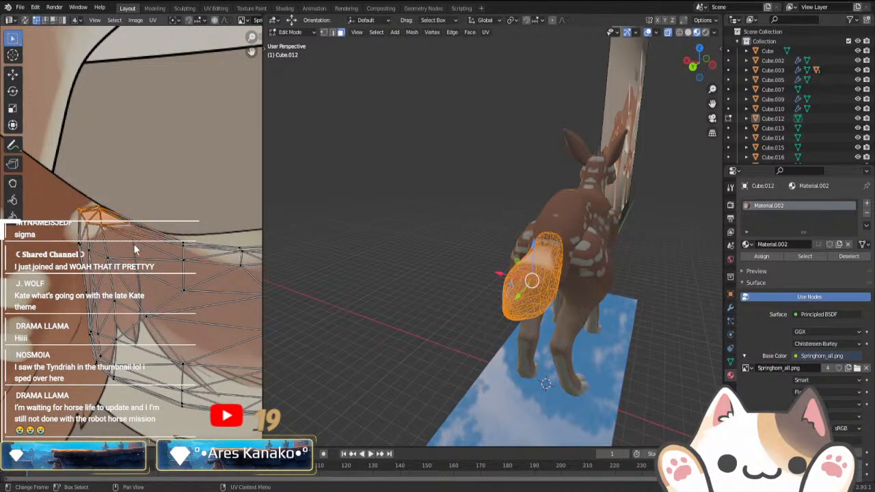
pyautogui.press('g')
pyautogui.click(149, 281)
pyautogui.moveTo(62, 239); pyautogui.dragTo(109, 301)
pyautogui.press('g')
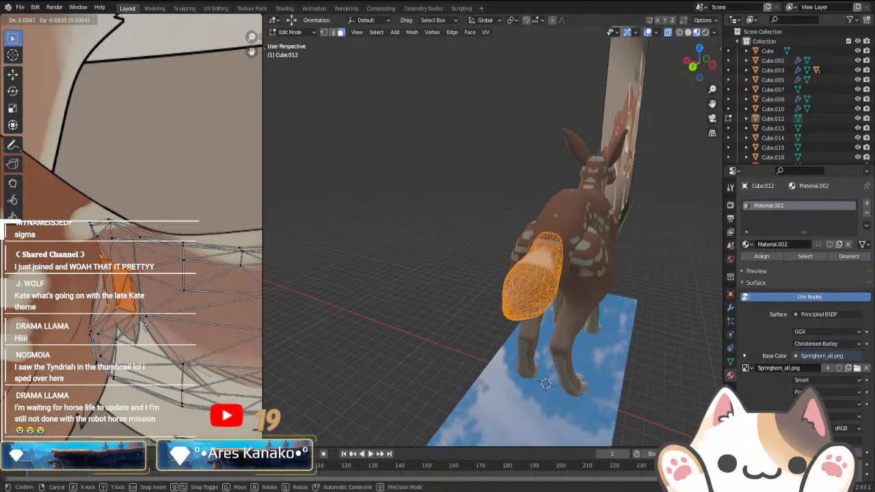
pyautogui.click(133, 327)
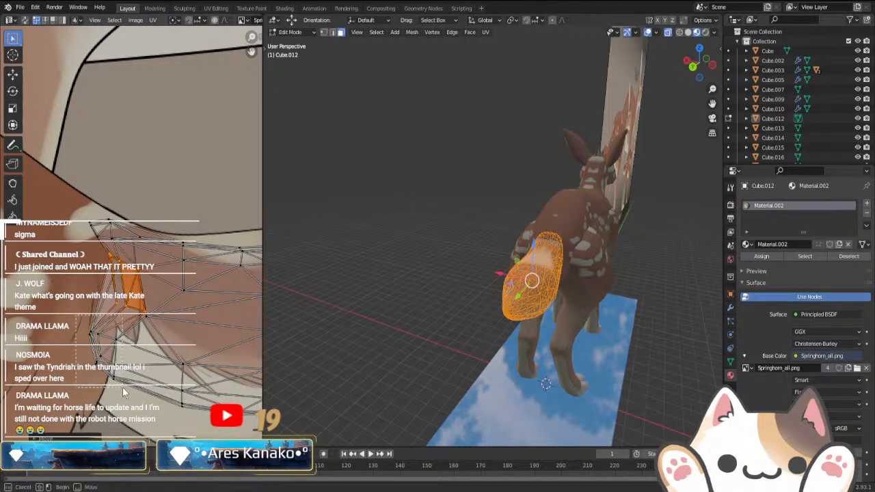
# - Move the groups of UV vertices along the lower edge of the tail's base down onto the pale underside
pyautogui.moveTo(123, 388); pyautogui.dragTo(123, 388)
pyautogui.press('g')
pyautogui.click(155, 428)
pyautogui.moveTo(171, 339); pyautogui.dragTo(200, 419)
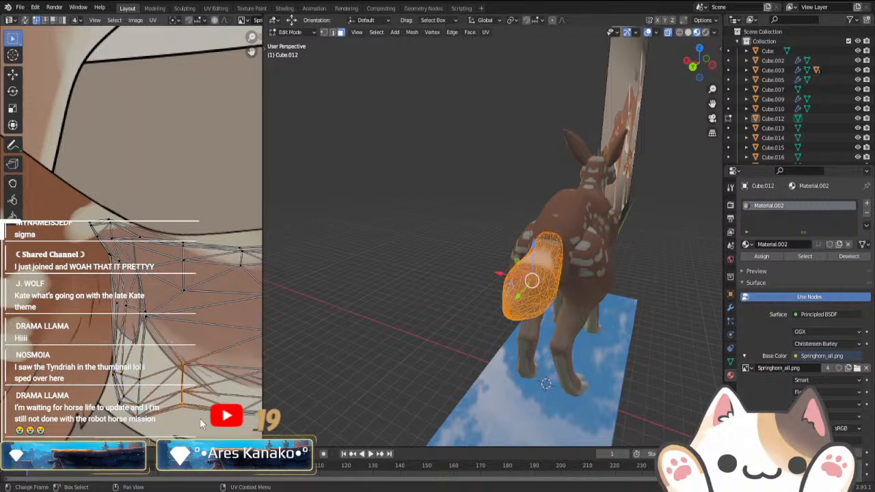
pyautogui.press('g')
pyautogui.click(203, 433)
pyautogui.moveTo(104, 358); pyautogui.dragTo(153, 425)
pyautogui.press('g')
pyautogui.click(148, 424)
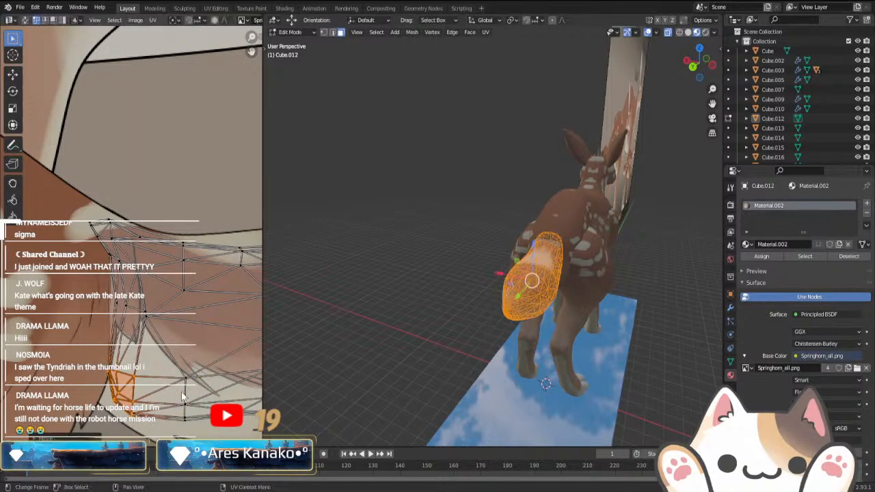
# - Leave Edit Mode and check the textured fawn and its tail in perspective and in the right orthographic view
pyautogui.press('Tab')
pyautogui.moveTo(511, 372); pyautogui.dragTo(403, 328, button='middle')
pyautogui.keyDown('shift'); pyautogui.moveTo(403, 328); pyautogui.dragTo(534, 348, button='middle'); pyautogui.keyUp('shift')
pyautogui.scroll(-5, 463, 346)
pyautogui.scroll(3, 534, 348)
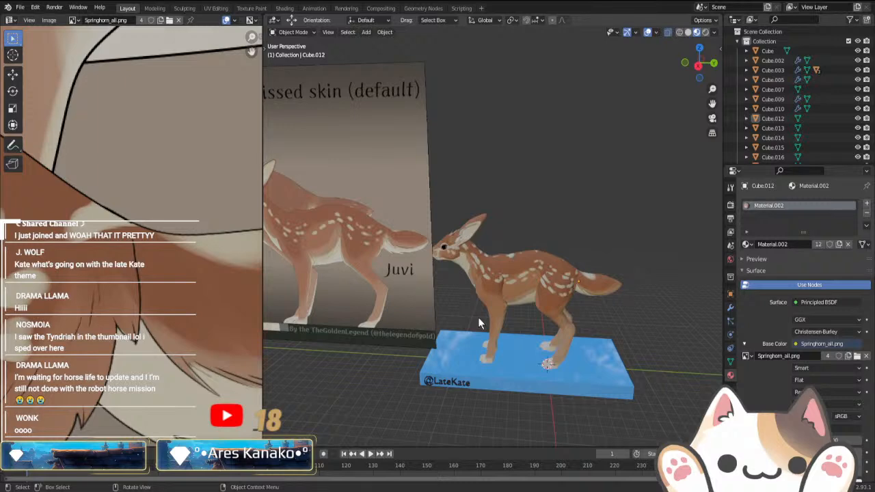
pyautogui.press('KP_3')
pyautogui.scroll(5, 506, 311)
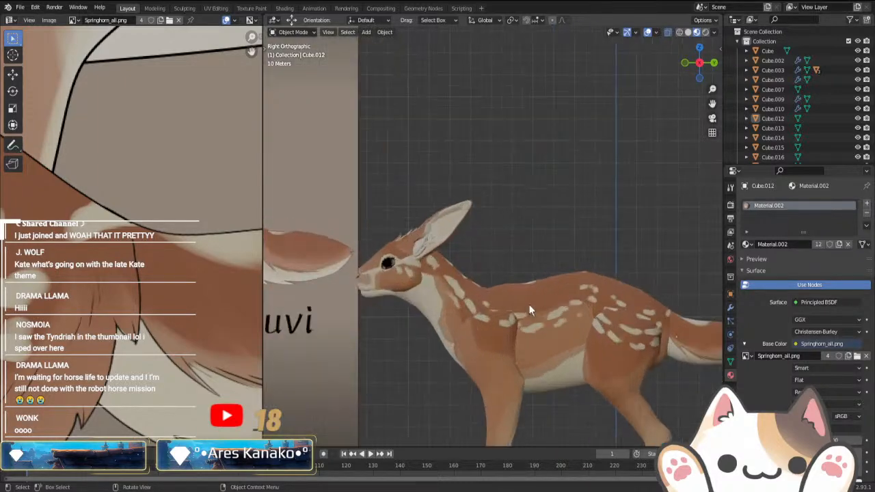
pyautogui.keyDown('shift'); pyautogui.moveTo(580, 342); pyautogui.dragTo(404, 276, button='middle'); pyautogui.keyUp('shift')
# - Move two small groups of UV vertices on the tail's upper edge slightly up toward the drawn outline
pyautogui.click(549, 283)
pyautogui.press('Tab')
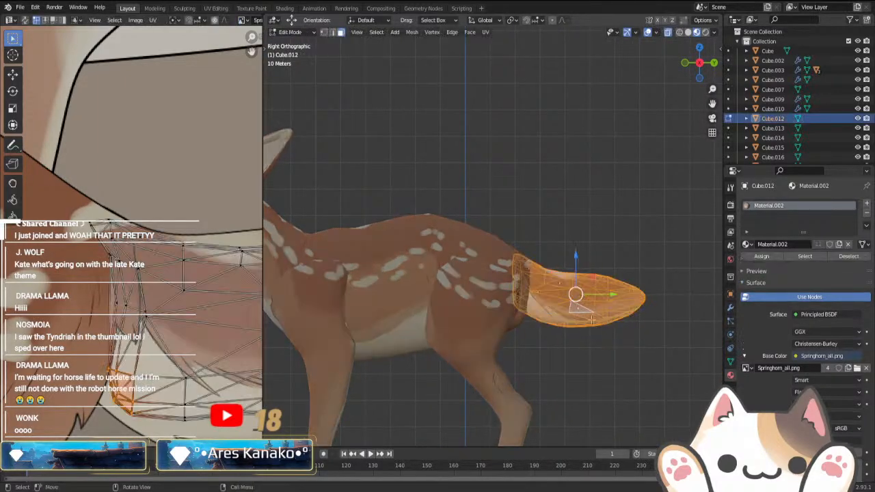
pyautogui.scroll(2, 592, 334)
pyautogui.scroll(-2, 202, 269)
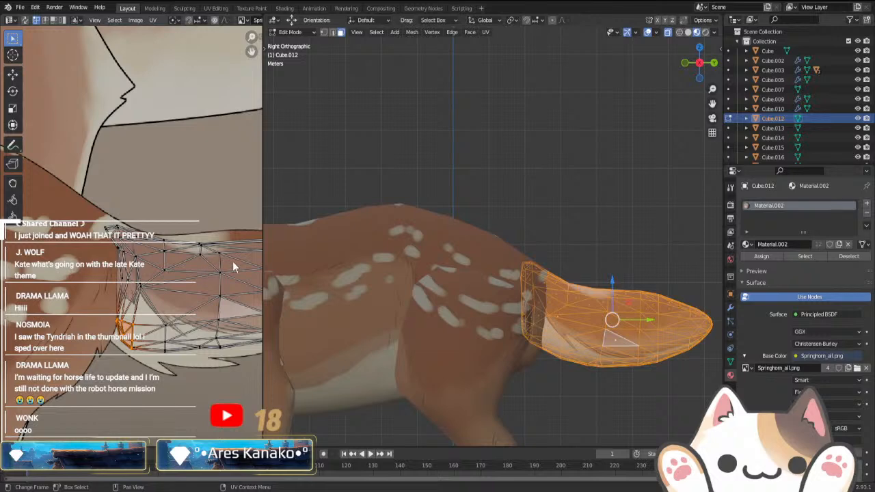
pyautogui.moveTo(227, 263); pyautogui.dragTo(105, 263, button='middle')
pyautogui.moveTo(65, 239); pyautogui.dragTo(107, 277)
pyautogui.press('g')
pyautogui.click(115, 269)
pyautogui.moveTo(130, 229); pyautogui.dragTo(177, 269)
pyautogui.press('g')
pyautogui.click(177, 265)
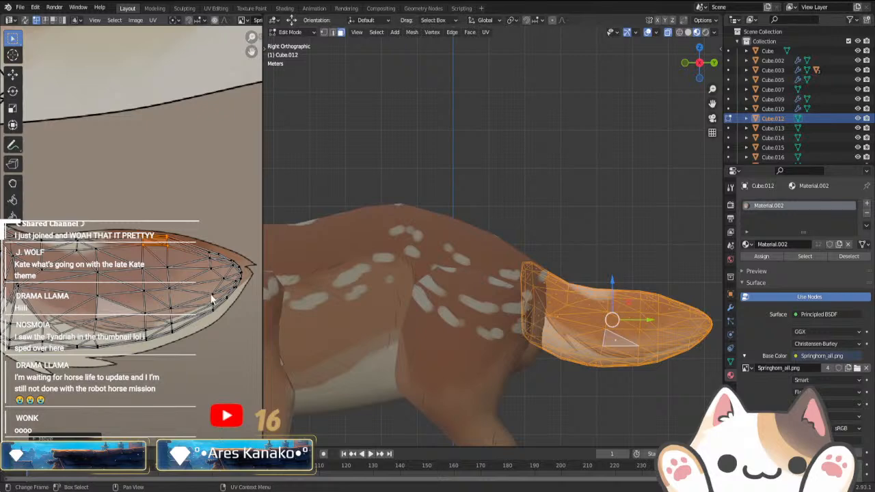
# - Examine the tail's texture from behind and above, and view the whole fawn beside the reference image
pyautogui.press('Tab')
pyautogui.moveTo(519, 328); pyautogui.dragTo(544, 409, button='middle')
pyautogui.press('Tab')
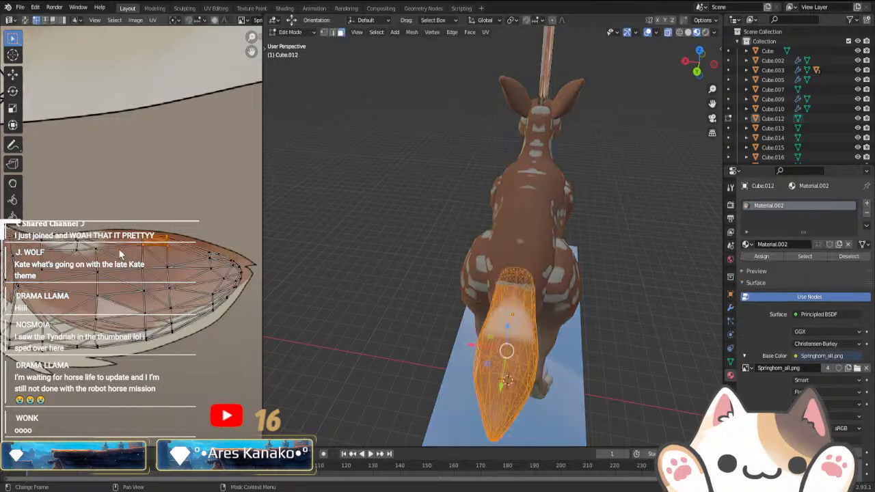
pyautogui.press('Tab')
pyautogui.moveTo(606, 352); pyautogui.dragTo(612, 316, button='middle')
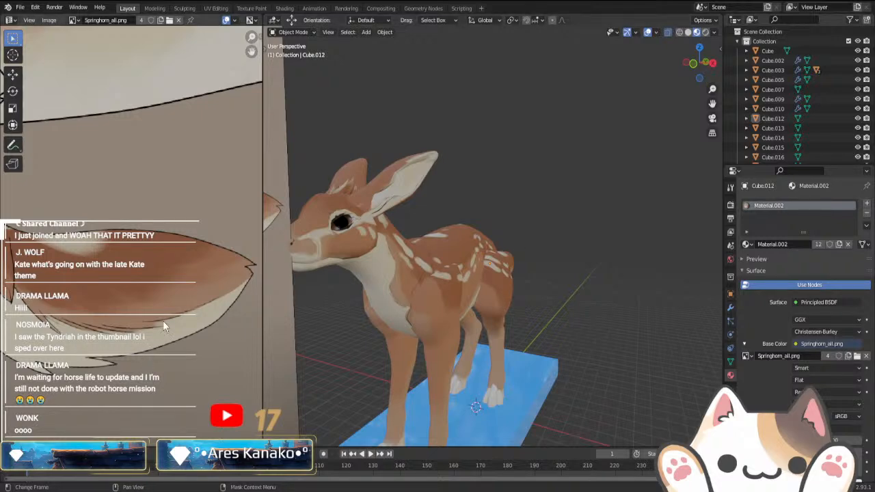
pyautogui.moveTo(274, 294); pyautogui.dragTo(628, 363, button='middle')
pyautogui.scroll(-5, 628, 363)
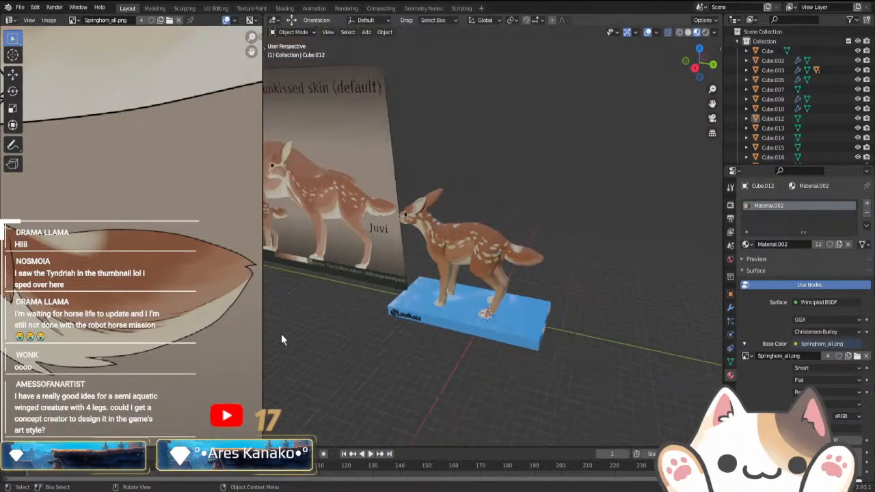
# - Widen the 3D viewport, hide the reference image beside the fawn, and view the model from the front
pyautogui.moveTo(262, 169); pyautogui.dragTo(171, 172)
pyautogui.click(289, 230)
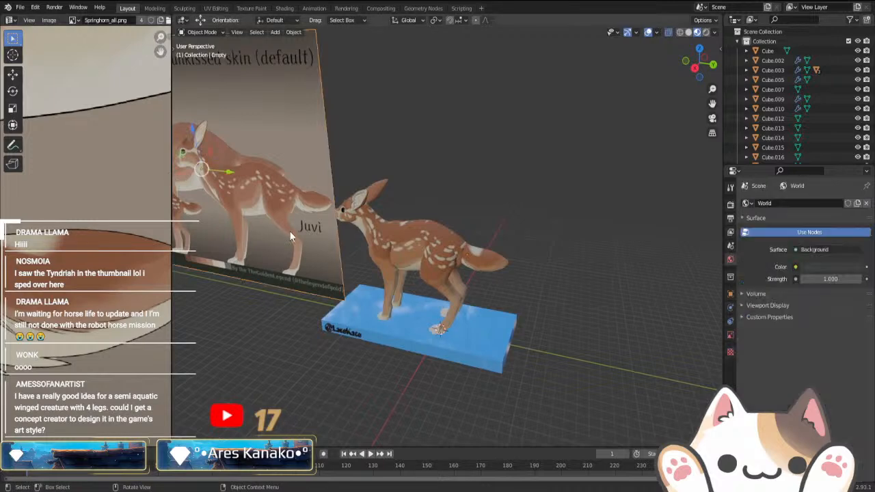
pyautogui.press('h')
pyautogui.moveTo(328, 240); pyautogui.dragTo(521, 266, button='middle')
pyautogui.scroll(1, 521, 266)
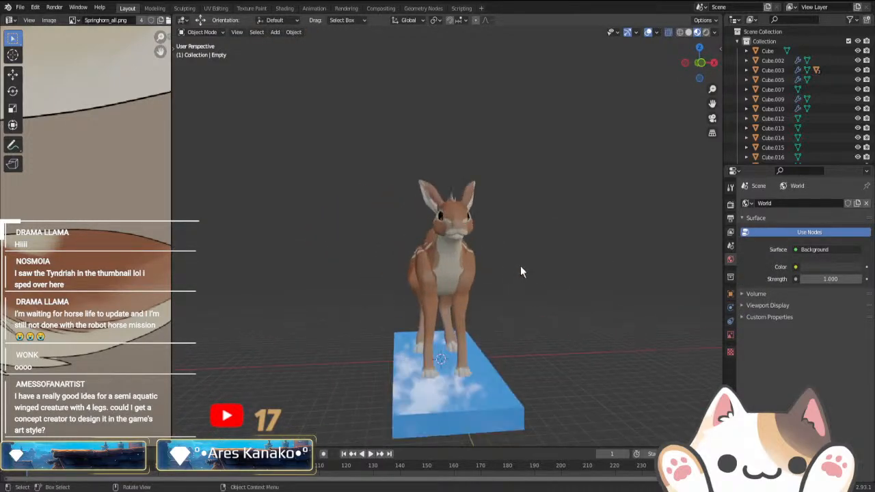
# - Examine the finished fawn on its pedestal in the front and right orthographic views
pyautogui.press('KP_4')
pyautogui.press('KP_1')
pyautogui.scroll(3, 490, 291)
pyautogui.scroll(-3, 486, 294)
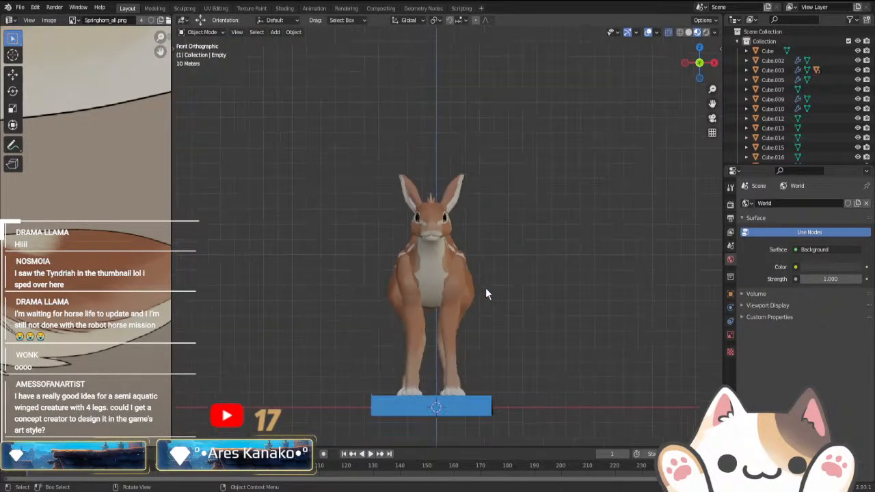
pyautogui.moveTo(486, 293); pyautogui.dragTo(384, 282, button='middle')
pyautogui.press('KP_3')
pyautogui.scroll(-3, 433, 266)
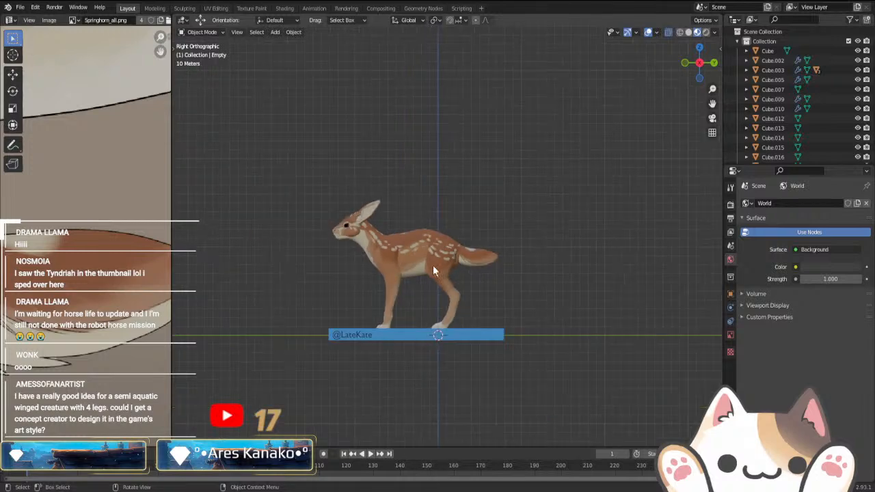
pyautogui.scroll(3, 433, 266)
# - Select all of the fawn's parts without the pedestal and copy the objects
pyautogui.moveTo(238, 132); pyautogui.dragTo(580, 399)
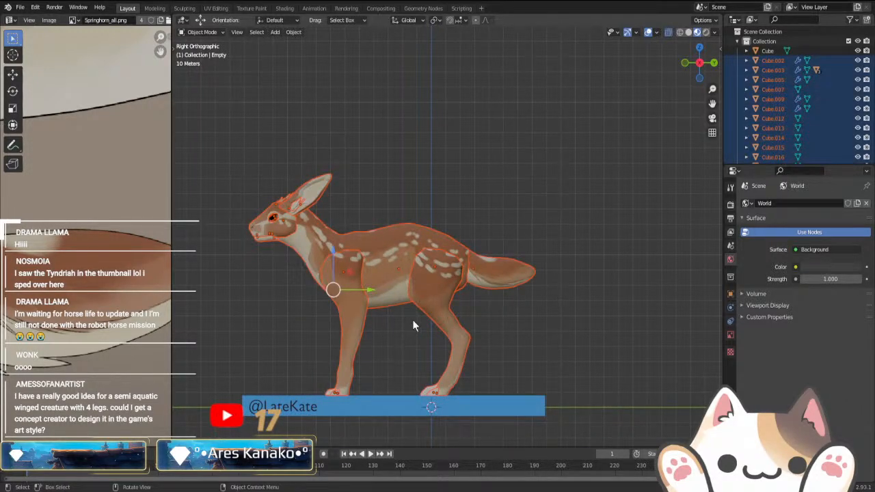
pyautogui.rightClick(340, 317)
pyautogui.click(294, 344)
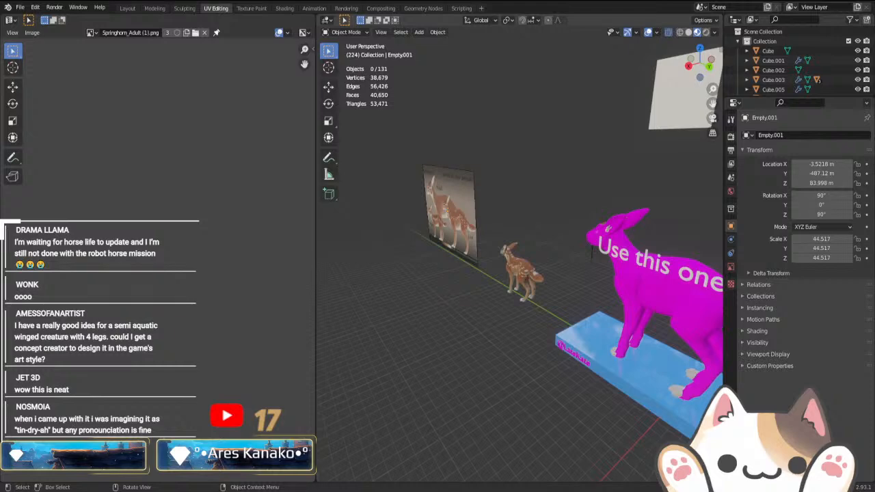
# - Examine the pasted fawn between the reference image and the adult Springhorn in perspective and in the right orthographic view
pyautogui.moveTo(368, 340); pyautogui.dragTo(486, 349, button='middle')
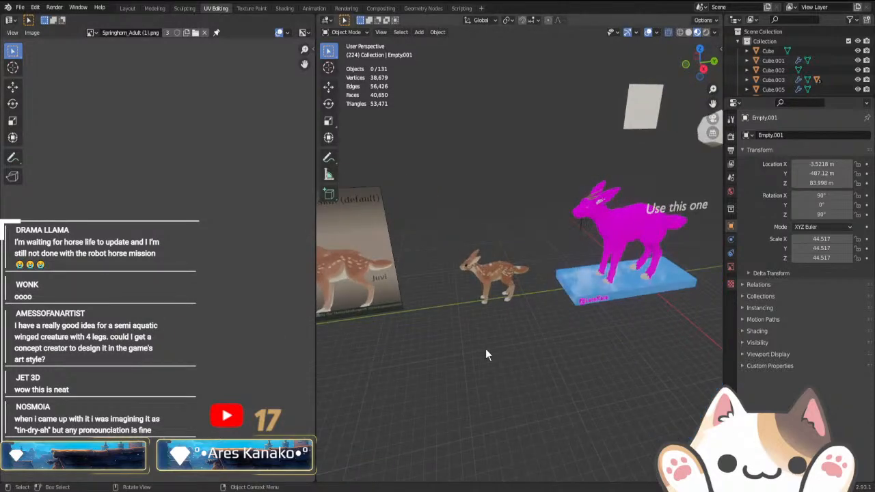
pyautogui.press('KP_3')
pyautogui.scroll(5, 486, 349)
pyautogui.keyDown('shift'); pyautogui.moveTo(416, 360); pyautogui.dragTo(440, 281, button='middle'); pyautogui.keyUp('shift')
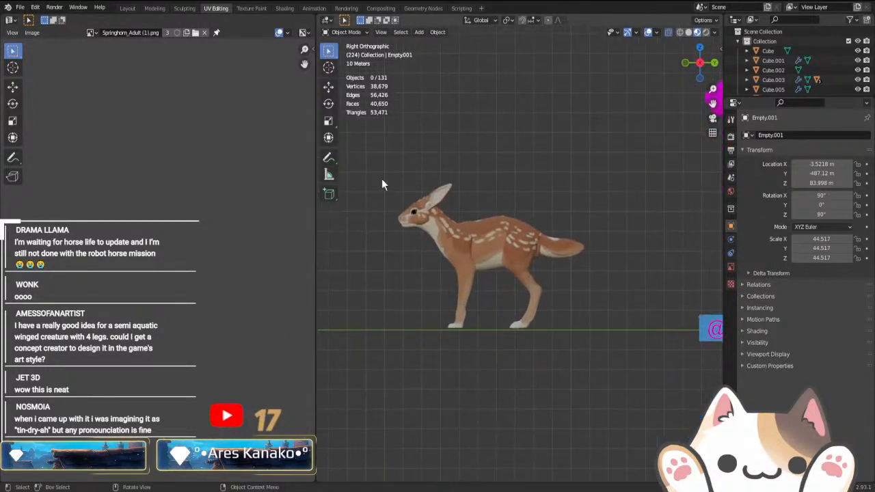
pyautogui.moveTo(390, 167); pyautogui.dragTo(592, 331)
pyautogui.scroll(-4, 574, 342)
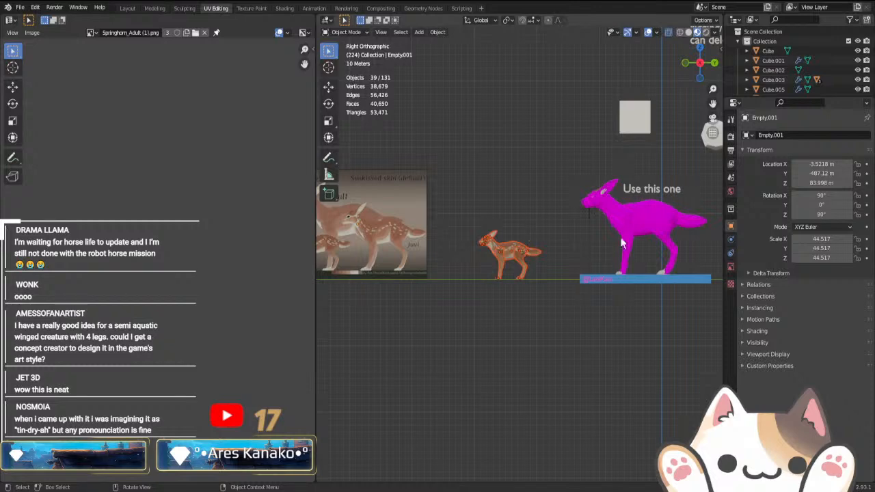
pyautogui.hotkey('alt', 'a')
pyautogui.scroll(2, 503, 308)
pyautogui.scroll(-3, 514, 356)
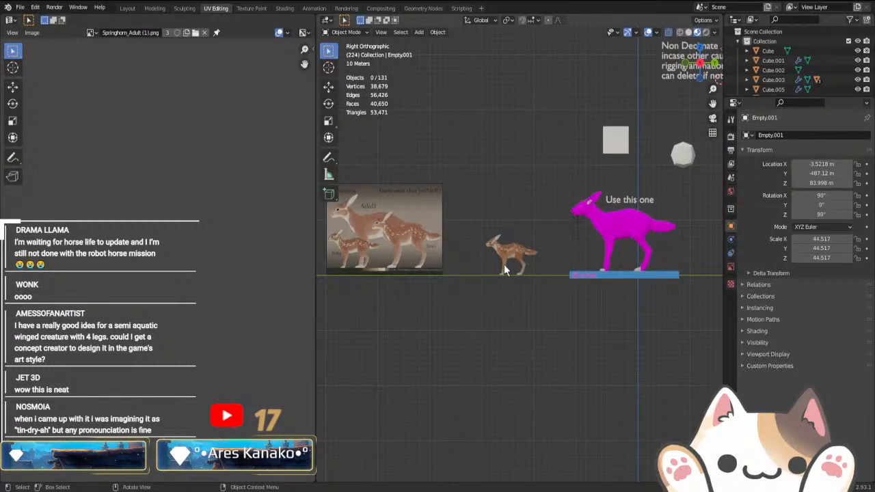
# - Move all of the fawn's parts onto the front of the adult's pedestal and scale them down slightly
pyautogui.moveTo(463, 189); pyautogui.dragTo(545, 298)
pyautogui.press('g')
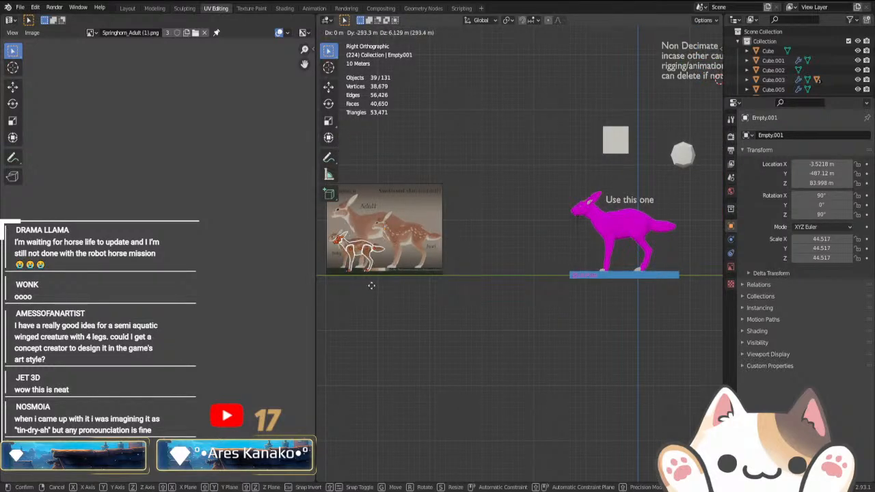
pyautogui.click(533, 298)
pyautogui.press('g')
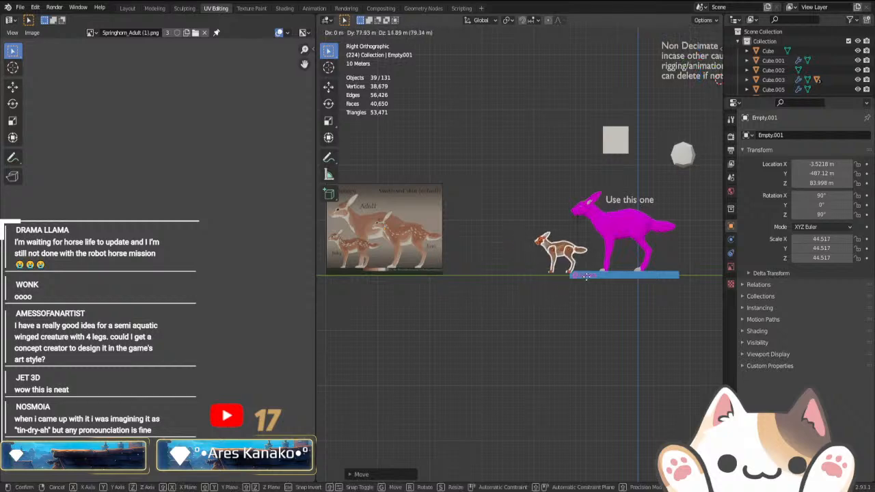
pyautogui.click(567, 282)
pyautogui.press('s')
pyautogui.click(574, 290)
pyautogui.press('g')
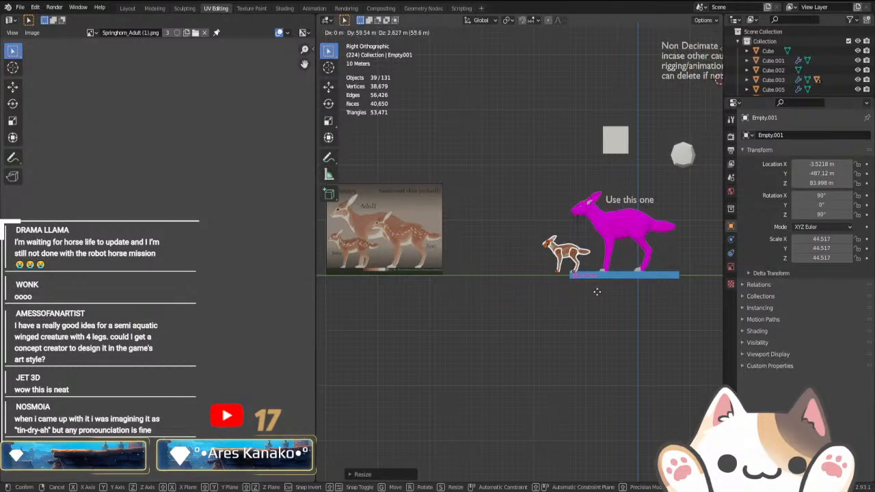
pyautogui.click(611, 289)
pyautogui.click(589, 317)
pyautogui.scroll(5, 632, 360)
pyautogui.keyDown('shift'); pyautogui.moveTo(690, 332); pyautogui.dragTo(425, 421, button='middle'); pyautogui.keyUp('shift')
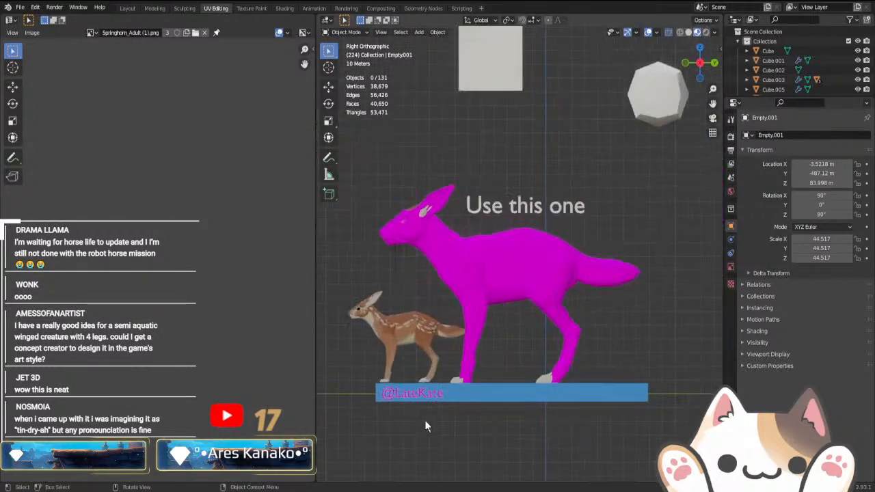
# - Replace the base color image texture of the adult body's material with Springhorn_Adult.png
pyautogui.scroll(3, 433, 420)
pyautogui.click(518, 152)
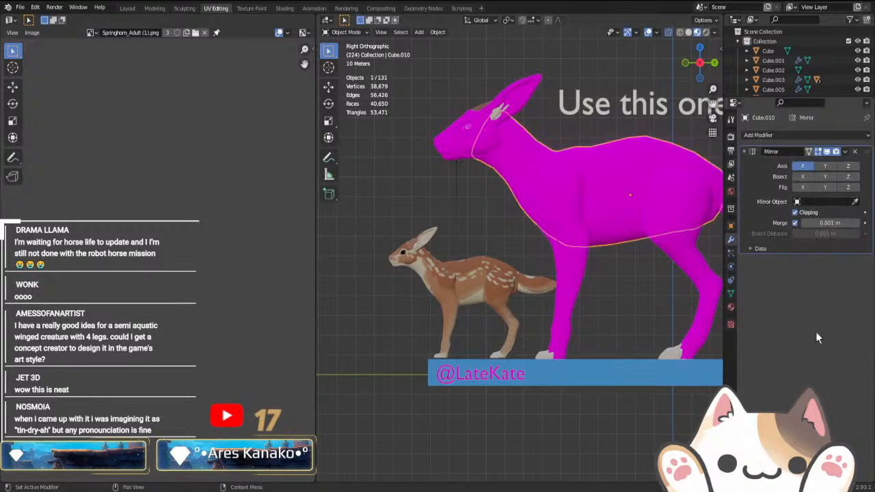
pyautogui.click(731, 307)
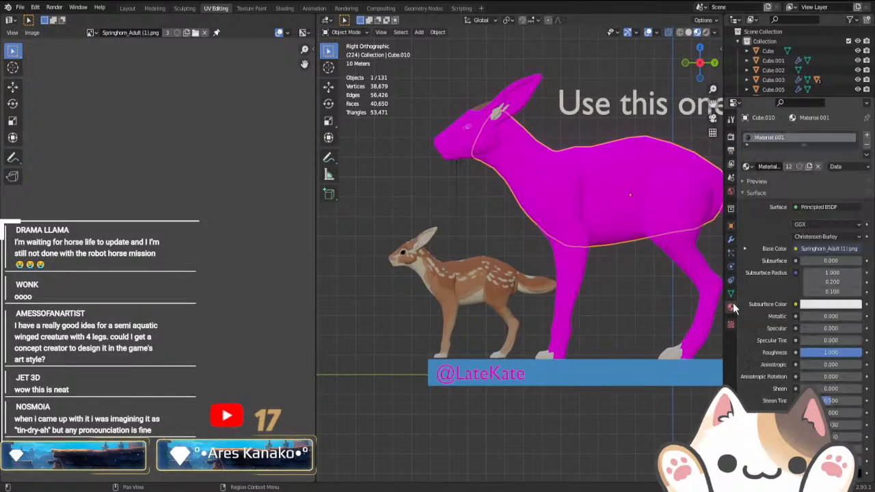
pyautogui.click(833, 249)
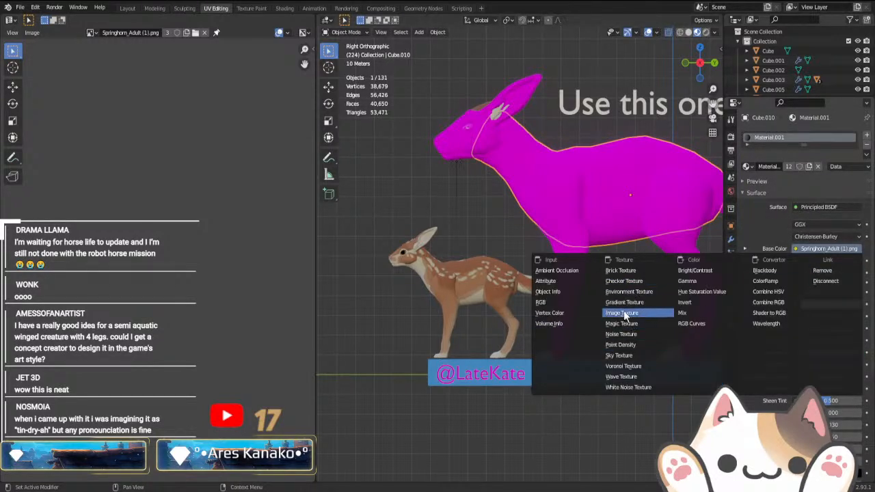
pyautogui.click(623, 313)
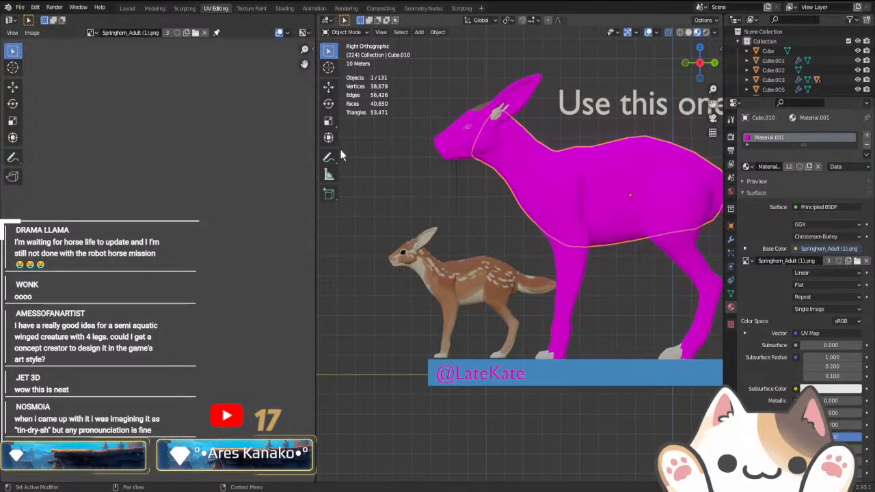
# - Replace the base color image texture of the adult front leg's Material.002 with Springhorn_Adult.png
pyautogui.click(579, 381)
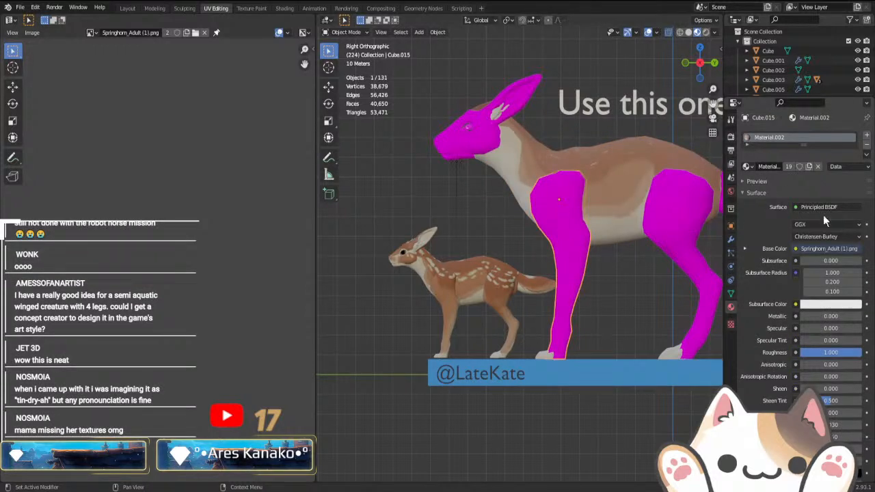
pyautogui.click(809, 250)
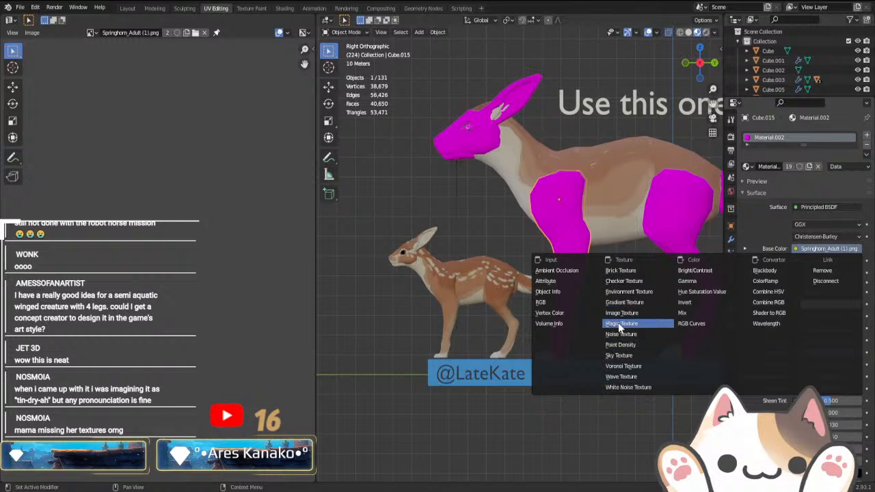
pyautogui.click(620, 313)
pyautogui.click(621, 313)
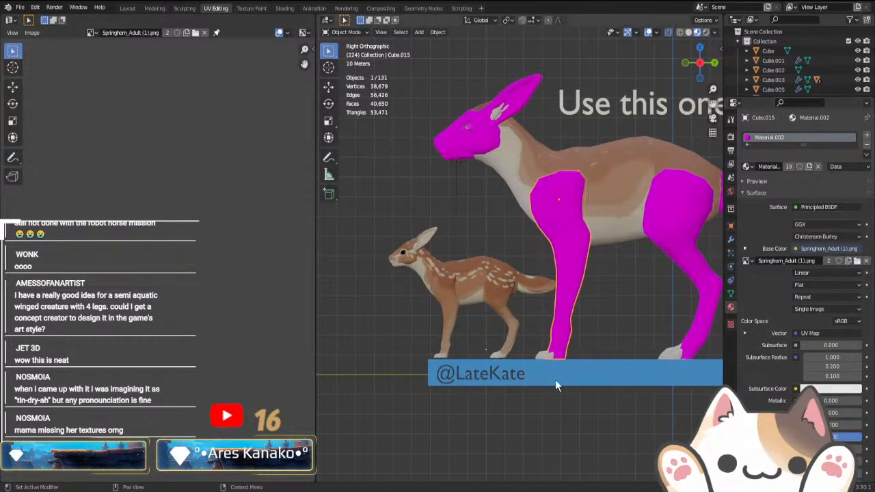
pyautogui.moveTo(573, 337); pyautogui.dragTo(519, 301, button='middle')
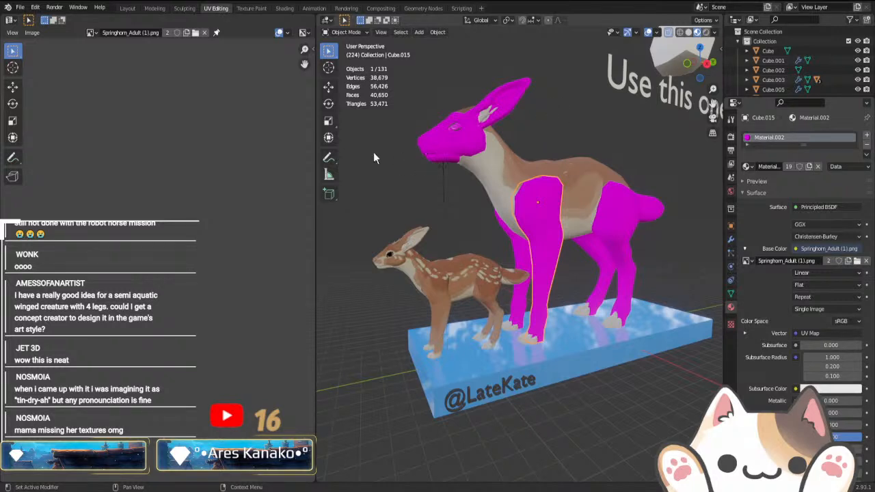
pyautogui.hotkey('ctrl', 'z')
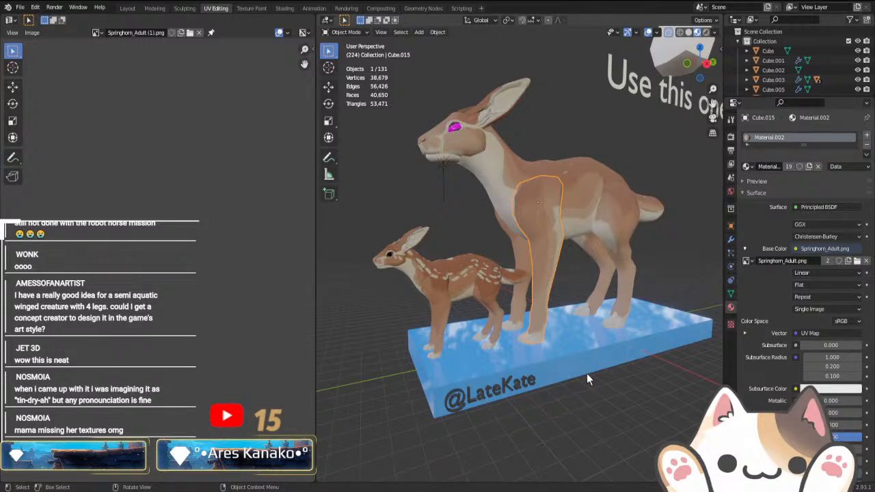
# - Replace the base color image texture of the adult eye's material with Springhorn_Adult.png
pyautogui.scroll(3, 559, 279)
pyautogui.scroll(-3, 560, 279)
pyautogui.moveTo(521, 238); pyautogui.dragTo(568, 272, button='middle')
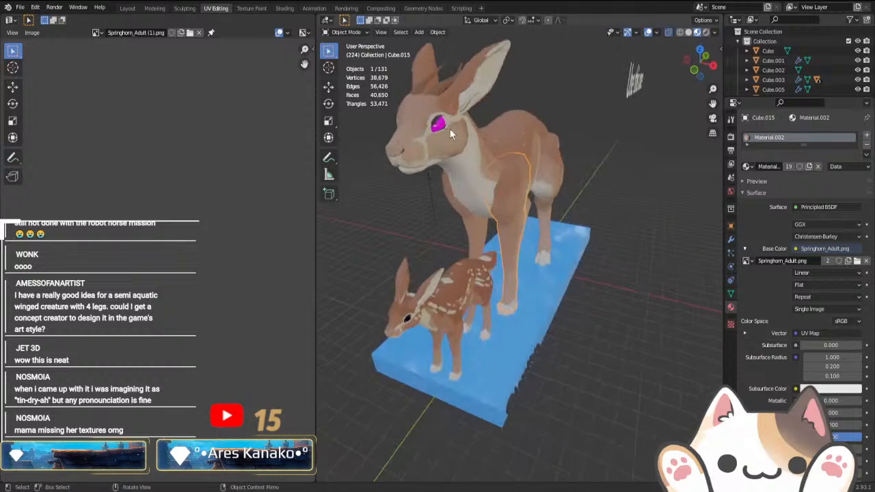
pyautogui.click(442, 126)
pyautogui.click(437, 128)
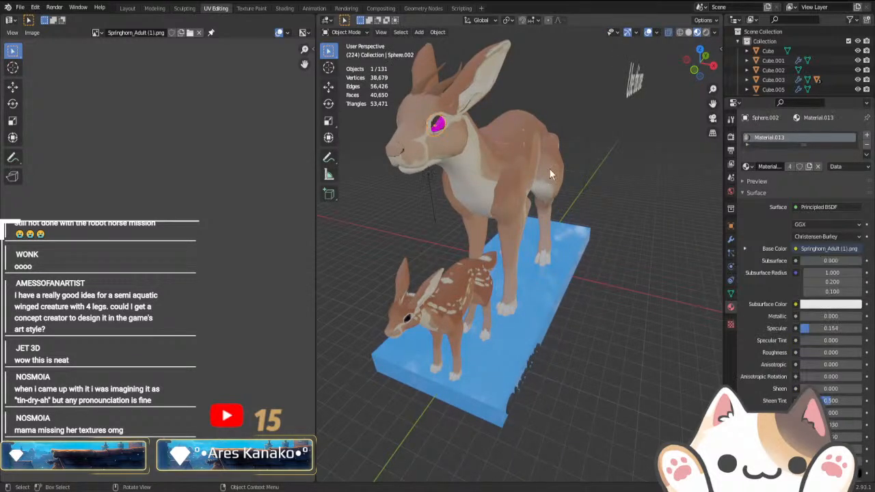
pyautogui.click(837, 249)
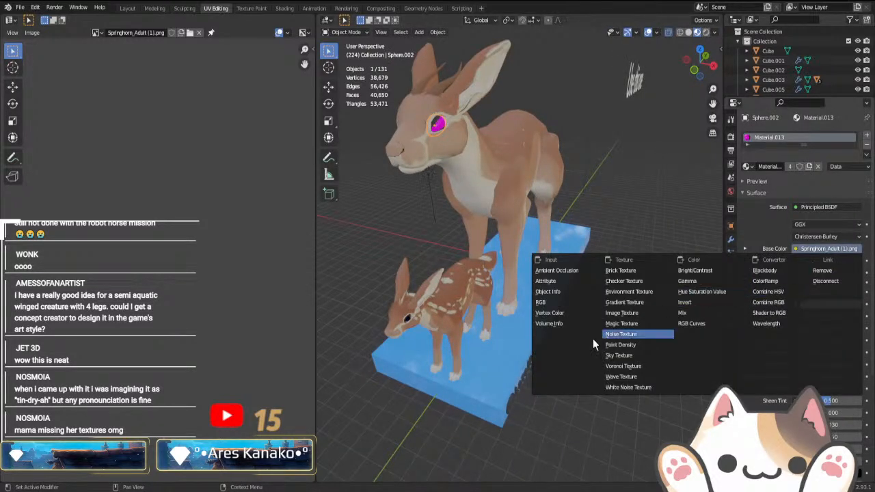
pyautogui.click(624, 312)
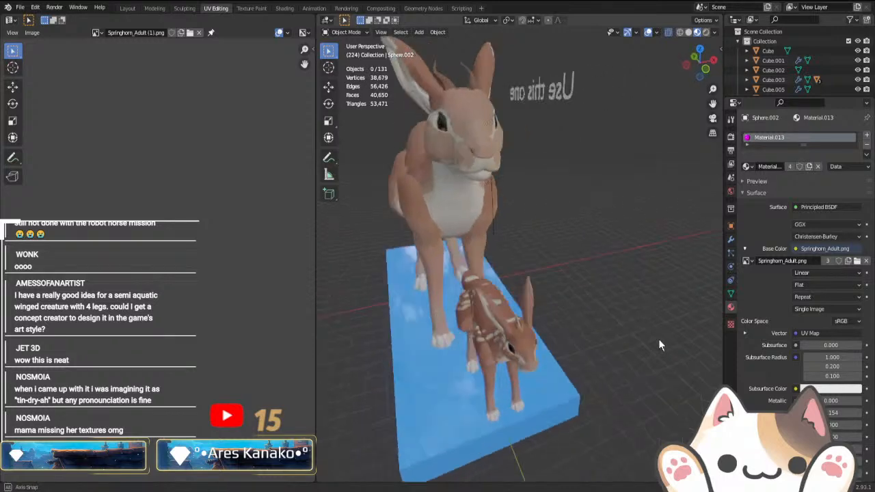
# - Try to scale up the pedestal together with its name text in the top view, then undo the scaling
pyautogui.moveTo(658, 338); pyautogui.dragTo(519, 283, button='middle')
pyautogui.click(497, 182)
pyautogui.scroll(-1, 519, 283)
pyautogui.press('KP_3')
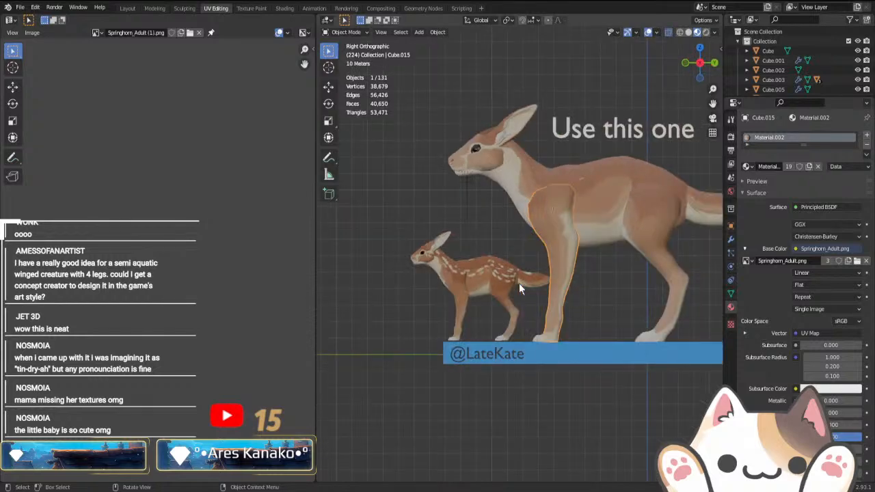
pyautogui.click(567, 359)
pyautogui.keyDown('shift'); pyautogui.click(499, 353); pyautogui.keyUp('shift')
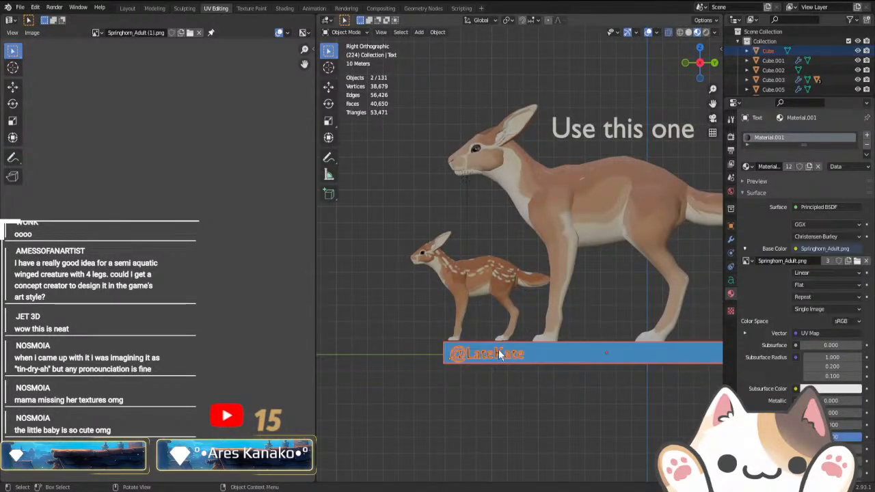
pyautogui.press('KP_7')
pyautogui.rightClick(499, 349)
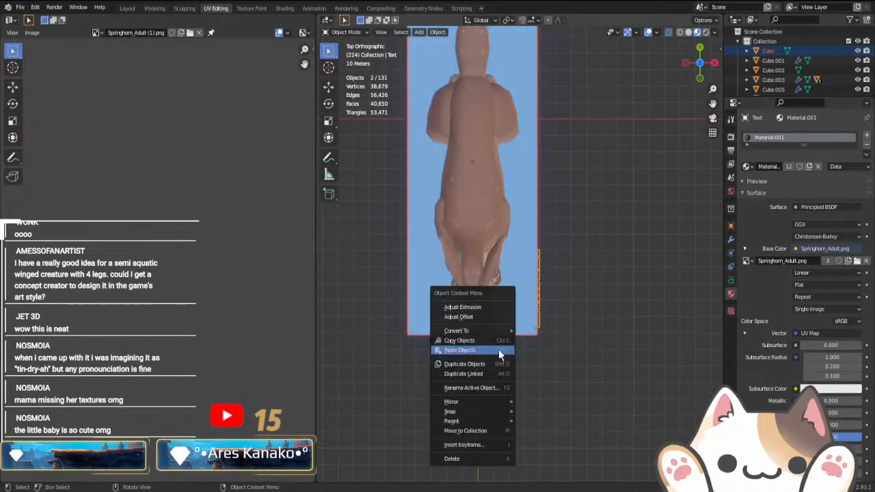
pyautogui.click(490, 374)
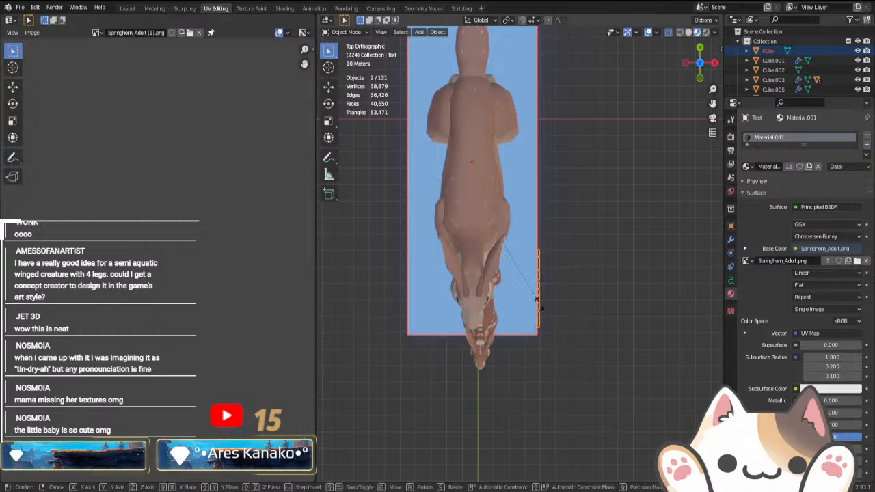
pyautogui.press('s')
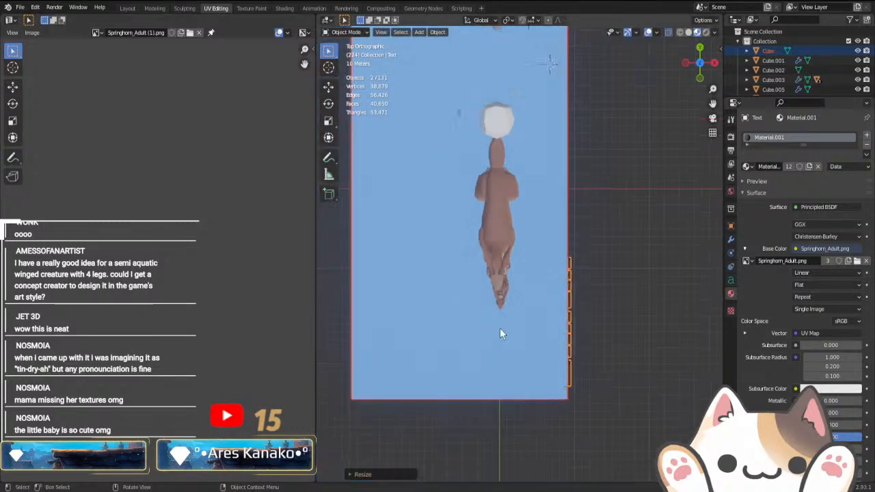
pyautogui.click(500, 329)
pyautogui.hotkey('ctrl', 'z')
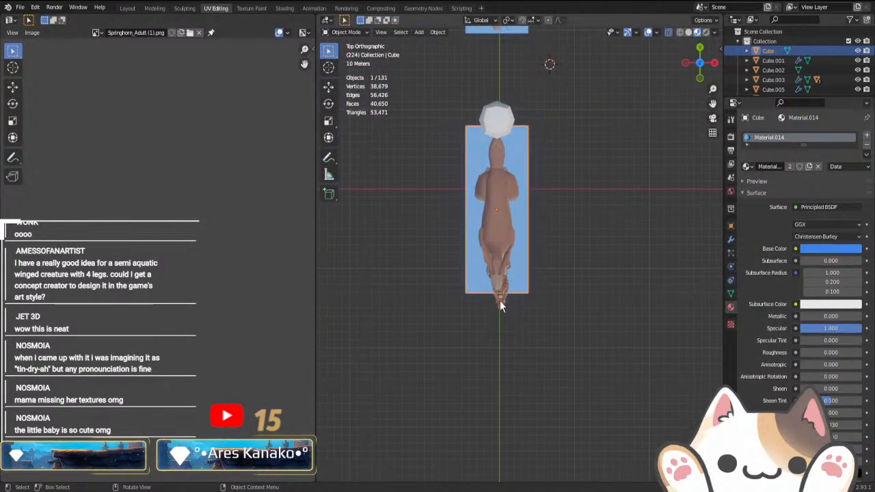
# - Try to widen the pedestal alone by scaling it along the X axis, then undo the scaling
pyautogui.press('s')
pyautogui.press('x')
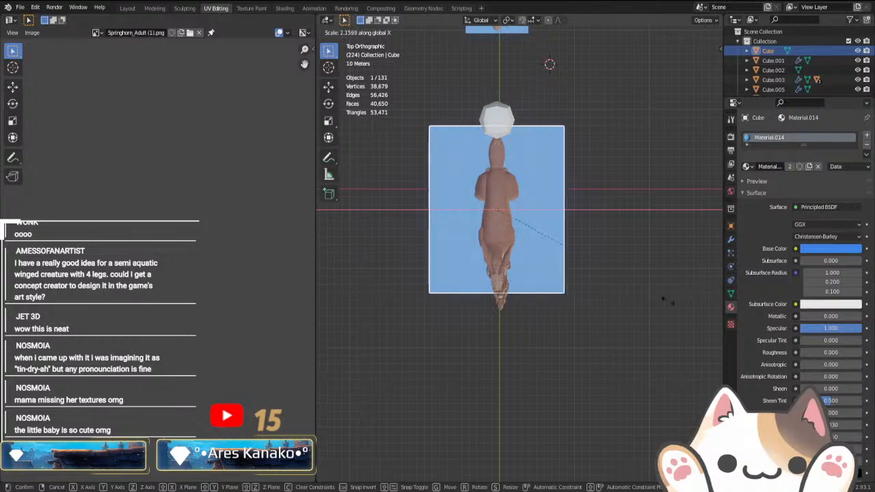
pyautogui.click(649, 312)
pyautogui.moveTo(649, 312); pyautogui.dragTo(547, 345, button='middle')
pyautogui.hotkey('ctrl', 'z')
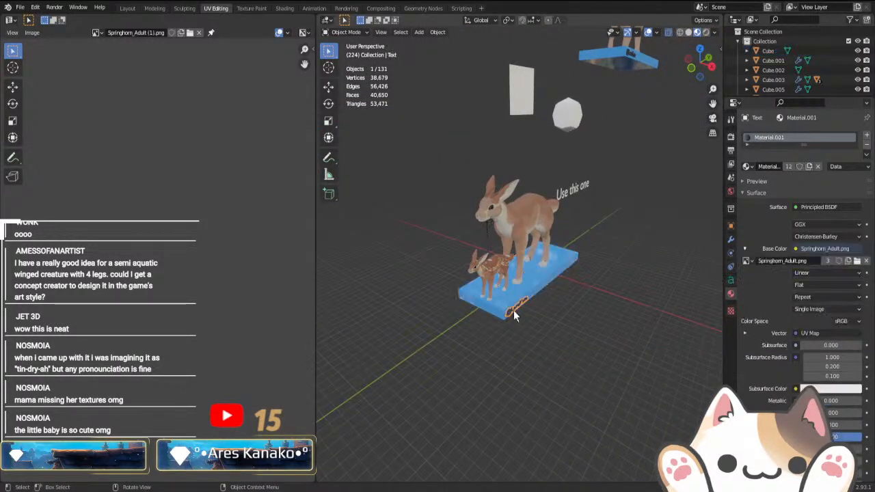
# - Extend the pedestal's positive X side outward in the top view by moving its four side vertices along the X axis
pyautogui.moveTo(514, 311); pyautogui.dragTo(565, 361, button='middle')
pyautogui.press('Tab')
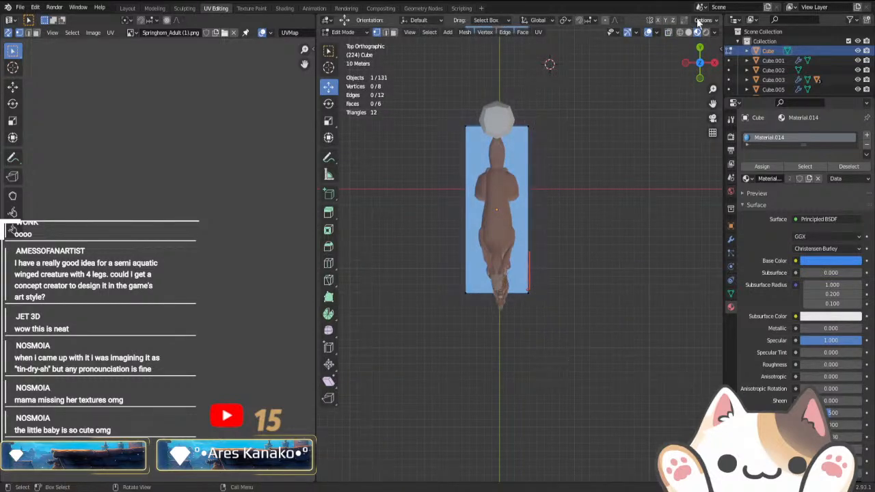
pyautogui.hotkey('alt', 'z')
pyautogui.moveTo(517, 102); pyautogui.dragTo(586, 400)
pyautogui.hotkey('alt', 'z')
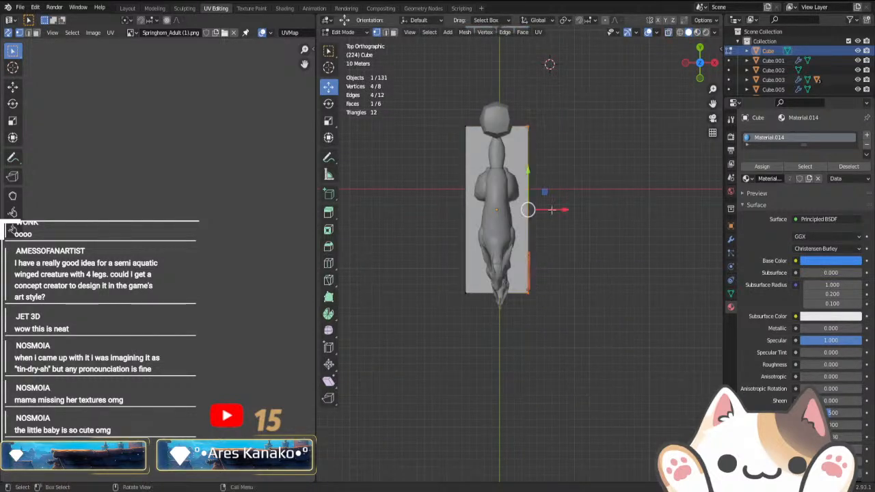
pyautogui.moveTo(568, 216); pyautogui.dragTo(653, 225)
pyautogui.hotkey('ctrl', 'z')
pyautogui.moveTo(568, 212); pyautogui.dragTo(690, 213)
# - Move the pedestal's opposite side outward along negative X so the base extends to both sides of the models
pyautogui.hotkey('alt', 'z')
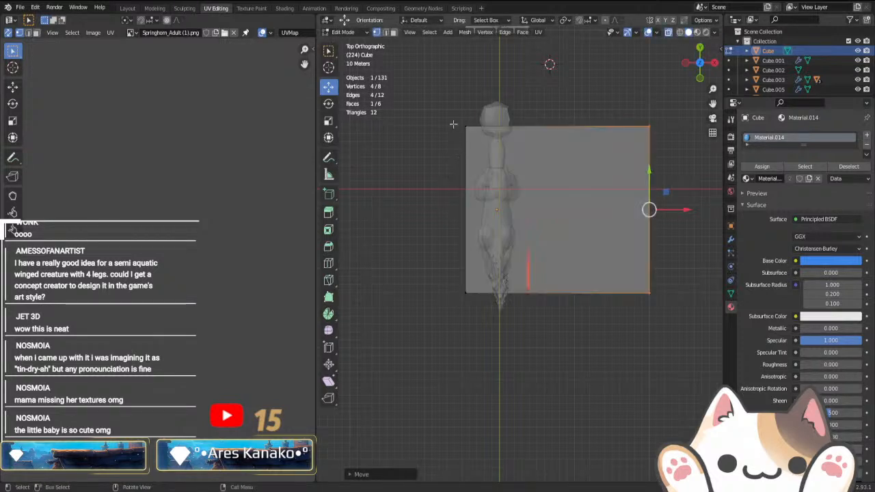
pyautogui.moveTo(454, 102); pyautogui.dragTo(487, 335)
pyautogui.hotkey('alt', 'z')
pyautogui.press('g')
pyautogui.press('x')
pyautogui.click(342, 217)
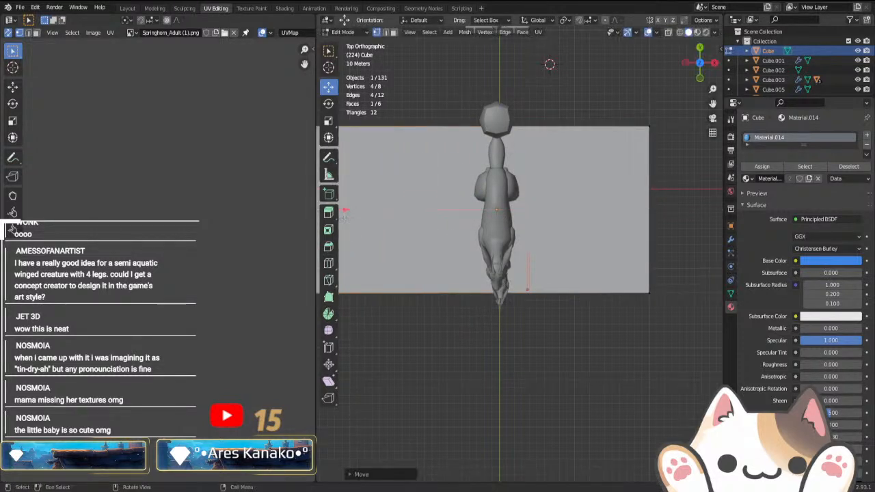
# - Extend the pedestal's front edge forward along negative Y and leave Edit Mode
pyautogui.hotkey('alt', 'z')
pyautogui.scroll(-2, 344, 219)
pyautogui.moveTo(368, 255); pyautogui.dragTo(645, 332)
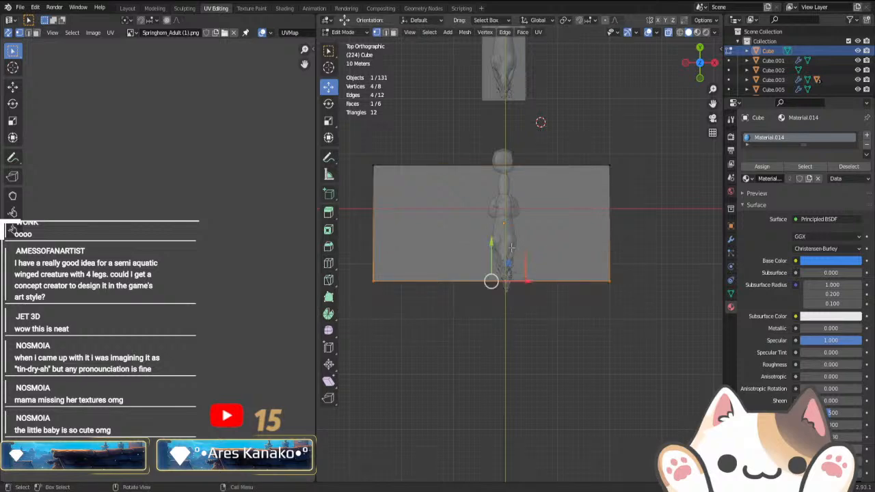
pyautogui.moveTo(490, 246); pyautogui.dragTo(491, 311)
pyautogui.press('Tab')
# - Show the viewport in solid shading and move the artist-name text along X to the widened pedestal's side face
pyautogui.moveTo(609, 424)
pyautogui.mouseDown(button='middle')
pyautogui.moveTo(514, 351)
pyautogui.moveTo(499, 369)
pyautogui.moveTo(564, 324)
pyautogui.moveTo(551, 365)
pyautogui.mouseUp(button='middle')
pyautogui.click(513, 383)
pyautogui.click(698, 32)
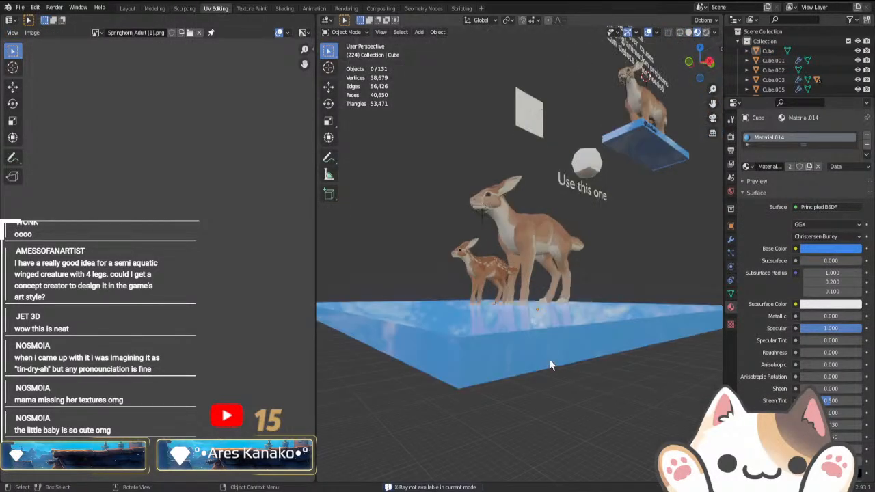
pyautogui.click(688, 32)
pyautogui.moveTo(550, 328)
pyautogui.mouseDown(button='middle')
pyautogui.moveTo(546, 315)
pyautogui.moveTo(498, 309)
pyautogui.moveTo(526, 294)
pyautogui.mouseUp(button='middle')
pyautogui.click(507, 313)
pyautogui.click(329, 87)
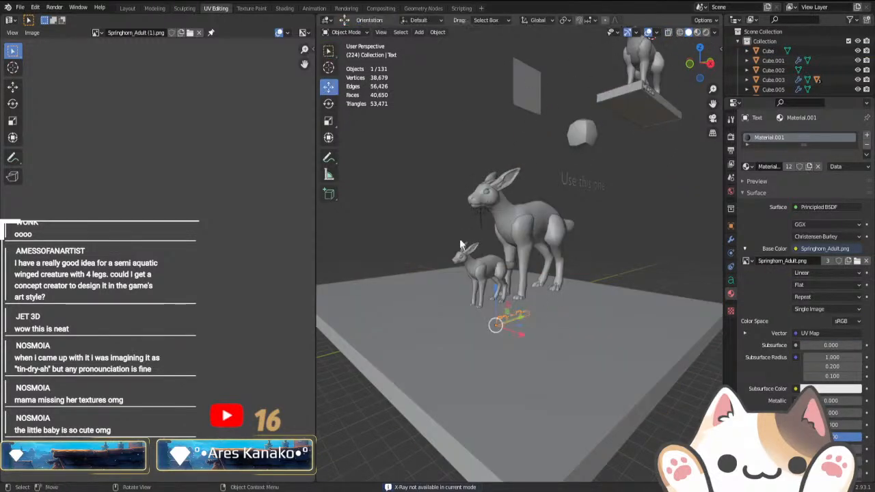
pyautogui.moveTo(520, 337); pyautogui.dragTo(683, 438)
pyautogui.click(682, 437)
pyautogui.rightClick(680, 436)
# - Delete the "Use this one" text floating above the adult Springhorn
pyautogui.moveTo(523, 352); pyautogui.dragTo(449, 383, button='middle')
pyautogui.scroll(-2, 448, 383)
pyautogui.press('KP_3')
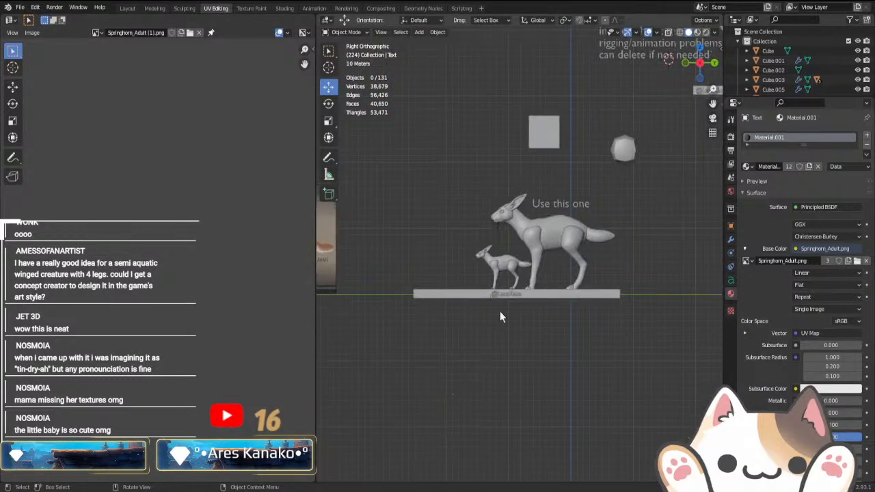
pyautogui.click(590, 206)
pyautogui.rightClick(591, 206)
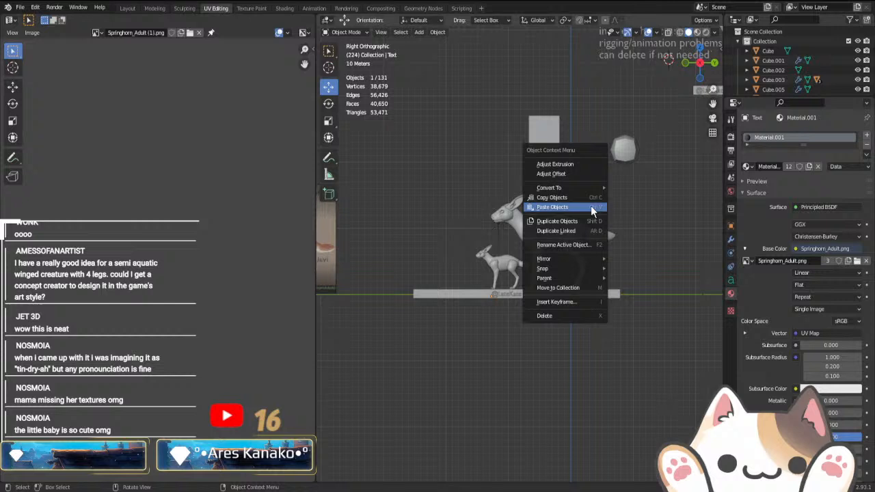
pyautogui.click(556, 318)
pyautogui.hotkey('alt', 'z')
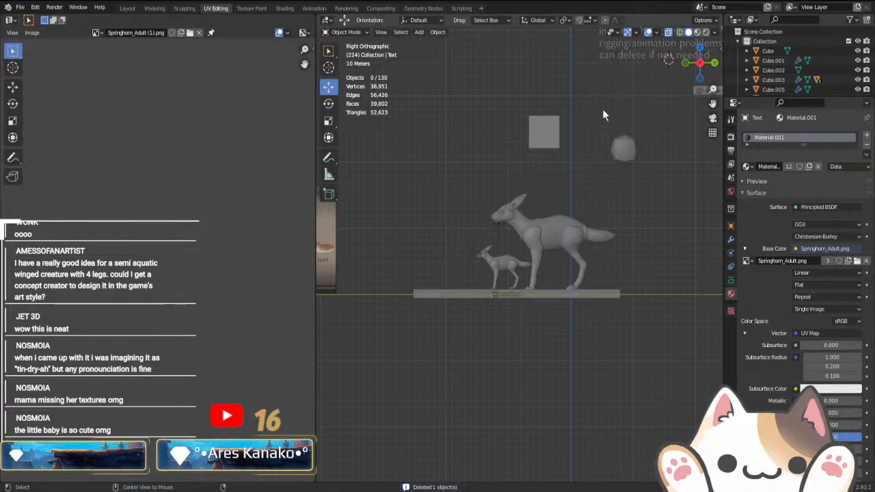
pyautogui.scroll(4, 546, 259)
pyautogui.hotkey('ctrl', 'z')
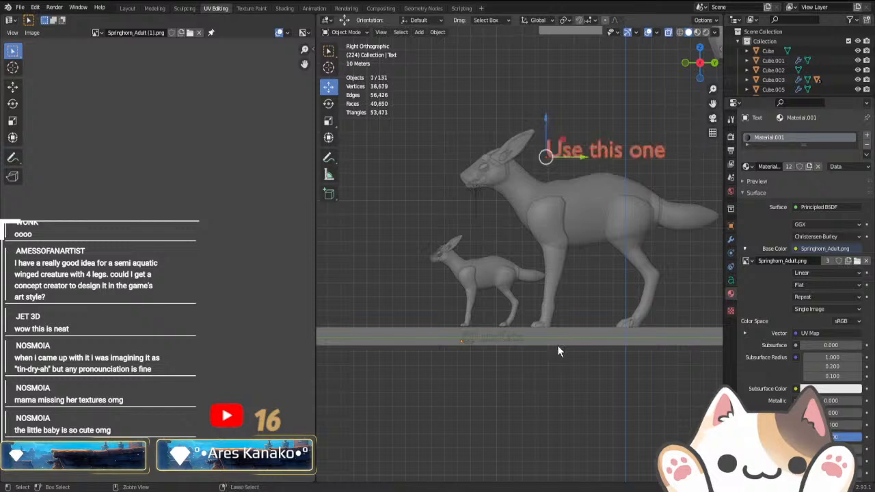
pyautogui.rightClick(527, 197)
pyautogui.click(535, 184)
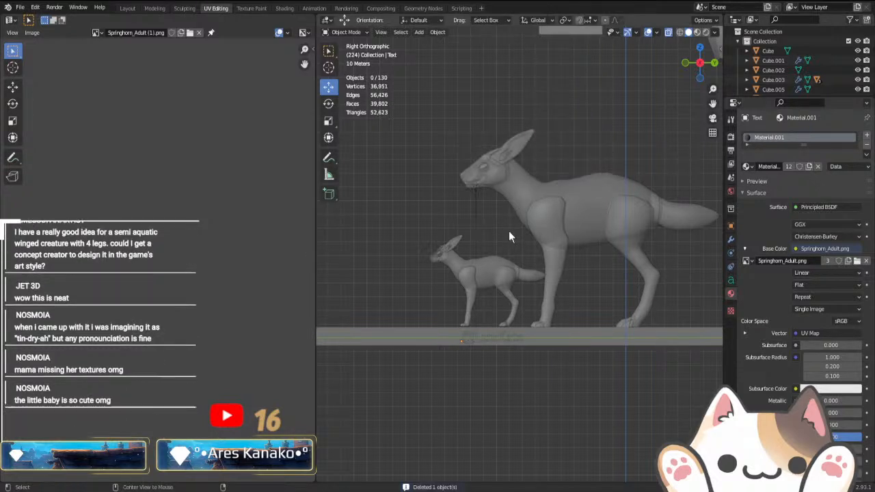
# - Save the Blender file, turn off X-ray and show the models in material preview shading
pyautogui.click(20, 7)
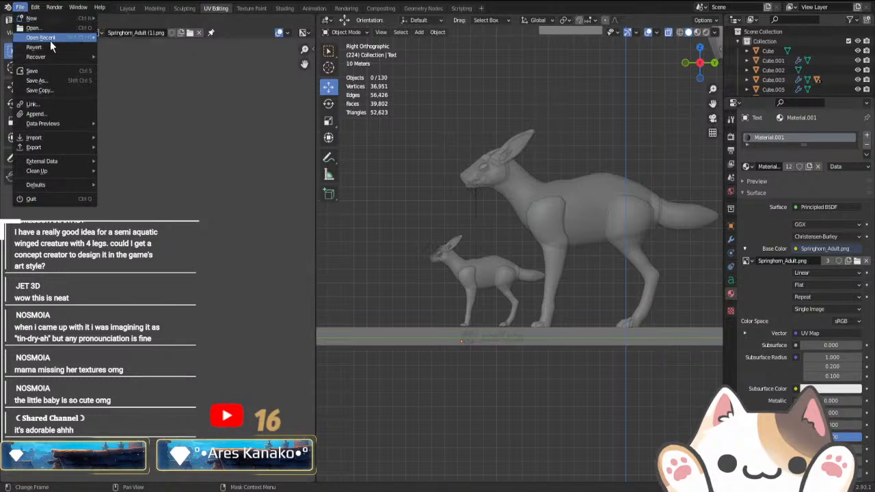
pyautogui.click(50, 70)
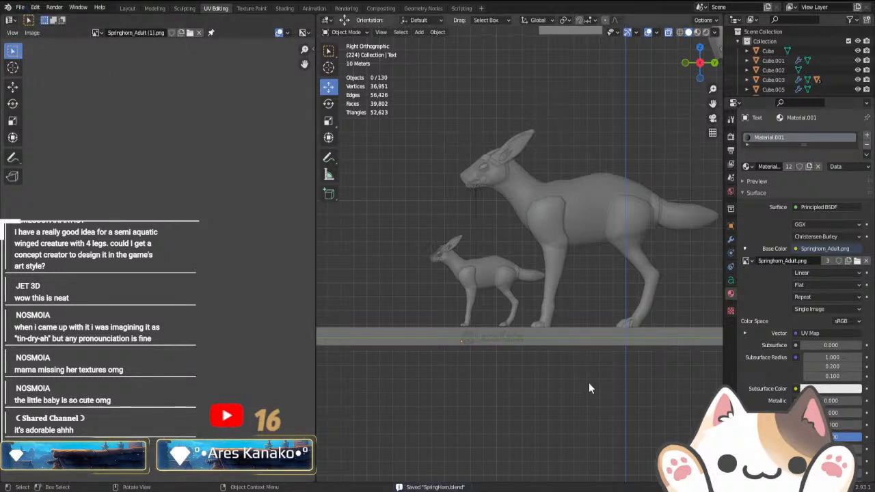
pyautogui.click(668, 32)
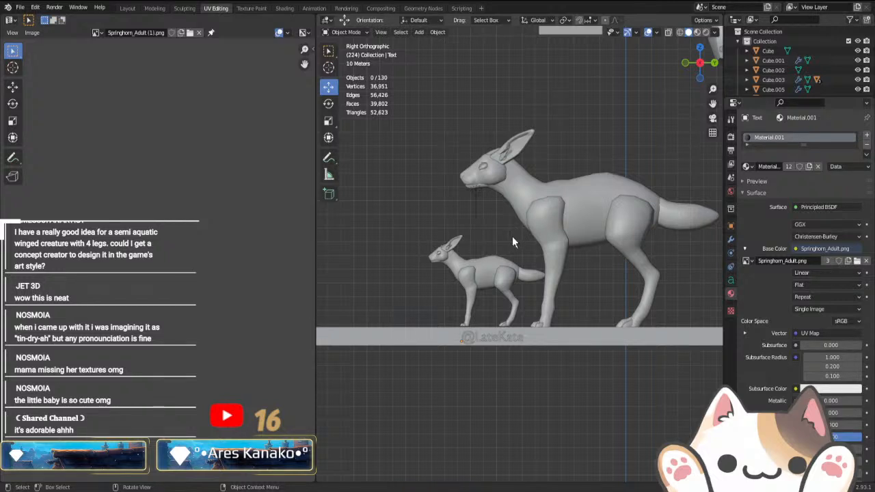
pyautogui.click(698, 33)
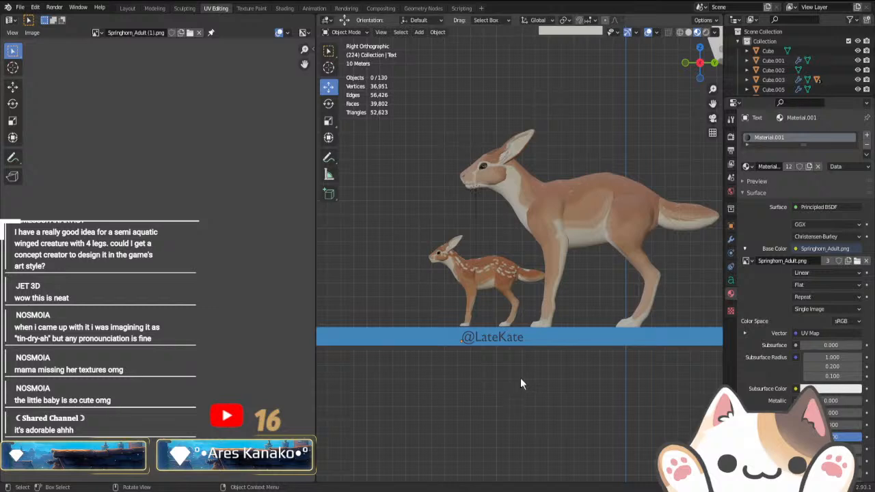
pyautogui.moveTo(520, 384); pyautogui.dragTo(531, 400, button='middle')
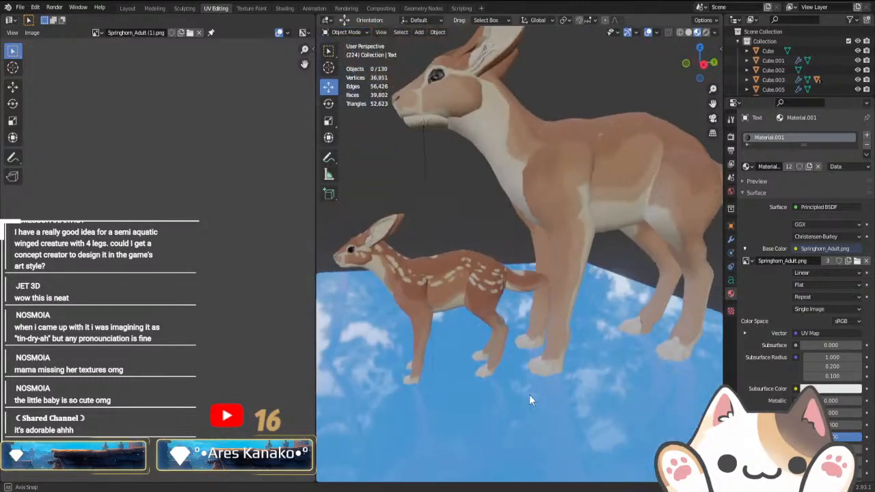
pyautogui.press('KP_3')
pyautogui.scroll(-4, 512, 372)
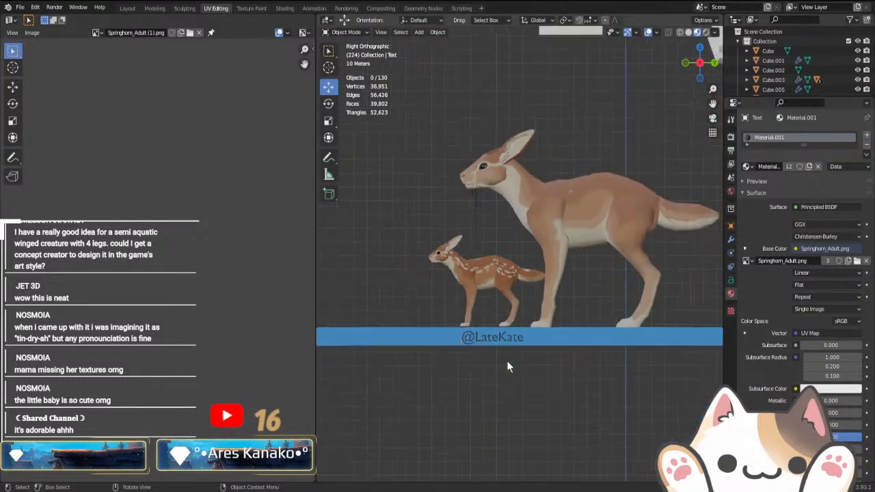
pyautogui.click(541, 211)
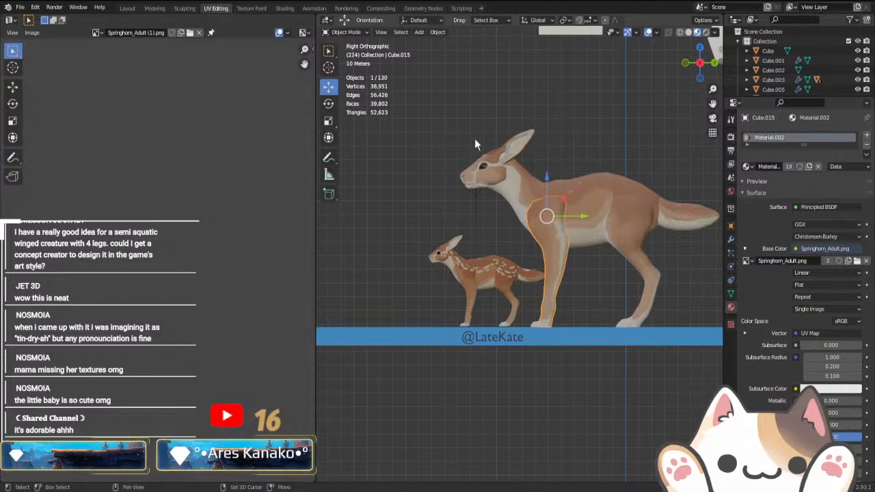
pyautogui.keyDown('shift'); pyautogui.click(530, 175); pyautogui.keyUp('shift')
pyautogui.moveTo(683, 309); pyautogui.dragTo(580, 254, button='middle')
pyautogui.keyDown('shift'); pyautogui.click(578, 251); pyautogui.keyUp('shift')
pyautogui.moveTo(579, 336); pyautogui.dragTo(514, 311, button='middle')
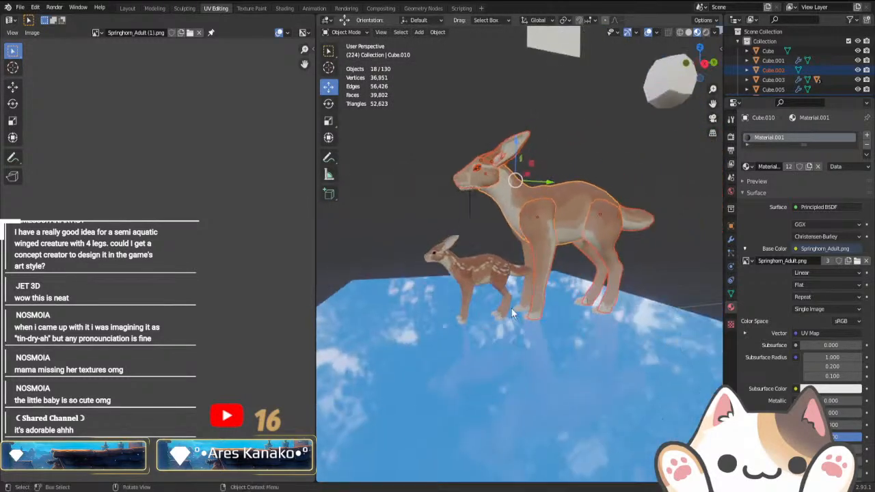
# - Select the sun light and the adult's front toes, and add its head, body, legs and tail to the selection
pyautogui.click(472, 199)
pyautogui.moveTo(486, 271); pyautogui.dragTo(520, 309, button='middle')
pyautogui.scroll(6, 520, 309)
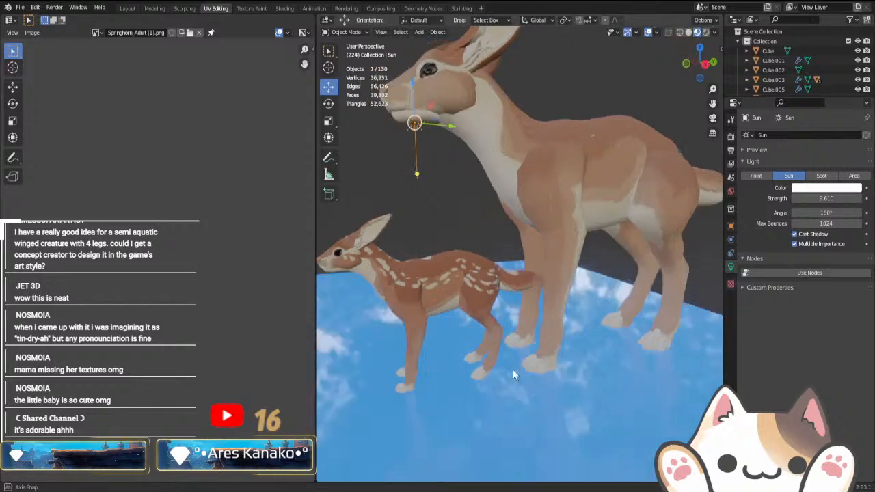
pyautogui.keyDown('shift'); pyautogui.click(532, 373); pyautogui.keyUp('shift')
pyautogui.keyDown('shift'); pyautogui.click(536, 358); pyautogui.keyUp('shift')
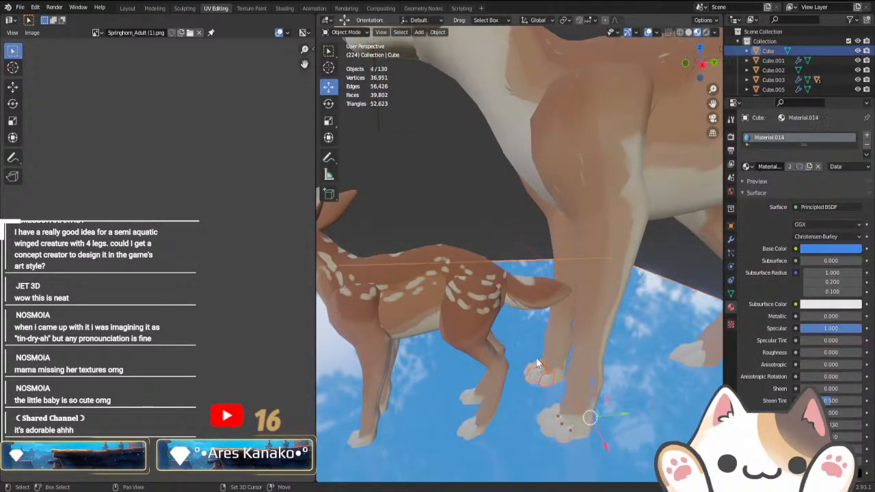
pyautogui.moveTo(536, 358); pyautogui.dragTo(403, 378, button='middle')
pyautogui.keyDown('shift'); pyautogui.click(403, 378); pyautogui.keyUp('shift')
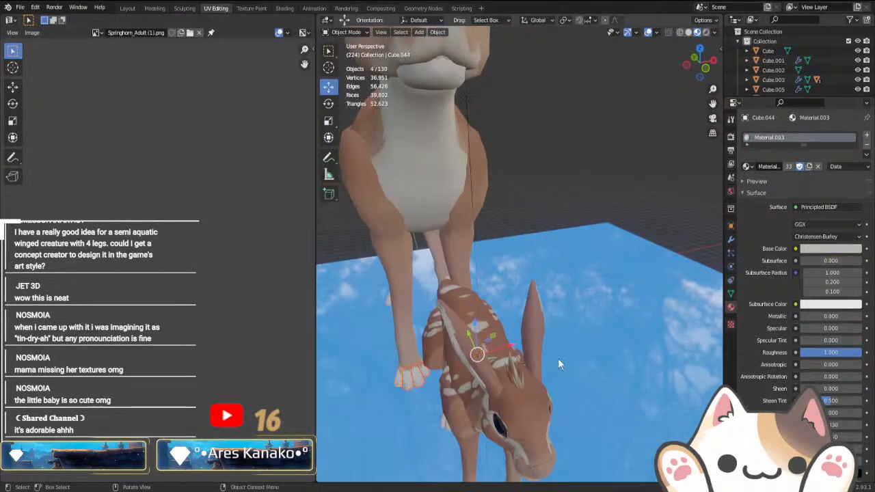
pyautogui.moveTo(558, 358); pyautogui.dragTo(452, 343, button='middle')
pyautogui.scroll(-3, 452, 343)
pyautogui.keyDown('shift'); pyautogui.moveTo(459, 125); pyautogui.dragTo(617, 214); pyautogui.keyUp('shift')
pyautogui.moveTo(634, 254); pyautogui.dragTo(604, 259, button='middle')
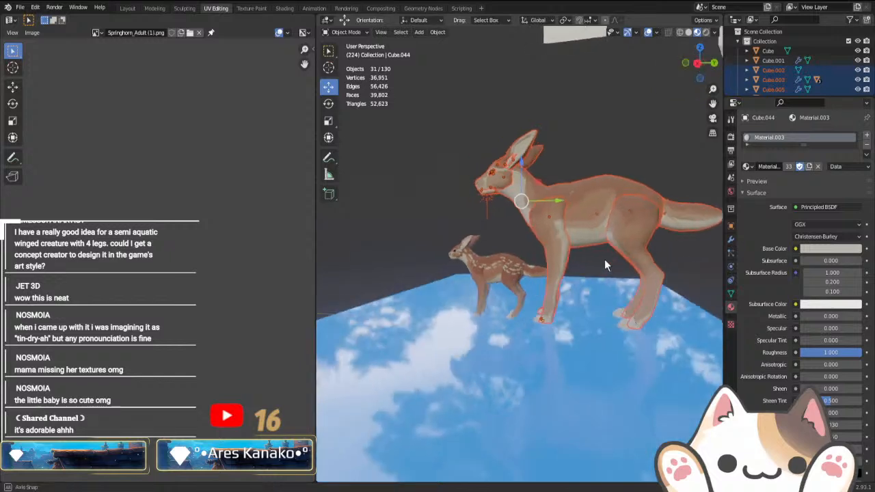
# - Add the remaining toes on all of the adult's feet to the selection
pyautogui.scroll(4, 578, 352)
pyautogui.moveTo(578, 352); pyautogui.dragTo(619, 410, button='middle')
pyautogui.keyDown('shift'); pyautogui.click(525, 385); pyautogui.keyUp('shift')
pyautogui.keyDown('shift'); pyautogui.click(533, 380); pyautogui.keyUp('shift')
pyautogui.keyDown('shift'); pyautogui.click(517, 376); pyautogui.keyUp('shift')
pyautogui.keyDown('shift'); pyautogui.click(441, 409); pyautogui.keyUp('shift')
pyautogui.keyDown('shift'); pyautogui.click(434, 388); pyautogui.keyUp('shift')
pyautogui.keyDown('shift'); pyautogui.click(436, 383); pyautogui.keyUp('shift')
pyautogui.keyDown('shift'); pyautogui.click(423, 388); pyautogui.keyUp('shift')
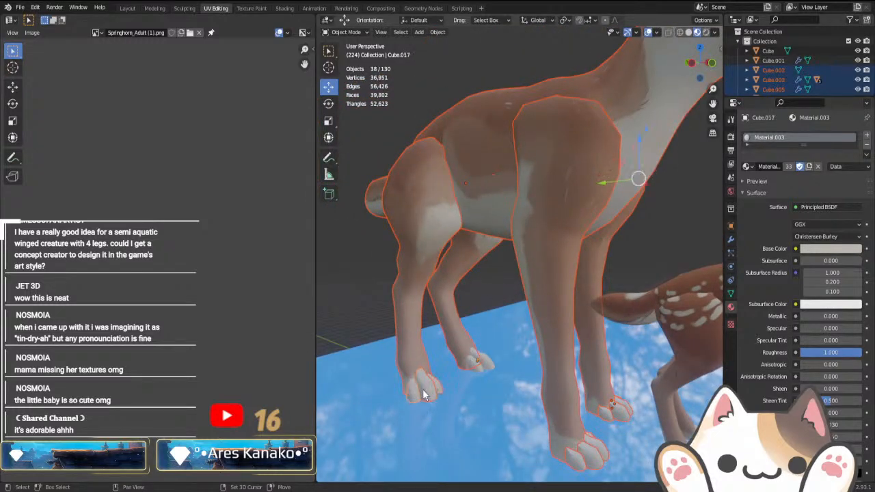
pyautogui.keyDown('shift'); pyautogui.click(471, 364); pyautogui.keyUp('shift')
pyautogui.keyDown('shift'); pyautogui.click(477, 363); pyautogui.keyUp('shift')
pyautogui.moveTo(477, 363); pyautogui.dragTo(463, 419, button='middle')
pyautogui.keyDown('shift'); pyautogui.click(627, 395); pyautogui.keyUp('shift')
pyautogui.scroll(-5, 591, 404)
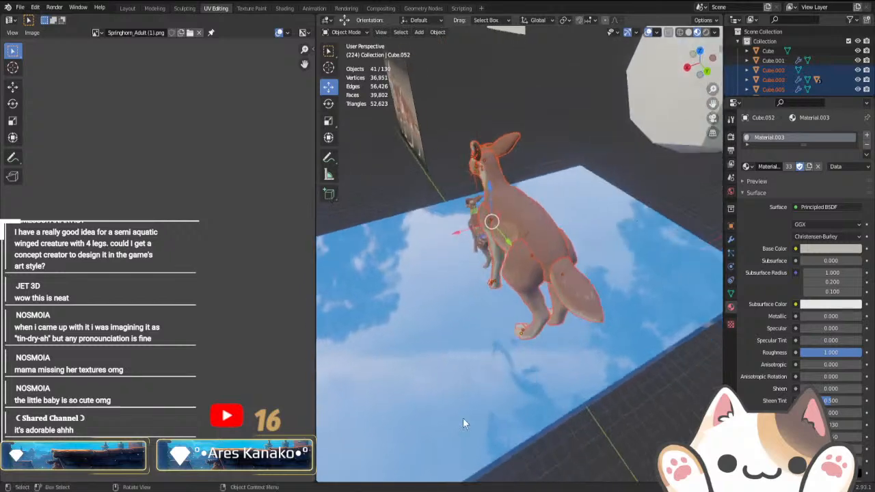
# - Duplicate the selected adult Springhorn and move the copy along the X axis to stand beside the original
pyautogui.press('KP_7')
pyautogui.rightClick(463, 418)
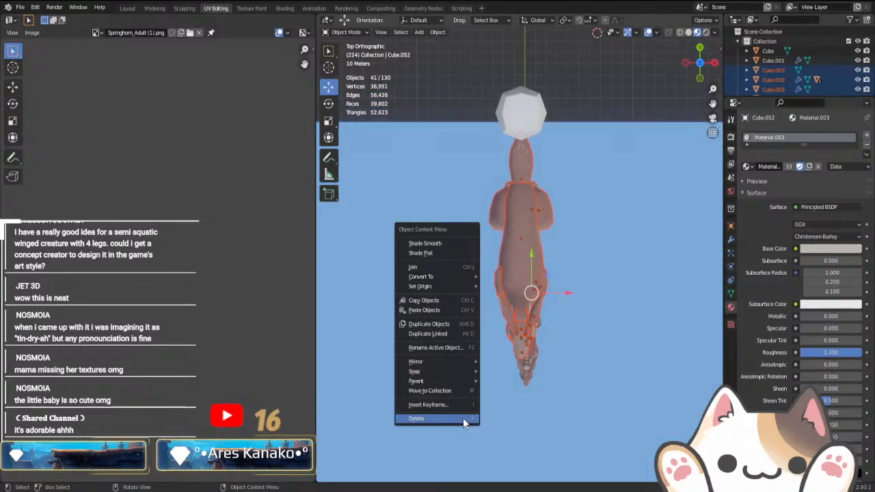
pyautogui.click(445, 323)
pyautogui.rightClick(449, 323)
pyautogui.moveTo(568, 290); pyautogui.dragTo(495, 291)
pyautogui.click(586, 251)
# - Scale the copied adult in the side view to make it slightly smaller than the original
pyautogui.moveTo(520, 359); pyautogui.dragTo(593, 282, button='middle')
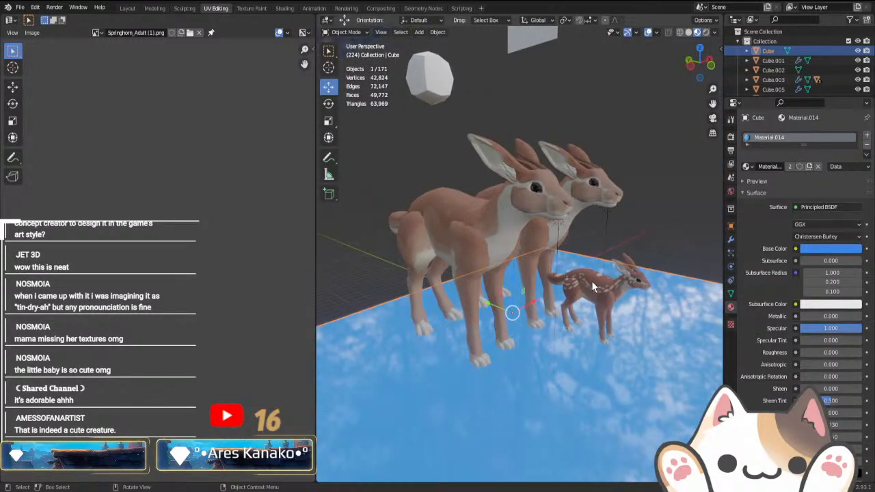
pyautogui.click(528, 283)
pyautogui.moveTo(528, 282); pyautogui.dragTo(653, 287, button='middle')
pyautogui.press('KP_3')
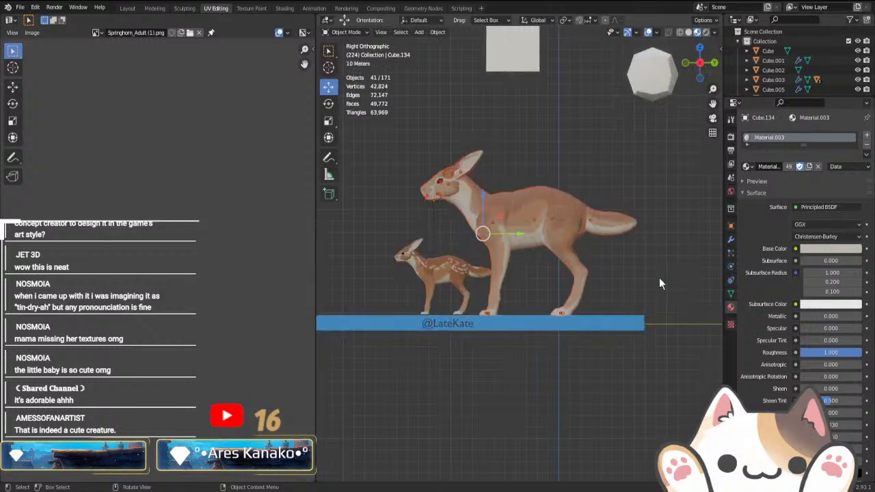
pyautogui.press('s')
pyautogui.click(637, 248)
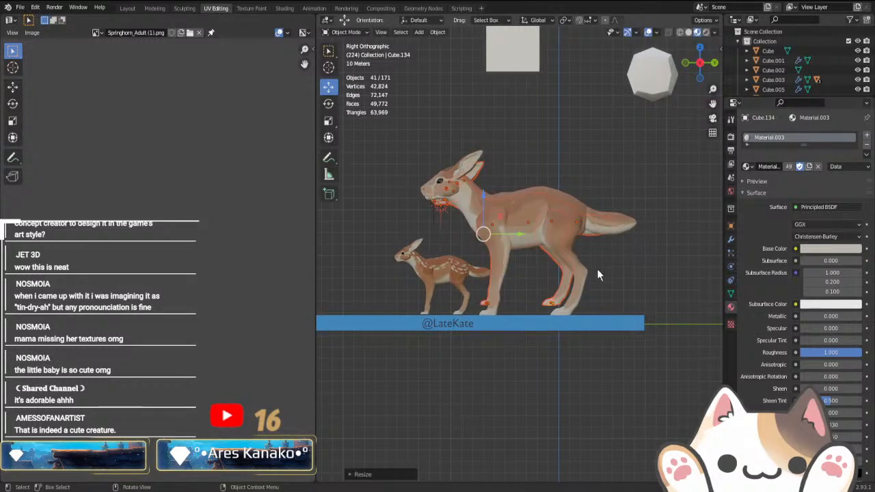
pyautogui.press('g')
pyautogui.rightClick(602, 288)
pyautogui.press('s')
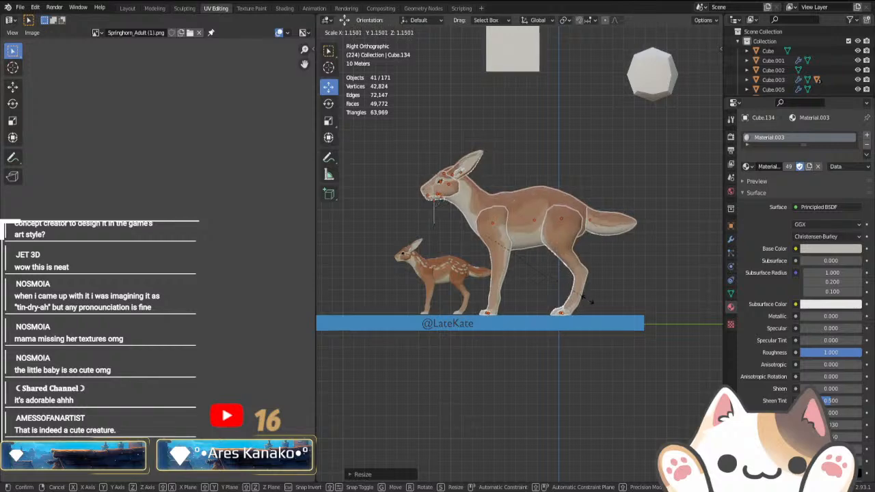
pyautogui.click(582, 299)
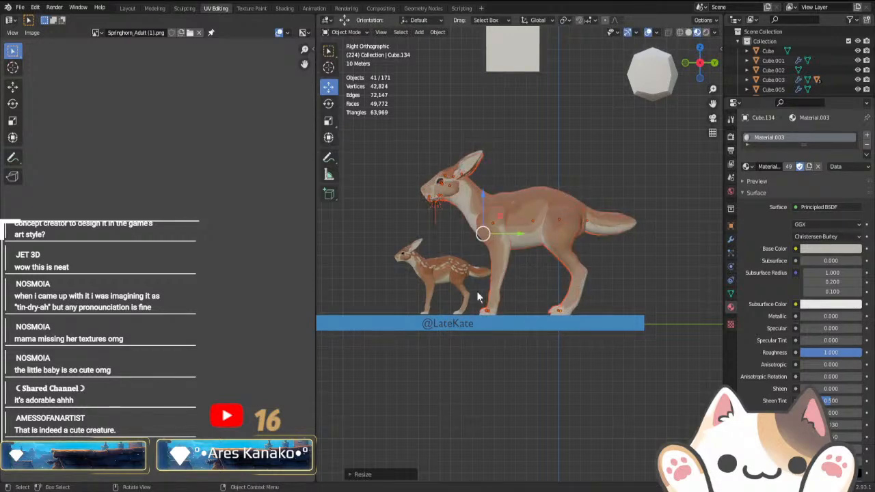
# - Scale the copied adult down a little more and lower it along Z so its feet rest on the pedestal
pyautogui.click(443, 209)
pyautogui.moveTo(443, 209); pyautogui.dragTo(479, 257, button='middle')
pyautogui.hotkey('ctrl', 'z')
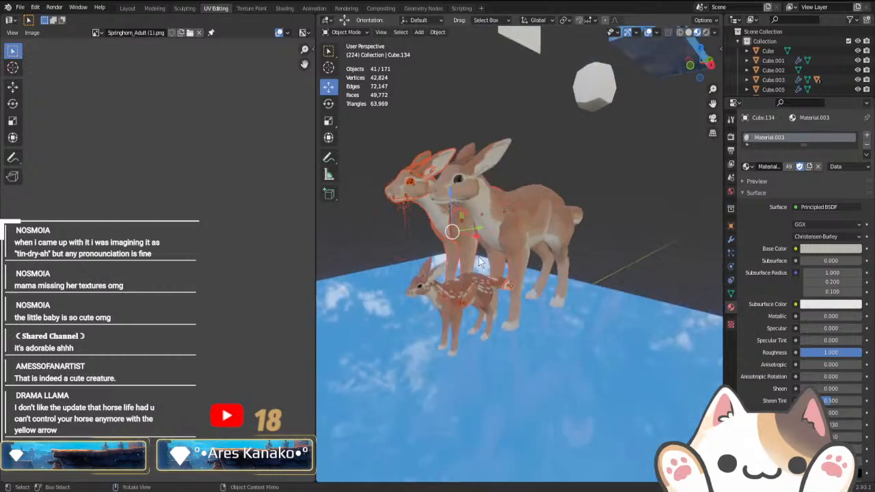
pyautogui.press('KP_3')
pyautogui.scroll(2, 486, 246)
pyautogui.press('s')
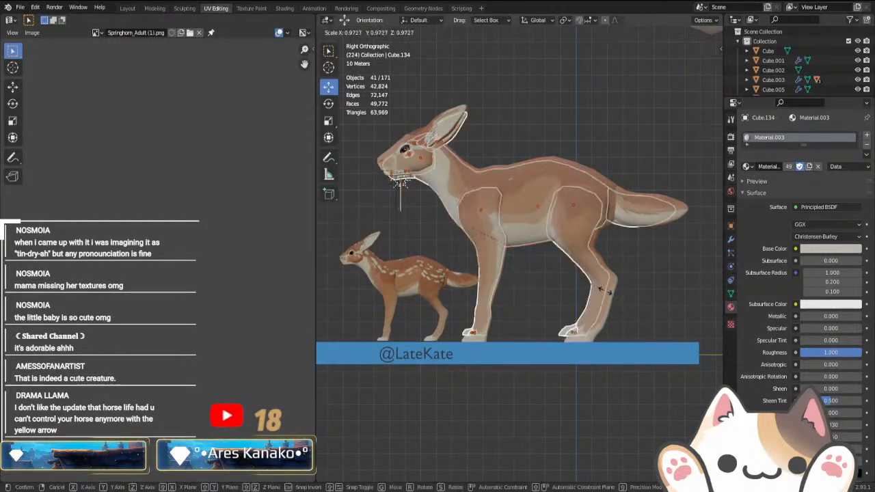
pyautogui.click(493, 271)
pyautogui.moveTo(470, 194); pyautogui.dragTo(470, 203)
# - Select both horns on the copied adult and show the side view in solid X-ray shading
pyautogui.moveTo(471, 205); pyautogui.dragTo(451, 190, button='middle')
pyautogui.scroll(-3, 641, 263)
pyautogui.click(624, 149)
pyautogui.click(451, 190)
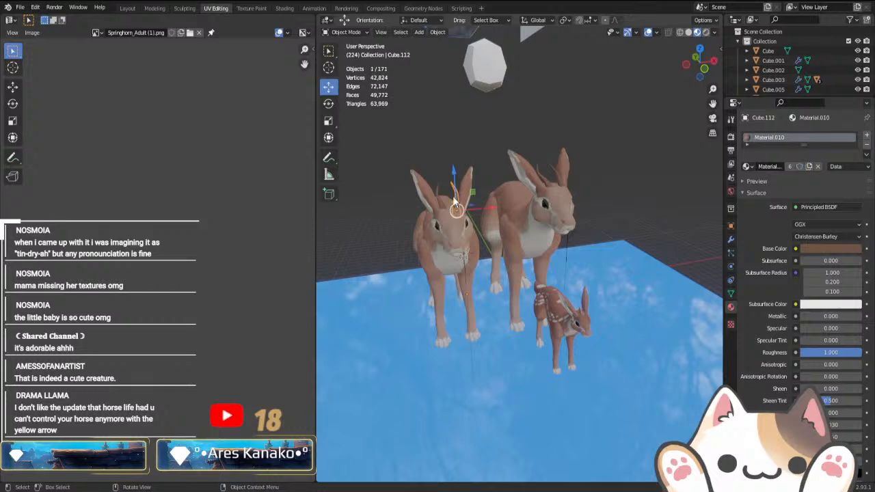
pyautogui.press('KP_3')
pyautogui.scroll(5, 441, 200)
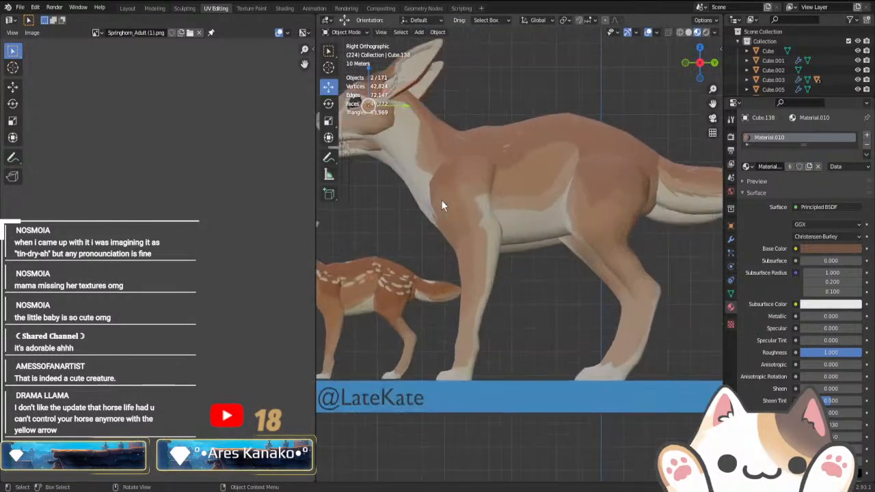
pyautogui.keyDown('shift'); pyautogui.moveTo(441, 199); pyautogui.dragTo(529, 330, button='middle'); pyautogui.keyUp('shift')
pyautogui.scroll(2, 540, 324)
pyautogui.hotkey('alt', 'z')
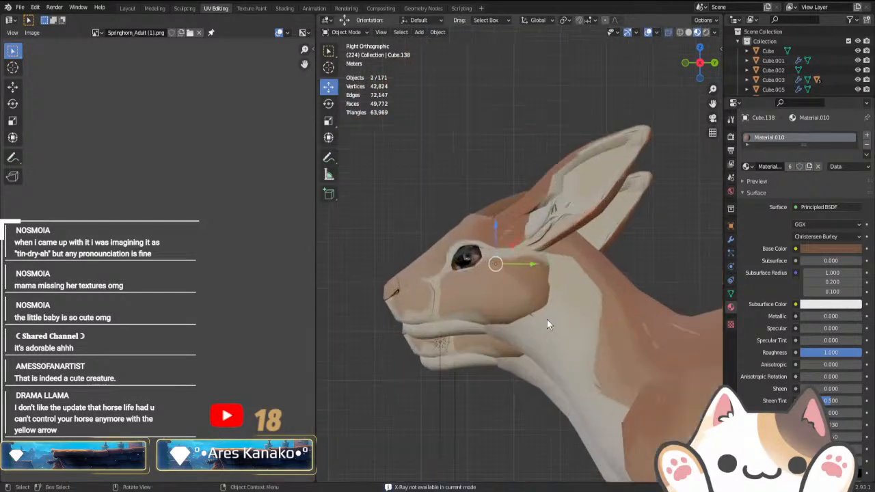
pyautogui.click(688, 32)
pyautogui.hotkey('alt', 'z')
# - Try scaling down the copied adult's two horns, and delete both of them
pyautogui.press('Tab')
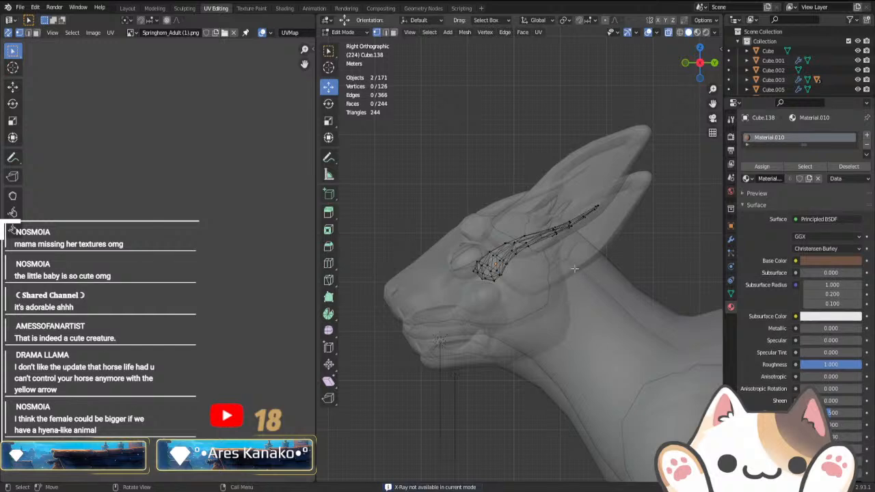
pyautogui.press('Tab')
pyautogui.press('s')
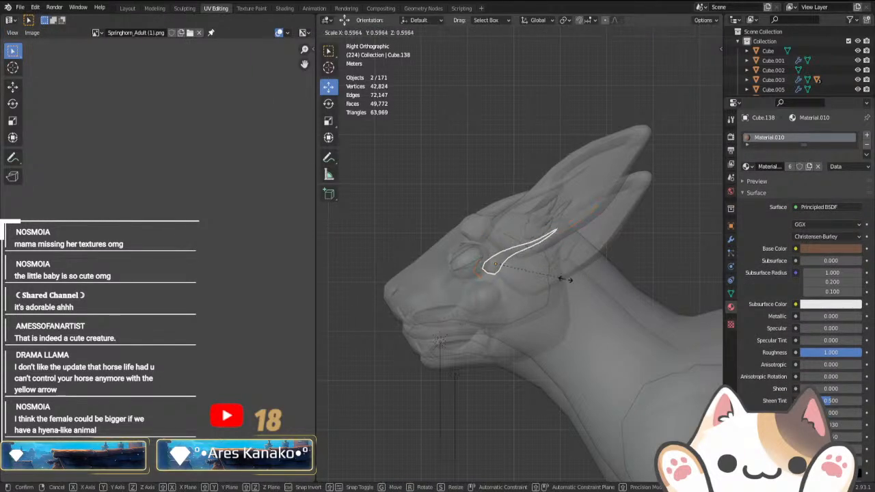
pyautogui.click(582, 281)
pyautogui.rightClick(571, 284)
pyautogui.click(556, 377)
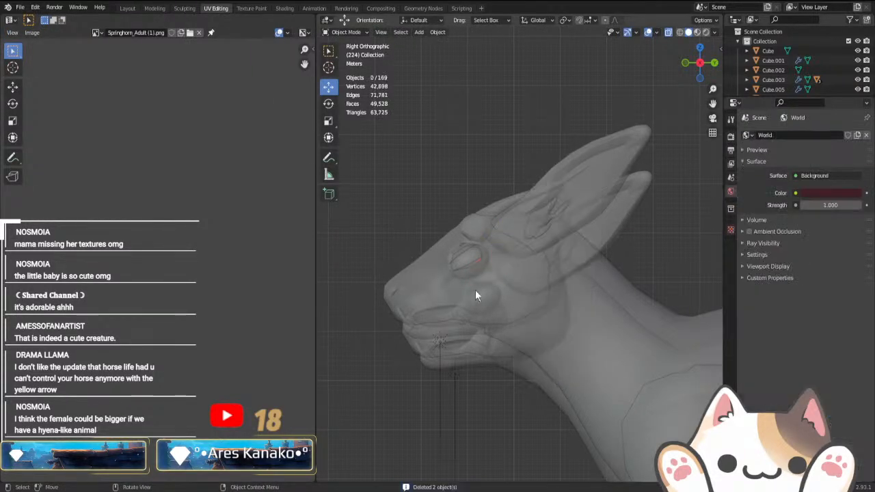
# - Examine the hornless copy beside the original adult and fawn in Material Preview shading
pyautogui.moveTo(475, 290); pyautogui.dragTo(521, 326, button='middle')
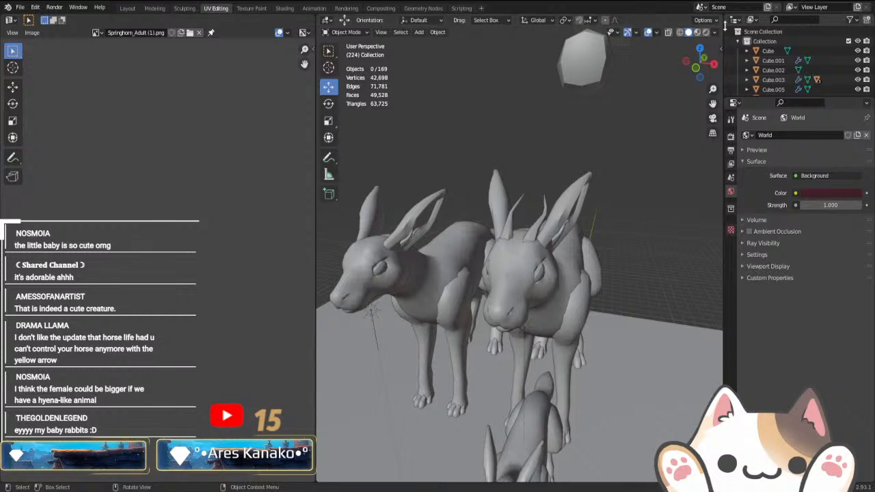
pyautogui.click(697, 33)
pyautogui.moveTo(482, 386)
pyautogui.mouseDown(button='middle')
pyautogui.moveTo(521, 381)
pyautogui.moveTo(491, 356)
pyautogui.moveTo(547, 350)
pyautogui.moveTo(426, 318)
pyautogui.mouseUp(button='middle')
pyautogui.scroll(7, 486, 360)
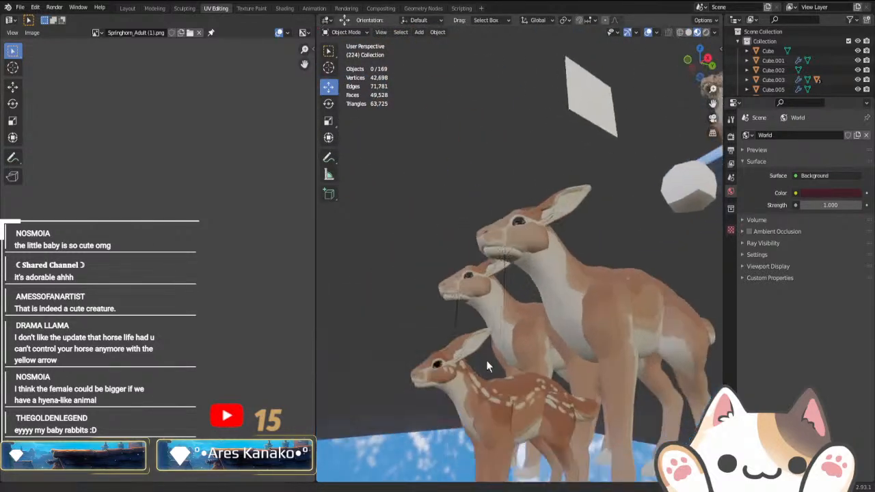
pyautogui.scroll(-4, 520, 334)
pyautogui.moveTo(525, 295); pyautogui.dragTo(634, 320, button='middle')
pyautogui.scroll(-2, 634, 320)
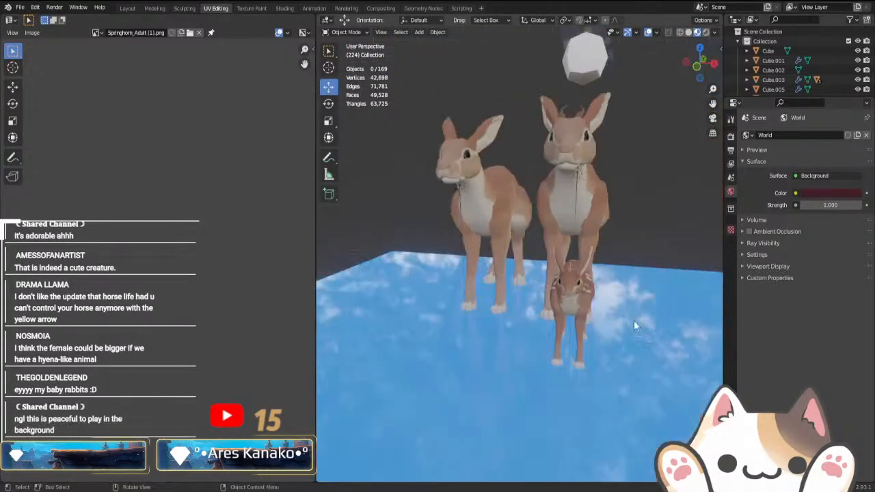
# - Add a cube mesh and move it in the side view to the empty area in front of the adults
pyautogui.click(502, 210)
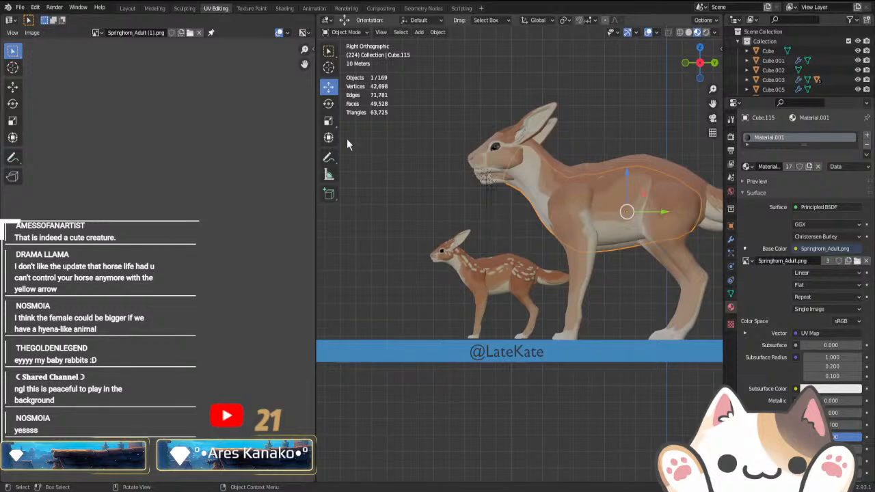
pyautogui.click(418, 32)
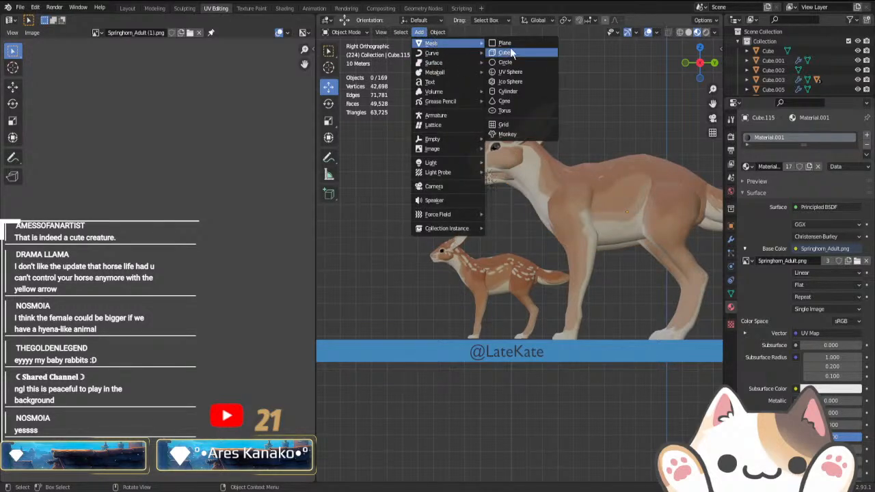
pyautogui.click(517, 54)
pyautogui.scroll(-3, 497, 261)
pyautogui.press('g')
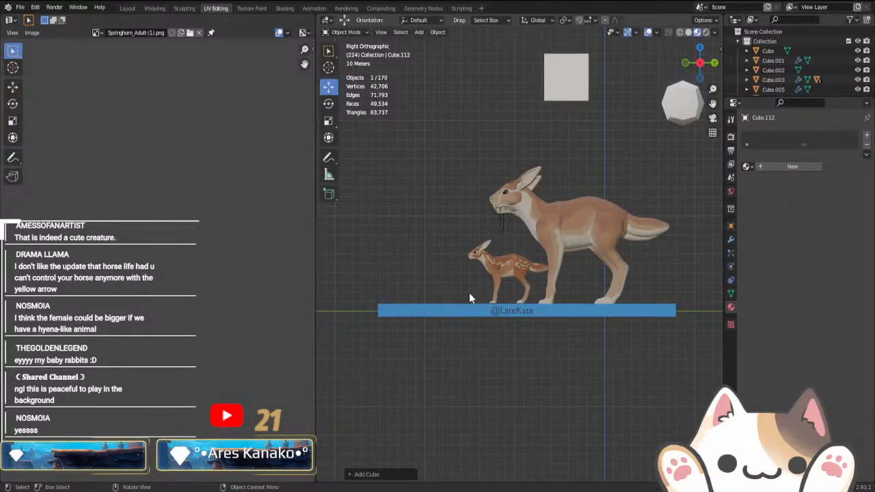
pyautogui.scroll(-3, 525, 308)
pyautogui.click(467, 355)
# - Scale the cube down to a small horn-sized block and place it just above the adult's muzzle
pyautogui.scroll(5, 482, 350)
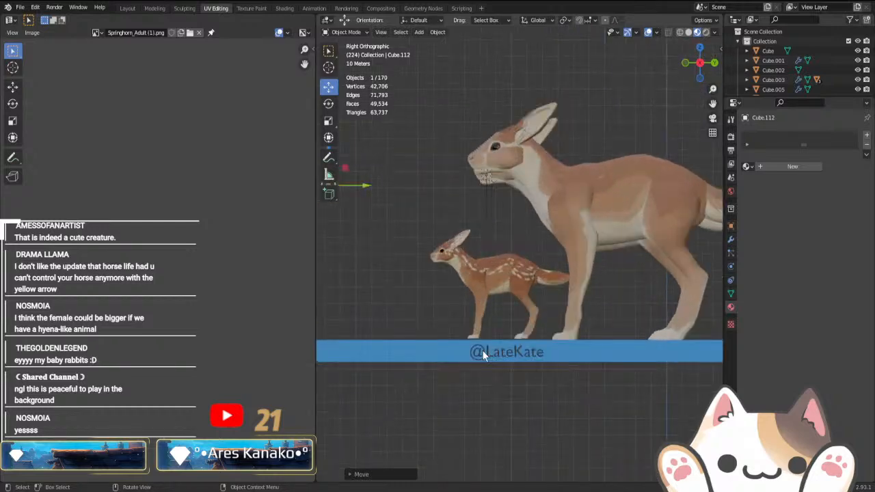
pyautogui.scroll(3, 401, 273)
pyautogui.press('s')
pyautogui.click(462, 274)
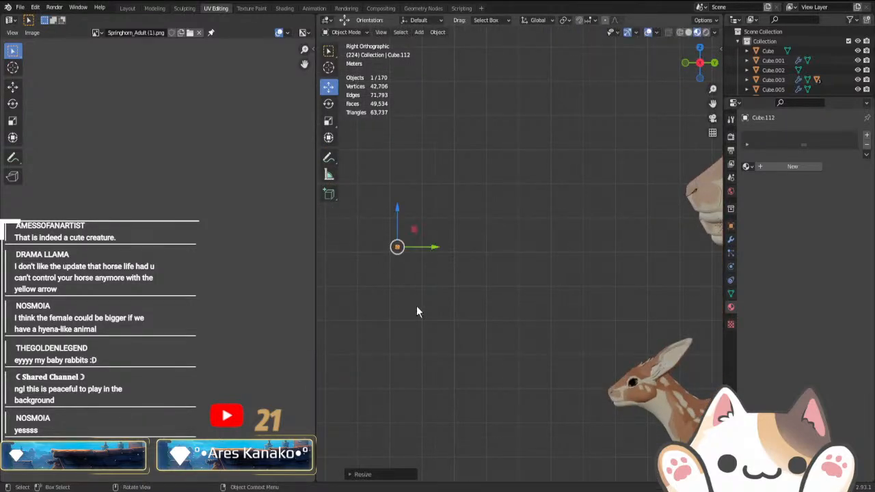
pyautogui.scroll(3, 414, 306)
pyautogui.press('g')
pyautogui.click(587, 296)
pyautogui.scroll(-5, 477, 365)
pyautogui.press('g')
pyautogui.click(653, 249)
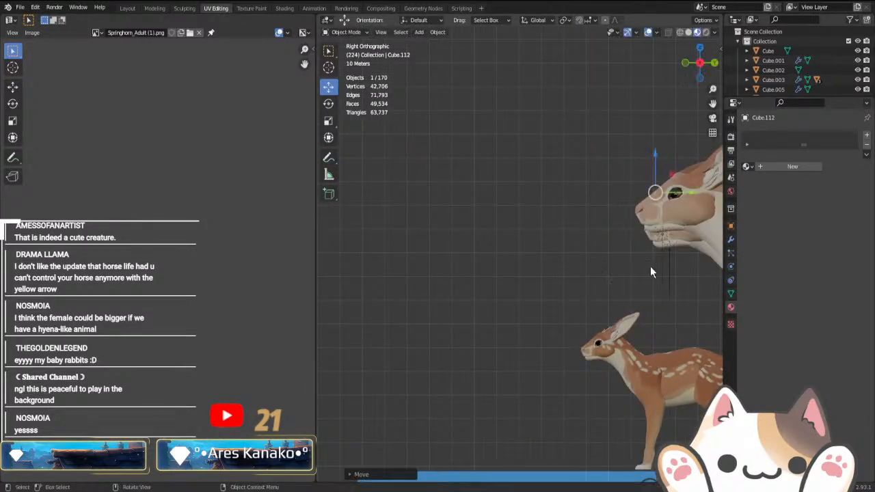
# - Edit the small cube in solid X-ray shading and extrude its top face upward by about 2.4 m
pyautogui.keyDown('shift'); pyautogui.moveTo(663, 238); pyautogui.dragTo(503, 312, button='middle'); pyautogui.keyUp('shift')
pyautogui.scroll(5, 509, 321)
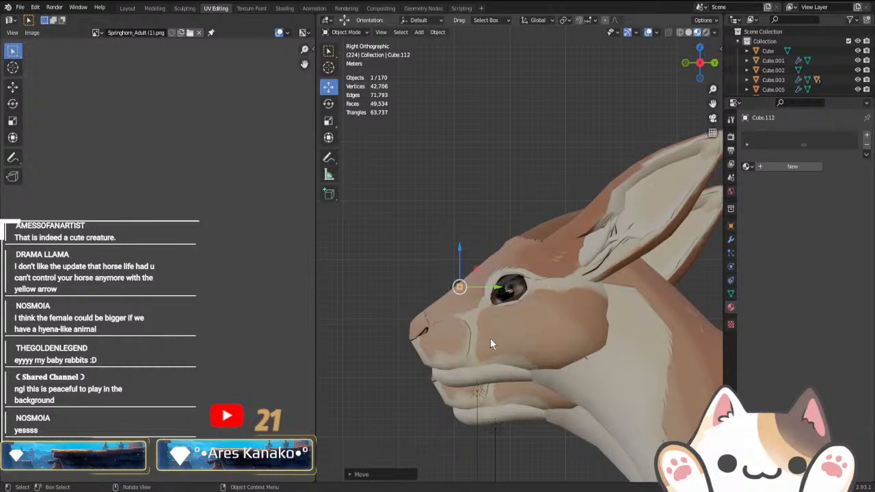
pyautogui.press('Tab')
pyautogui.scroll(4, 400, 361)
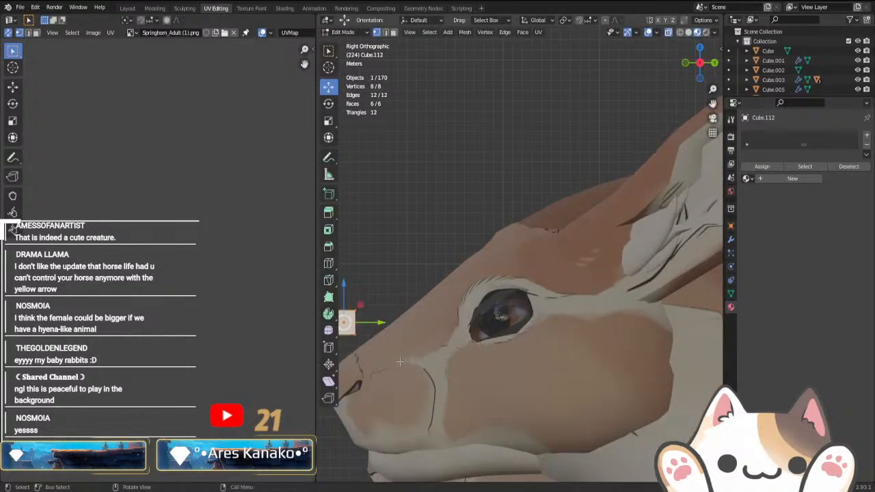
pyautogui.keyDown('shift'); pyautogui.moveTo(400, 361); pyautogui.dragTo(515, 298, button='middle'); pyautogui.keyUp('shift')
pyautogui.click(688, 33)
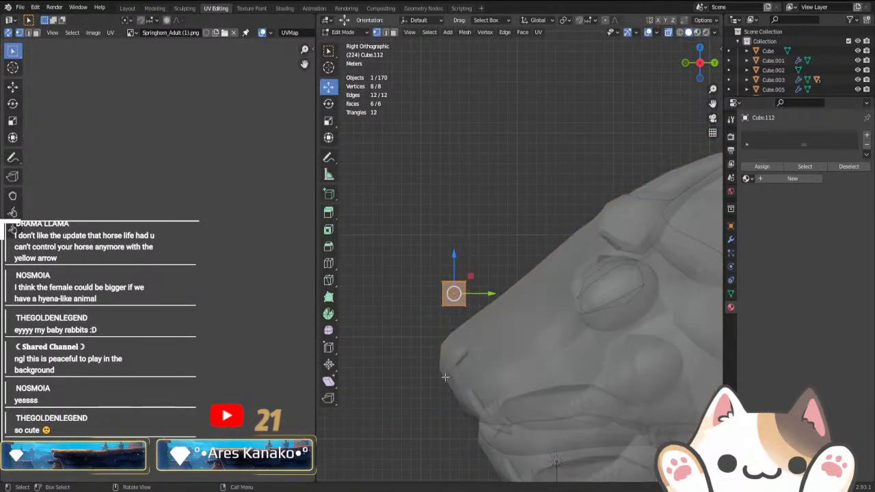
pyautogui.scroll(1, 465, 371)
pyautogui.scroll(-2, 587, 441)
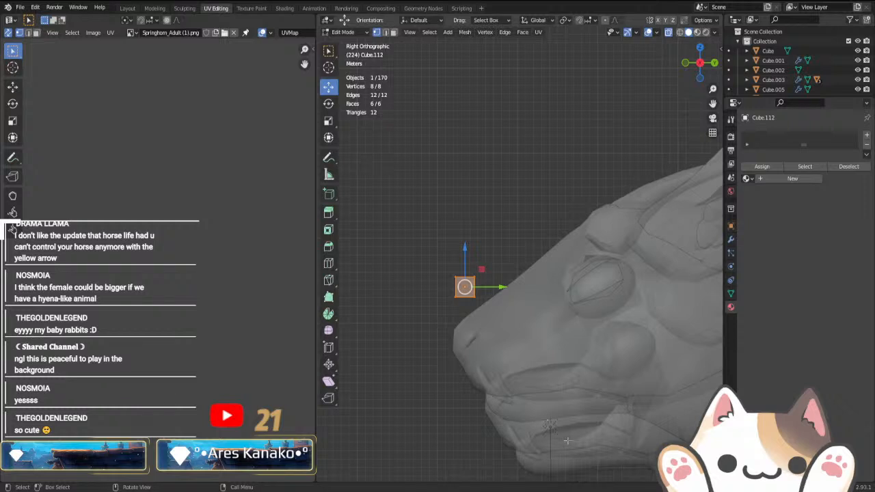
pyautogui.scroll(4, 489, 379)
pyautogui.keyDown('shift'); pyautogui.moveTo(429, 345); pyautogui.dragTo(469, 301, button='middle'); pyautogui.keyUp('shift')
pyautogui.scroll(3, 469, 301)
pyautogui.moveTo(345, 243); pyautogui.dragTo(439, 292)
pyautogui.press('e')
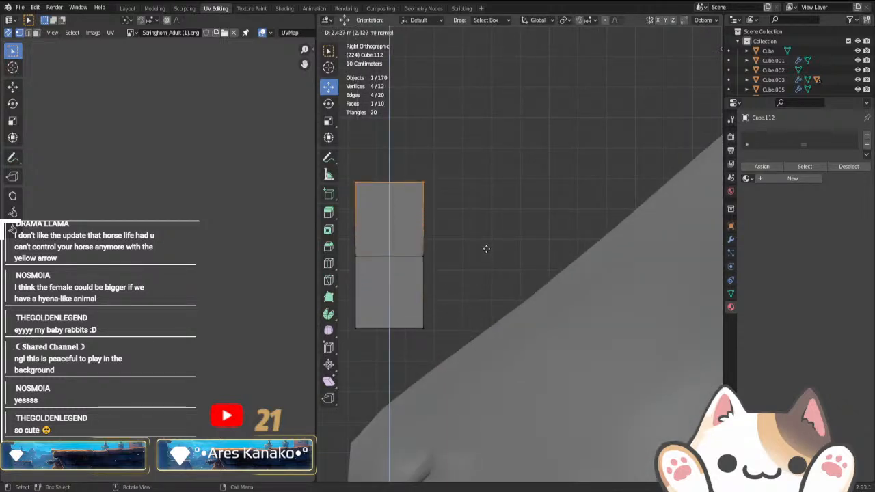
pyautogui.click(486, 248)
# - Lower the horn block's middle edge loop and scale up both that loop and the base
pyautogui.scroll(-2, 486, 248)
pyautogui.moveTo(399, 240); pyautogui.dragTo(469, 280)
pyautogui.press('g')
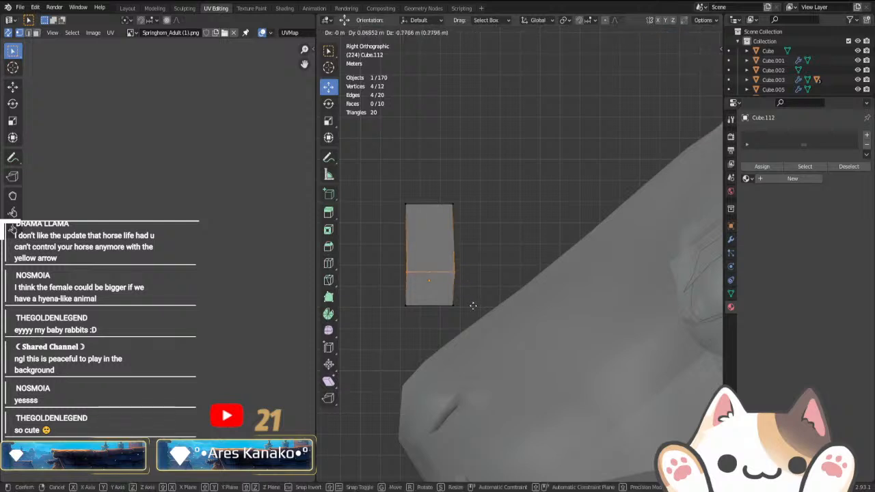
pyautogui.click(471, 313)
pyautogui.press('s')
pyautogui.click(483, 314)
pyautogui.moveTo(398, 296); pyautogui.dragTo(476, 325)
pyautogui.press('s')
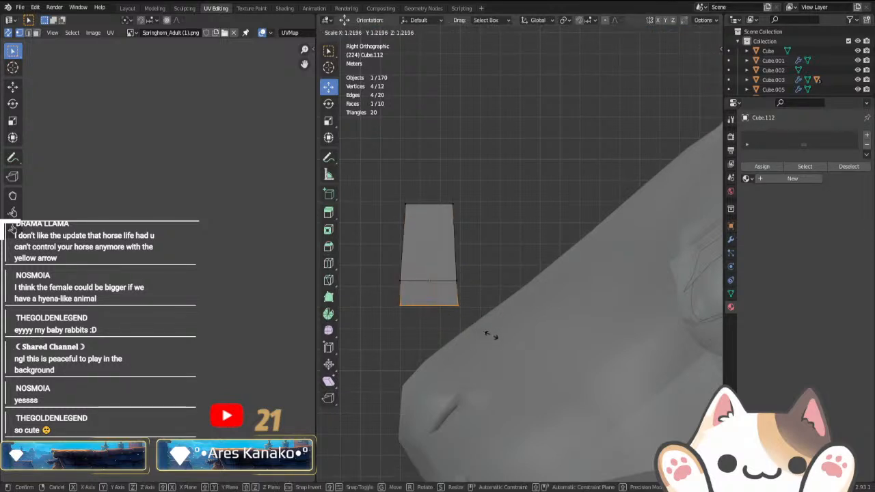
pyautogui.click(493, 335)
# - Scale down the horn block's top face and lower it to form a tapered shape
pyautogui.moveTo(391, 195); pyautogui.dragTo(473, 233)
pyautogui.press('s')
pyautogui.click(464, 229)
pyautogui.press('g')
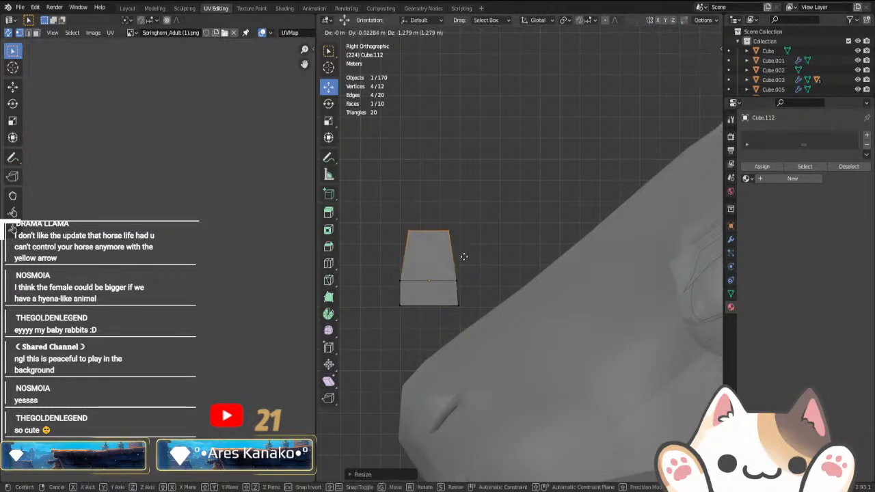
pyautogui.click(463, 256)
# - Extrude the top face into a narrow, shifted tip and merge its vertices into a single point
pyautogui.press('e')
pyautogui.click(459, 216)
pyautogui.press('s')
pyautogui.click(432, 199)
pyautogui.press('g')
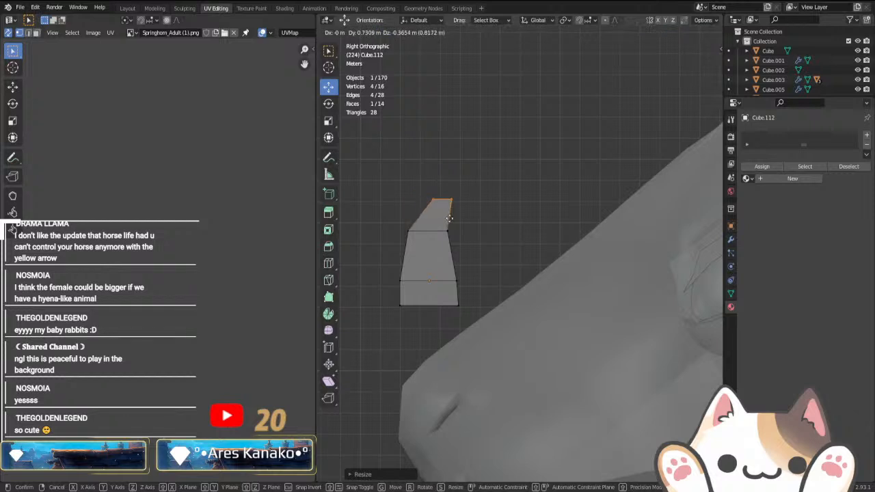
pyautogui.click(446, 216)
pyautogui.press('m')
pyautogui.click(447, 219)
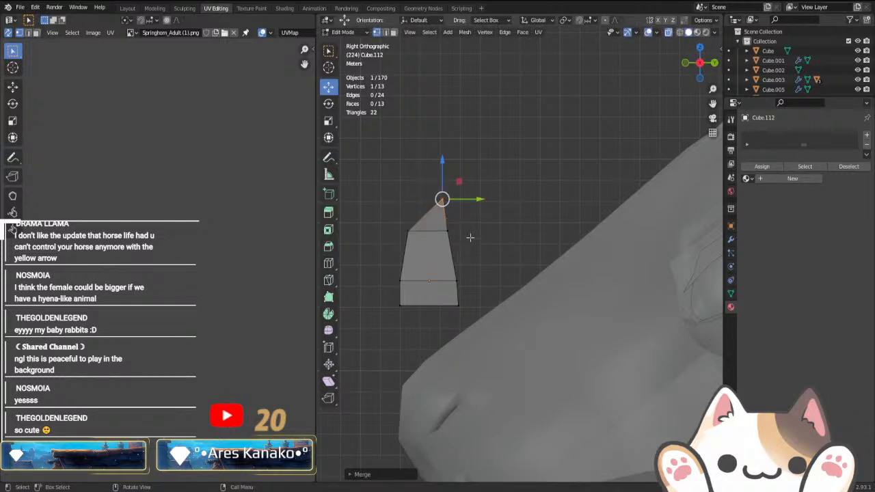
# - Add a Subdivision Surface modifier to the new horn in Object Mode
pyautogui.press('Tab')
pyautogui.click(731, 240)
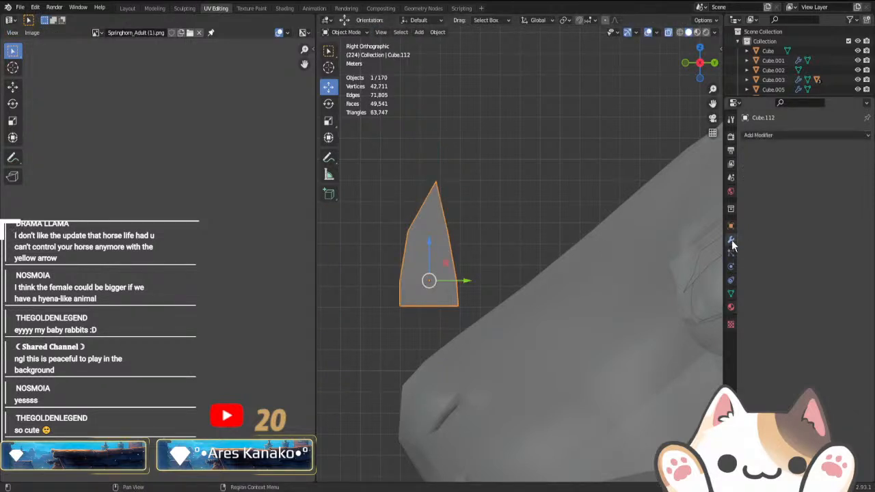
pyautogui.click(767, 137)
pyautogui.click(689, 313)
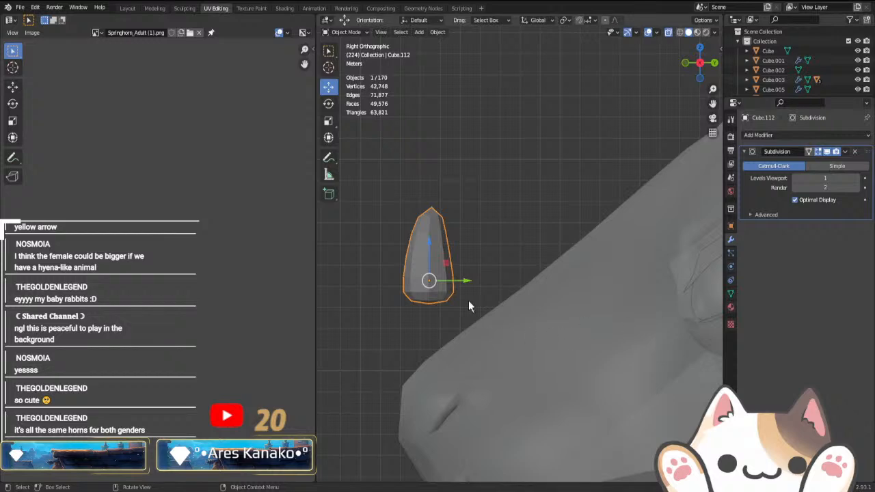
# - Pull the horn's tip vertex upward and slightly back to lengthen the horn
pyautogui.press('Tab')
pyautogui.press('g')
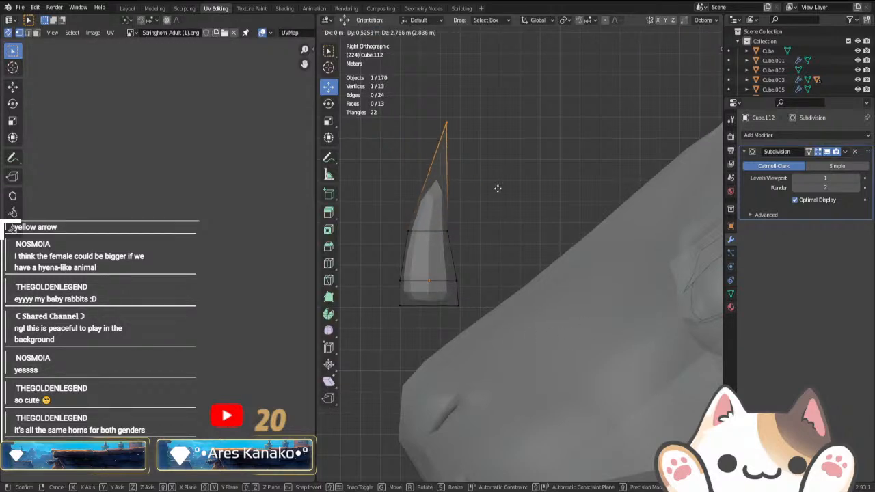
pyautogui.click(501, 194)
pyautogui.press('Tab')
# - Move the new horn along the X axis until it lines up with the smaller adult's head
pyautogui.moveTo(503, 196)
pyautogui.mouseDown(button='middle')
pyautogui.moveTo(483, 312)
pyautogui.moveTo(538, 343)
pyautogui.mouseUp(button='middle')
pyautogui.scroll(-2, 538, 343)
pyautogui.hotkey('alt', 'z')
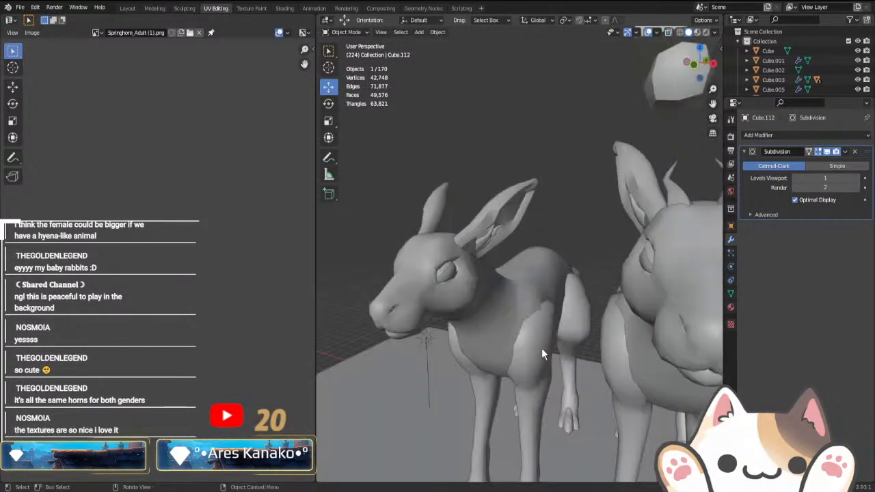
pyautogui.scroll(-5, 541, 348)
pyautogui.press('g')
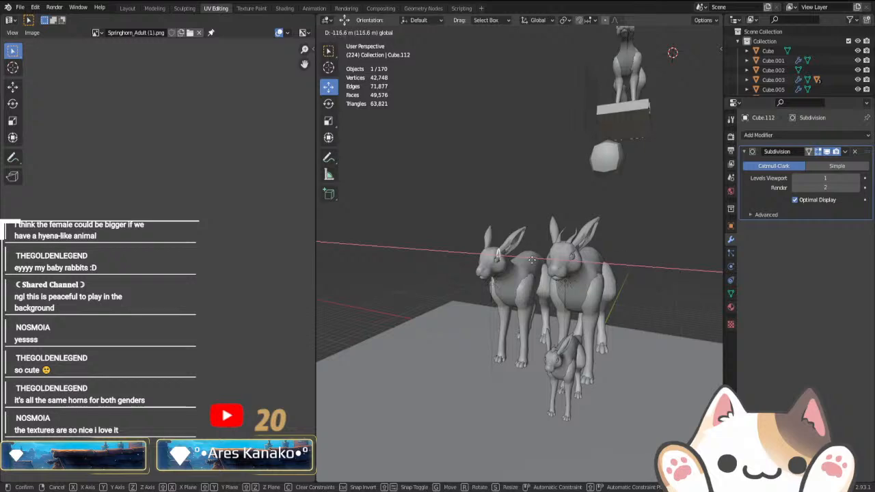
pyautogui.click(532, 258)
pyautogui.press('KP_1')
pyautogui.scroll(5, 545, 262)
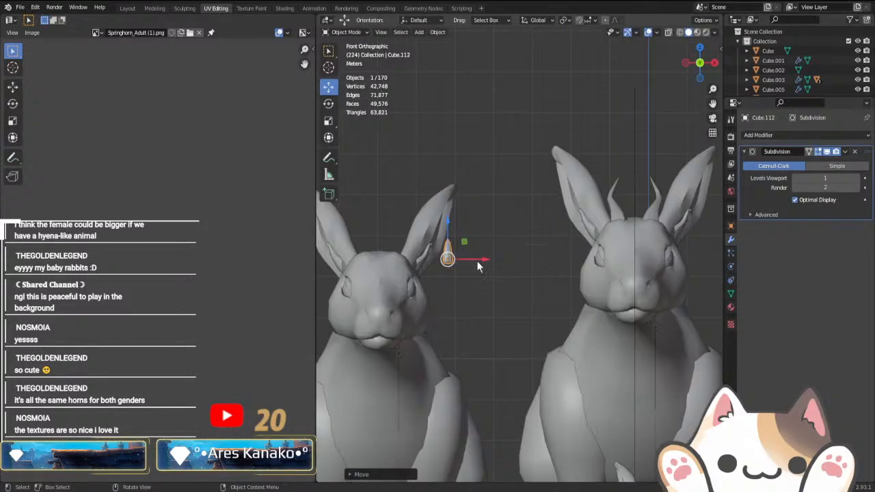
pyautogui.moveTo(477, 261); pyautogui.dragTo(430, 260)
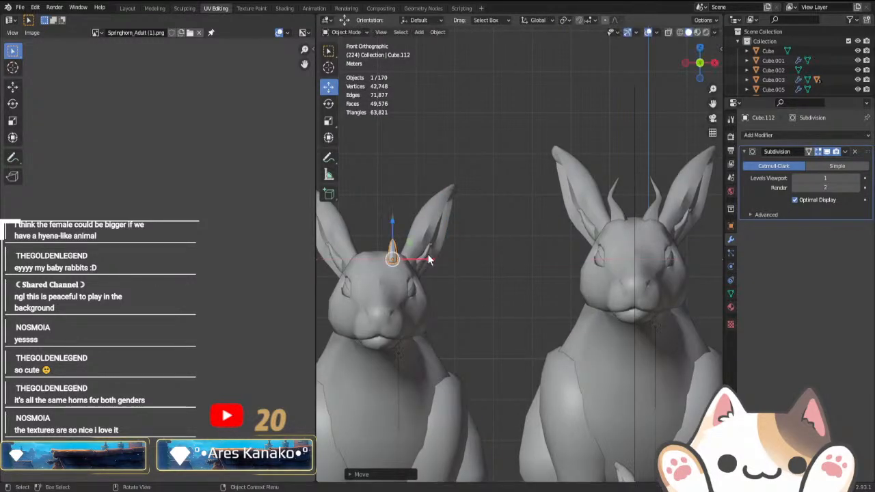
# - Move the horn back in the left side view so it sits on the smaller adult's forehead
pyautogui.press('KP_3')
pyautogui.press('ctrl+KP_3')
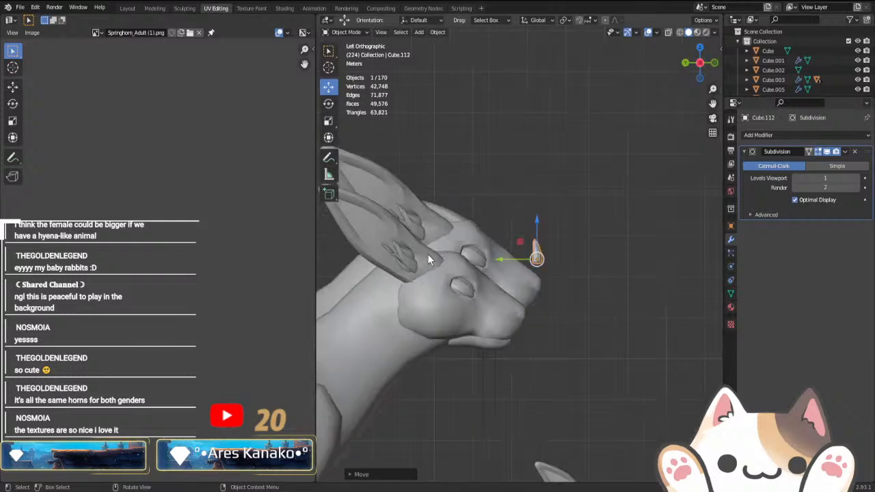
pyautogui.press('g')
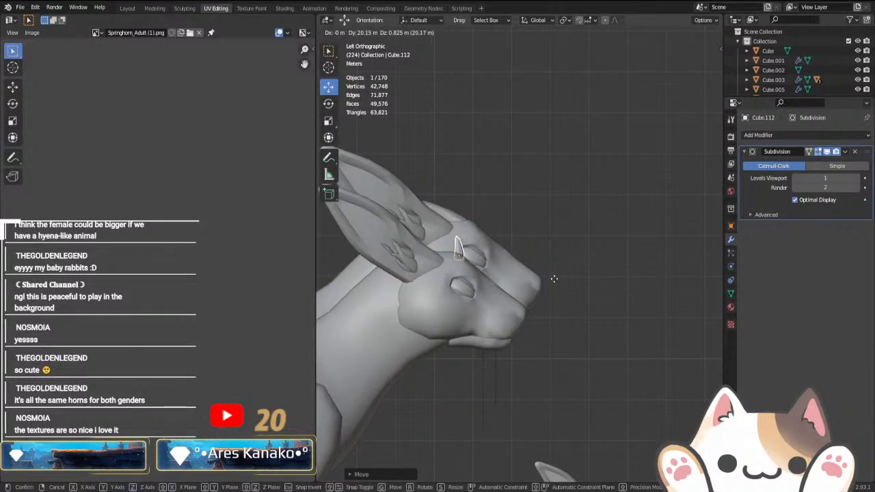
pyautogui.click(554, 279)
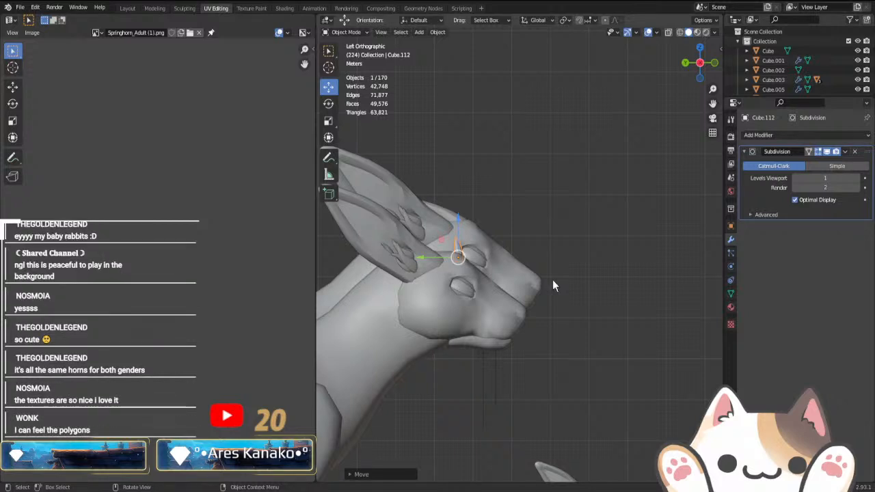
# - Switch the viewport to Material Preview shading to see the textured family with the new horn
pyautogui.click(697, 32)
pyautogui.moveTo(557, 266)
pyautogui.mouseDown(button='middle')
pyautogui.moveTo(463, 320)
pyautogui.moveTo(405, 287)
pyautogui.mouseUp(button='middle')
pyautogui.rightClick(392, 301)
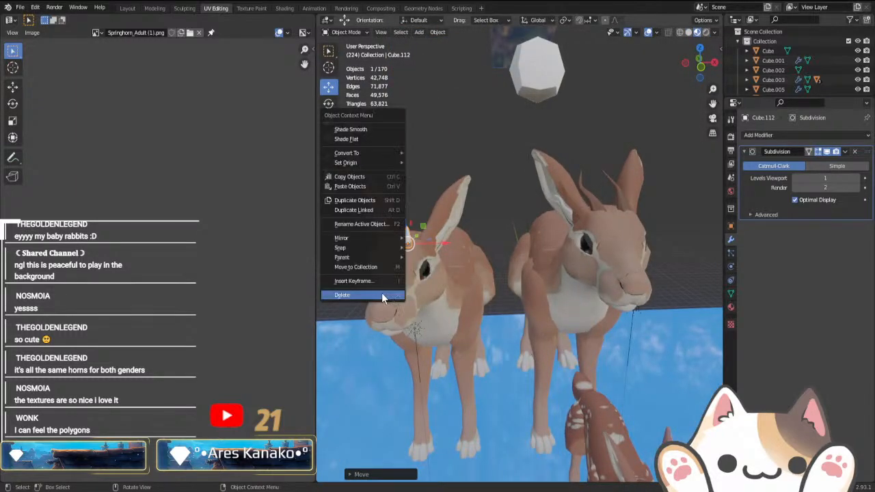
pyautogui.click(382, 293)
pyautogui.click(623, 201)
pyautogui.keyDown('shift'); pyautogui.click(623, 201); pyautogui.keyUp('shift')
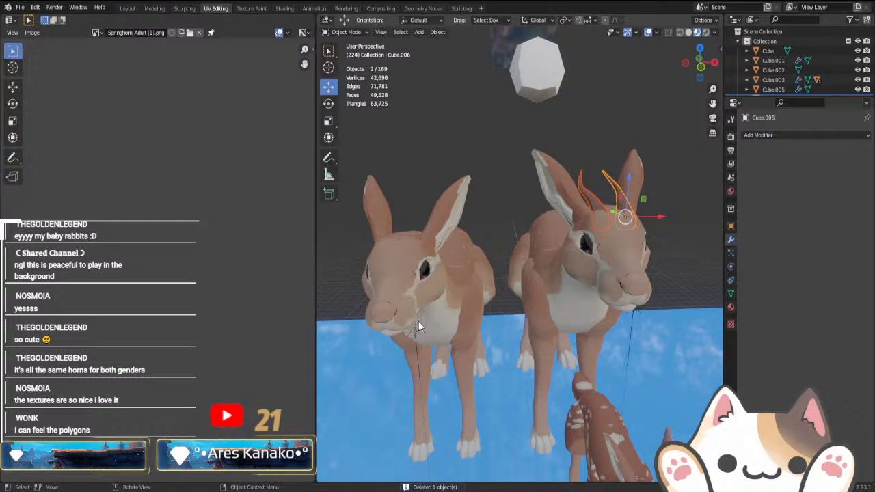
pyautogui.hotkey('ctrl', 'z')
pyautogui.hotkey('ctrl', 'z')
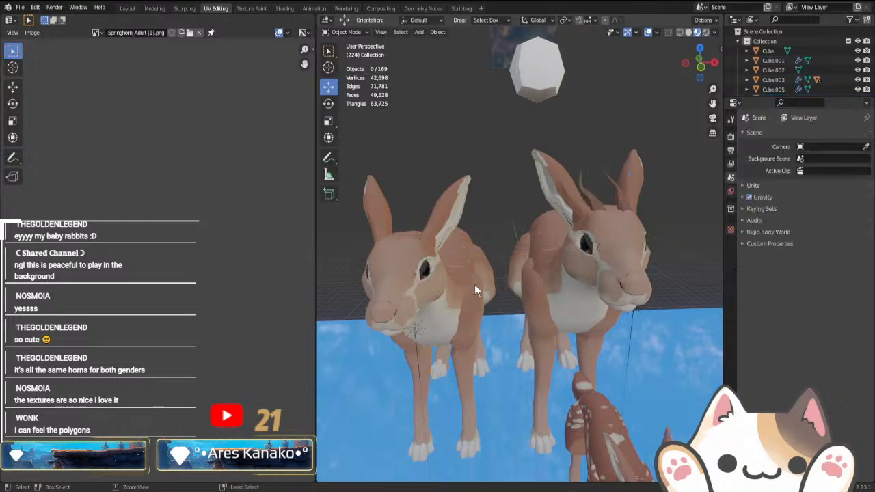
pyautogui.hotkey('ctrl', 'z')
# - Rotate the new horn in the top view to angle it on the smaller adult's head
pyautogui.press('KP_7')
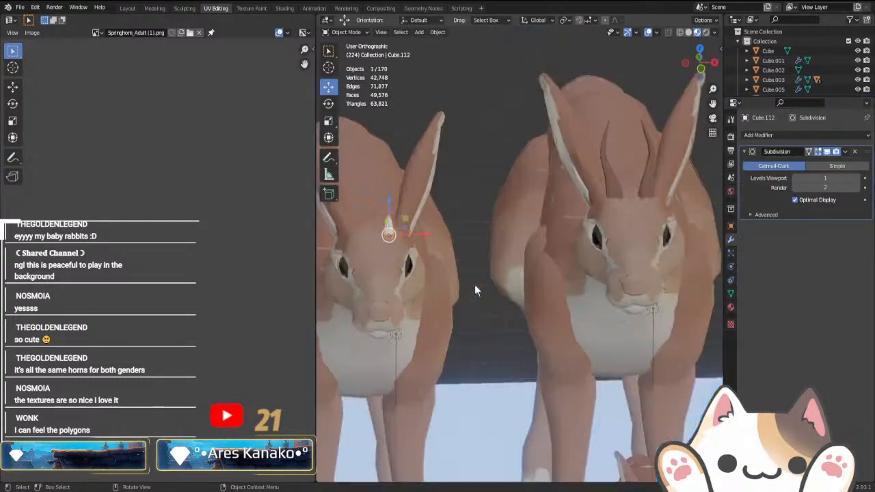
pyautogui.press('s')
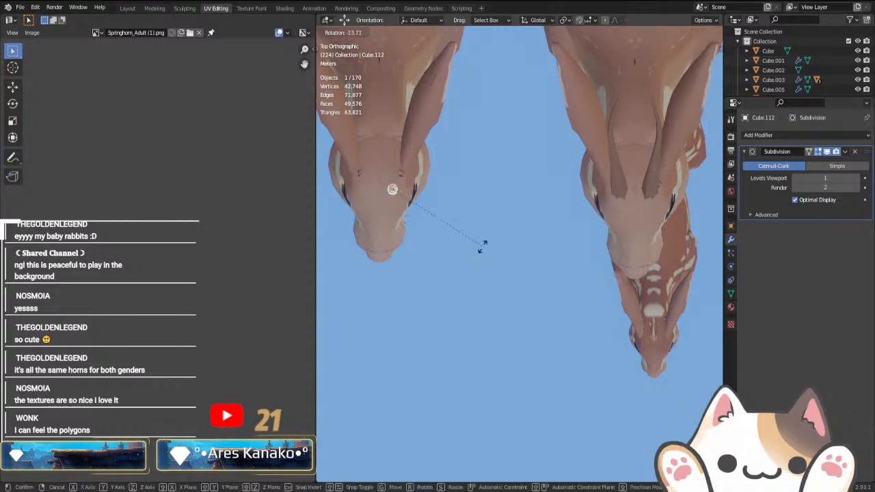
pyautogui.click(504, 248)
pyautogui.press('ctrl+KP_1')
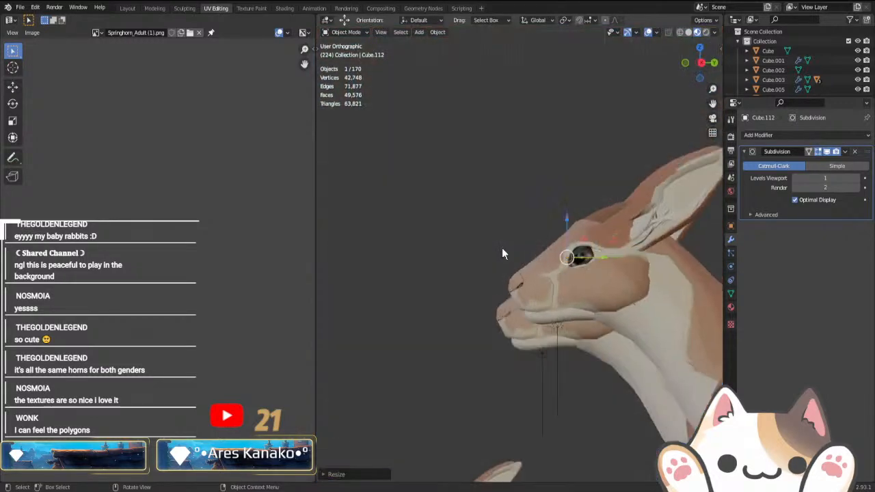
pyautogui.press('ctrl+KP_3')
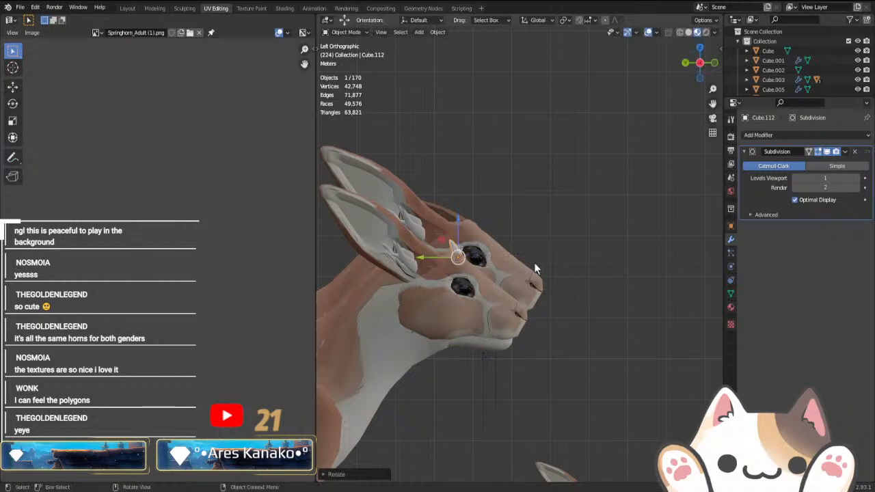
# - Apply smooth shading to the new horn
pyautogui.scroll(5, 534, 262)
pyautogui.rightClick(422, 171)
pyautogui.click(419, 126)
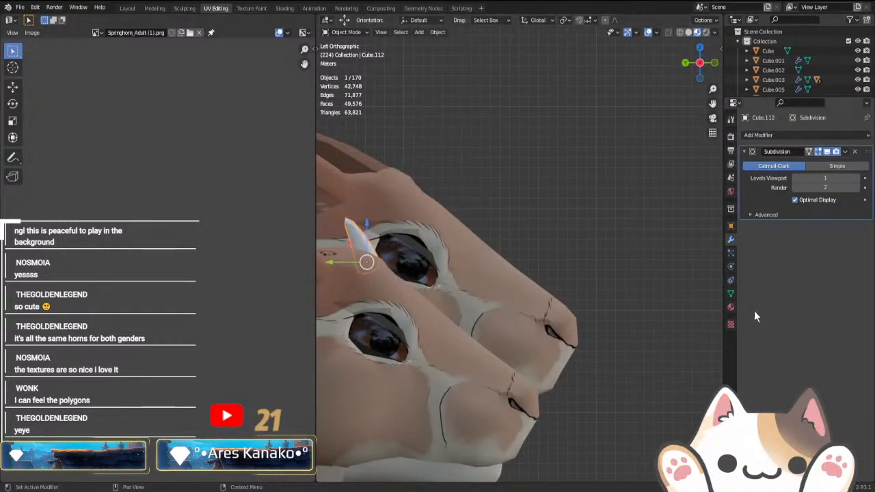
# - Enable Auto Smooth in the new horn's normals settings and raise its angle
pyautogui.click(731, 293)
pyautogui.click(731, 307)
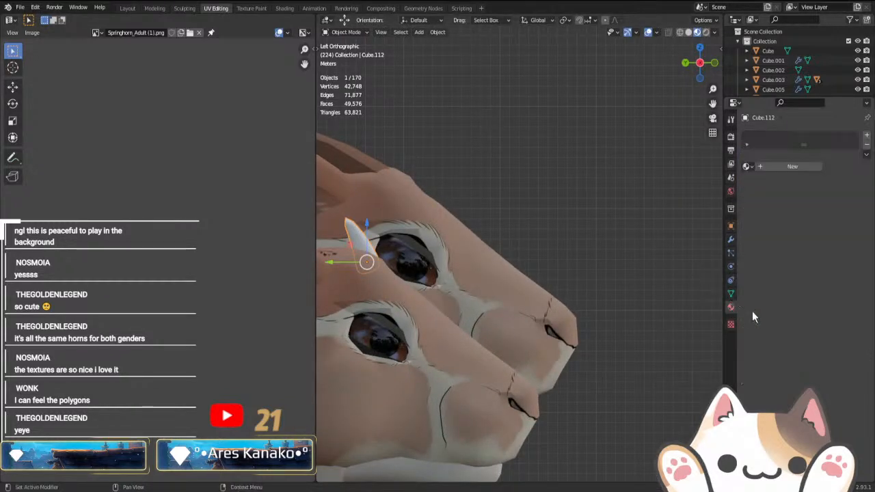
pyautogui.click(731, 293)
pyautogui.click(746, 326)
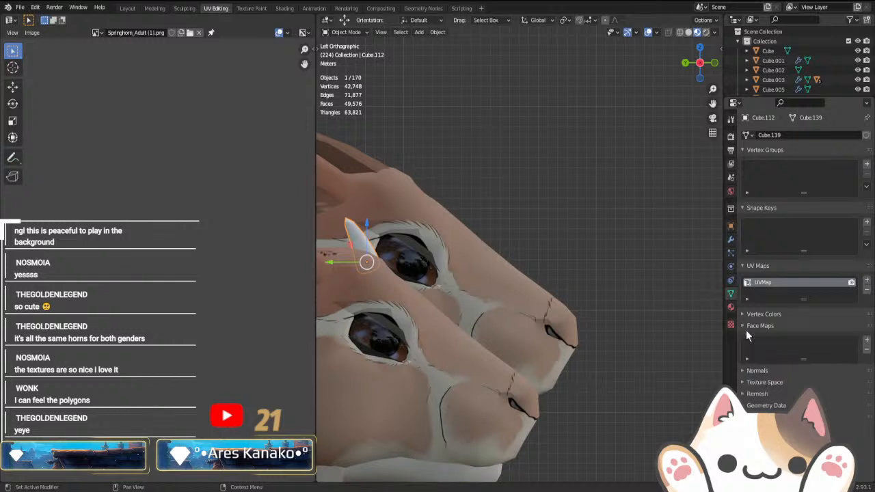
pyautogui.click(745, 326)
pyautogui.click(750, 326)
pyautogui.click(749, 326)
pyautogui.click(750, 337)
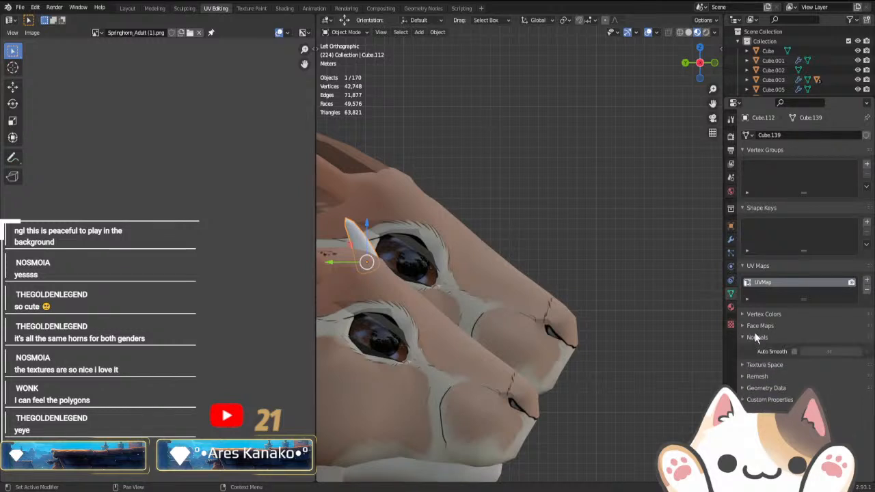
pyautogui.click(794, 351)
pyautogui.click(823, 351)
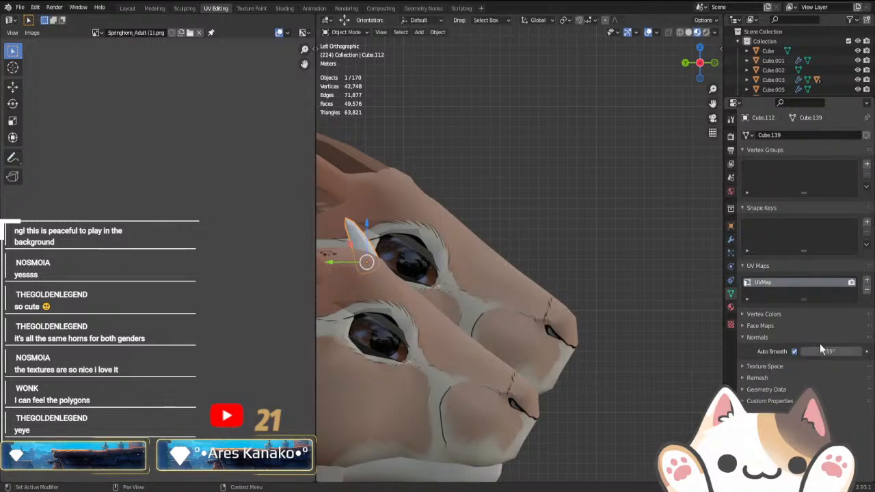
# - Assign the existing brown material Material.010 to the new horn
pyautogui.click(732, 305)
pyautogui.click(747, 166)
pyautogui.click(760, 218)
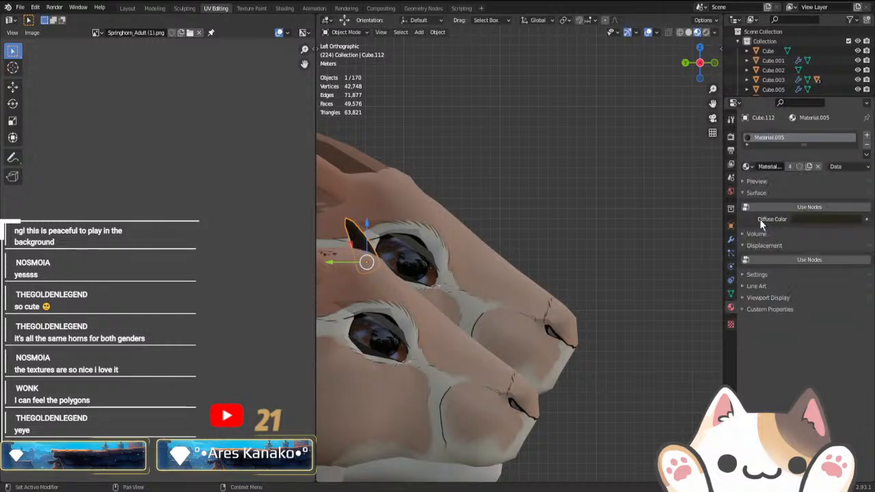
pyautogui.click(746, 167)
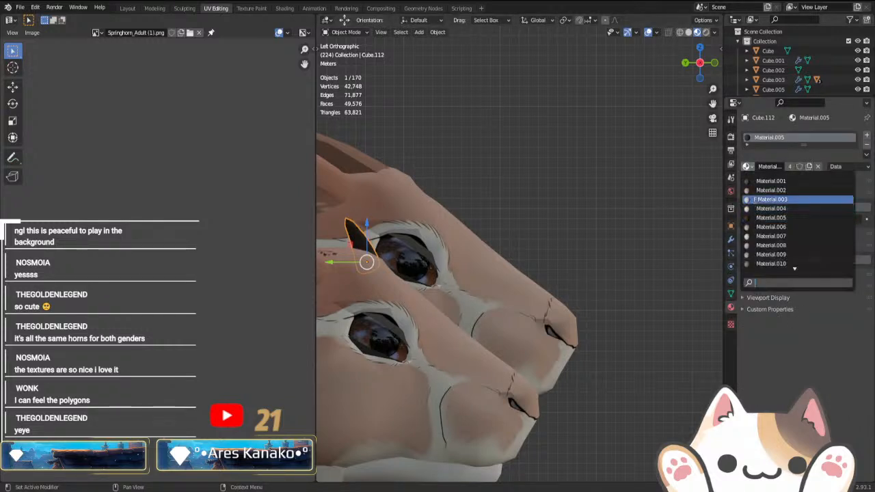
pyautogui.click(779, 259)
# - Add a Mirror modifier on X to the new horn, using the smaller adult's head, Cube.105, as mirror object
pyautogui.click(599, 250)
pyautogui.moveTo(599, 250); pyautogui.dragTo(517, 281, button='middle')
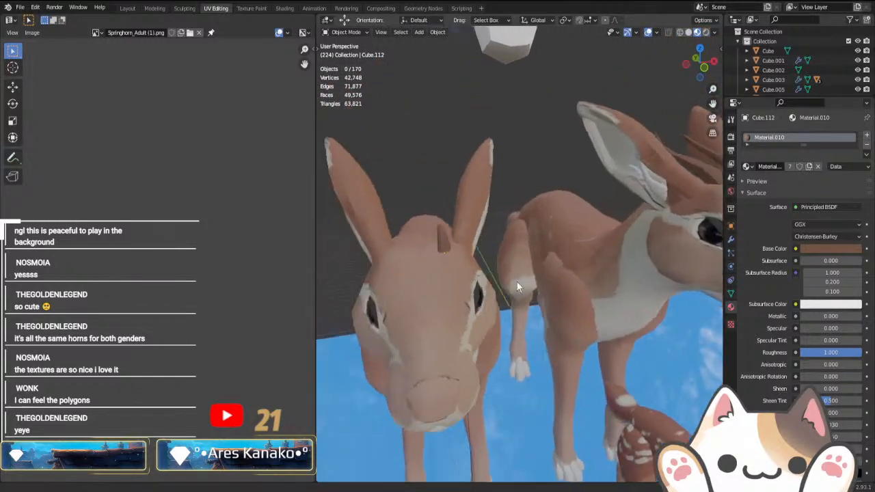
pyautogui.scroll(5, 512, 305)
pyautogui.click(465, 239)
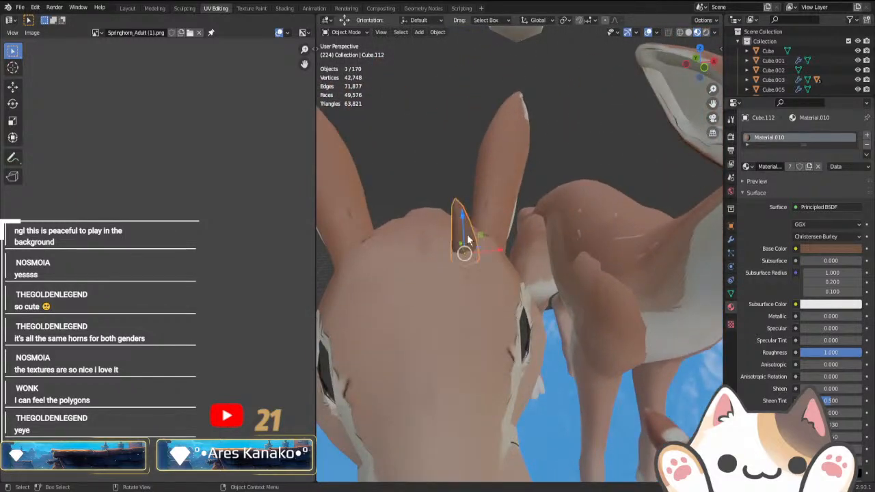
pyautogui.click(730, 238)
pyautogui.click(765, 136)
pyautogui.click(700, 244)
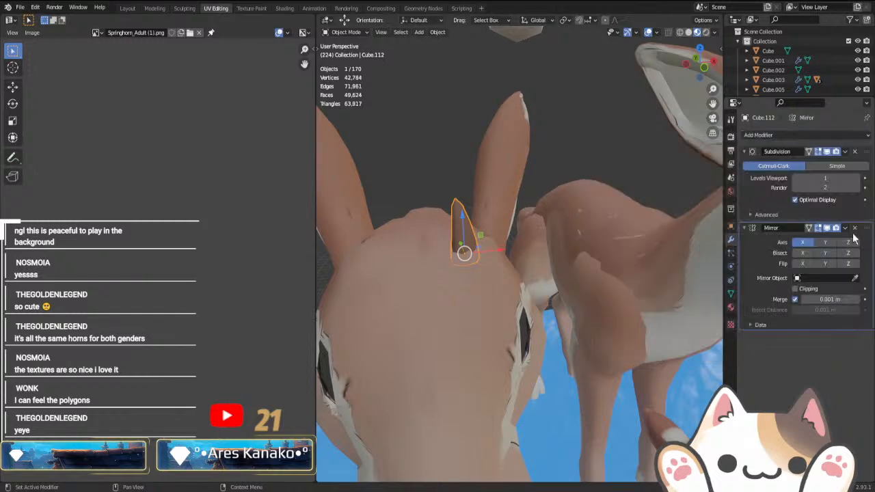
pyautogui.click(855, 277)
pyautogui.click(473, 274)
pyautogui.click(487, 144)
pyautogui.moveTo(551, 226); pyautogui.dragTo(685, 222, button='middle')
pyautogui.scroll(-4, 683, 246)
pyautogui.click(679, 269)
# - Move the horn's tip vertex further back and up in the left view, and return to Object Mode
pyautogui.scroll(3, 515, 282)
pyautogui.moveTo(515, 282); pyautogui.dragTo(546, 307, button='middle')
pyautogui.click(475, 263)
pyautogui.press('KP_3')
pyautogui.press('Tab')
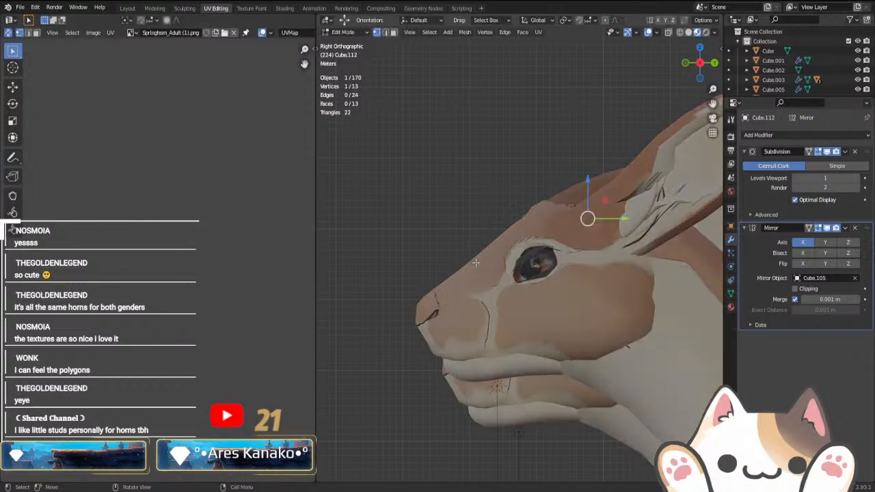
pyautogui.scroll(4, 475, 263)
pyautogui.hotkey('alt', 'z')
pyautogui.keyDown('shift'); pyautogui.moveTo(642, 283); pyautogui.dragTo(612, 348, button='middle'); pyautogui.keyUp('shift')
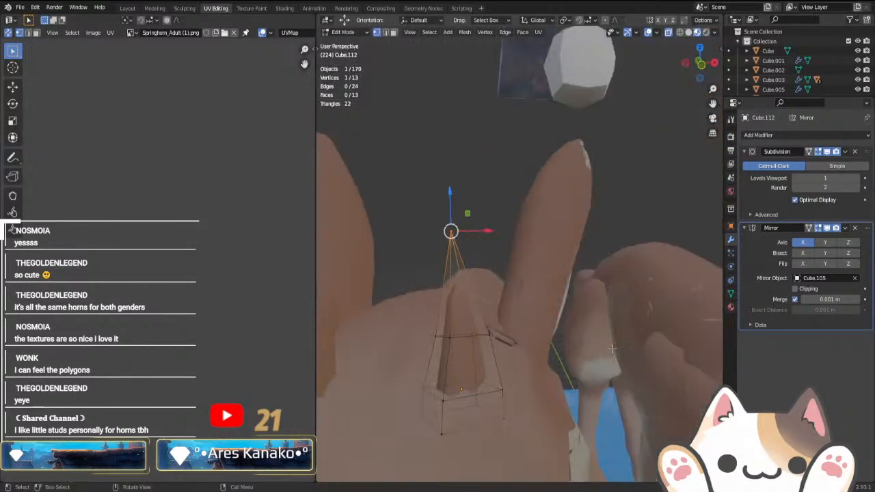
pyautogui.press('KP_9')
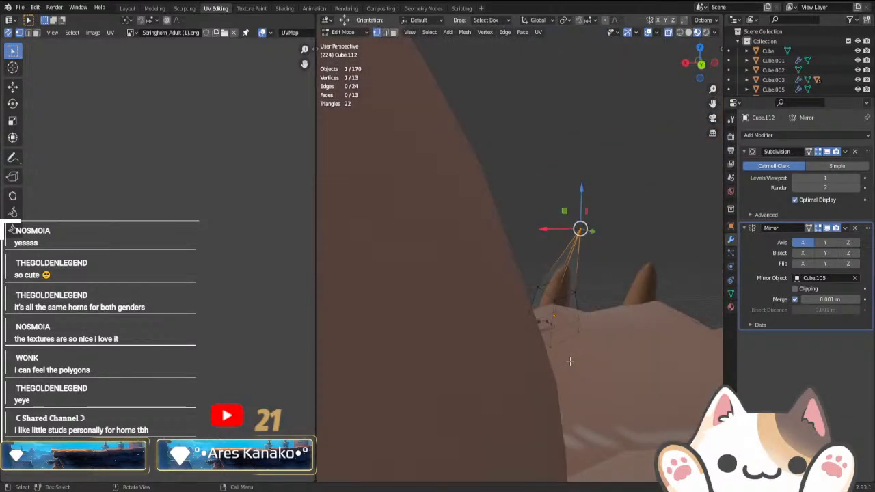
pyautogui.press('KP_1')
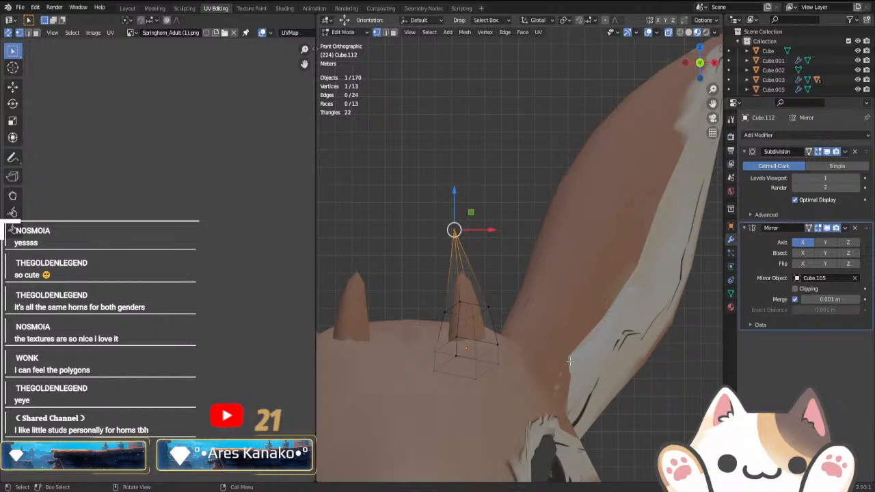
pyautogui.press('ctrl+KP_3')
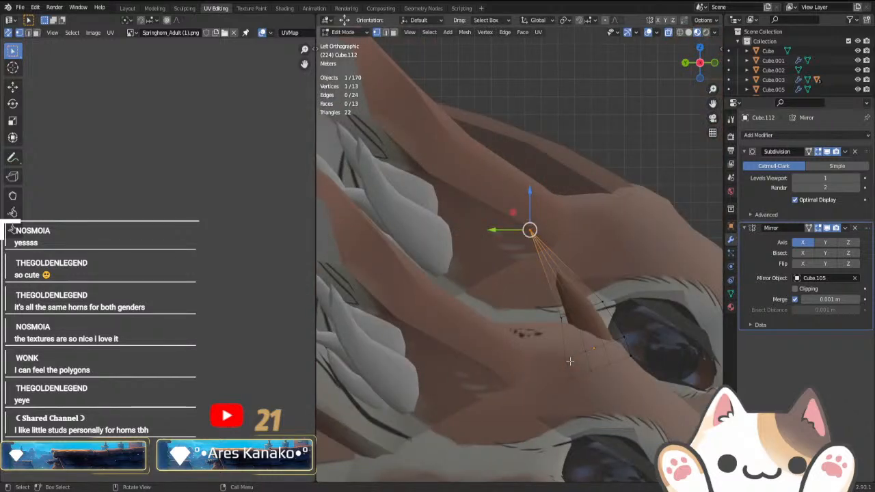
pyautogui.scroll(2, 570, 361)
pyautogui.press('g')
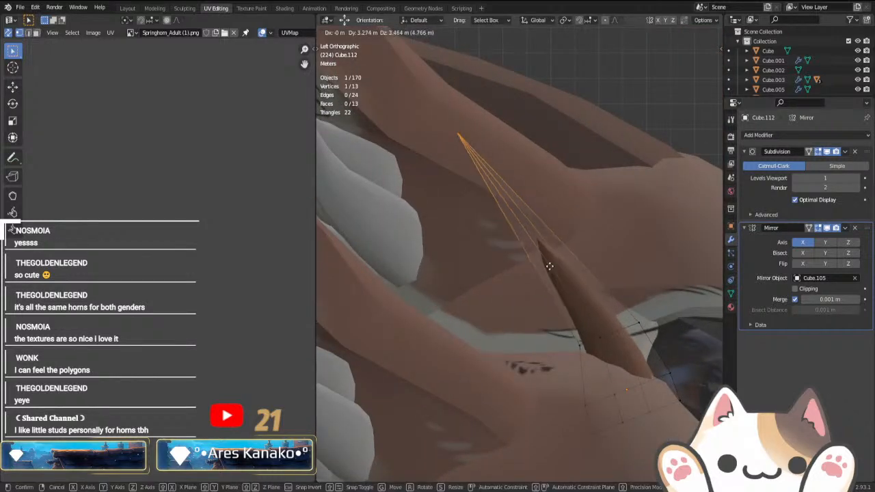
pyautogui.click(492, 302)
pyautogui.press('Tab')
pyautogui.scroll(-5, 531, 385)
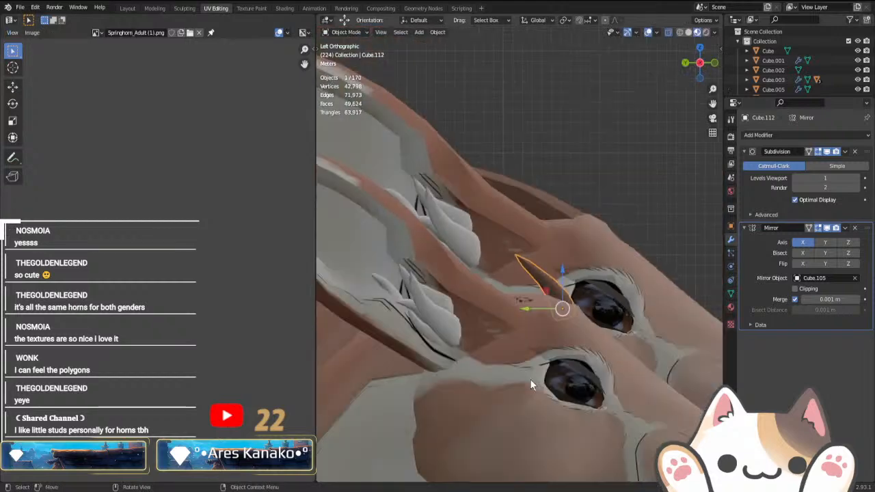
pyautogui.scroll(-5, 530, 380)
# - Rotate the mirrored horns slightly in the top view and reposition them on the forehead
pyautogui.click(608, 233)
pyautogui.moveTo(608, 233); pyautogui.dragTo(516, 287, button='middle')
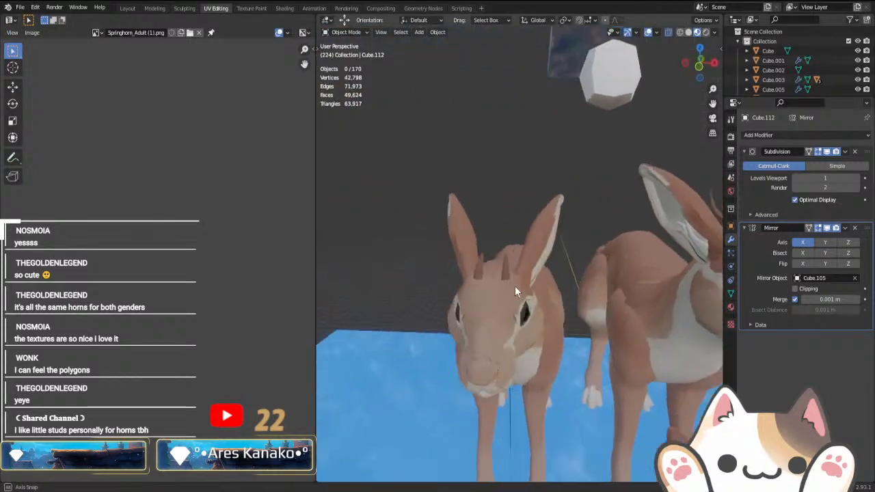
pyautogui.scroll(3, 515, 286)
pyautogui.click(499, 302)
pyautogui.press('KP_7')
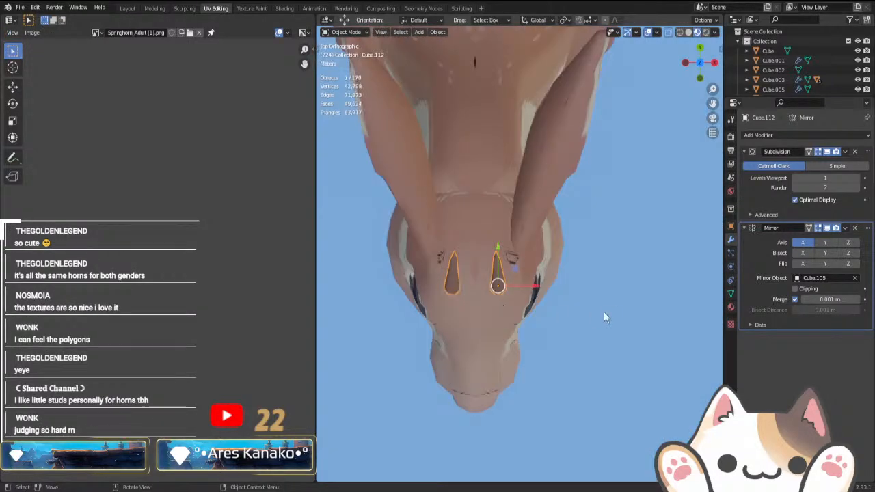
pyautogui.scroll(-6, 615, 321)
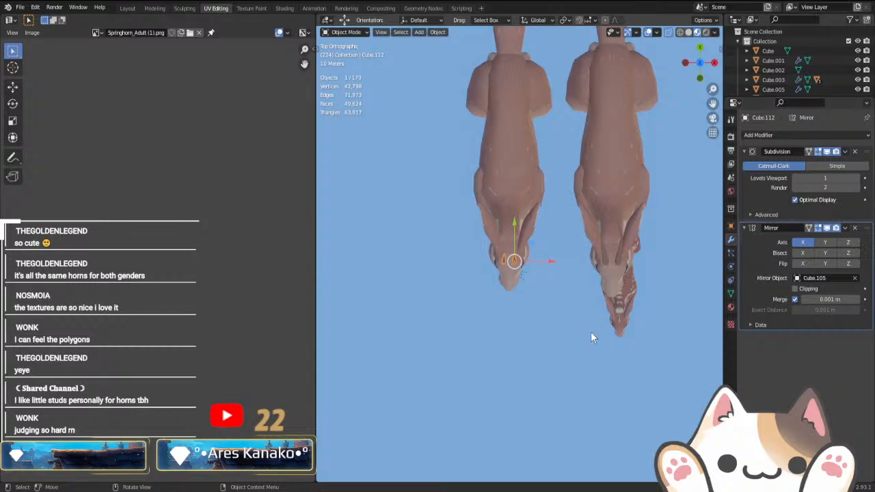
pyautogui.scroll(8, 591, 333)
pyautogui.press('r')
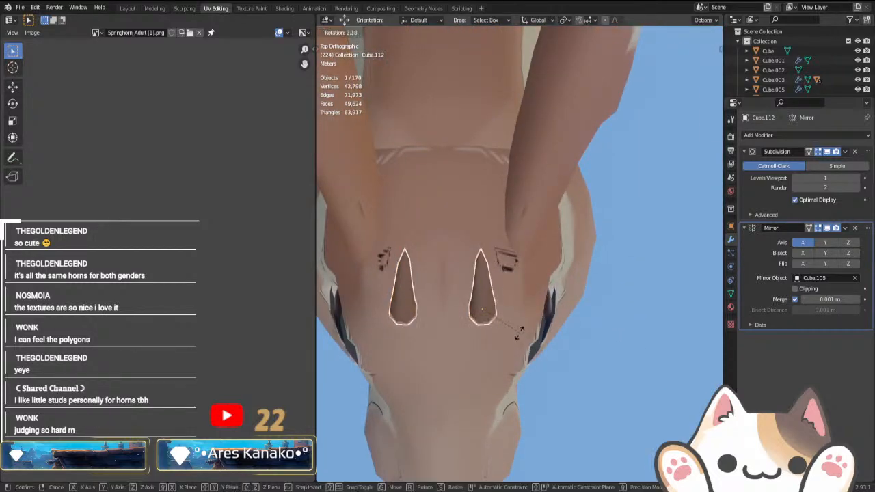
pyautogui.click(520, 333)
pyautogui.press('g')
pyautogui.click(521, 335)
# - Rotate the mirrored horns in the front view so their tips tilt inward
pyautogui.click(582, 362)
pyautogui.moveTo(582, 363); pyautogui.dragTo(621, 286, button='middle')
pyautogui.click(484, 327)
pyautogui.press('KP_1')
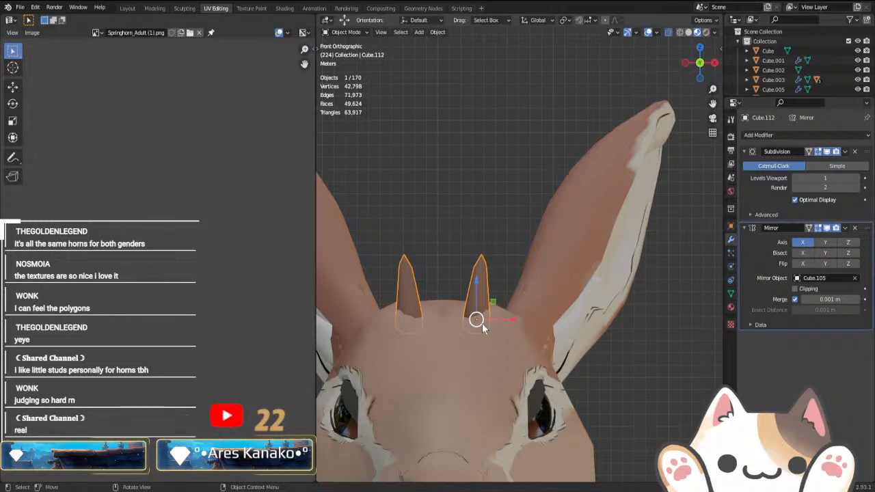
pyautogui.press('t')
pyautogui.press('r')
pyautogui.click(641, 399)
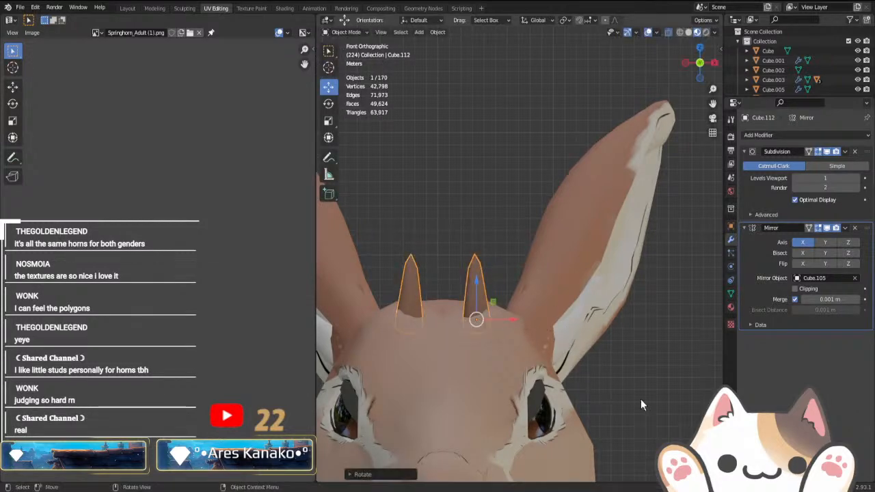
# - Delete the newly modelled short horns from the smaller adult's head
pyautogui.click(641, 400)
pyautogui.scroll(-4, 642, 331)
pyautogui.moveTo(642, 331); pyautogui.dragTo(286, 365, button='middle')
pyautogui.scroll(-2, 481, 383)
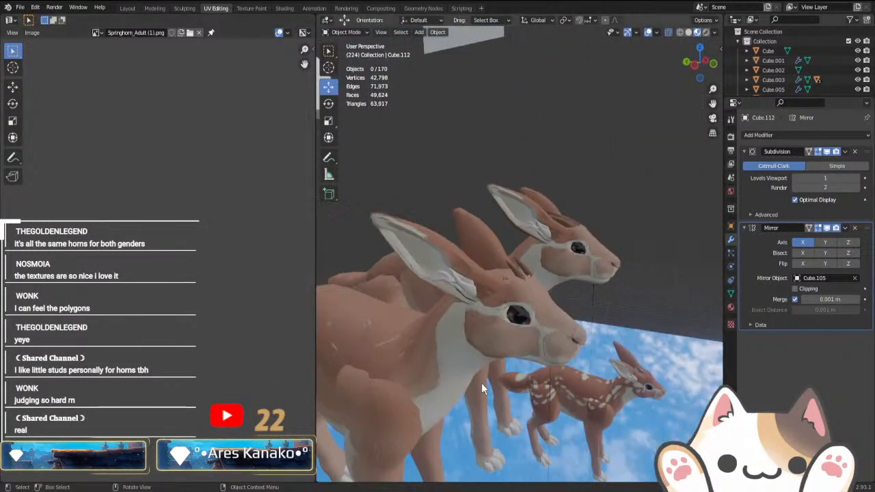
pyautogui.moveTo(481, 383); pyautogui.dragTo(590, 362, button='middle')
pyautogui.scroll(3, 573, 366)
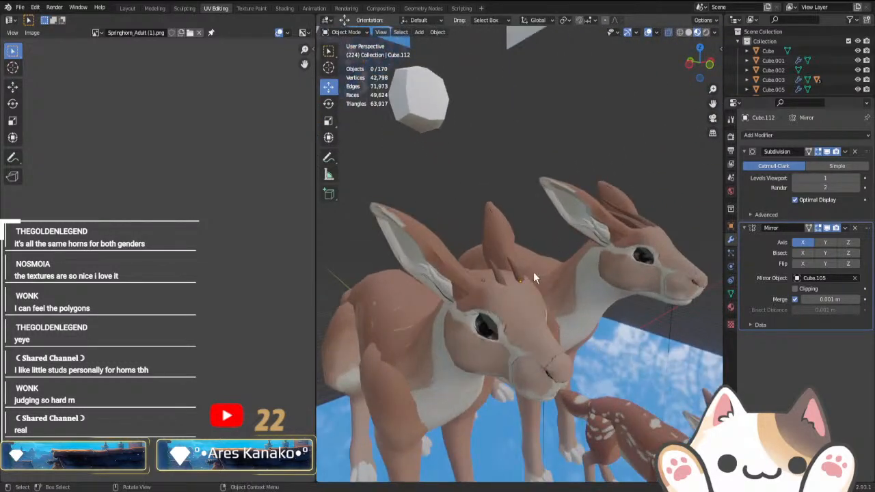
pyautogui.press('x')
pyautogui.click(551, 297)
# - Duplicate both of the larger adult's horns and move the copies along X to the smaller adult's head
pyautogui.click(634, 223)
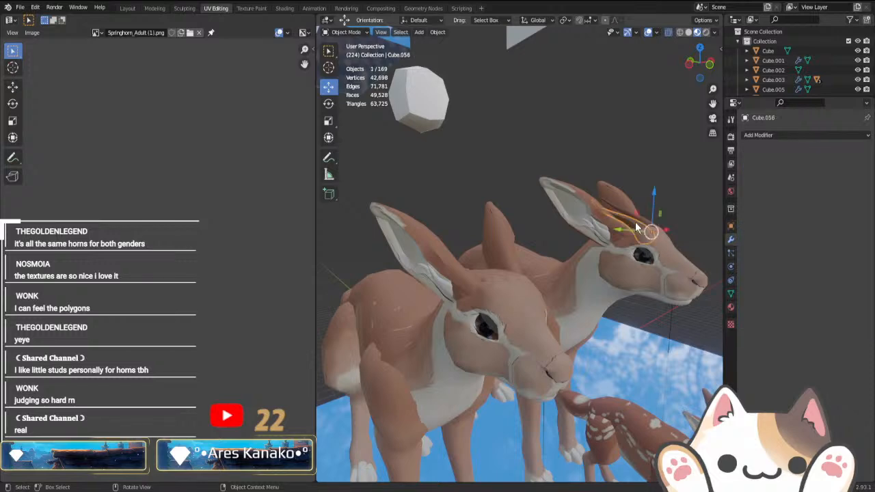
pyautogui.rightClick(634, 220)
pyautogui.moveTo(657, 264); pyautogui.dragTo(644, 244, button='middle')
pyautogui.keyDown('shift'); pyautogui.click(645, 244); pyautogui.keyUp('shift')
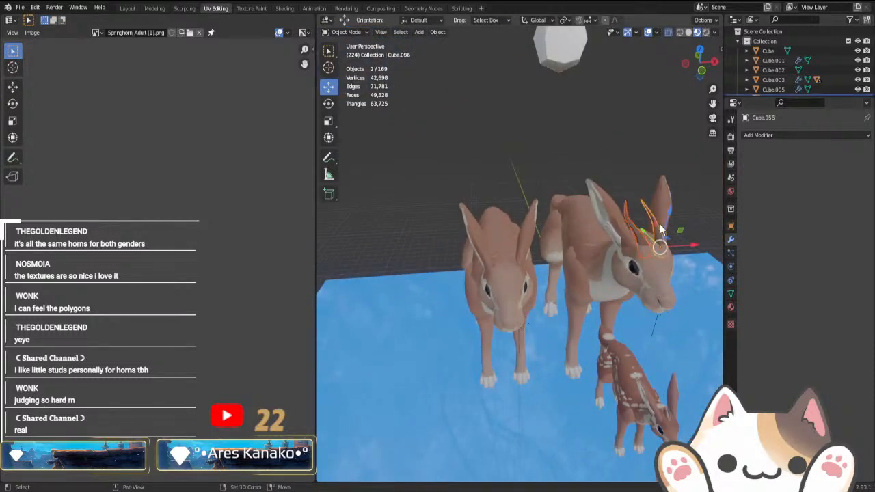
pyautogui.rightClick(645, 244)
pyautogui.click(626, 311)
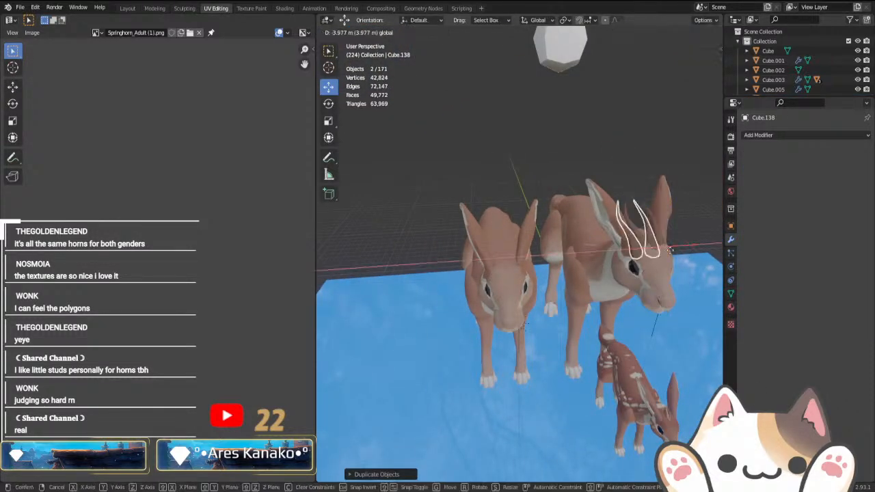
pyautogui.click(539, 276)
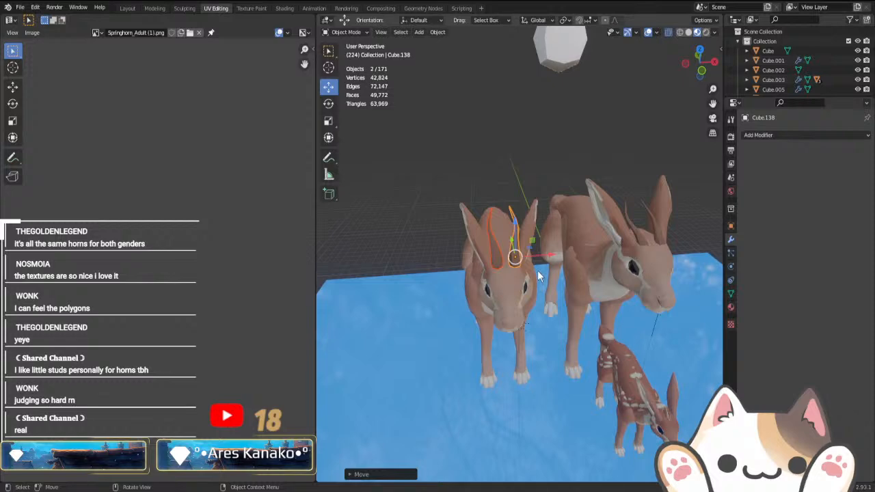
# - Lower the copied horns vertically onto the smaller adult's forehead in the front view
pyautogui.press('KP_3')
pyautogui.press('KP_1')
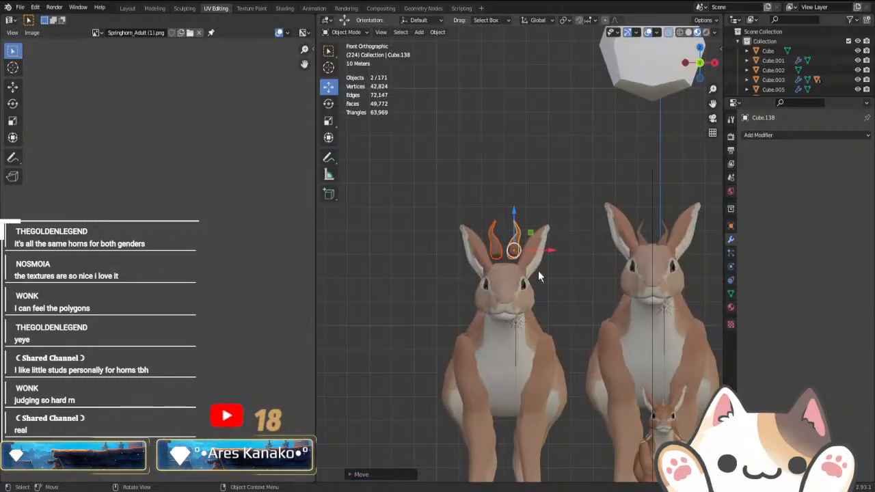
pyautogui.press('KP_3')
pyautogui.press('KP_1')
pyautogui.scroll(4, 538, 273)
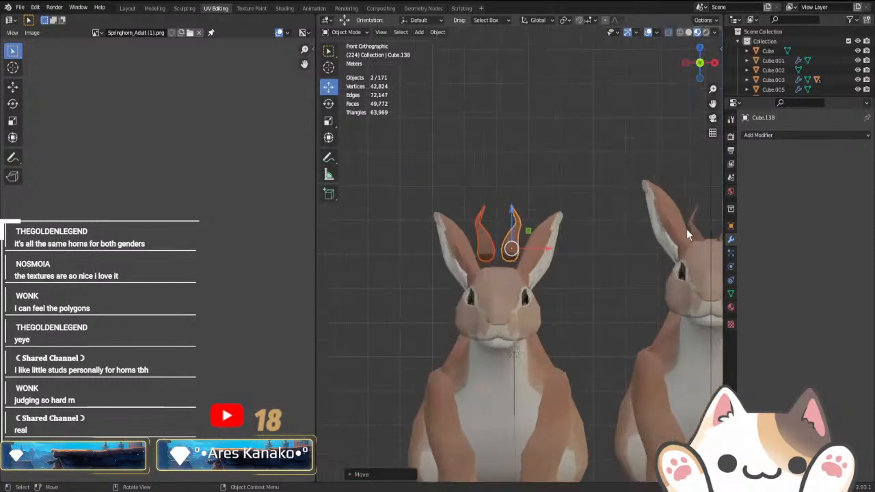
pyautogui.press('g')
pyautogui.press('z')
pyautogui.click(509, 238)
# - Scale the copied horns down slightly and shift them along X to center them on the head
pyautogui.press('s')
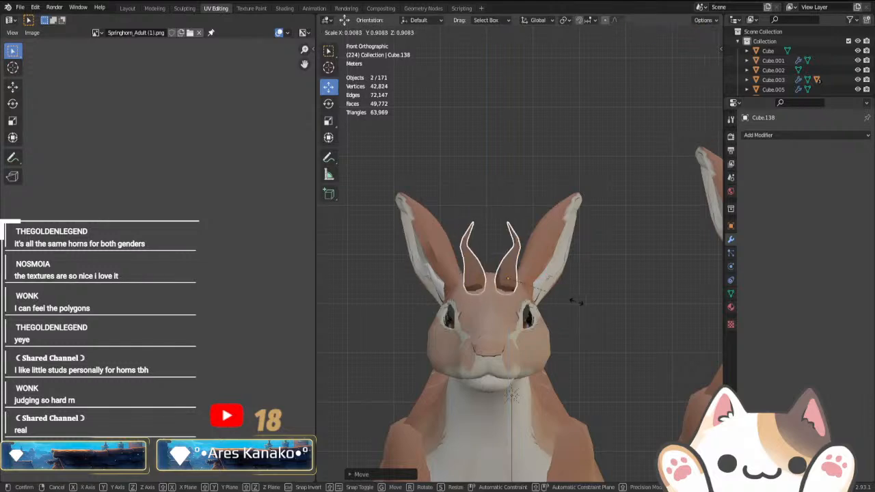
pyautogui.click(566, 302)
pyautogui.press('g')
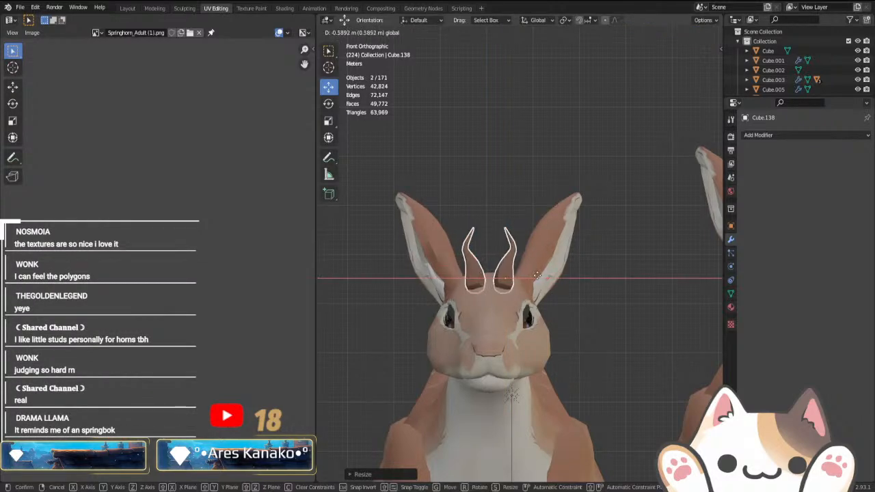
pyautogui.press('x')
pyautogui.click(537, 276)
# - Tilt the copied horns upward in the left view and fit them smaller and further back on the head
pyautogui.press('KP_7')
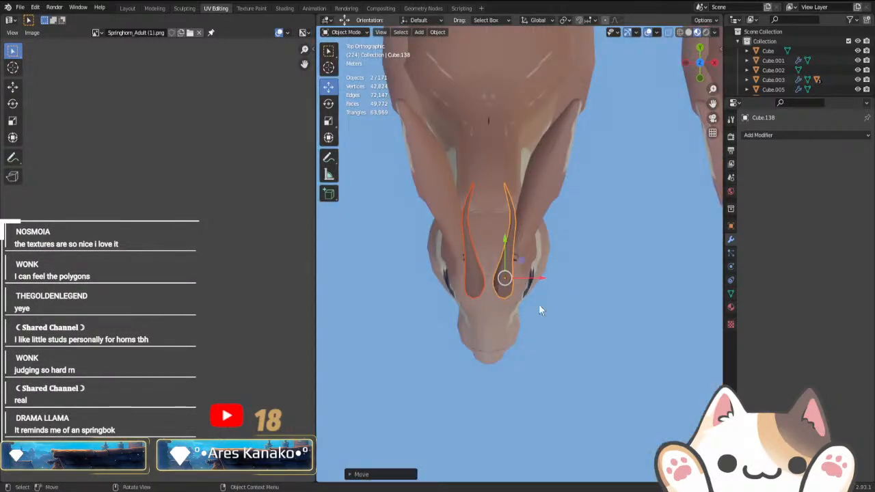
pyautogui.press('KP_3')
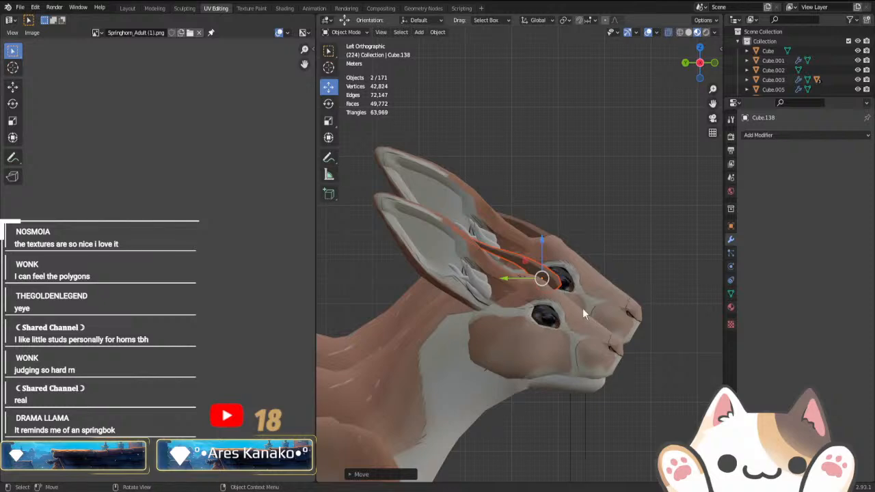
pyautogui.press('t')
pyautogui.press('r')
pyautogui.click(624, 334)
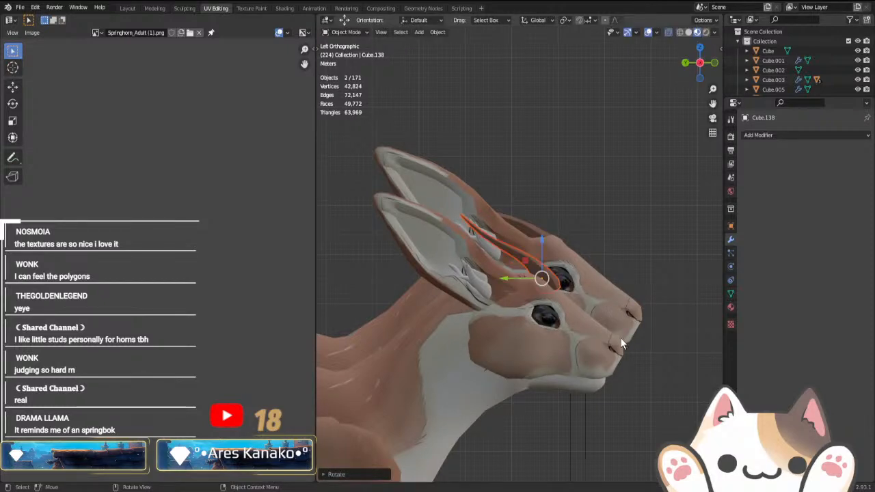
pyautogui.press('s')
pyautogui.click(609, 336)
pyautogui.press('s')
pyautogui.click(612, 330)
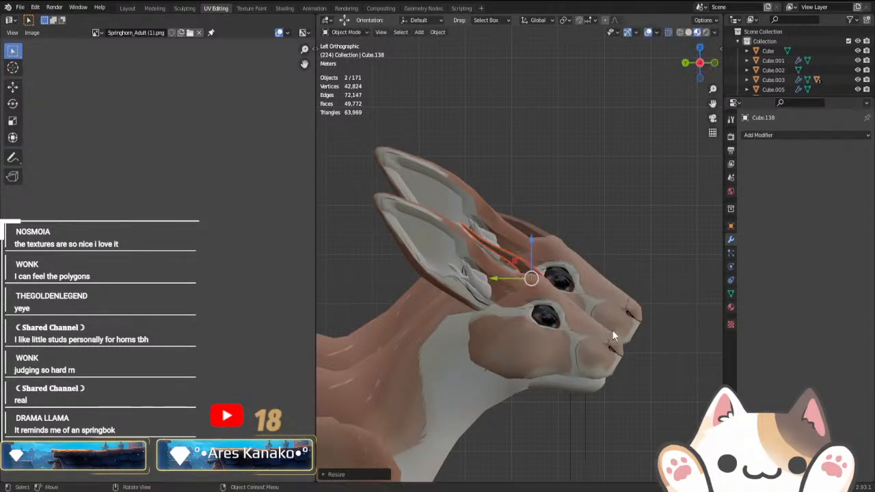
# - Nudge each copied horn horizontally on its own to adjust the spacing between them on the forehead
pyautogui.moveTo(612, 330); pyautogui.dragTo(530, 293, button='middle')
pyautogui.click(517, 286)
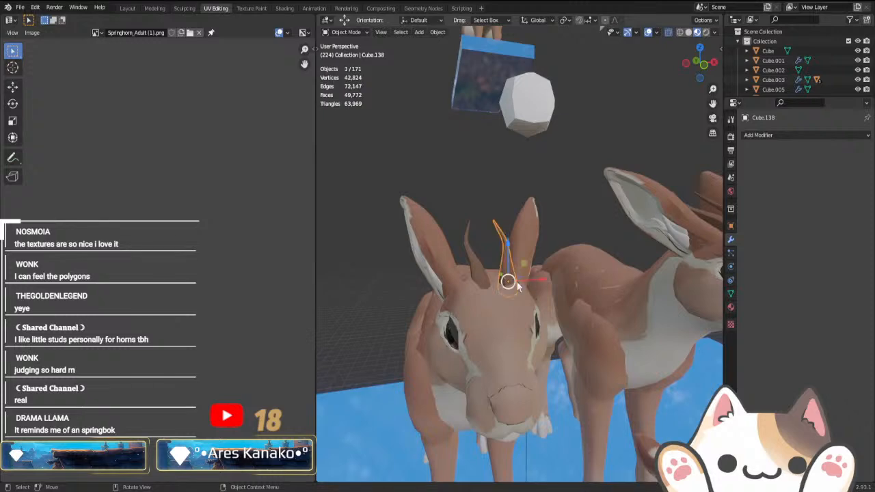
pyautogui.hotkey('shift', 'd')
pyautogui.hotkey('shift', 'z')
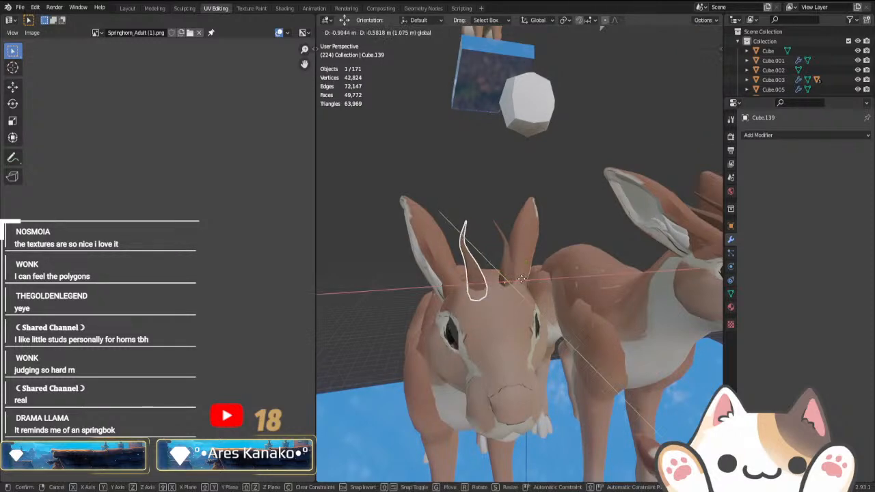
pyautogui.click(521, 279)
pyautogui.click(507, 278)
pyautogui.moveTo(533, 279); pyautogui.dragTo(537, 279)
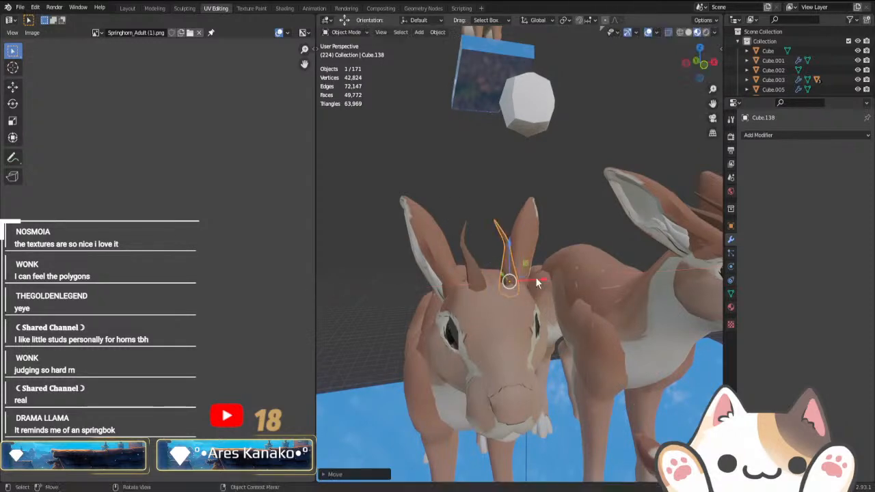
# - Delete one of the two copied horns from the smaller adult's head, keeping the other
pyautogui.moveTo(537, 278); pyautogui.dragTo(485, 279, button='middle')
pyautogui.click(650, 359)
pyautogui.click(512, 303)
pyautogui.scroll(2, 516, 305)
pyautogui.rightClick(485, 280)
pyautogui.click(467, 372)
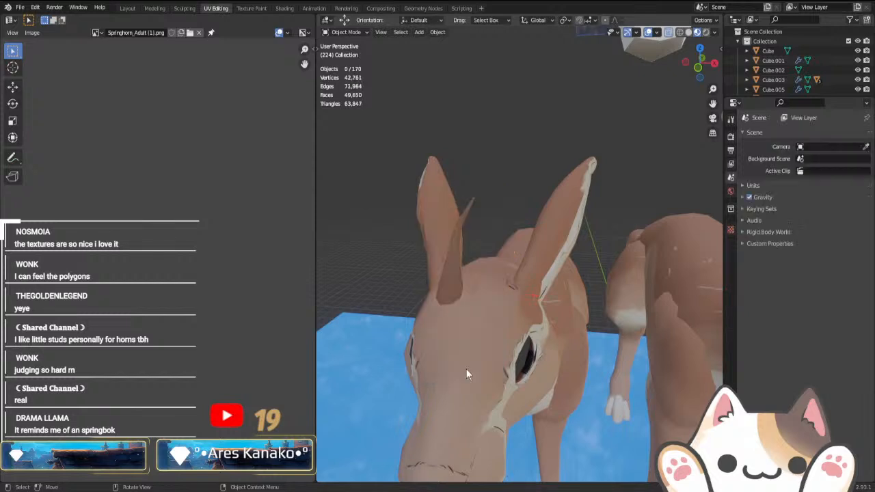
# - Add a Mirror modifier to the remaining copied horn, with the smaller adult's head (Cube.105) as mirror object
pyautogui.click(455, 266)
pyautogui.click(759, 136)
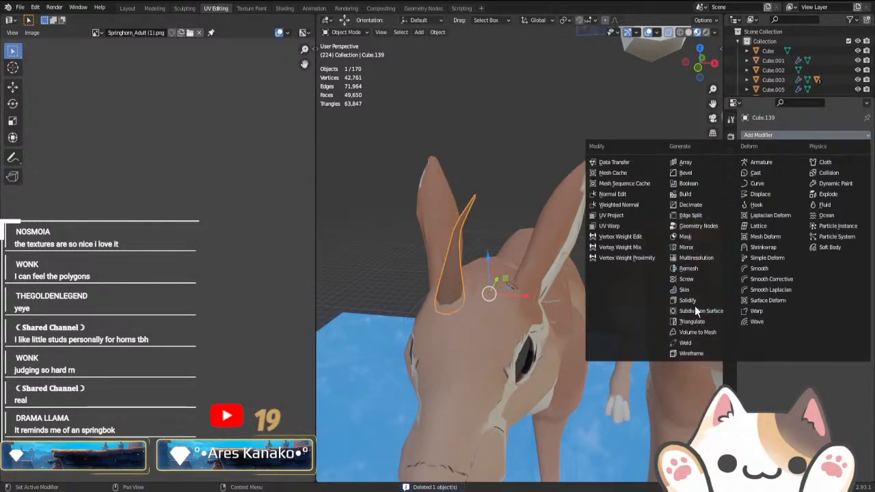
pyautogui.click(705, 246)
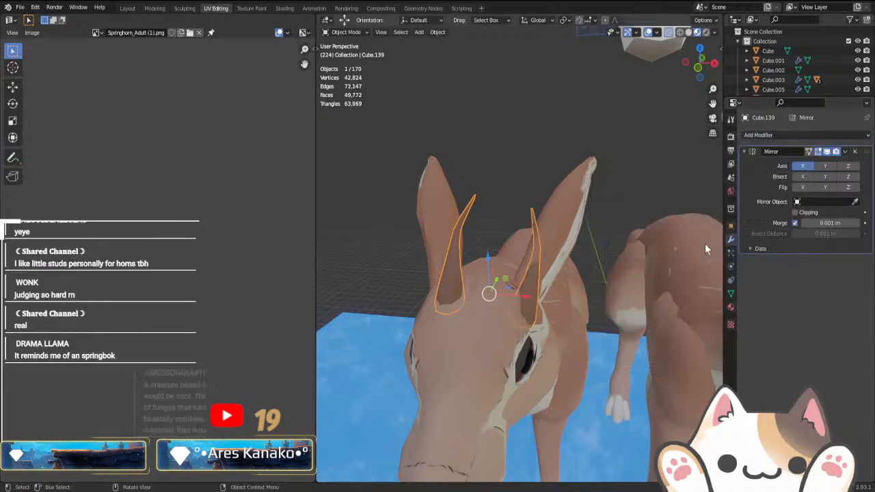
pyautogui.click(854, 202)
pyautogui.click(455, 331)
pyautogui.click(392, 344)
pyautogui.scroll(-2, 391, 344)
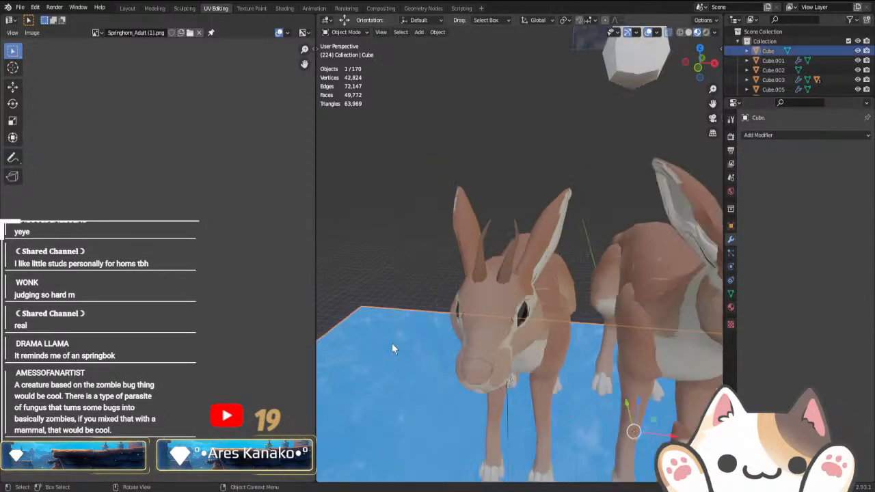
pyautogui.moveTo(391, 349); pyautogui.dragTo(460, 355, button='middle')
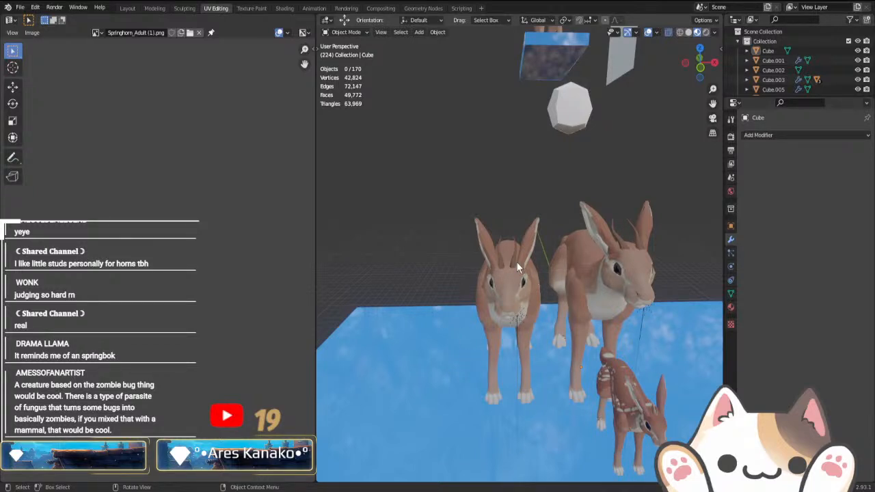
# - Unhide the newly modelled short horns and hide the mirrored copied horns on the smaller adult
pyautogui.hotkey('alt', 'h')
pyautogui.press('KP_Decimal')
pyautogui.click(466, 262)
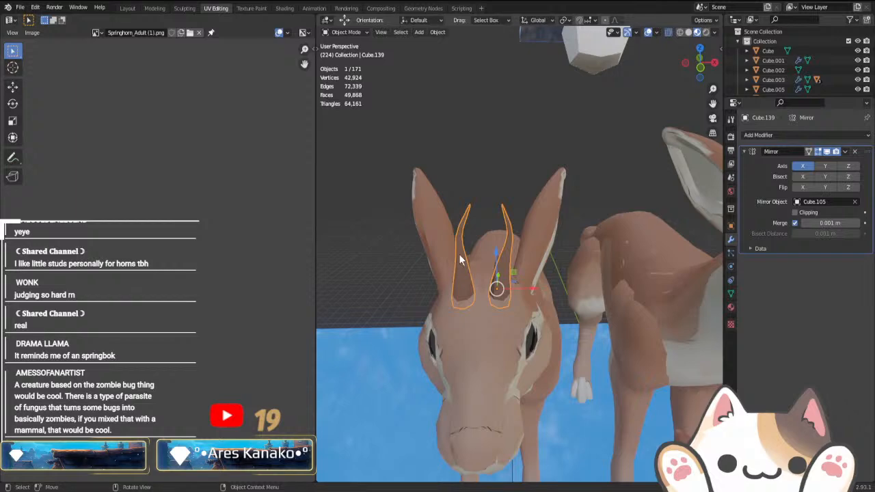
pyautogui.press('h')
pyautogui.moveTo(468, 270); pyautogui.dragTo(435, 347, button='middle')
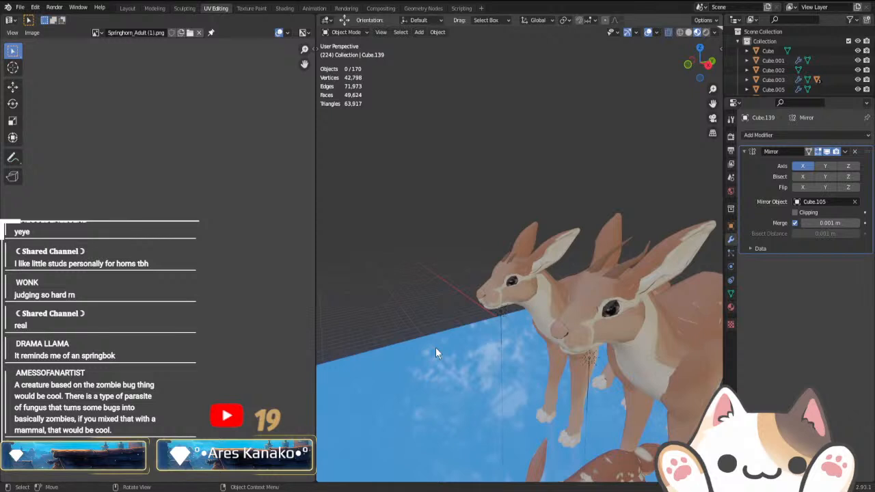
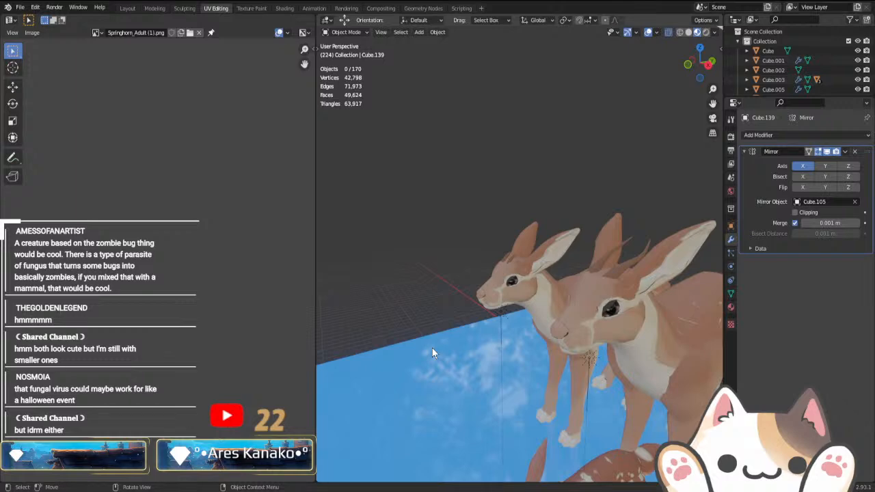
pyautogui.moveTo(437, 339); pyautogui.dragTo(608, 300, button='middle')
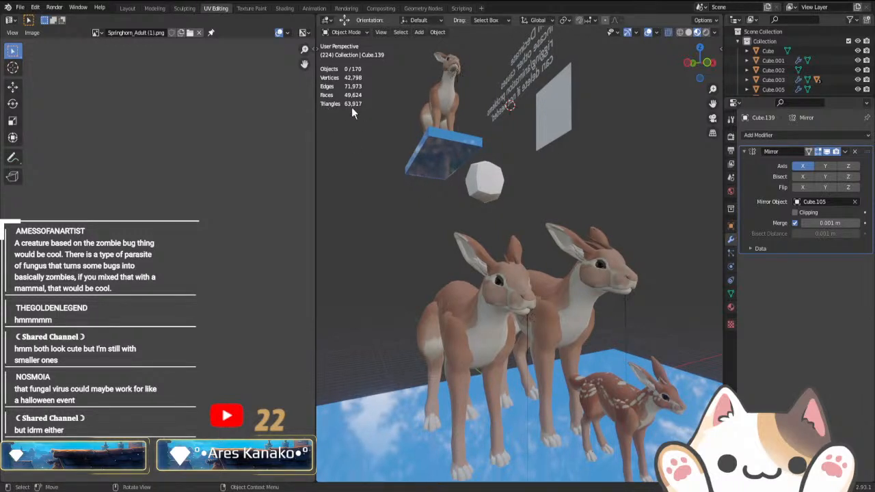
pyautogui.scroll(-2, 417, 133)
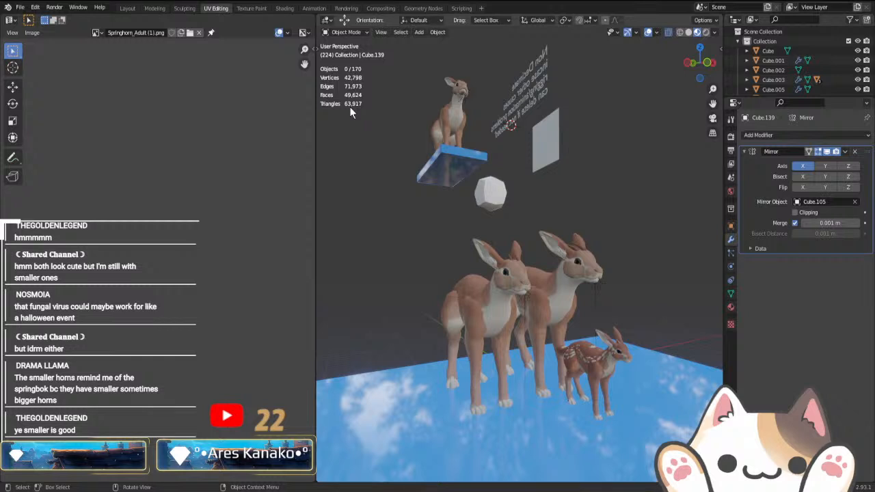
pyautogui.moveTo(418, 66); pyautogui.dragTo(489, 185)
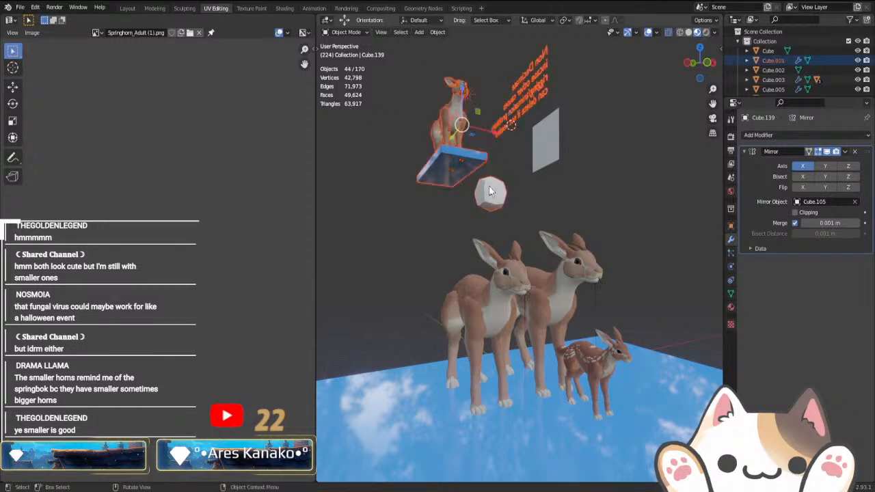
pyautogui.moveTo(411, 202); pyautogui.dragTo(677, 372)
pyautogui.click(384, 263)
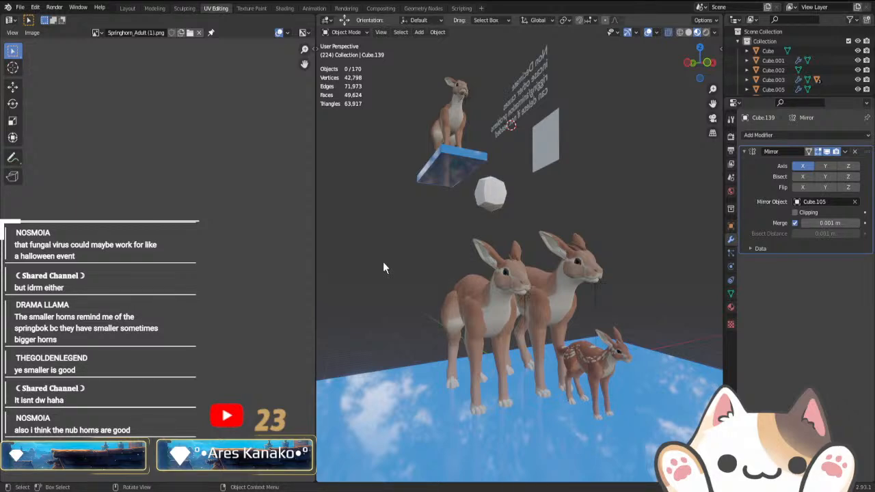
# - Unhide the mirrored copied horns and delete them from the smaller adult's head, keeping the short horns
pyautogui.hotkey('alt', 'h')
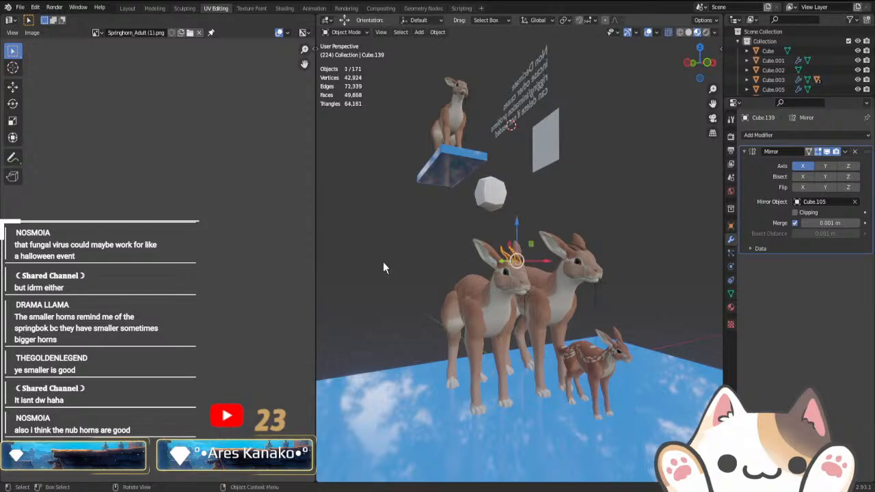
pyautogui.scroll(7, 436, 254)
pyautogui.rightClick(452, 276)
pyautogui.press('Escape')
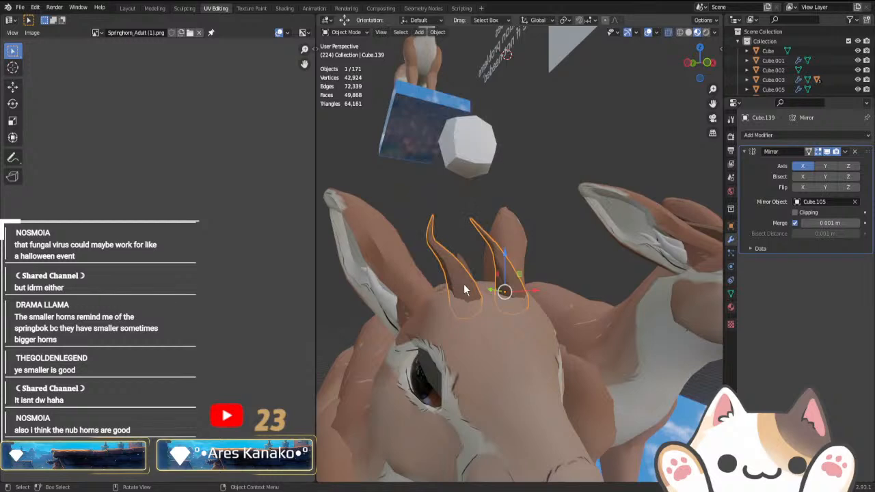
pyautogui.rightClick(462, 283)
pyautogui.click(454, 279)
# - Apply the Subdivision modifier on the smaller adult's short horns
pyautogui.click(460, 282)
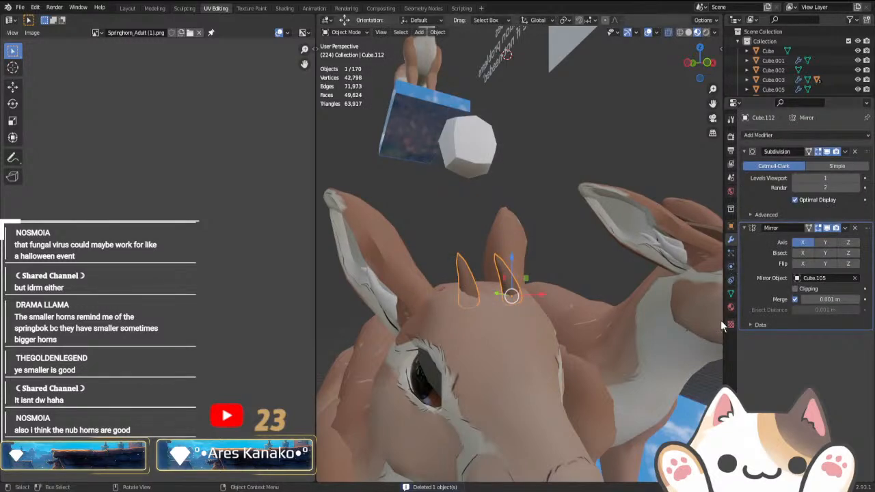
pyautogui.click(731, 238)
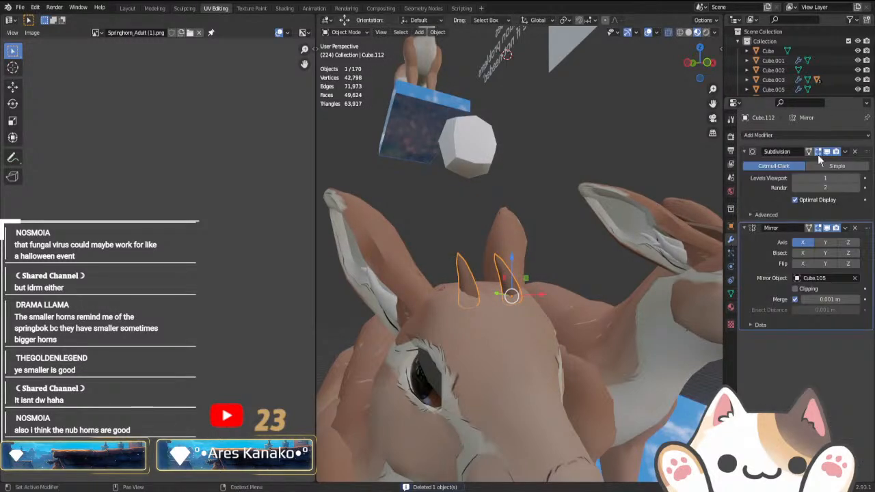
pyautogui.click(846, 151)
pyautogui.click(811, 162)
# - Dissolve an edge loop on the short horn's mesh in Edit Mode and return to Object Mode
pyautogui.press('Tab')
pyautogui.moveTo(613, 294); pyautogui.dragTo(551, 318, button='middle')
pyautogui.scroll(4, 498, 373)
pyautogui.press('2')
pyautogui.rightClick(460, 347)
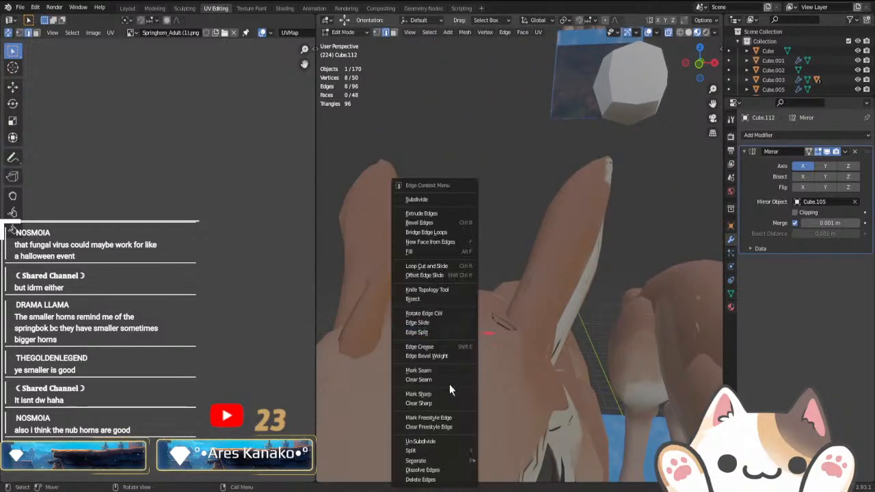
pyautogui.click(442, 471)
pyautogui.press('Tab')
pyautogui.click(537, 369)
pyautogui.press('Tab')
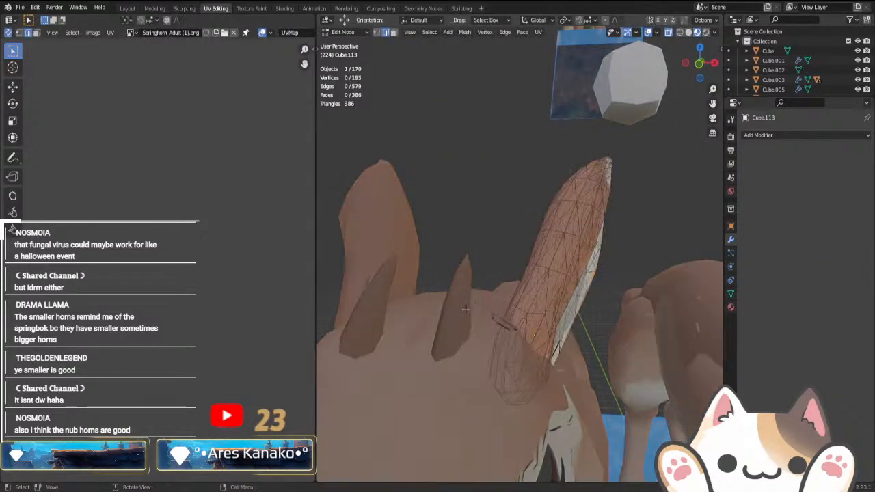
pyautogui.press('Tab')
# - Duplicate the Mirror modifier on the smaller adult's short horns
pyautogui.click(466, 311)
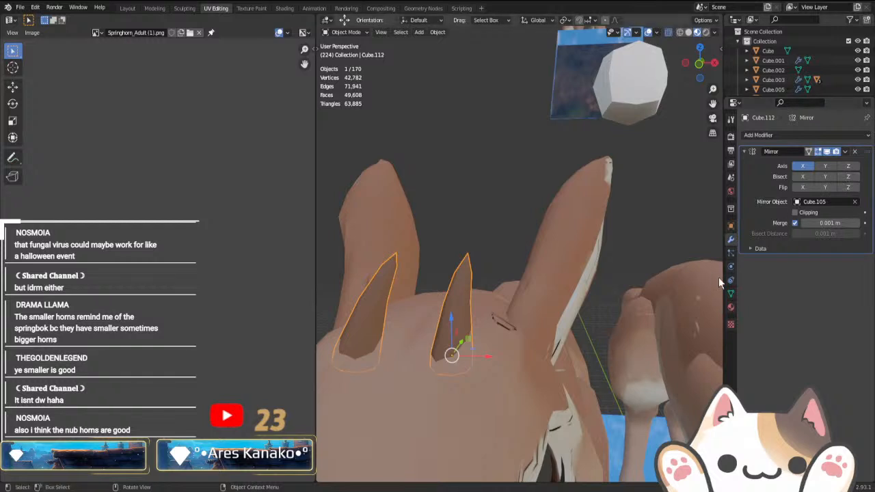
pyautogui.click(845, 152)
pyautogui.click(819, 164)
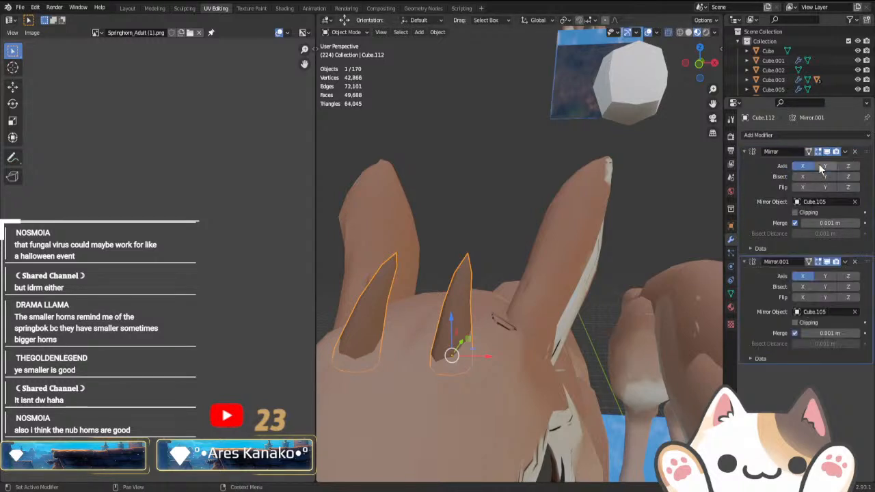
# - Remove the duplicated Mirror modifier from the smaller adult's short horns and apply the original one
pyautogui.click(854, 262)
pyautogui.click(845, 151)
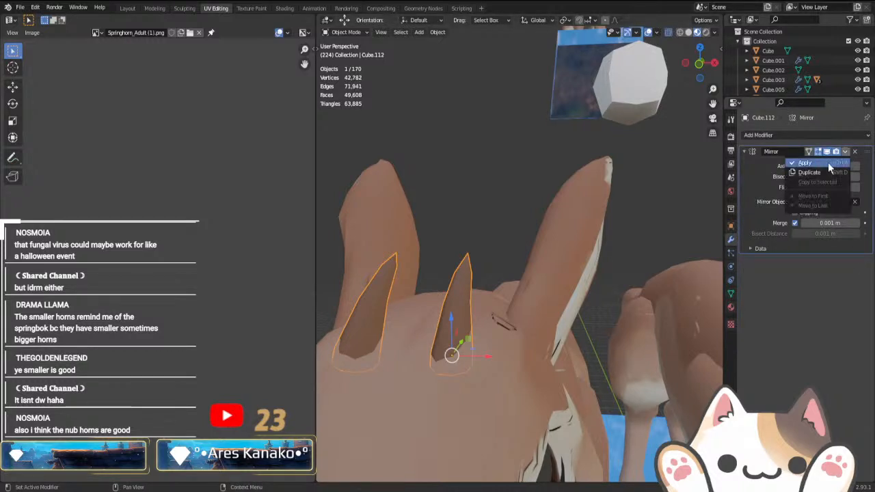
pyautogui.click(826, 163)
# - Separate one of the two mirrored short horns into its own object in Edit Mode
pyautogui.press('Tab')
pyautogui.moveTo(451, 341); pyautogui.dragTo(476, 355, button='middle')
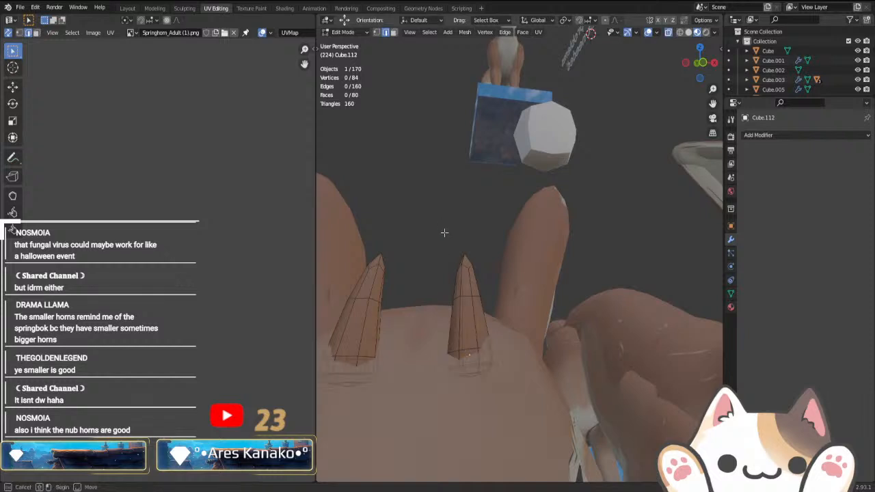
pyautogui.press('l')
pyautogui.press('p')
pyautogui.click(549, 429)
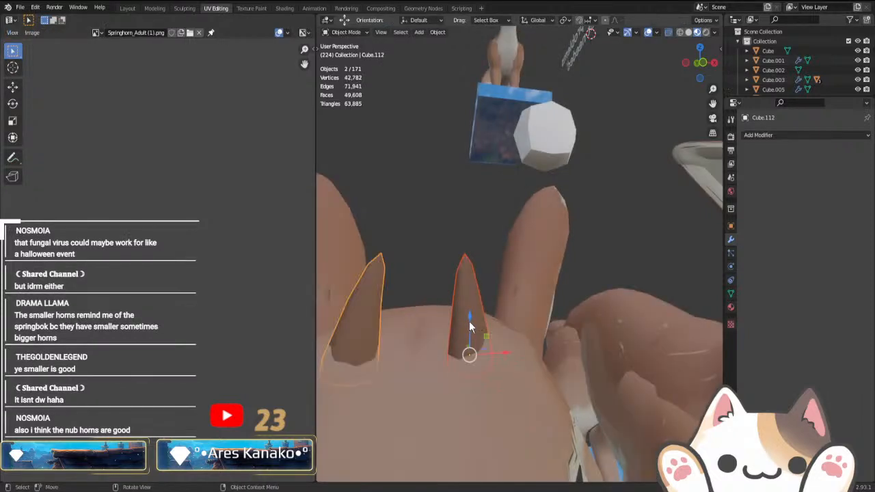
# - Recalculate the normals on the separated short horn's mesh in Edit Mode
pyautogui.rightClick(469, 321)
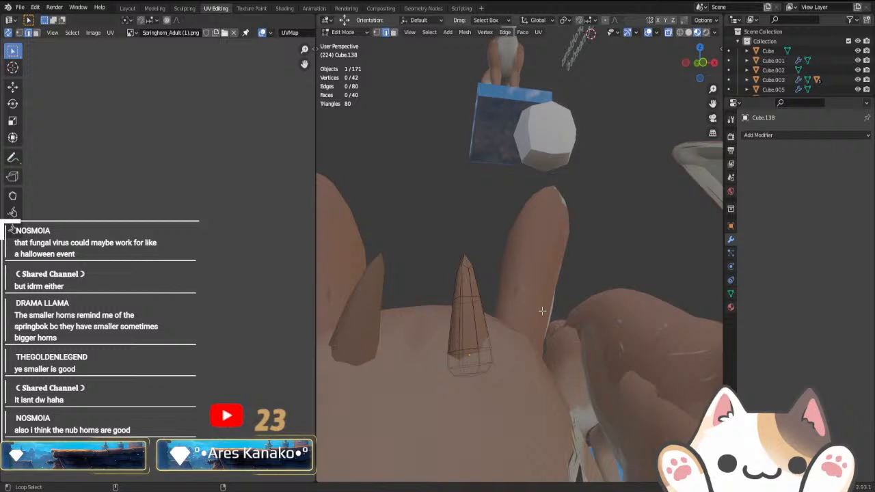
pyautogui.hotkey('shift', 'n')
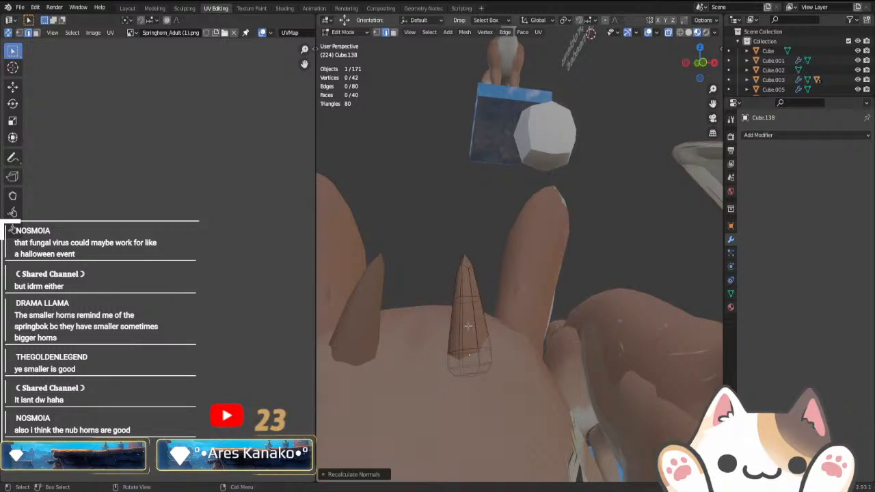
pyautogui.press('z')
pyautogui.press('Escape')
pyautogui.press('a')
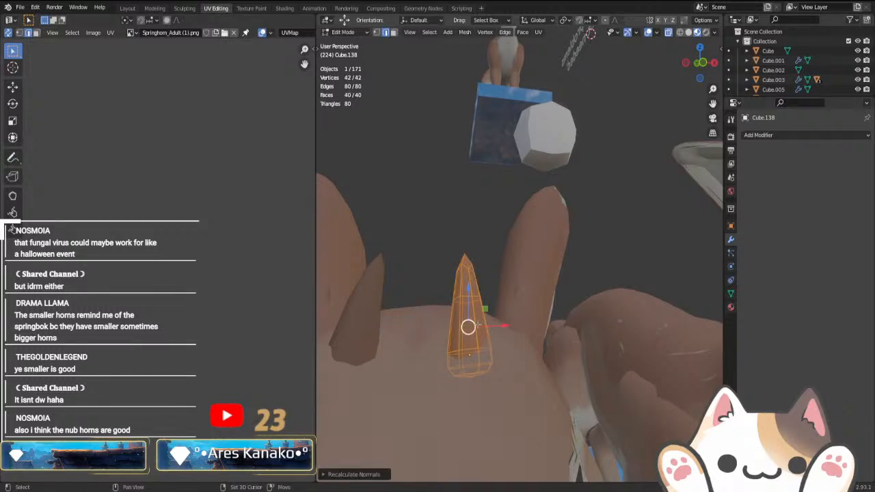
pyautogui.hotkey('alt', 'n')
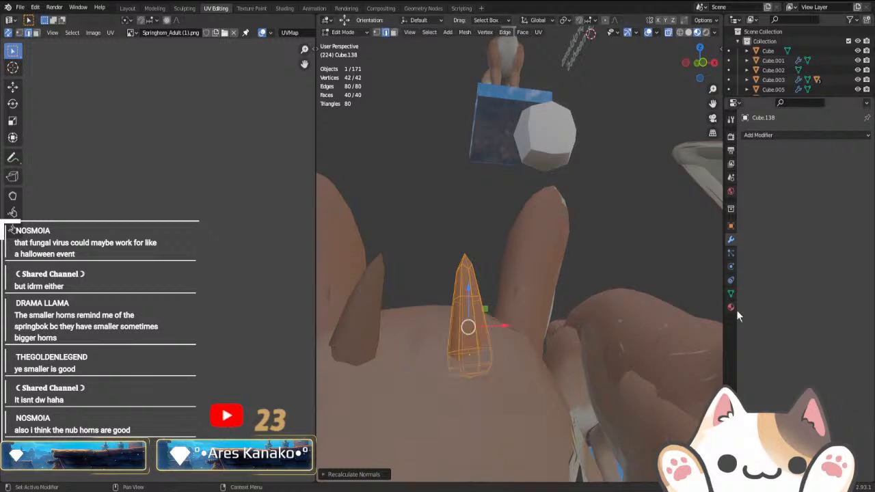
pyautogui.press('n')
pyautogui.press('n')
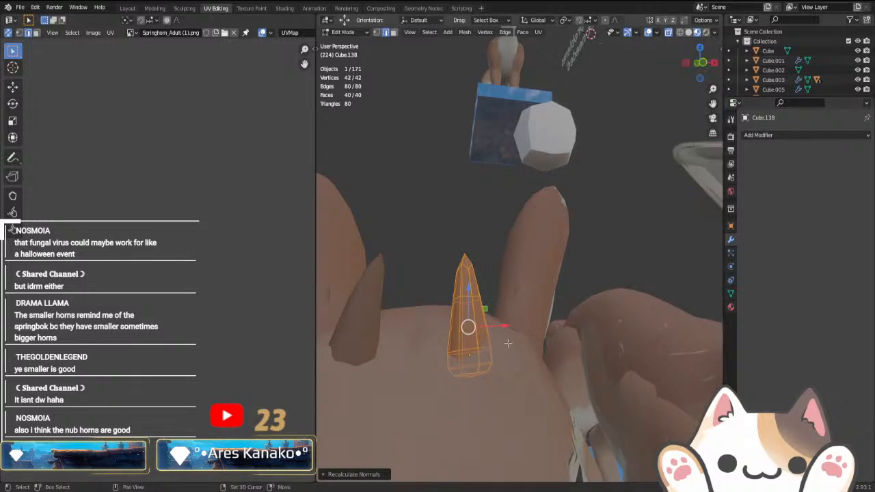
pyautogui.hotkey('alt', 'n')
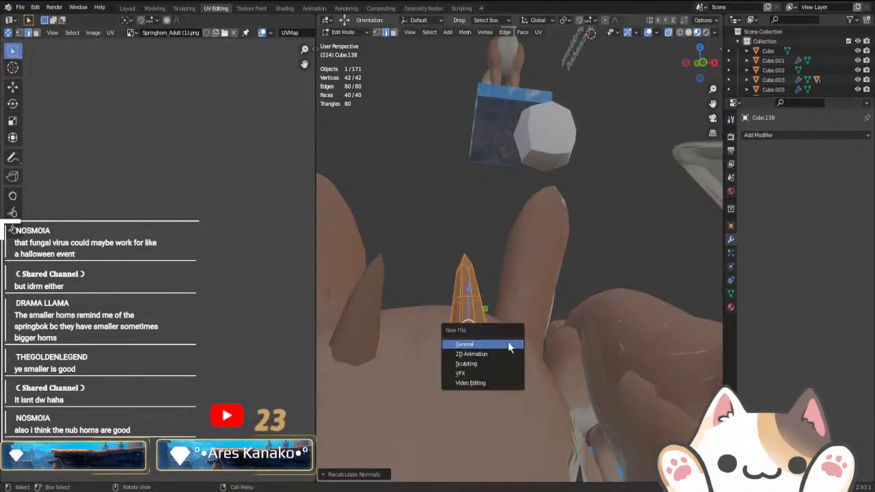
pyautogui.hotkey('alt', 'n')
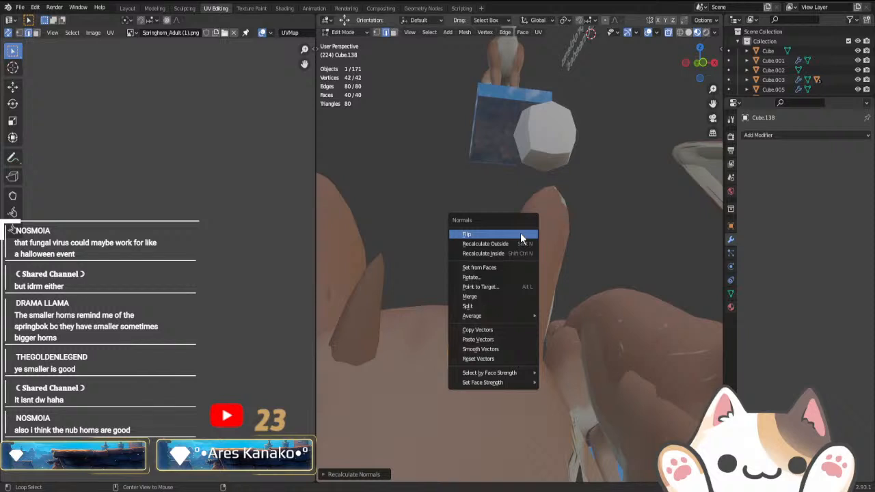
pyautogui.hotkey('alt', 'n')
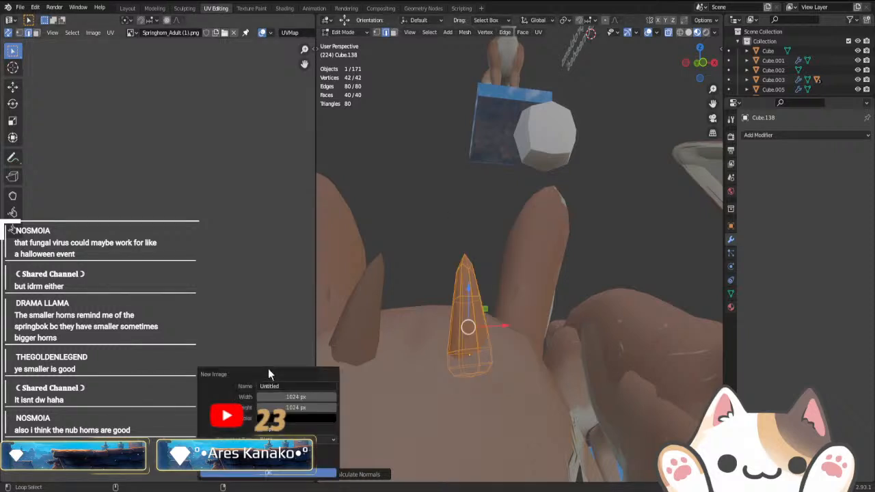
pyautogui.click(367, 343)
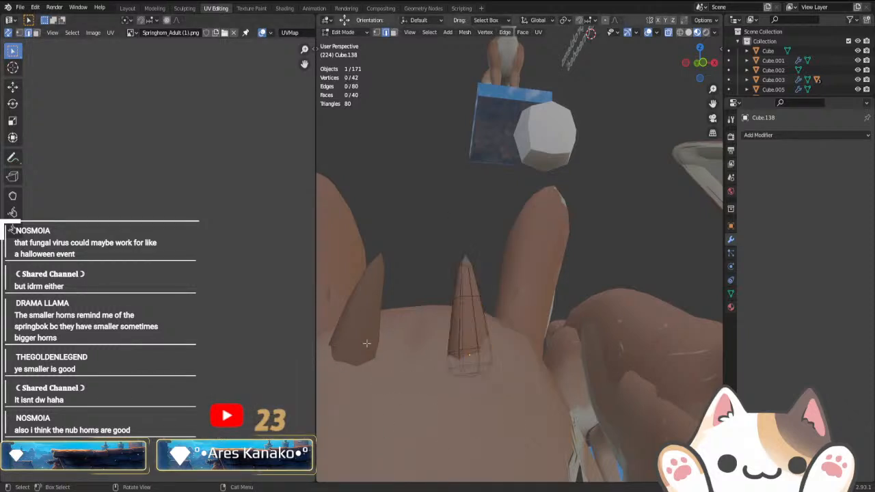
# - Select the entire mesh of the other short horn in Edit Mode and return to Object Mode
pyautogui.press('Tab')
pyautogui.click(368, 347)
pyautogui.press('Tab')
pyautogui.press('a')
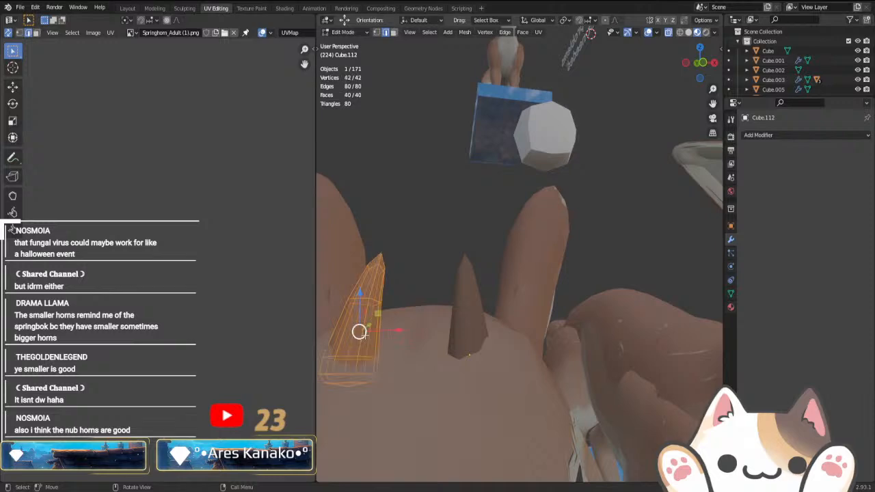
pyautogui.press('Tab')
# - Clear the object selection and save the SpringHorn.blend file
pyautogui.scroll(-10, 365, 334)
pyautogui.click(394, 282)
pyautogui.moveTo(395, 281); pyautogui.dragTo(500, 346, button='middle')
pyautogui.hotkey('ctrl', 's')
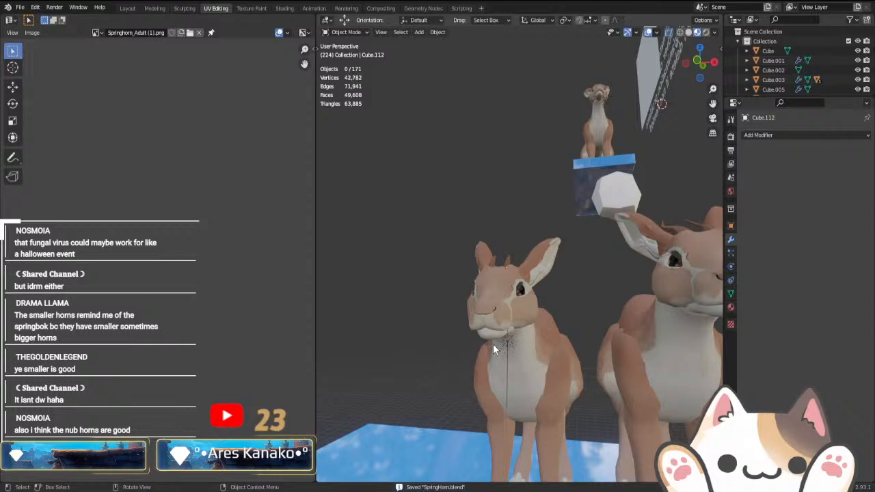
pyautogui.scroll(-2, 493, 345)
pyautogui.press('KP_3')
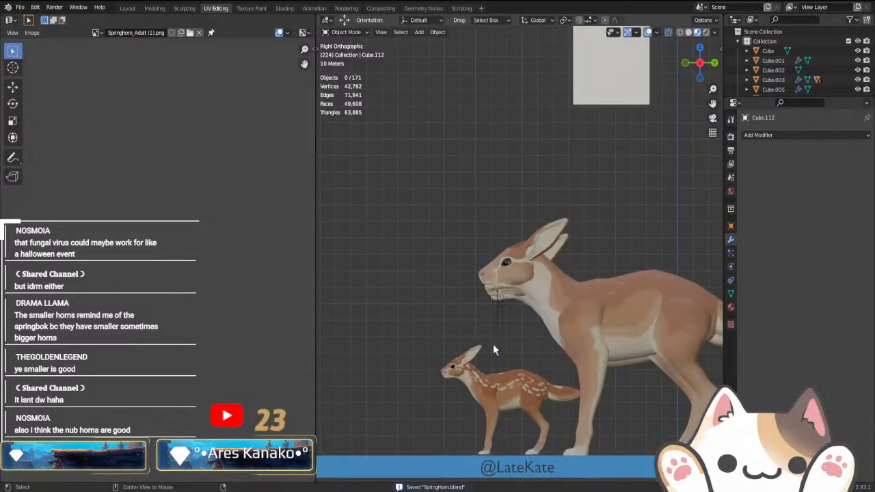
pyautogui.press('KP_3')
pyautogui.scroll(-3, 528, 356)
pyautogui.moveTo(528, 356)
pyautogui.mouseDown(button='middle')
pyautogui.moveTo(551, 348)
pyautogui.moveTo(681, 360)
pyautogui.moveTo(607, 375)
pyautogui.moveTo(540, 360)
pyautogui.mouseUp(button='middle')
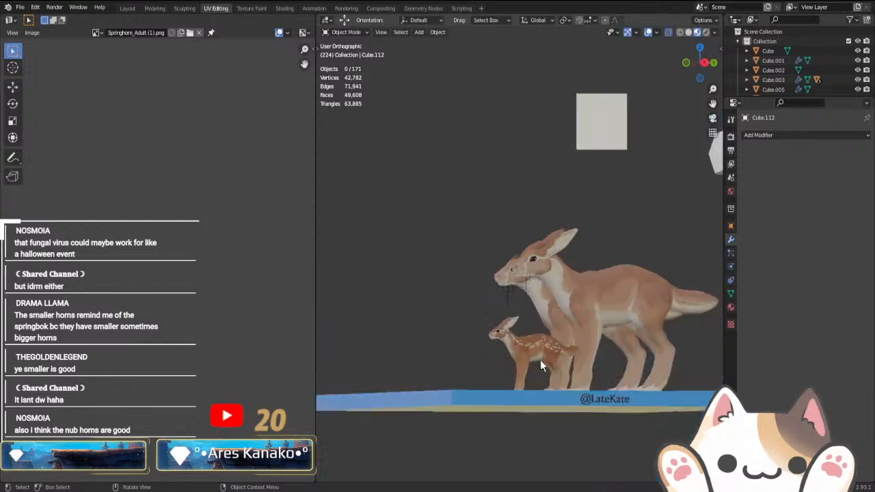
pyautogui.scroll(5, 526, 346)
pyautogui.moveTo(403, 254); pyautogui.dragTo(485, 394)
pyautogui.moveTo(528, 305); pyautogui.dragTo(602, 376)
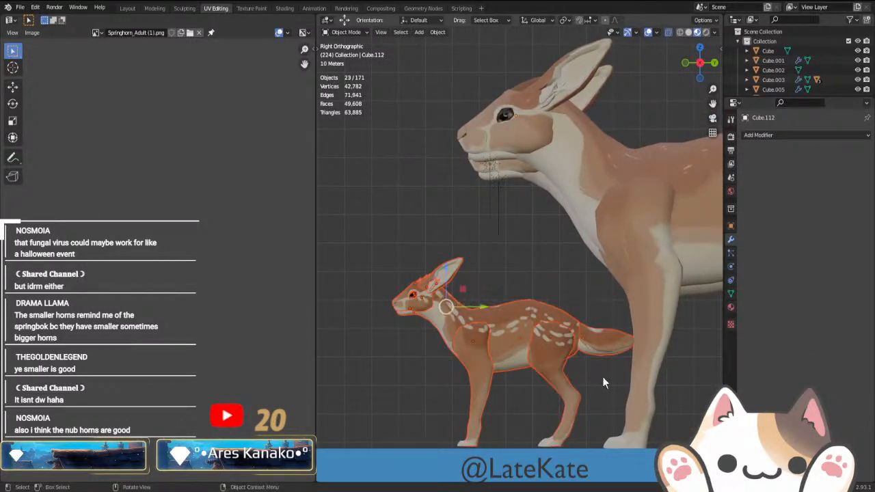
pyautogui.scroll(-3, 602, 377)
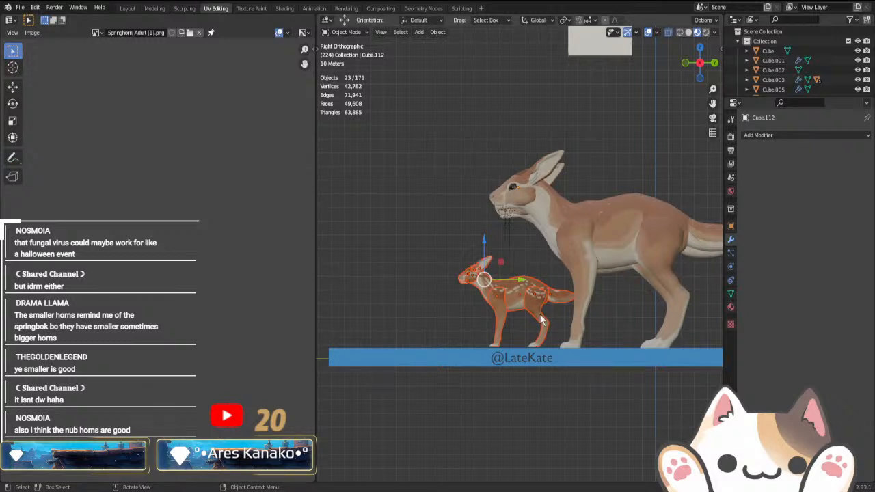
pyautogui.scroll(4, 548, 309)
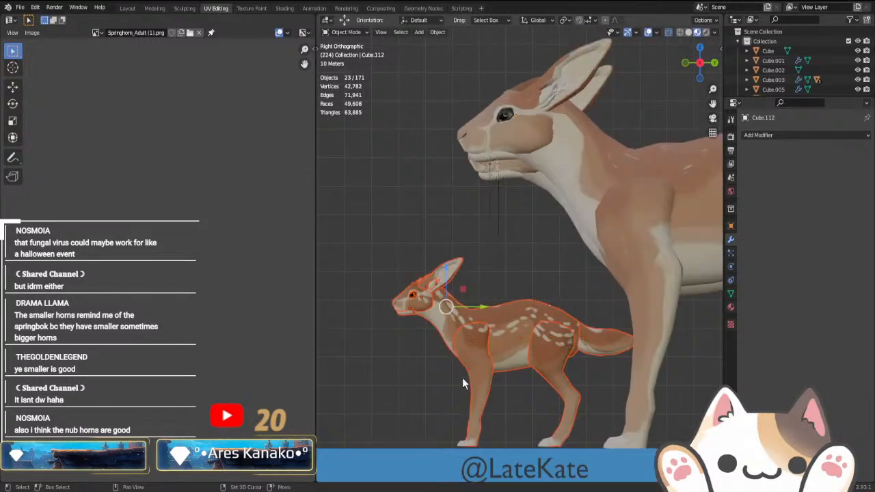
# - Delete the Sun.002 light located below the adults' muzzles
pyautogui.click(367, 252)
pyautogui.moveTo(367, 231); pyautogui.dragTo(436, 346)
pyautogui.rightClick(506, 186)
pyautogui.rightClick(454, 194)
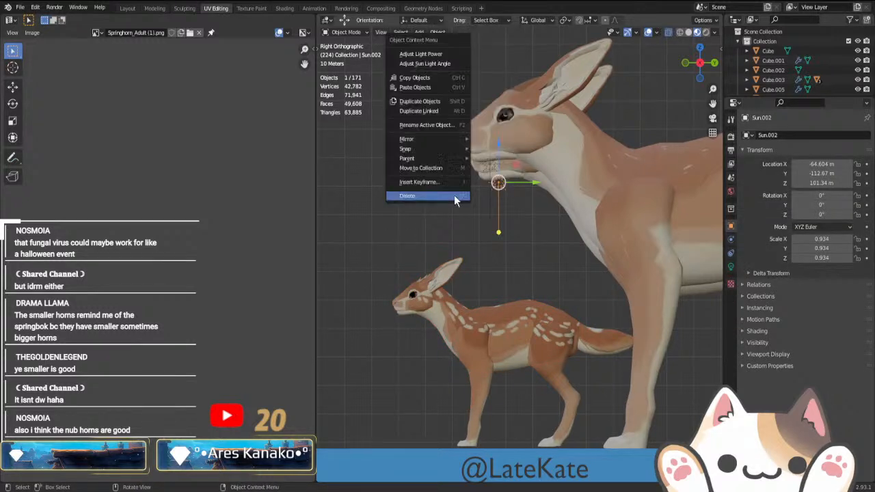
pyautogui.click(454, 195)
pyautogui.moveTo(393, 244); pyautogui.dragTo(492, 446)
pyautogui.keyDown('shift'); pyautogui.moveTo(562, 414); pyautogui.dragTo(579, 438); pyautogui.keyUp('shift')
pyautogui.keyDown('shift'); pyautogui.moveTo(563, 298); pyautogui.dragTo(601, 354); pyautogui.keyUp('shift')
pyautogui.scroll(-4, 567, 369)
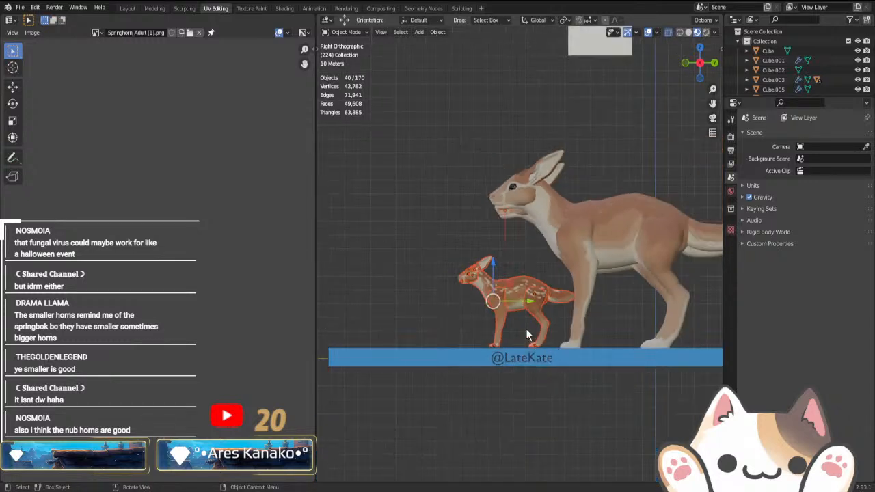
pyautogui.press('g')
pyautogui.rightClick(489, 246)
# - Delete the remaining light named Sun in front of the adults
pyautogui.keyDown('shift'); pyautogui.click(504, 226); pyautogui.keyUp('shift')
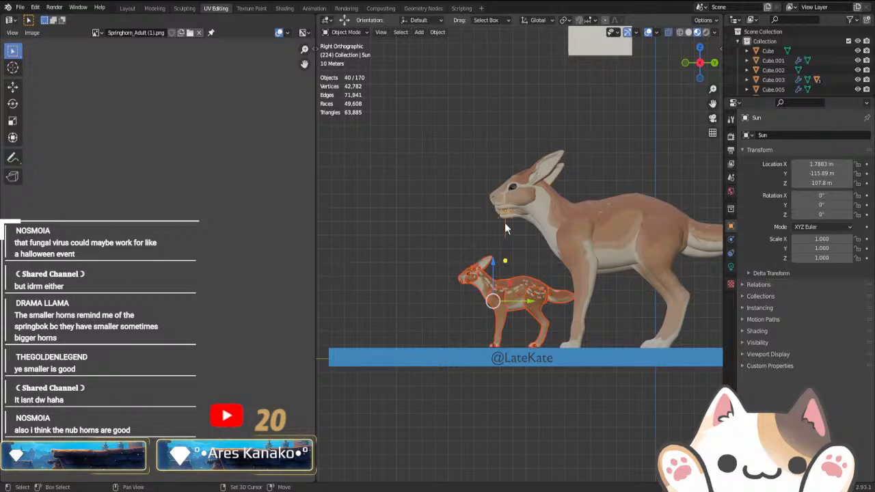
pyautogui.moveTo(504, 222); pyautogui.dragTo(427, 223, button='middle')
pyautogui.click(582, 223)
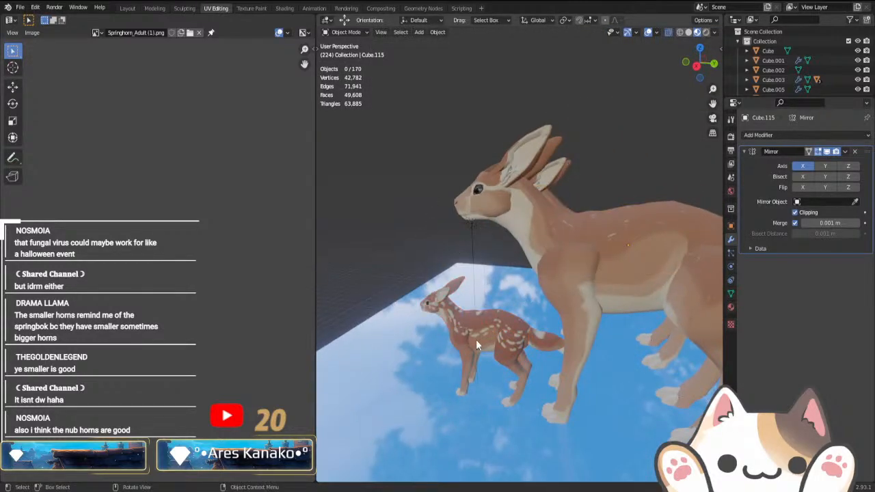
pyautogui.click(476, 232)
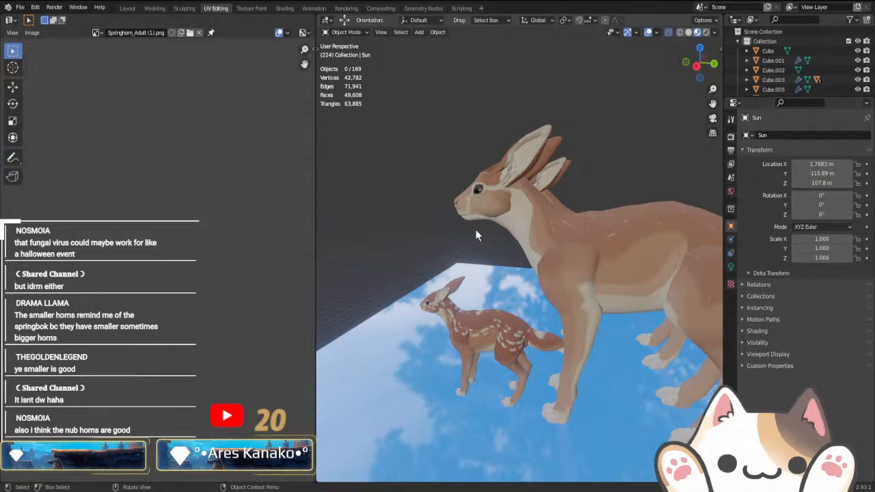
# - Select all of the fawn's parts in the right side view and move them about 113 m forward to the pedestal's front end
pyautogui.press('KP_2')
pyautogui.press('KP_3')
pyautogui.scroll(3, 501, 311)
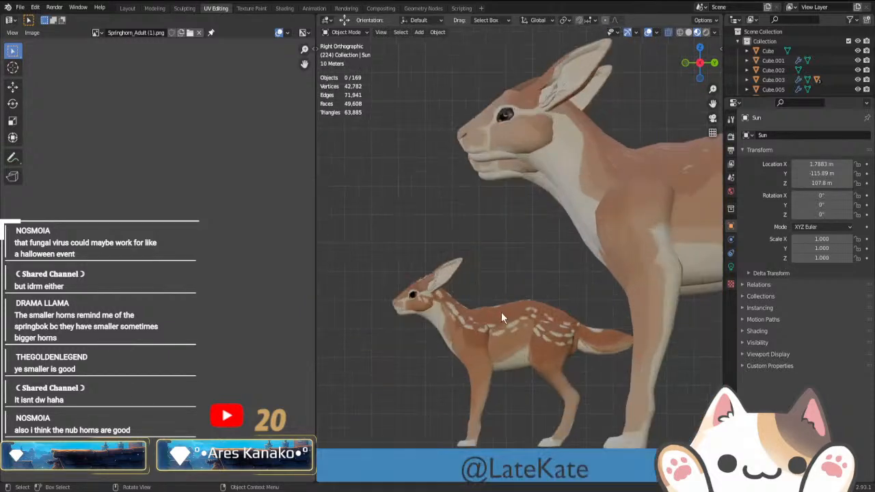
pyautogui.moveTo(382, 238); pyautogui.dragTo(534, 419)
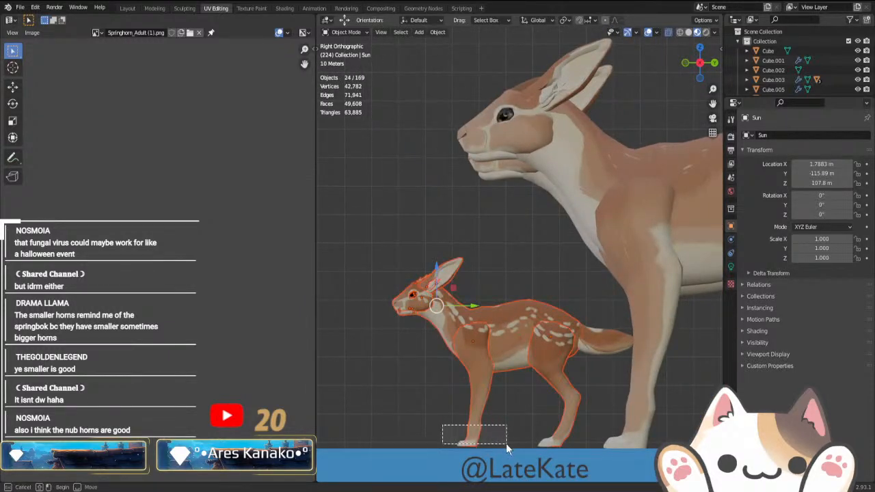
pyautogui.scroll(-3, 604, 350)
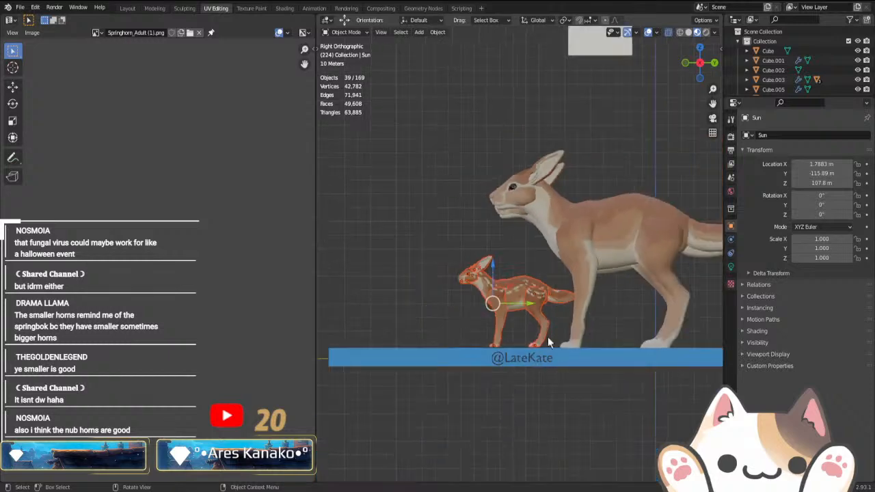
pyautogui.press('g')
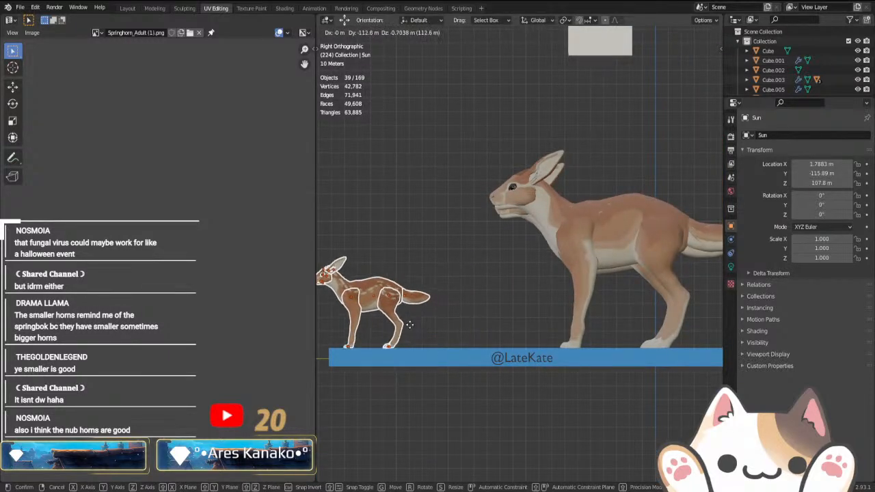
pyautogui.click(409, 323)
pyautogui.scroll(5, 424, 334)
pyautogui.scroll(-4, 425, 334)
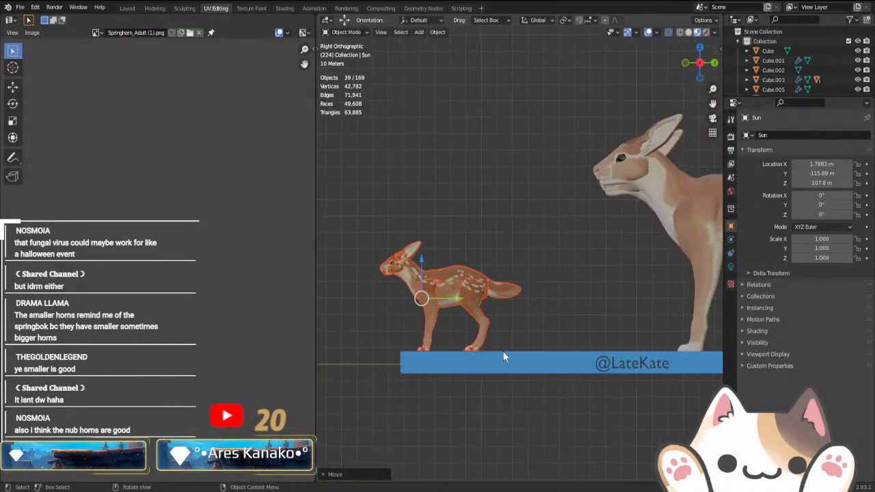
# - Duplicate the fawn, place the copy between the original and the adults, and scale it up
pyautogui.rightClick(509, 342)
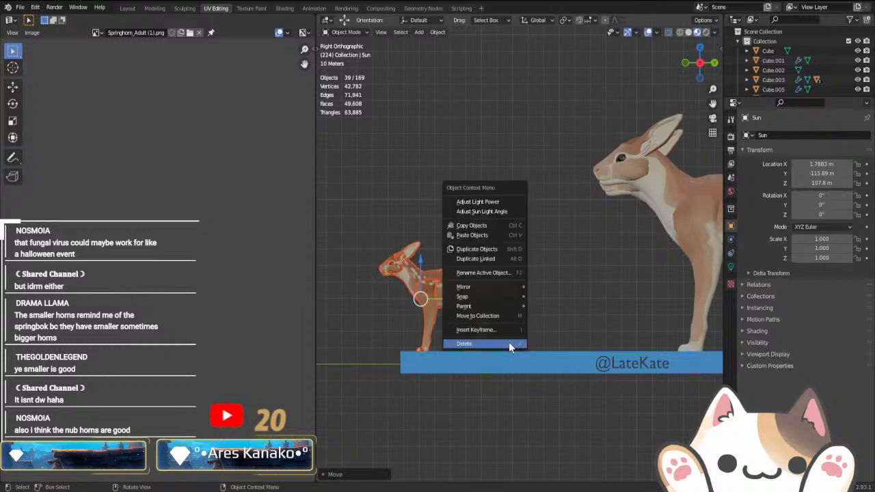
pyautogui.click(491, 253)
pyautogui.press('g')
pyautogui.click(632, 335)
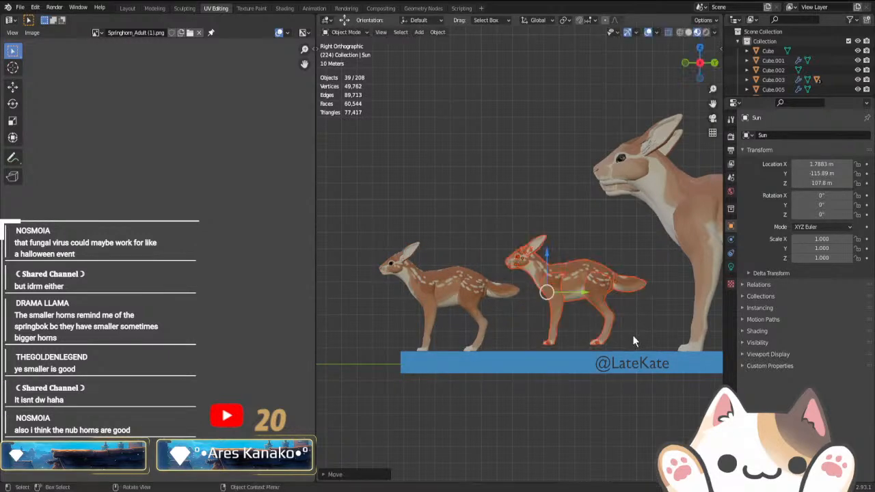
pyautogui.press('s')
pyautogui.click(669, 347)
pyautogui.scroll(-6, 578, 354)
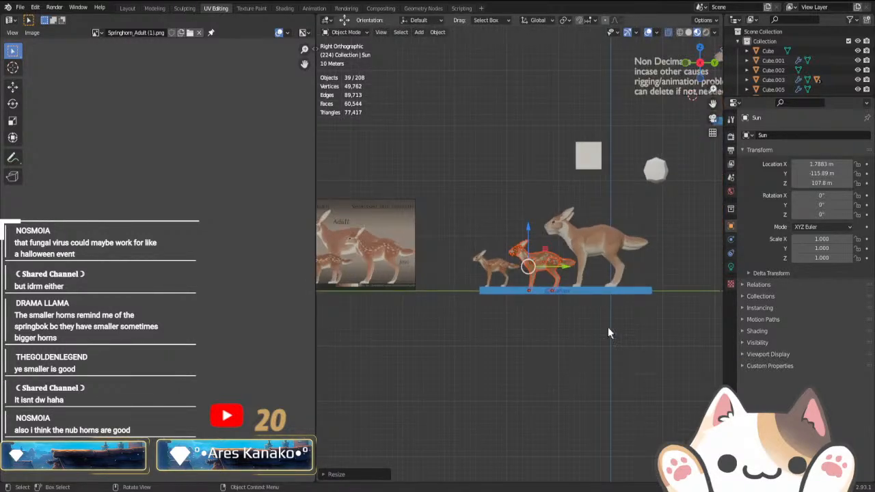
# - Move the enlarged fawn copy over the Juvi drawing on the Sunkissed skin reference sheet
pyautogui.press('g')
pyautogui.click(459, 307)
pyautogui.scroll(3, 442, 332)
pyautogui.scroll(-2, 441, 334)
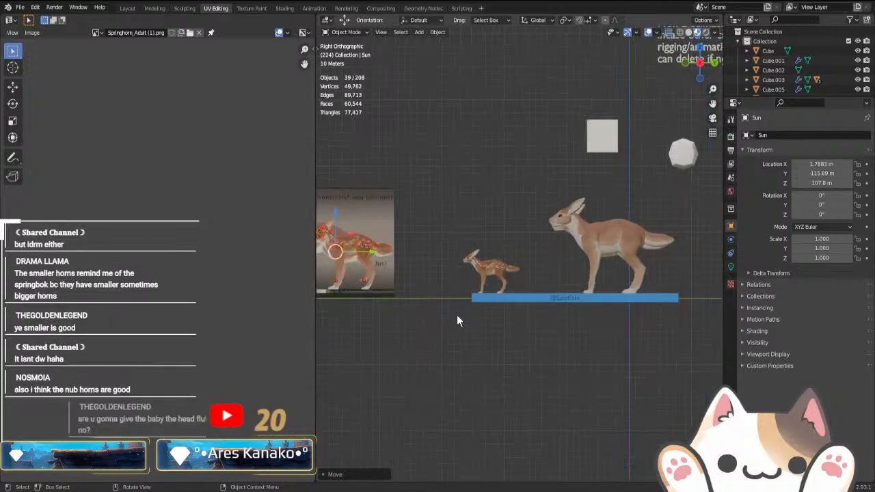
pyautogui.moveTo(457, 315); pyautogui.dragTo(531, 320, button='middle')
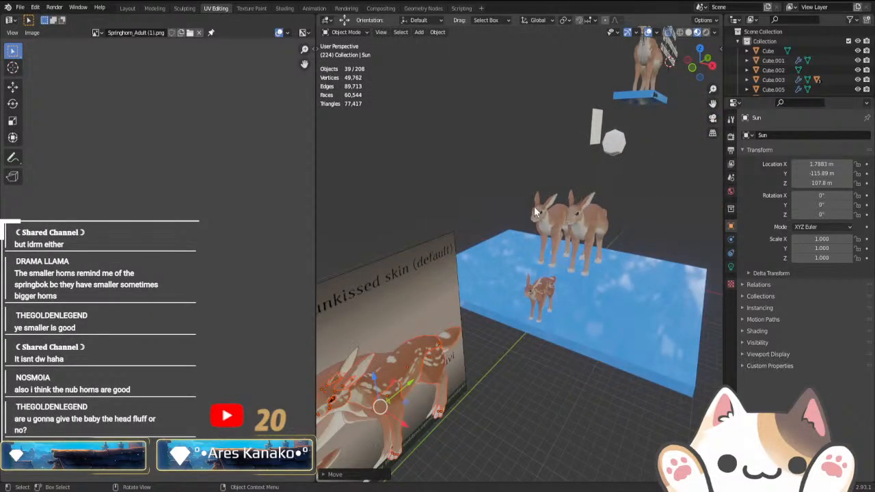
pyautogui.press('KP_3')
pyautogui.scroll(2, 568, 307)
pyautogui.scroll(6, 568, 313)
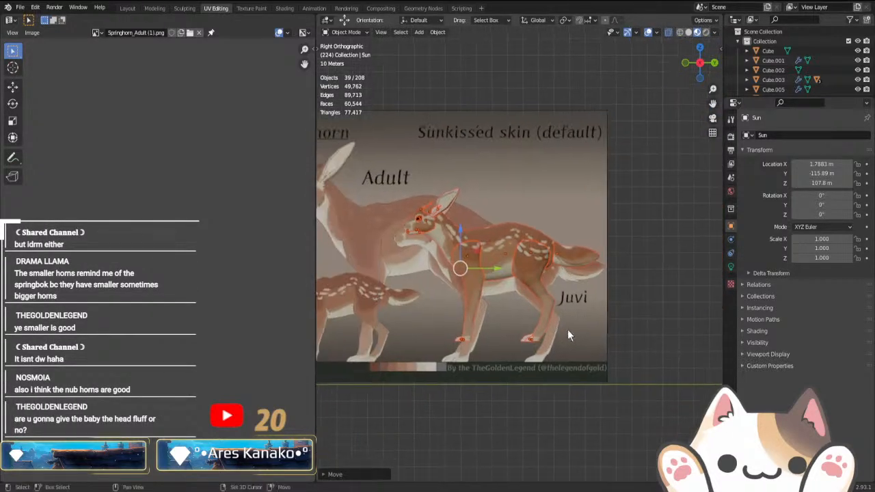
# - Move and scale the enlarged fawn copy until its head, body and legs line up with the Juvi drawing
pyautogui.press('g')
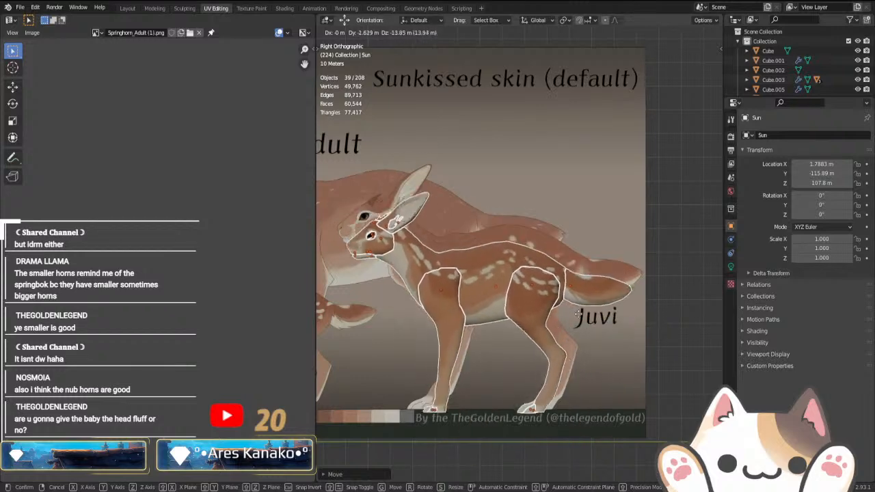
pyautogui.click(584, 304)
pyautogui.press('s')
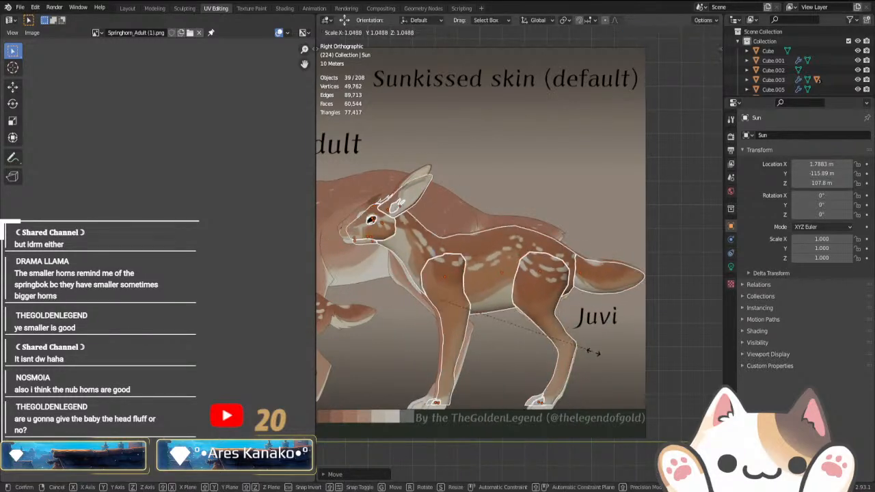
pyautogui.click(595, 349)
pyautogui.press('g')
pyautogui.click(591, 347)
pyautogui.press('s')
pyautogui.click(585, 346)
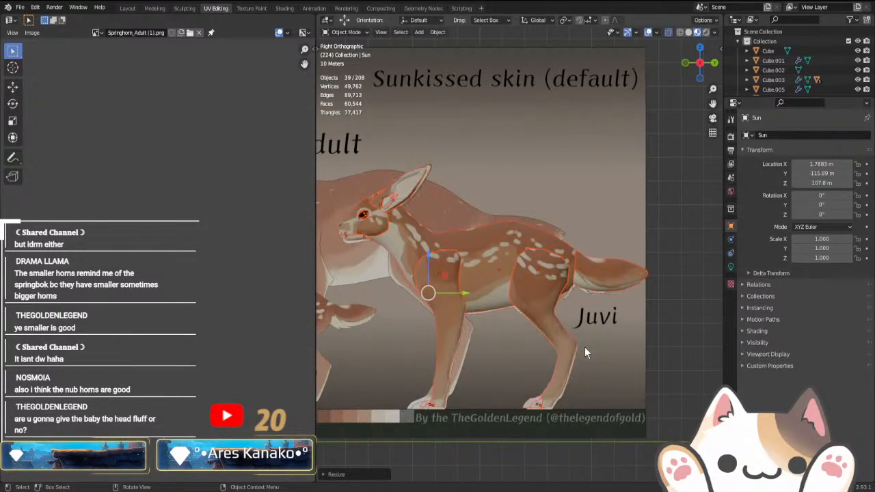
# - Nudge the juvenile into line with the Juvi drawing using see-through solid shading
pyautogui.hotkey('alt', 'z')
pyautogui.click(689, 32)
pyautogui.hotkey('alt', 'z')
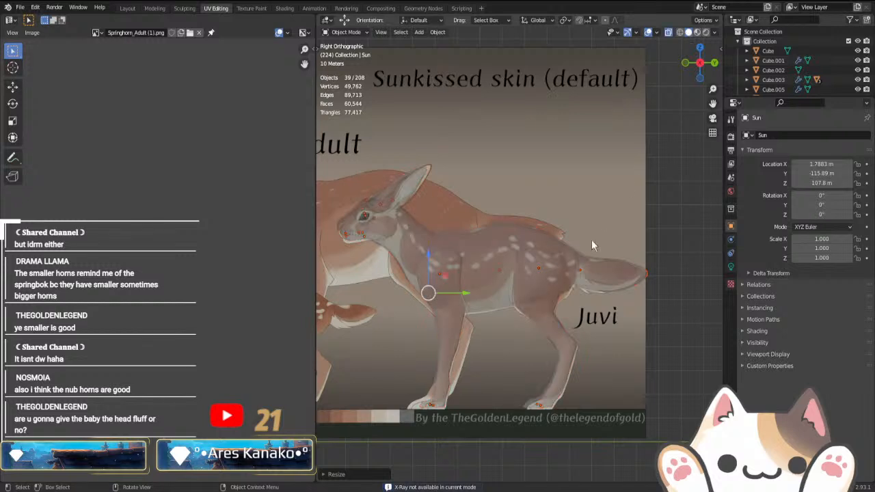
pyautogui.press('g')
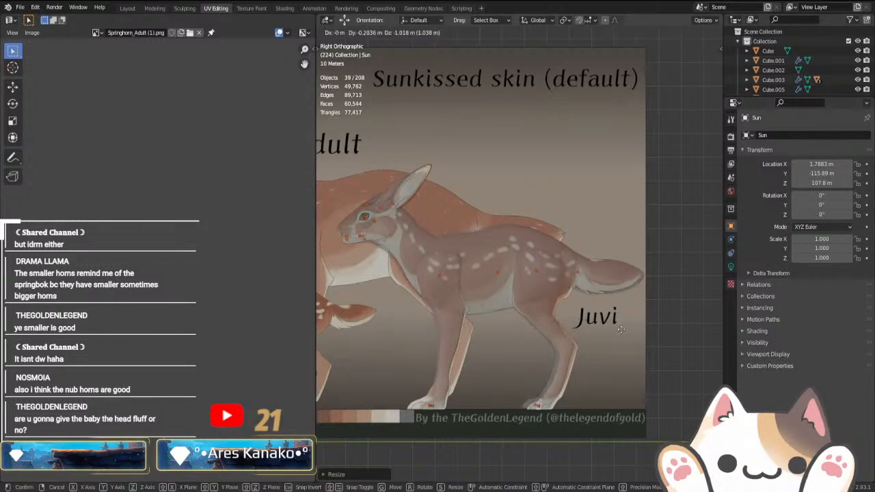
pyautogui.click(612, 333)
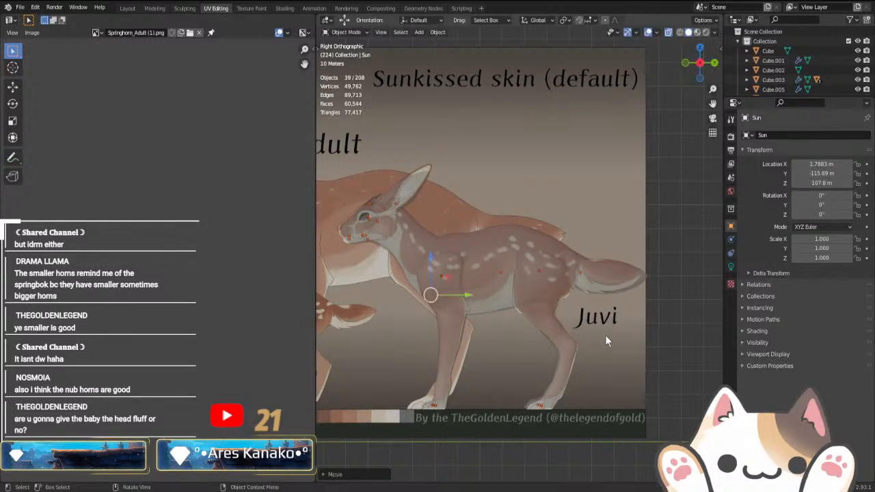
# - Select the juvenile's body, turn off X-ray and return the viewport to material preview
pyautogui.click(608, 334)
pyautogui.click(458, 264)
pyautogui.hotkey('alt', 'z')
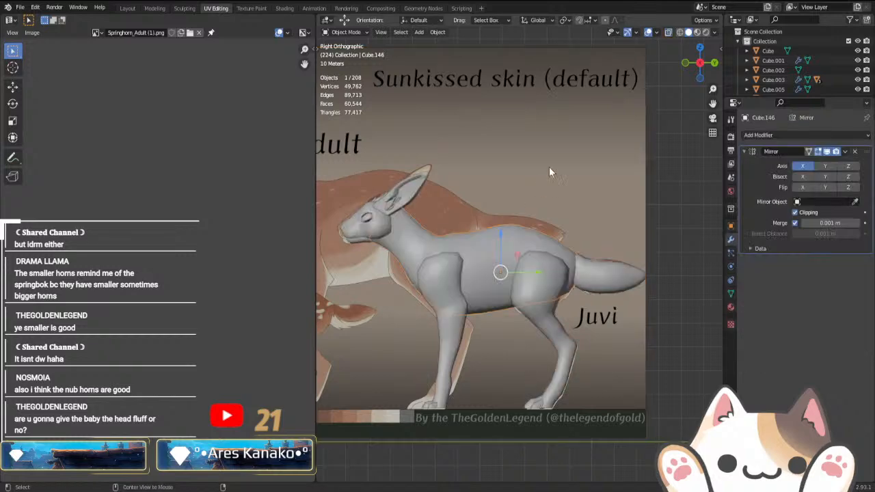
pyautogui.click(696, 32)
# - Compare the juvenile on the reference sheet with the fawn and adults on the pedestal
pyautogui.moveTo(517, 274)
pyautogui.mouseDown(button='middle')
pyautogui.moveTo(546, 273)
pyautogui.moveTo(558, 294)
pyautogui.mouseUp(button='middle')
pyautogui.scroll(-6, 563, 312)
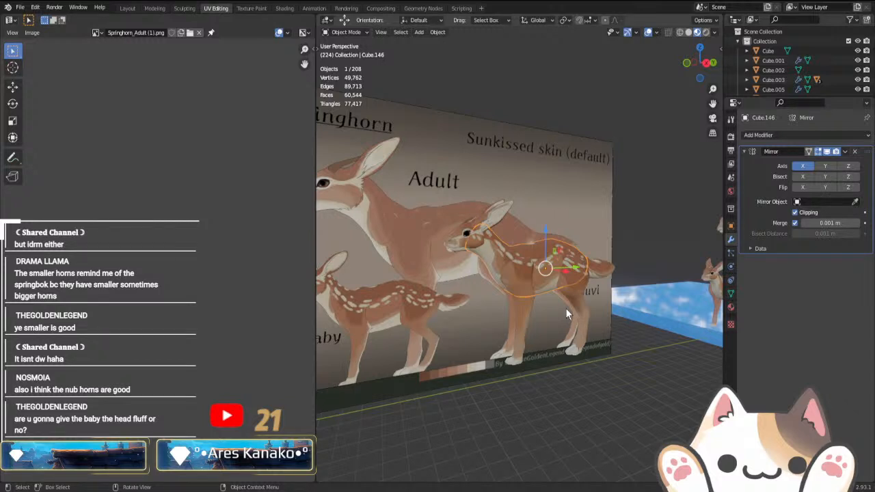
pyautogui.press('KP_3')
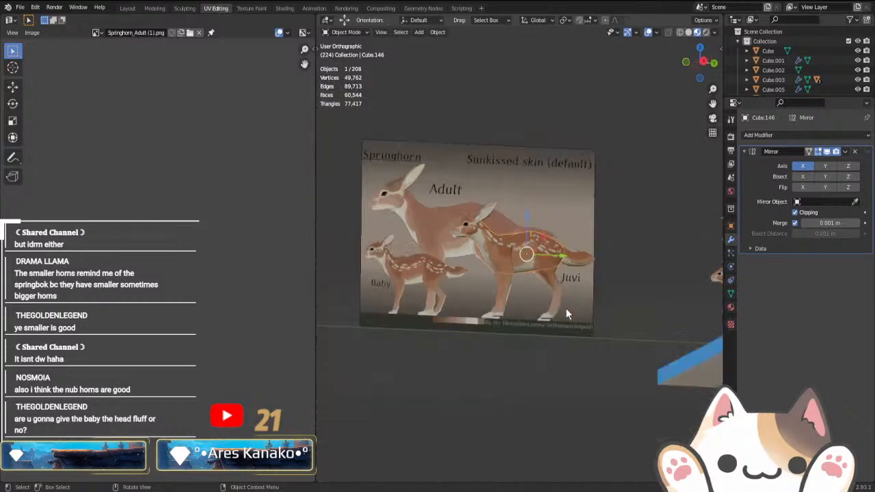
pyautogui.scroll(8, 561, 314)
pyautogui.keyDown('shift'); pyautogui.moveTo(585, 342); pyautogui.dragTo(344, 218, button='middle'); pyautogui.keyUp('shift')
pyautogui.moveTo(537, 273); pyautogui.dragTo(542, 309, button='middle')
pyautogui.scroll(4, 537, 374)
pyautogui.scroll(-2, 552, 333)
pyautogui.scroll(3, 555, 311)
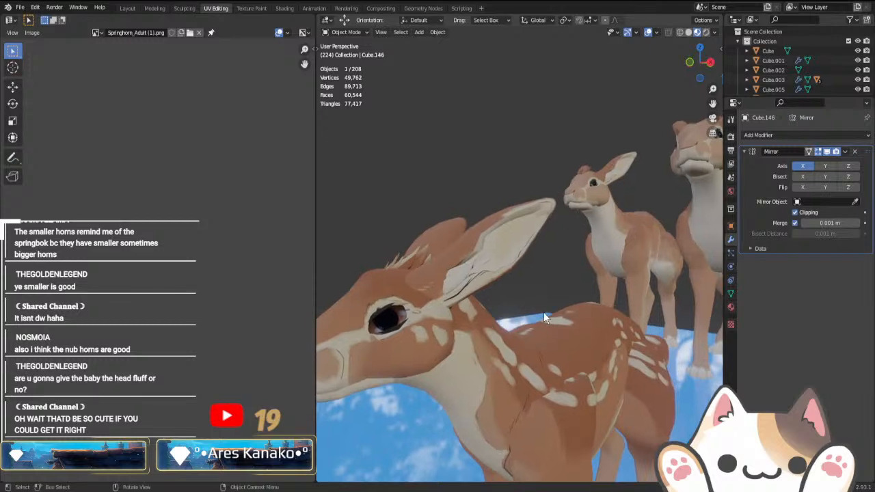
pyautogui.scroll(-4, 543, 310)
pyautogui.press('KP_3')
pyautogui.scroll(-3, 540, 311)
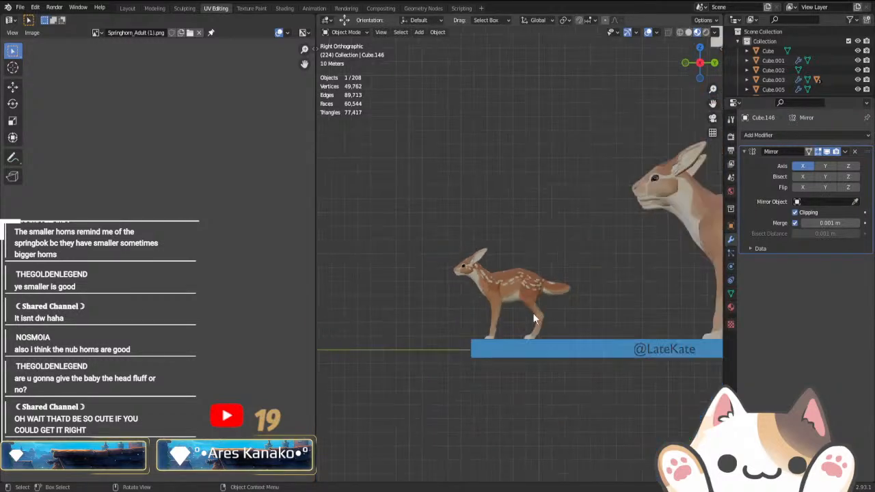
pyautogui.keyDown('shift'); pyautogui.moveTo(484, 303); pyautogui.dragTo(779, 307, button='middle'); pyautogui.keyUp('shift')
pyautogui.scroll(5, 512, 329)
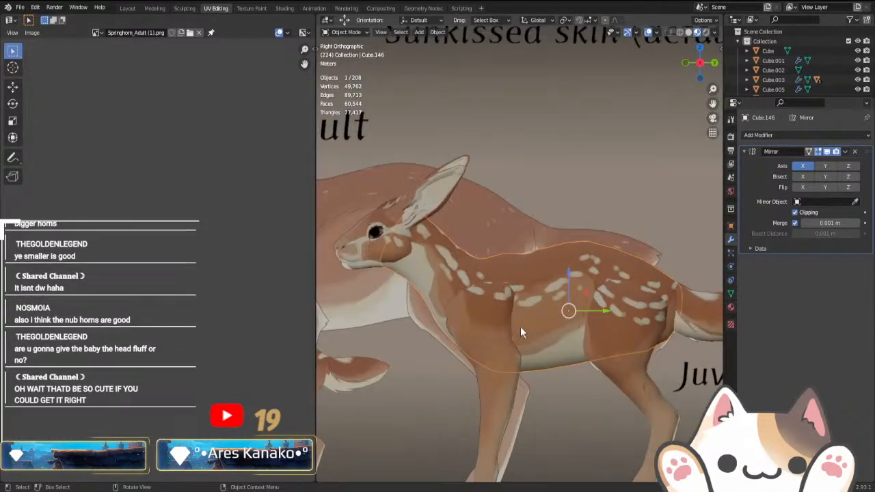
# - Show the juvenile body's material settings and display Springhorn_all.png in the image editor
pyautogui.hotkey('alt', 'z')
pyautogui.hotkey('alt', 'z')
pyautogui.click(731, 308)
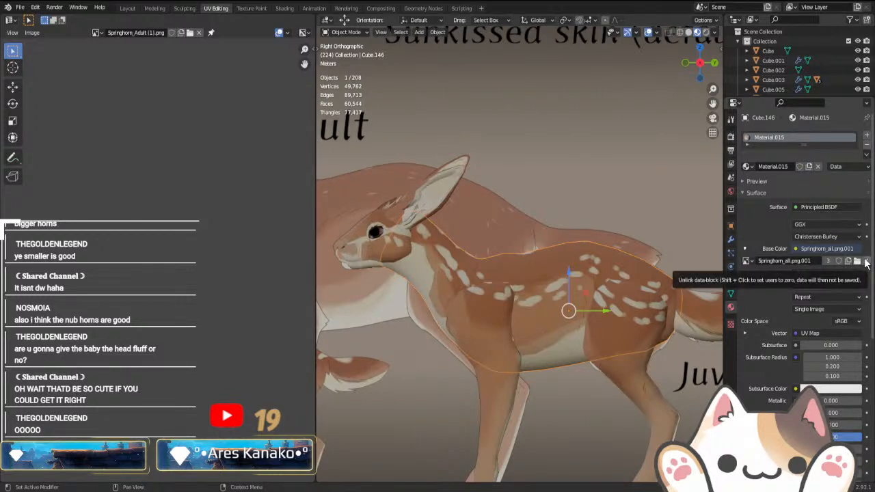
pyautogui.scroll(-4, 520, 273)
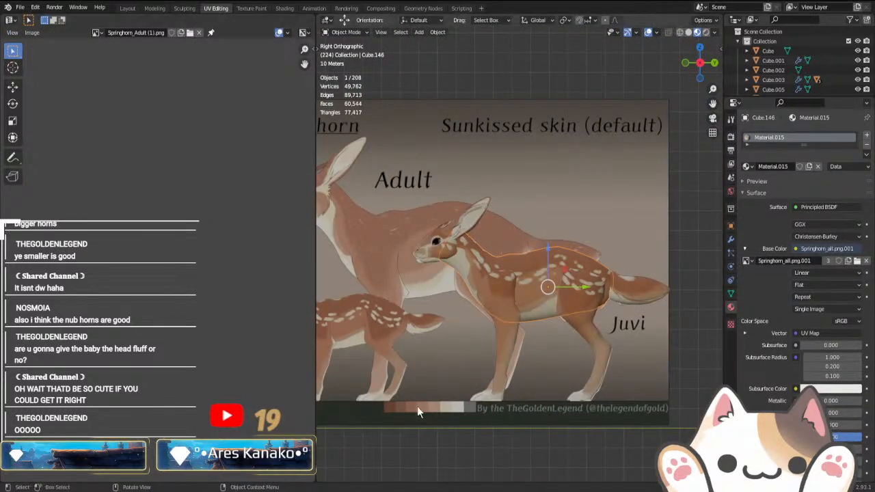
pyautogui.scroll(-5, 418, 412)
pyautogui.keyDown('shift'); pyautogui.moveTo(577, 373); pyautogui.dragTo(526, 374, button='middle'); pyautogui.keyUp('shift')
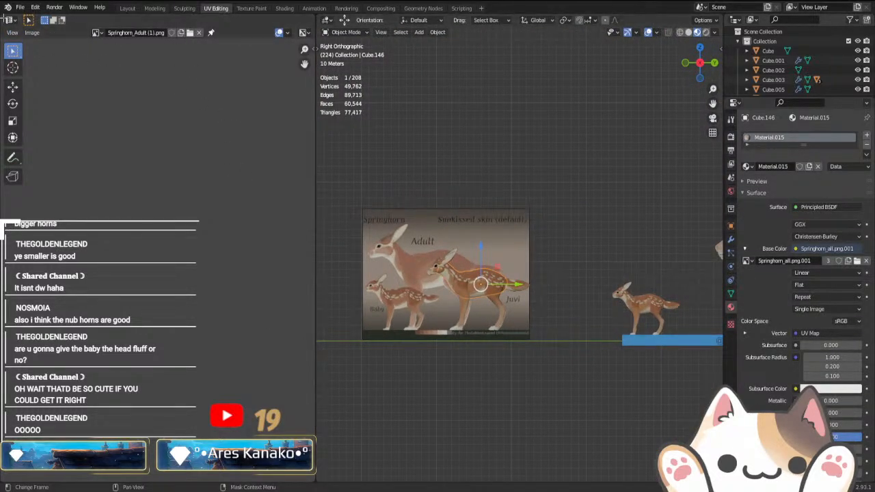
pyautogui.click(97, 33)
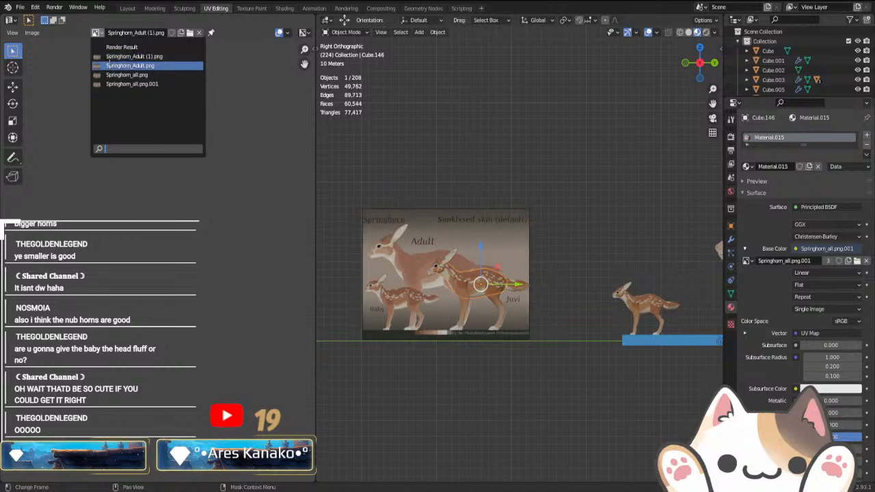
pyautogui.click(117, 75)
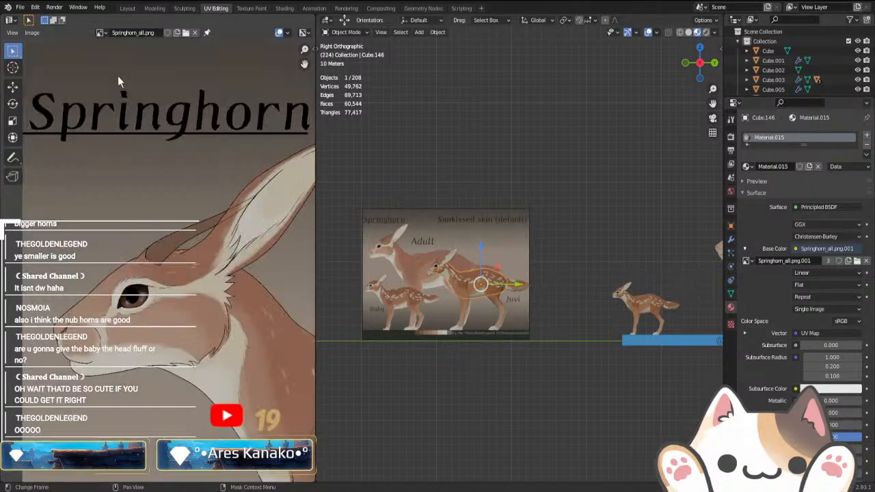
pyautogui.scroll(-4, 162, 369)
pyautogui.scroll(4, 138, 304)
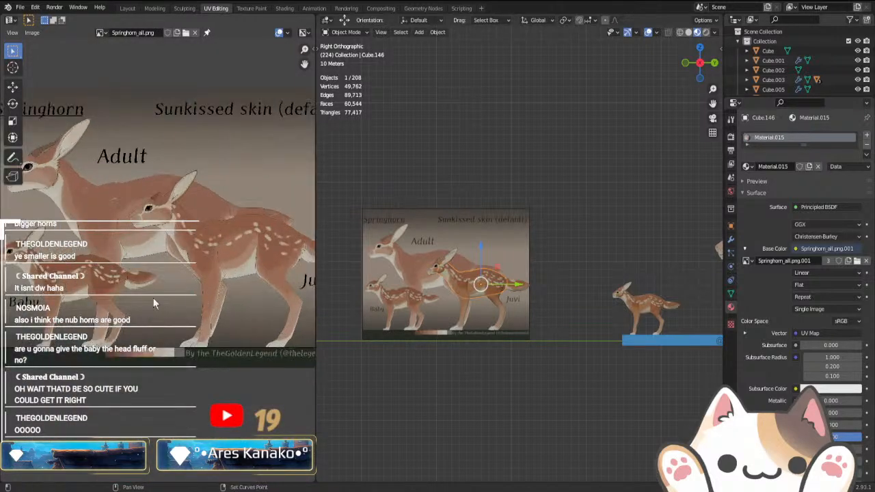
# - Move all of the body's UVs from the Baby drawing to the Juvi drawing and scale them up to its body
pyautogui.press('Tab')
pyautogui.press('a')
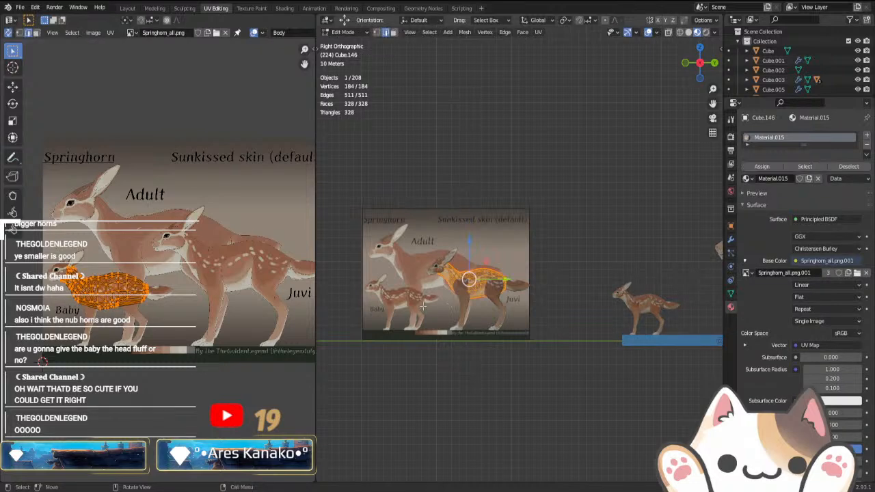
pyautogui.press('g')
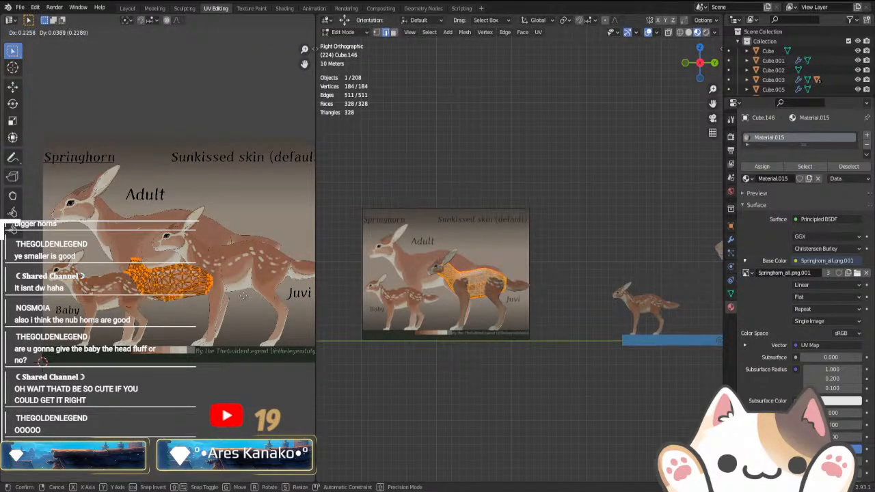
pyautogui.click(59, 297)
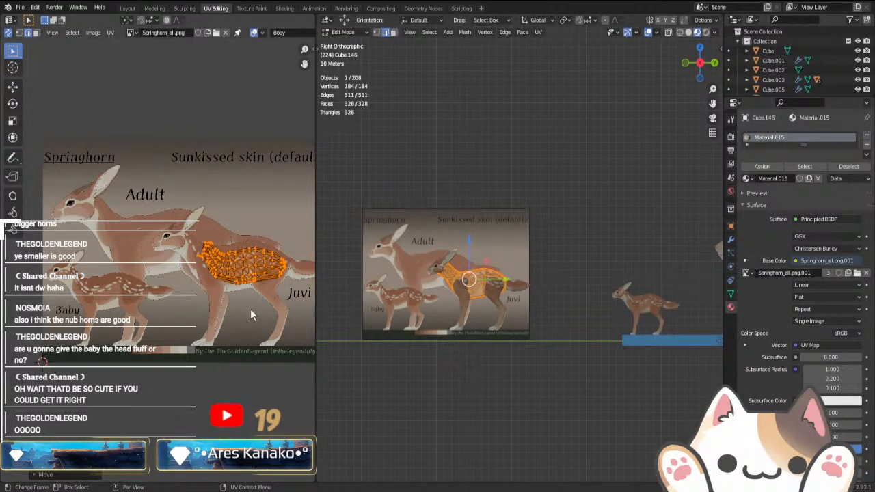
pyautogui.press('s')
pyautogui.click(21, 325)
pyautogui.scroll(3, 89, 353)
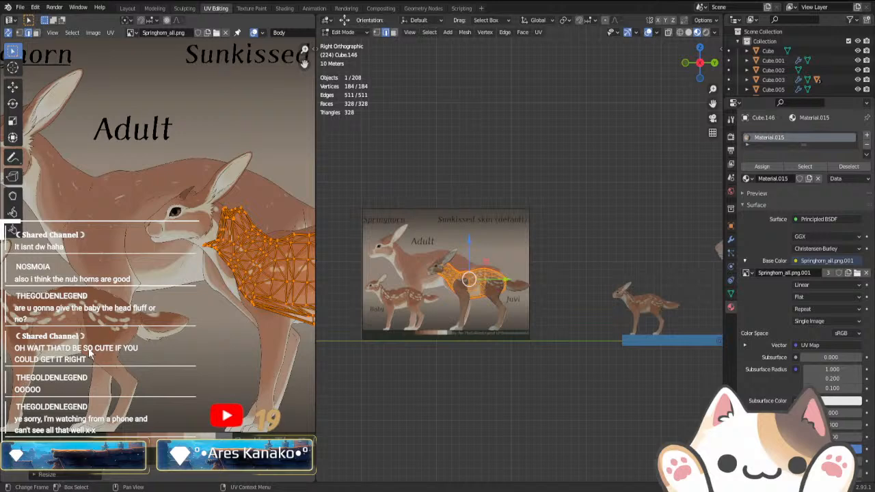
pyautogui.scroll(-2, 236, 373)
pyautogui.press('g')
pyautogui.click(251, 337)
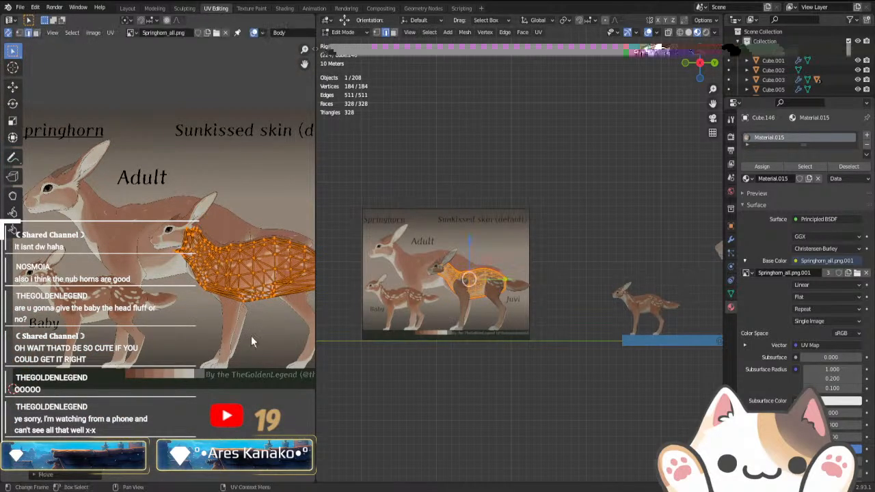
# - Fine-tune the position and scale of the body's UVs so they fit inside the Juvi body outline
pyautogui.moveTo(250, 337); pyautogui.dragTo(200, 363, button='middle')
pyautogui.scroll(3, 205, 367)
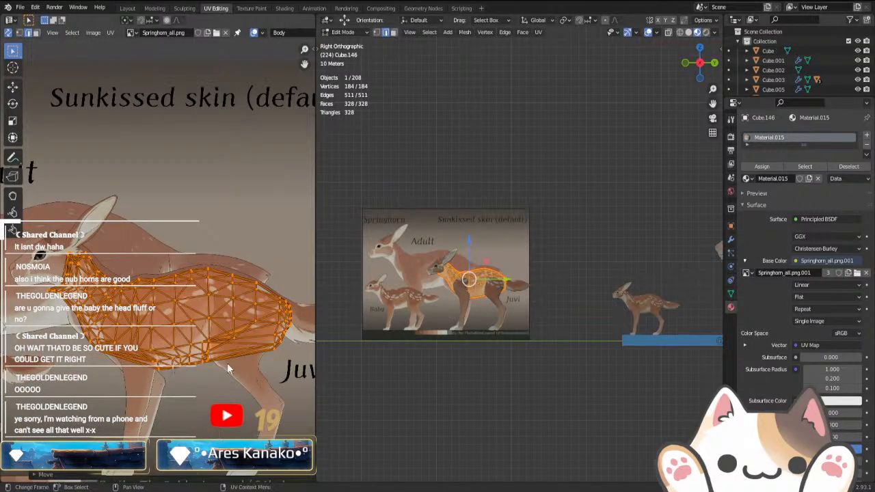
pyautogui.press('g')
pyautogui.click(242, 363)
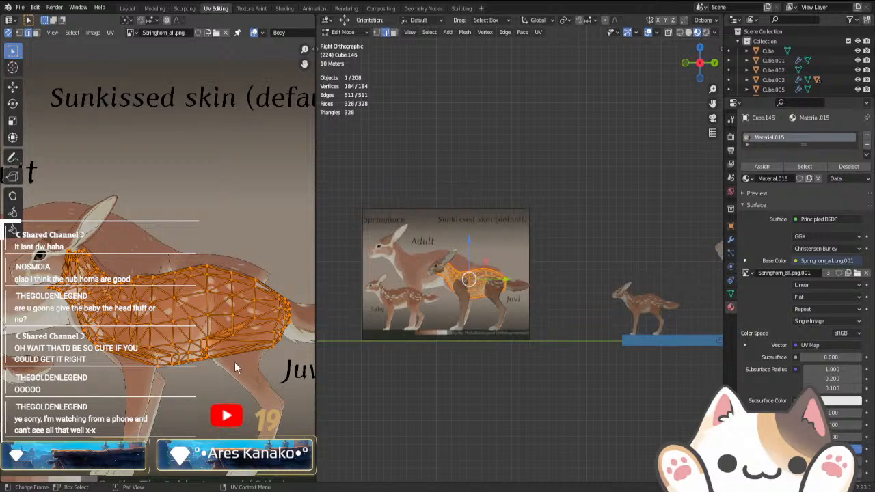
pyautogui.press('s')
pyautogui.click(245, 367)
pyautogui.press('g')
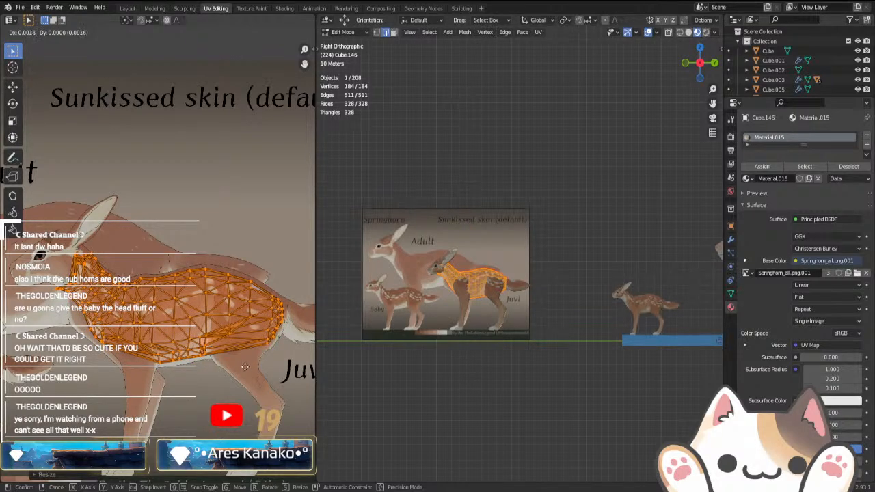
pyautogui.click(229, 371)
pyautogui.press('Tab')
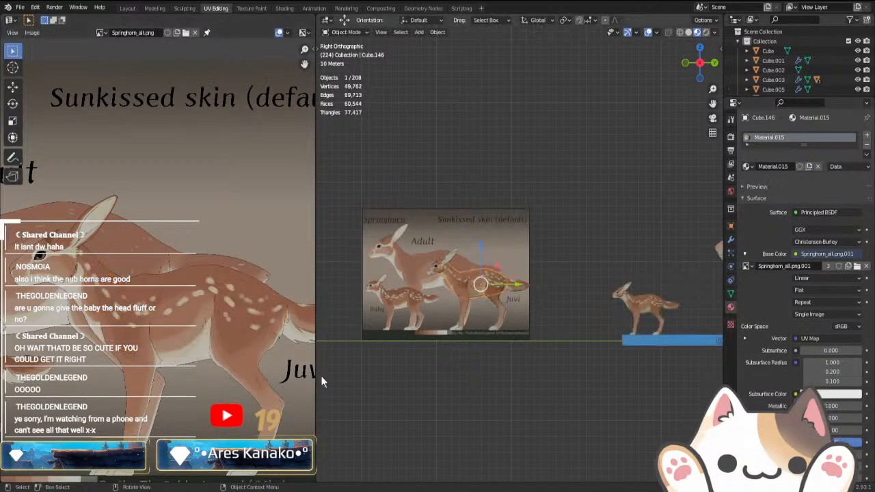
# - Delete the reference sheet image behind the juvenile in the 3D scene
pyautogui.scroll(5, 489, 379)
pyautogui.click(482, 287)
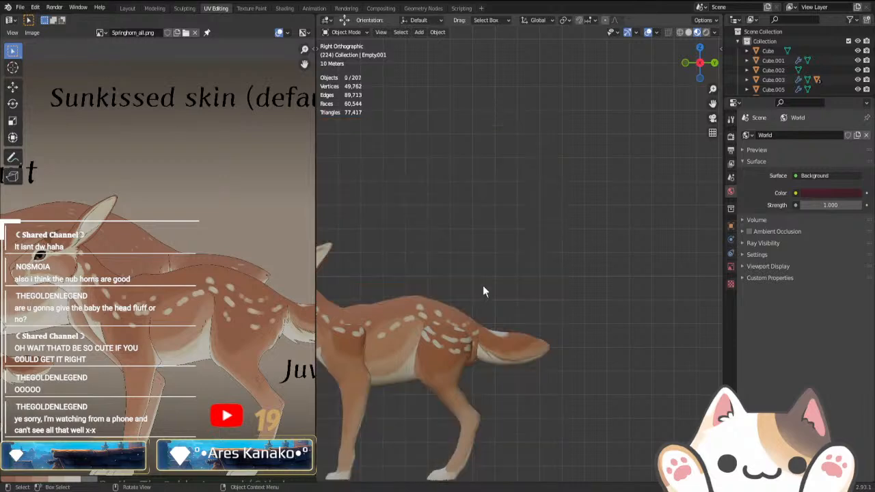
# - Move the body UVs at the back of the neck inward, off the black outline of the Juvi drawing
pyautogui.moveTo(482, 285); pyautogui.dragTo(424, 324, button='middle')
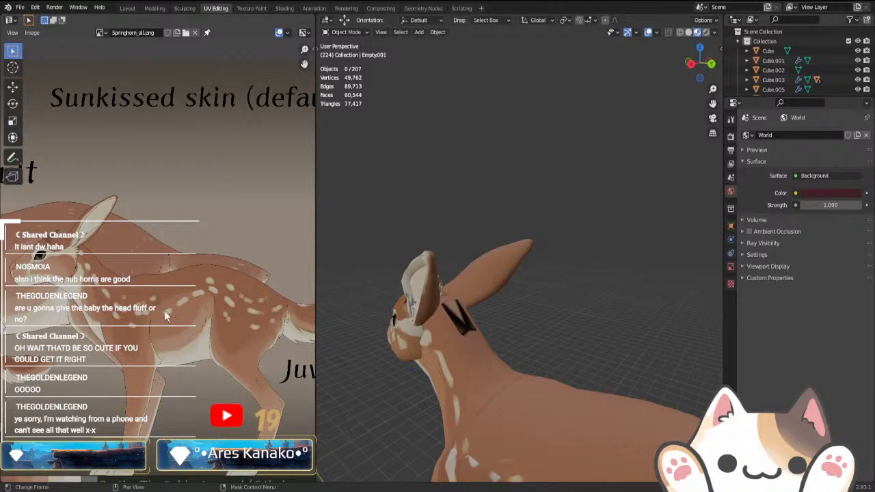
pyautogui.click(445, 356)
pyautogui.press('Tab')
pyautogui.scroll(6, 102, 265)
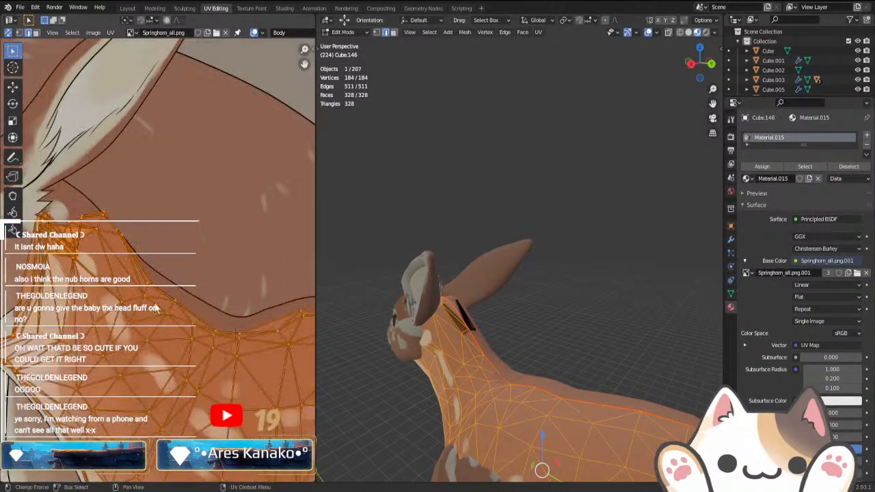
pyautogui.moveTo(156, 308); pyautogui.dragTo(217, 336, button='middle')
pyautogui.moveTo(145, 228); pyautogui.dragTo(210, 287)
pyautogui.press('g')
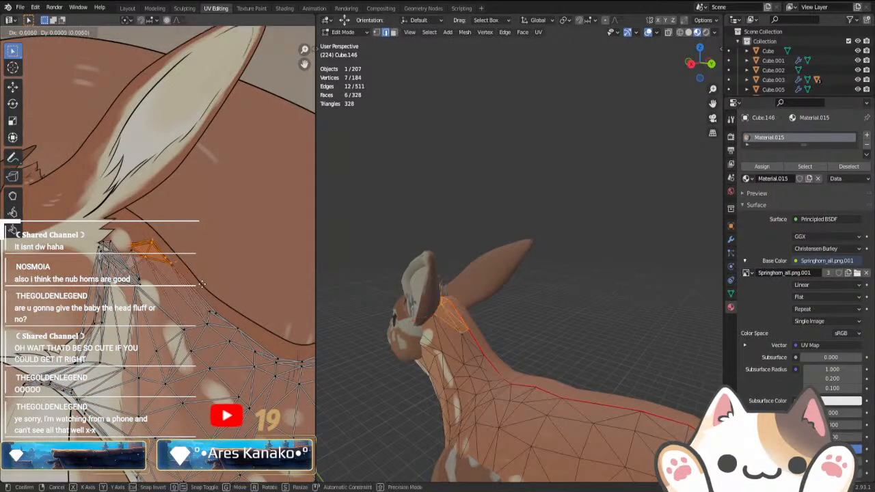
pyautogui.click(208, 284)
pyautogui.scroll(-3, 428, 359)
pyautogui.press('Tab')
# - Move the lower chest UVs of the juvenile's body onto the white fur, clear of the black outline
pyautogui.moveTo(428, 360); pyautogui.dragTo(524, 320, button='middle')
pyautogui.click(478, 366)
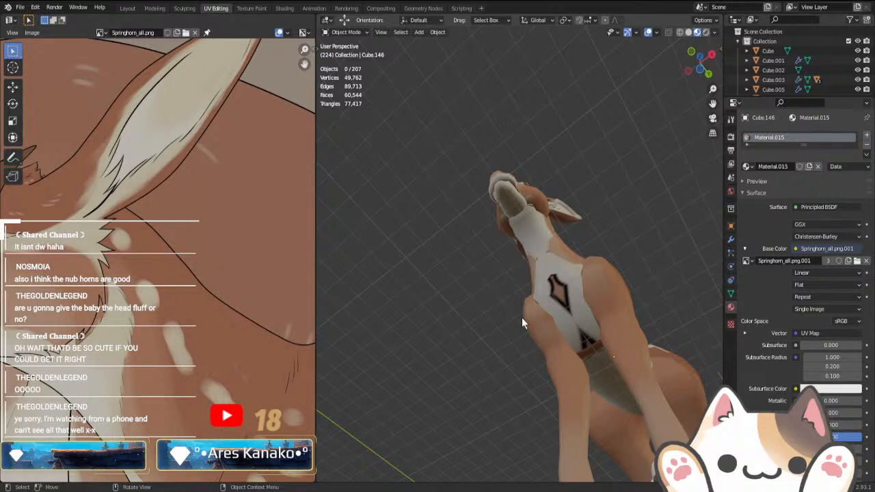
pyautogui.press('Tab')
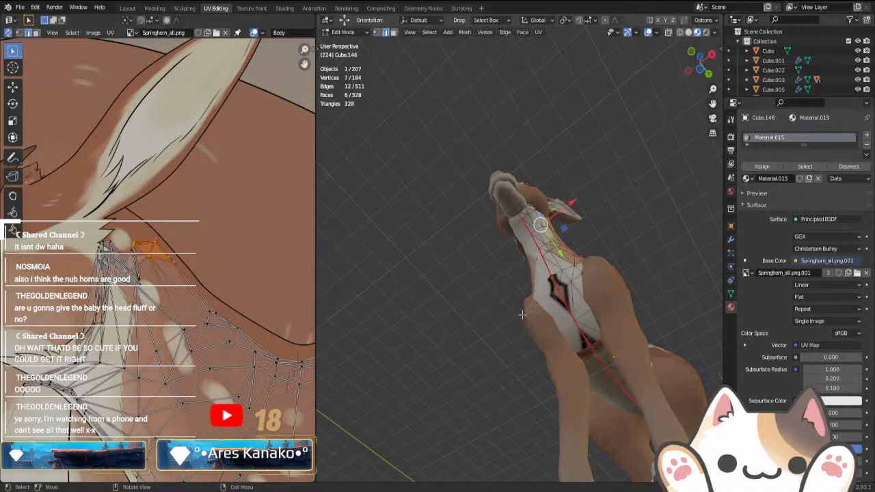
pyautogui.scroll(4, 521, 317)
pyautogui.keyDown('shift'); pyautogui.moveTo(429, 318); pyautogui.dragTo(387, 300, button='middle'); pyautogui.keyUp('shift')
pyautogui.scroll(-2, 189, 436)
pyautogui.moveTo(190, 435); pyautogui.dragTo(196, 314, button='middle')
pyautogui.scroll(3, 142, 353)
pyautogui.moveTo(161, 344); pyautogui.dragTo(190, 382)
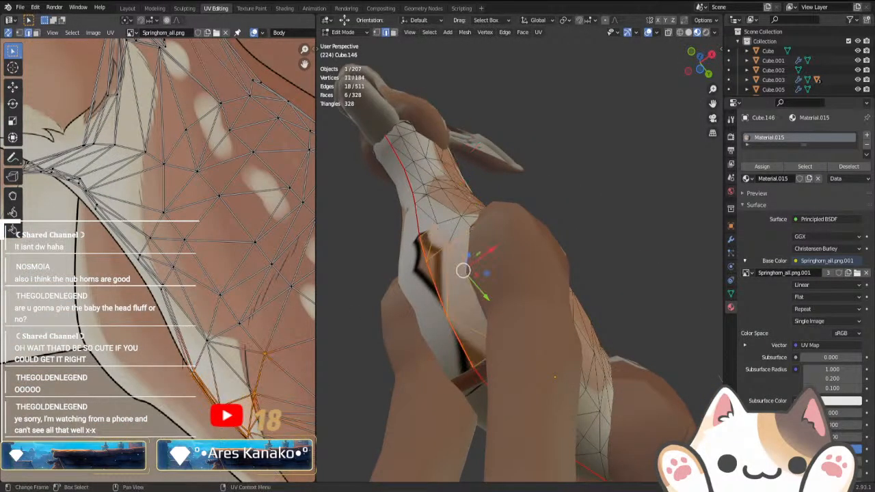
pyautogui.press('g')
pyautogui.click(177, 346)
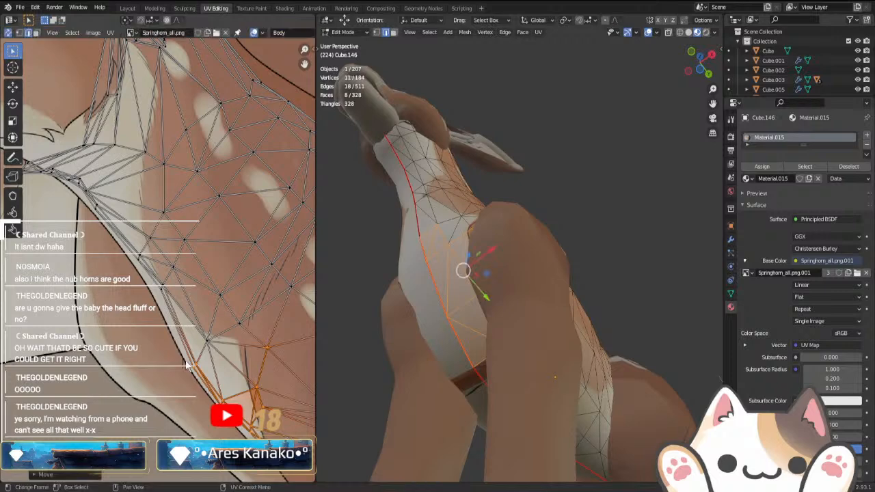
# - Inspect the juvenile's throat and chest from the front and check the neck and lower chest UVs against the Juvi drawing
pyautogui.scroll(-1, 178, 346)
pyautogui.moveTo(24, 159); pyautogui.dragTo(89, 209)
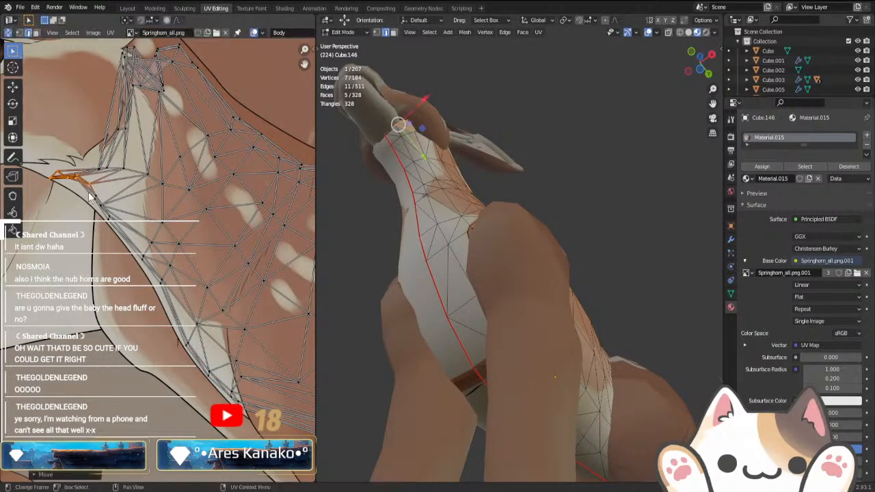
pyautogui.press('Tab')
pyautogui.moveTo(381, 310); pyautogui.dragTo(451, 325, button='middle')
pyautogui.press('Tab')
pyautogui.scroll(-3, 213, 322)
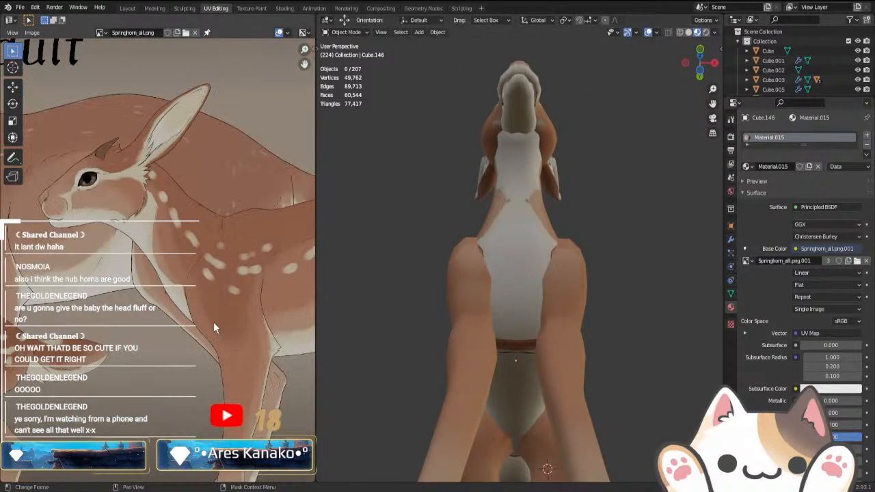
pyautogui.scroll(4, 259, 359)
pyautogui.moveTo(259, 358); pyautogui.dragTo(117, 277, button='middle')
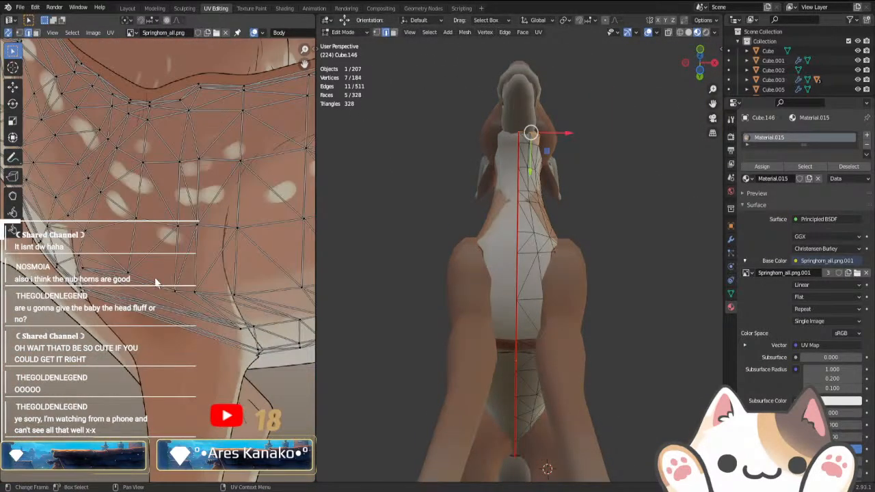
pyautogui.moveTo(154, 280); pyautogui.dragTo(194, 385)
pyautogui.moveTo(143, 294); pyautogui.dragTo(186, 348)
pyautogui.moveTo(139, 321); pyautogui.dragTo(186, 359)
pyautogui.moveTo(140, 308); pyautogui.dragTo(198, 345)
pyautogui.scroll(-3, 190, 359)
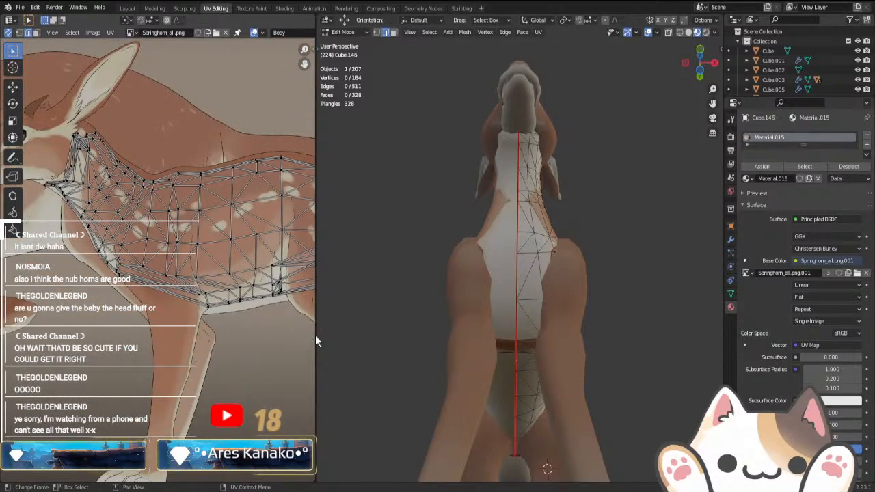
pyautogui.moveTo(424, 335); pyautogui.dragTo(608, 414, button='middle')
pyautogui.press('Tab')
pyautogui.moveTo(542, 370); pyautogui.dragTo(485, 334, button='middle')
# - Project the UVs of the juvenile's whole front leg from the right orthographic view
pyautogui.click(509, 390)
pyautogui.press('Tab')
pyautogui.press('Tab')
pyautogui.scroll(-3, 498, 385)
pyautogui.click(493, 334)
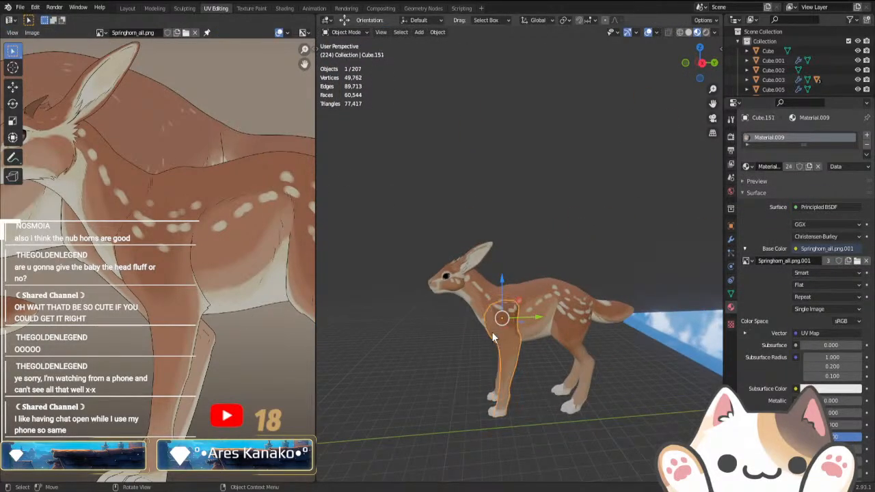
pyautogui.press('KP_3')
pyautogui.press('Tab')
pyautogui.scroll(-5, 190, 334)
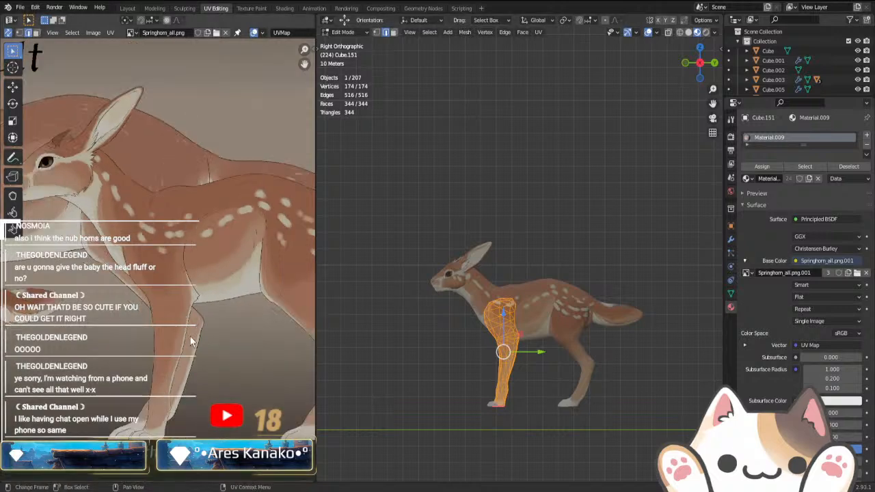
pyautogui.hotkey('ctrl', 'e')
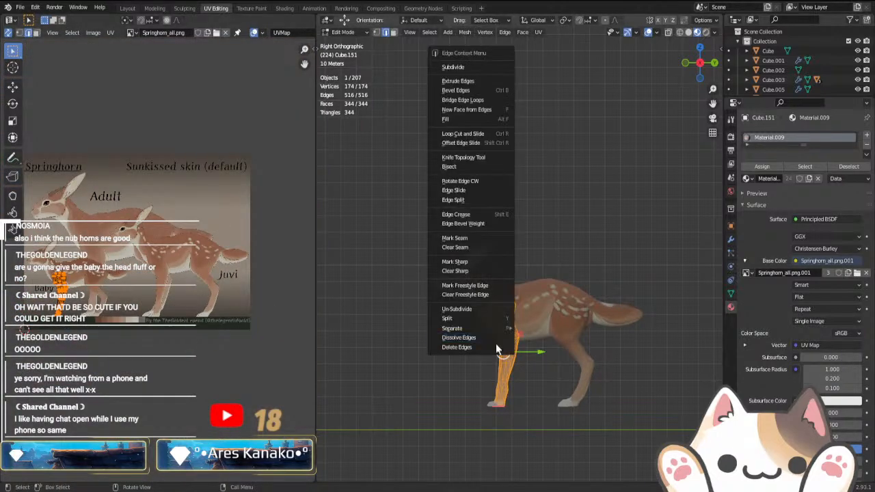
pyautogui.click(468, 268)
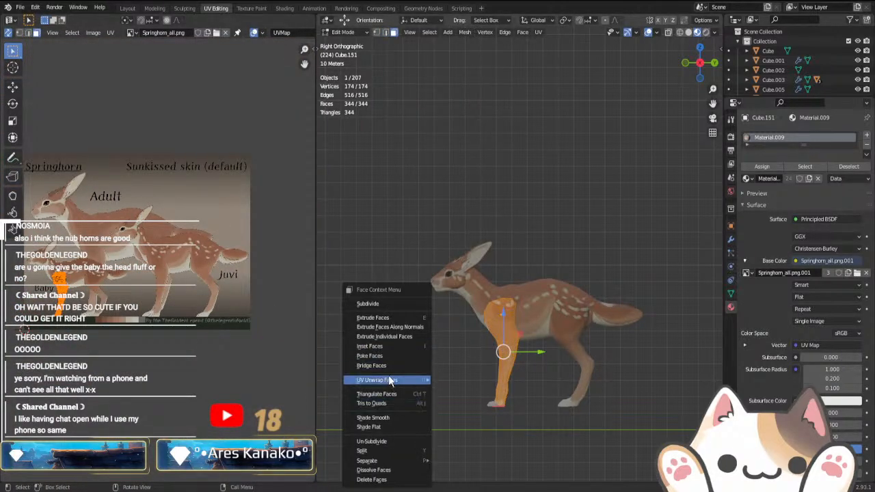
pyautogui.moveTo(390, 380)
pyautogui.click(465, 333)
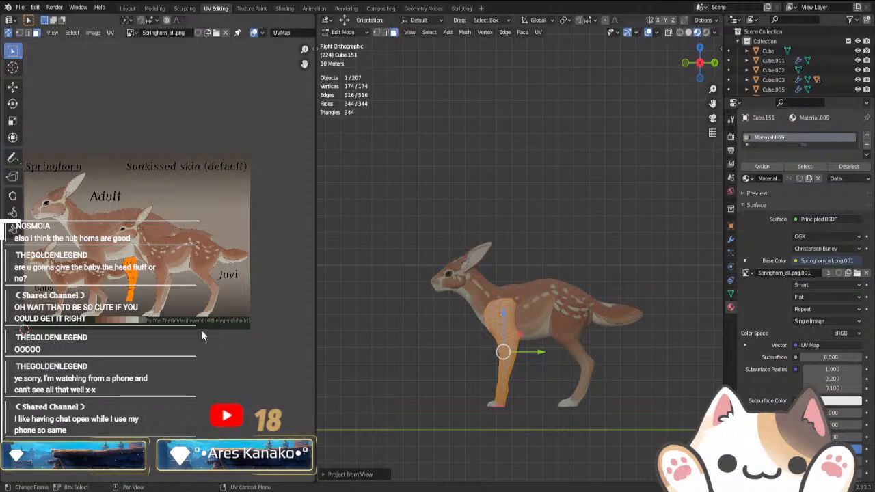
# - Move and enlarge the front leg's UVs to cover the Juvi drawing's front leg, and check the result on the model
pyautogui.press('g')
pyautogui.click(228, 330)
pyautogui.press('s')
pyautogui.click(179, 301)
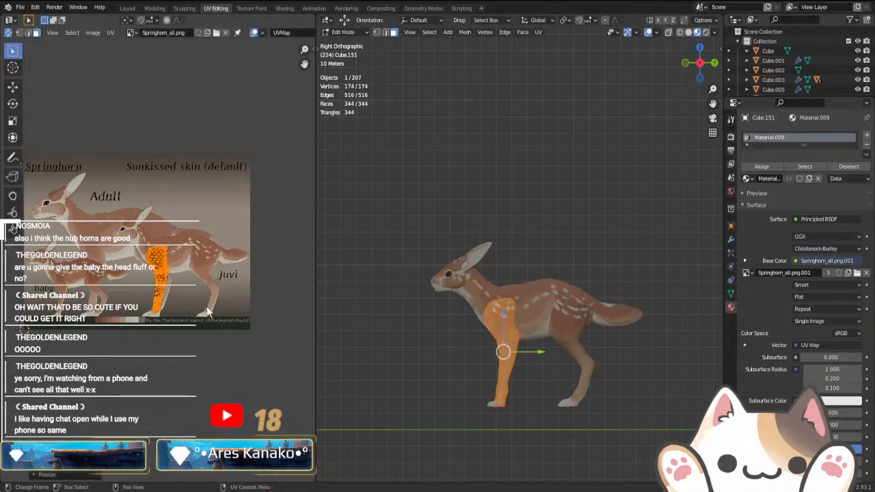
pyautogui.scroll(6, 202, 265)
pyautogui.scroll(2, 204, 272)
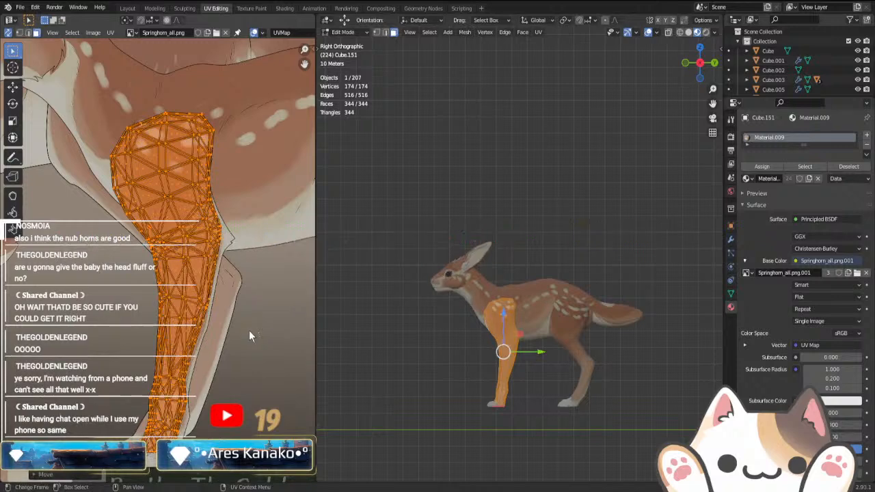
pyautogui.press('s')
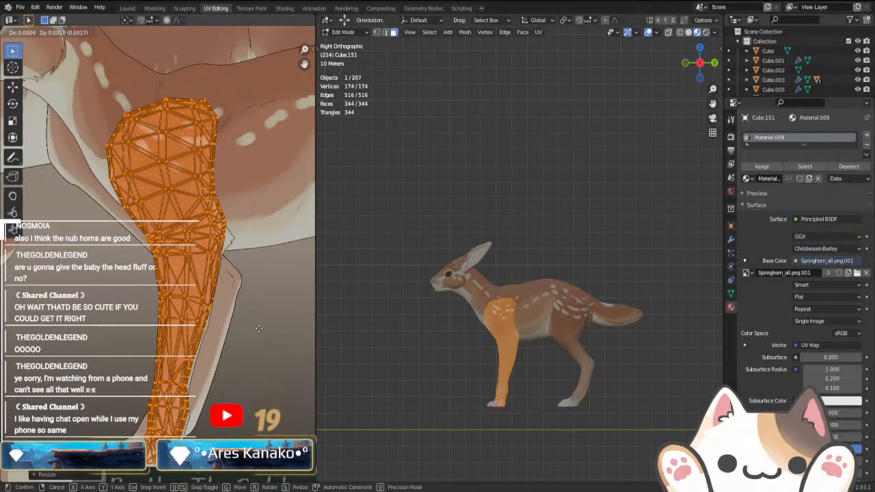
pyautogui.click(254, 330)
pyautogui.press('Tab')
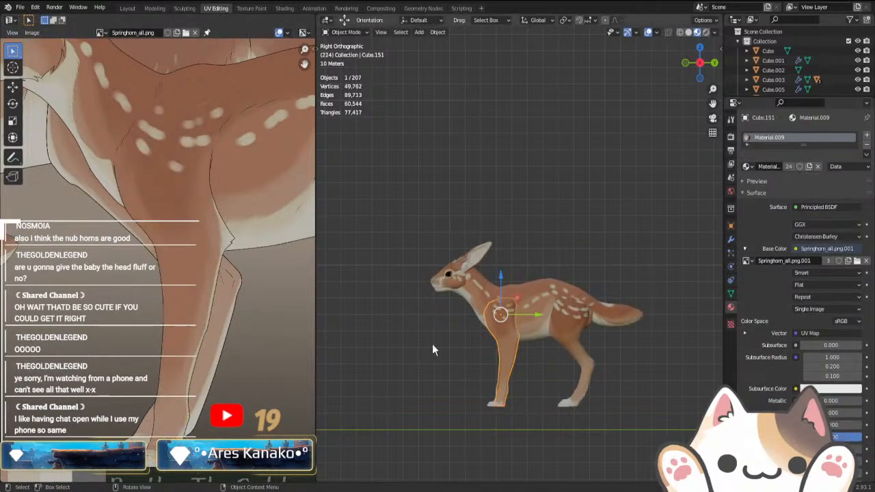
pyautogui.click(509, 396)
pyautogui.moveTo(509, 396); pyautogui.dragTo(607, 400, button='middle')
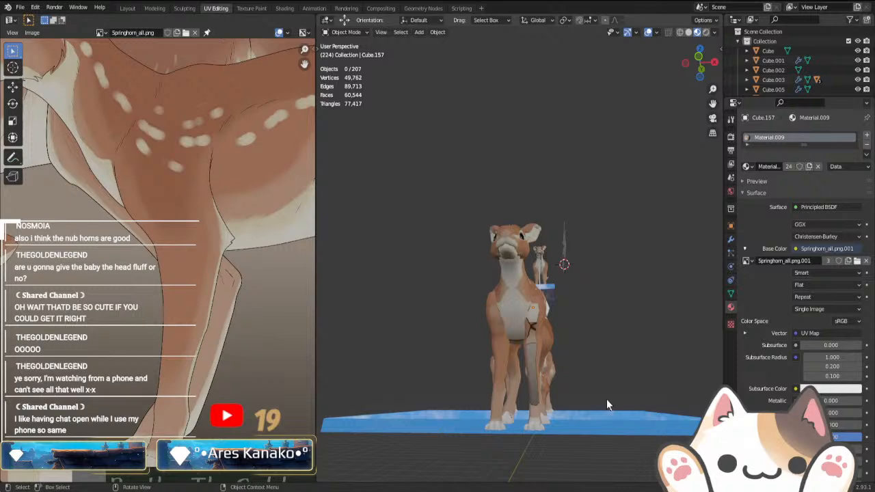
# - Shift and narrow the band of front leg UVs midway down the leg so it fits inside the Juvi leg outline
pyautogui.press('Tab')
pyautogui.press('Tab')
pyautogui.click(531, 334)
pyautogui.press('Tab')
pyautogui.scroll(4, 174, 339)
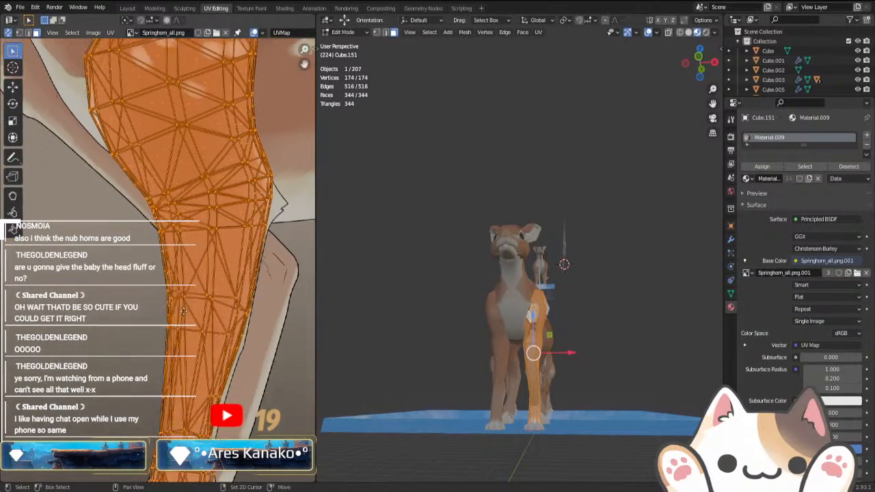
pyautogui.moveTo(168, 338); pyautogui.dragTo(264, 287)
pyautogui.press('g')
pyautogui.click(287, 353)
pyautogui.press('a')
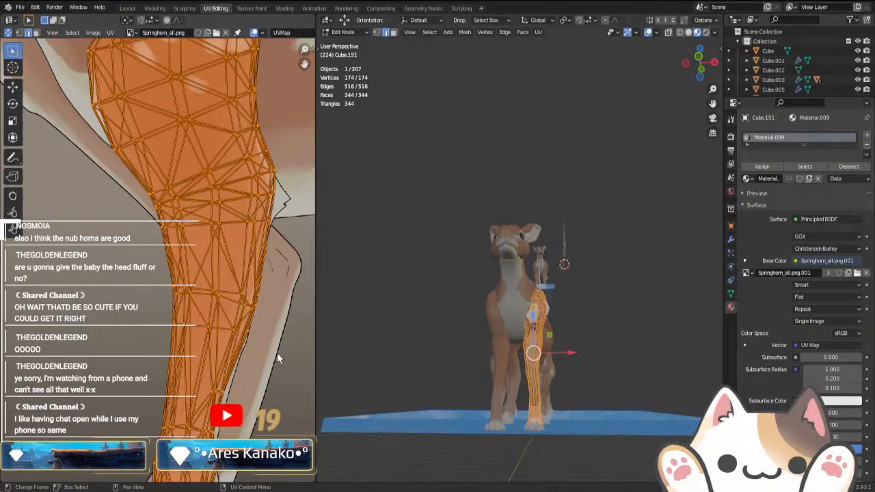
pyautogui.hotkey('ctrl', 'z')
pyautogui.press('s')
pyautogui.click(268, 344)
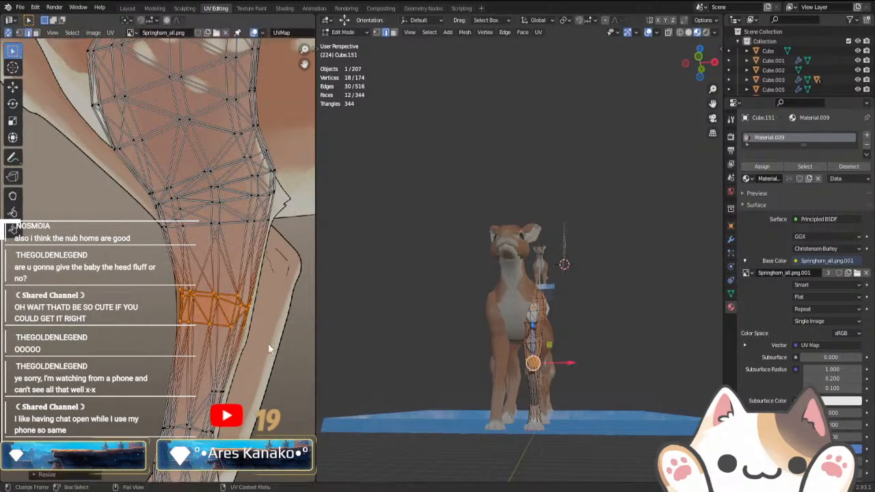
# - Narrow the band of front leg UVs just above the ankle to fit inside the drawn lower leg
pyautogui.moveTo(145, 361); pyautogui.dragTo(225, 438)
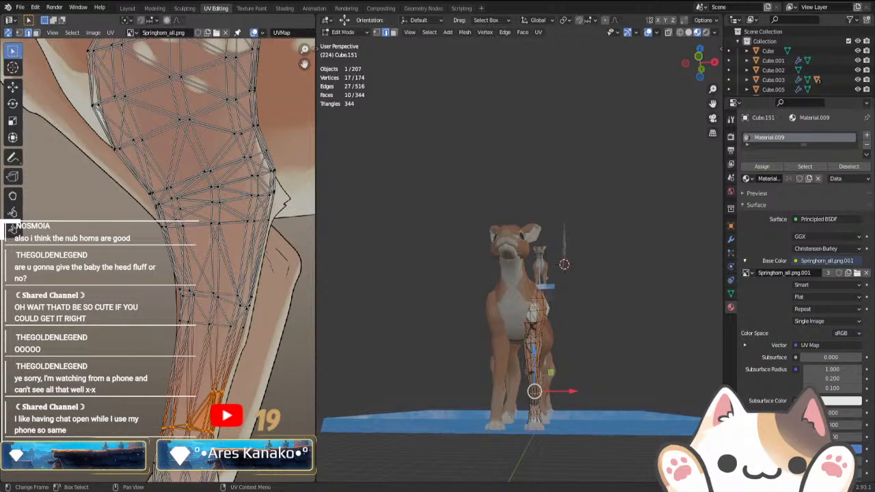
pyautogui.press('s')
pyautogui.click(235, 435)
# - Narrow the ankle row of front leg UVs and shift it inward, clear of the black outline of the Juvi leg
pyautogui.moveTo(236, 435); pyautogui.dragTo(281, 307, button='middle')
pyautogui.scroll(2, 266, 352)
pyautogui.moveTo(266, 352); pyautogui.dragTo(252, 358, button='middle')
pyautogui.moveTo(135, 294); pyautogui.dragTo(278, 360)
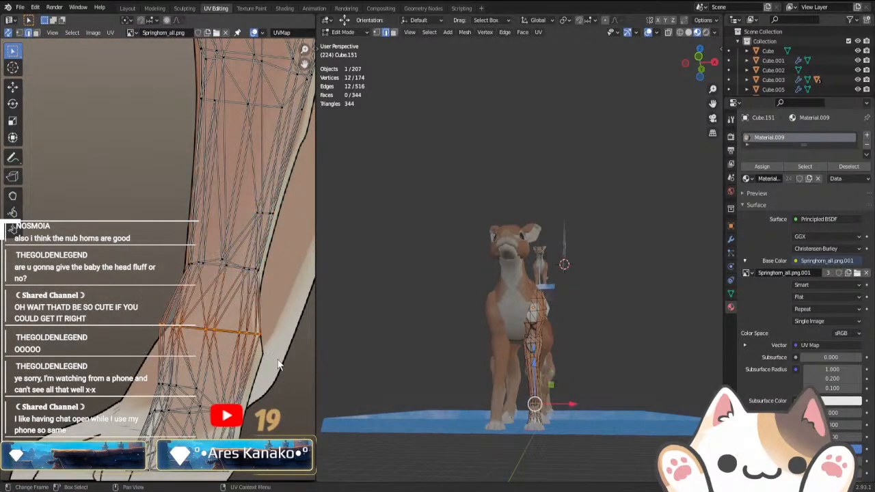
pyautogui.press('g')
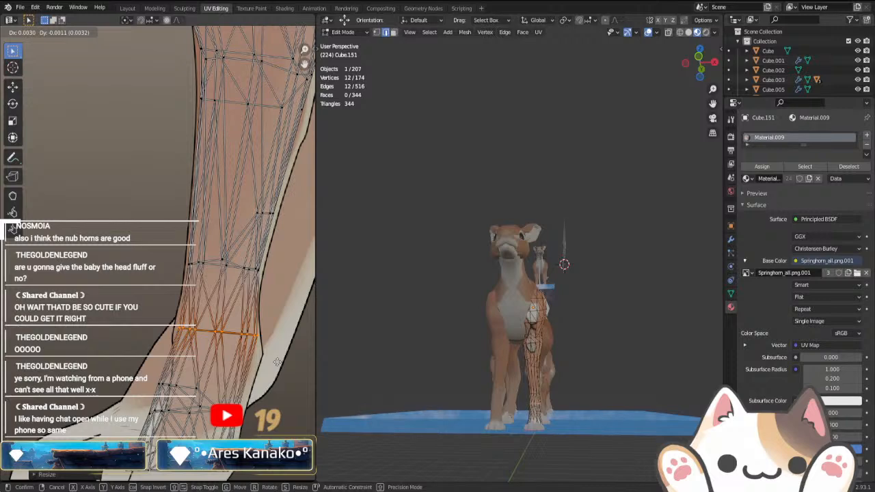
pyautogui.click(277, 363)
pyautogui.press('a')
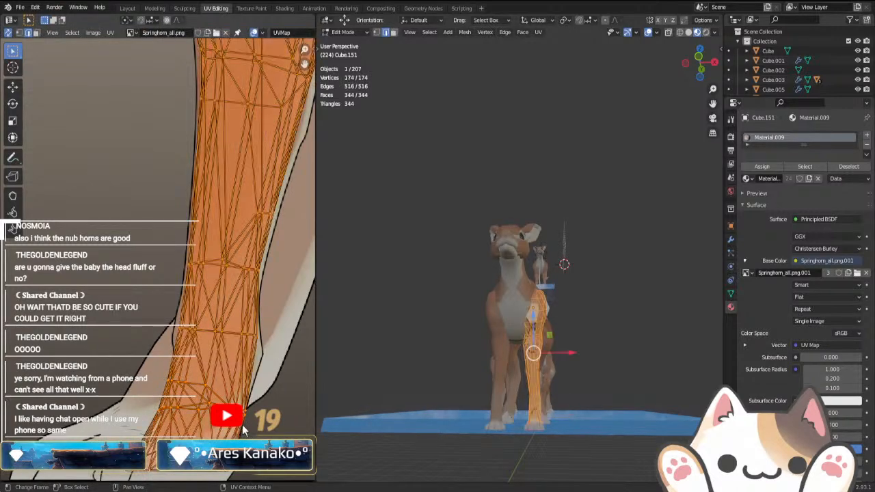
# - Scale and move the ankle UV vertices of the front leg to match the painted ankle, then clear the selection
pyautogui.hotkey('ctrl', 'z')
pyautogui.press('s')
pyautogui.click(271, 423)
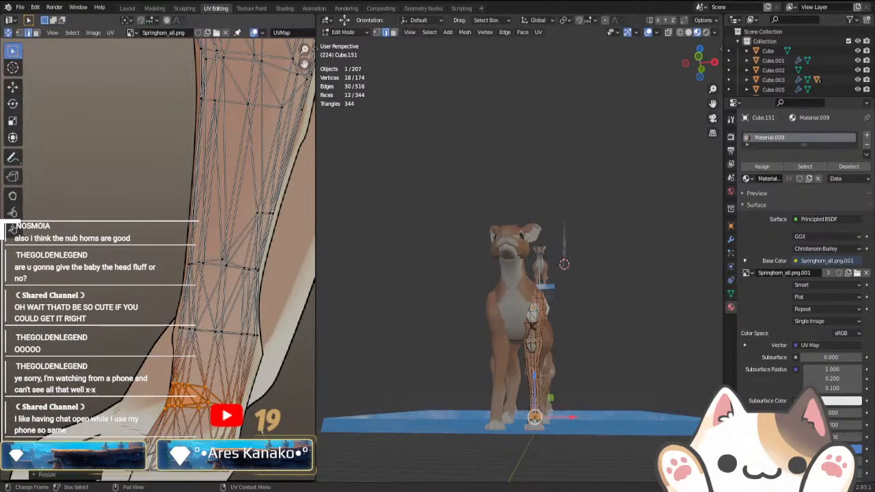
pyautogui.press('g')
pyautogui.click(146, 445)
pyautogui.hotkey('alt', 'a')
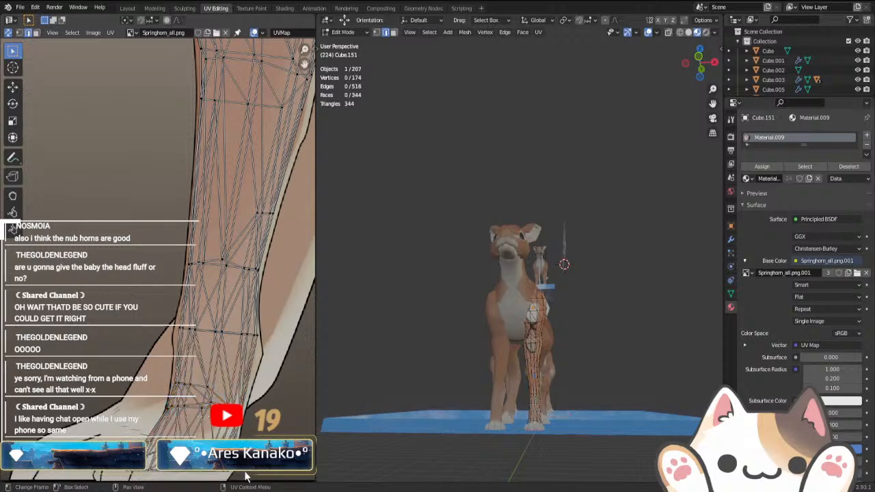
# - Select the foot's lowest UV vertices and scale them narrower to fit the painted foot
pyautogui.scroll(-1, 154, 465)
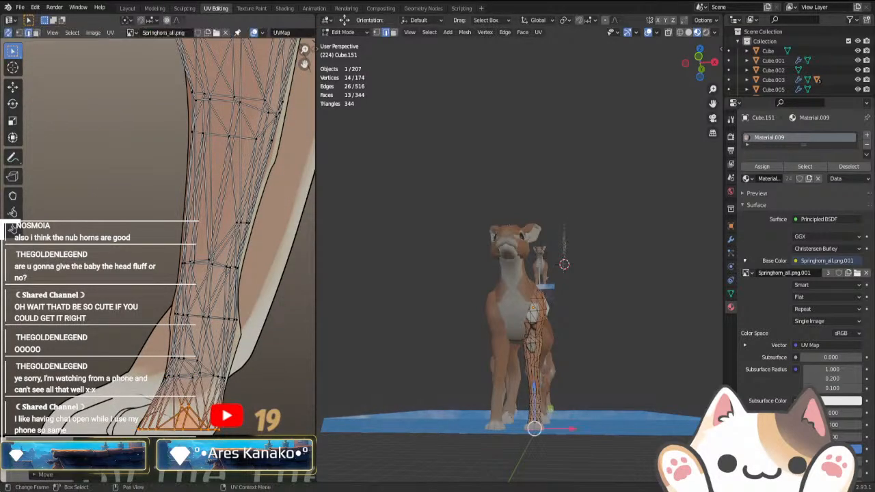
pyautogui.press('a')
pyautogui.moveTo(130, 465); pyautogui.dragTo(243, 405)
pyautogui.press('s')
pyautogui.click(235, 436)
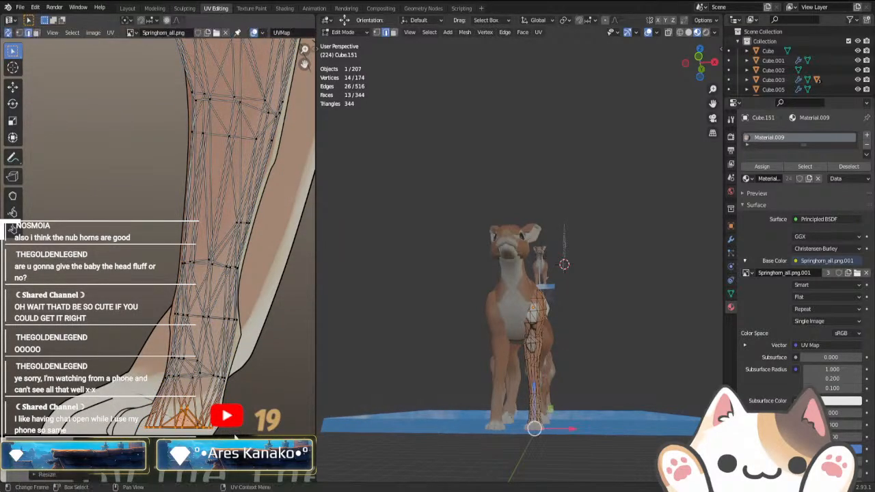
# - Move the bottom and front UV vertices of the foot inside the painted foot outline
pyautogui.moveTo(188, 453); pyautogui.dragTo(199, 444)
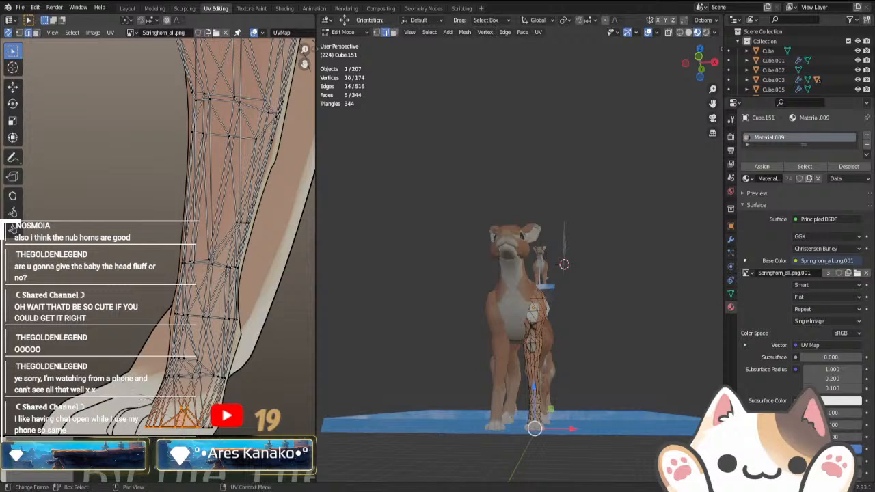
pyautogui.press('g')
pyautogui.click(179, 410)
pyautogui.moveTo(141, 421); pyautogui.dragTo(174, 432)
pyautogui.press('g')
pyautogui.click(176, 417)
pyautogui.click(186, 436)
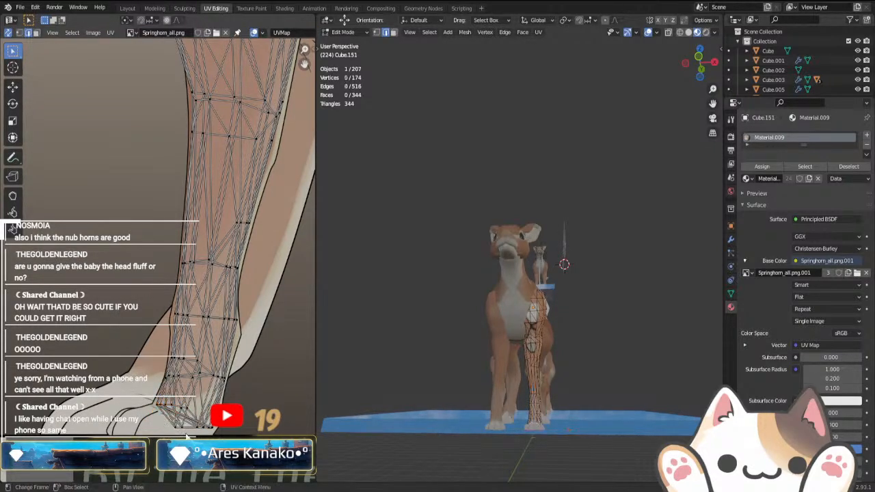
# - Select two inner edges of the foot's UVs and shift them to even out the layout
pyautogui.click(178, 414)
pyautogui.keyDown('shift'); pyautogui.click(183, 426); pyautogui.keyUp('shift')
pyautogui.press('g')
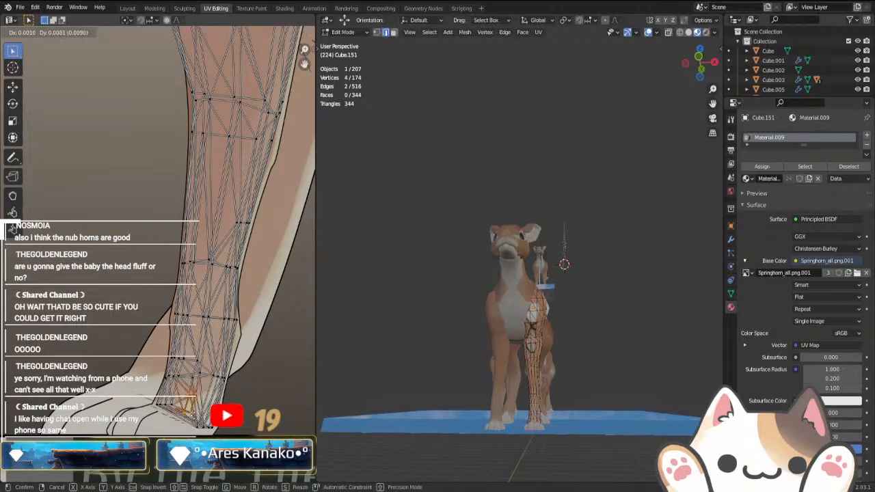
pyautogui.click(194, 417)
# - Leave Edit Mode and examine the texture on the fawn model from behind
pyautogui.press('Tab')
pyautogui.click(449, 425)
pyautogui.moveTo(448, 426); pyautogui.dragTo(427, 449, button='middle')
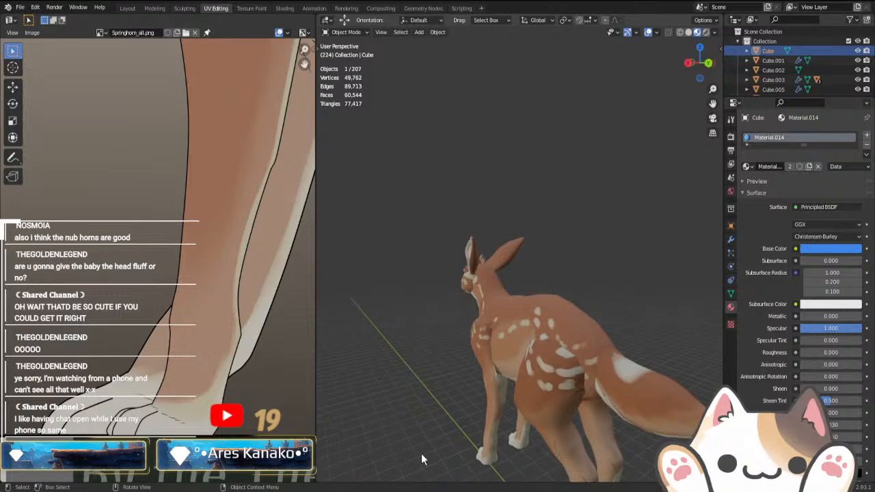
pyautogui.scroll(-3, 247, 394)
pyautogui.moveTo(230, 228); pyautogui.dragTo(243, 330, button='middle')
pyautogui.press('Tab')
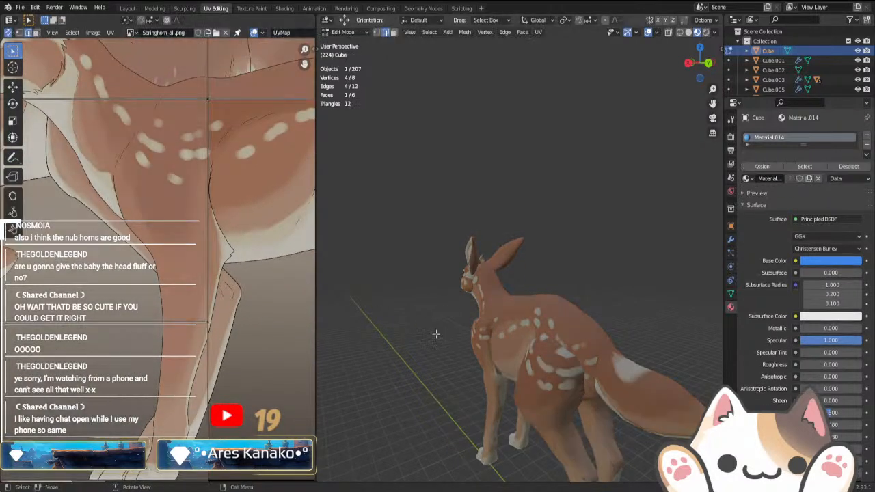
pyautogui.press('Tab')
# - Select the fawn's retextured front leg again and reopen it in Edit Mode with its UVs shown
pyautogui.click(517, 351)
pyautogui.press('Tab')
pyautogui.press('Tab')
pyautogui.click(482, 357)
pyautogui.press('Tab')
pyautogui.moveTo(432, 376); pyautogui.dragTo(460, 397, button='middle')
pyautogui.press('Tab')
pyautogui.press('Tab')
# - Move the UV vertices at the elbow and along the shoulder's rear edge inward, inside the painted leg outline
pyautogui.scroll(3, 222, 280)
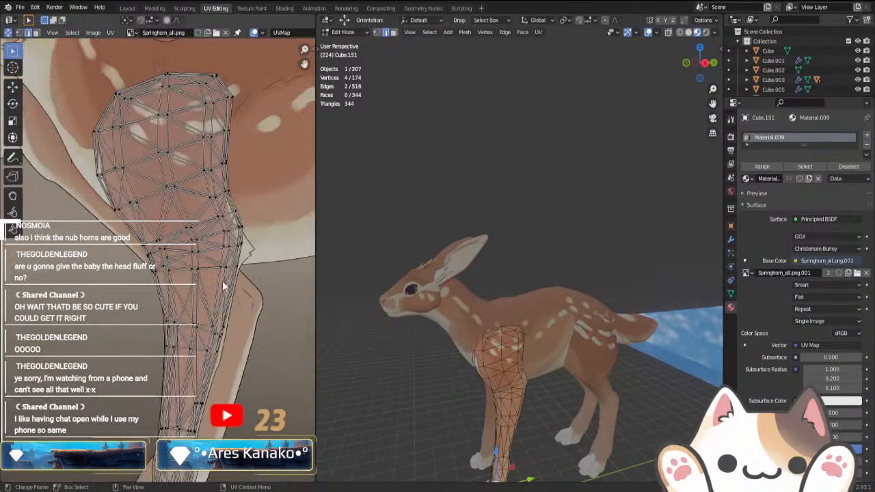
pyautogui.scroll(2, 203, 199)
pyautogui.moveTo(261, 282); pyautogui.dragTo(251, 279)
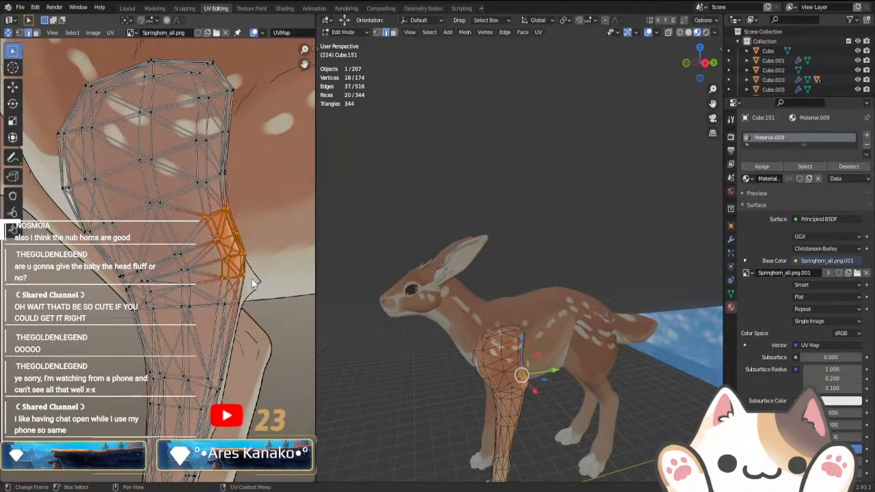
pyautogui.moveTo(250, 202); pyautogui.dragTo(253, 212)
pyautogui.press('g')
pyautogui.click(243, 209)
pyautogui.moveTo(239, 164); pyautogui.dragTo(269, 162)
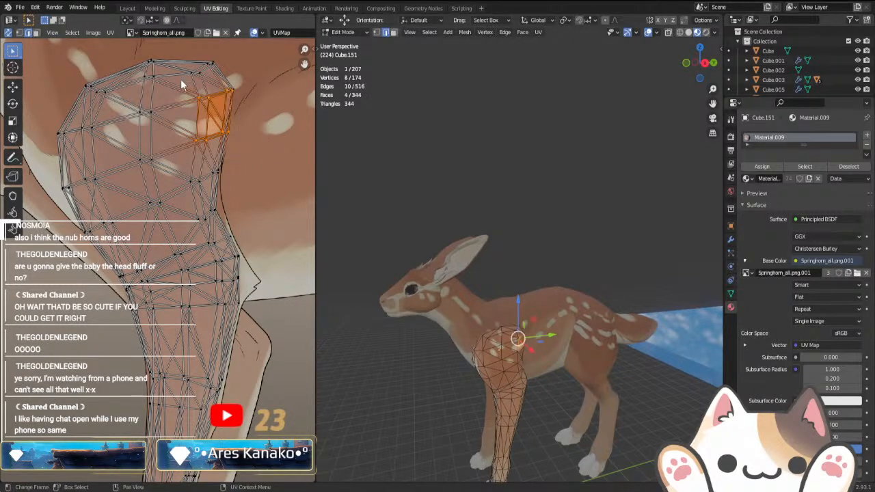
pyautogui.press('g')
pyautogui.click(255, 159)
# - Move the UV vertices along the front of the upper leg, below the chest, inside the painted outline
pyautogui.moveTo(65, 211); pyautogui.dragTo(173, 335)
pyautogui.press('g')
pyautogui.click(139, 257)
pyautogui.press('g')
pyautogui.click(180, 310)
pyautogui.press('g')
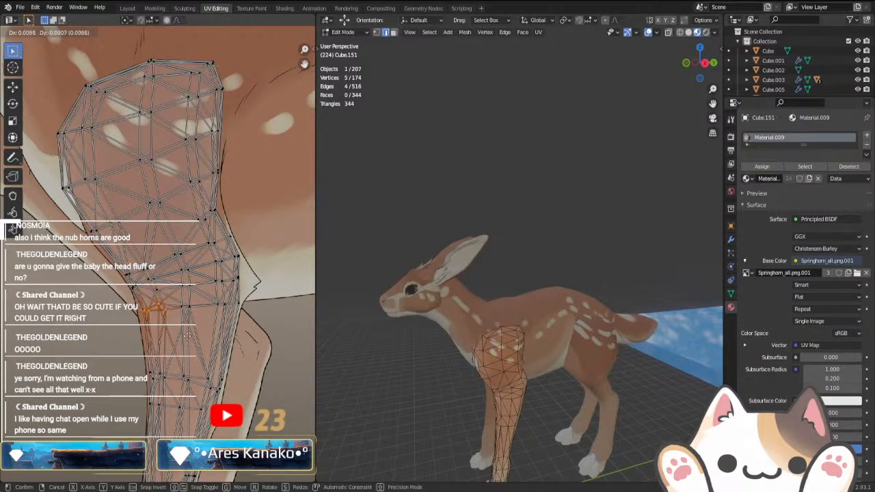
pyautogui.click(180, 335)
# - Move the two UV vertex rows on the shoulder's front edge inward to follow the painted shoulder
pyautogui.moveTo(65, 165); pyautogui.dragTo(110, 197)
pyautogui.press('g')
pyautogui.click(125, 205)
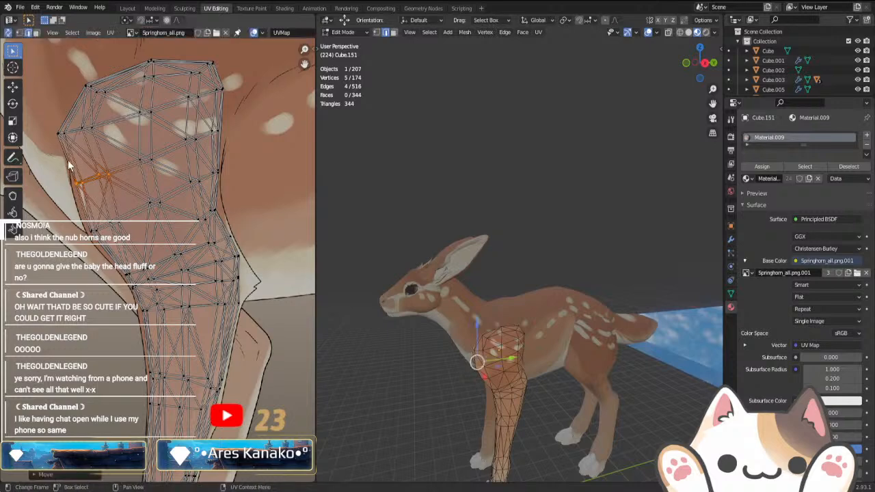
pyautogui.moveTo(47, 114); pyautogui.dragTo(106, 148)
pyautogui.press('g')
pyautogui.click(127, 149)
# - Reposition the UV vertices at the shoulder's upper front corner and along its top rear edge
pyautogui.moveTo(53, 51); pyautogui.dragTo(114, 102)
pyautogui.press('g')
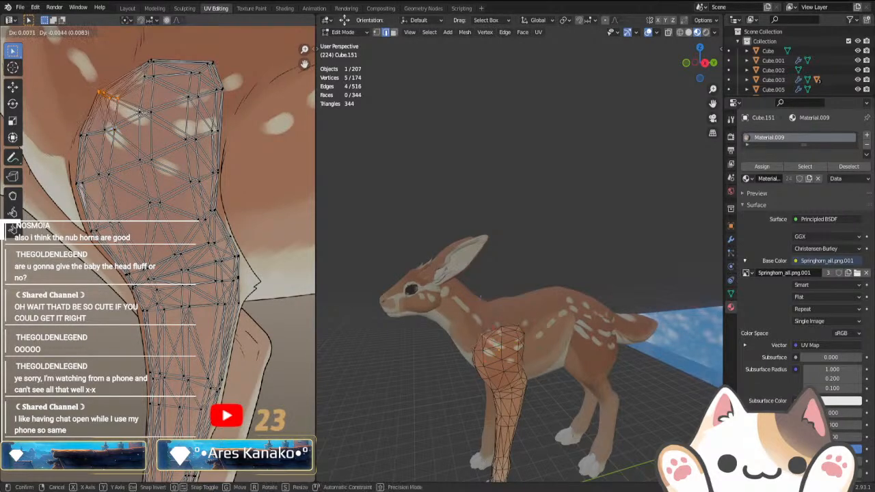
pyautogui.click(140, 111)
pyautogui.press('g')
pyautogui.click(141, 90)
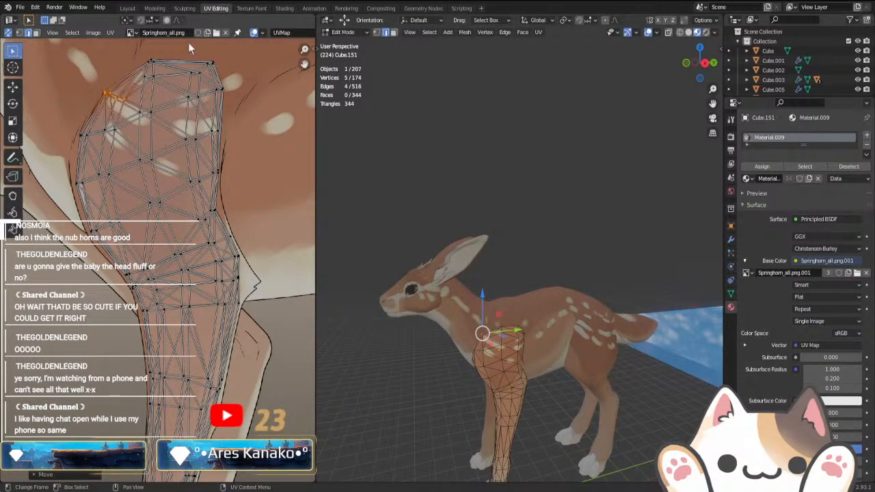
pyautogui.moveTo(190, 49); pyautogui.dragTo(231, 106)
pyautogui.press('g')
pyautogui.click(234, 110)
# - Finish editing this leg and open the front leg on the fawn's opposite side in Edit Mode
pyautogui.press('Tab')
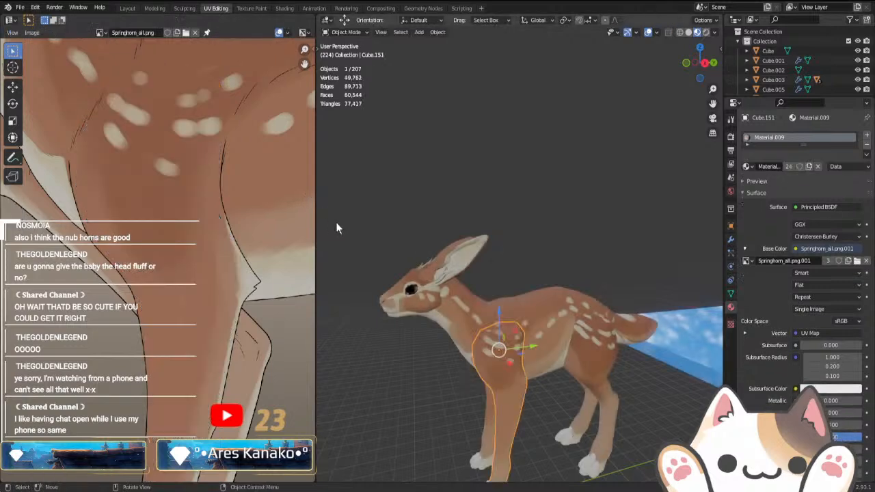
pyautogui.click(462, 183)
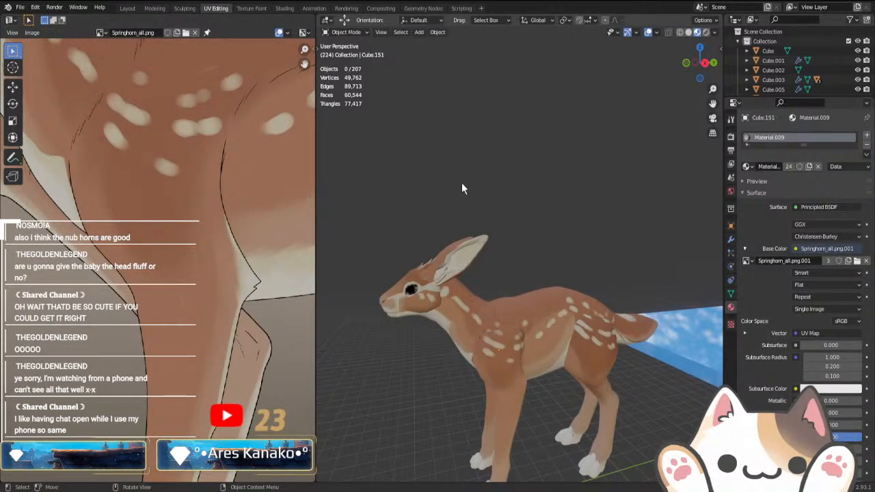
pyautogui.moveTo(567, 376)
pyautogui.mouseDown(button='middle')
pyautogui.moveTo(567, 451)
pyautogui.moveTo(447, 419)
pyautogui.moveTo(549, 432)
pyautogui.moveTo(647, 380)
pyautogui.moveTo(558, 385)
pyautogui.mouseUp(button='middle')
pyautogui.click(558, 384)
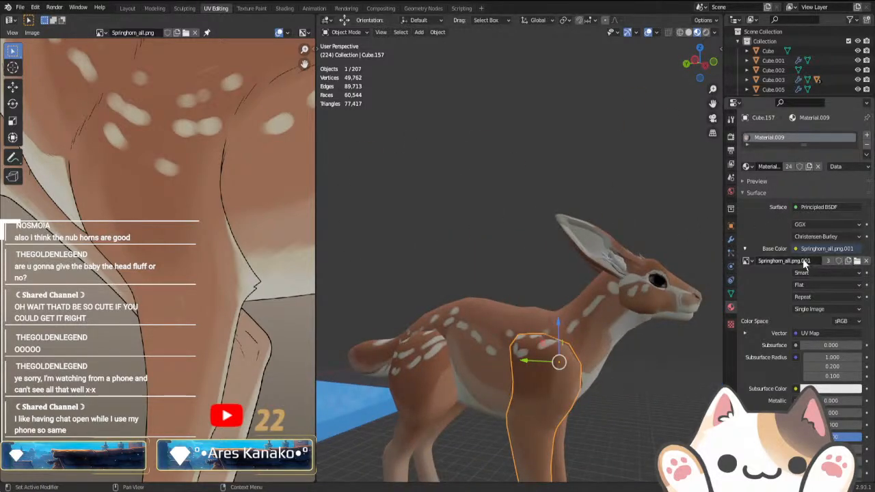
pyautogui.press('Tab')
# - Unwrap all the leg's faces with Project from View, using the right orthographic view
pyautogui.scroll(-3, 554, 358)
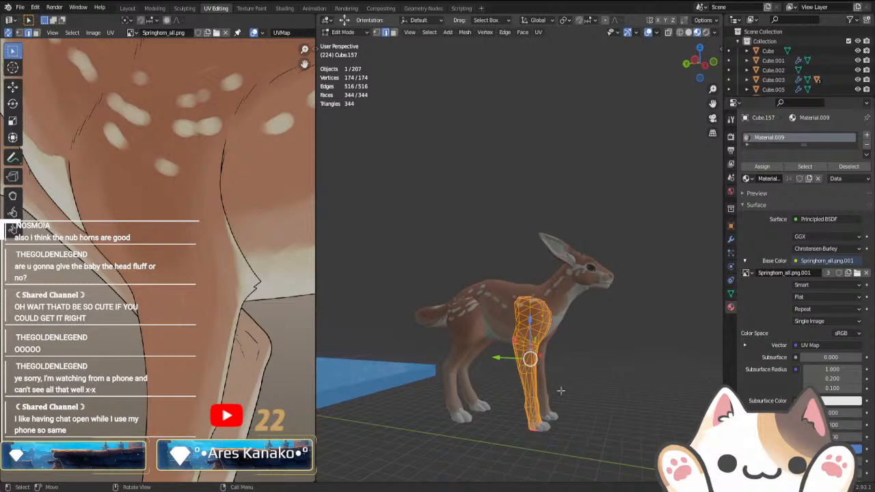
pyautogui.scroll(-3, 559, 389)
pyautogui.press('KP_3')
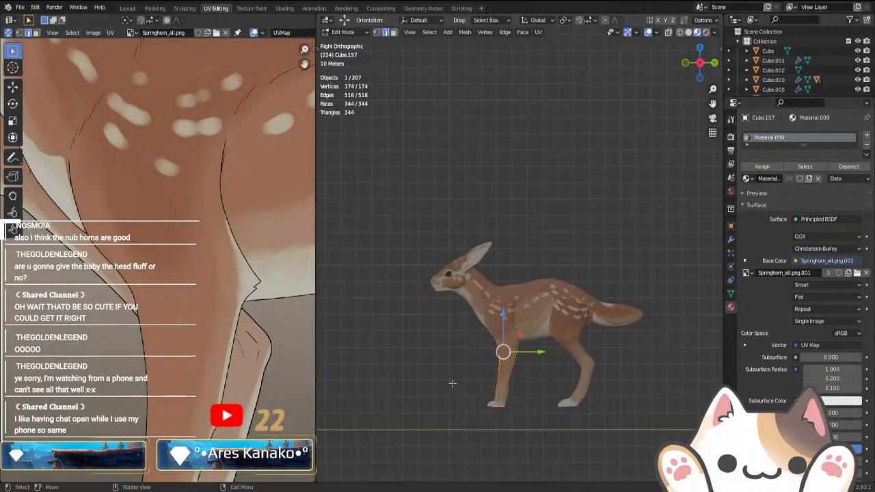
pyautogui.rightClick(451, 388)
pyautogui.press('Escape')
pyautogui.press('3')
pyautogui.rightClick(519, 390)
pyautogui.moveTo(540, 380)
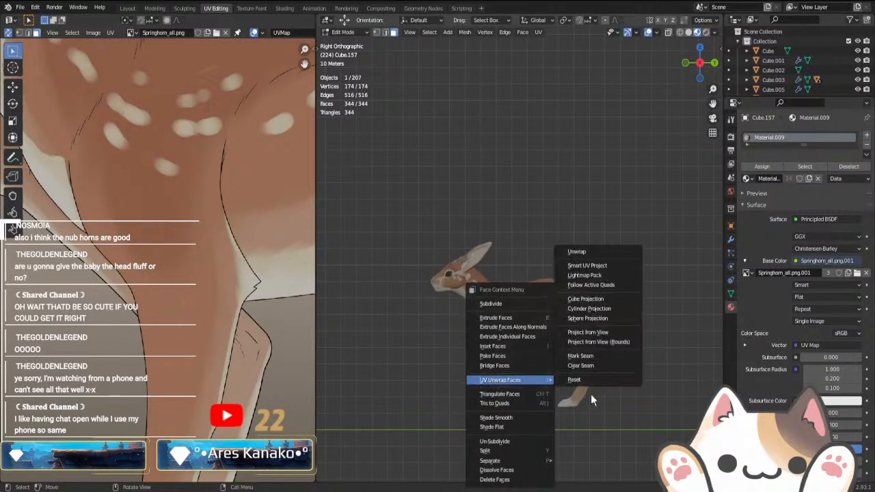
pyautogui.click(582, 342)
# - Scale up the projected leg UVs and move them over the juvenile's painted front leg
pyautogui.scroll(-4, 265, 376)
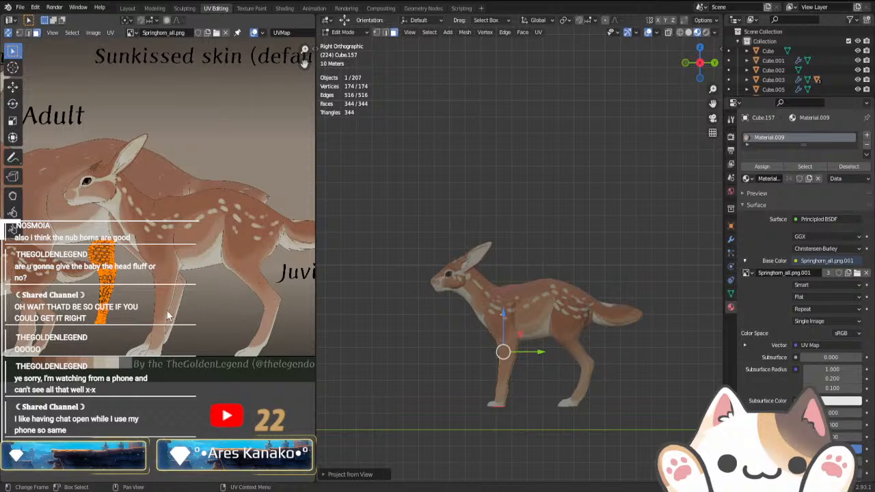
pyautogui.press('s')
pyautogui.click(215, 332)
pyautogui.scroll(3, 214, 333)
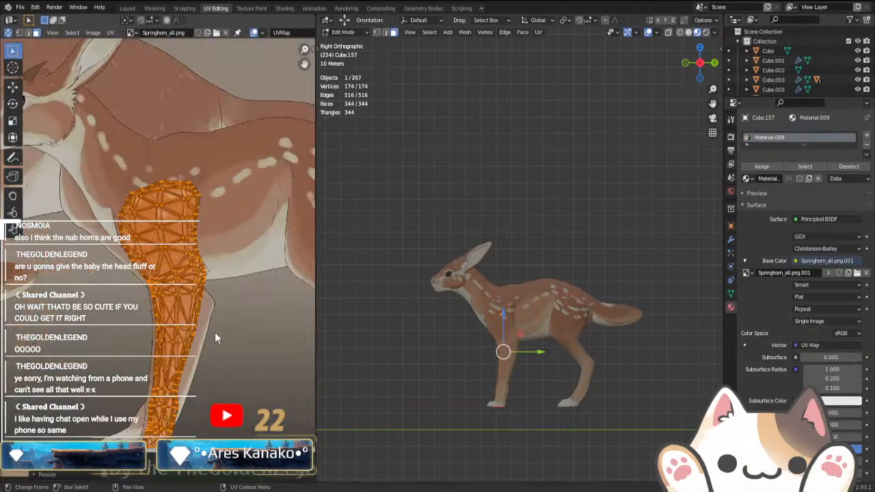
pyautogui.press('g')
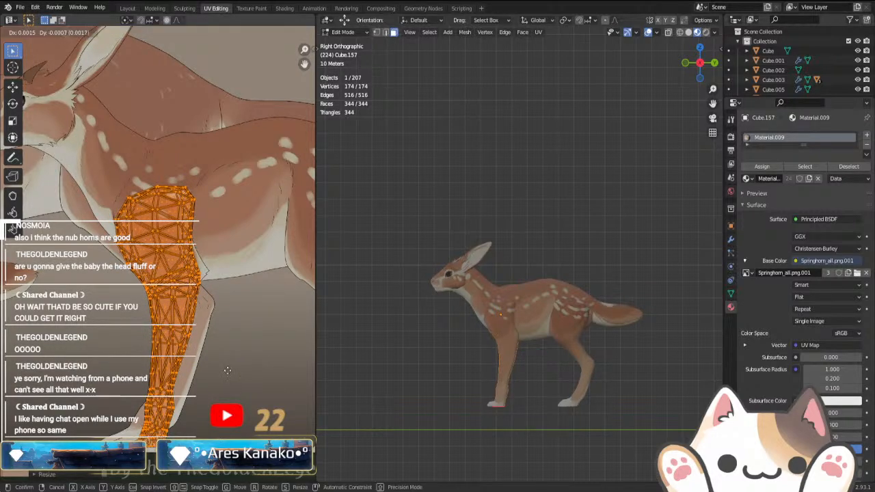
pyautogui.click(228, 370)
pyautogui.scroll(4, 221, 355)
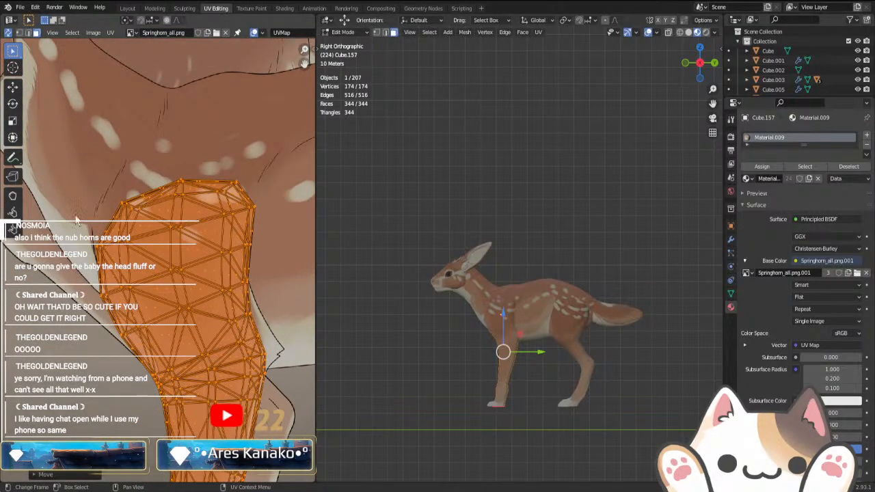
pyautogui.moveTo(80, 246); pyautogui.dragTo(155, 363)
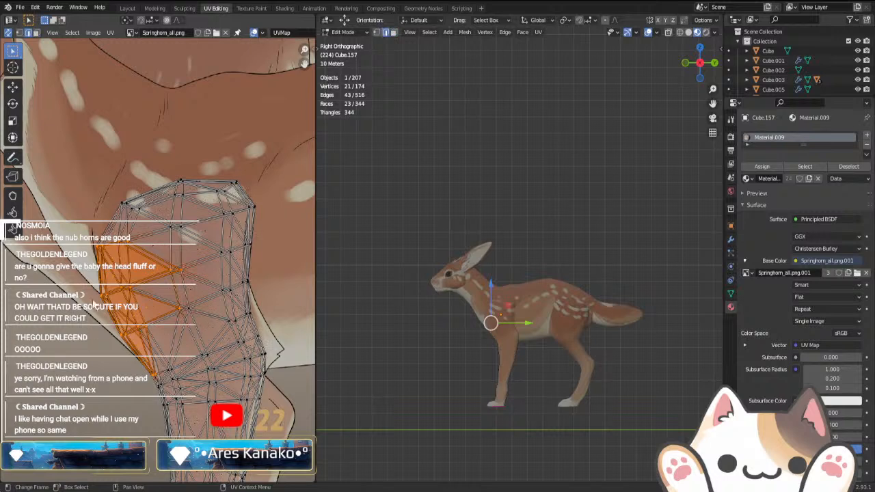
pyautogui.moveTo(94, 304); pyautogui.dragTo(170, 369)
pyautogui.press('g')
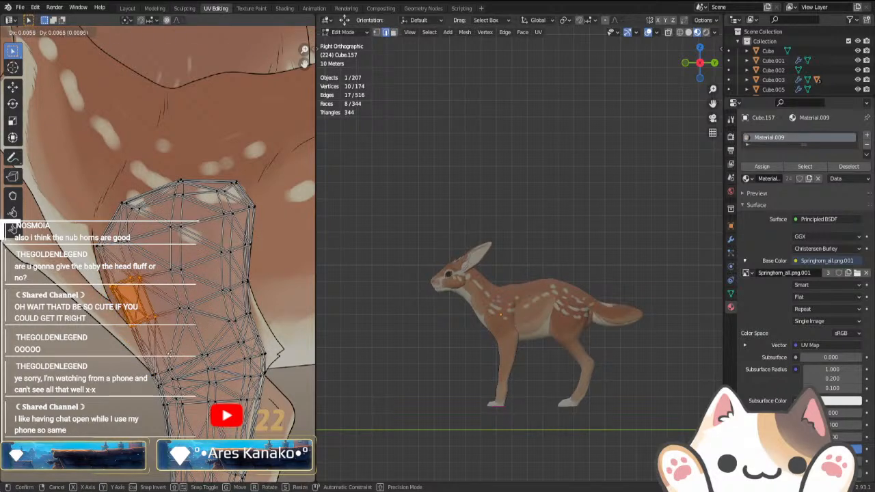
pyautogui.rightClick(166, 352)
# - Move the front-edge UV vertex row where the chest meets the leg inside the painted leg outline
pyautogui.moveTo(114, 331); pyautogui.dragTo(155, 357)
pyautogui.press('g')
pyautogui.click(169, 351)
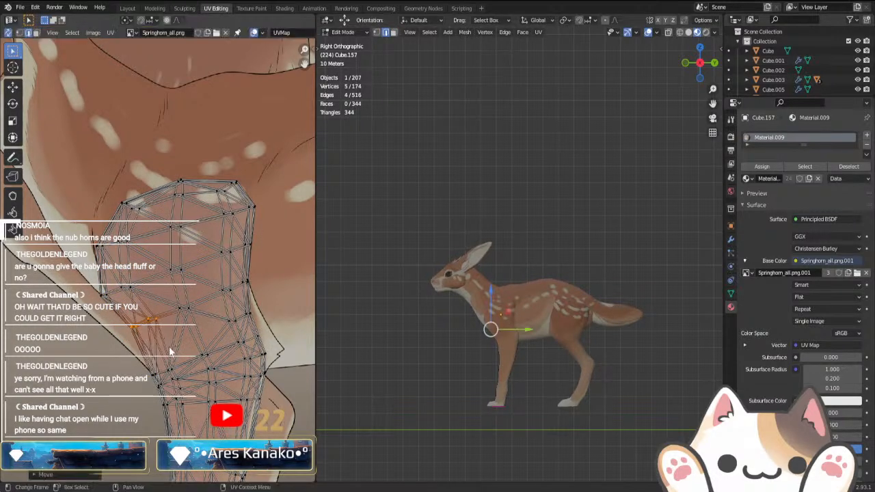
pyautogui.press('g')
pyautogui.moveTo(134, 306); pyautogui.dragTo(165, 346)
pyautogui.click(146, 303)
pyautogui.press('g')
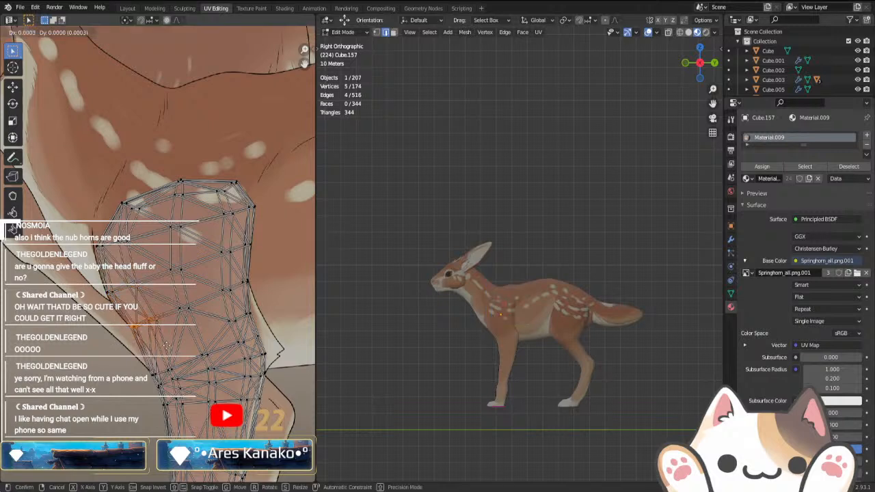
pyautogui.click(166, 343)
# - Move the lower front-edge UV vertex rows of the upper leg inward to follow the painted outline
pyautogui.press('g')
pyautogui.moveTo(179, 388)
pyautogui.mouseDown()
pyautogui.moveTo(164, 360)
pyautogui.moveTo(177, 374)
pyautogui.mouseUp()
pyautogui.click(183, 371)
pyautogui.press('g')
pyautogui.click(174, 360)
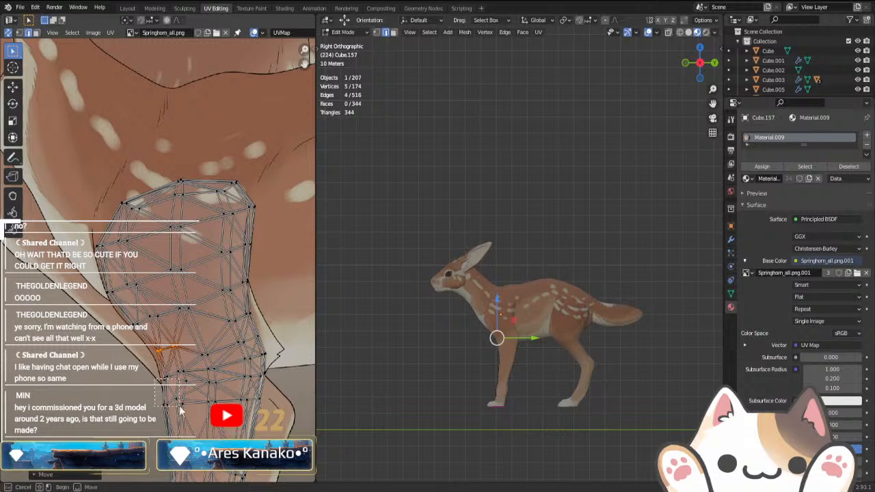
pyautogui.press('g')
pyautogui.moveTo(180, 410); pyautogui.dragTo(194, 420)
pyautogui.click(198, 421)
pyautogui.press('g')
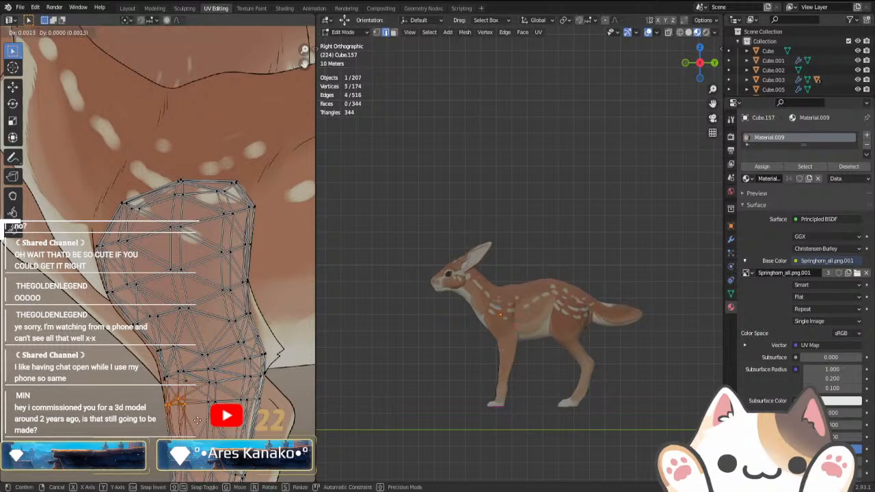
pyautogui.click(209, 420)
# - Move the UV vertices at the elbow and the rear edge just below it inside the painted leg
pyautogui.moveTo(260, 406); pyautogui.dragTo(236, 396)
pyautogui.press('g')
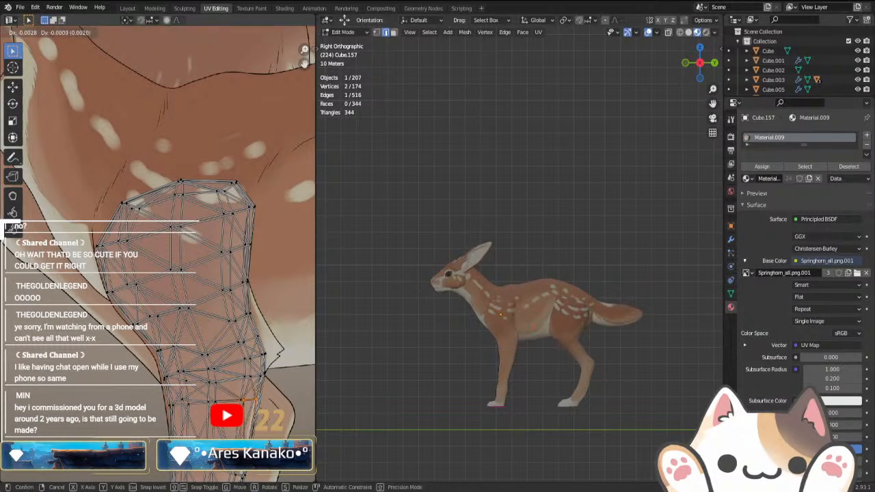
pyautogui.click(227, 402)
pyautogui.moveTo(226, 335); pyautogui.dragTo(225, 326)
pyautogui.press('g')
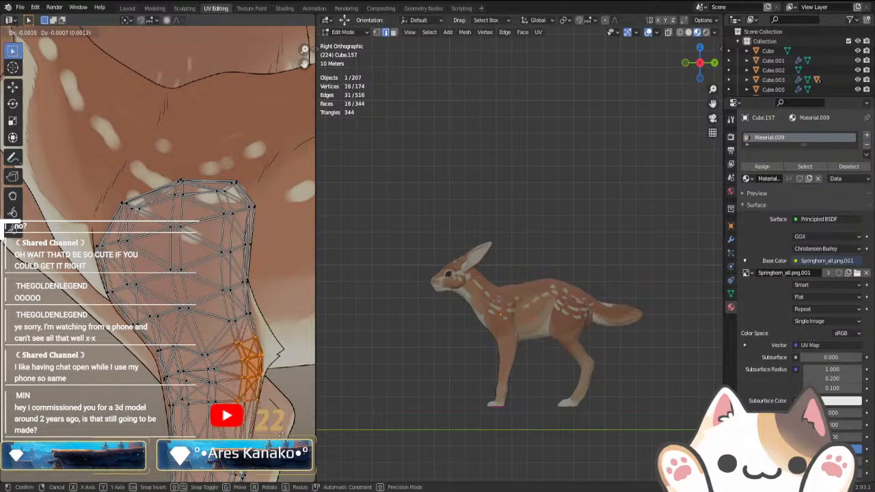
pyautogui.click(222, 313)
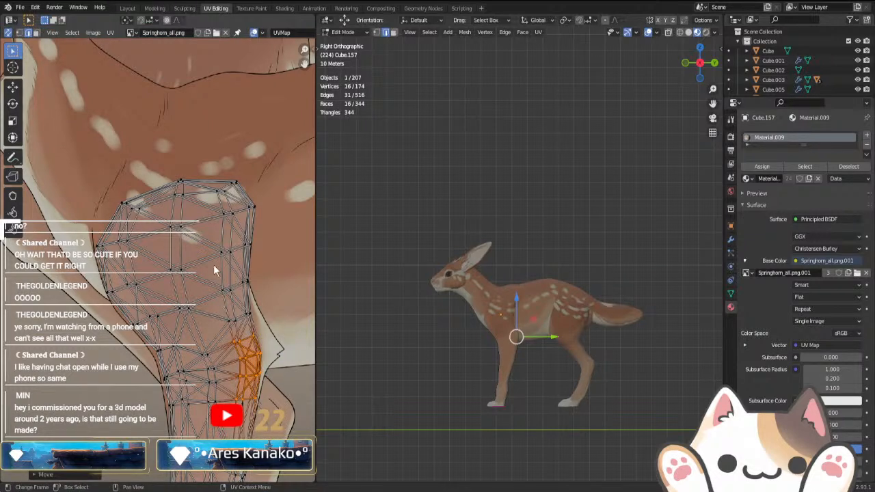
# - Move the rear-edge UV vertices of the upper leg, above the elbow, inward in the painted leg
pyautogui.click(242, 291)
pyautogui.press('g')
pyautogui.click(244, 286)
pyautogui.click(245, 252)
pyautogui.press('g')
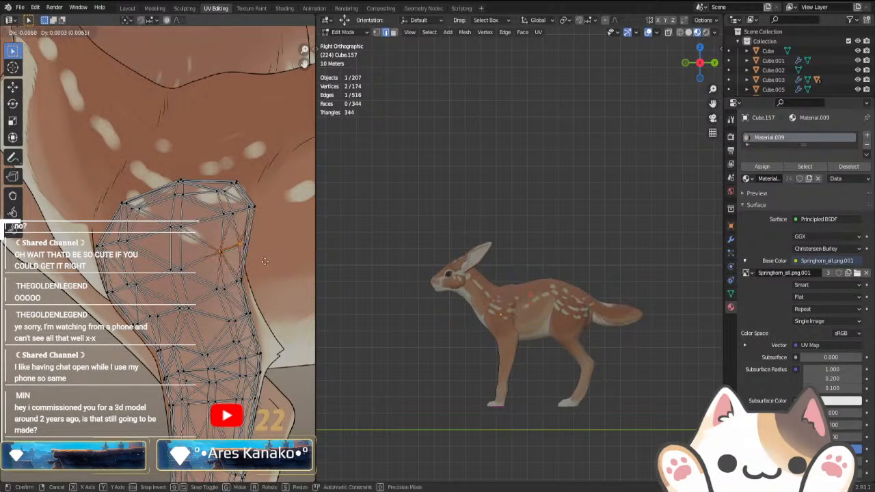
pyautogui.click(266, 261)
pyautogui.moveTo(198, 225); pyautogui.dragTo(263, 262)
pyautogui.press('g')
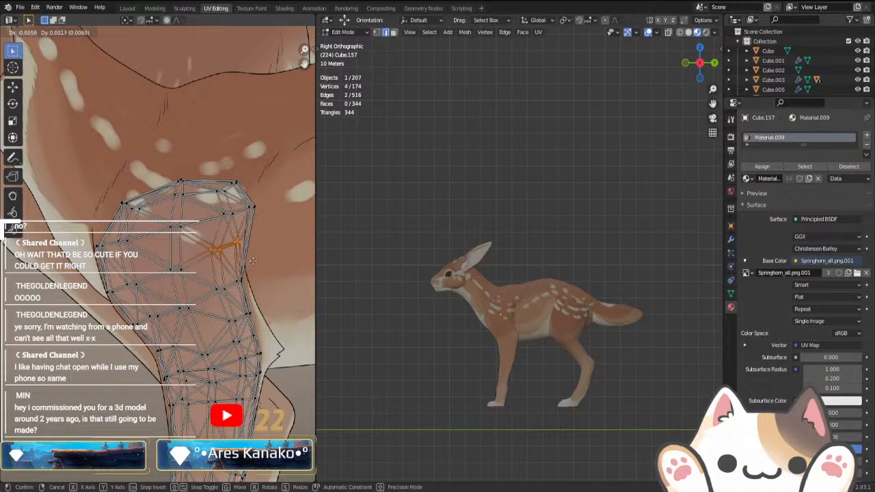
pyautogui.click(253, 261)
# - Move the rear UV vertices just below the top of the shoulder inward
pyautogui.moveTo(238, 194); pyautogui.dragTo(281, 231)
pyautogui.press('g')
pyautogui.click(267, 233)
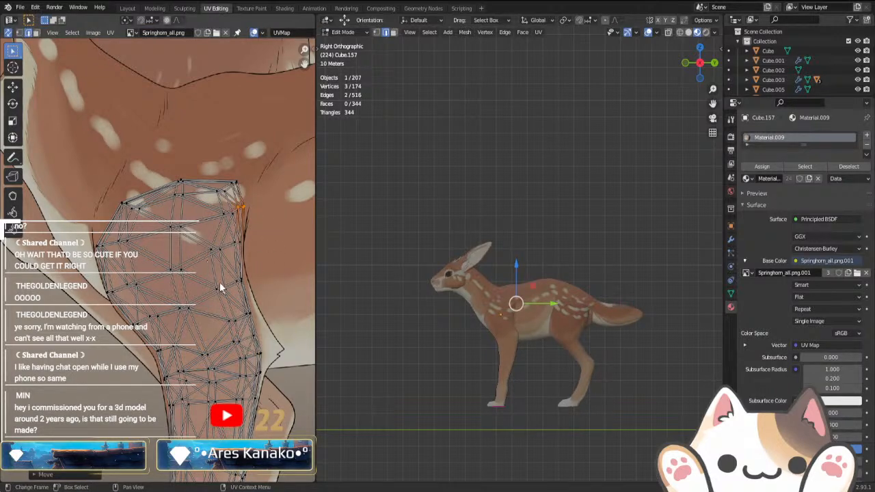
# - Scale down the two UV vertex rows midway down the foreleg to fit inside the painted outline
pyautogui.keyDown('shift'); pyautogui.moveTo(246, 404); pyautogui.dragTo(239, 200, button='middle'); pyautogui.keyUp('shift')
pyautogui.scroll(1, 215, 316)
pyautogui.moveTo(105, 190); pyautogui.dragTo(269, 309)
pyautogui.press('a')
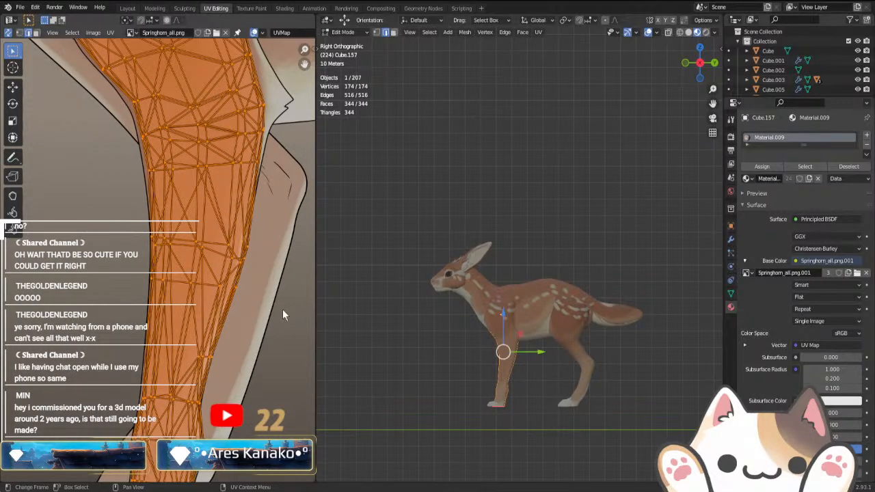
pyautogui.moveTo(115, 209); pyautogui.dragTo(255, 296)
pyautogui.press('s')
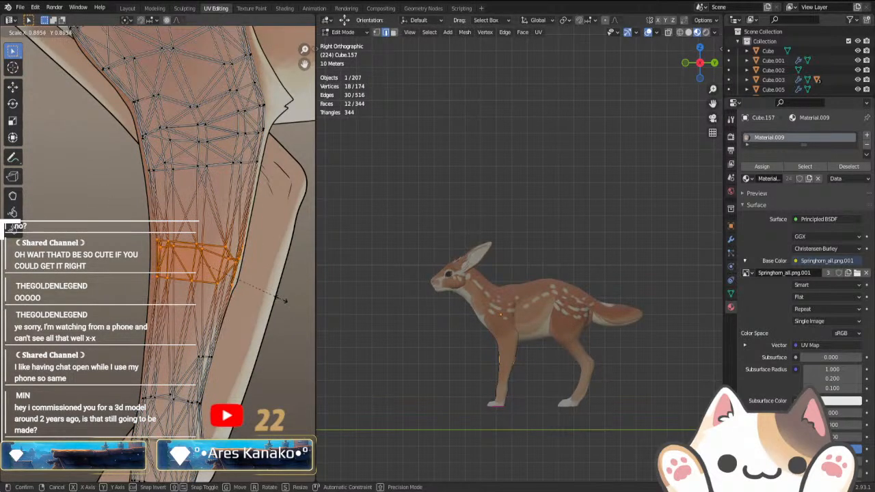
pyautogui.click(209, 185)
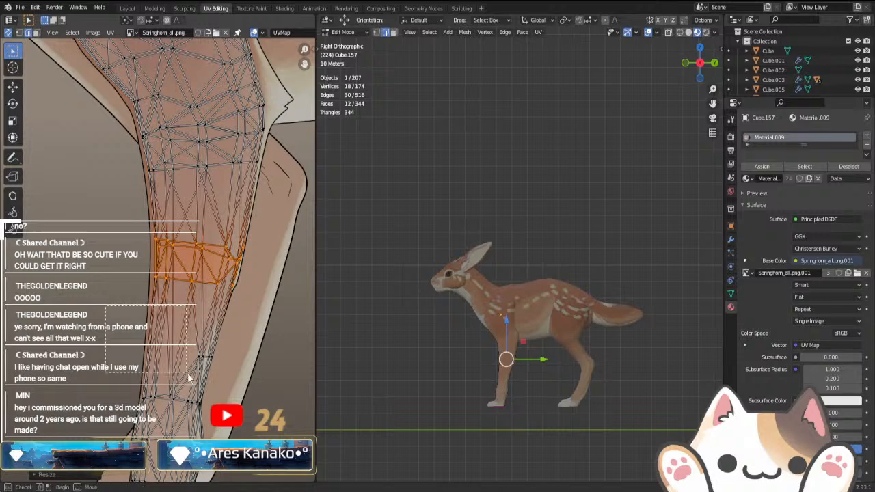
# - Move the lower foreleg's UV vertex rows and scale them down to match the painted leg's width
pyautogui.moveTo(110, 373); pyautogui.dragTo(244, 433)
pyautogui.moveTo(104, 373); pyautogui.dragTo(254, 438)
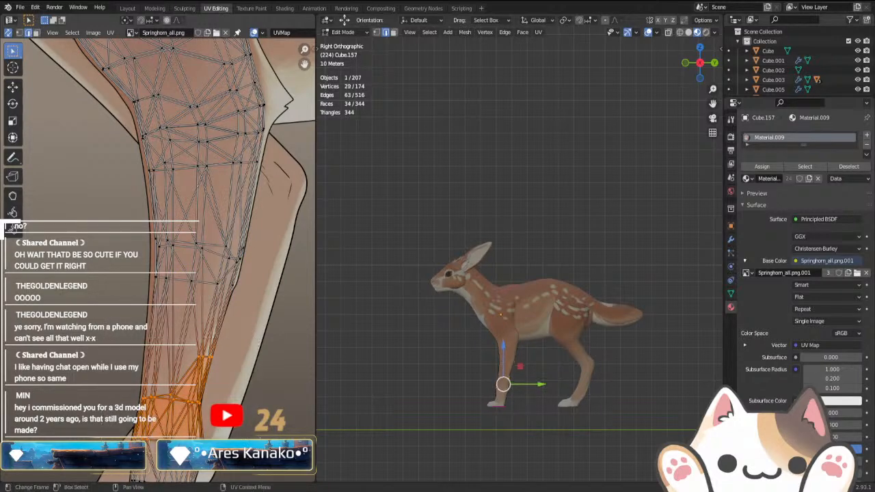
pyautogui.press('g')
pyautogui.press('Return')
pyautogui.press('s')
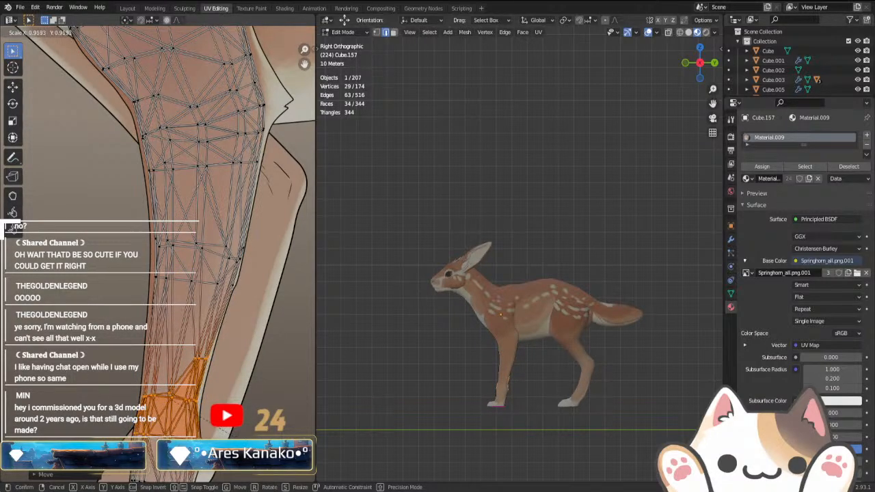
pyautogui.press('Return')
# - Move the UV vertex rows just above the foot into the painted ankle and scale them to fit
pyautogui.moveTo(190, 424); pyautogui.dragTo(223, 307, button='middle')
pyautogui.moveTo(145, 327); pyautogui.dragTo(238, 417)
pyautogui.press('g')
pyautogui.click(227, 404)
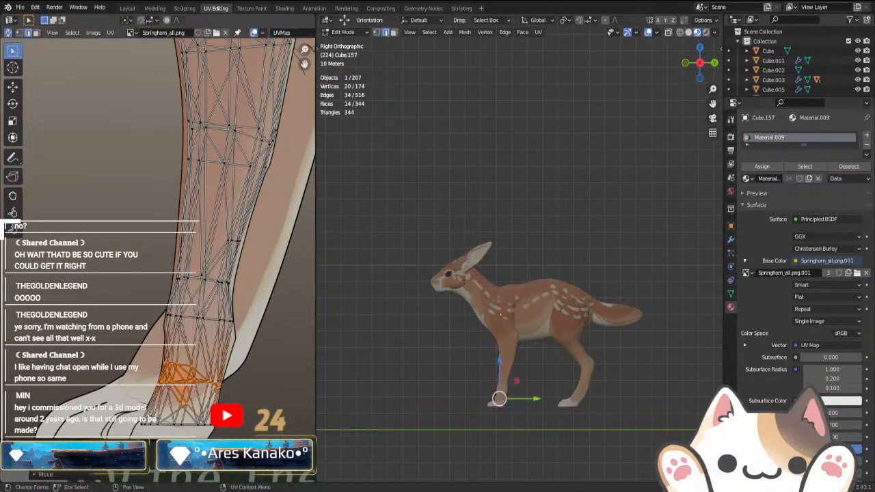
pyautogui.press('s')
pyautogui.click(224, 403)
# - Move the bottom UV vertices of the leg onto the painted foot and scale them down slightly
pyautogui.moveTo(126, 390); pyautogui.dragTo(226, 433)
pyautogui.press('h')
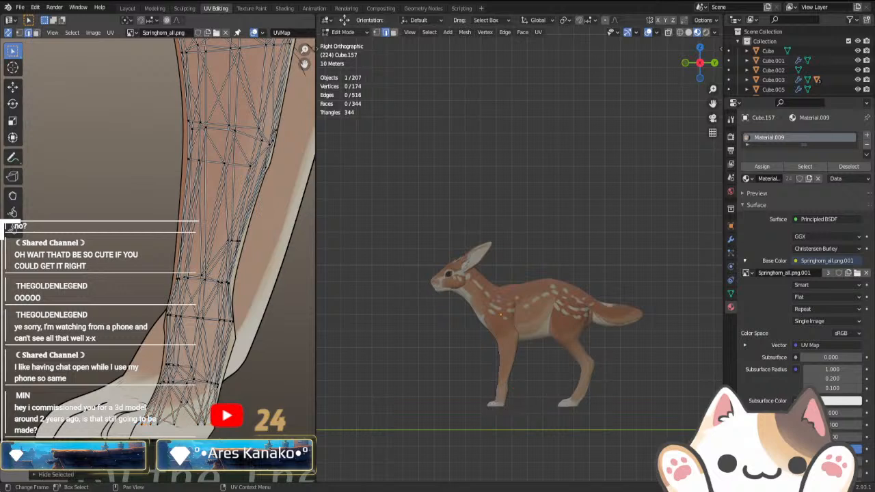
pyautogui.hotkey('alt', 'h')
pyautogui.press('g')
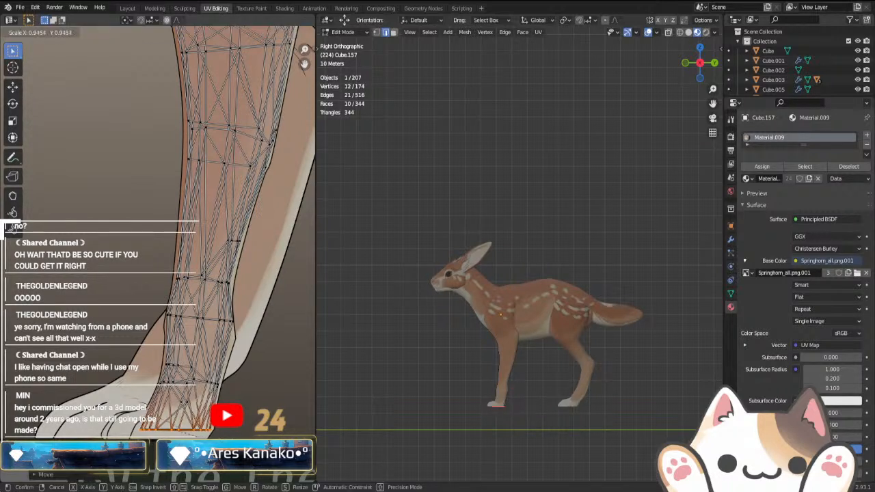
pyautogui.click(147, 432)
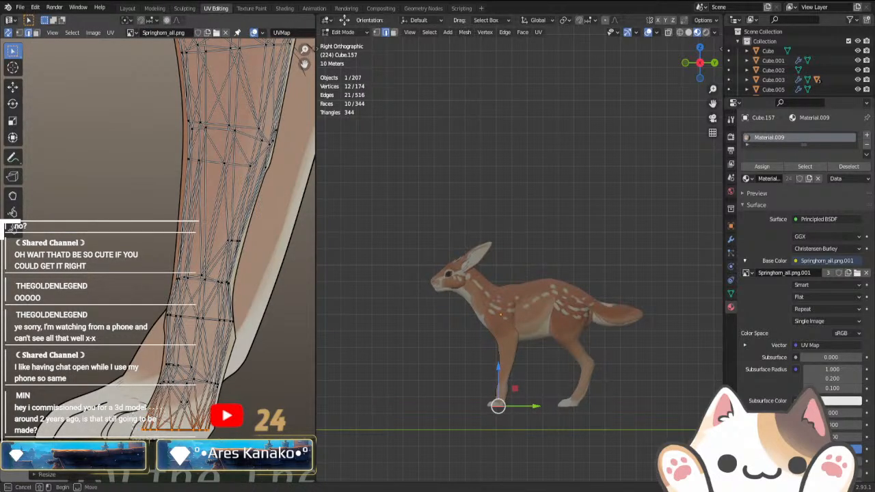
# - Shift the individual UV vertices along the leg's bottom edge to follow the base of the painted foot
pyautogui.moveTo(165, 428); pyautogui.dragTo(176, 437)
pyautogui.press('g')
pyautogui.click(187, 409)
pyautogui.moveTo(134, 400); pyautogui.dragTo(226, 433)
pyautogui.press('g')
pyautogui.click(205, 417)
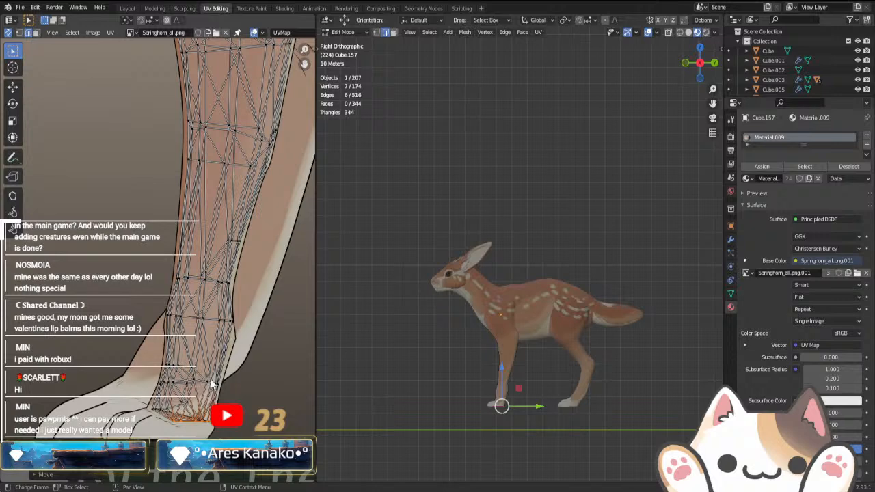
# - Leave Edit Mode, deselect the leg and examine the textured fawn from the opposite side and from behind
pyautogui.press('Tab')
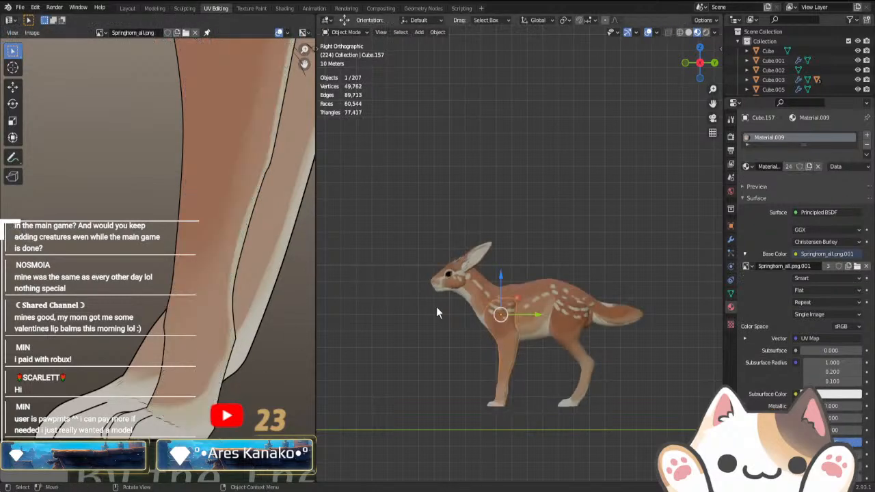
pyautogui.moveTo(436, 307); pyautogui.dragTo(654, 349, button='middle')
pyautogui.press('Tab')
pyautogui.press('Tab')
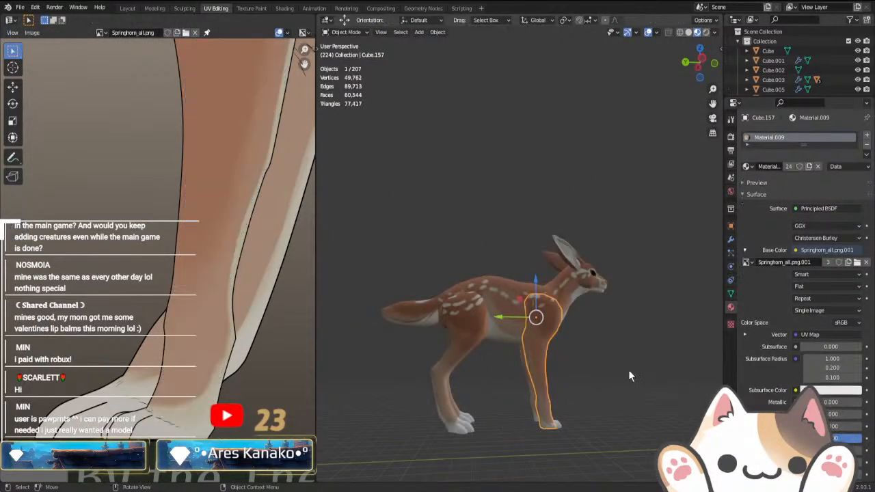
pyautogui.scroll(2, 609, 379)
pyautogui.click(598, 387)
pyautogui.moveTo(600, 387); pyautogui.dragTo(645, 386, button='middle')
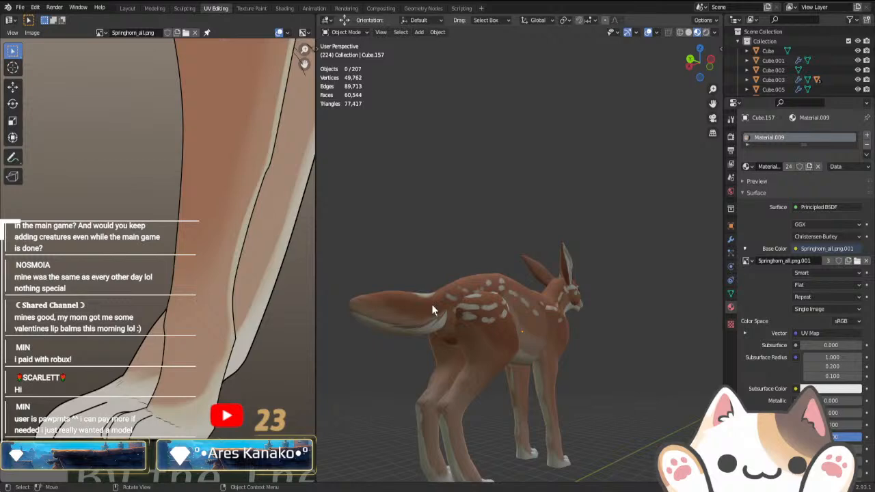
# - Open the opposite front leg's mesh in Edit Mode and select all of it to show its UVs
pyautogui.click(520, 369)
pyautogui.press('Tab')
pyautogui.scroll(3, 602, 394)
pyautogui.moveTo(520, 369); pyautogui.dragTo(601, 307, button='middle')
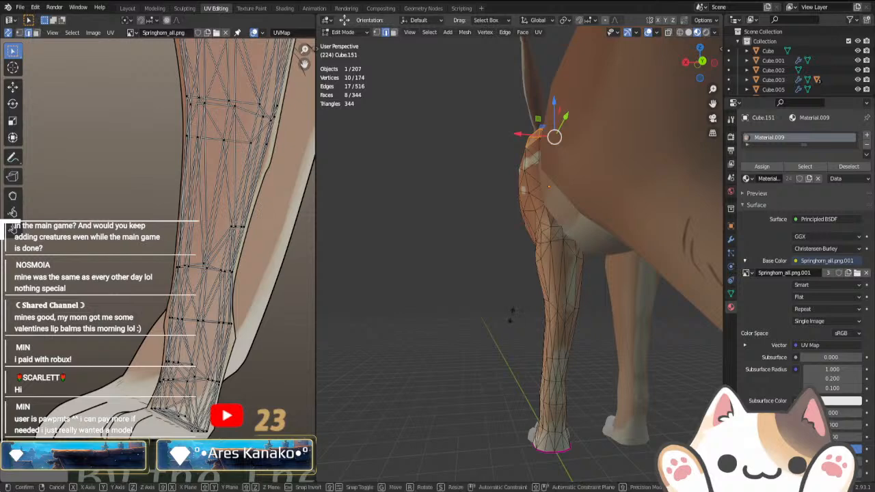
pyautogui.press('s')
pyautogui.rightClick(499, 315)
pyautogui.press('a')
# - Move this leg's rear-edge UV vertices midway down the foreleg closer to the painted outline
pyautogui.scroll(2, 229, 264)
pyautogui.moveTo(229, 264); pyautogui.dragTo(208, 324, button='middle')
pyautogui.moveTo(206, 242); pyautogui.dragTo(237, 281)
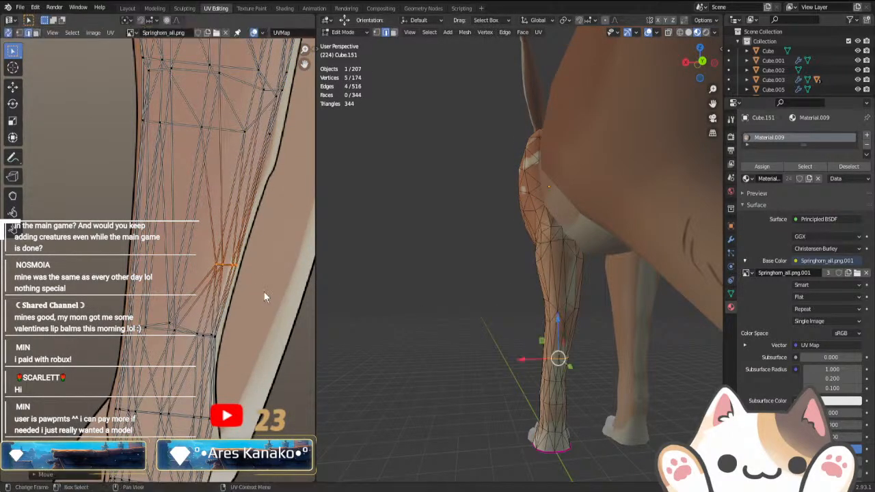
pyautogui.moveTo(231, 105); pyautogui.dragTo(285, 168)
pyautogui.scroll(-1, 283, 167)
pyautogui.moveTo(224, 89); pyautogui.dragTo(272, 173)
pyautogui.press('g')
pyautogui.click(269, 176)
pyautogui.scroll(-2, 267, 163)
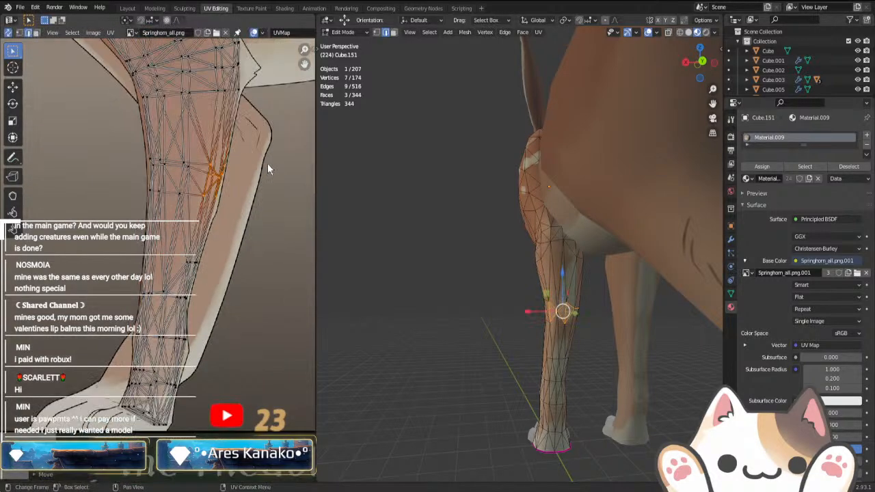
# - Try moving individual UV edges of the mid foreleg toward and past the painted rear outline
pyautogui.scroll(3, 247, 205)
pyautogui.moveTo(246, 227); pyautogui.dragTo(226, 262, button='middle')
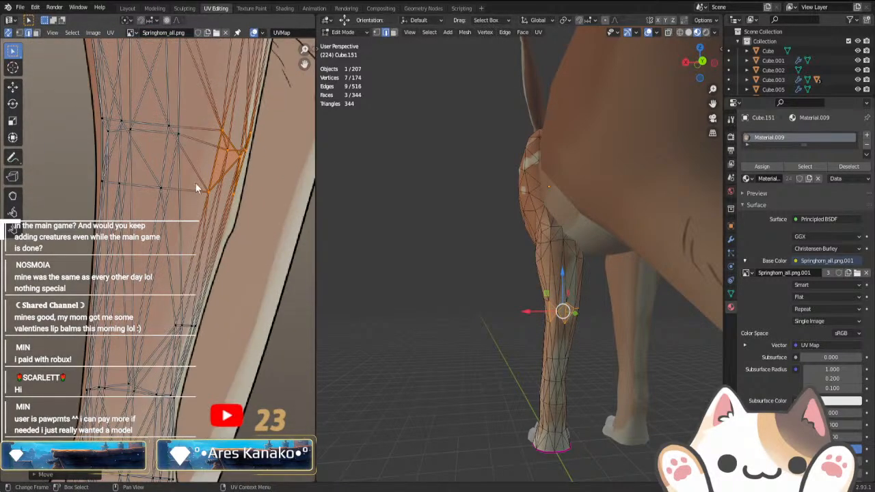
pyautogui.hotkey('alt', 'a')
pyautogui.click(206, 187)
pyautogui.press('g')
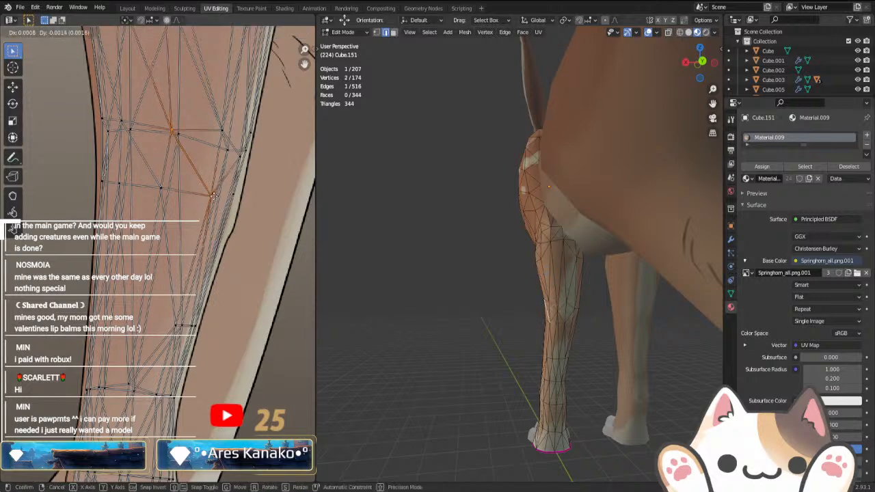
pyautogui.click(237, 206)
pyautogui.click(192, 130)
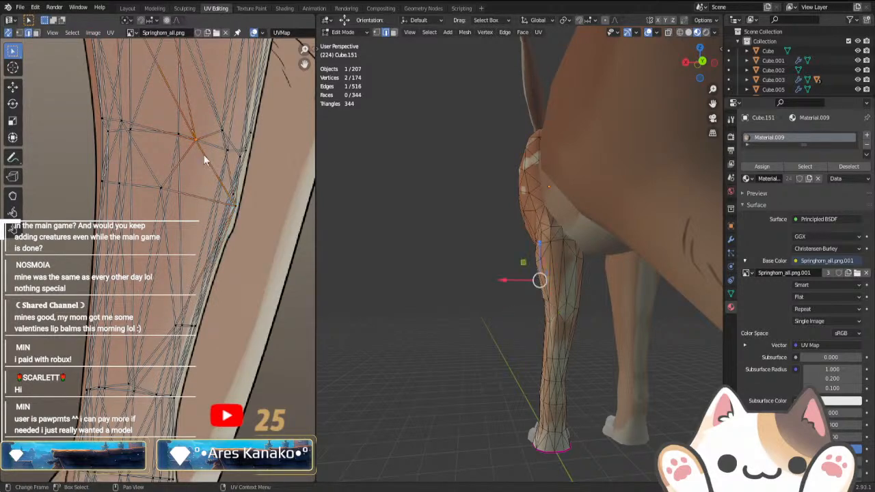
pyautogui.press('g')
pyautogui.click(252, 196)
pyautogui.scroll(-1, 250, 198)
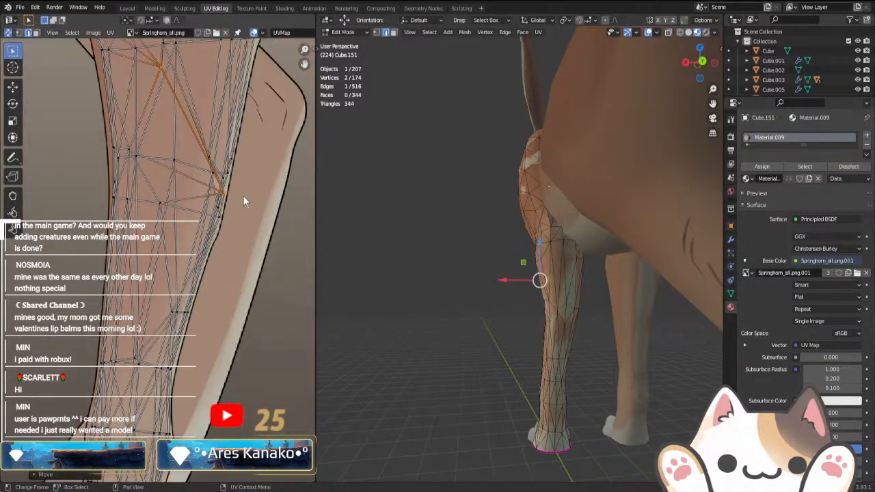
pyautogui.click(171, 80)
pyautogui.press('g')
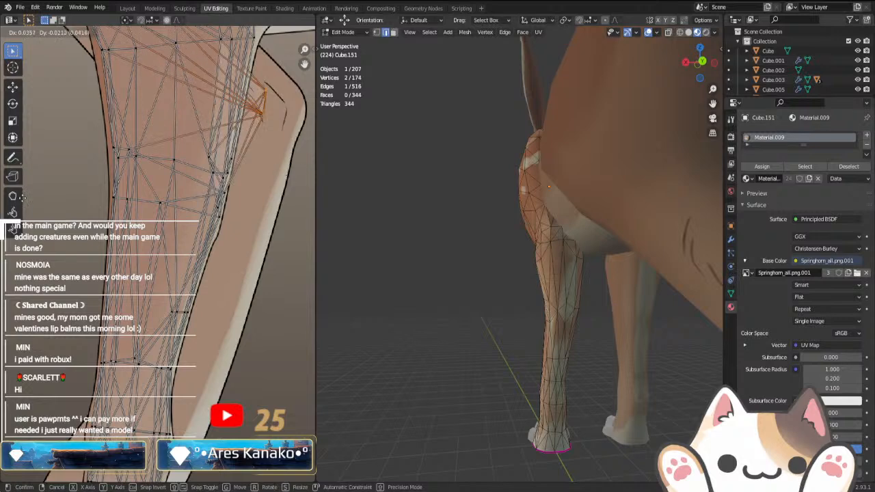
pyautogui.click(236, 141)
# - Undo the last three UV edge moves
pyautogui.moveTo(326, 301)
pyautogui.mouseDown(button='middle')
pyautogui.moveTo(389, 304)
pyautogui.moveTo(340, 308)
pyautogui.mouseUp(button='middle')
pyautogui.hotkey('ctrl', 'z')
pyautogui.hotkey('ctrl', 'z')
pyautogui.hotkey('ctrl', 'z')
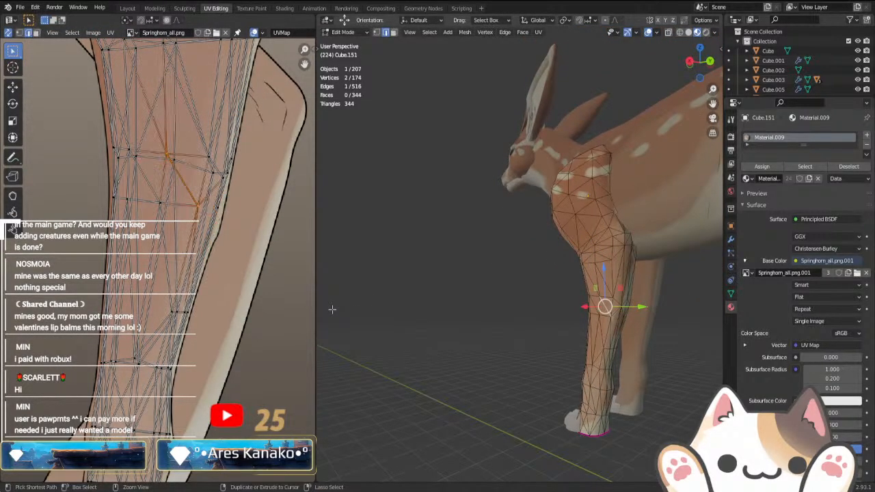
# - Move two inner UV edges at the back of the mid foreleg slightly outward toward the painted rear outline
pyautogui.click(230, 172)
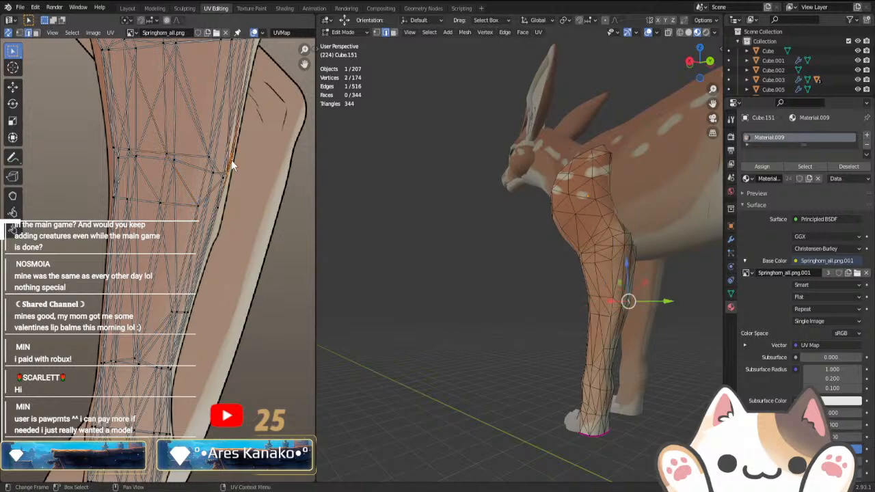
pyautogui.moveTo(230, 174); pyautogui.dragTo(217, 229, button='middle')
pyautogui.scroll(4, 217, 239)
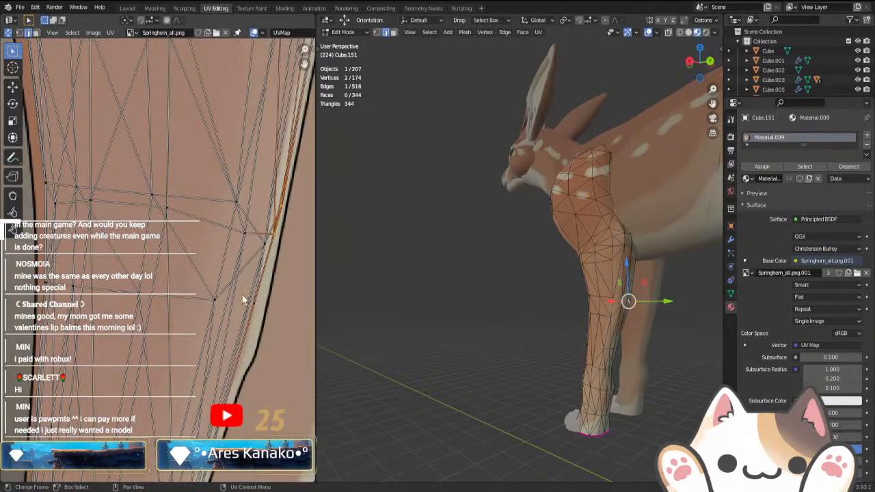
pyautogui.click(263, 246)
pyautogui.press('g')
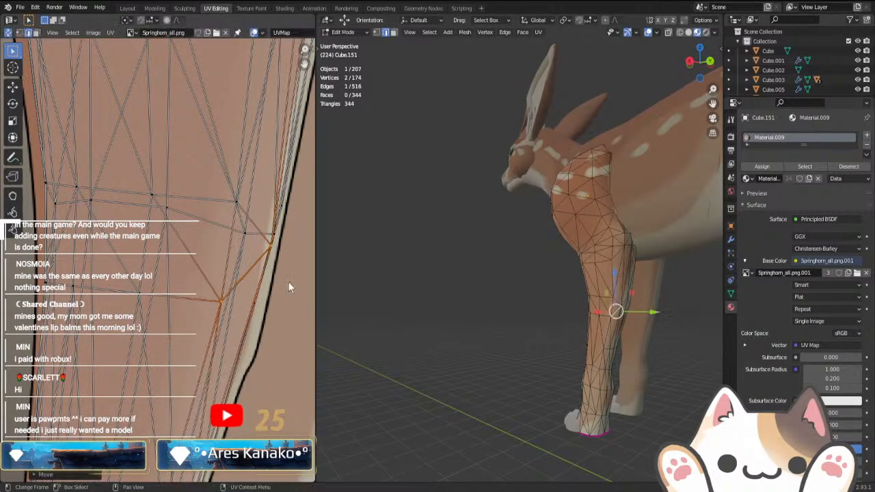
pyautogui.click(242, 232)
pyautogui.press('g')
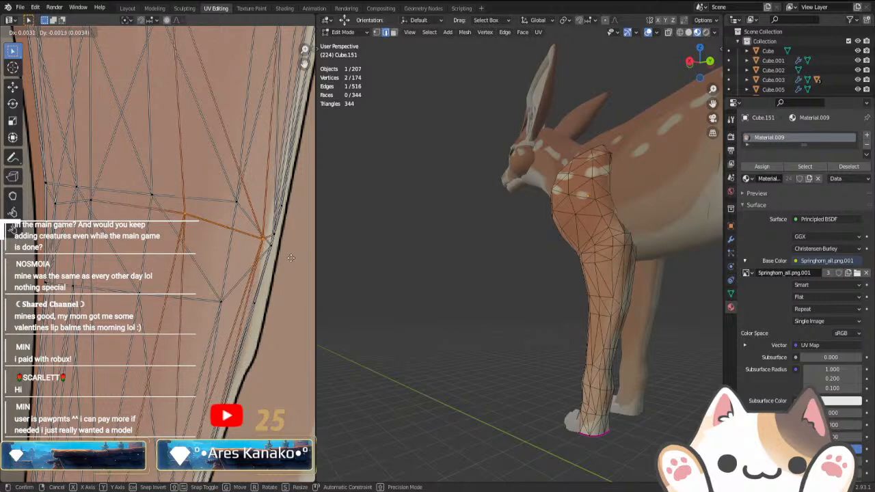
pyautogui.click(261, 239)
# - Move the rear UV edge just below the elbow outward to the painted outline
pyautogui.scroll(-2, 273, 253)
pyautogui.scroll(-2, 239, 219)
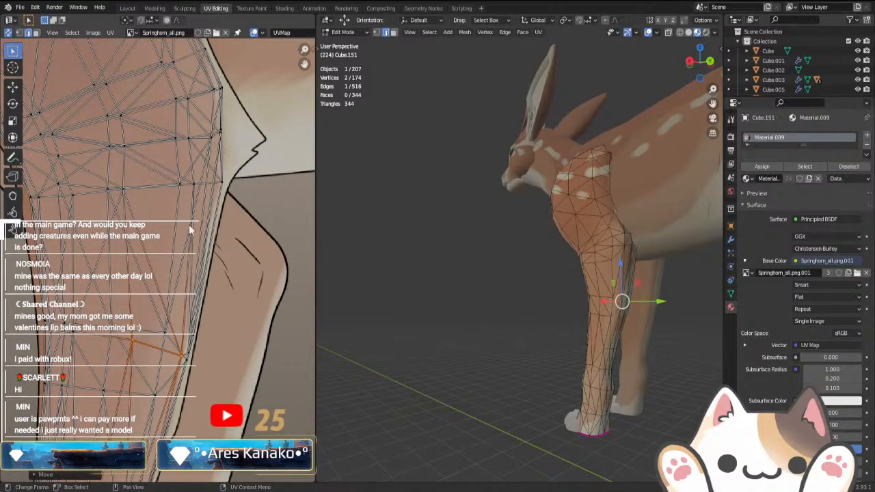
pyautogui.click(232, 209)
pyautogui.press('g')
pyautogui.click(244, 207)
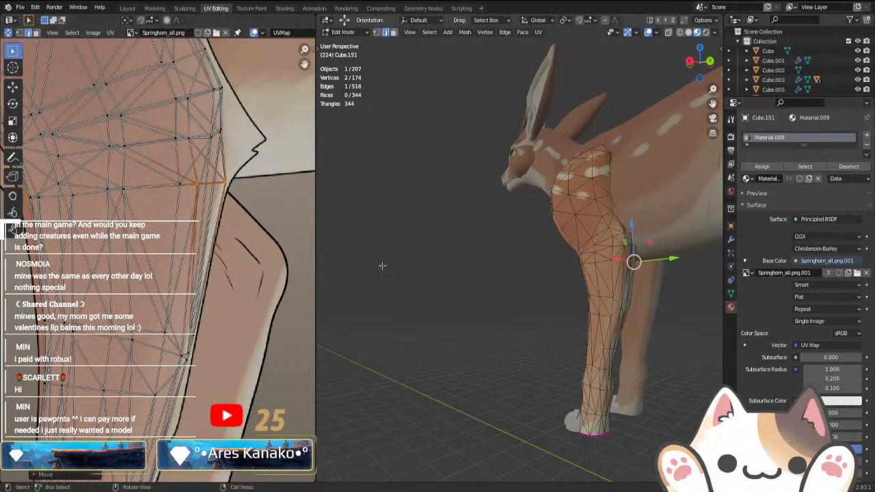
# - Move two UV vertices at the back of the elbow outward onto the pale painted fur beside the rear outline
pyautogui.moveTo(373, 260); pyautogui.dragTo(414, 302, button='middle')
pyautogui.press('Tab')
pyautogui.press('Tab')
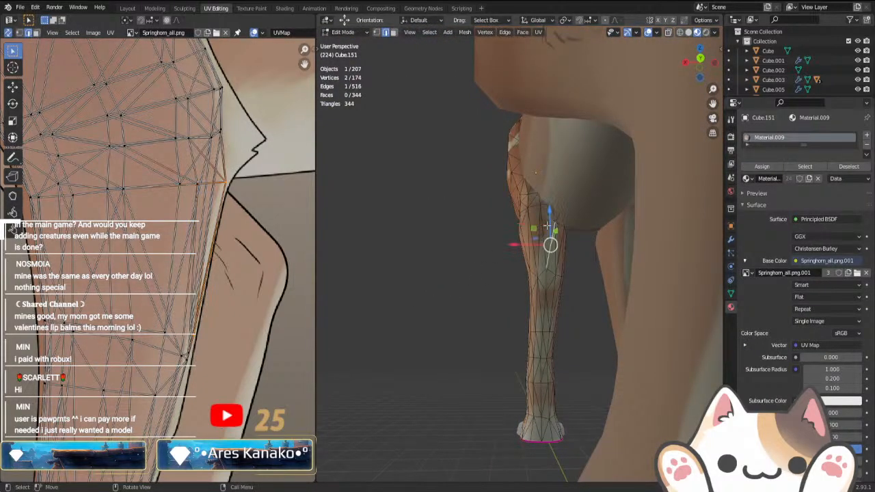
pyautogui.click(534, 230)
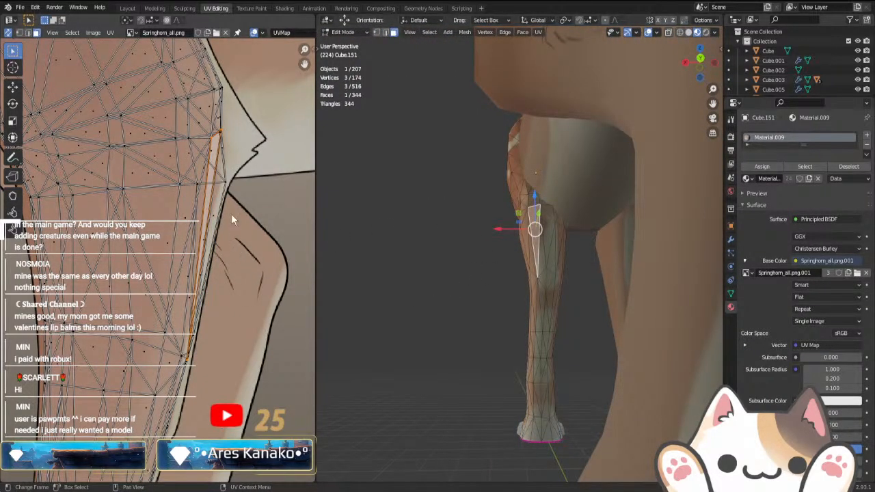
pyautogui.click(219, 131)
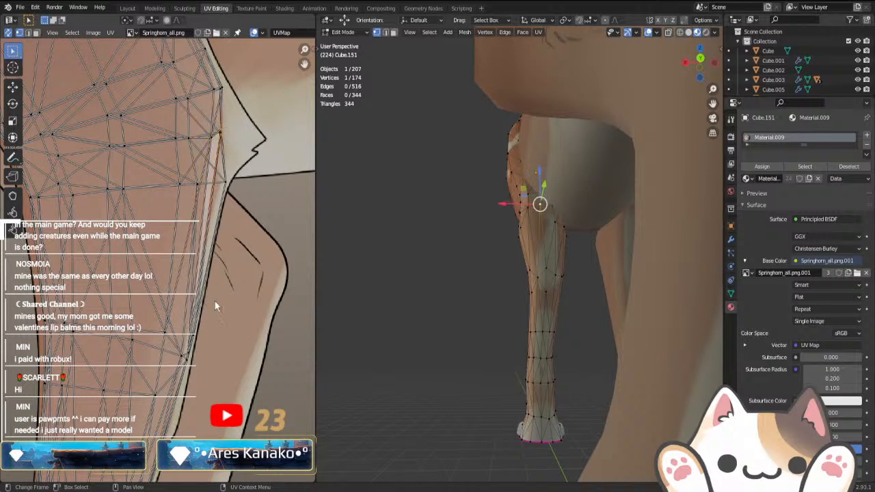
pyautogui.keyDown('shift'); pyautogui.click(214, 135); pyautogui.keyUp('shift')
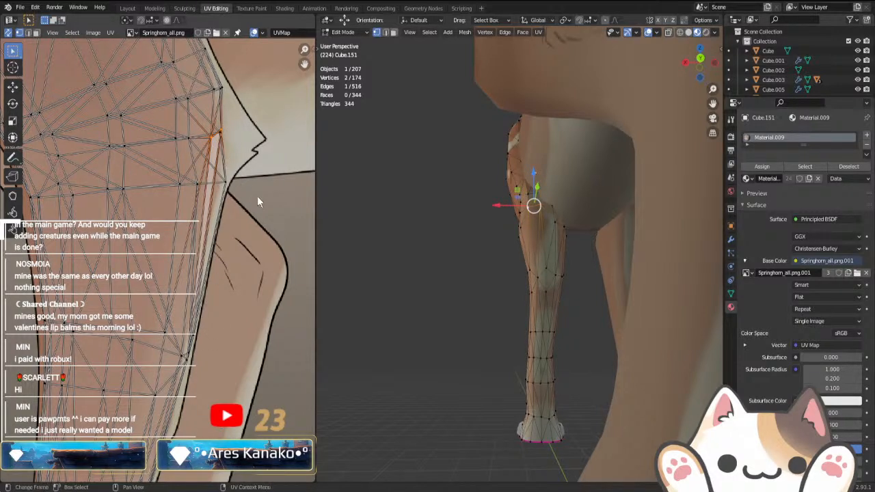
pyautogui.press('g')
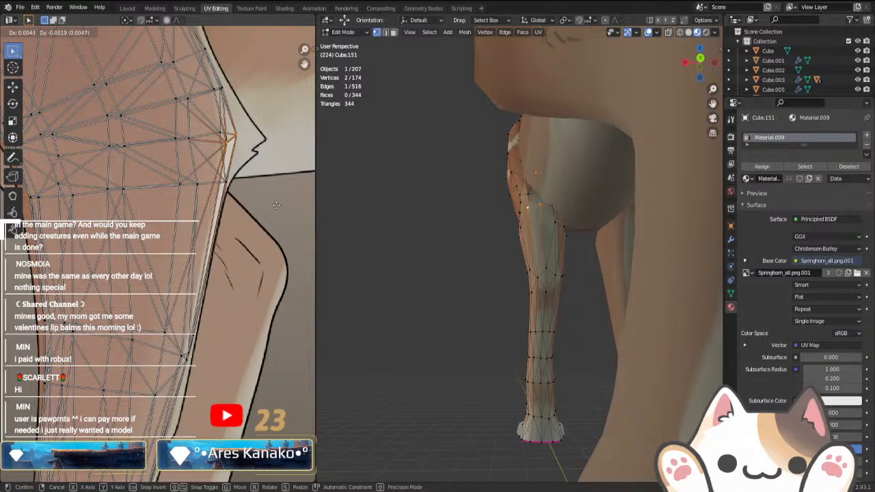
pyautogui.click(277, 205)
pyautogui.press('Tab')
pyautogui.click(406, 322)
pyautogui.moveTo(405, 322)
pyautogui.mouseDown(button='middle')
pyautogui.moveTo(423, 323)
pyautogui.moveTo(383, 335)
pyautogui.moveTo(393, 328)
pyautogui.mouseUp(button='middle')
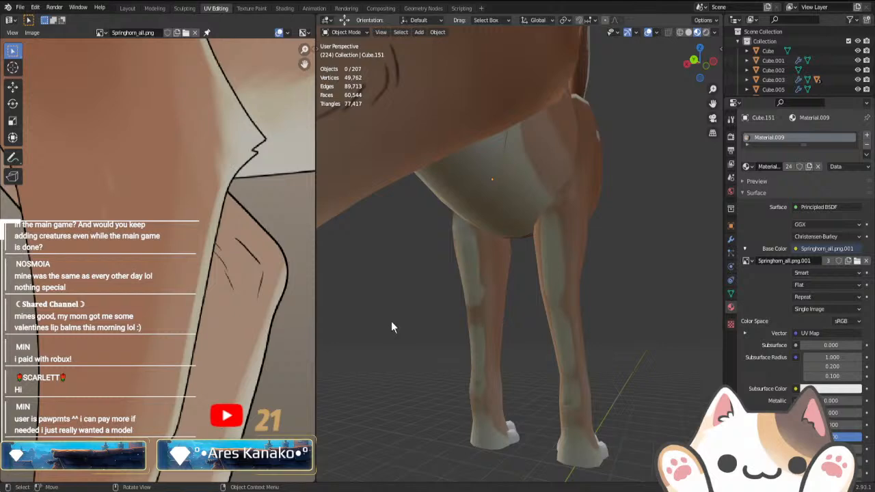
# - Project the UVs of the hind leg on the fawn's far side from the right orthographic view
pyautogui.scroll(-7, 392, 322)
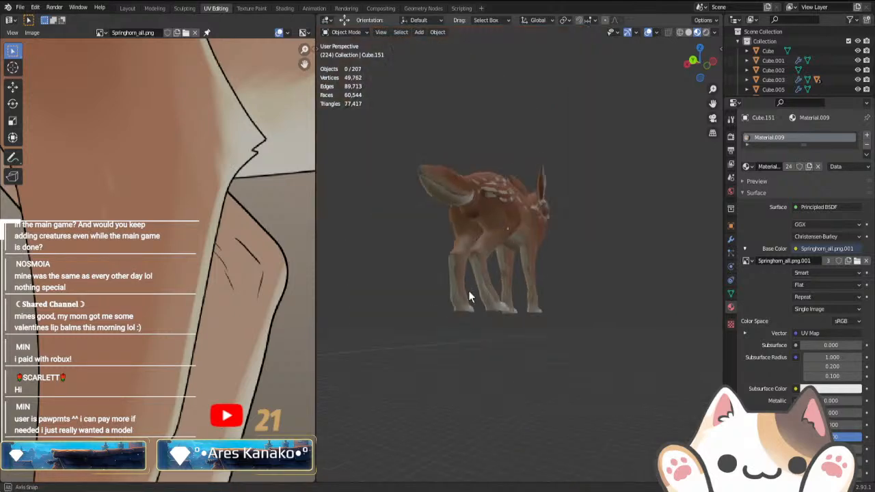
pyautogui.moveTo(469, 293); pyautogui.dragTo(437, 276, button='middle')
pyautogui.click(437, 276)
pyautogui.press('Tab')
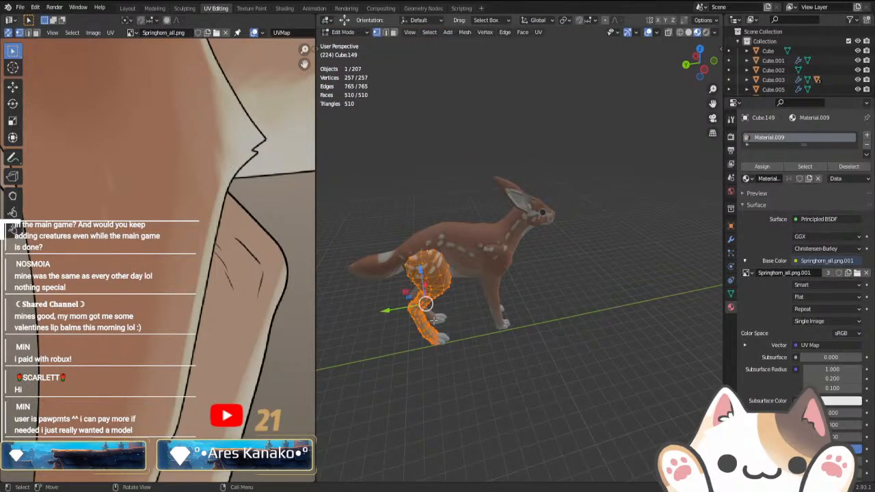
pyautogui.press('KP_3')
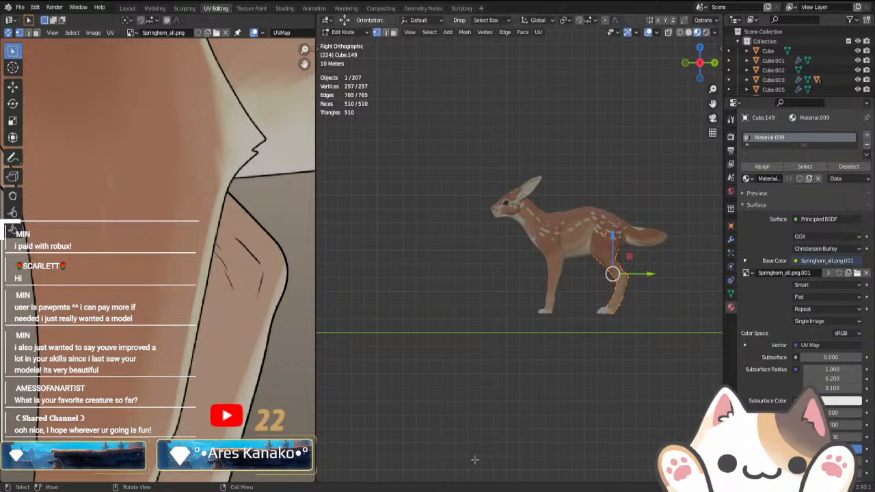
pyautogui.press('Tab')
pyautogui.press('Tab')
pyautogui.scroll(-5, 250, 313)
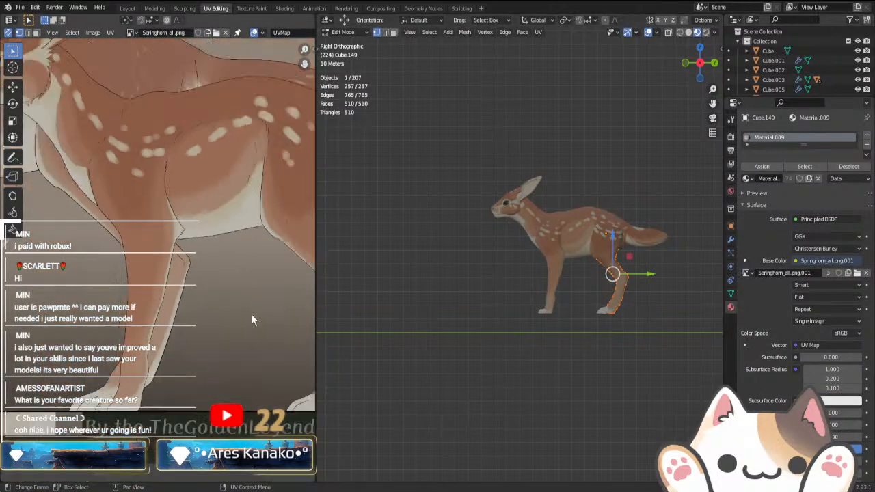
pyautogui.rightClick(588, 275)
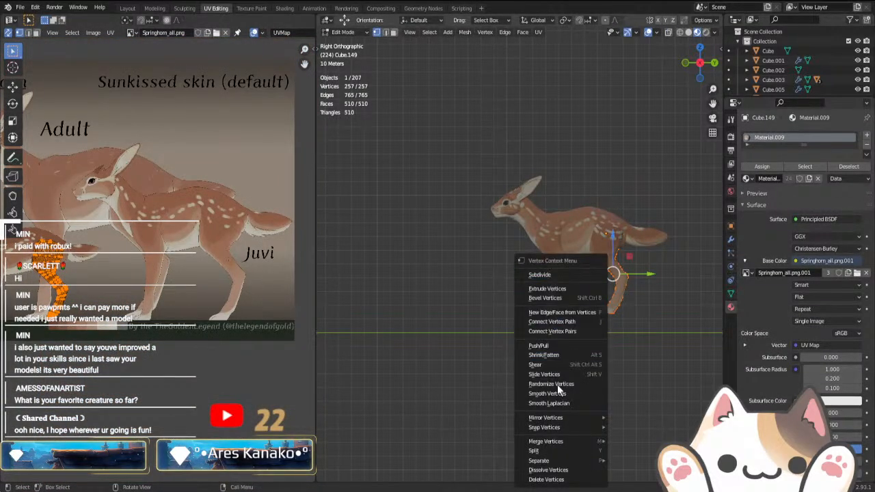
pyautogui.press('3')
pyautogui.rightClick(531, 352)
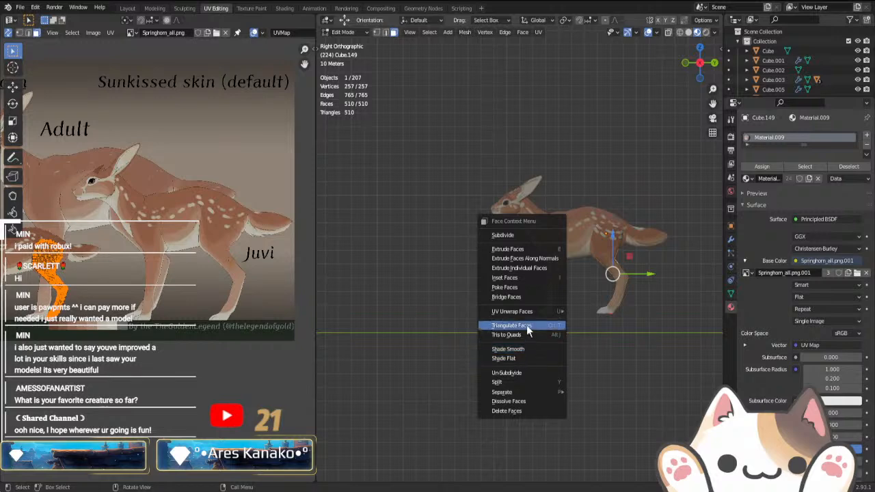
pyautogui.moveTo(534, 313)
pyautogui.click(600, 392)
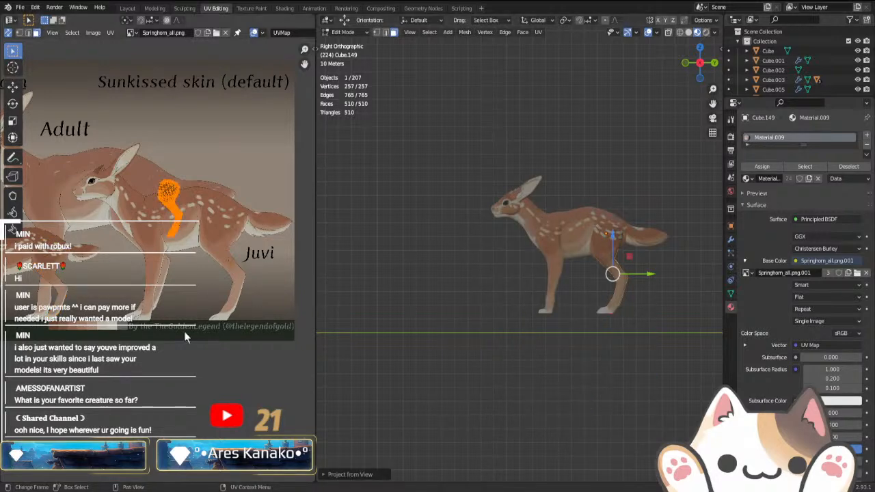
# - Scale up the projected hind leg UVs and position them over the juvenile's painted hind leg
pyautogui.press('s')
pyautogui.click(259, 323)
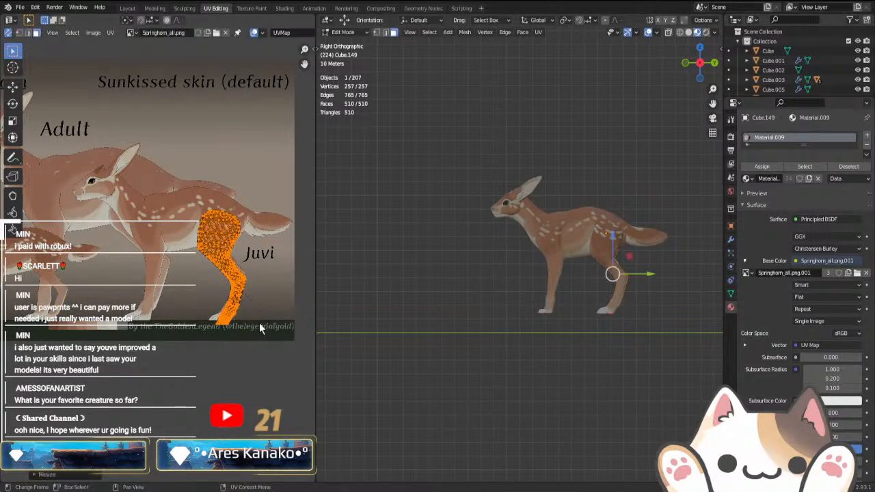
pyautogui.scroll(4, 261, 323)
pyautogui.moveTo(313, 332); pyautogui.dragTo(234, 340, button='middle')
pyautogui.press('g')
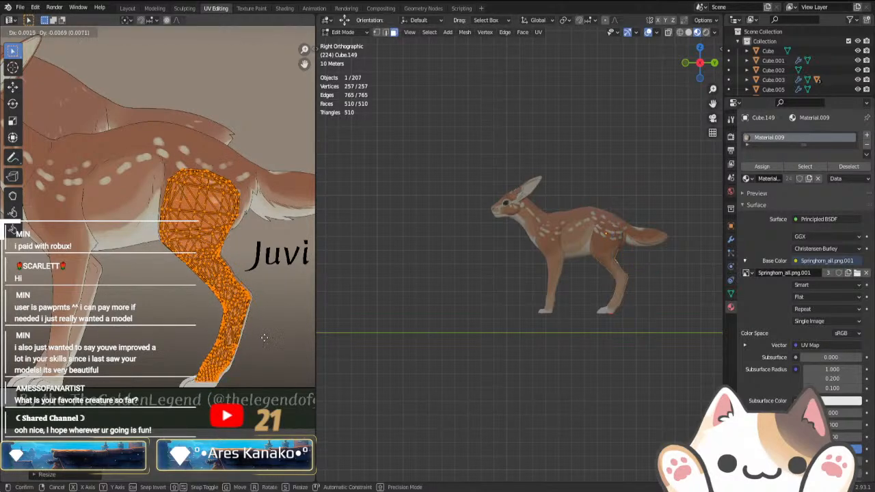
pyautogui.click(266, 338)
pyautogui.press('g')
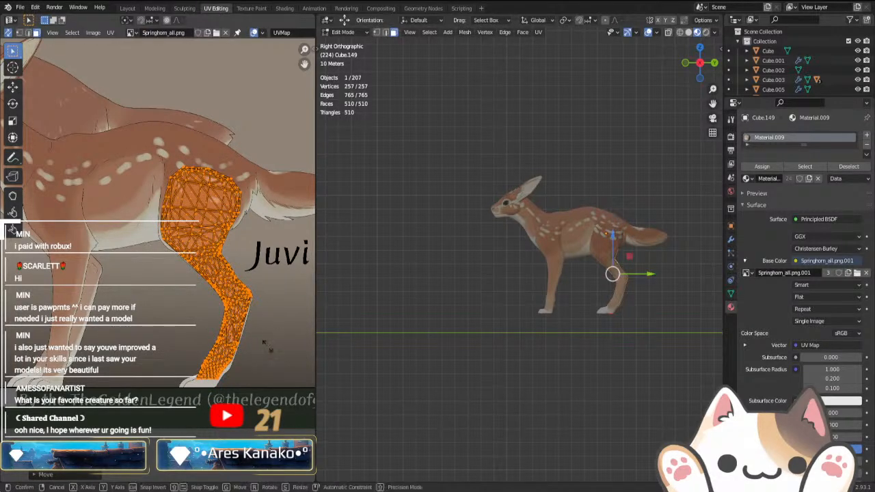
pyautogui.click(274, 352)
pyautogui.press('g')
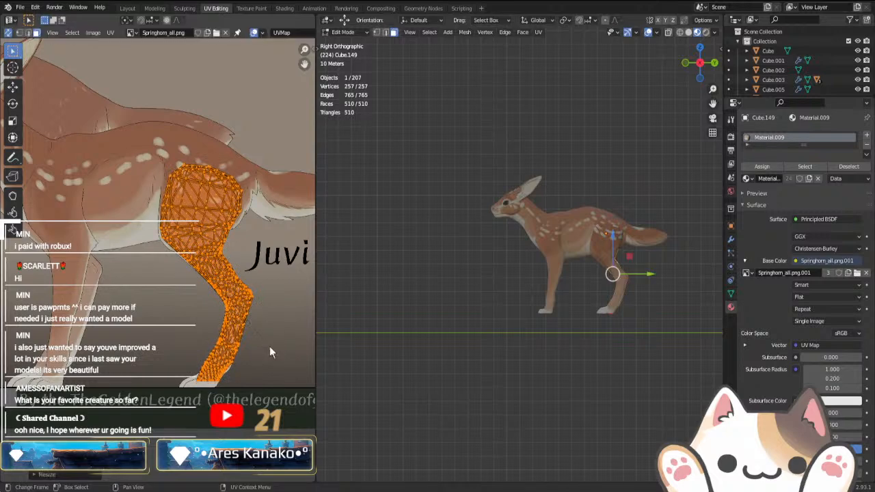
pyautogui.click(269, 352)
# - Move the UV vertices behind the knee and at the hock to match the painted rear outline of the hind leg
pyautogui.scroll(5, 268, 352)
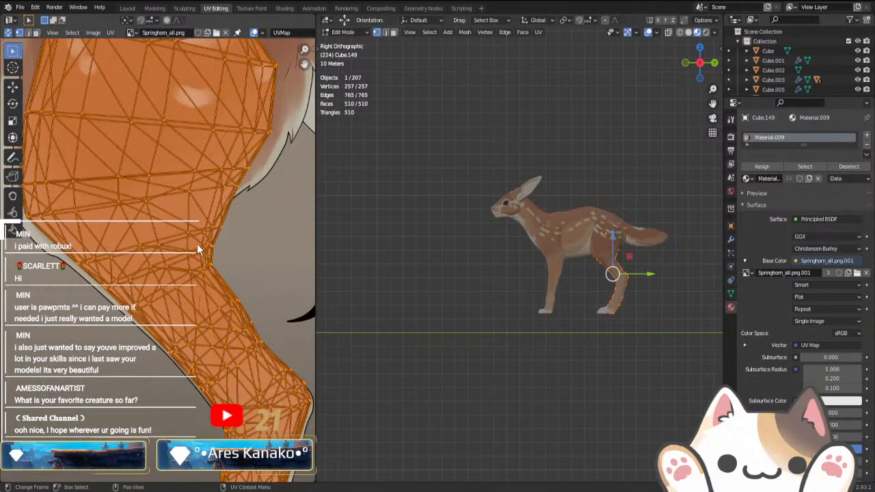
pyautogui.click(202, 257)
pyautogui.moveTo(183, 225); pyautogui.dragTo(255, 340)
pyautogui.press('g')
pyautogui.click(237, 290)
pyautogui.press('g')
pyautogui.moveTo(212, 293); pyautogui.dragTo(315, 430)
pyautogui.click(266, 368)
pyautogui.press('g')
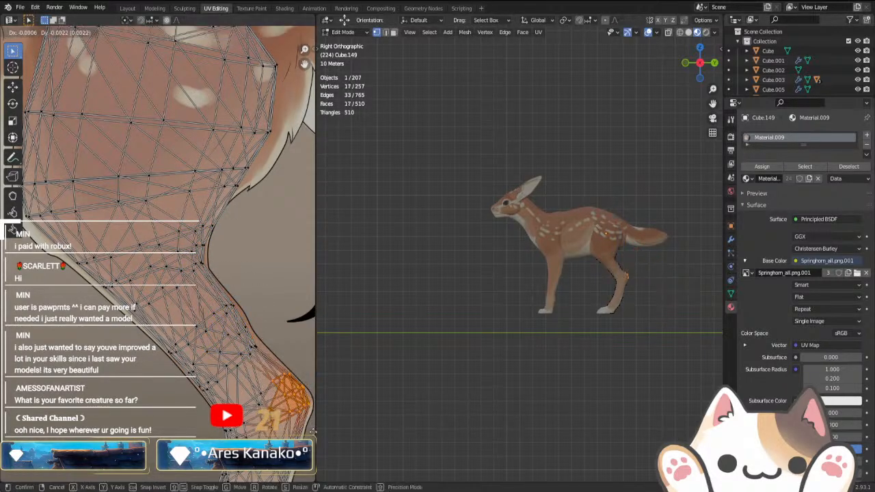
pyautogui.click(312, 430)
# - Move and scale the UV vertices of the lower hind leg below the hock to fit the painted outline
pyautogui.scroll(-1, 288, 413)
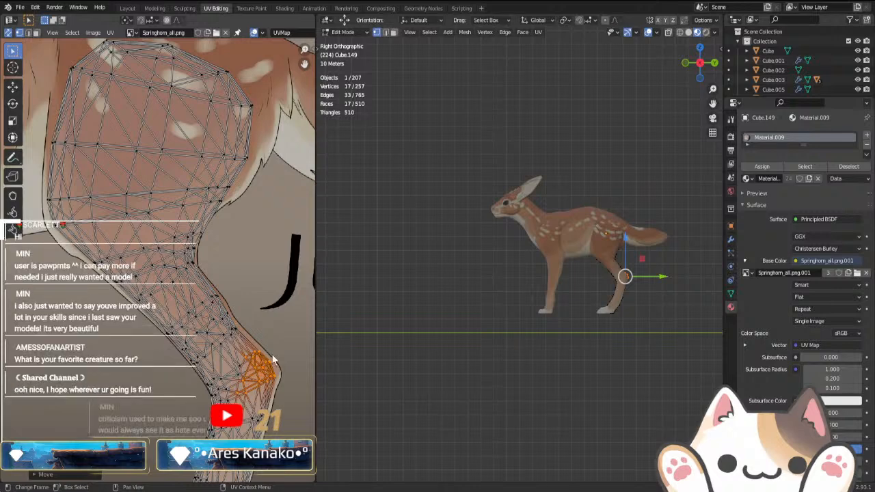
pyautogui.moveTo(273, 360); pyautogui.dragTo(265, 251, button='middle')
pyautogui.scroll(1, 272, 360)
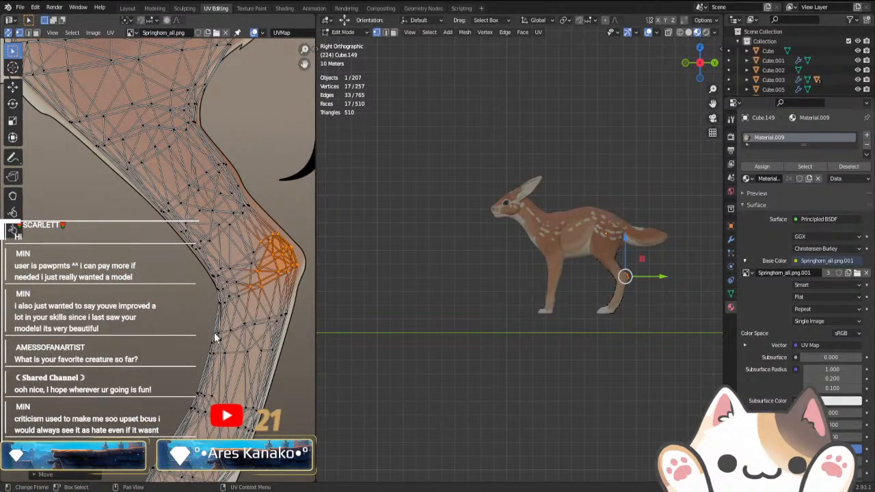
pyautogui.moveTo(208, 311); pyautogui.dragTo(175, 437)
pyautogui.press('g')
pyautogui.click(308, 374)
pyautogui.press('s')
pyautogui.click(279, 375)
pyautogui.press('s')
pyautogui.click(179, 436)
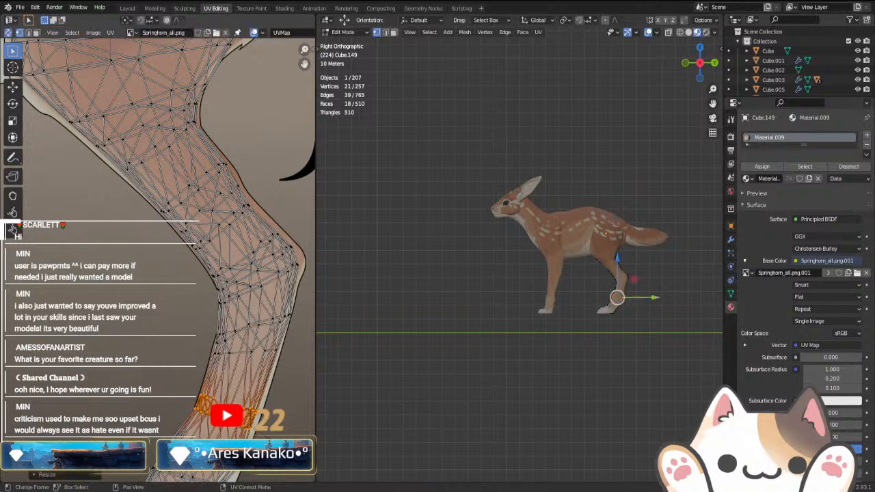
pyautogui.press('g')
pyautogui.click(247, 435)
# - Move the UV vertices around the hind ankle down toward the painted foot
pyautogui.moveTo(247, 435); pyautogui.dragTo(250, 318, button='middle')
pyautogui.moveTo(131, 300); pyautogui.dragTo(227, 433)
pyautogui.moveTo(119, 335); pyautogui.dragTo(241, 433)
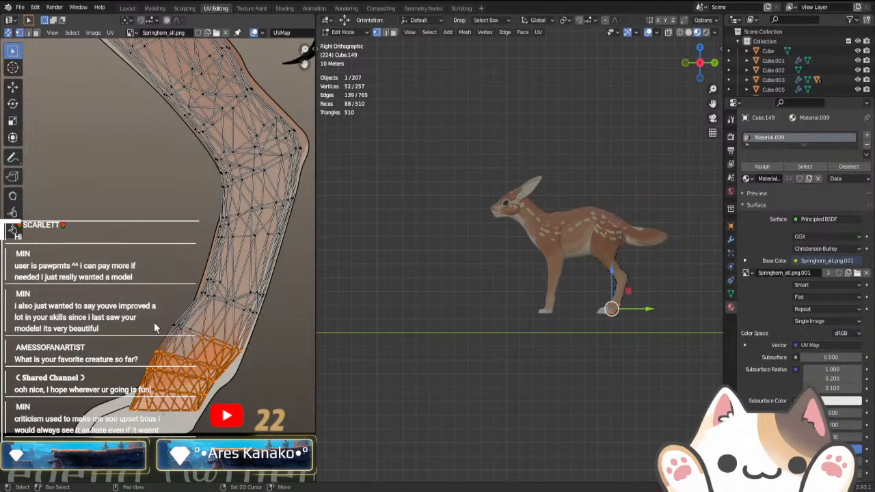
pyautogui.keyDown('shift'); pyautogui.moveTo(154, 322); pyautogui.dragTo(202, 352); pyautogui.keyUp('shift')
pyautogui.press('g')
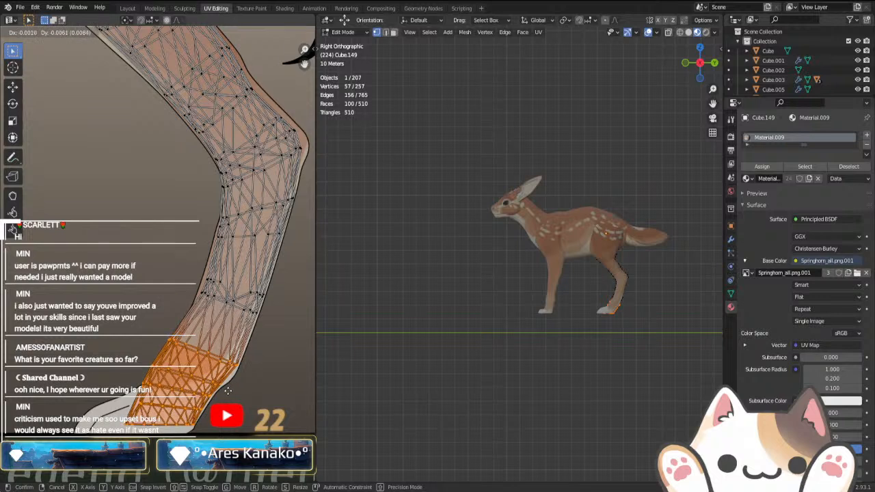
pyautogui.click(227, 396)
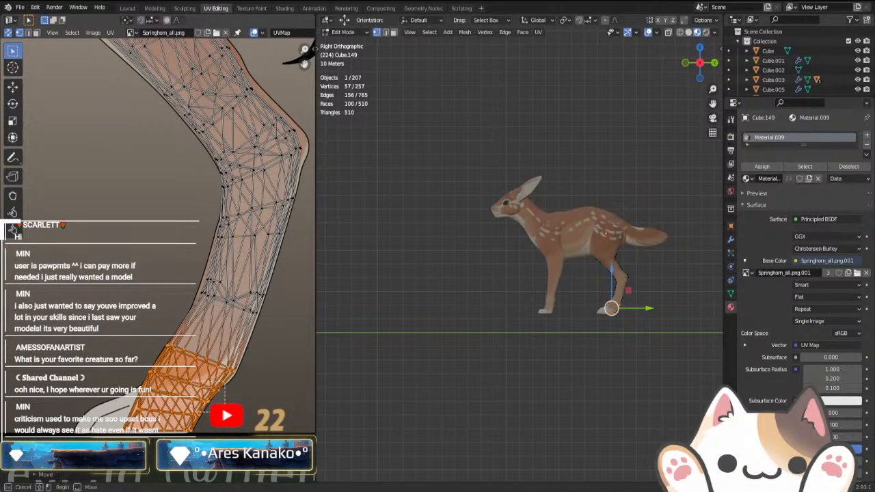
# - Nudge the UV vertices along the bottom and front edges of the hind ankle to fit inside the painted foot
pyautogui.moveTo(224, 411); pyautogui.dragTo(209, 432)
pyautogui.press('g')
pyautogui.click(185, 403)
pyautogui.press('g')
pyautogui.click(204, 429)
pyautogui.moveTo(100, 403); pyautogui.dragTo(136, 437)
pyautogui.press('g')
pyautogui.click(152, 434)
pyautogui.moveTo(125, 378); pyautogui.dragTo(157, 409)
pyautogui.press('g')
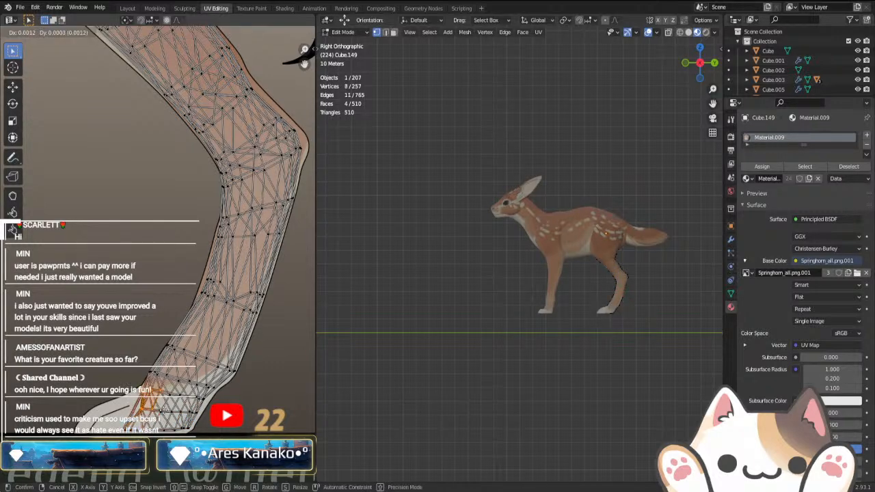
pyautogui.click(162, 407)
pyautogui.press('Tab')
pyautogui.scroll(-5, 302, 390)
pyautogui.press('Tab')
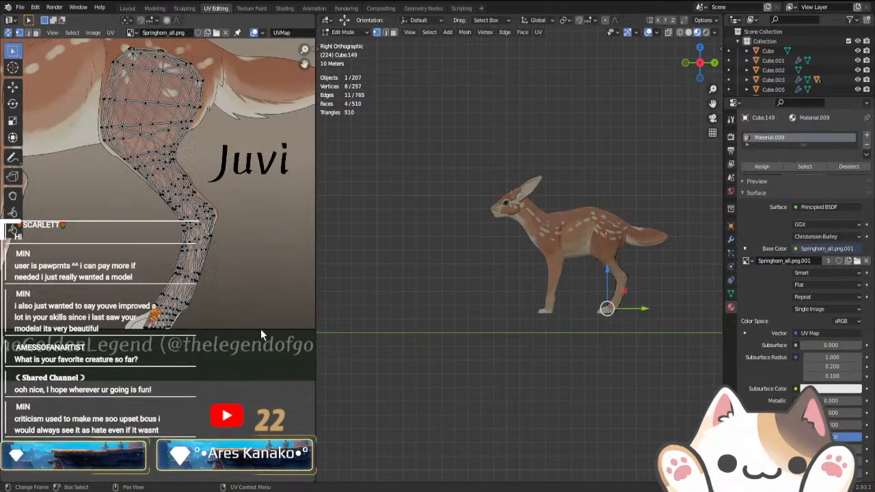
pyautogui.press('Tab')
# - Move the UV vertices at the lower back of the thigh slightly inward from the painted rear outline
pyautogui.moveTo(445, 324); pyautogui.dragTo(366, 330, button='middle')
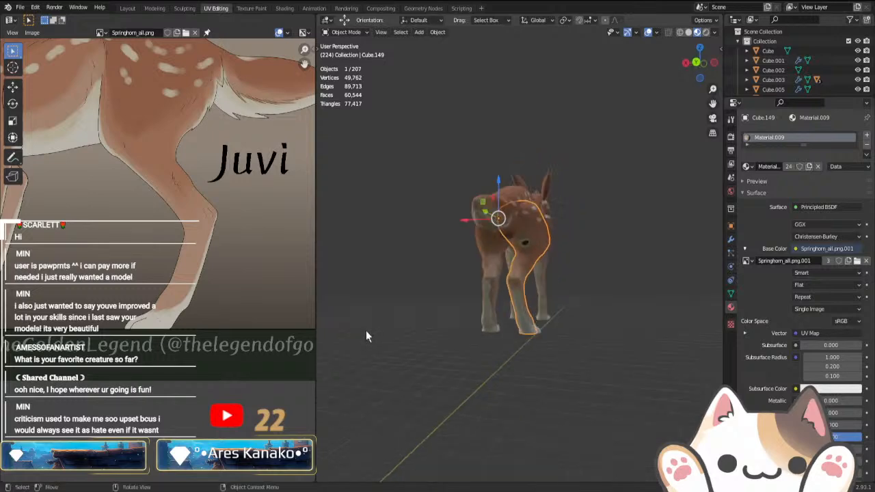
pyautogui.press('Tab')
pyautogui.scroll(6, 205, 275)
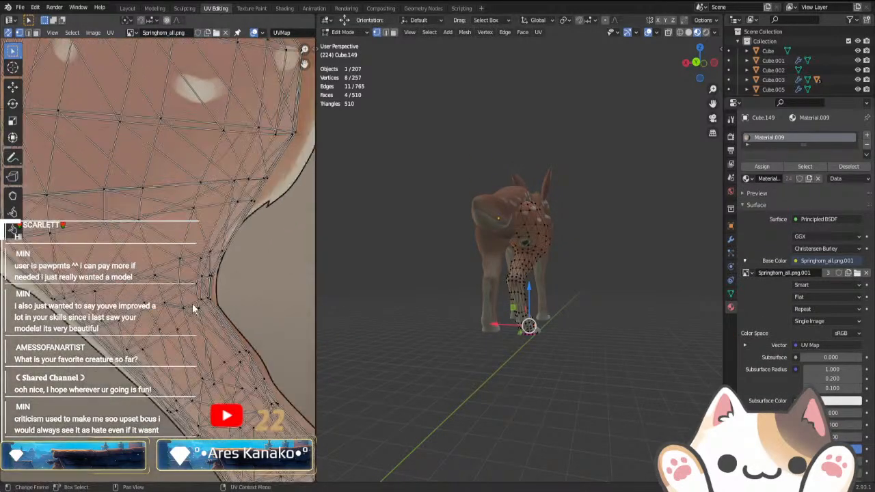
pyautogui.scroll(1, 192, 304)
pyautogui.moveTo(246, 152); pyautogui.dragTo(295, 209)
pyautogui.scroll(-1, 287, 210)
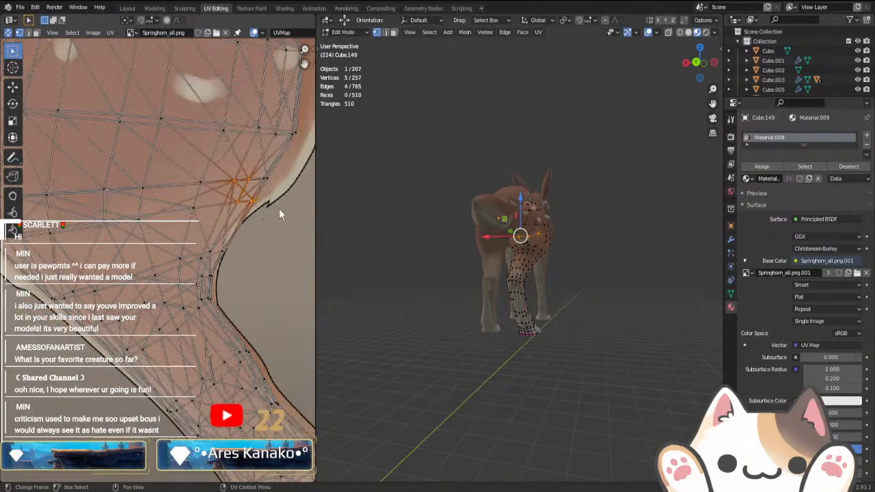
pyautogui.keyDown('shift'); pyautogui.click(265, 181); pyautogui.keyUp('shift')
pyautogui.press('g')
pyautogui.click(279, 234)
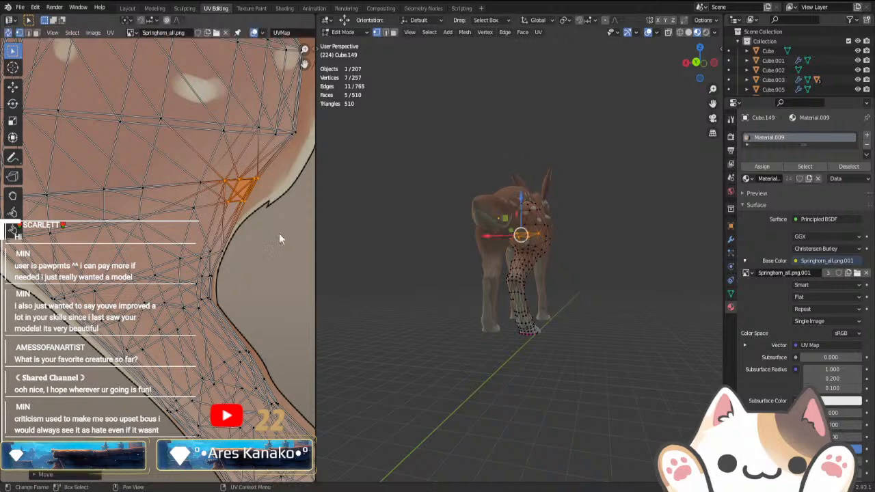
pyautogui.press('Tab')
pyautogui.press('Tab')
pyautogui.moveTo(194, 241); pyautogui.dragTo(241, 275)
pyautogui.press('Tab')
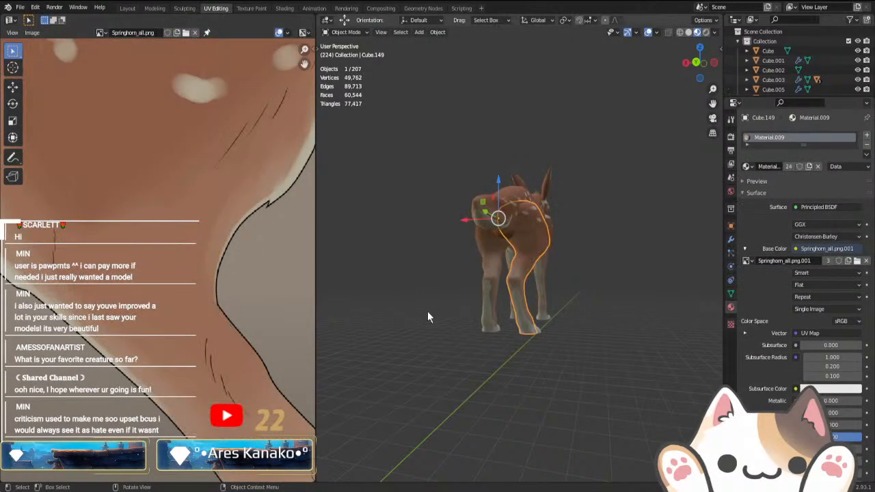
# - Select the other hind leg and project all its faces into UV space from the right orthographic view
pyautogui.click(428, 317)
pyautogui.moveTo(427, 317); pyautogui.dragTo(460, 225, button='middle')
pyautogui.click(522, 275)
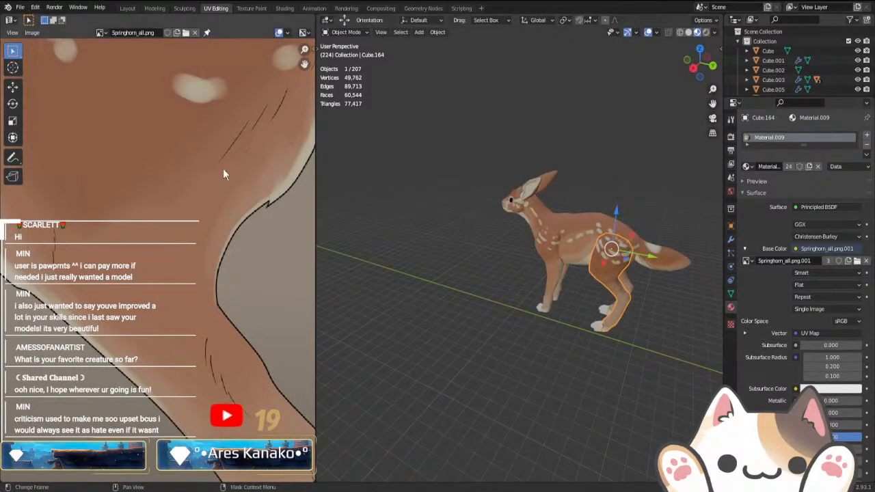
pyautogui.scroll(-5, 223, 174)
pyautogui.press('Tab')
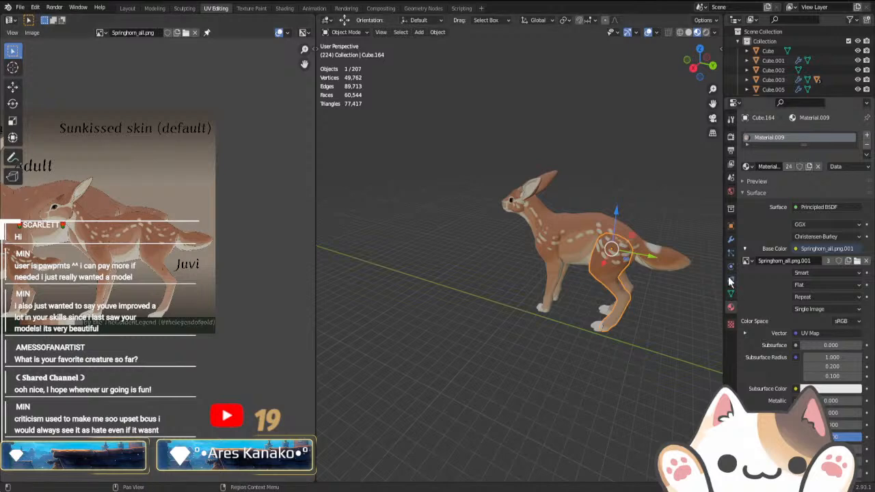
pyautogui.press('KP_3')
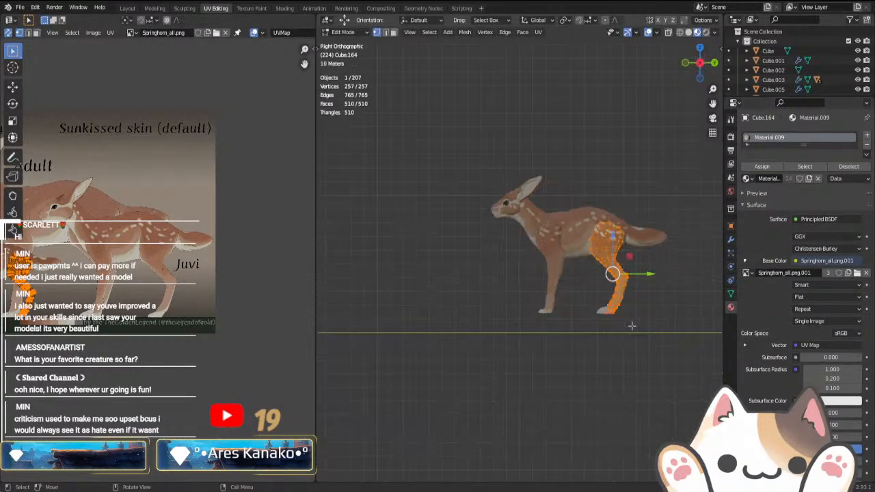
pyautogui.scroll(5, 632, 325)
pyautogui.rightClick(435, 376)
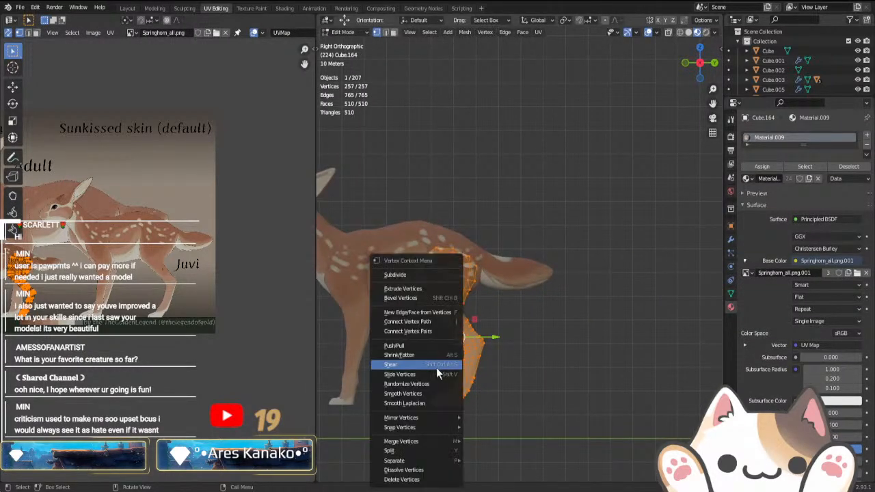
pyautogui.press('Escape')
pyautogui.press('3')
pyautogui.rightClick(369, 372)
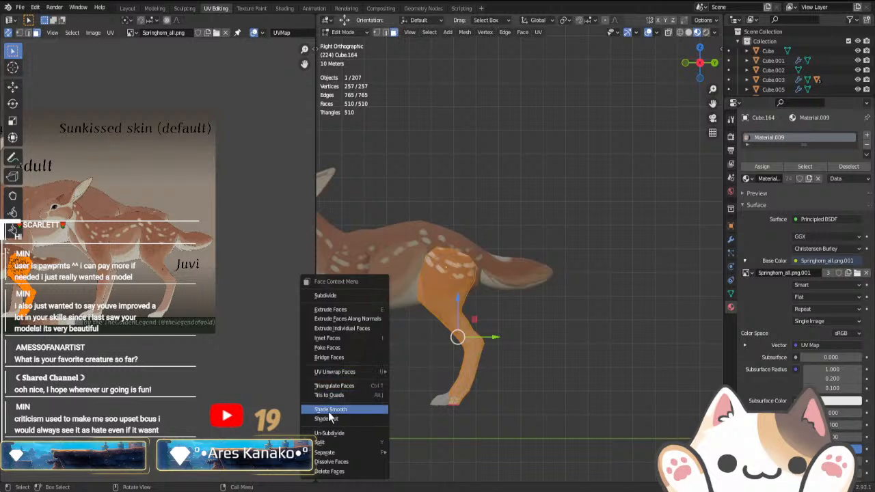
pyautogui.moveTo(338, 372)
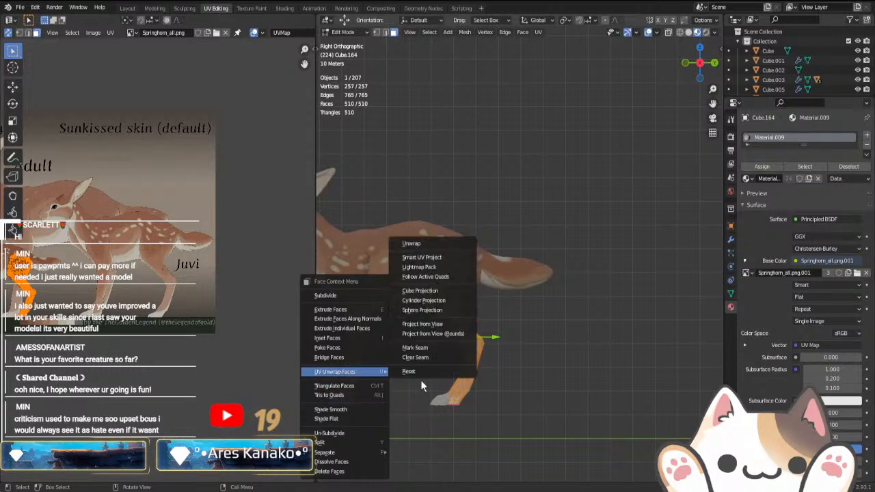
pyautogui.click(417, 326)
# - Move and scale the projected hind leg UVs onto the Juvi artwork's painted hind leg
pyautogui.press('g')
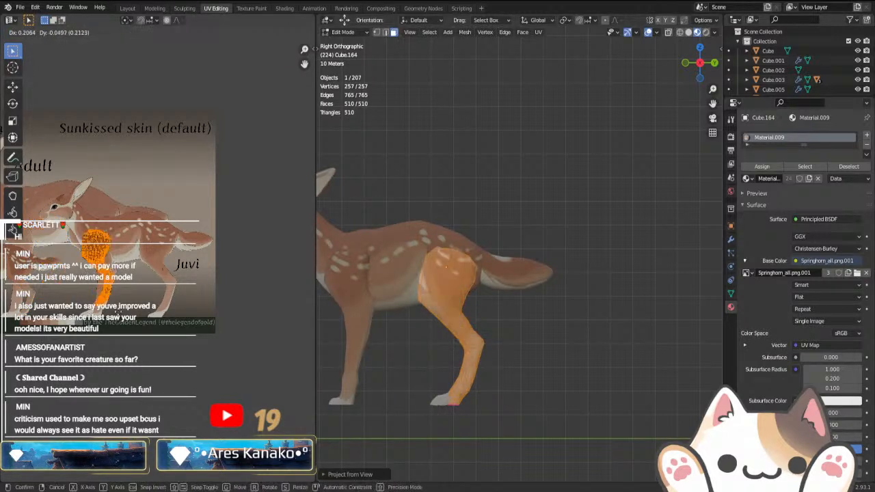
pyautogui.click(173, 304)
pyautogui.press('s')
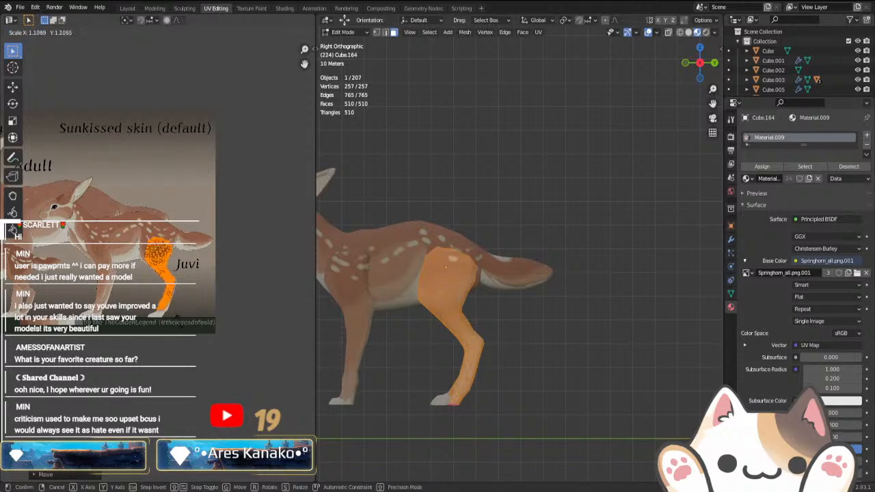
pyautogui.click(189, 337)
pyautogui.scroll(5, 189, 337)
pyautogui.press('s')
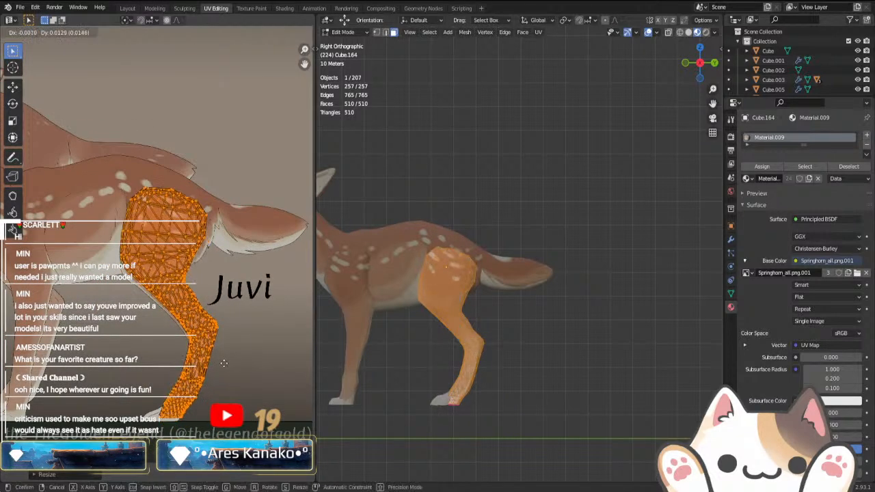
pyautogui.click(215, 362)
pyautogui.press('g')
pyautogui.click(213, 369)
# - Rotate, scale and reposition the whole hind leg UV layout to match the painted leg's outline
pyautogui.press('r')
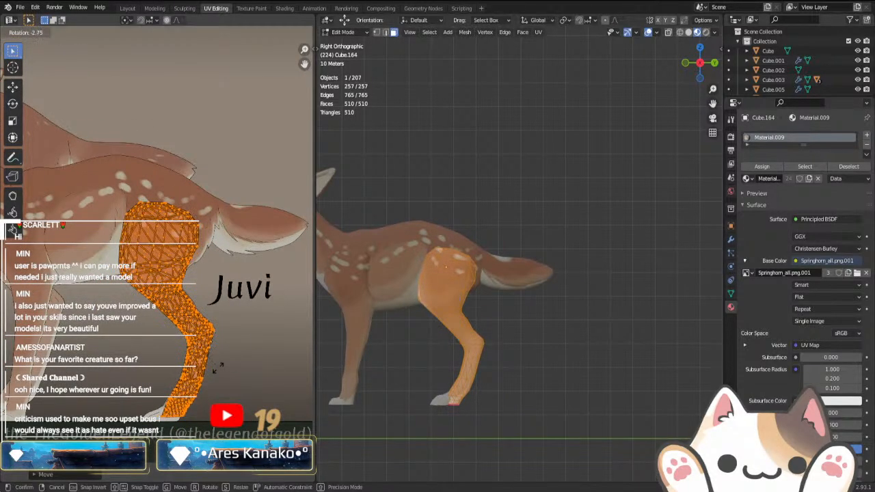
pyautogui.click(216, 368)
pyautogui.press('g')
pyautogui.click(215, 367)
pyautogui.scroll(3, 215, 366)
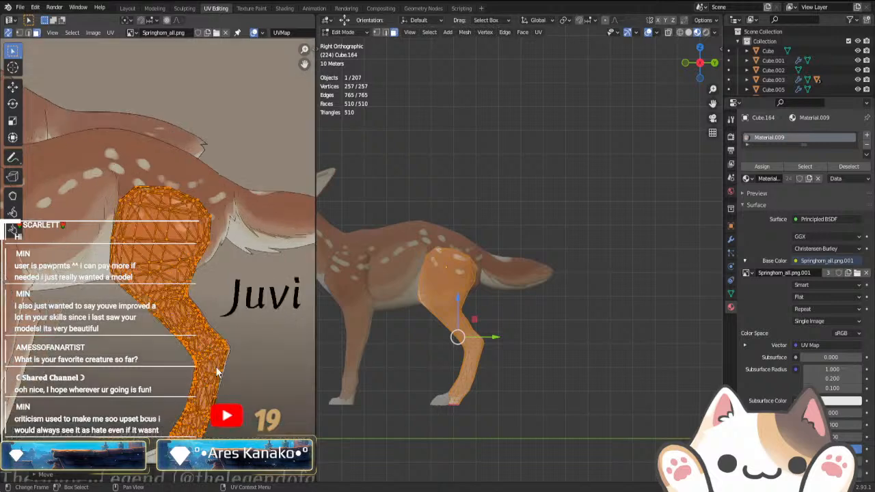
pyautogui.press('s')
pyautogui.click(267, 385)
pyautogui.press('g')
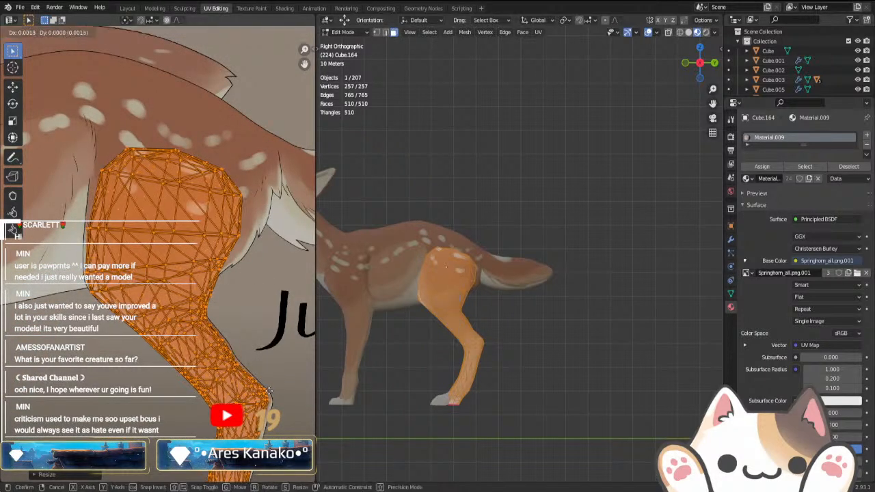
pyautogui.click(273, 385)
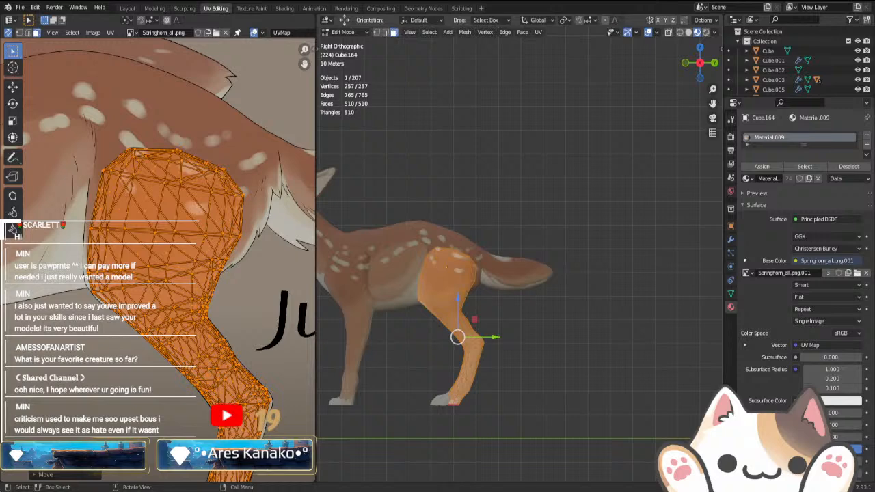
# - Move the UV vertices at the back of the hock outward toward the painted hock tip
pyautogui.scroll(-5, 429, 405)
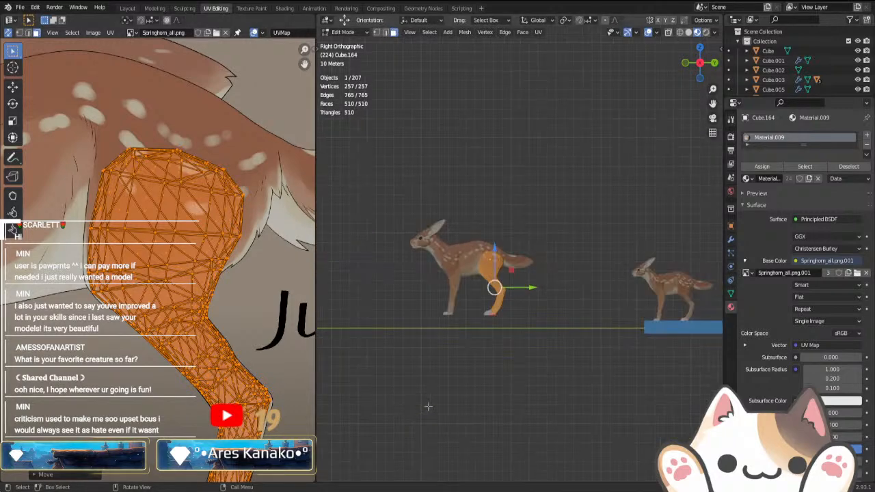
pyautogui.click(430, 404)
pyautogui.press('a')
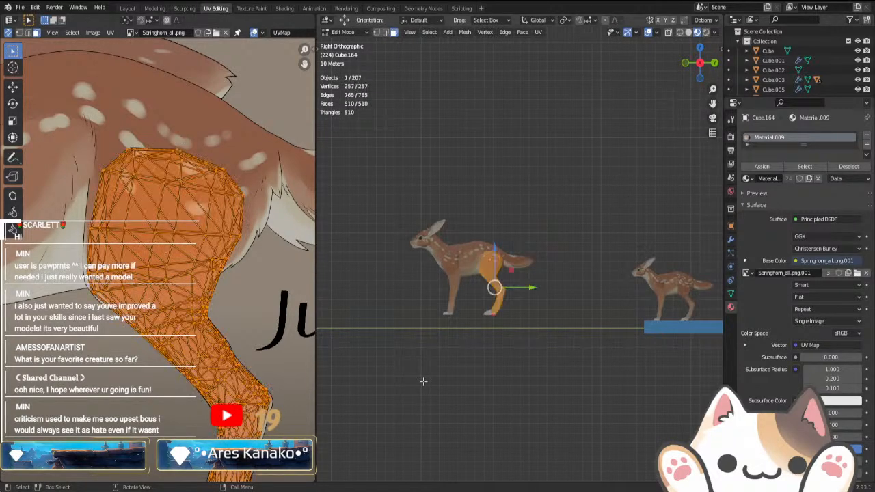
pyautogui.scroll(5, 217, 366)
pyautogui.moveTo(288, 359); pyautogui.dragTo(223, 268, button='middle')
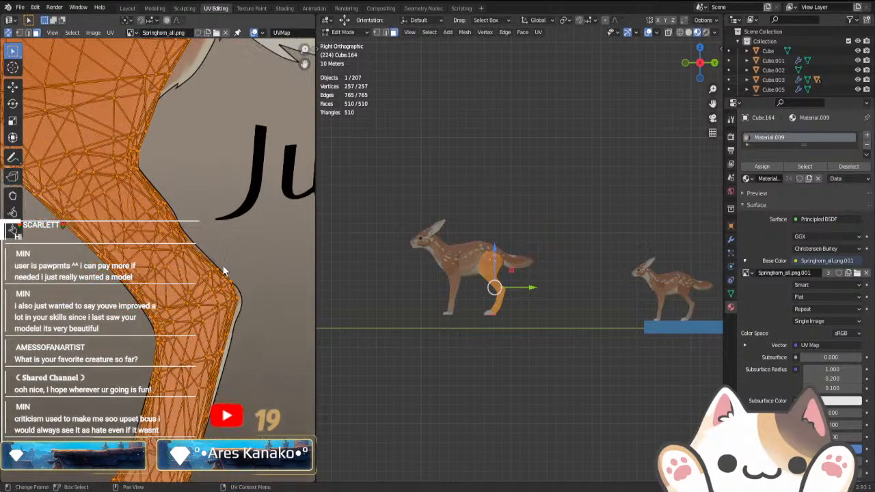
pyautogui.moveTo(206, 263); pyautogui.dragTo(266, 323)
pyautogui.scroll(3, 266, 323)
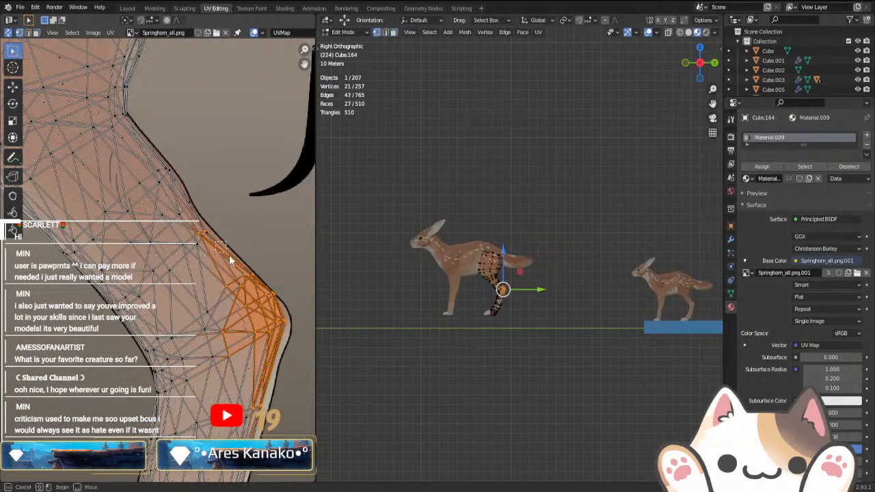
pyautogui.moveTo(229, 255); pyautogui.dragTo(298, 363)
pyautogui.press('g')
pyautogui.click(305, 373)
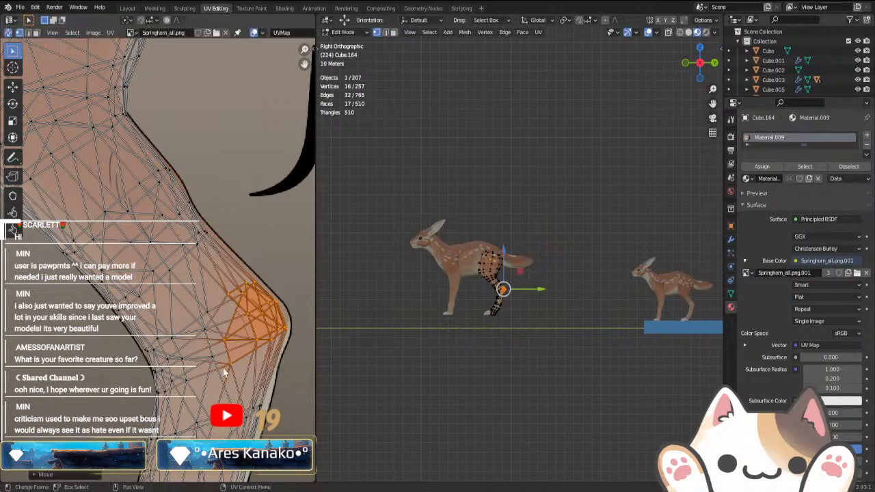
# - Shift the UV vertices along the front of the lower thigh, knee and shin to fit inside the painted outline
pyautogui.scroll(-1, 191, 361)
pyautogui.moveTo(67, 264); pyautogui.dragTo(266, 419, button='middle')
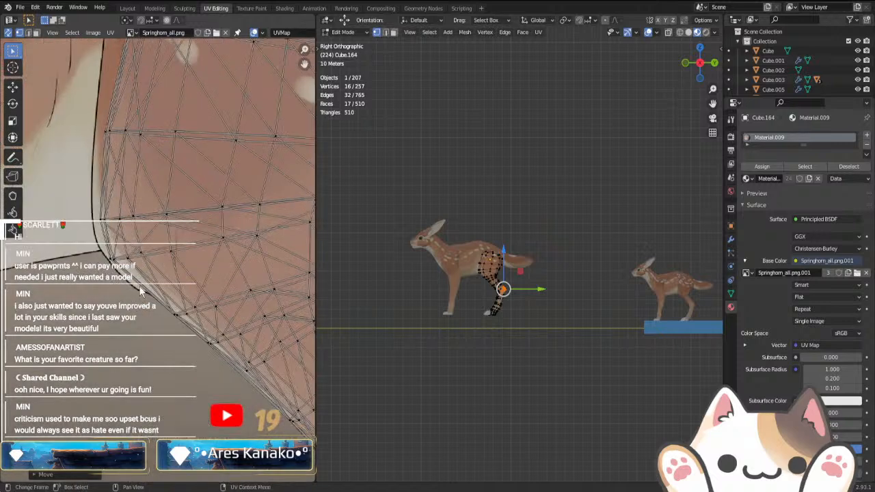
pyautogui.moveTo(166, 277); pyautogui.dragTo(287, 400)
pyautogui.press('g')
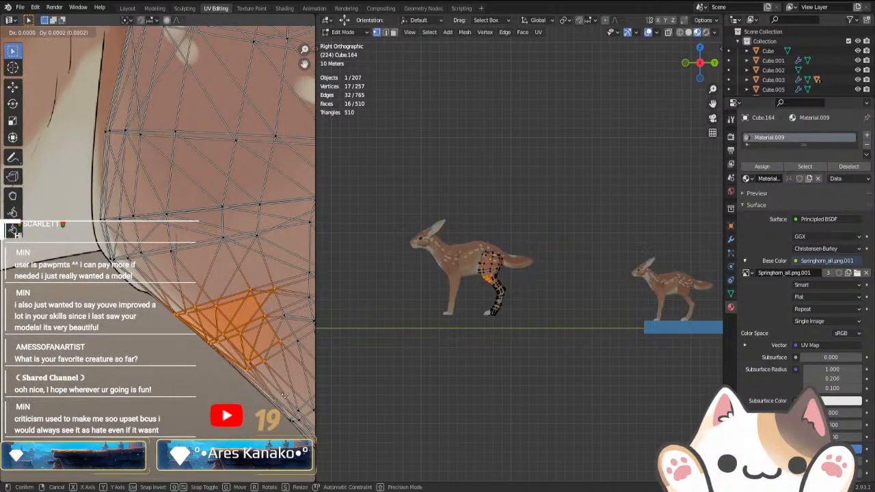
pyautogui.click(271, 391)
pyautogui.moveTo(80, 198); pyautogui.dragTo(181, 297)
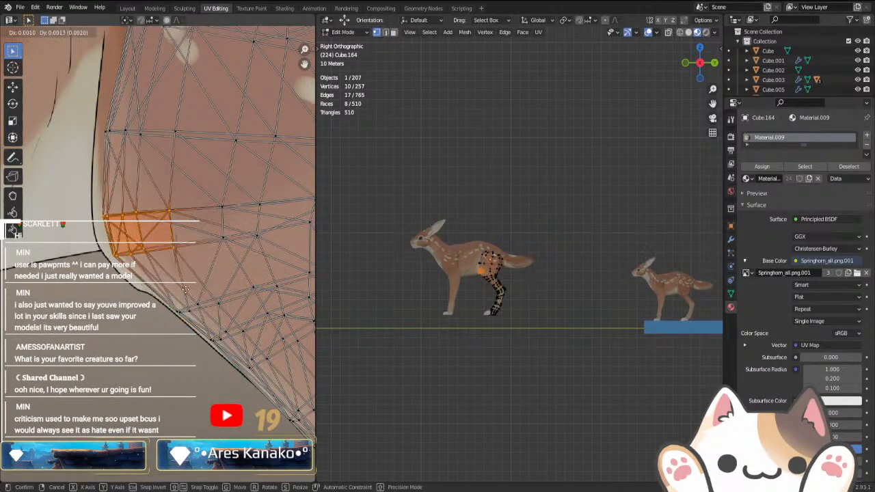
pyautogui.scroll(-2, 216, 330)
pyautogui.moveTo(226, 338); pyautogui.dragTo(288, 408)
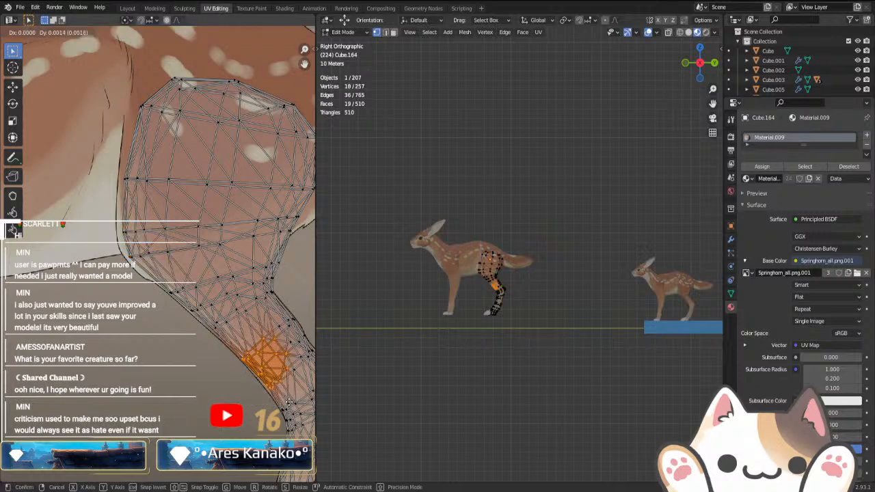
# - Move the UV vertices at the rear bend and lower back of the thigh inward from the painted outline
pyautogui.moveTo(255, 257); pyautogui.dragTo(295, 295)
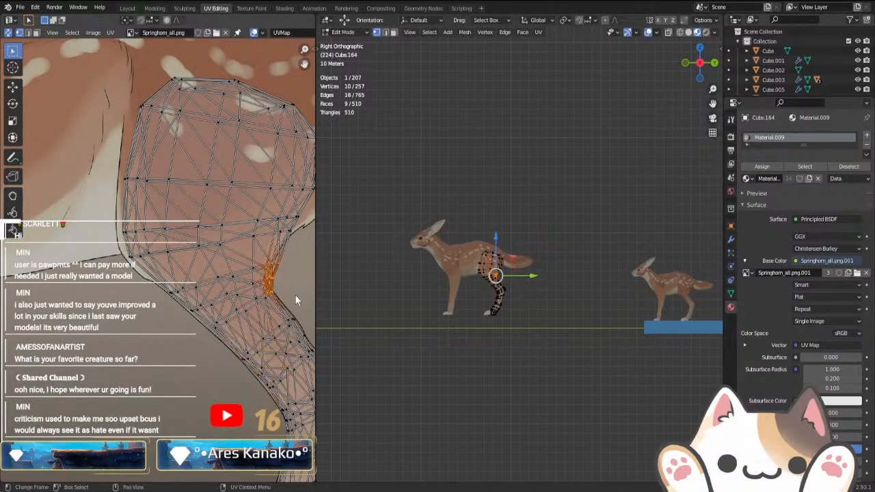
pyautogui.press('g')
pyautogui.click(289, 294)
pyautogui.moveTo(261, 203); pyautogui.dragTo(308, 251)
pyautogui.press('g')
pyautogui.click(302, 253)
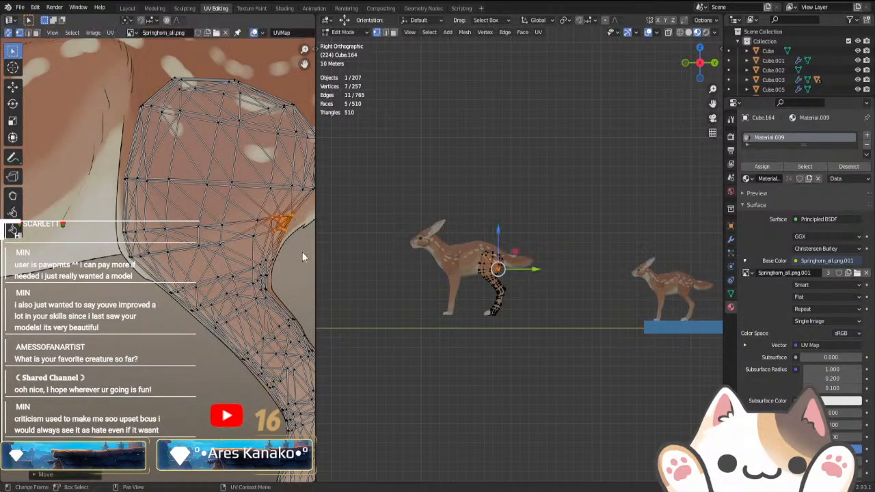
# - Nudge the UV vertices on the front edge below the hock and above the foot inward from the painted outline
pyautogui.scroll(-2, 247, 286)
pyautogui.moveTo(244, 289); pyautogui.dragTo(155, 146, button='middle')
pyautogui.scroll(3, 233, 359)
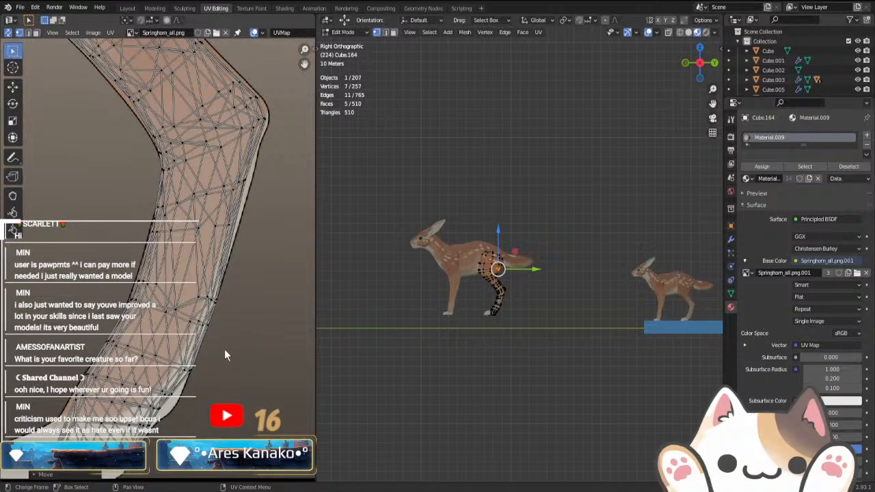
pyautogui.press('Tab')
pyautogui.moveTo(492, 356); pyautogui.dragTo(538, 395, button='middle')
pyautogui.scroll(5, 578, 401)
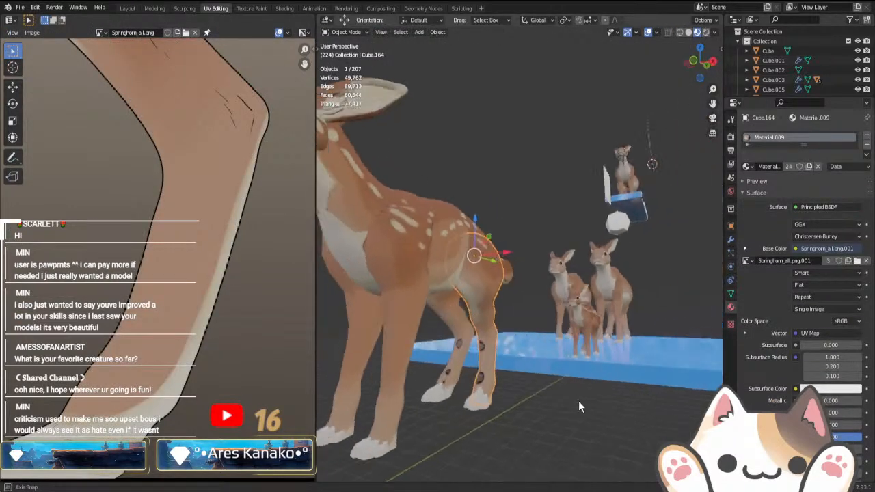
pyautogui.press('Tab')
pyautogui.press('b')
pyautogui.moveTo(140, 108); pyautogui.dragTo(179, 241)
pyautogui.press('g')
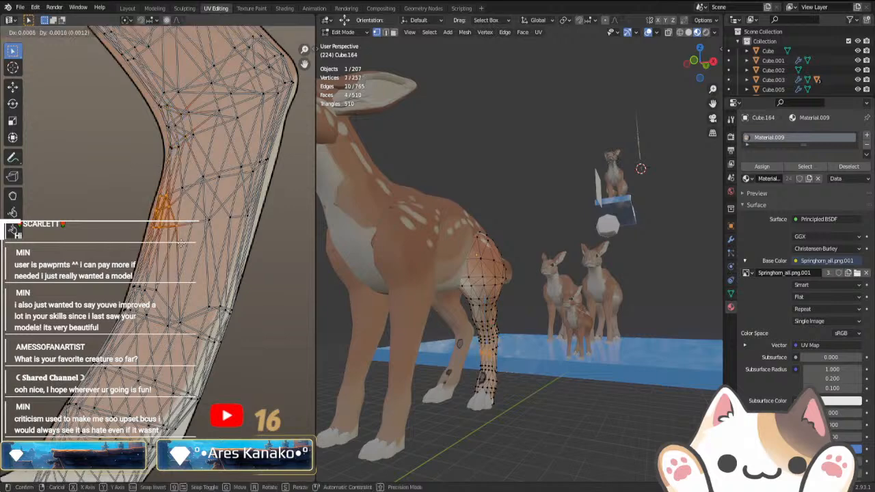
pyautogui.click(180, 244)
pyautogui.moveTo(78, 335); pyautogui.dragTo(126, 387)
pyautogui.press('g')
pyautogui.click(135, 399)
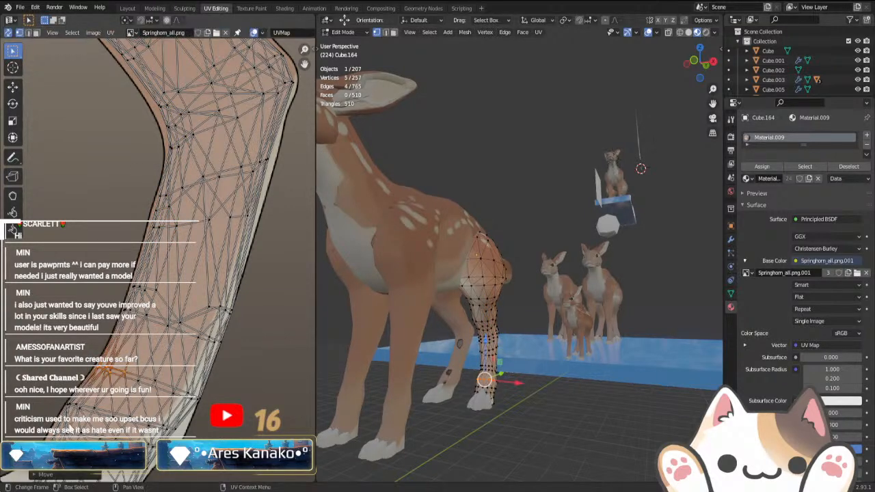
pyautogui.press('Tab')
# - Select the opposite hind leg and move its UV vertices at the front of the hock inward from the painted outline
pyautogui.moveTo(522, 428); pyautogui.dragTo(527, 412, button='middle')
pyautogui.click(455, 351)
pyautogui.press('Tab')
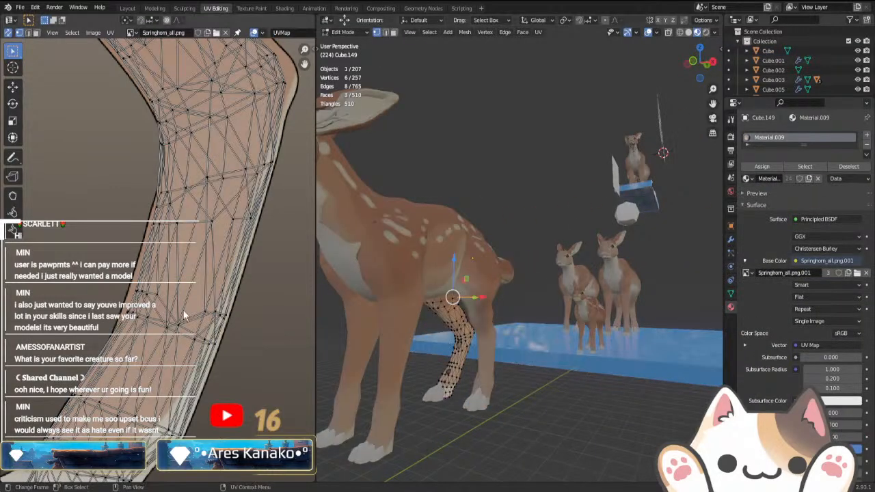
pyautogui.moveTo(109, 385); pyautogui.dragTo(121, 369, button='middle')
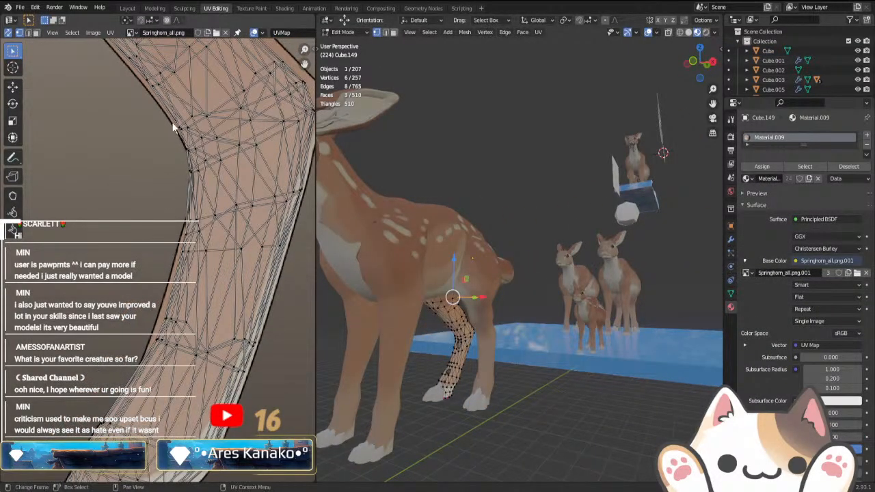
pyautogui.moveTo(173, 123); pyautogui.dragTo(222, 183)
pyautogui.moveTo(177, 104); pyautogui.dragTo(223, 183)
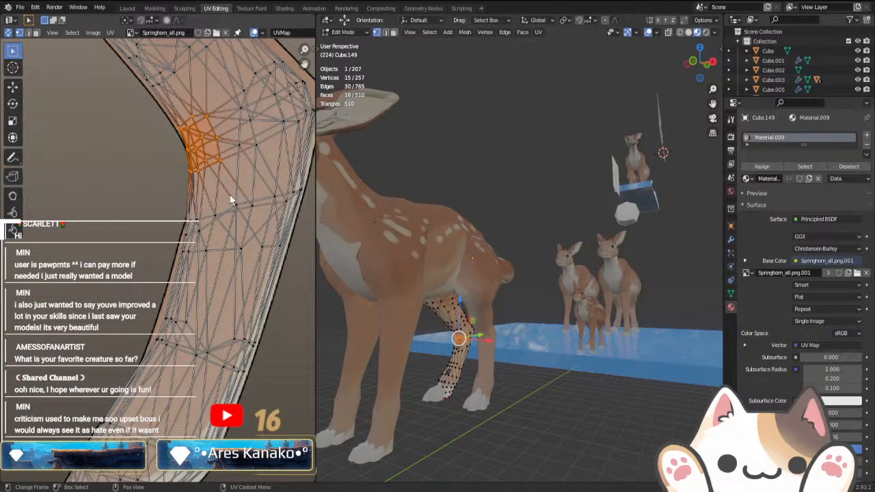
pyautogui.press('g')
pyautogui.click(238, 194)
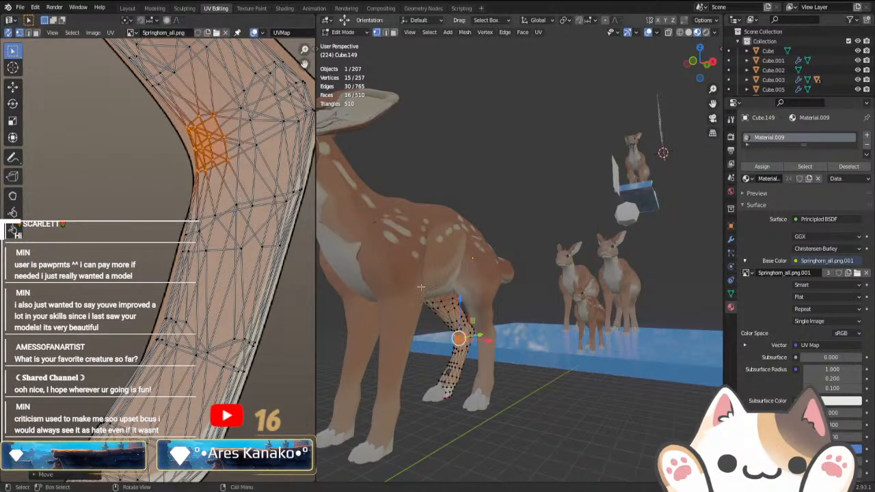
# - Move this leg's front UV vertices just above the foot inward and return to Object Mode
pyautogui.moveTo(92, 405); pyautogui.dragTo(137, 437)
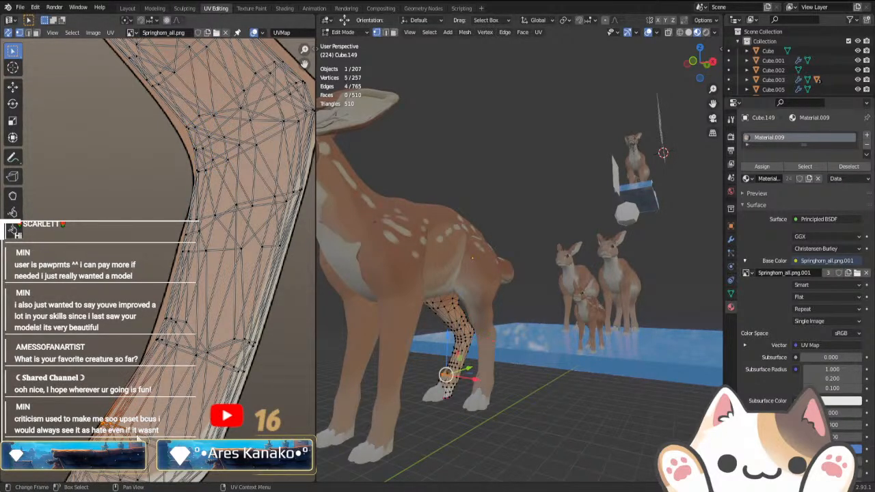
pyautogui.press('g')
pyautogui.click(147, 431)
pyautogui.press('Tab')
pyautogui.press('Tab')
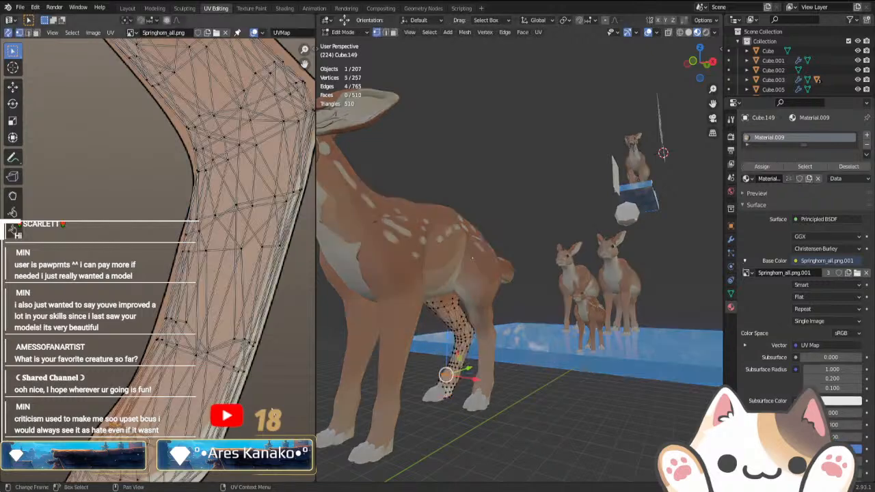
pyautogui.press('Tab')
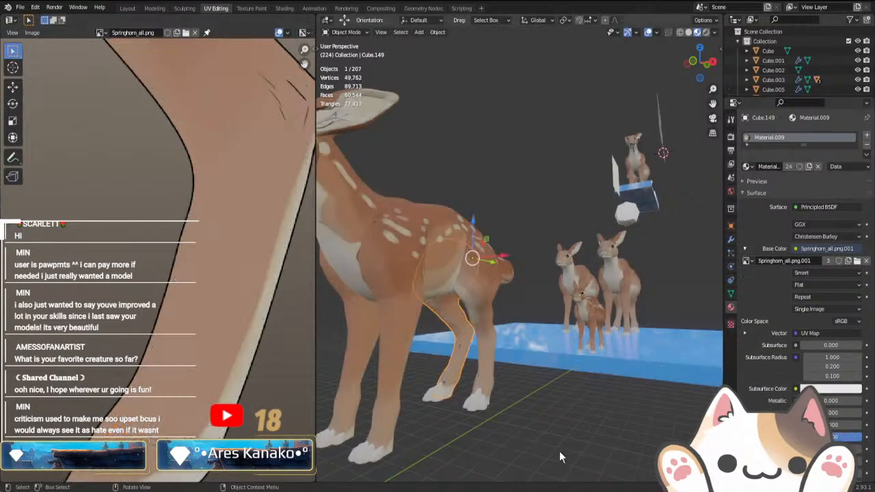
# - Move the UVs of the dark-spotted face on the hind leg's shin below the hock inward from the painted outline
pyautogui.moveTo(560, 456); pyautogui.dragTo(585, 293, button='middle')
pyautogui.scroll(6, 590, 433)
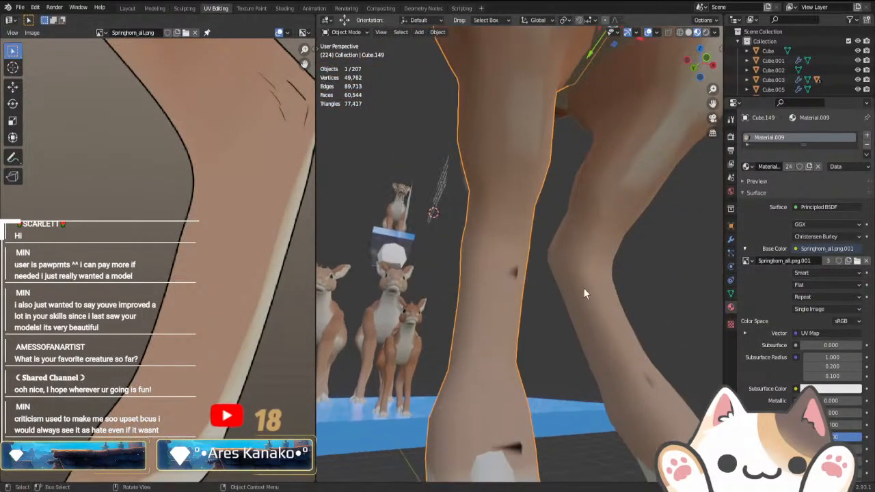
pyautogui.press('Tab')
pyautogui.click(513, 274)
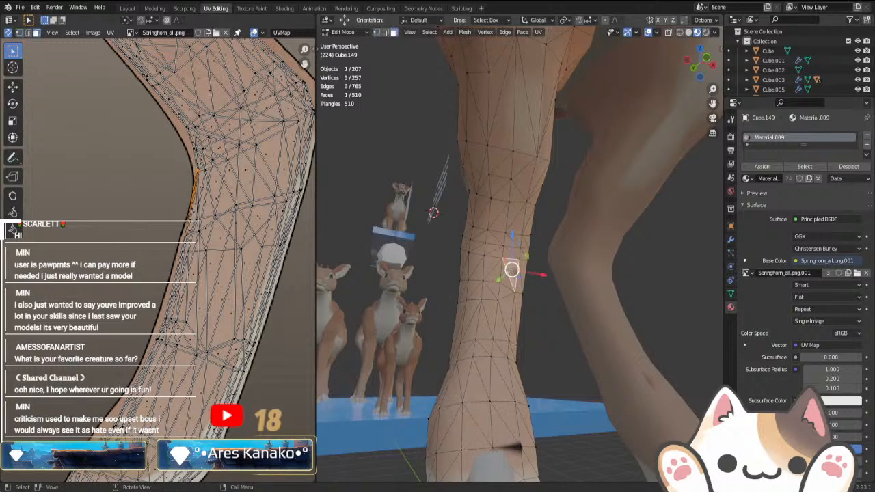
pyautogui.press('g')
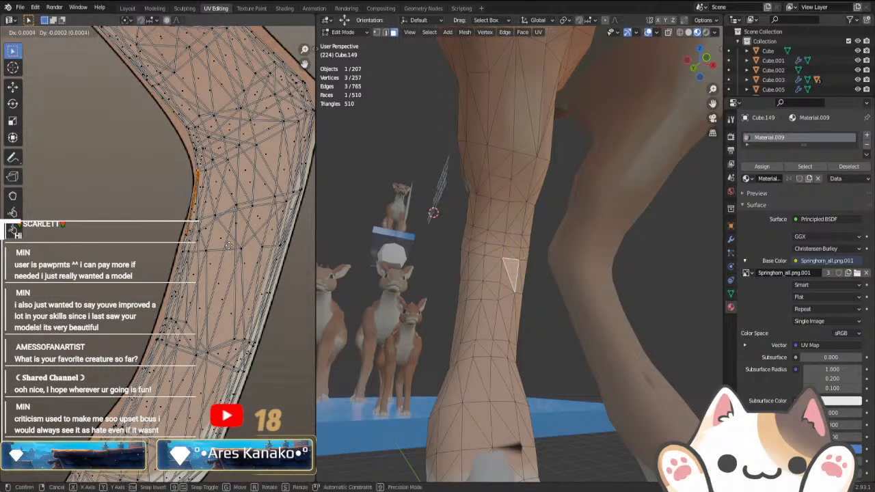
pyautogui.click(230, 247)
pyautogui.press('Tab')
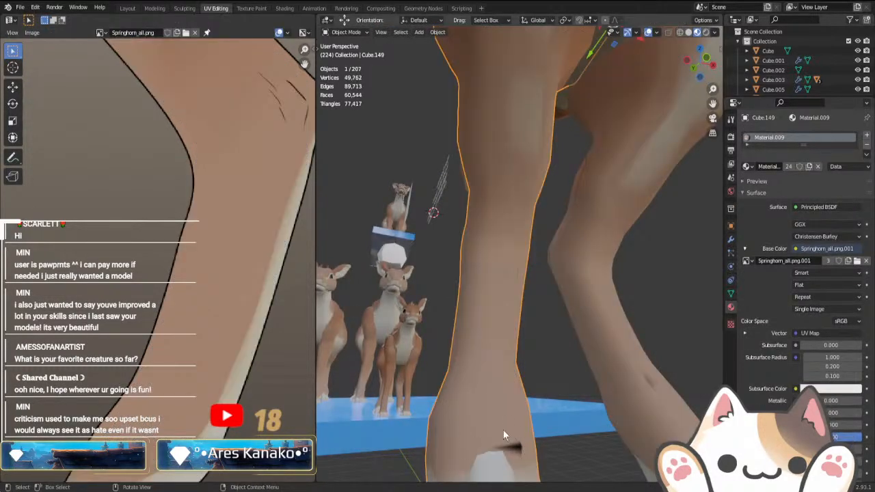
pyautogui.press('Tab')
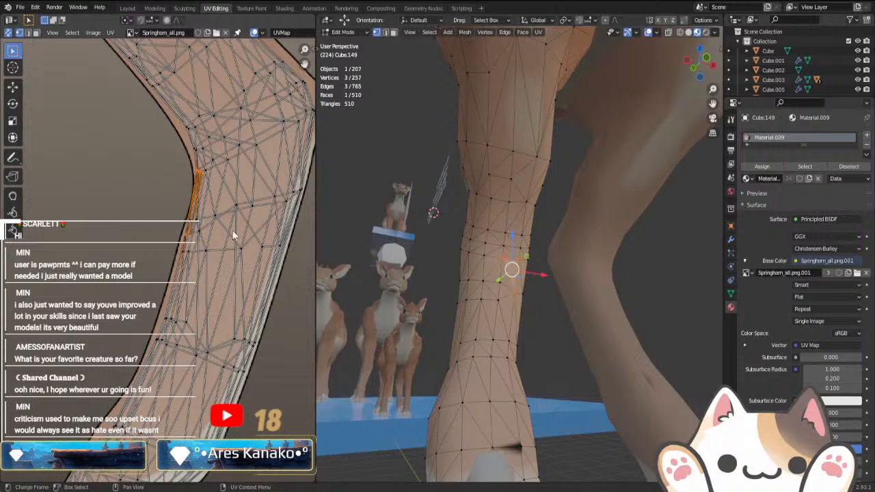
pyautogui.press('g')
pyautogui.click(272, 265)
pyautogui.press('Tab')
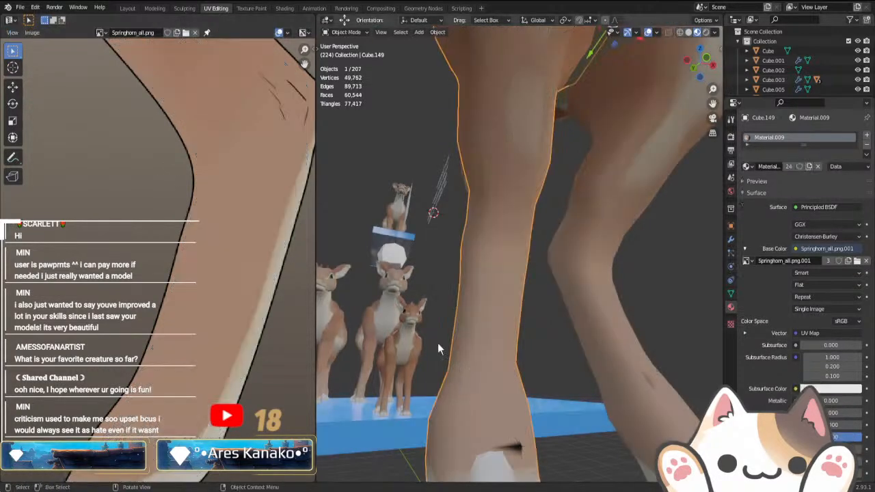
# - Move the UV vertices of the dark-spotted face just above the same leg's foot inward from the painted outline
pyautogui.press('Tab')
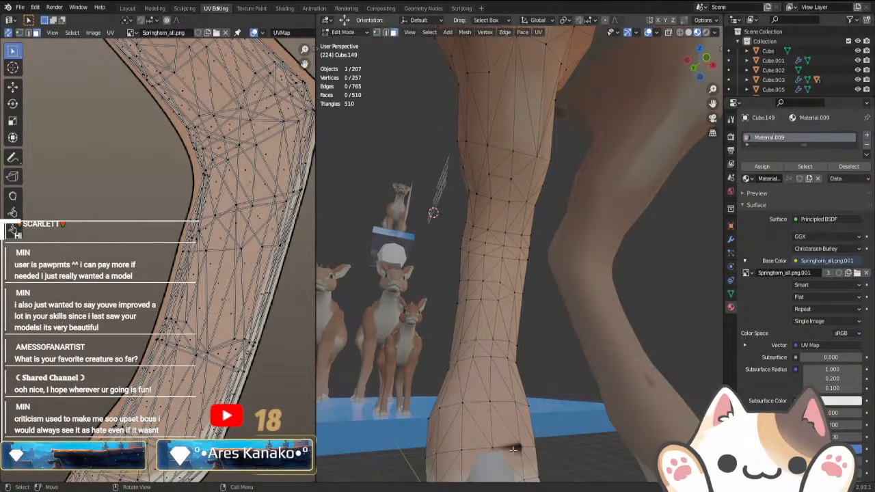
pyautogui.moveTo(191, 397); pyautogui.dragTo(250, 266, button='middle')
pyautogui.scroll(2, 250, 266)
pyautogui.press('1')
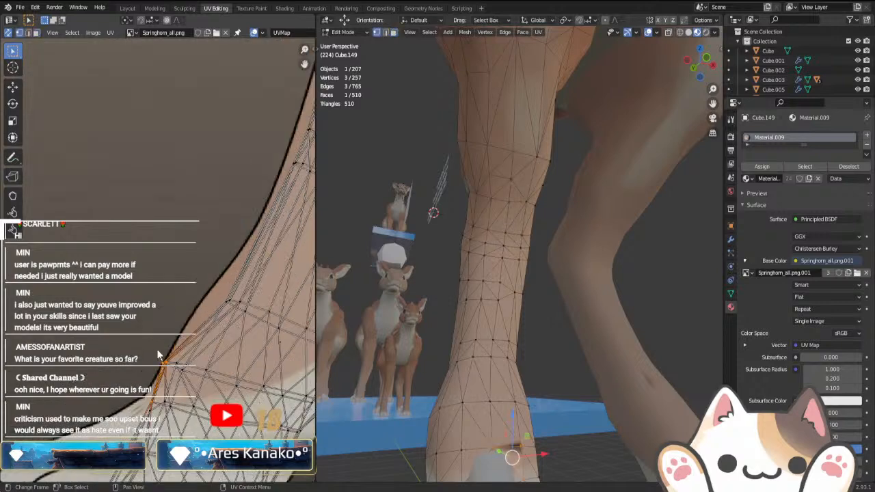
pyautogui.moveTo(156, 350); pyautogui.dragTo(200, 385)
pyautogui.press('g')
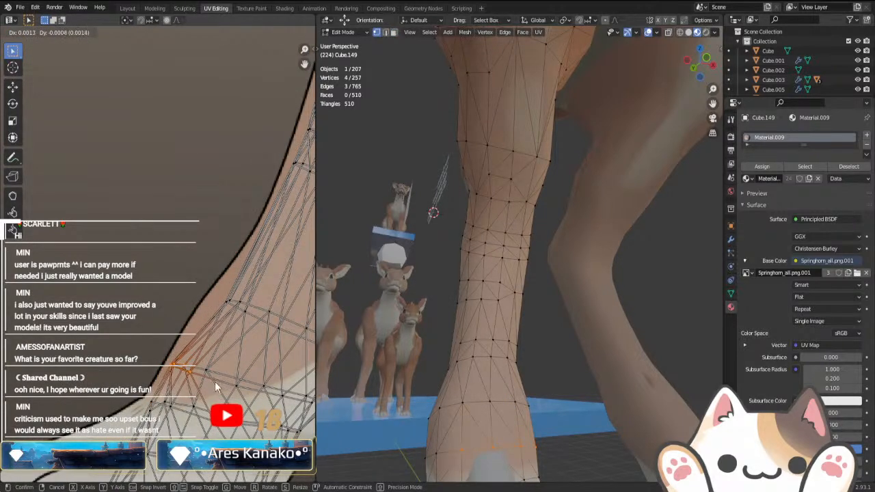
pyautogui.click(214, 382)
pyautogui.press('Tab')
pyautogui.scroll(-5, 562, 373)
# - Select the opposite hind leg and shift its UV vertices on the front above the foot inward from the outline
pyautogui.click(563, 373)
pyautogui.moveTo(562, 373); pyautogui.dragTo(523, 404, button='middle')
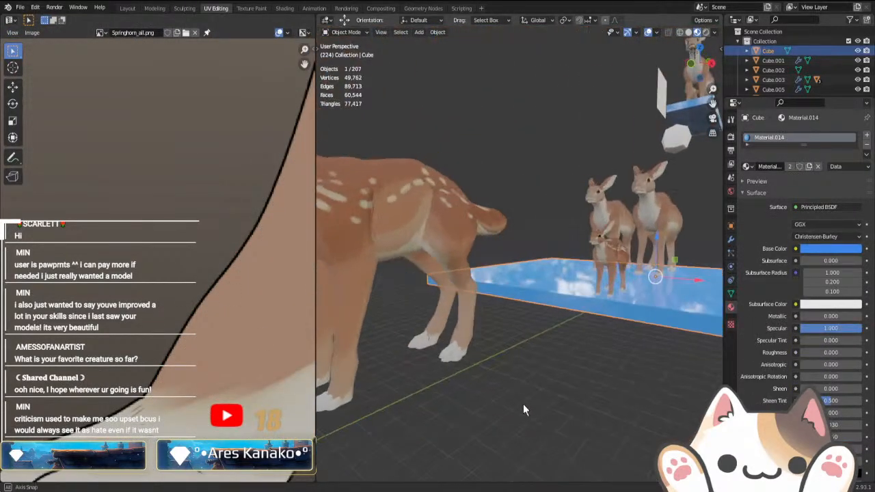
pyautogui.click(466, 315)
pyautogui.press('Tab')
pyautogui.moveTo(451, 424); pyautogui.dragTo(519, 392, button='middle')
pyautogui.scroll(5, 519, 392)
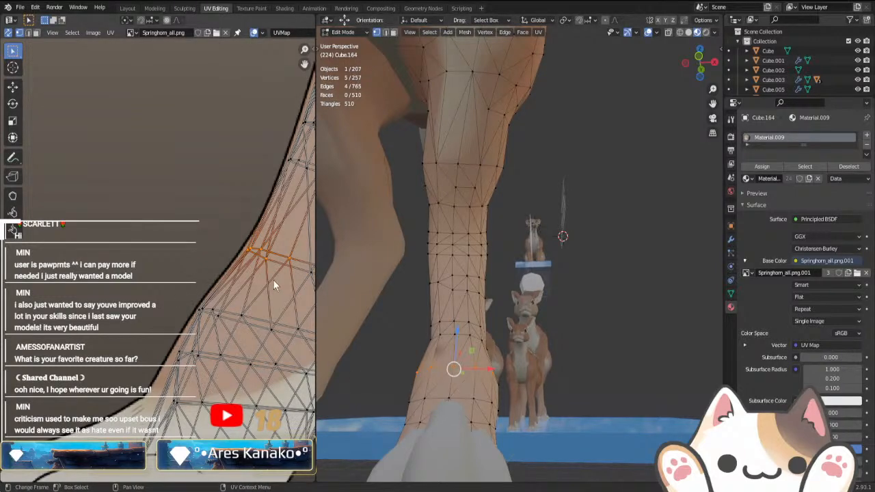
pyautogui.press('Tab')
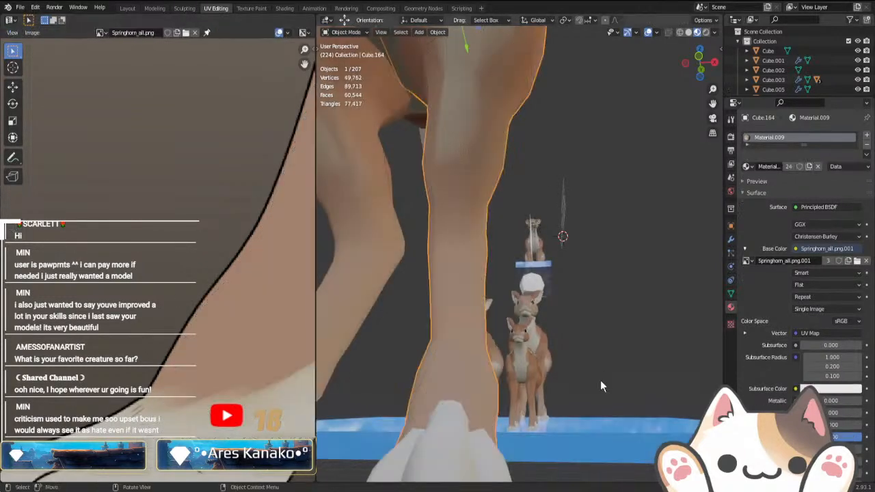
# - Select the fawn's tail and unwrap all its faces with Project from View in the right orthographic view
pyautogui.click(566, 427)
pyautogui.moveTo(566, 427); pyautogui.dragTo(478, 414, button='middle')
pyautogui.click(486, 218)
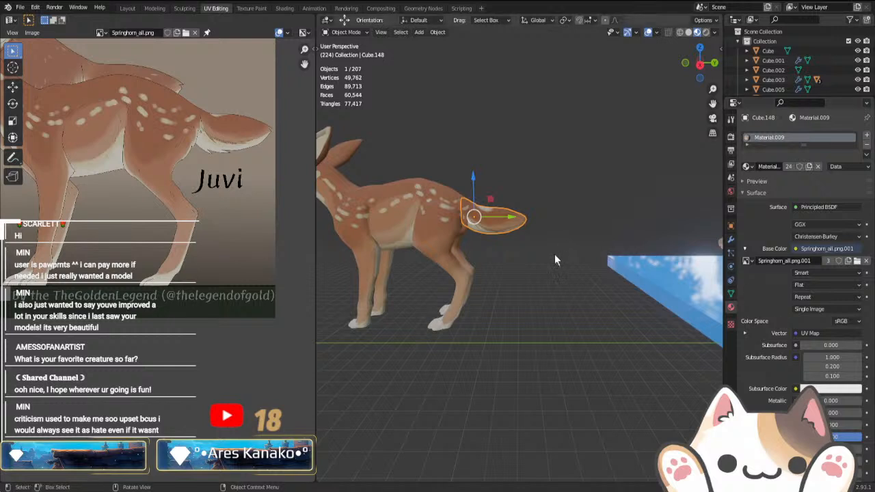
pyautogui.press('Tab')
pyautogui.press('KP_3')
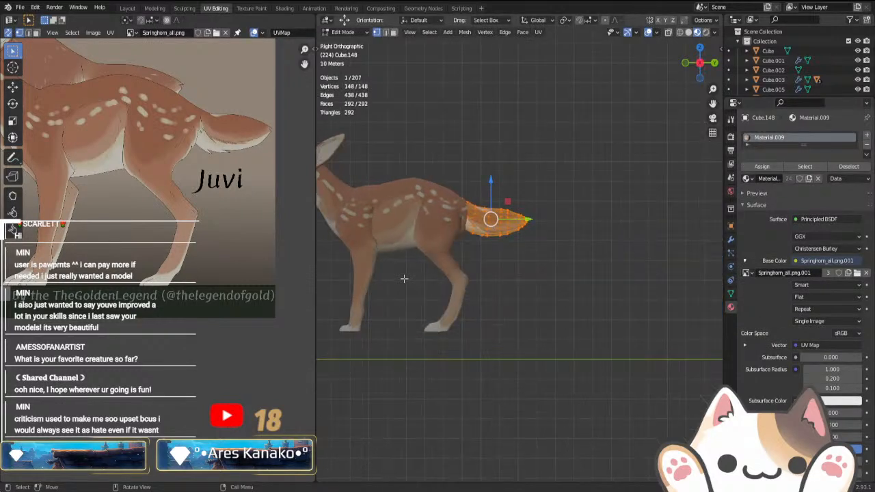
pyautogui.rightClick(406, 277)
pyautogui.rightClick(434, 347)
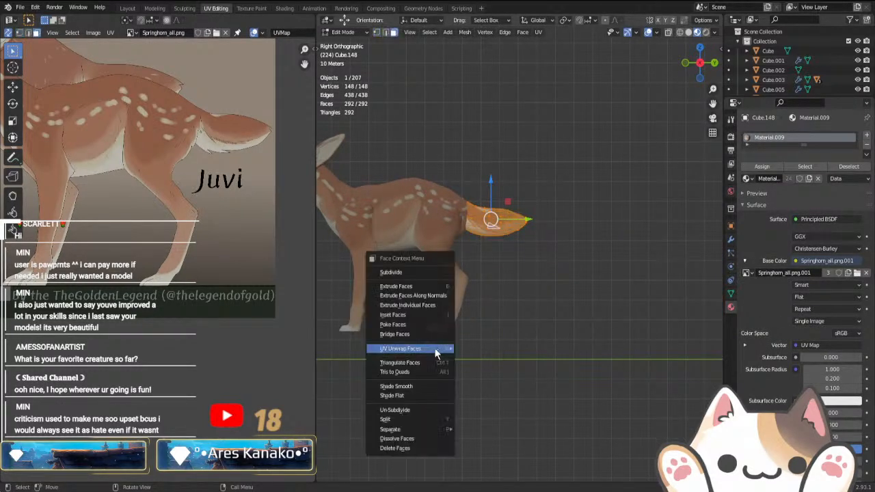
pyautogui.moveTo(441, 348)
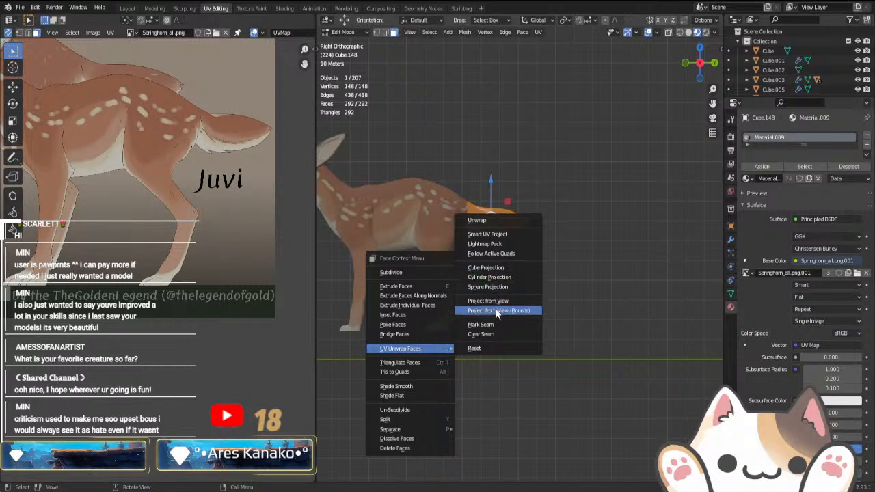
pyautogui.click(488, 301)
# - Move, scale and rotate the tail's UVs onto the tail of the Juvi artwork
pyautogui.scroll(-2, 179, 331)
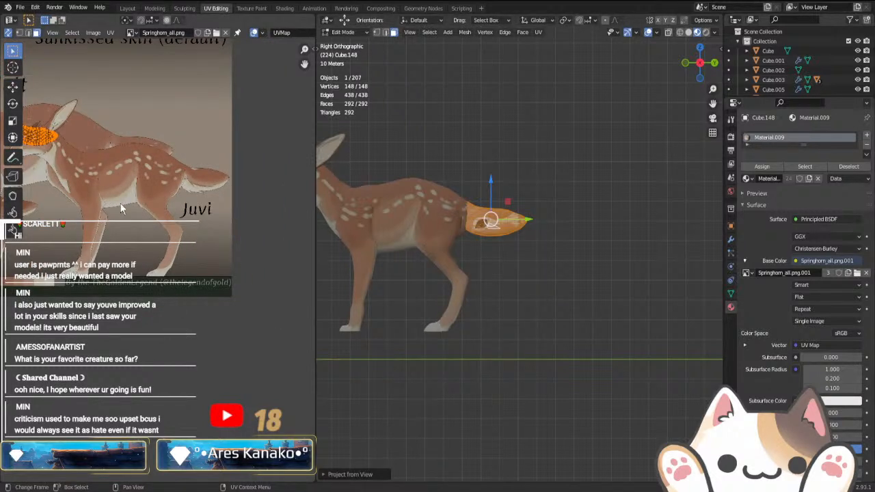
pyautogui.press('g')
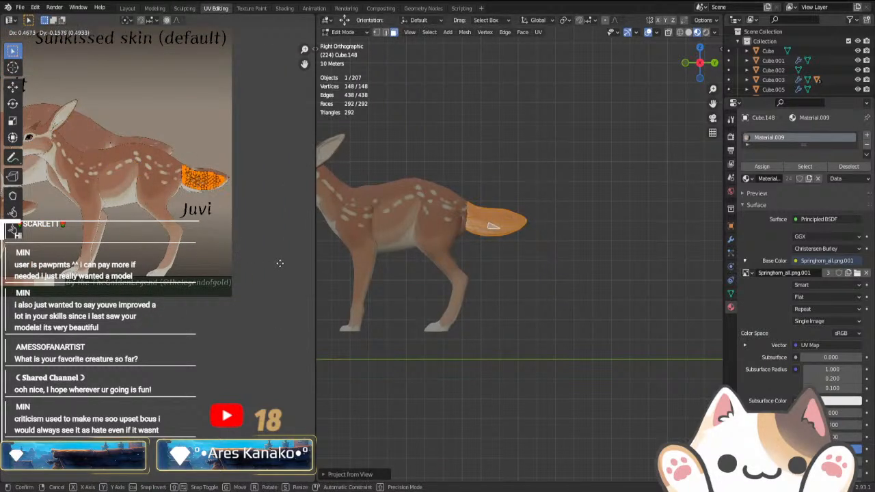
pyautogui.click(264, 257)
pyautogui.press('s')
pyautogui.click(272, 265)
pyautogui.press('r')
pyautogui.click(266, 262)
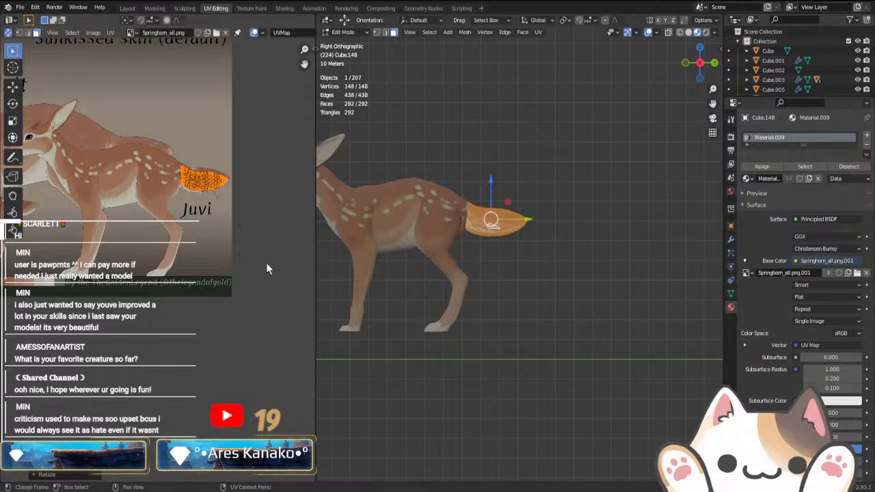
pyautogui.press('g')
pyautogui.click(267, 262)
# - Reposition and enlarge the tail UVs to fill the painted tail shape, and return to Object Mode
pyautogui.scroll(6, 269, 283)
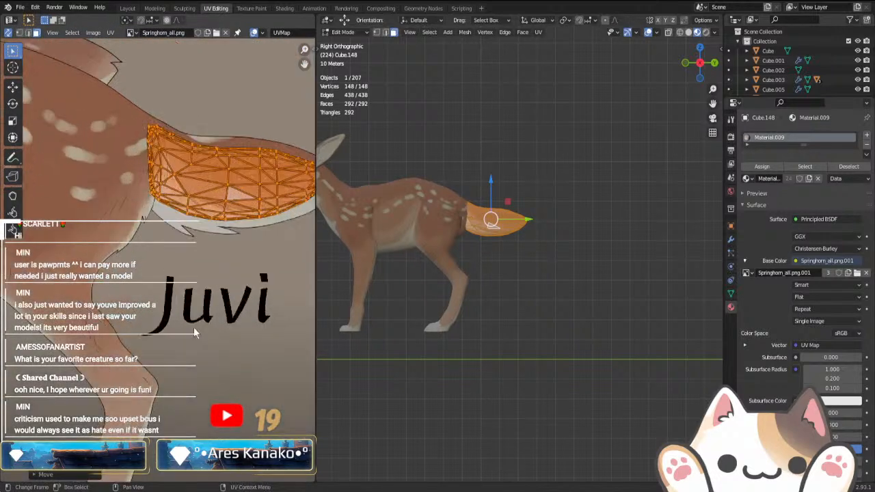
pyautogui.press('g')
pyautogui.click(256, 265)
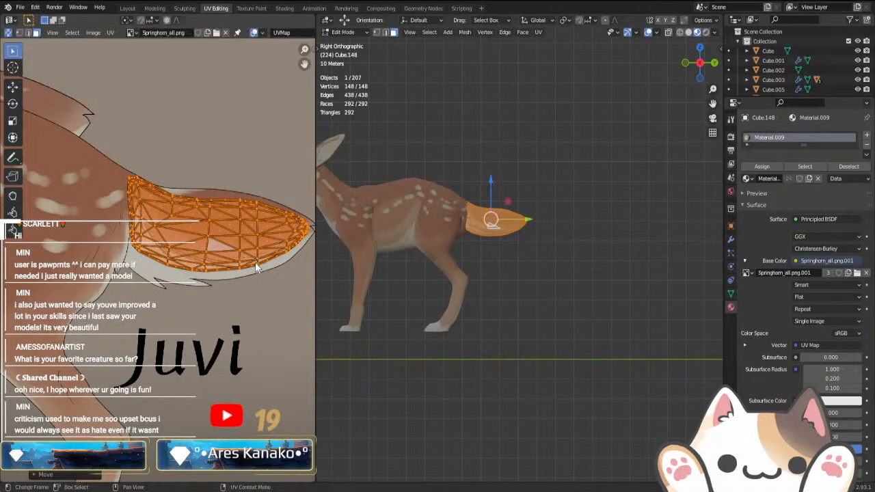
pyautogui.press('s')
pyautogui.click(264, 267)
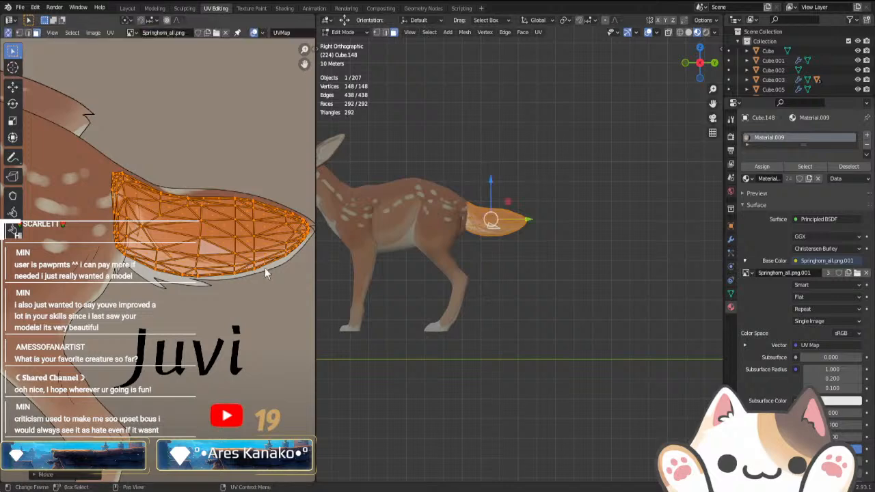
pyautogui.press('Tab')
# - Raise the UV edges on the tail's upper side near its base toward the painted upper outline
pyautogui.scroll(4, 519, 325)
pyautogui.click(532, 318)
pyautogui.moveTo(532, 318); pyautogui.dragTo(319, 342, button='middle')
pyautogui.moveTo(590, 276); pyautogui.dragTo(445, 307, button='middle')
pyautogui.press('Tab')
pyautogui.scroll(4, 212, 253)
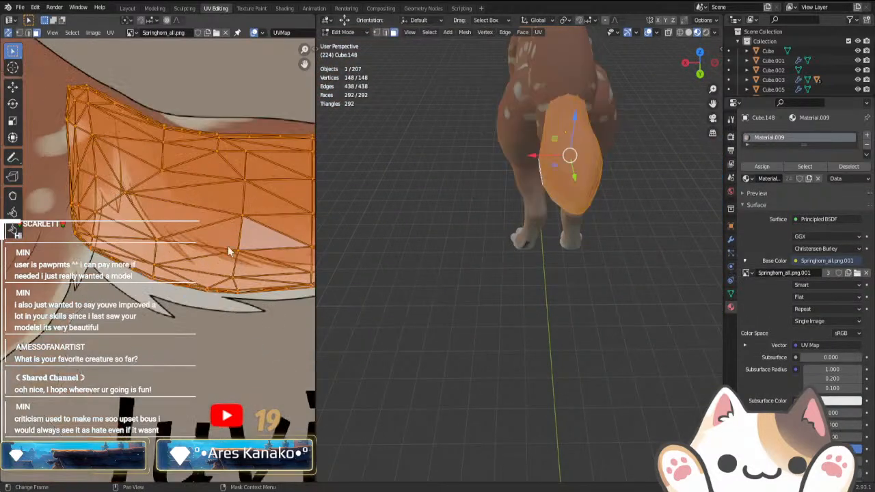
pyautogui.press('2')
pyautogui.moveTo(149, 199); pyautogui.dragTo(250, 264)
pyautogui.press('g')
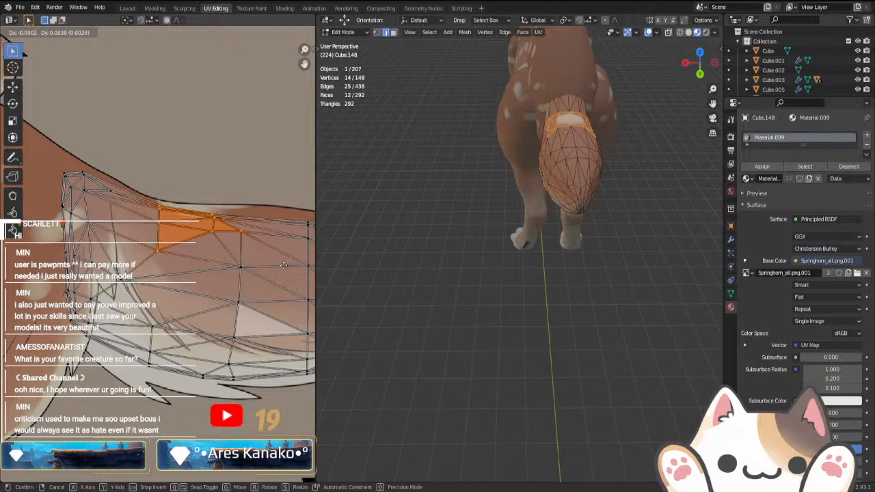
pyautogui.click(283, 263)
pyautogui.moveTo(206, 212); pyautogui.dragTo(261, 270)
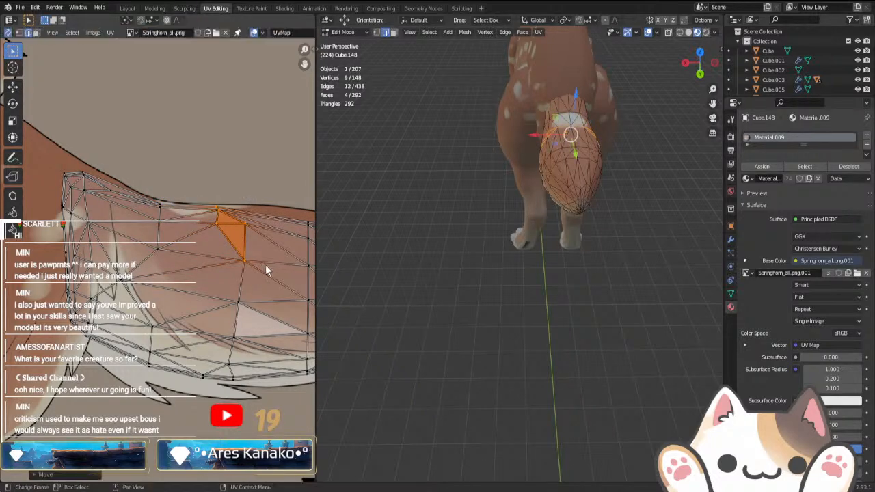
pyautogui.press('Tab')
# - Unhide the reference artwork and frame the fawn against it in the right orthographic view
pyautogui.moveTo(568, 310); pyautogui.dragTo(435, 303, button='middle')
pyautogui.scroll(-3, 468, 321)
pyautogui.scroll(-3, 444, 329)
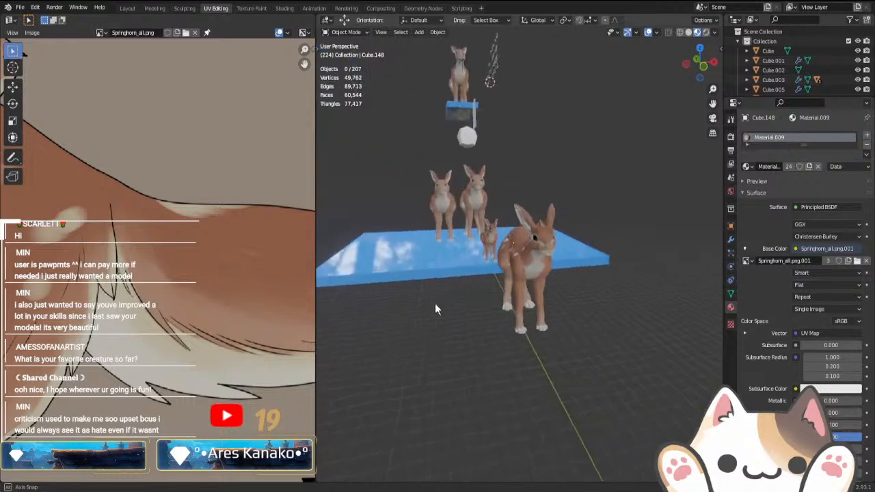
pyautogui.scroll(4, 433, 305)
pyautogui.moveTo(469, 278); pyautogui.dragTo(530, 305, button='middle')
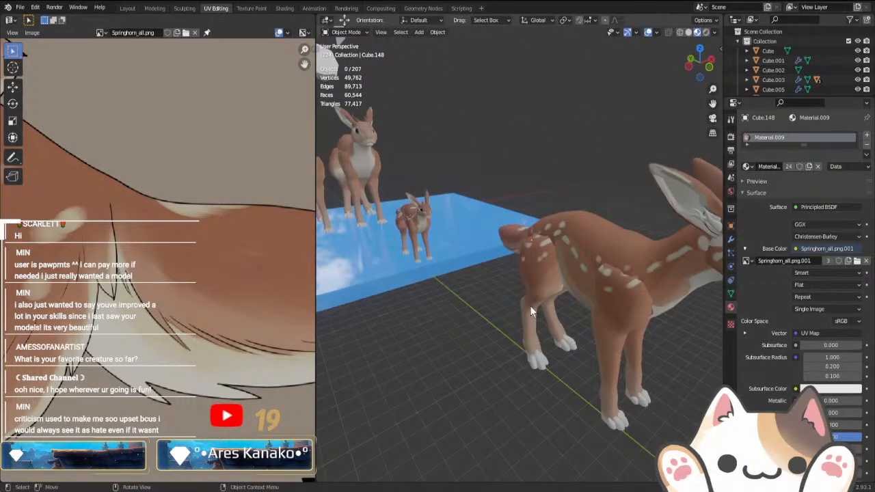
pyautogui.press('KP_3')
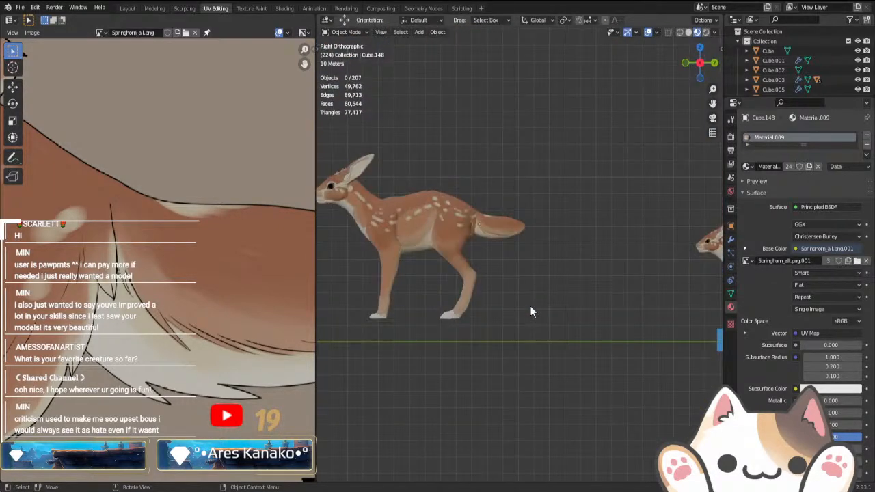
pyautogui.hotkey('alt', 'h')
pyautogui.scroll(-2, 574, 288)
pyautogui.keyDown('shift'); pyautogui.moveTo(443, 306); pyautogui.dragTo(615, 354, button='middle'); pyautogui.keyUp('shift')
pyautogui.scroll(3, 564, 354)
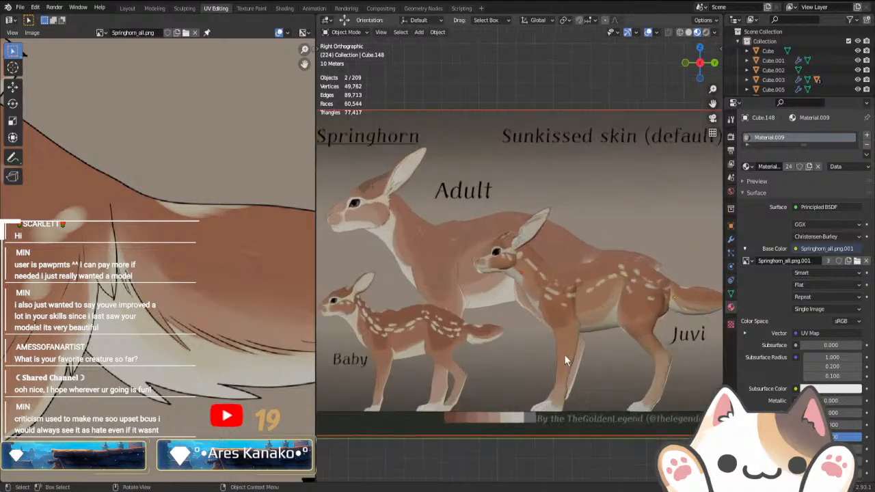
pyautogui.scroll(3, 507, 296)
# - Examine the small piece on the fawn's forehead against the artwork and the finished models on the blue platform
pyautogui.click(502, 219)
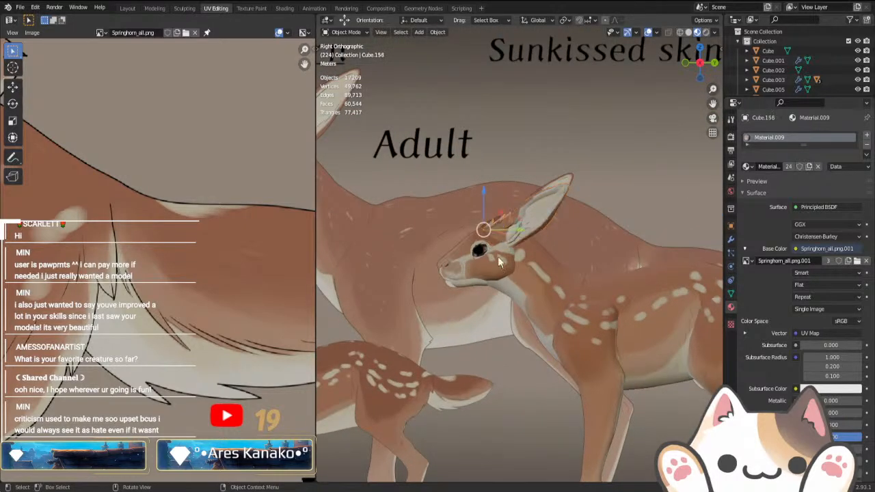
pyautogui.scroll(-3, 528, 370)
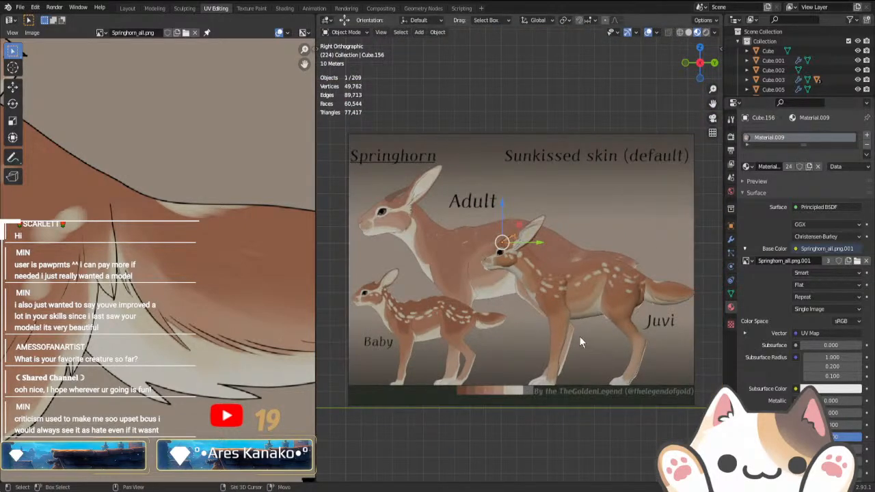
pyautogui.keyDown('shift'); pyautogui.moveTo(546, 292); pyautogui.dragTo(539, 320, button='middle'); pyautogui.keyUp('shift')
pyautogui.scroll(3, 528, 375)
pyautogui.scroll(-5, 527, 375)
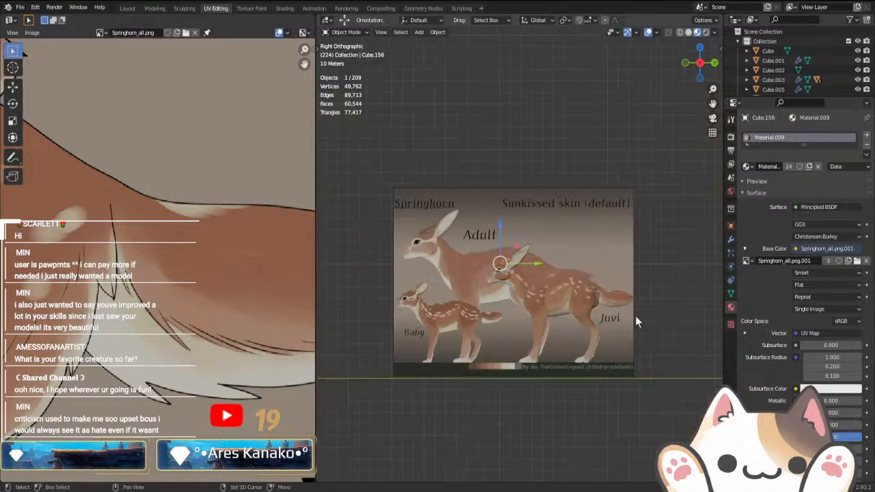
pyautogui.keyDown('shift'); pyautogui.moveTo(635, 316); pyautogui.dragTo(493, 332, button='middle'); pyautogui.keyUp('shift')
pyautogui.scroll(-4, 533, 322)
pyautogui.moveTo(467, 300); pyautogui.dragTo(491, 210, button='middle')
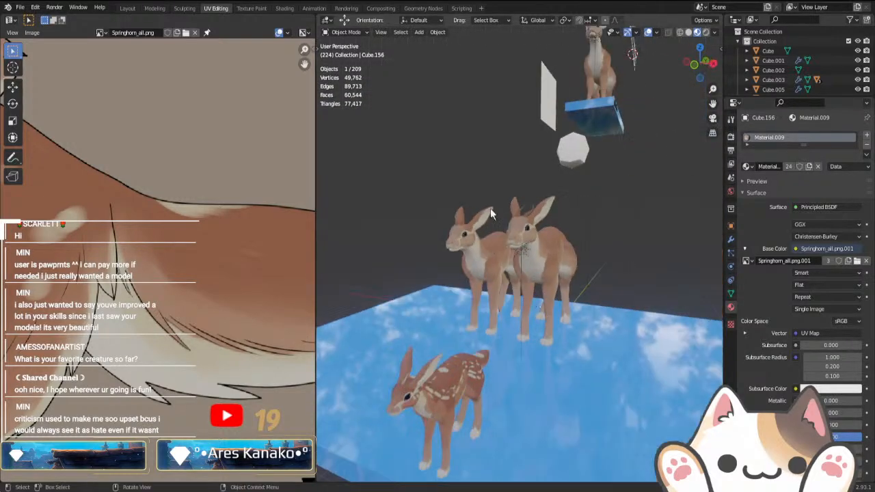
# - Duplicate the small brown spike on the hornless adult's head, leaving the copy in place in the right orthographic view
pyautogui.click(460, 227)
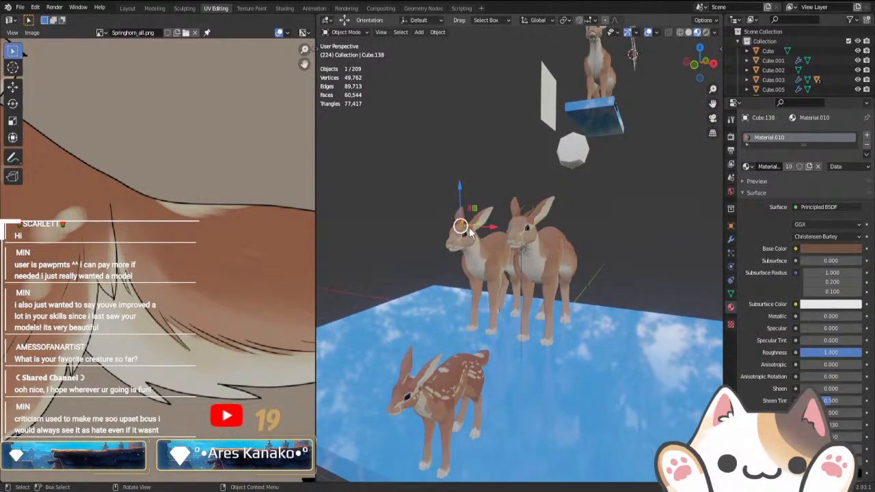
pyautogui.press('KP_3')
pyautogui.rightClick(469, 227)
pyautogui.click(469, 228)
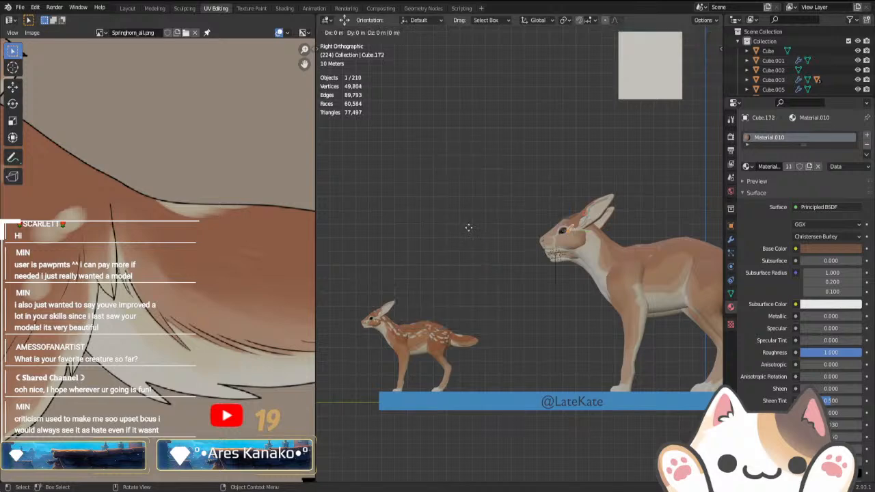
pyautogui.rightClick(469, 228)
pyautogui.scroll(-3, 527, 317)
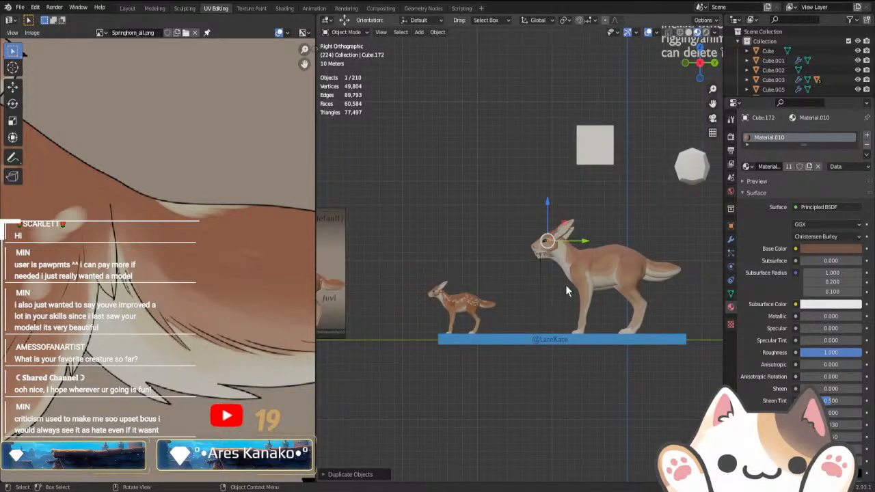
# - Move the duplicated spike across to the juvenile fawn's head beside the reference artwork and hide the artwork
pyautogui.press('g')
pyautogui.click(364, 323)
pyautogui.keyDown('shift'); pyautogui.moveTo(366, 325); pyautogui.dragTo(545, 304, button='middle'); pyautogui.keyUp('shift')
pyautogui.scroll(3, 557, 301)
pyautogui.press('g')
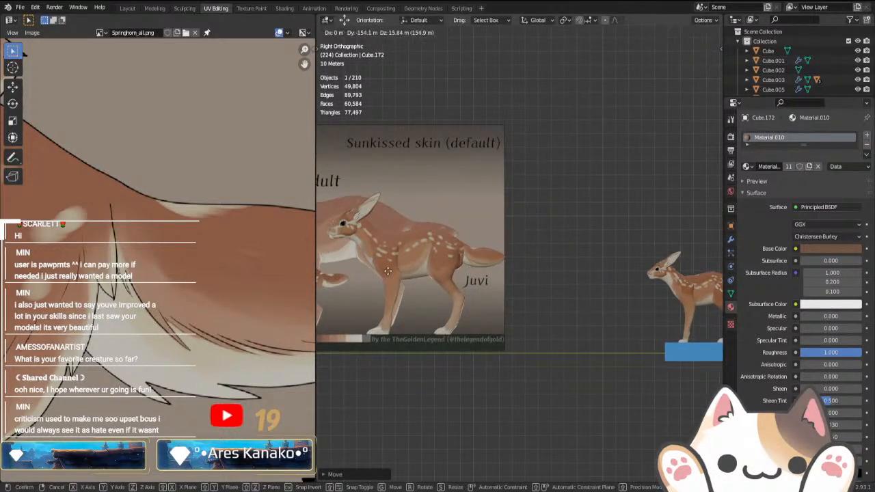
pyautogui.click(387, 271)
pyautogui.keyDown('shift'); pyautogui.moveTo(398, 272); pyautogui.dragTo(524, 329, button='middle'); pyautogui.keyUp('shift')
pyautogui.scroll(2, 518, 326)
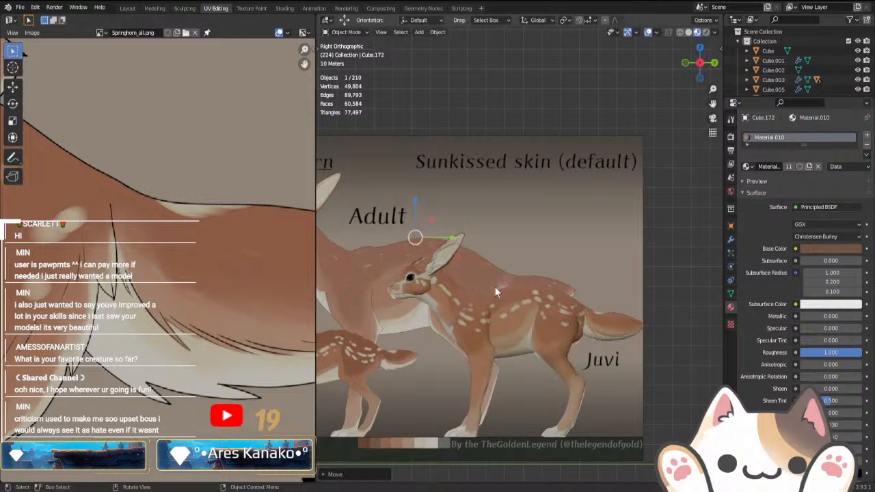
pyautogui.click(514, 272)
pyautogui.press('h')
# - Position the copied spike on the fawn's forehead beside its existing tuft in front view and tilt it slightly
pyautogui.moveTo(474, 271); pyautogui.dragTo(554, 339, button='middle')
pyautogui.scroll(-3, 533, 340)
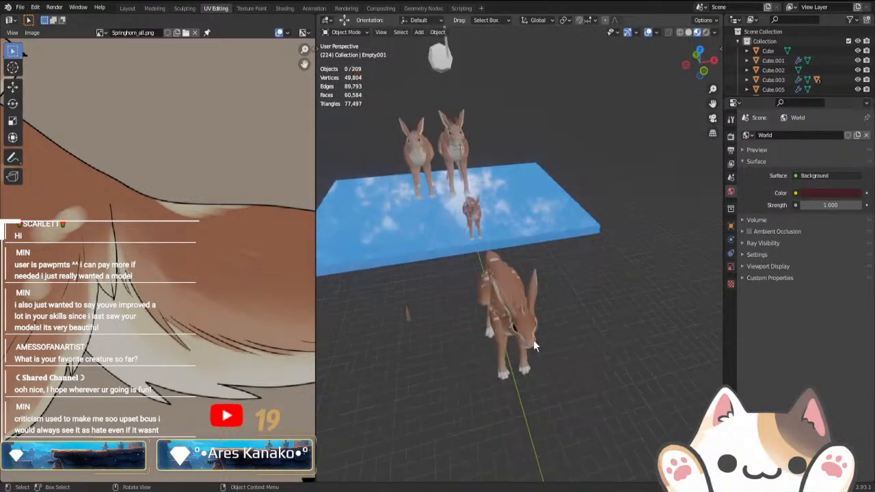
pyautogui.click(408, 316)
pyautogui.press('KP_1')
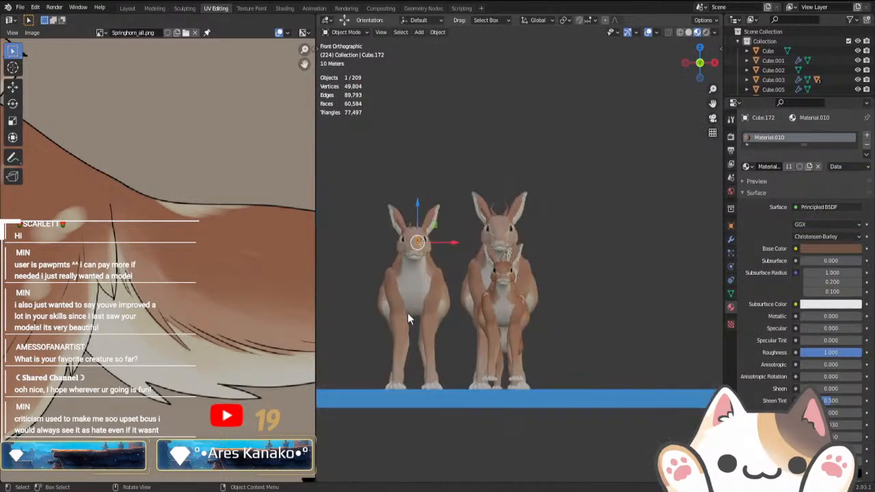
pyautogui.scroll(3, 466, 312)
pyautogui.press('g')
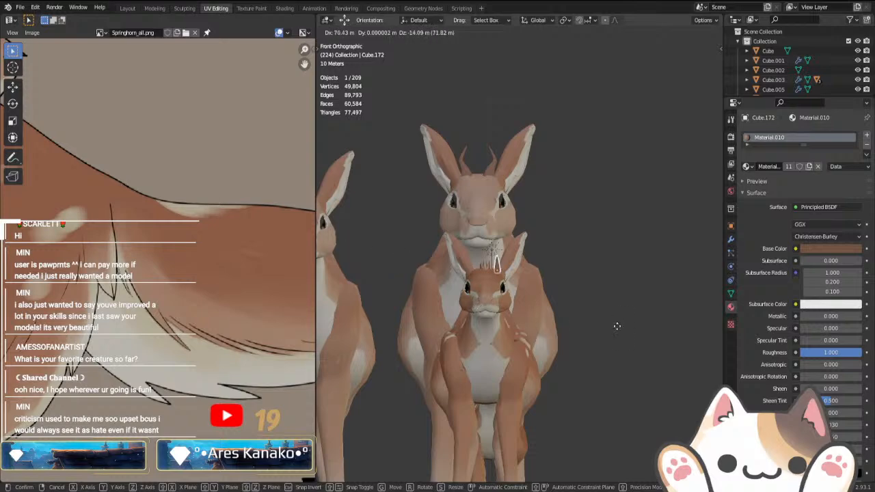
pyautogui.click(614, 327)
pyautogui.press('r')
pyautogui.click(617, 340)
# - Shift the spike along Y on the fawn's head, then rotate it slightly in top view and nudge it toward the centreline
pyautogui.moveTo(617, 341); pyautogui.dragTo(443, 359, button='middle')
pyautogui.press('g')
pyautogui.press('y')
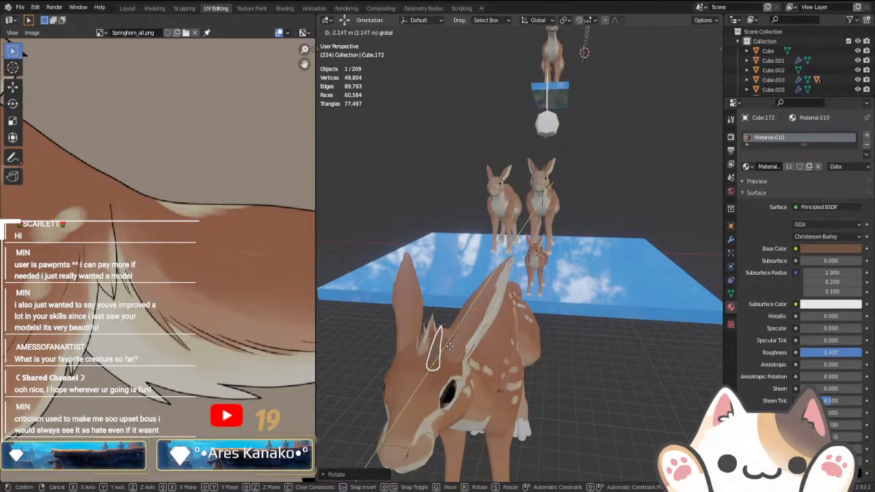
pyautogui.click(446, 351)
pyautogui.press('KP_7')
pyautogui.scroll(3, 451, 351)
pyautogui.press('r')
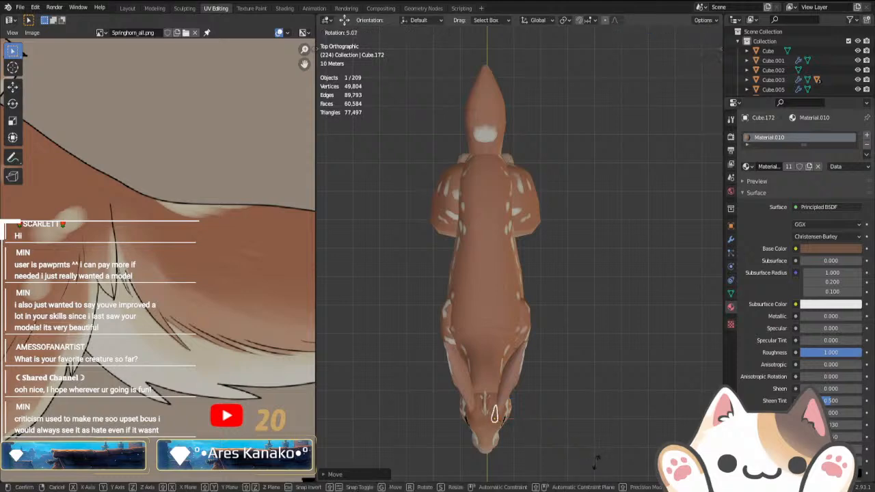
pyautogui.click(580, 474)
pyautogui.moveTo(532, 419); pyautogui.dragTo(527, 419)
# - Adjust the spike's height on the fawn's head along Z and refine its tilt in front view
pyautogui.moveTo(527, 418); pyautogui.dragTo(513, 253, button='middle')
pyautogui.scroll(-3, 673, 348)
pyautogui.press('g')
pyautogui.press('z')
pyautogui.click(511, 251)
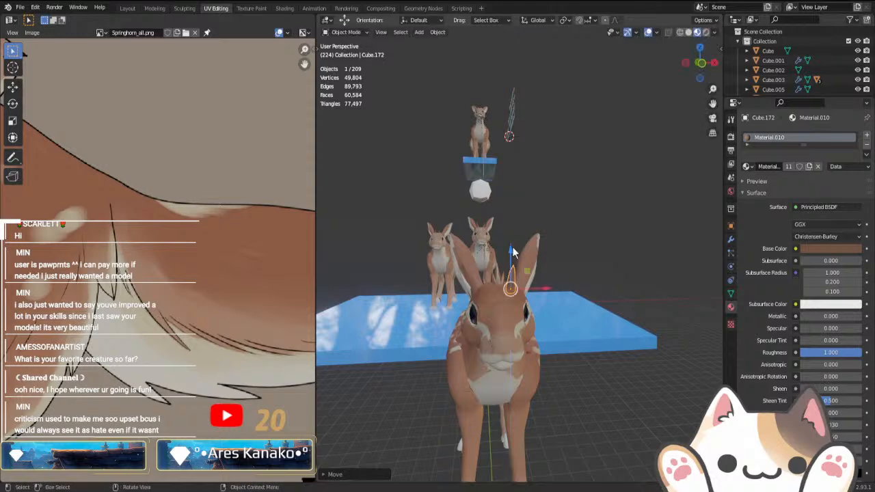
pyautogui.press('KP_1')
pyautogui.scroll(3, 554, 255)
pyautogui.press('r')
pyautogui.click(580, 287)
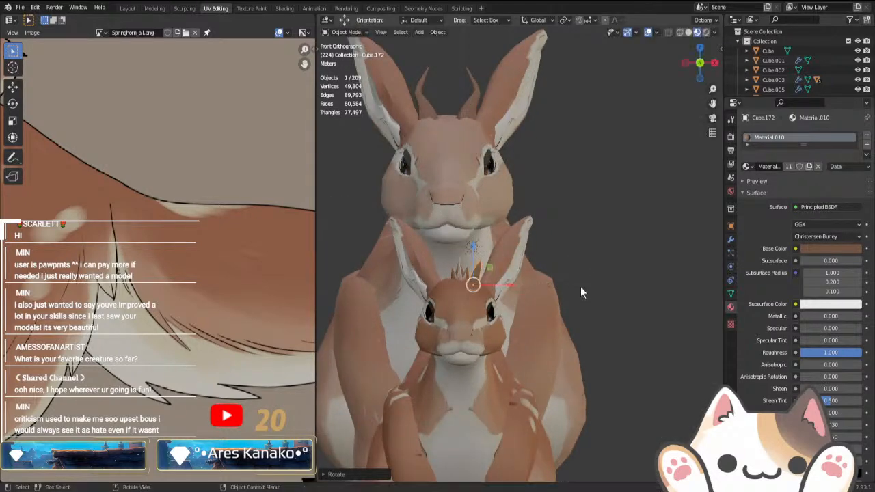
pyautogui.rightClick(580, 286)
# - Add a Mirror modifier on the X axis to the spike, using the fawn's Cube.139 as the mirror object
pyautogui.click(730, 239)
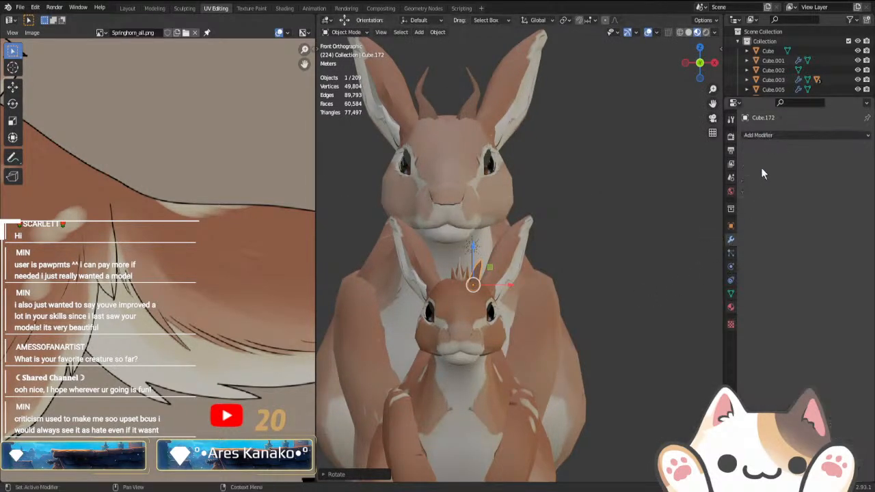
pyautogui.click(760, 135)
pyautogui.click(686, 247)
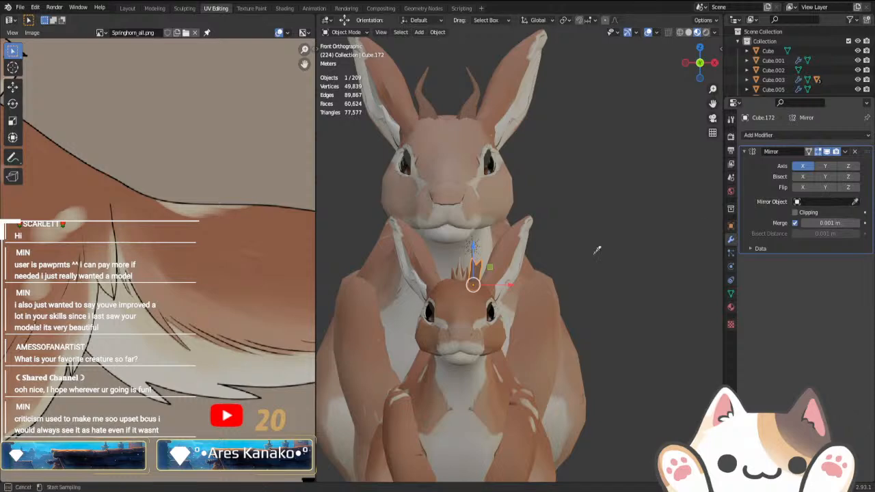
pyautogui.click(625, 396)
# - Move the whole juvenile fawn onto the blue platform between the smaller fawn and the adults, resting its feet on the surface
pyautogui.moveTo(625, 391); pyautogui.dragTo(623, 368, button='middle')
pyautogui.scroll(-1, 624, 368)
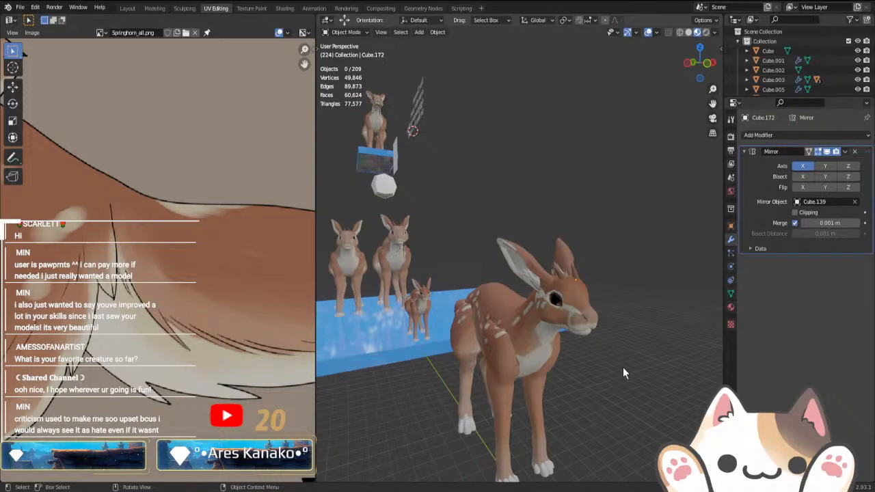
pyautogui.press('KP_3')
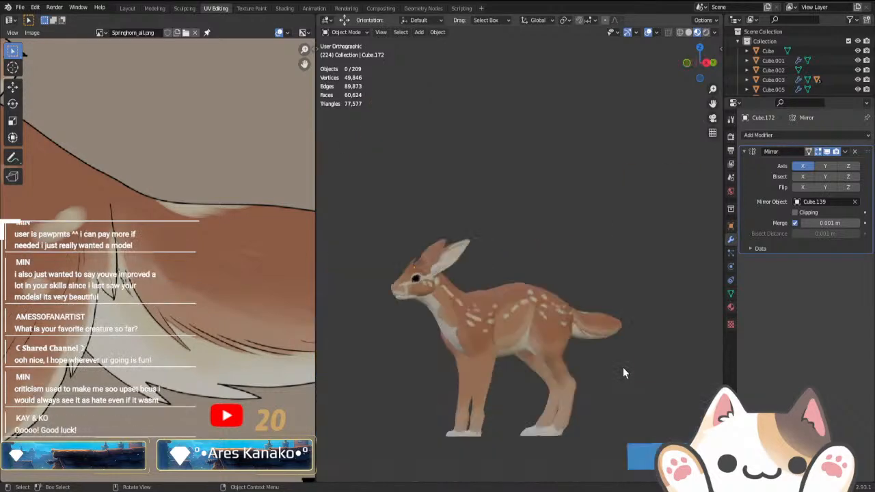
pyautogui.scroll(-3, 600, 359)
pyautogui.moveTo(395, 202); pyautogui.dragTo(582, 366)
pyautogui.scroll(-3, 581, 363)
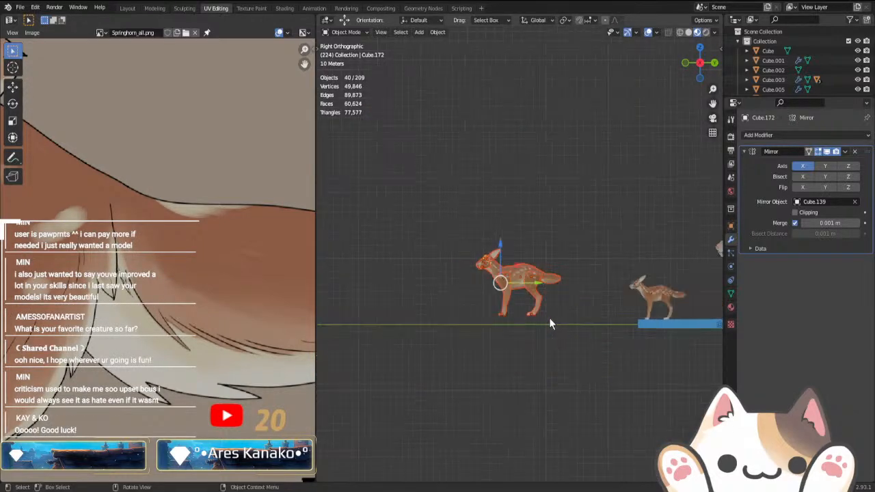
pyautogui.press('g')
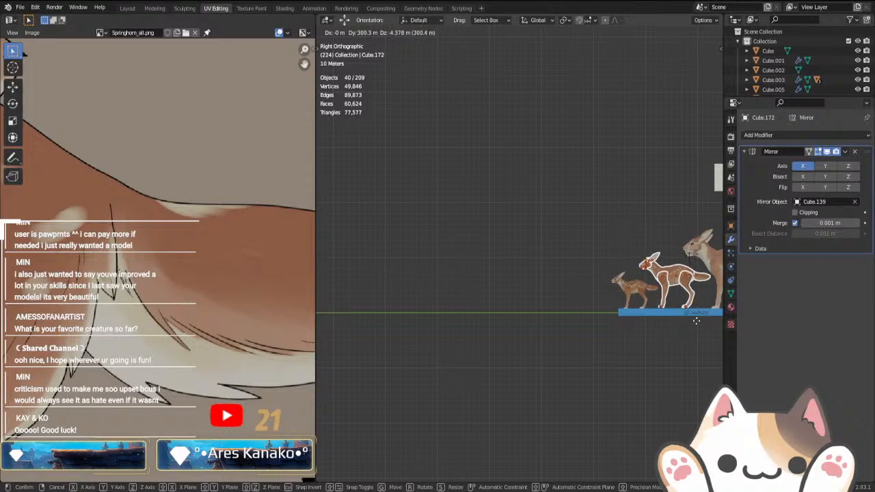
pyautogui.click(675, 327)
pyautogui.scroll(4, 675, 327)
pyautogui.scroll(2, 582, 354)
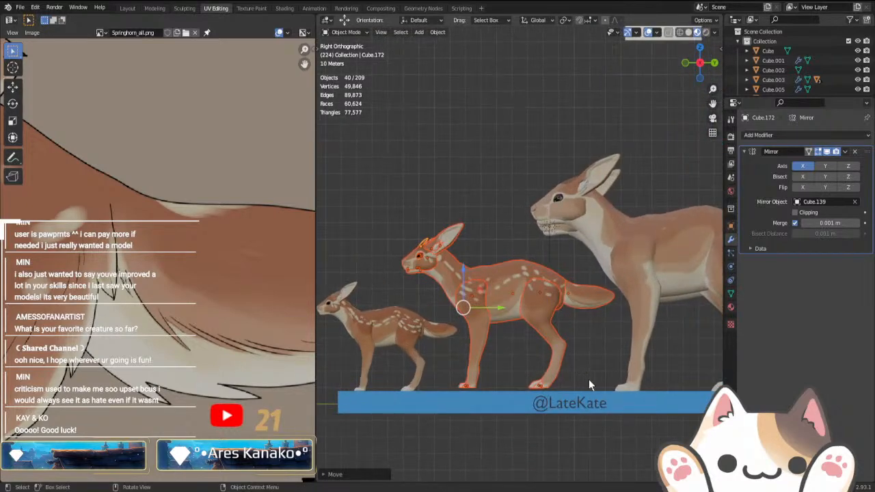
pyautogui.press('g')
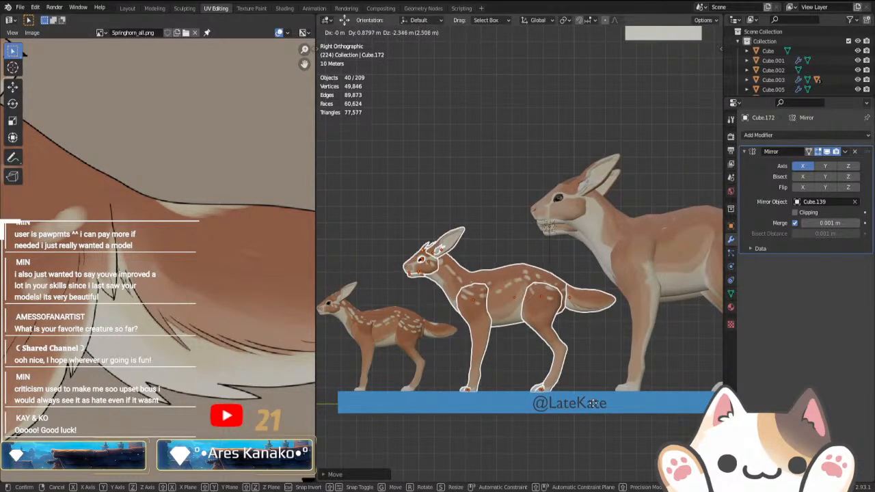
pyautogui.click(549, 406)
# - Save the file, deselect the fawn, check the lineup from several sides, and save again
pyautogui.hotkey('ctrl', 's')
pyautogui.click(370, 214)
pyautogui.moveTo(369, 214); pyautogui.dragTo(661, 359, button='middle')
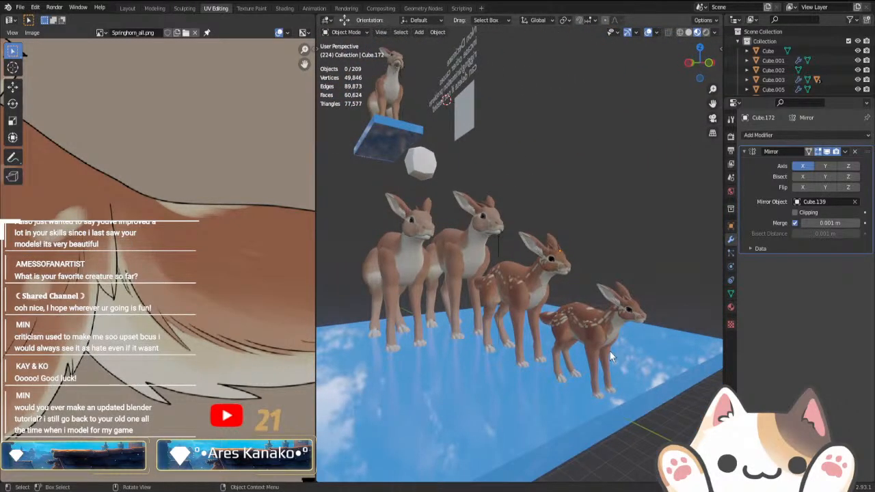
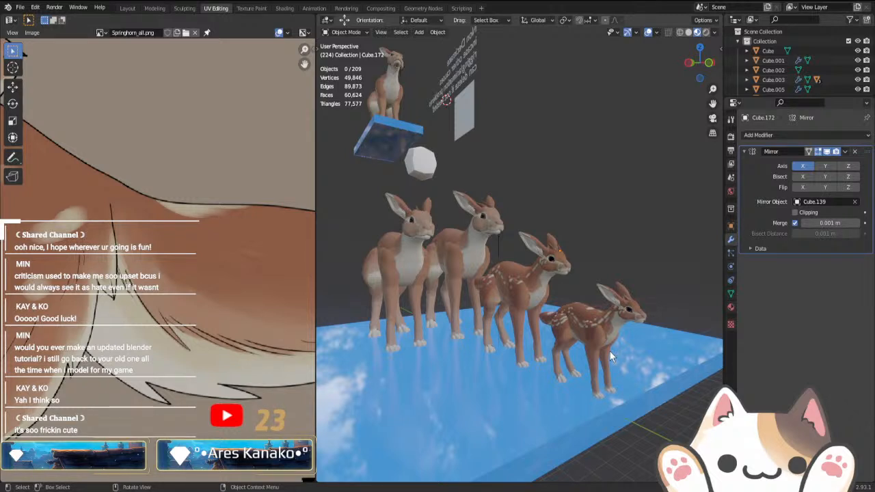
pyautogui.press('KP_3')
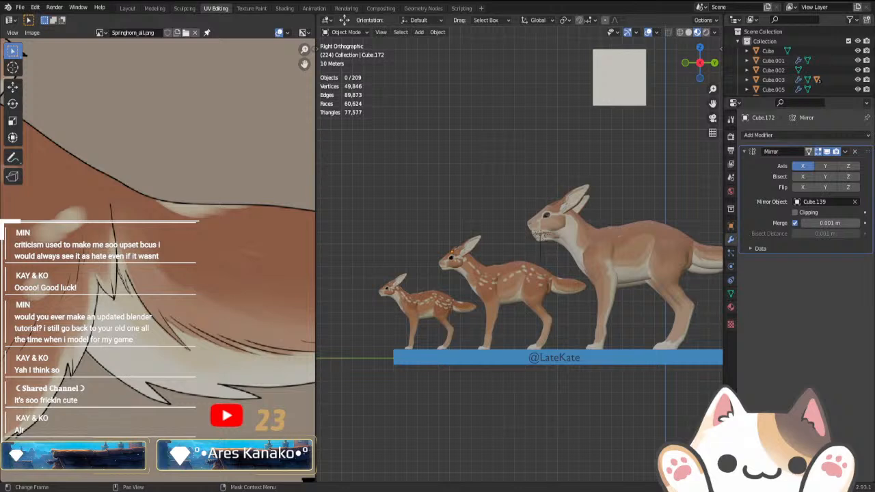
pyautogui.hotkey('ctrl', 's')
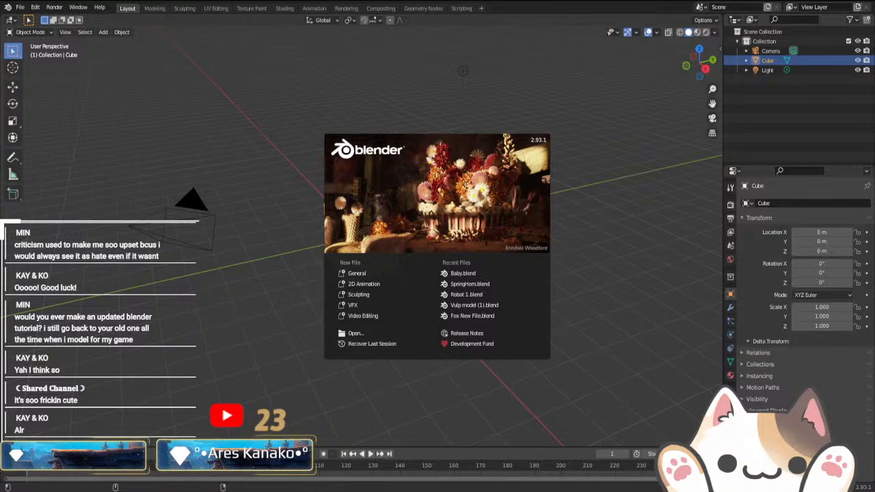
# - Dismiss the splash screen of the new Blender file and delete the default camera and light
pyautogui.click(2, 319)
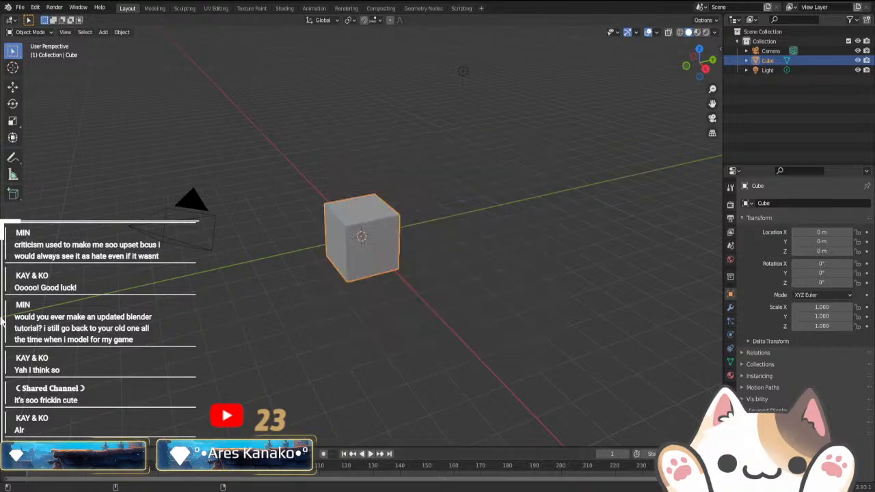
pyautogui.press('KP_3')
pyautogui.moveTo(231, 89); pyautogui.dragTo(406, 177)
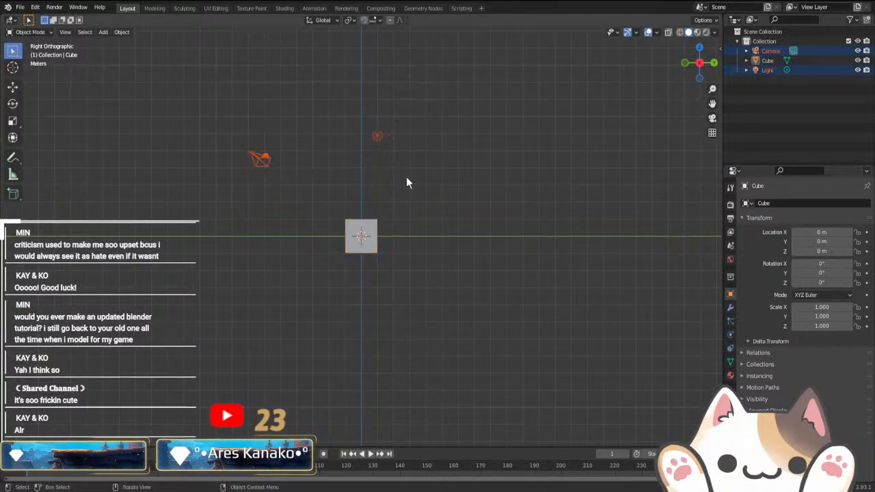
pyautogui.rightClick(362, 349)
pyautogui.click(365, 360)
# - Flatten the default cube to a Z scale of about 0.156 and lower it to about -0.226 m
pyautogui.press('a')
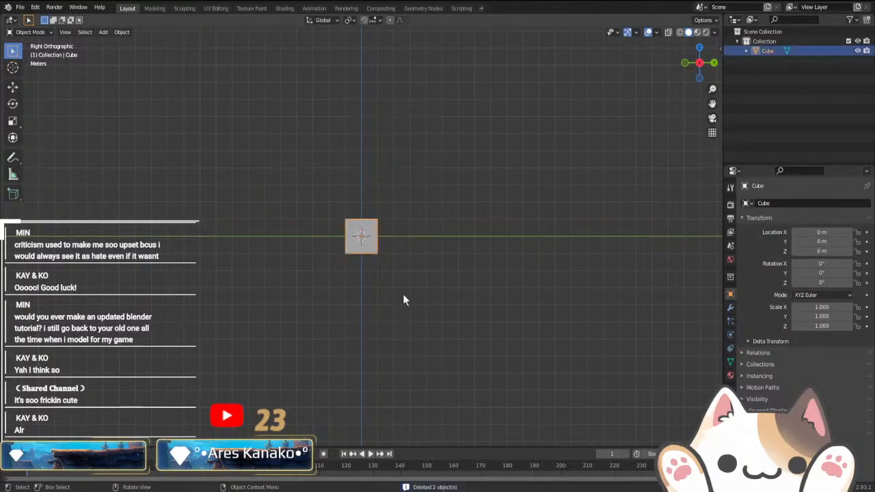
pyautogui.press('s')
pyautogui.press('z')
pyautogui.click(367, 259)
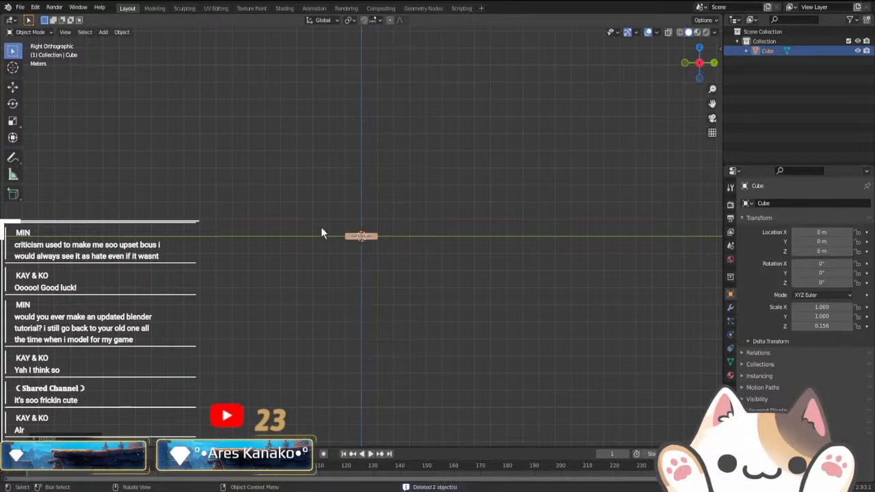
pyautogui.click(12, 87)
pyautogui.moveTo(361, 199); pyautogui.dragTo(363, 206)
# - Stretch the flattened cube along Y to a scale of about 75.25
pyautogui.press('s')
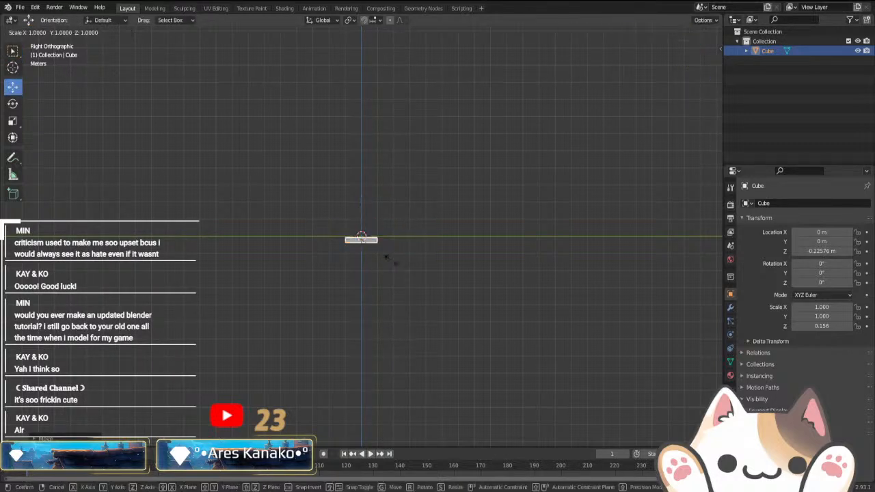
pyautogui.press('x')
pyautogui.rightClick(513, 259)
pyautogui.press('w')
pyautogui.press('s')
pyautogui.press('y')
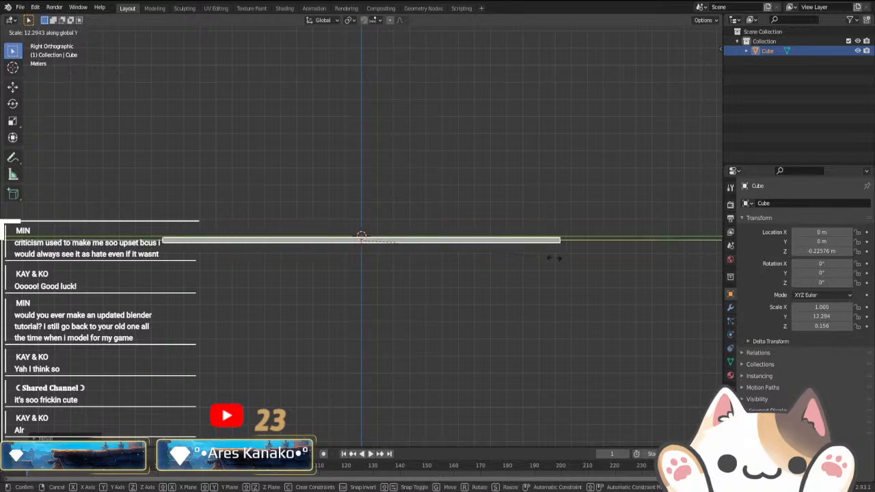
pyautogui.click(214, 287)
# - Widen the long strip along X to a scale of about 14.29
pyautogui.scroll(-5, 214, 288)
pyautogui.moveTo(215, 288); pyautogui.dragTo(356, 322, button='middle')
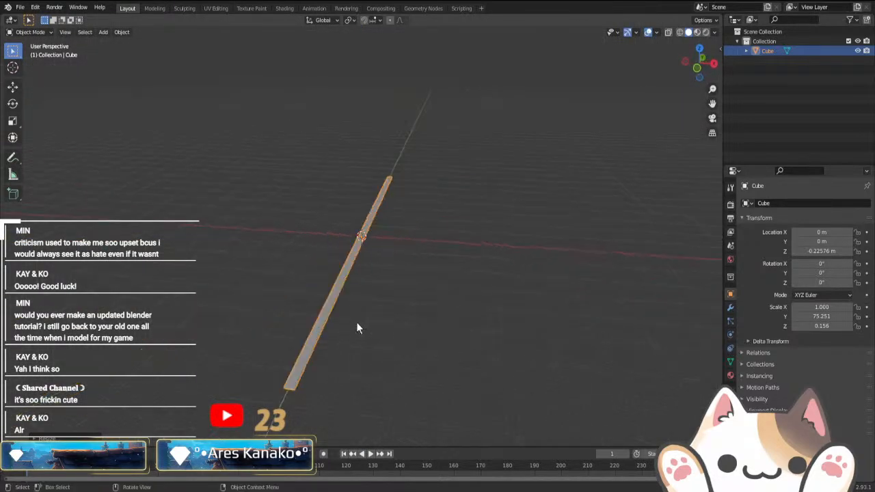
pyautogui.press('s')
pyautogui.press('y')
pyautogui.rightClick(416, 320)
pyautogui.press('s')
pyautogui.press('x')
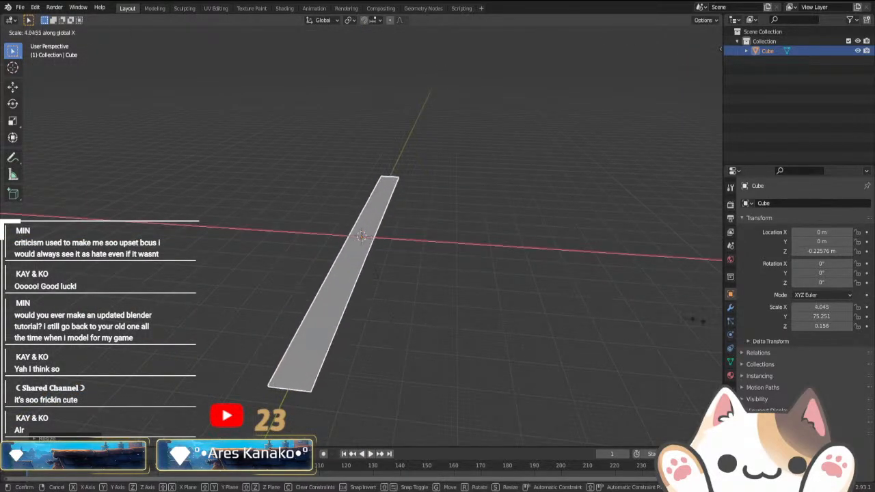
pyautogui.click(122, 369)
# - Thicken the slab along Z to a scale of about 1.167
pyautogui.press('KP_3')
pyautogui.press('s')
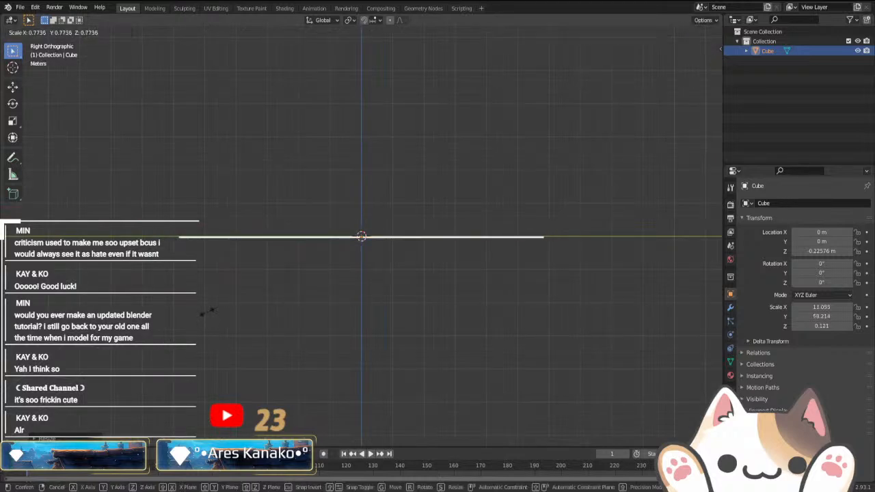
pyautogui.press('z')
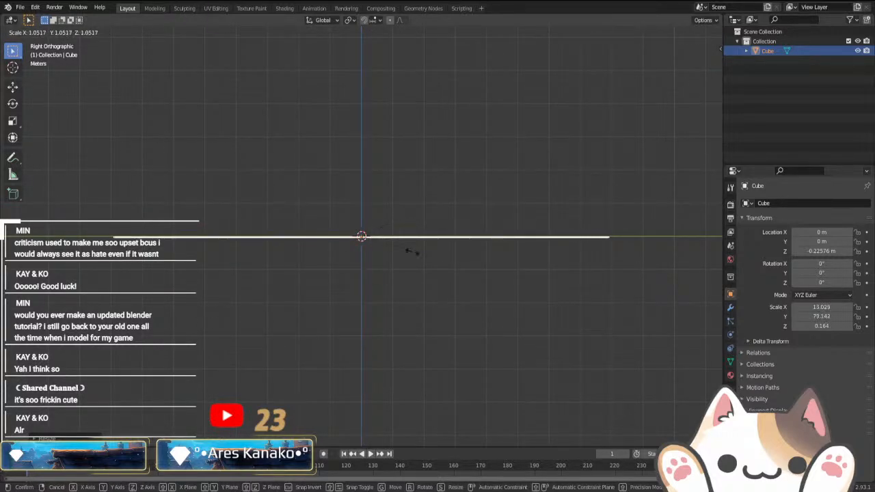
pyautogui.click(407, 153)
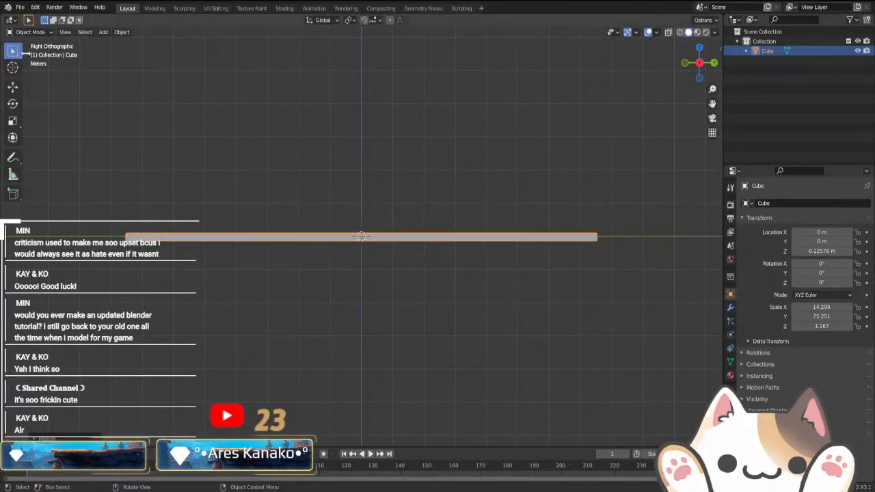
# - Lower the slab slightly so its top lies on the ground line
pyautogui.click(12, 86)
pyautogui.moveTo(362, 203); pyautogui.dragTo(362, 205)
# - Add the adult-and-cub artwork as an image, scale it to about 33.43 and move it beside the slab at Y 118.85 m, Z 27.34 m
pyautogui.click(103, 32)
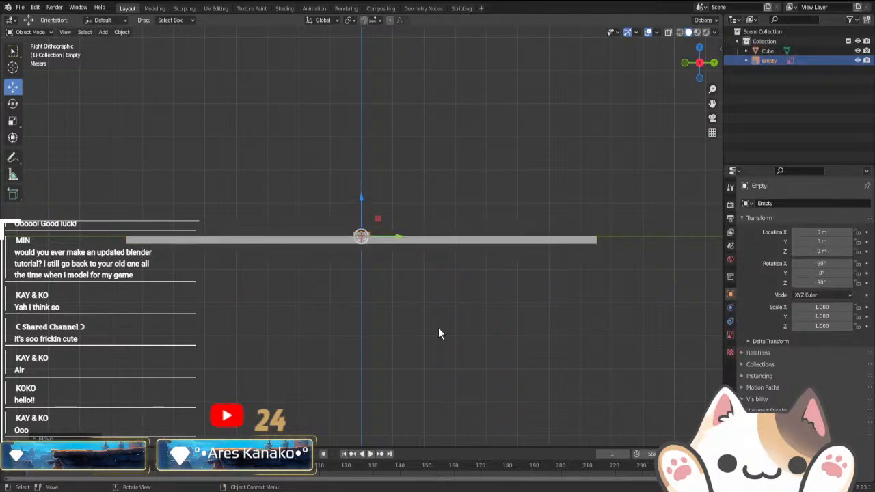
pyautogui.press('g')
pyautogui.click(442, 188)
pyautogui.press('s')
pyautogui.click(31, 345)
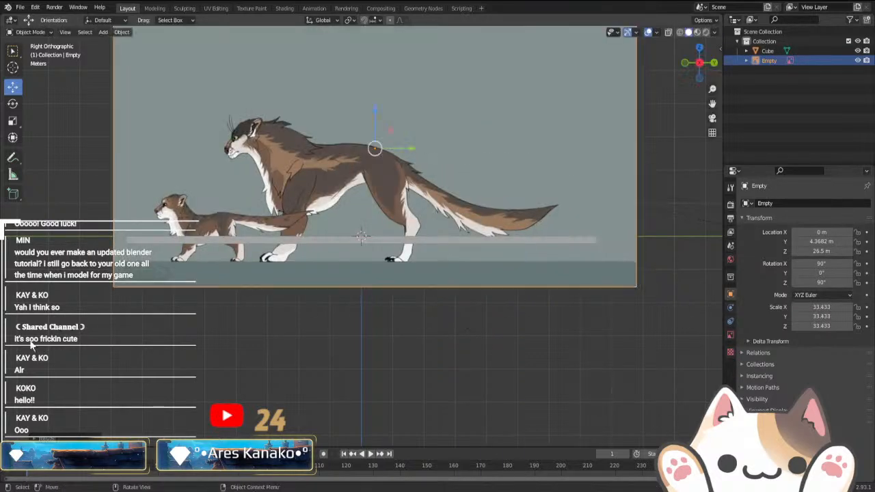
pyautogui.scroll(-2, 259, 334)
pyautogui.press('g')
pyautogui.click(628, 261)
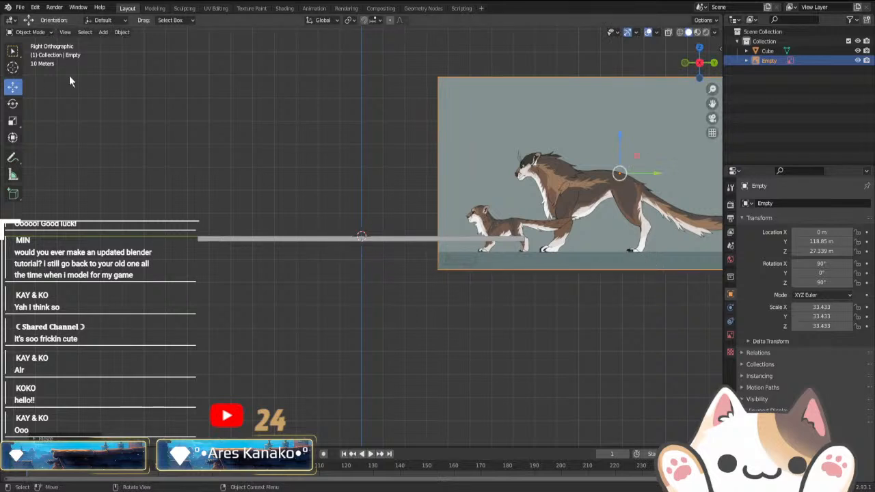
# - Add the Tyndriah adult artwork as a background image, scale it to about 37.16 and align its paws with the slab
pyautogui.click(103, 33)
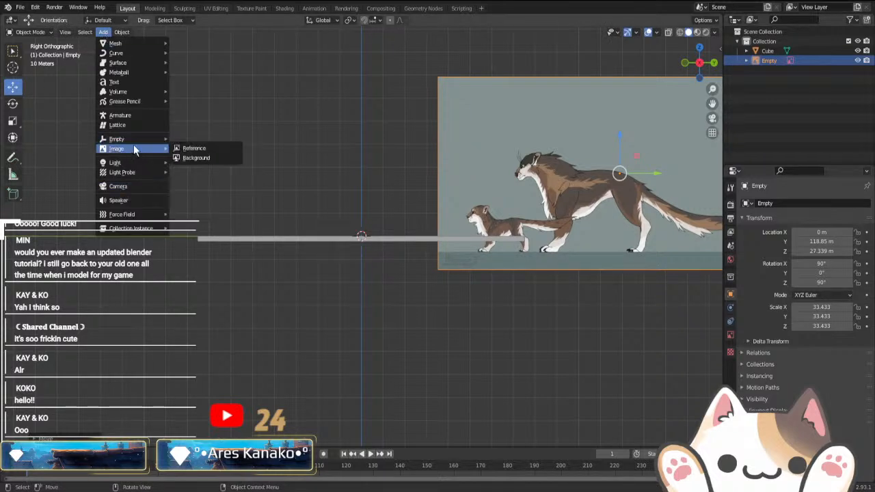
pyautogui.click(208, 157)
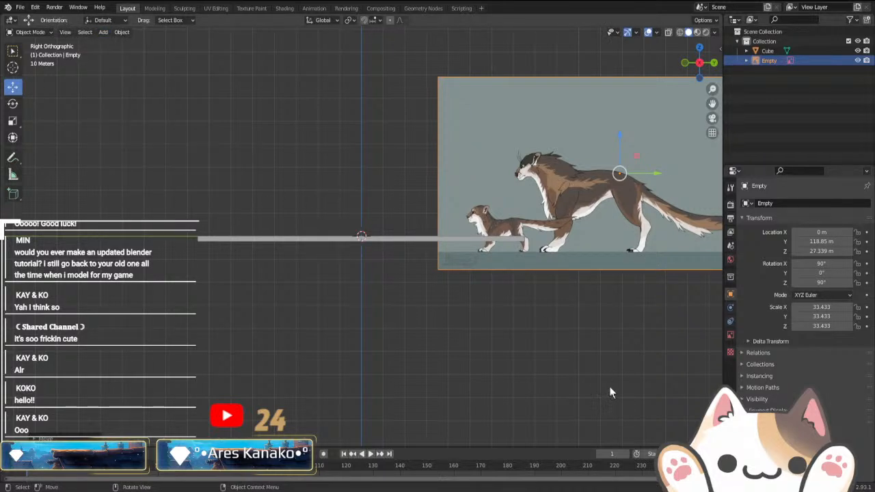
pyautogui.press('s')
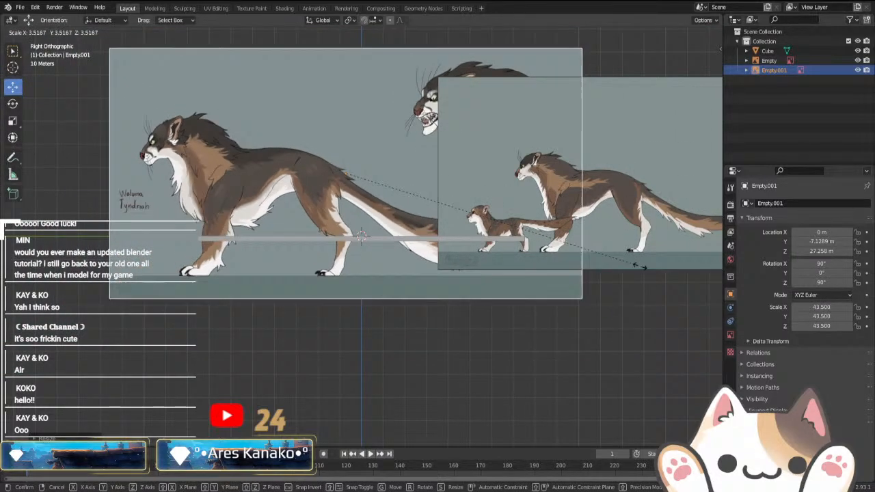
pyautogui.click(611, 317)
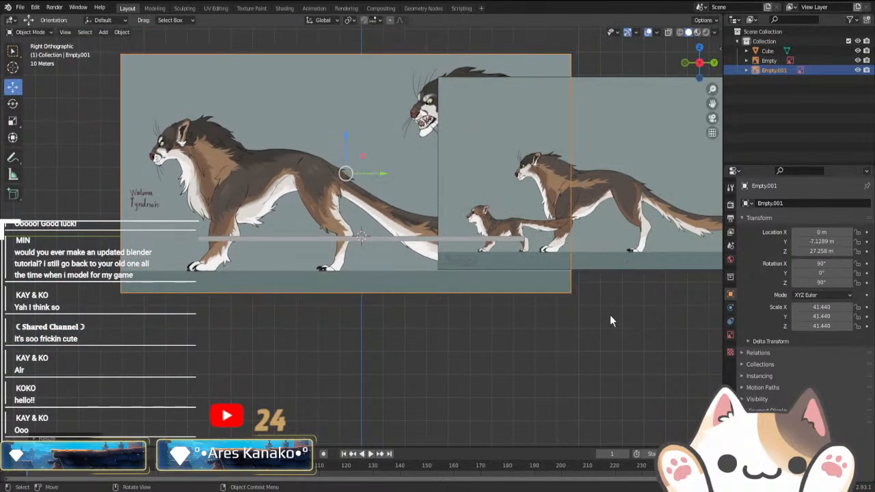
pyautogui.press('s')
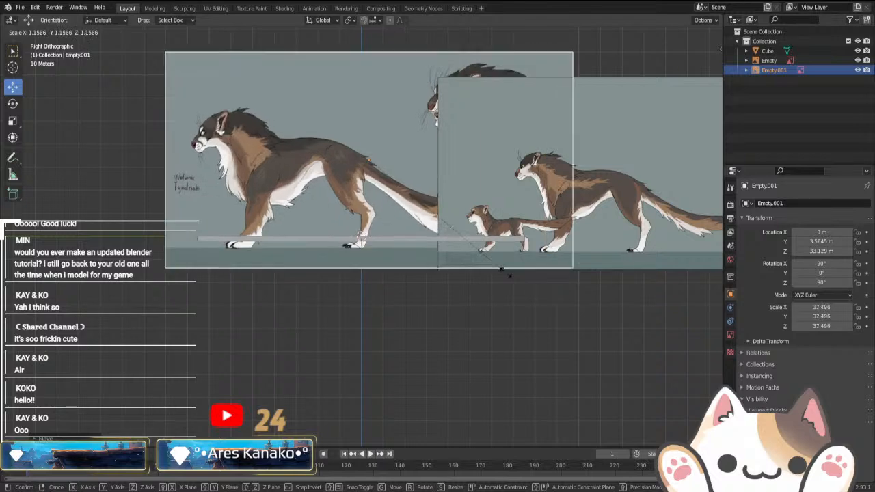
pyautogui.click(515, 259)
pyautogui.press('g')
pyautogui.click(516, 259)
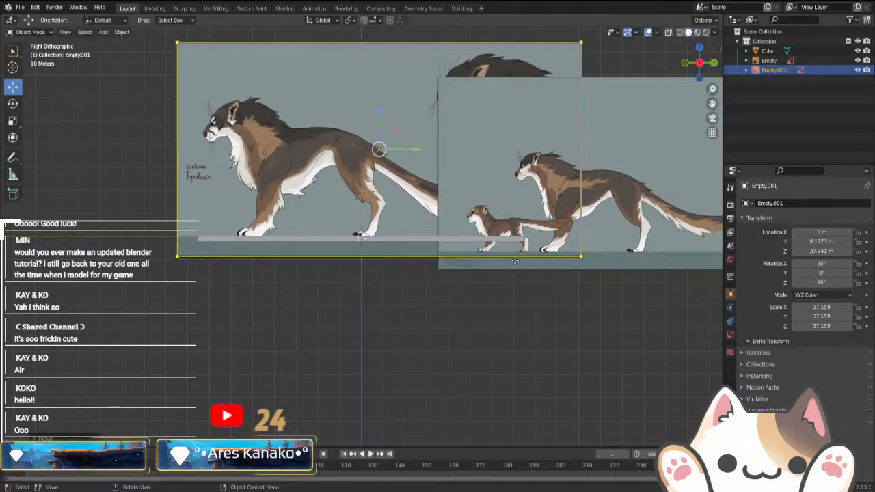
# - Move the adult-and-cub image beside the large adult image, at about Y 184.37 m, Z 34.59 m
pyautogui.click(636, 242)
pyautogui.scroll(-2, 473, 337)
pyautogui.press('g')
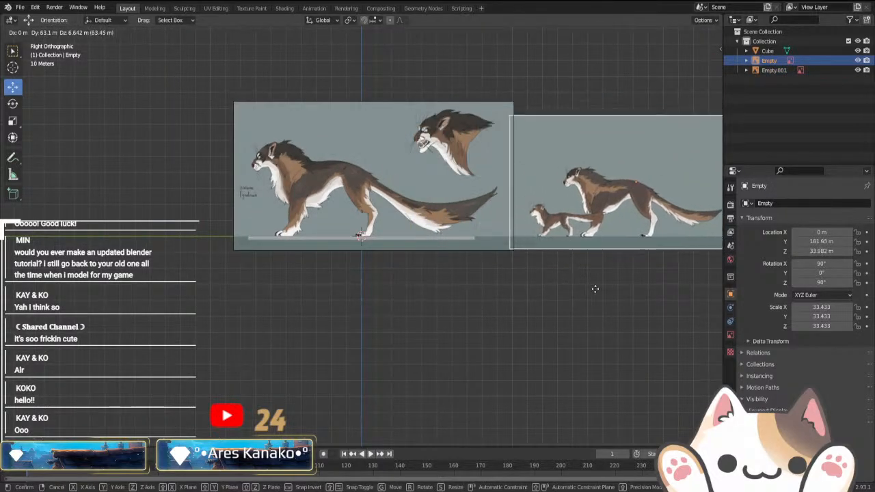
pyautogui.click(561, 296)
# - Examine the cub and adult side views in the reference image, comparing their size and proportions
pyautogui.keyDown('shift'); pyautogui.moveTo(561, 295); pyautogui.dragTo(384, 328, button='middle'); pyautogui.keyUp('shift')
pyautogui.scroll(4, 398, 339)
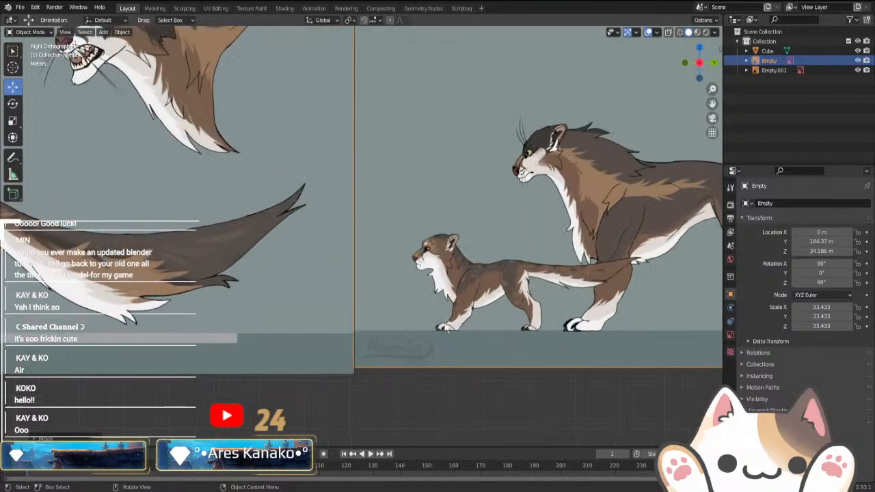
pyautogui.keyDown('shift'); pyautogui.moveTo(481, 299); pyautogui.dragTo(388, 305, button='middle'); pyautogui.keyUp('shift')
pyautogui.scroll(1, 388, 306)
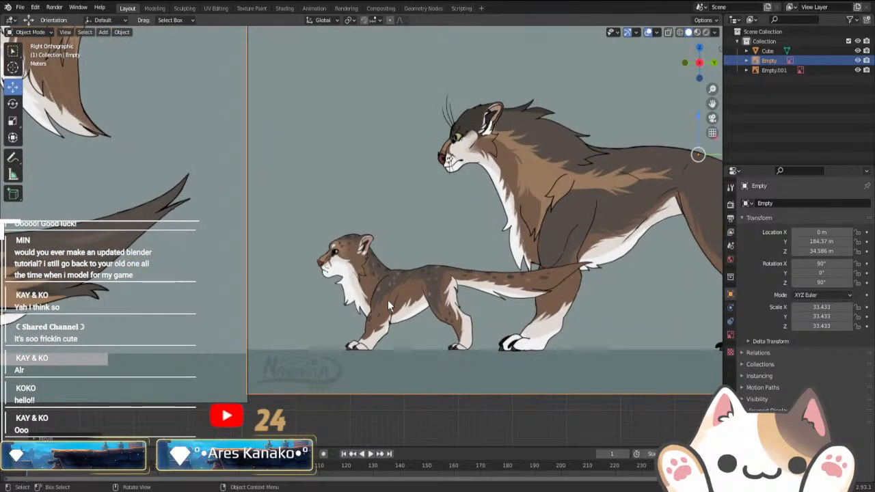
pyautogui.scroll(-5, 418, 253)
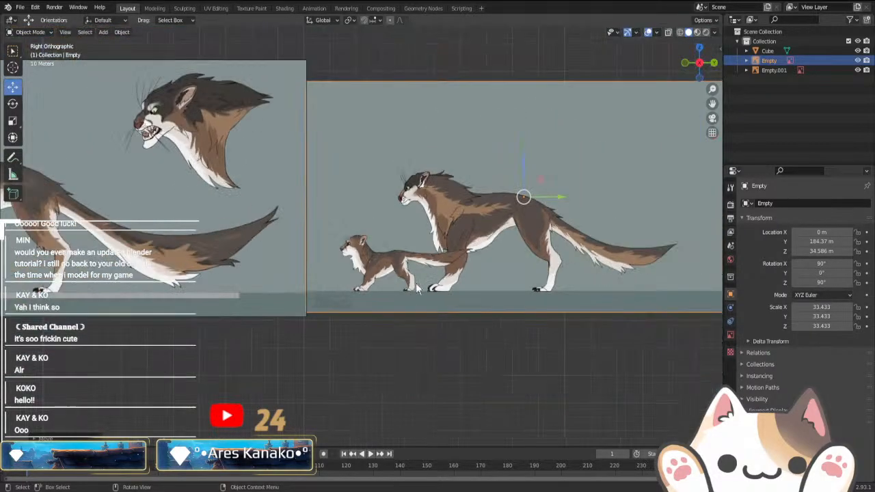
pyautogui.scroll(4, 448, 262)
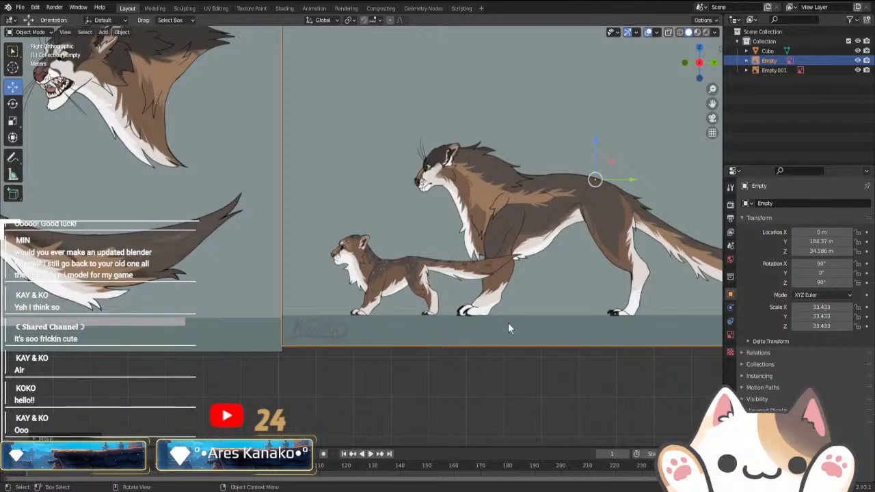
pyautogui.scroll(-2, 479, 214)
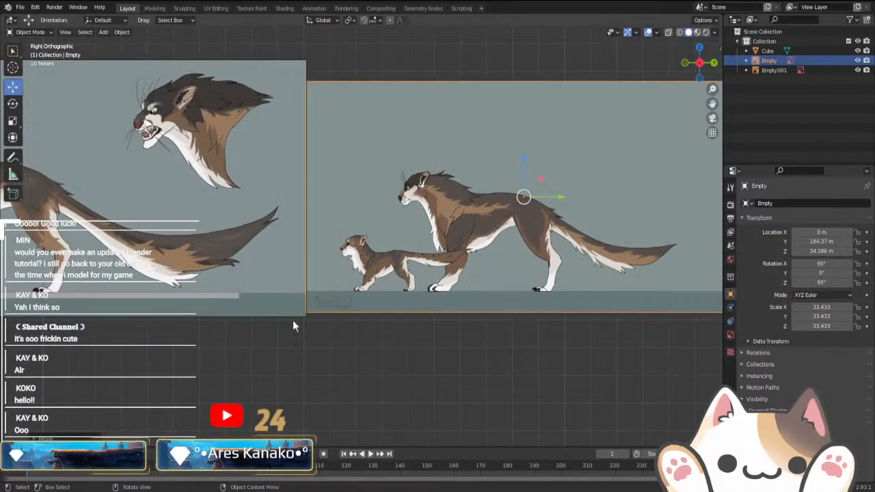
pyautogui.scroll(-3, 292, 326)
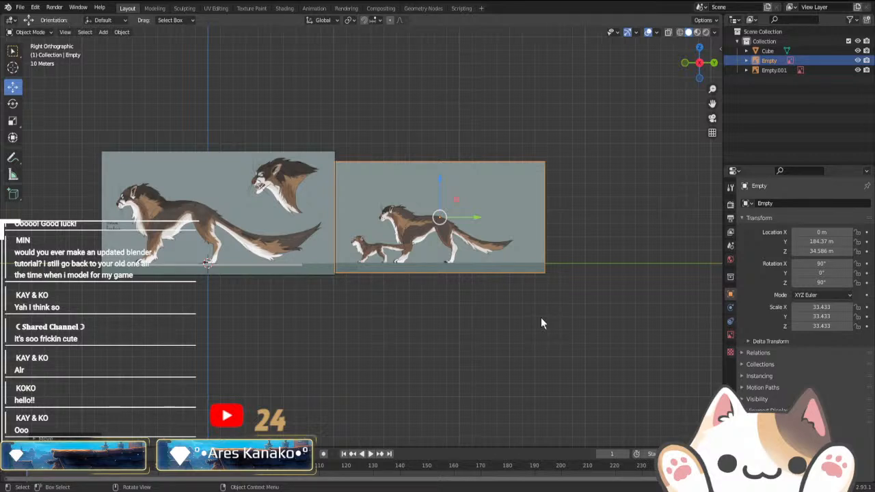
# - Deselect the reference image and save the file Tyndriah.blend
pyautogui.click(290, 301)
pyautogui.moveTo(273, 318)
pyautogui.keyDown('shift'); pyautogui.mouseDown(button='middle')
pyautogui.moveTo(459, 356)
pyautogui.moveTo(400, 363)
pyautogui.mouseUp(button='middle'); pyautogui.keyUp('shift')
pyautogui.scroll(5, 460, 356)
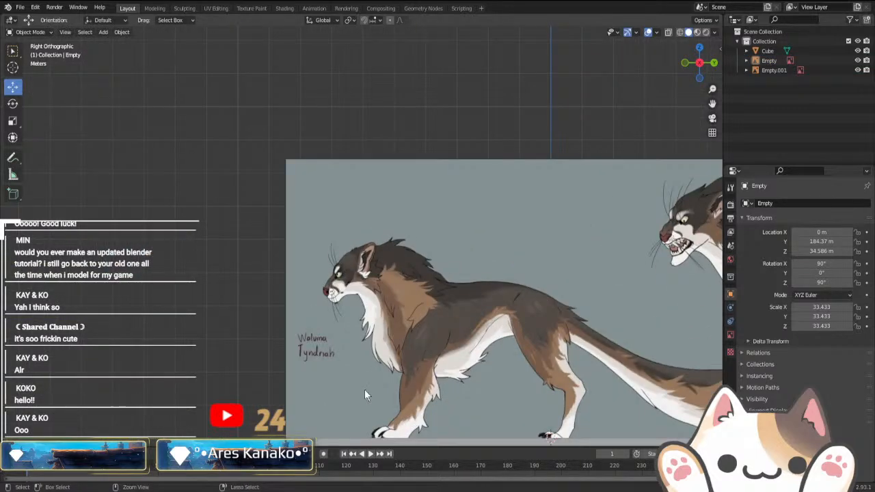
pyautogui.scroll(3, 325, 404)
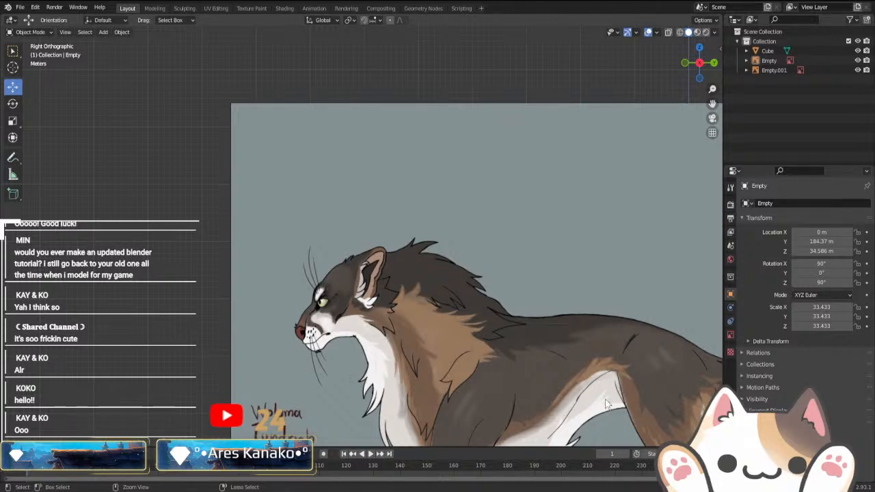
pyautogui.hotkey('ctrl', 's')
pyautogui.scroll(-6, 587, 382)
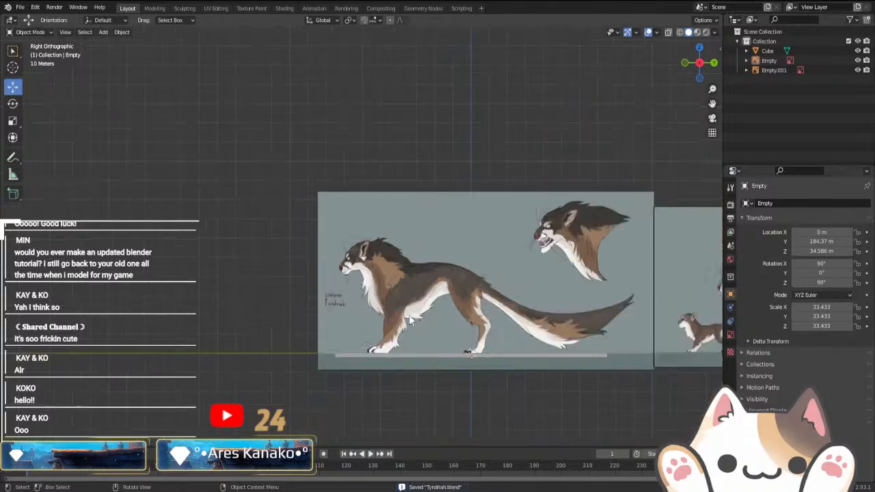
# - Add a cube, scale it to about 5.32 and place it over the large image's upper edge at Y -70.43 m, Z 83.91 m
pyautogui.click(104, 32)
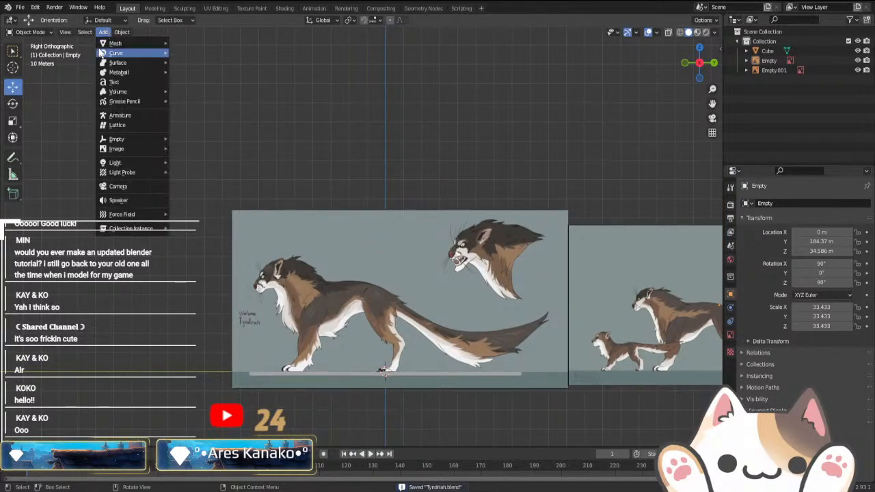
pyautogui.moveTo(111, 45)
pyautogui.click(177, 52)
pyautogui.scroll(-3, 307, 232)
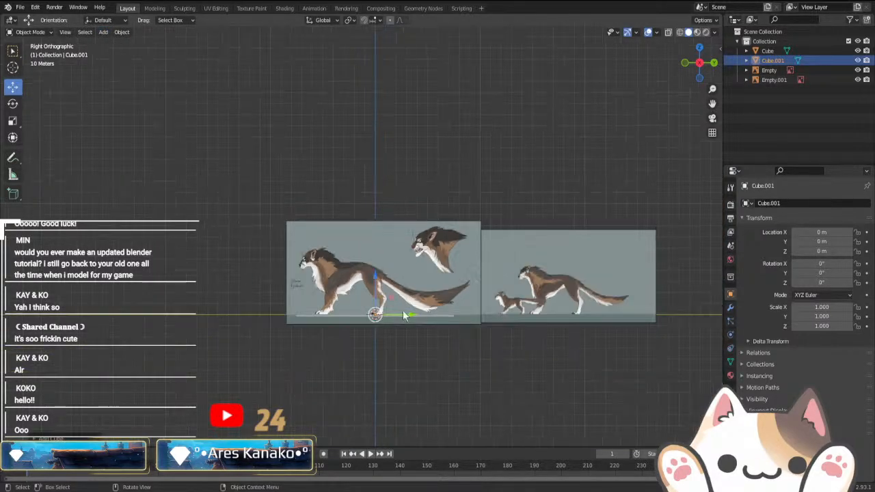
pyautogui.press('g')
pyautogui.click(486, 235)
pyautogui.press('s')
pyautogui.press('Return')
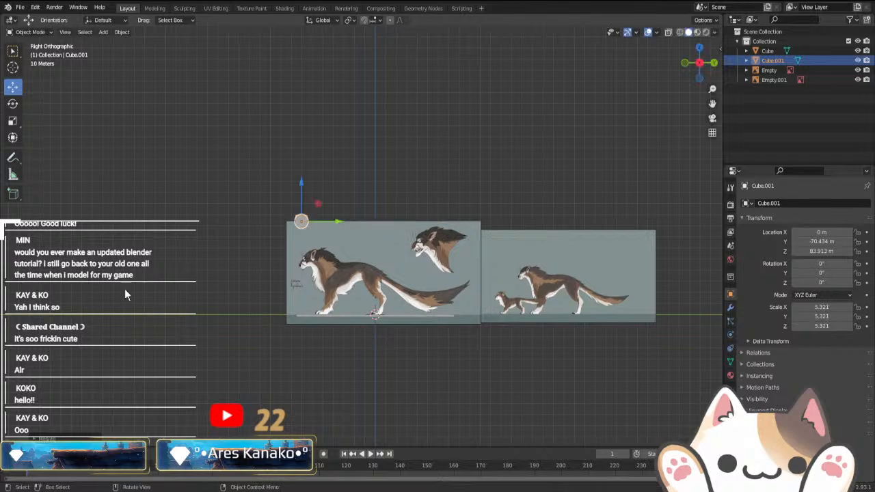
# - Duplicate the cube and position the copy over the adult's head at about Y -64.12 m, Z 48.94 m
pyautogui.rightClick(125, 288)
pyautogui.click(121, 185)
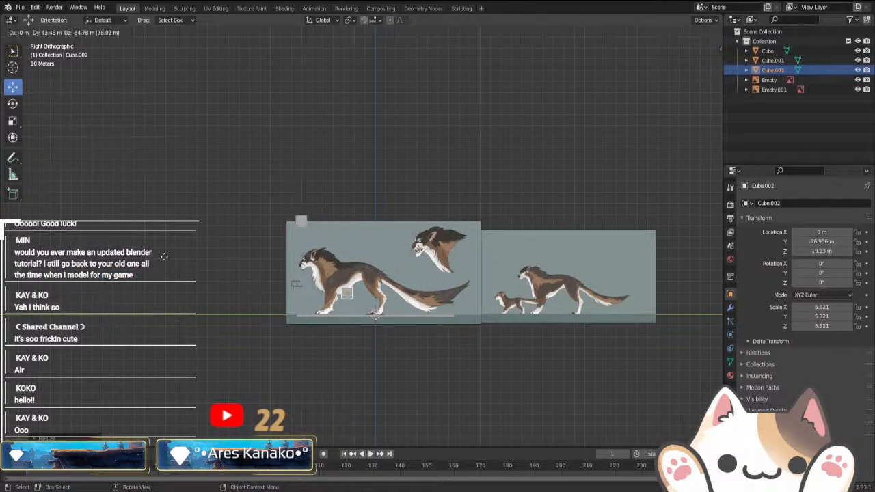
pyautogui.click(116, 221)
pyautogui.scroll(5, 214, 337)
pyautogui.press('g')
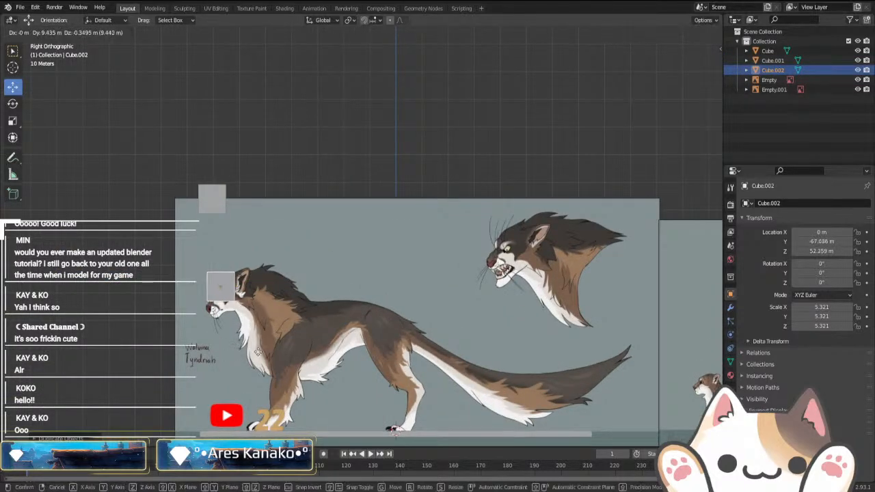
pyautogui.click(266, 355)
# - Shrink the head cube to a scale of about 3.34 and tilt it 24.2° about X to follow the face
pyautogui.press('s')
pyautogui.click(249, 346)
pyautogui.press('r')
pyautogui.click(267, 339)
pyautogui.press('s')
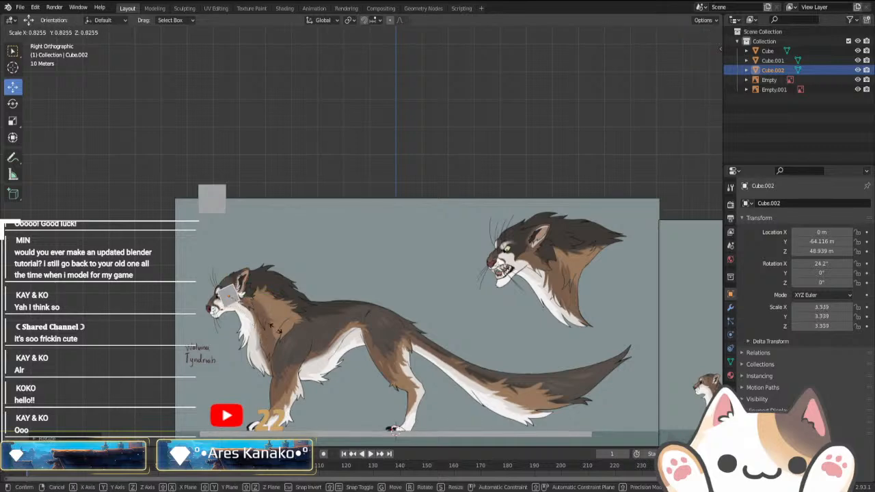
pyautogui.click(260, 332)
# - Edit the head cube's mesh with X-ray enabled and move its upper rear vertices forward and up to the forehead outline
pyautogui.keyDown('shift'); pyautogui.moveTo(280, 331); pyautogui.dragTo(321, 365, button='middle'); pyautogui.keyUp('shift')
pyautogui.scroll(4, 322, 365)
pyautogui.press('Tab')
pyautogui.keyDown('shift'); pyautogui.moveTo(271, 331); pyautogui.dragTo(427, 325, button='middle'); pyautogui.keyUp('shift')
pyautogui.scroll(3, 427, 325)
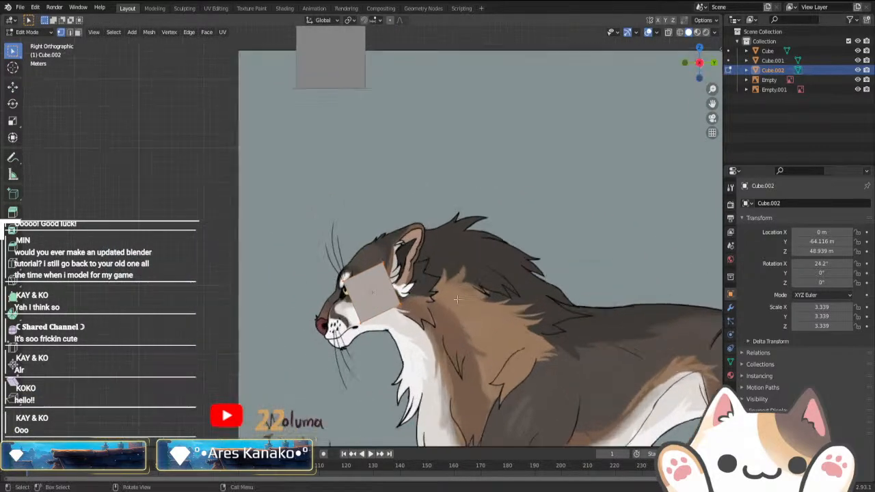
pyautogui.hotkey('alt', 'z')
pyautogui.moveTo(382, 263); pyautogui.dragTo(411, 286)
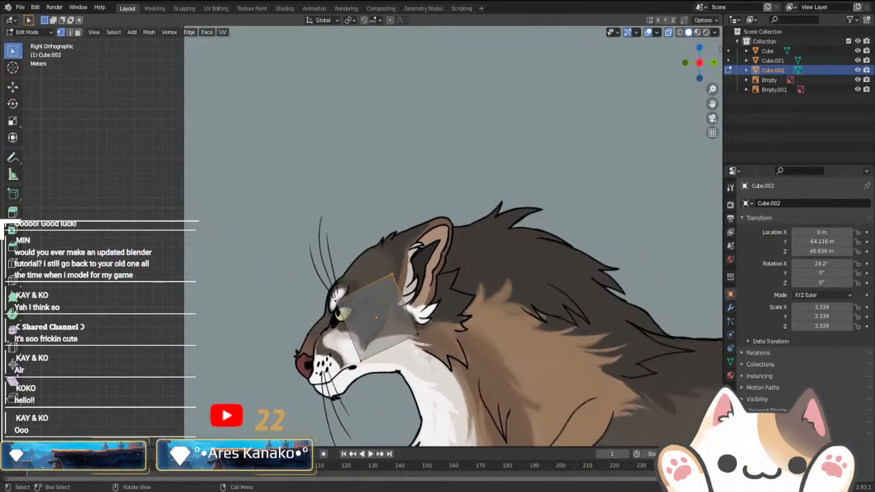
pyautogui.press('g')
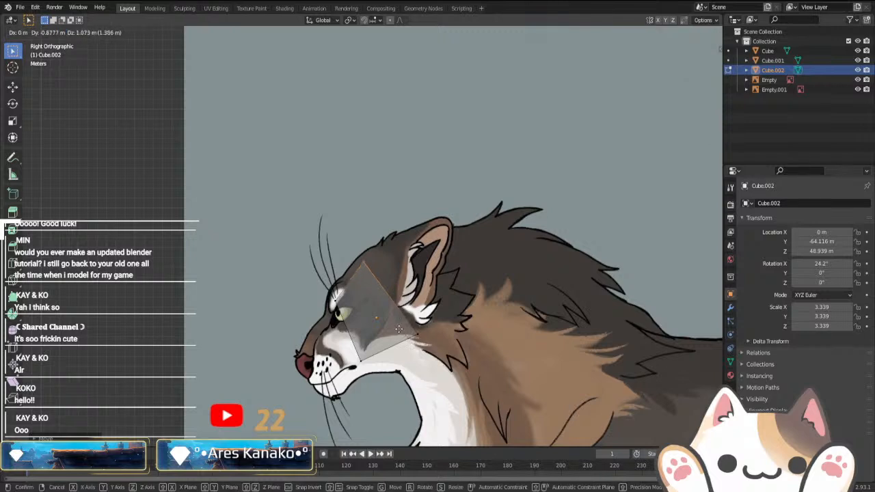
pyautogui.click(399, 322)
# - Move the head block's upper front vertices to the brow and its lower rear vertices to the jaw line
pyautogui.moveTo(330, 291); pyautogui.dragTo(346, 309)
pyautogui.press('g')
pyautogui.click(345, 296)
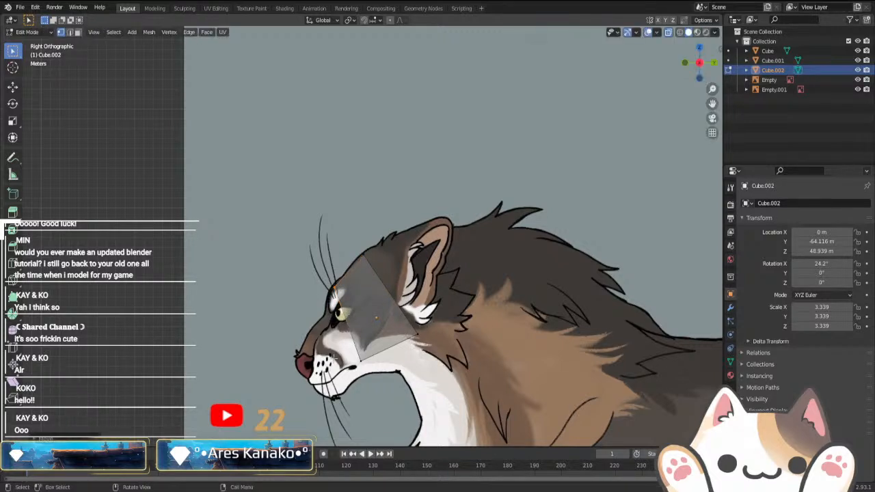
pyautogui.click(415, 335)
pyautogui.press('g')
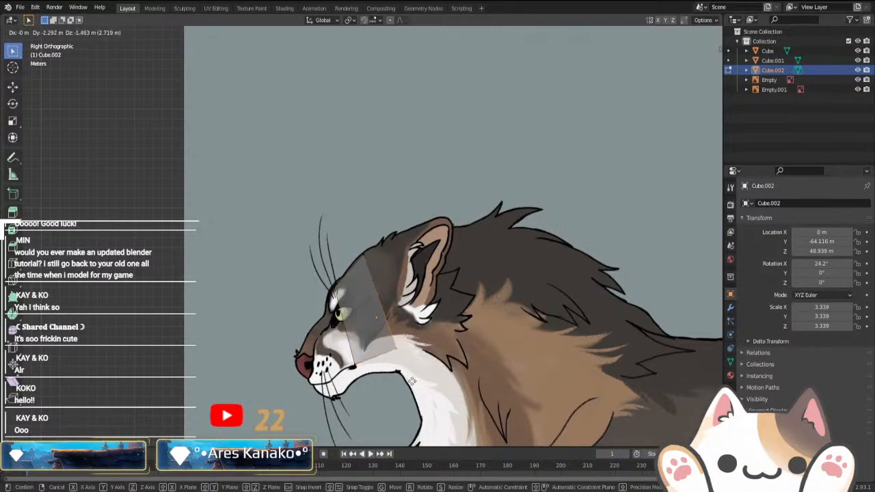
pyautogui.click(413, 382)
# - Extrude the head block's rear face back toward the ear and scale the new end down
pyautogui.moveTo(358, 240); pyautogui.dragTo(415, 354)
pyautogui.press('e')
pyautogui.click(449, 315)
pyautogui.press('s')
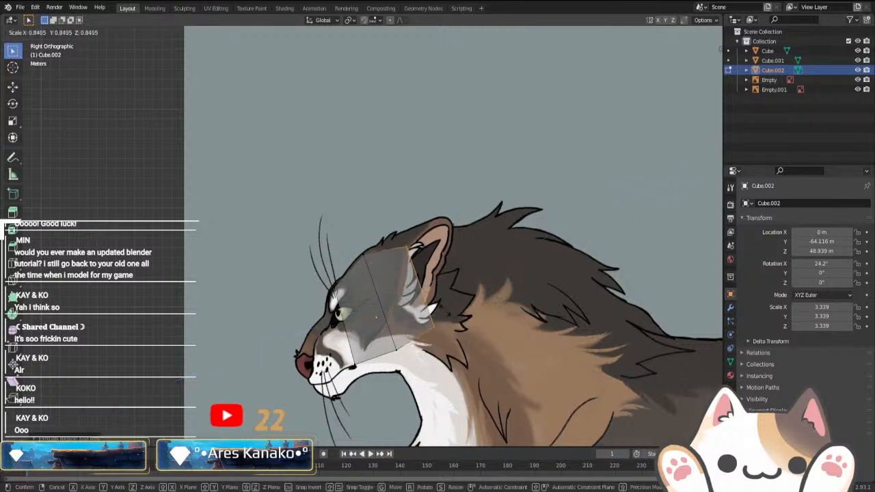
pyautogui.click(440, 307)
# - Extrude the head block's front face forward in segments to form the muzzle, scaling and rotating the ends to reach the nose
pyautogui.moveTo(325, 274); pyautogui.dragTo(373, 371)
pyautogui.press('e')
pyautogui.click(340, 388)
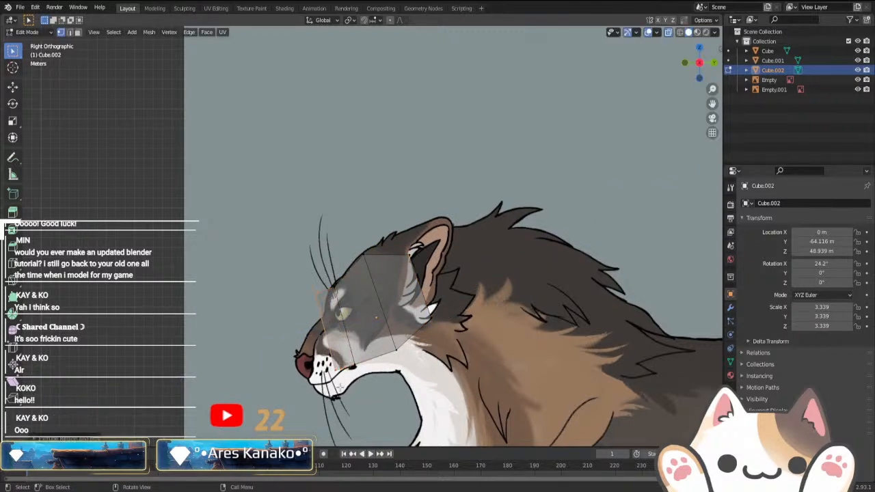
pyautogui.press('s')
pyautogui.click(338, 369)
pyautogui.press('g')
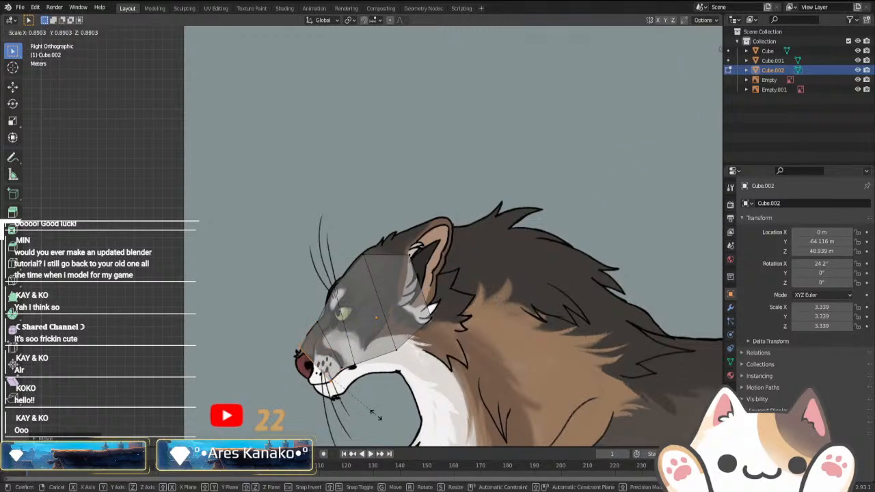
pyautogui.press('r')
pyautogui.press('s')
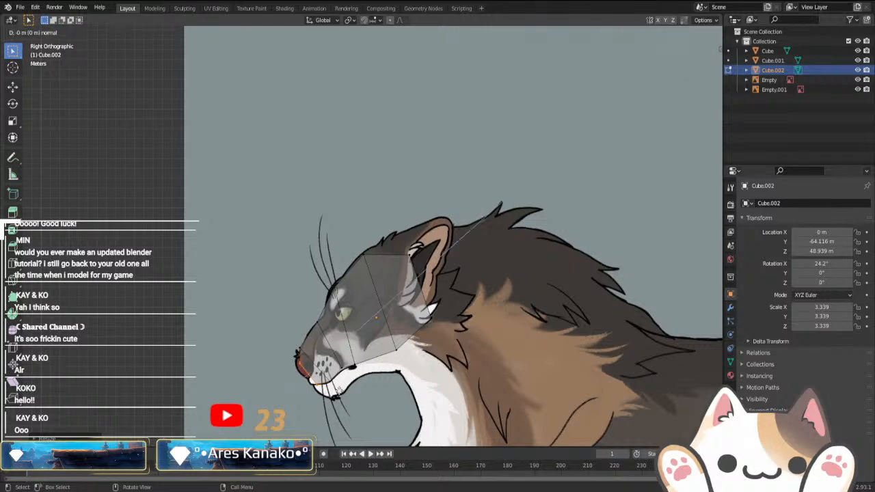
pyautogui.click(317, 387)
# - Widen the whole head block along the X axis to a scale of about 4.417
pyautogui.press('Tab')
pyautogui.moveTo(331, 378); pyautogui.dragTo(447, 367, button='middle')
pyautogui.press('KP_1')
pyautogui.press('s')
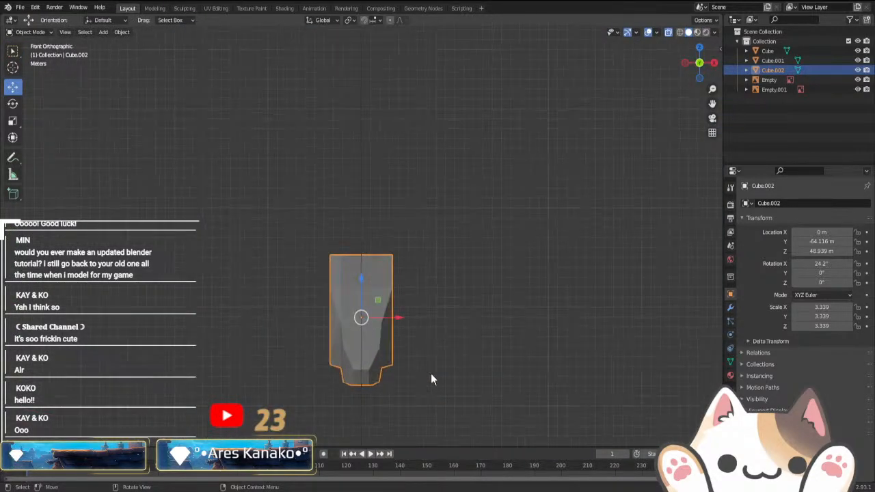
pyautogui.press('x')
pyautogui.click(462, 379)
# - Add an edge loop across the rear of the head and move the crown, forehead and brow vertices onto the reference outline
pyautogui.press('KP_3')
pyautogui.scroll(3, 461, 378)
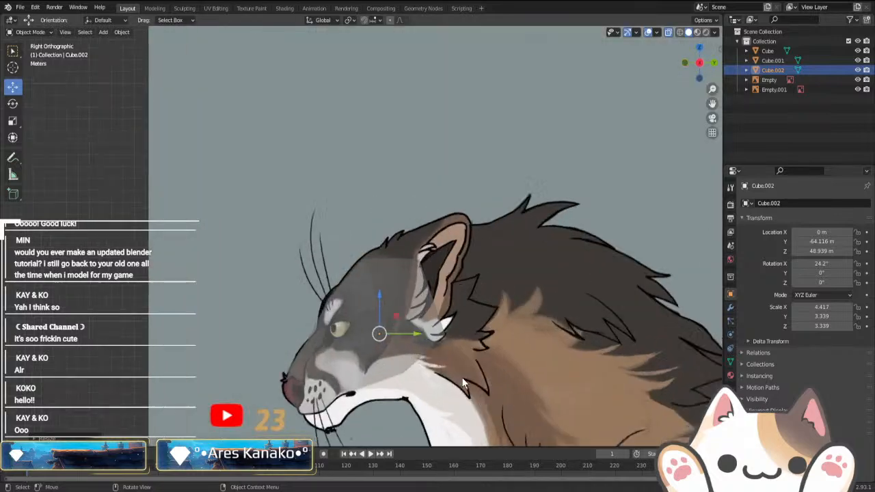
pyautogui.press('Tab')
pyautogui.keyDown('shift'); pyautogui.moveTo(519, 363); pyautogui.dragTo(542, 252, button='middle'); pyautogui.keyUp('shift')
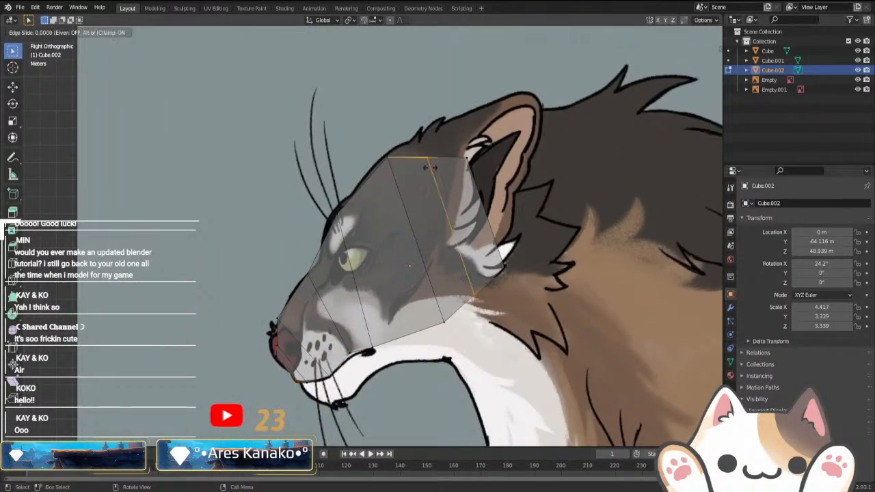
pyautogui.click(452, 189)
pyautogui.press('g')
pyautogui.click(468, 234)
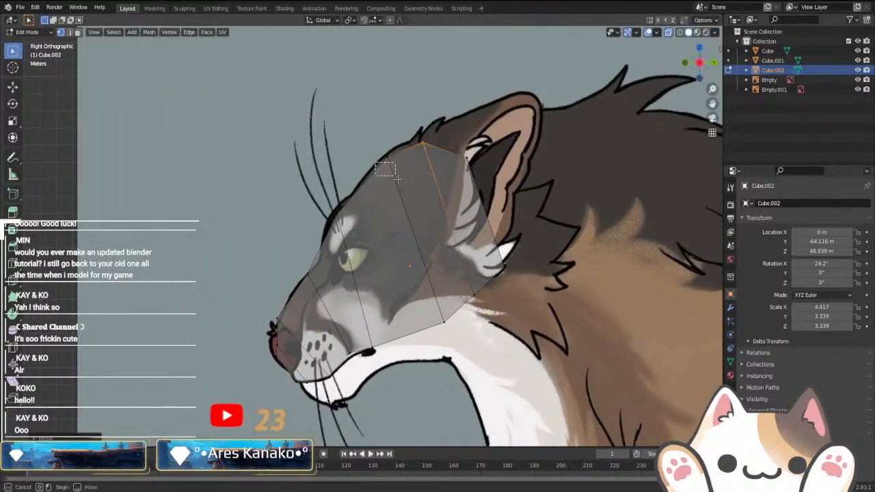
pyautogui.click(387, 169)
pyautogui.press('g')
pyautogui.click(396, 177)
pyautogui.click(333, 214)
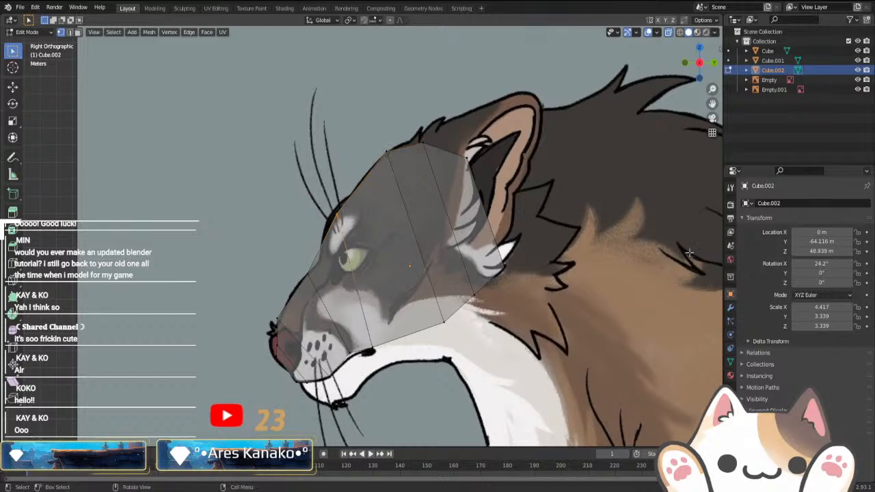
# - Add a Subdivision Surface modifier to the head mesh
pyautogui.click(730, 309)
pyautogui.click(771, 202)
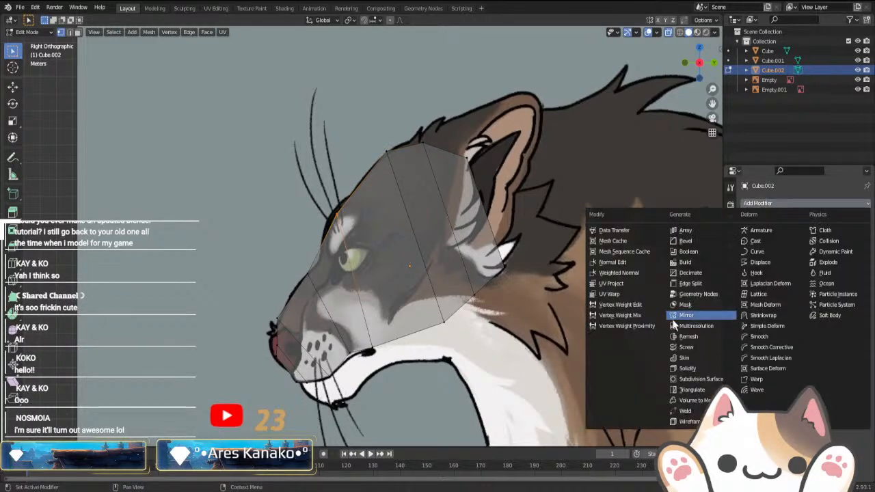
pyautogui.click(691, 377)
# - Cut a centred edge loop lengthwise through the middle of the head
pyautogui.press('KP_1')
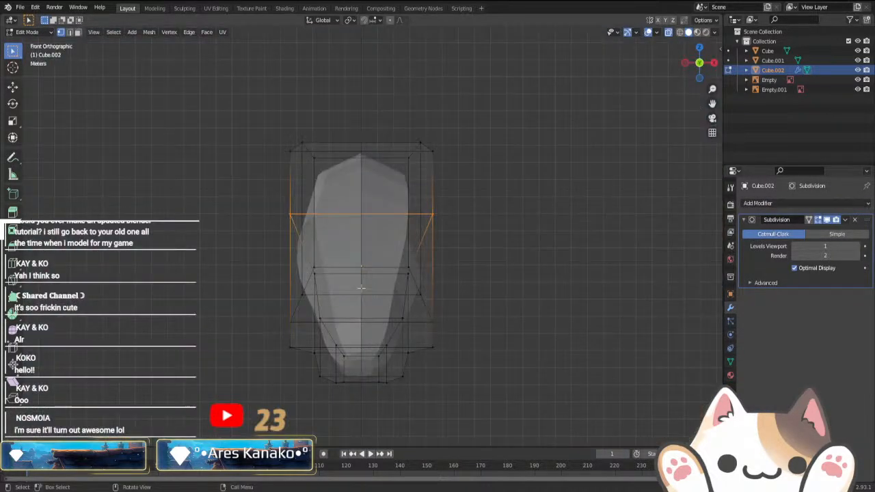
pyautogui.hotkey('ctrl', 'r')
pyautogui.click(368, 234)
pyautogui.rightClick(370, 234)
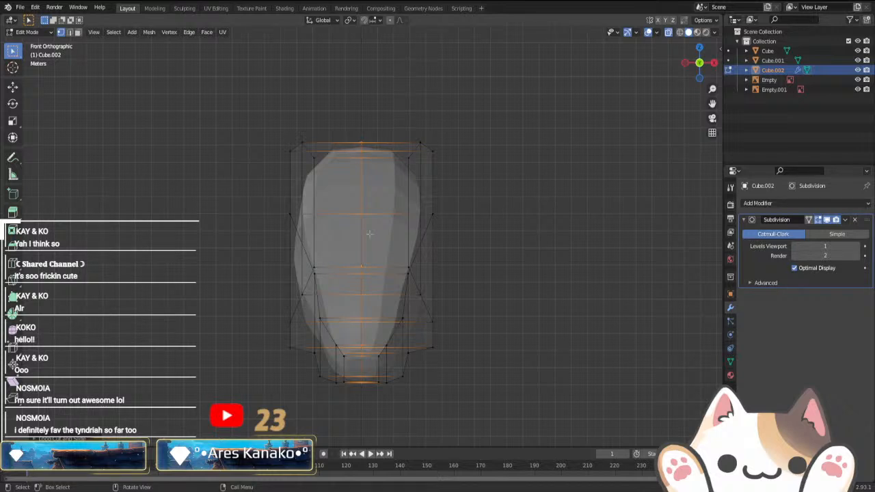
# - Crease the head's two lower side edge loops and scale them along X to widen the jaw
pyautogui.press('2')
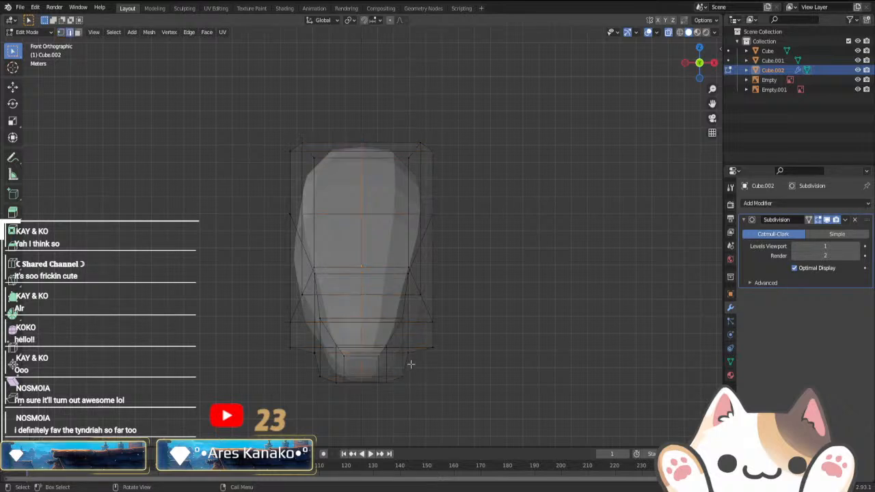
pyautogui.keyDown('alt'); pyautogui.click(404, 365); pyautogui.keyUp('alt')
pyautogui.keyDown('alt'); pyautogui.keyDown('shift'); pyautogui.click(306, 351); pyautogui.keyUp('shift'); pyautogui.keyUp('alt')
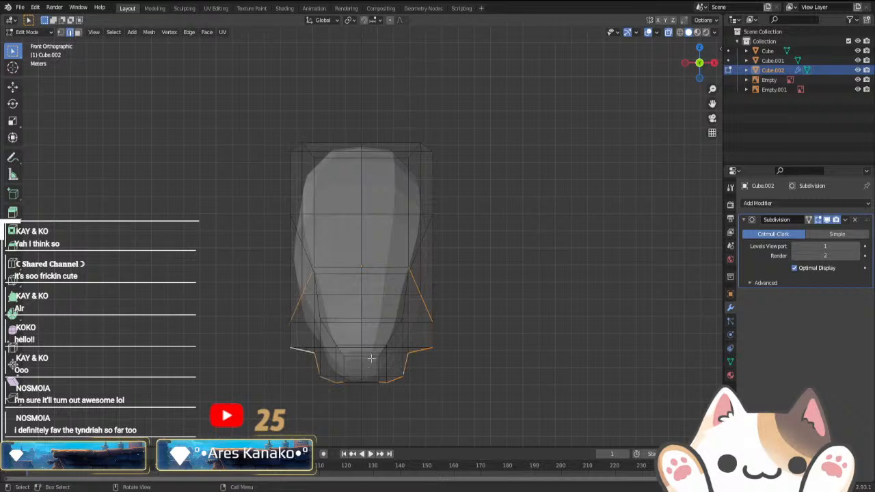
pyautogui.press('s')
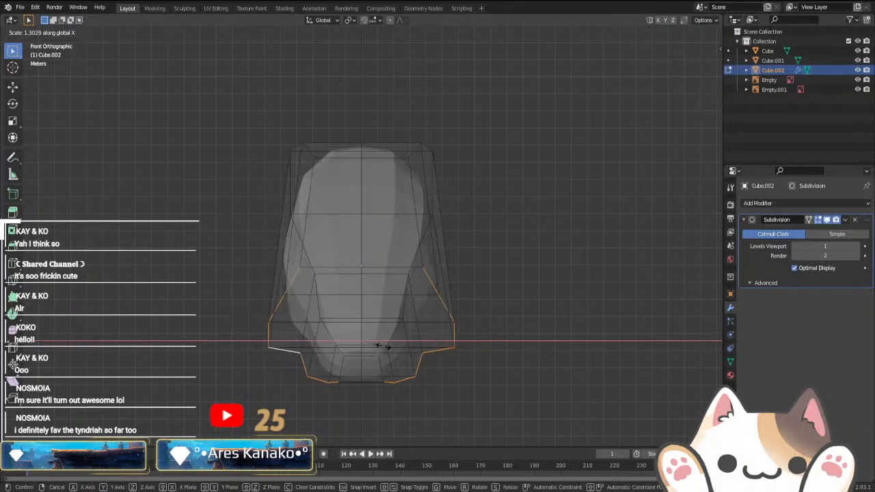
pyautogui.click(383, 340)
pyautogui.hotkey('shift', 'e')
pyautogui.click(444, 353)
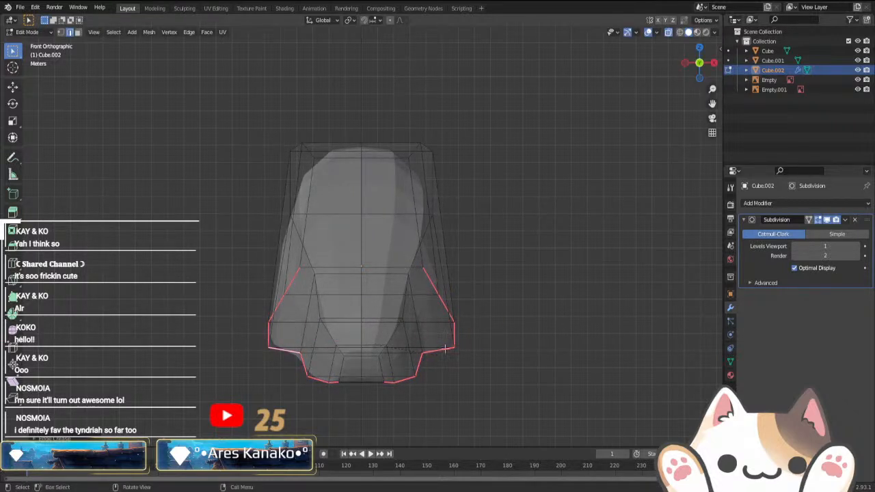
pyautogui.press('s')
pyautogui.press('x')
pyautogui.click(438, 354)
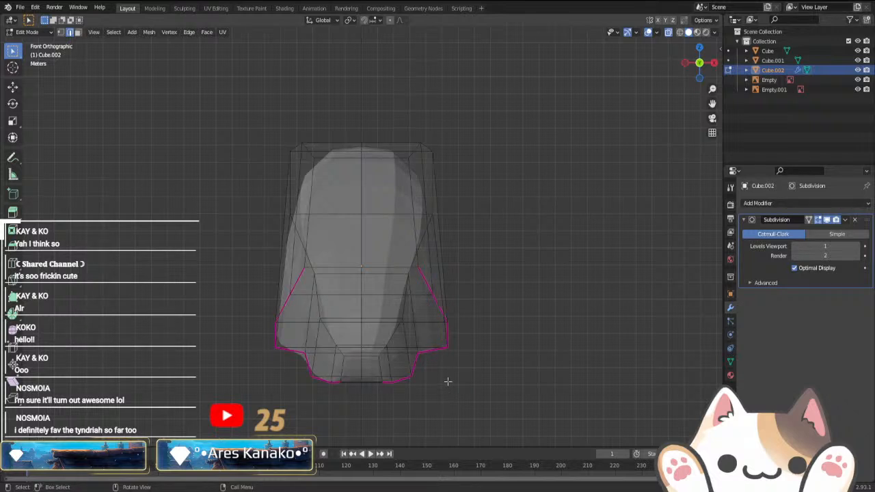
# - Select the head's two upper side edge loops and bring them slightly closer together along X
pyautogui.keyDown('shift'); pyautogui.click(420, 245); pyautogui.keyUp('shift')
pyautogui.keyDown('alt'); pyautogui.click(419, 243); pyautogui.keyUp('alt')
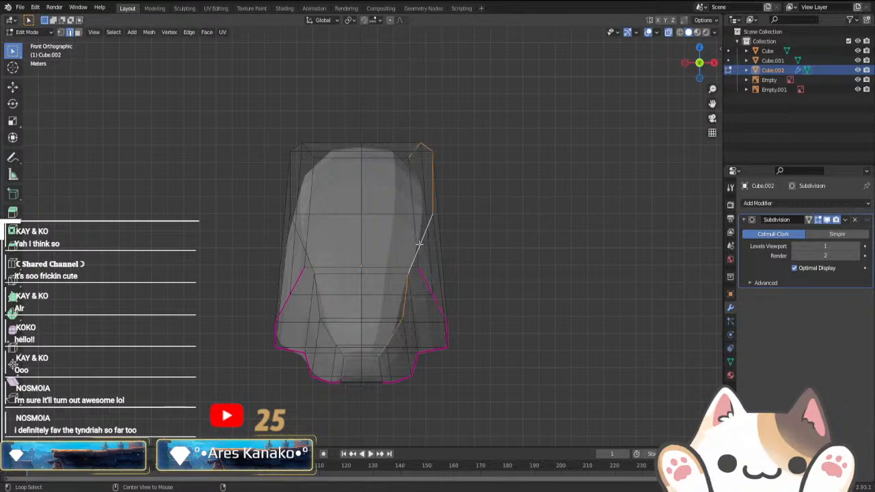
pyautogui.keyDown('alt'); pyautogui.keyDown('shift'); pyautogui.click(302, 241); pyautogui.keyUp('shift'); pyautogui.keyUp('alt')
pyautogui.press('s')
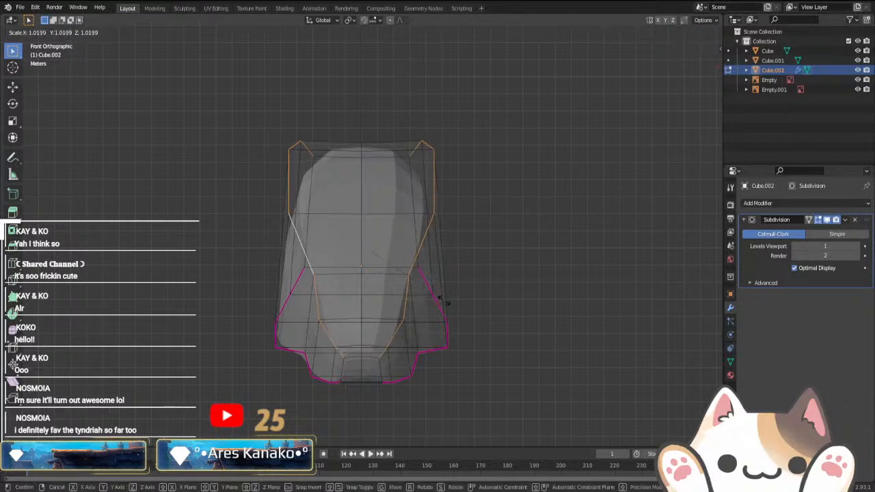
pyautogui.press('x')
pyautogui.click(433, 299)
pyautogui.moveTo(450, 333); pyautogui.dragTo(430, 309, button='middle')
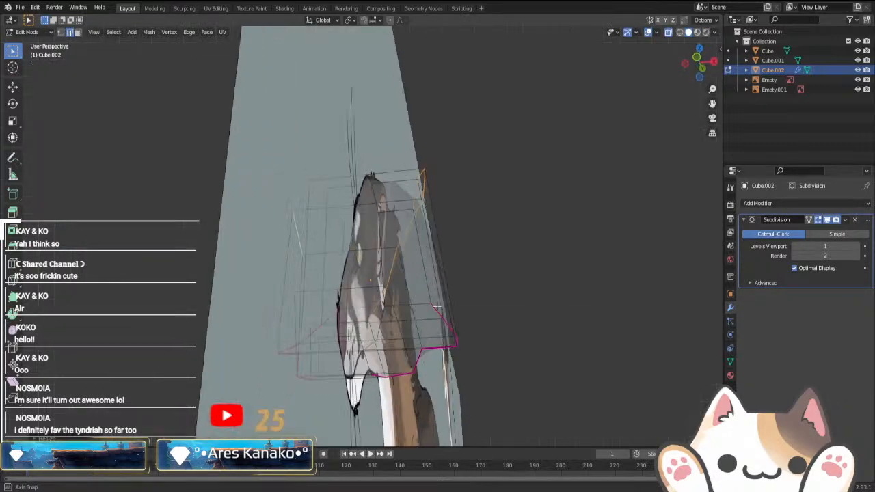
# - Add an edge loop around the head's sides between the upper and lower edges and widen it along X
pyautogui.press('KP_1')
pyautogui.hotkey('ctrl', 'r')
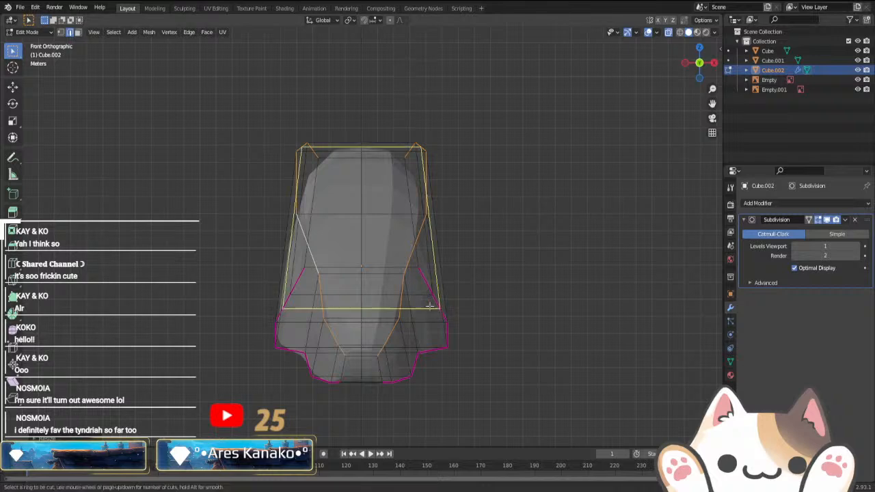
pyautogui.click(406, 342)
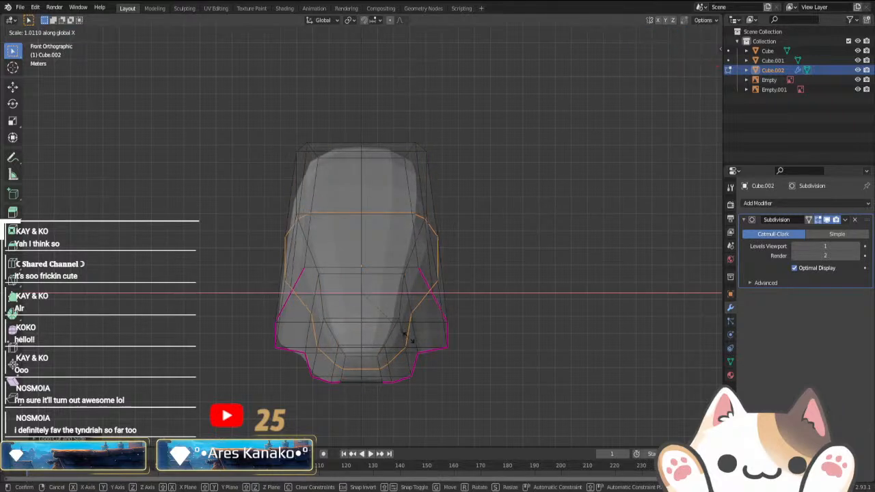
pyautogui.click(421, 336)
# - Return to Object Mode, turn off X-ray and shade the head smooth
pyautogui.press('Tab')
pyautogui.click(520, 387)
pyautogui.moveTo(520, 387); pyautogui.dragTo(581, 376, button='middle')
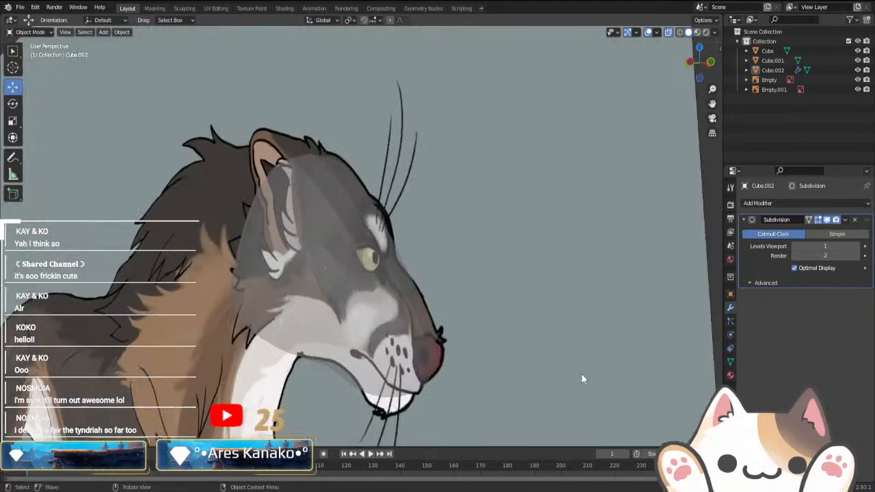
pyautogui.click(668, 32)
pyautogui.click(337, 283)
pyautogui.rightClick(337, 283)
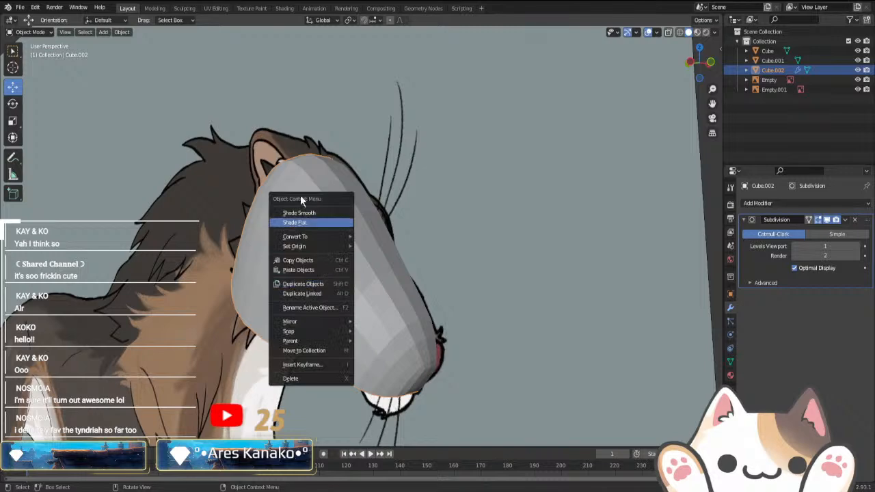
pyautogui.click(305, 211)
pyautogui.scroll(-3, 410, 287)
pyautogui.moveTo(454, 319); pyautogui.dragTo(365, 348, button='middle')
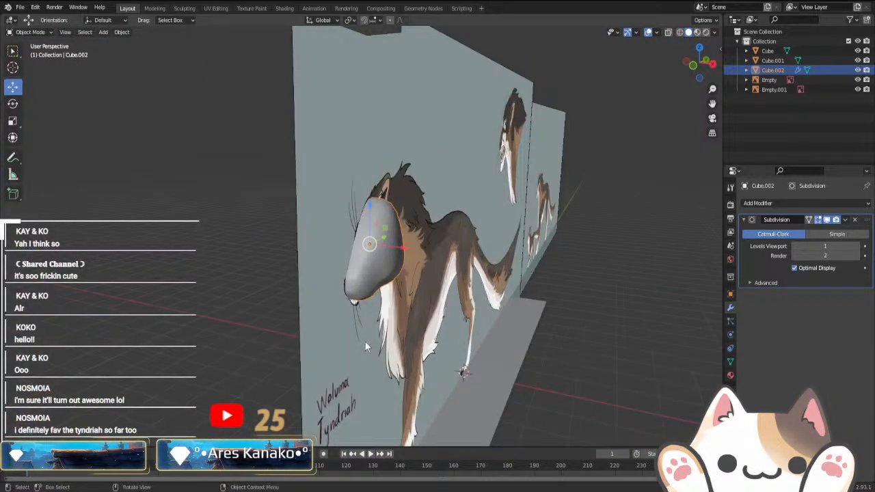
# - Reselect the head's two upper side edge loops and narrow them along X to taper the top of the skull
pyautogui.press('KP_3')
pyautogui.scroll(2, 380, 327)
pyautogui.scroll(-3, 380, 333)
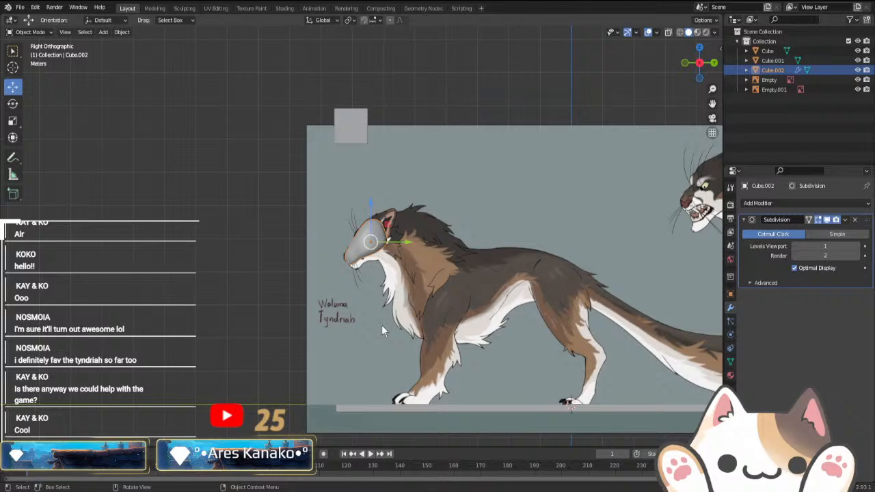
pyautogui.scroll(8, 382, 325)
pyautogui.press('Tab')
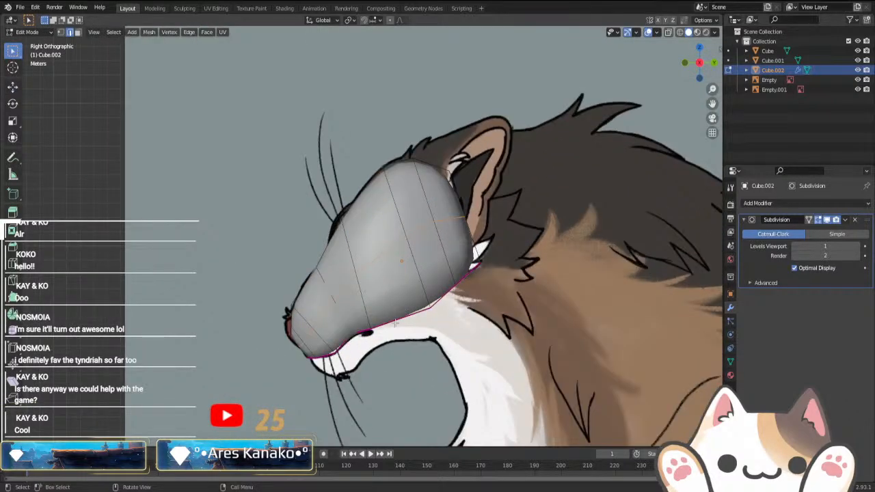
pyautogui.moveTo(395, 324); pyautogui.dragTo(432, 270, button='middle')
pyautogui.keyDown('alt'); pyautogui.click(402, 249); pyautogui.keyUp('alt')
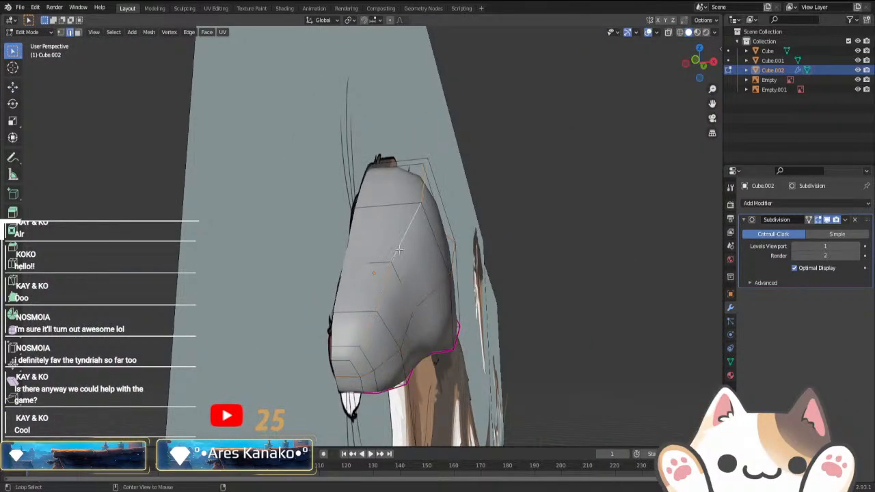
pyautogui.press('KP_1')
pyautogui.keyDown('alt'); pyautogui.keyDown('shift'); pyautogui.click(309, 249); pyautogui.keyUp('shift'); pyautogui.keyUp('alt')
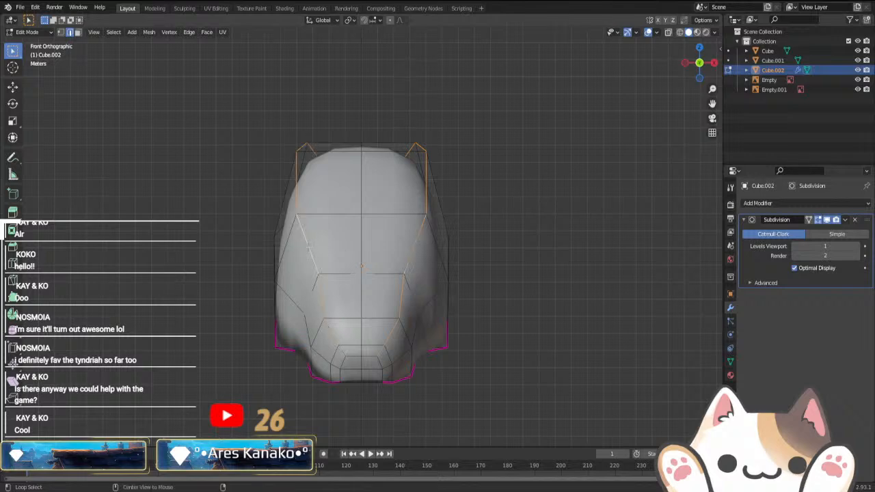
pyautogui.press('s')
pyautogui.rightClick(440, 338)
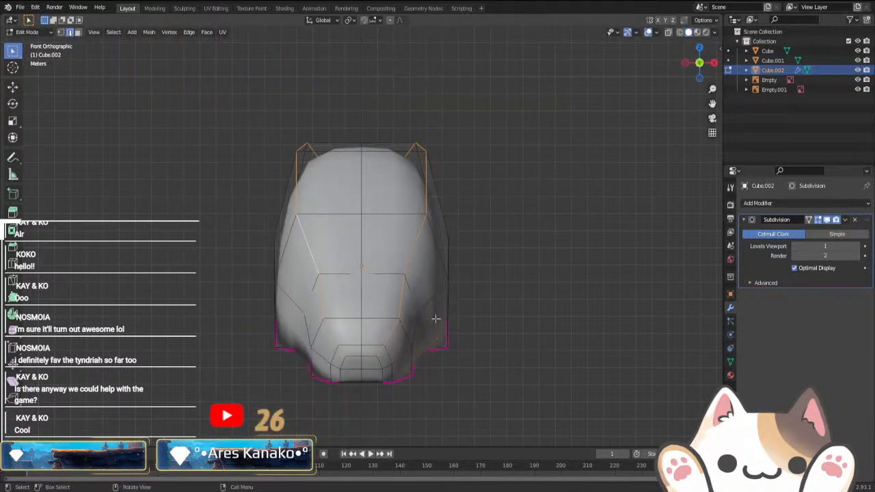
pyautogui.press('s')
pyautogui.click(437, 290)
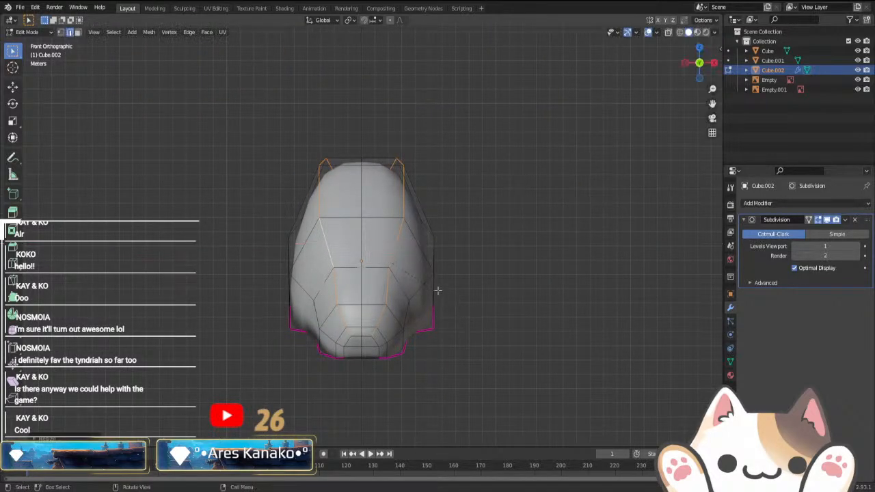
# - With X-ray enabled, add an edge loop in front of the eye and fit the nose bridge, brow and forehead vertices to the outline
pyautogui.press('KP_3')
pyautogui.hotkey('alt', 'z')
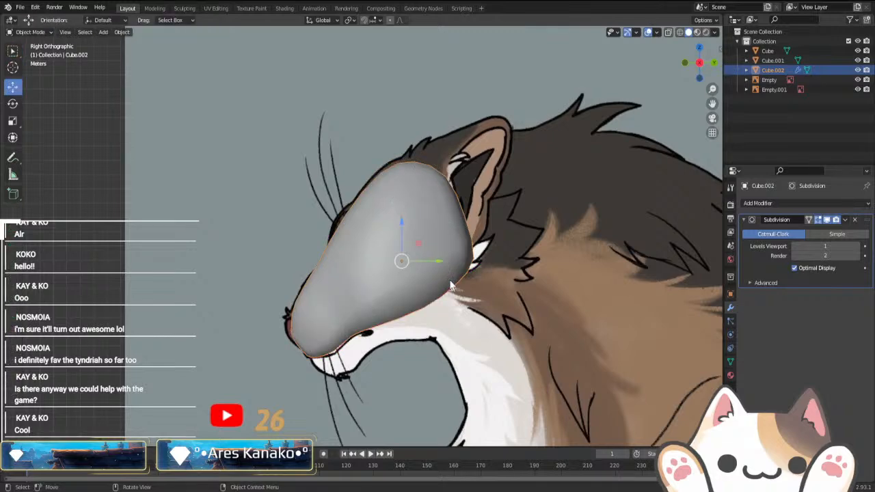
pyautogui.scroll(4, 401, 260)
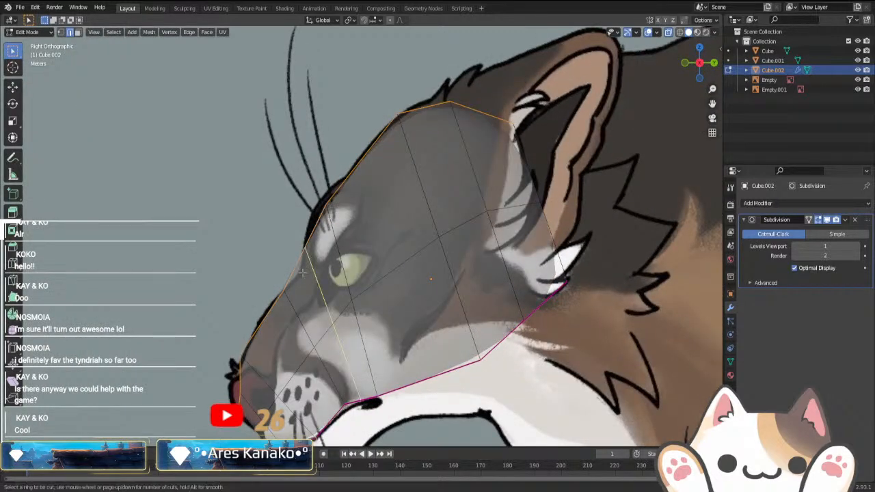
pyautogui.press('g')
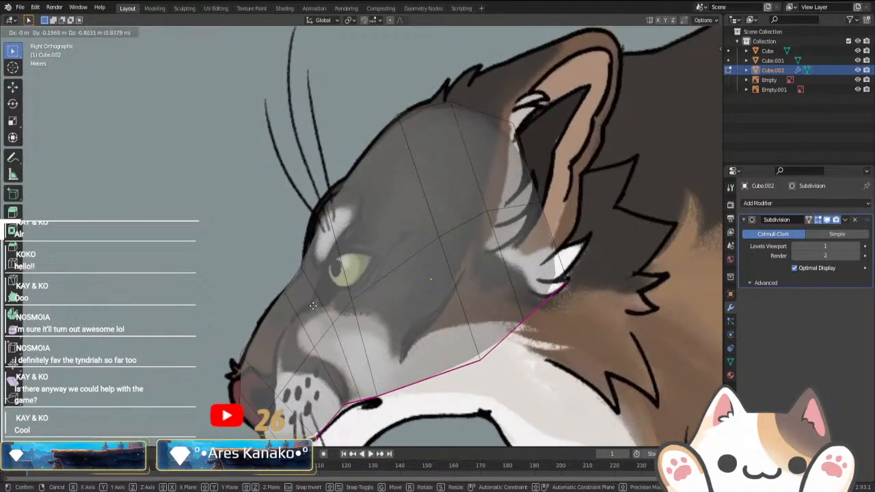
pyautogui.click(312, 306)
pyautogui.moveTo(316, 176); pyautogui.dragTo(364, 226)
pyautogui.press('g')
pyautogui.click(331, 231)
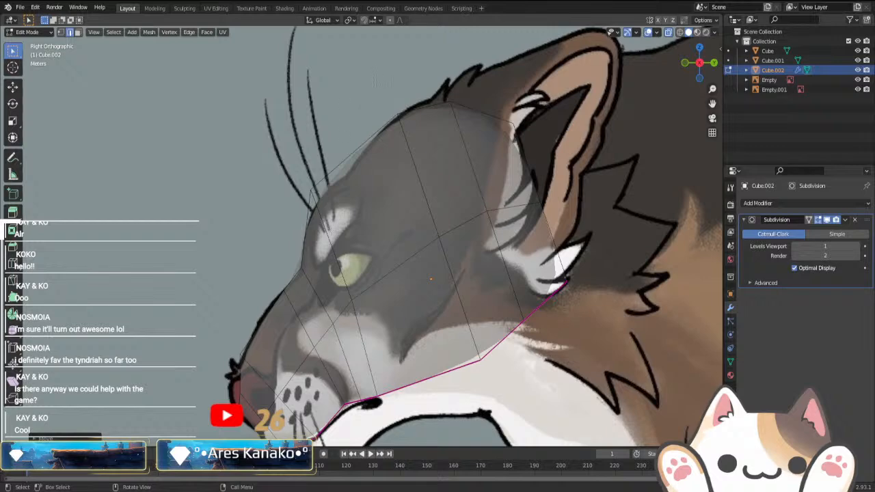
pyautogui.press('g')
pyautogui.click(427, 133)
# - Add an edge loop between the brow and forehead and move its upper vertices out to the reference outline
pyautogui.scroll(-3, 389, 220)
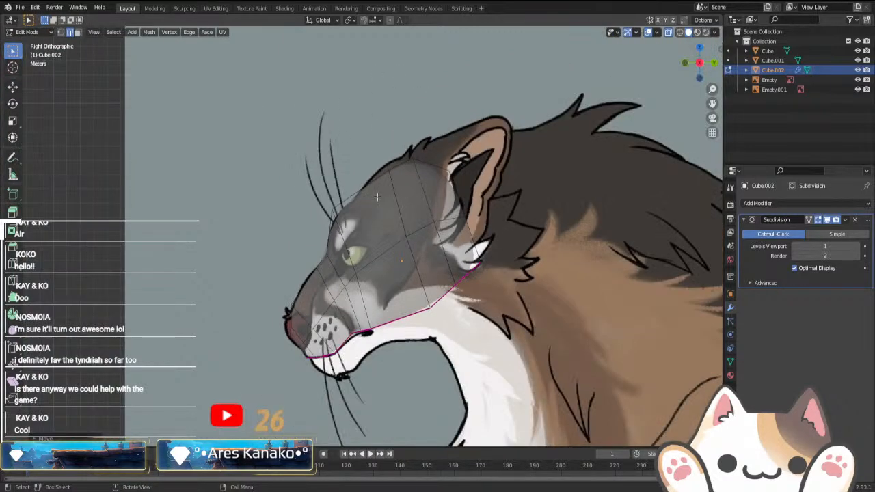
pyautogui.hotkey('ctrl', 'r')
pyautogui.click(378, 197)
pyautogui.click(377, 198)
pyautogui.moveTo(341, 172); pyautogui.dragTo(381, 210)
pyautogui.press('g')
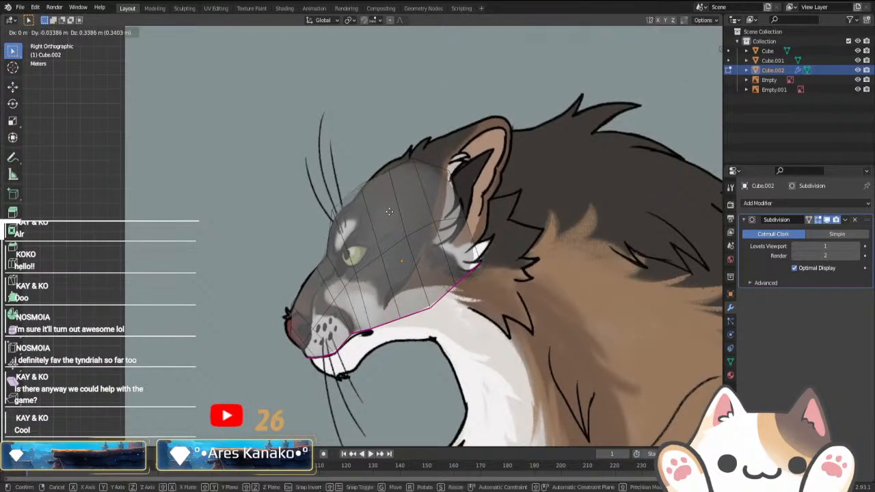
pyautogui.click(386, 210)
# - Fine-tune the upper vertices at the brow, mid-forehead and crown to follow the reference profile
pyautogui.moveTo(318, 200); pyautogui.dragTo(347, 221)
pyautogui.press('g')
pyautogui.click(347, 224)
pyautogui.press('g')
pyautogui.click(357, 238)
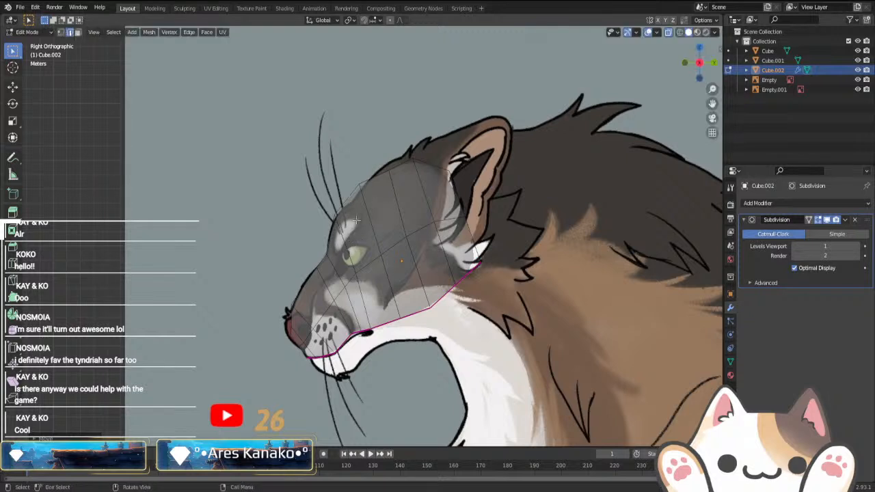
pyautogui.moveTo(346, 171); pyautogui.dragTo(371, 194)
pyautogui.press('g')
pyautogui.click(374, 201)
pyautogui.moveTo(377, 157); pyautogui.dragTo(397, 180)
pyautogui.press('g')
pyautogui.click(396, 175)
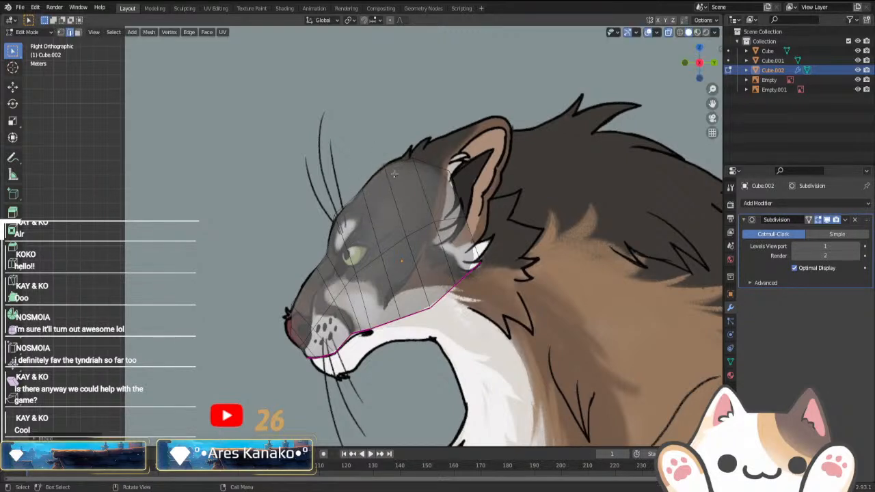
# - Move the vertices along the middle of the head's lower edge down toward the reference's upper mouth line
pyautogui.scroll(3, 321, 360)
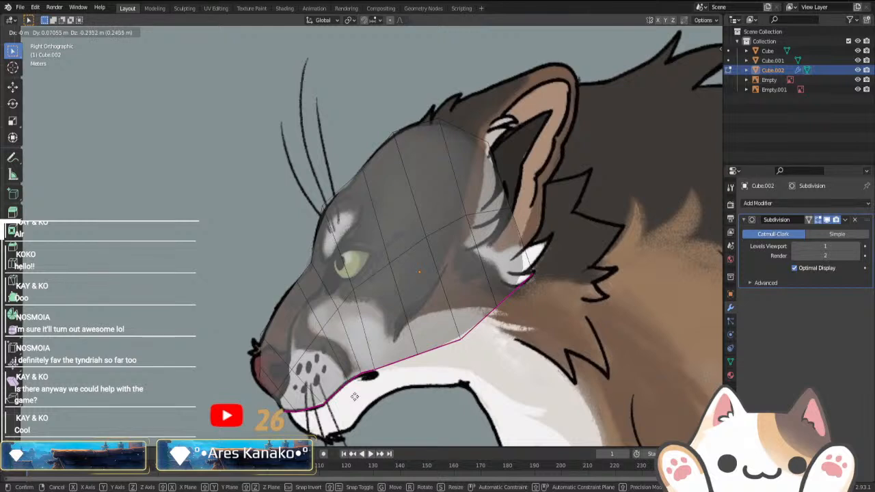
pyautogui.moveTo(409, 341); pyautogui.dragTo(428, 373)
pyautogui.press('g')
pyautogui.click(428, 374)
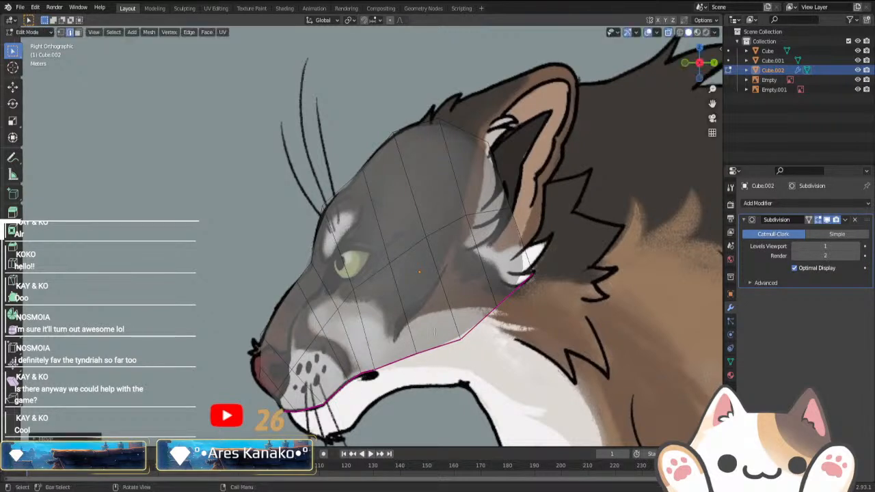
pyautogui.moveTo(448, 328); pyautogui.dragTo(474, 349)
pyautogui.press('g')
pyautogui.click(476, 350)
pyautogui.moveTo(403, 347); pyautogui.dragTo(438, 387)
pyautogui.press('g')
pyautogui.click(439, 396)
pyautogui.moveTo(448, 330); pyautogui.dragTo(477, 364)
pyautogui.press('g')
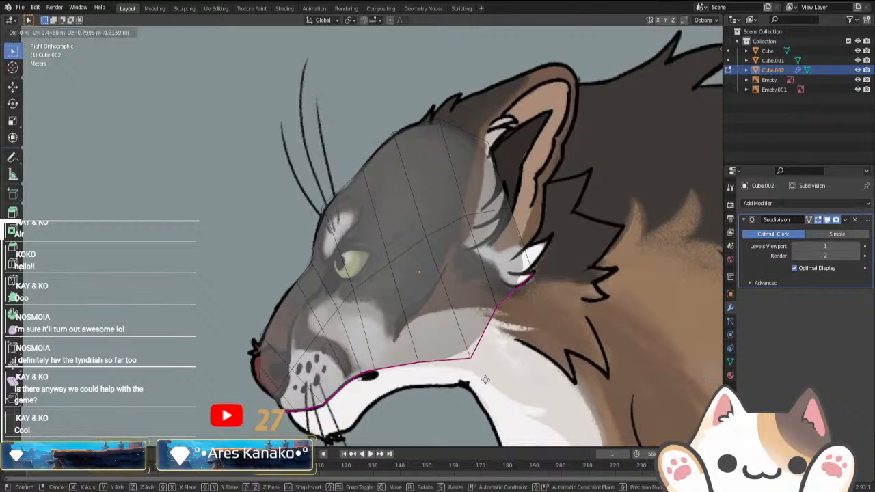
pyautogui.click(488, 389)
# - Pull the rear jaw vertices down and back so the lower edge follows the reference jaw from the mouth corner toward the neck
pyautogui.moveTo(486, 289); pyautogui.dragTo(515, 326)
pyautogui.press('g')
pyautogui.click(535, 385)
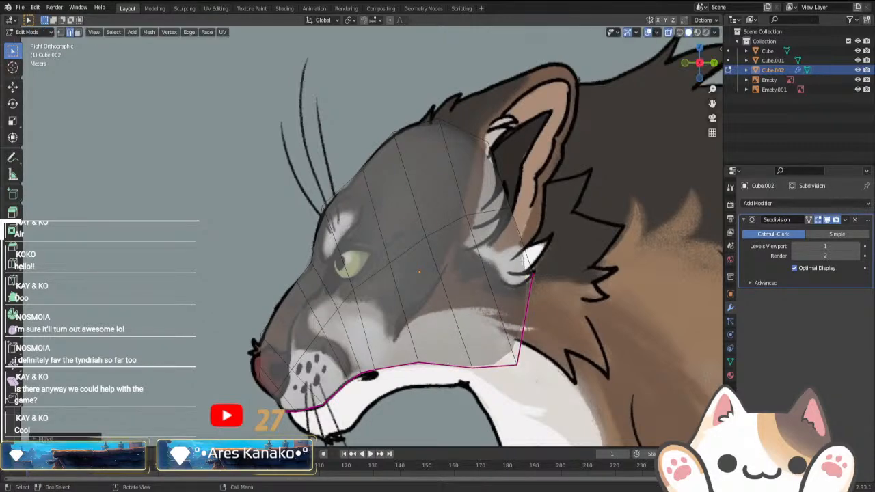
pyautogui.moveTo(523, 259); pyautogui.dragTo(543, 286)
pyautogui.press('g')
pyautogui.click(559, 340)
pyautogui.moveTo(510, 352); pyautogui.dragTo(526, 380)
pyautogui.press('g')
pyautogui.click(522, 367)
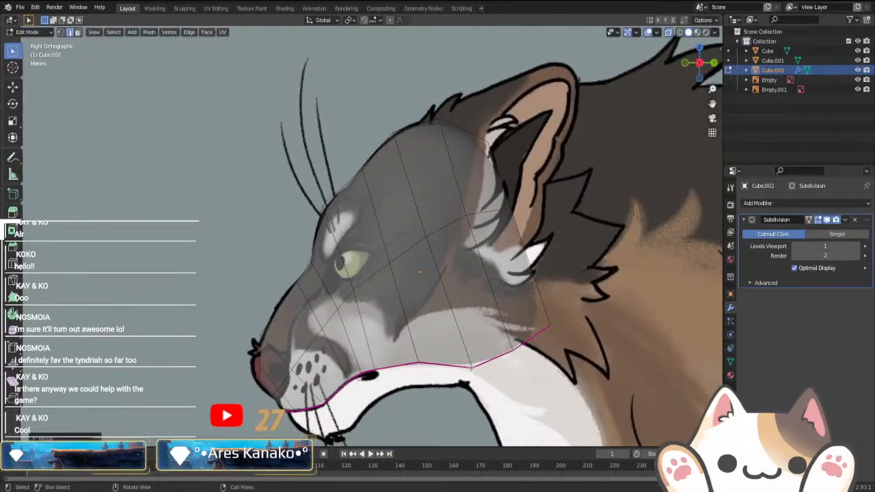
# - Try adjusting the edge crease on the selected rear jaw edges in the front view with X-ray enabled
pyautogui.moveTo(454, 355); pyautogui.dragTo(342, 370, button='middle')
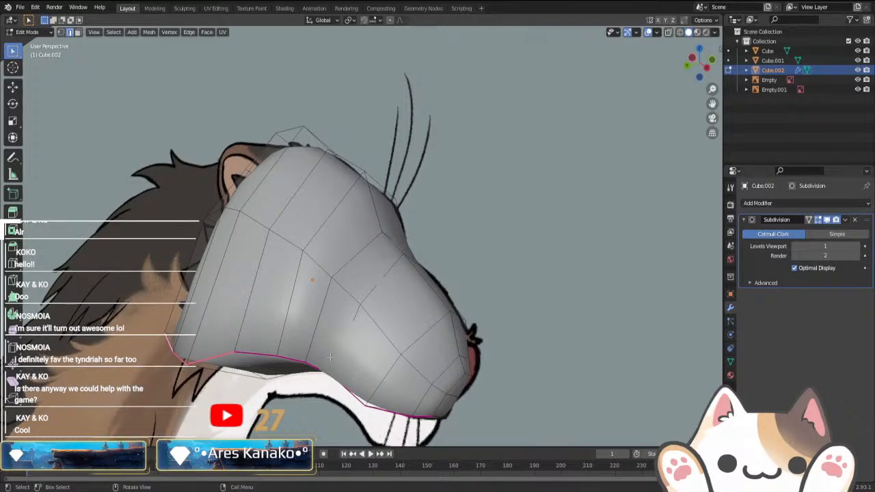
pyautogui.press('KP_1')
pyautogui.hotkey('alt', 'z')
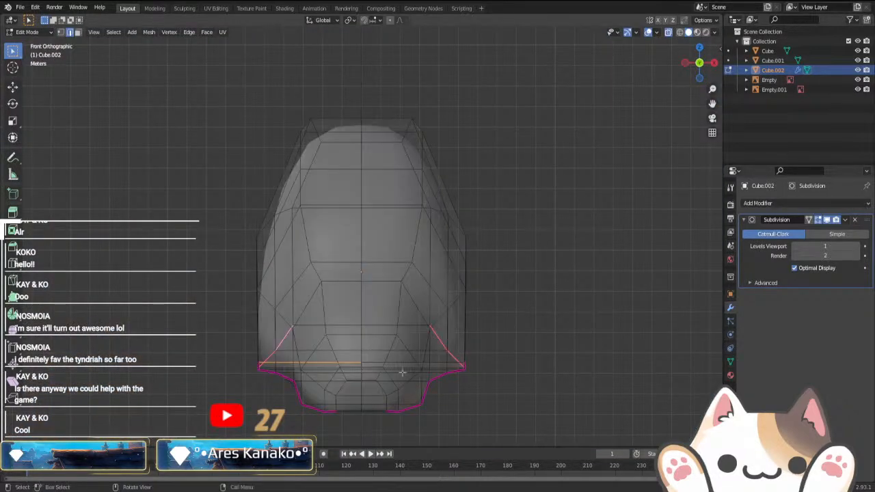
pyautogui.hotkey('shift', 'e')
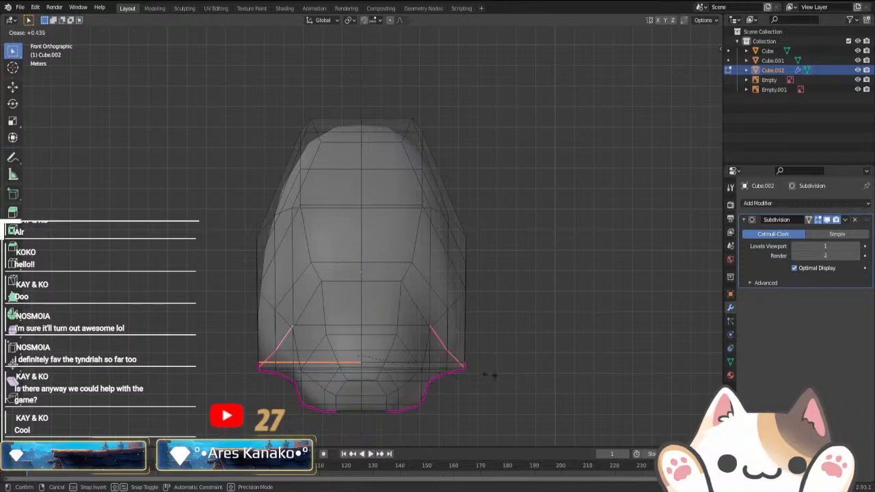
pyautogui.click(426, 363)
# - Try marking the selected rear jaw edges as sharp and clearing edge marks from them
pyautogui.press('KP_3')
pyautogui.moveTo(473, 394); pyautogui.dragTo(416, 352, button='middle')
pyautogui.hotkey('alt', 'z')
pyautogui.rightClick(416, 347)
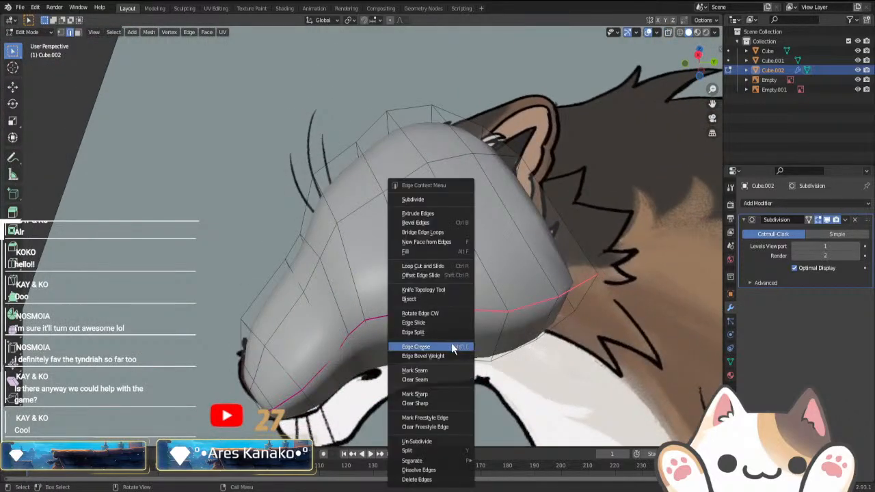
pyautogui.click(417, 395)
pyautogui.rightClick(391, 367)
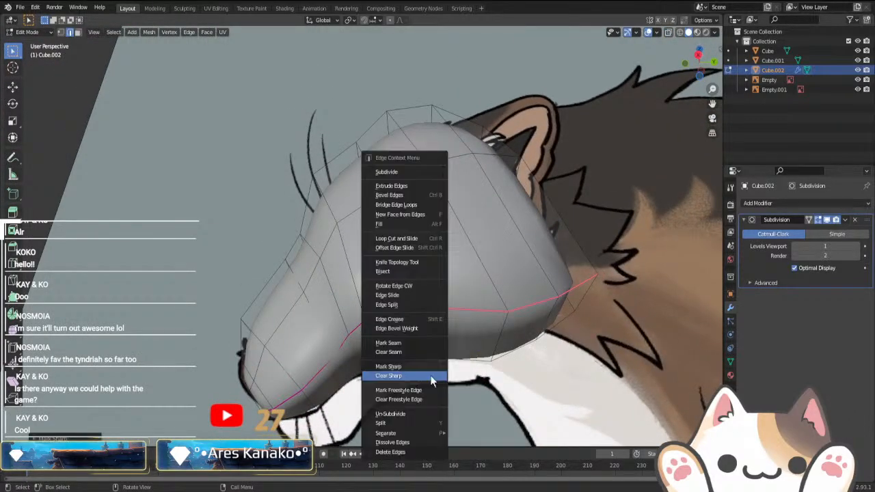
pyautogui.click(389, 351)
pyautogui.moveTo(441, 349); pyautogui.dragTo(439, 370, button='middle')
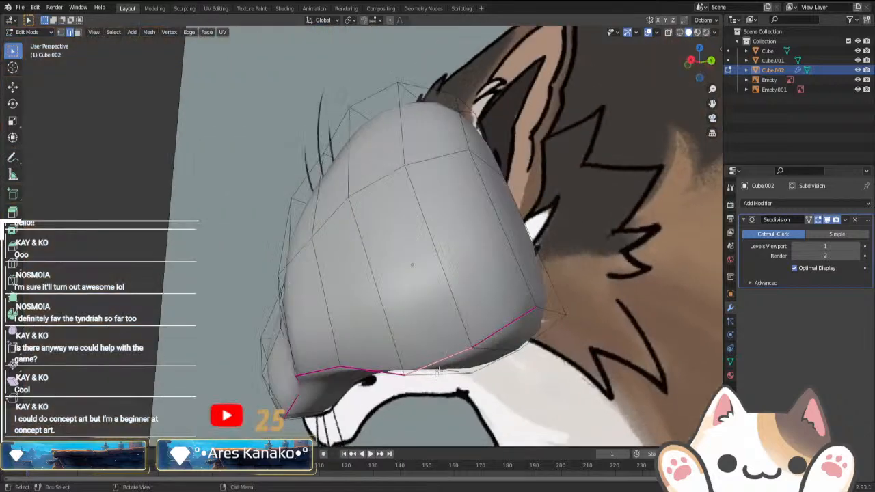
# - Add the opposite side's rear jaw edges to the selection and try raising both sides in the front view
pyautogui.moveTo(381, 366); pyautogui.dragTo(318, 286, button='middle')
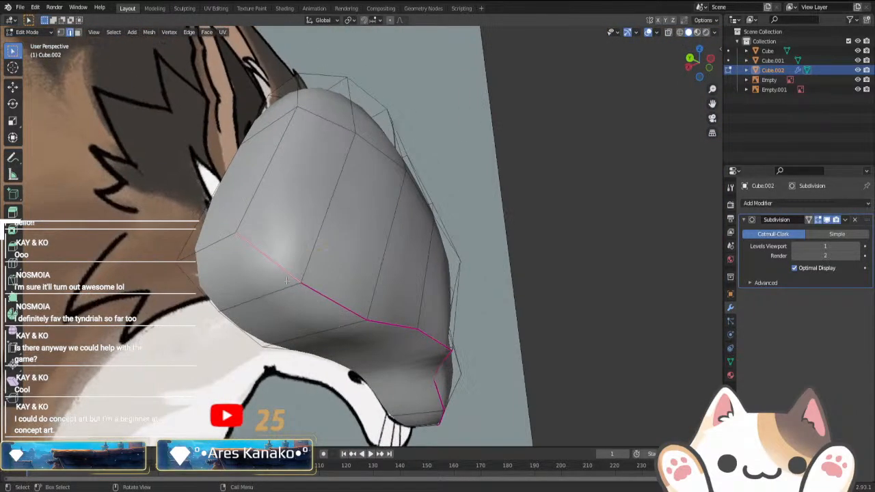
pyautogui.keyDown('shift'); pyautogui.click(274, 261); pyautogui.keyUp('shift')
pyautogui.keyDown('shift'); pyautogui.click(334, 302); pyautogui.keyUp('shift')
pyautogui.keyDown('shift'); pyautogui.click(391, 324); pyautogui.keyUp('shift')
pyautogui.press('KP_7')
pyautogui.press('KP_1')
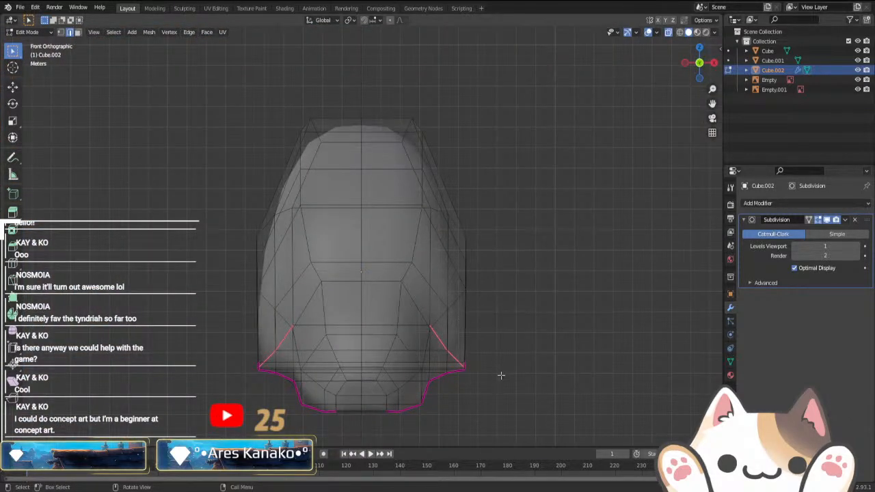
pyautogui.press('g')
pyautogui.click(504, 332)
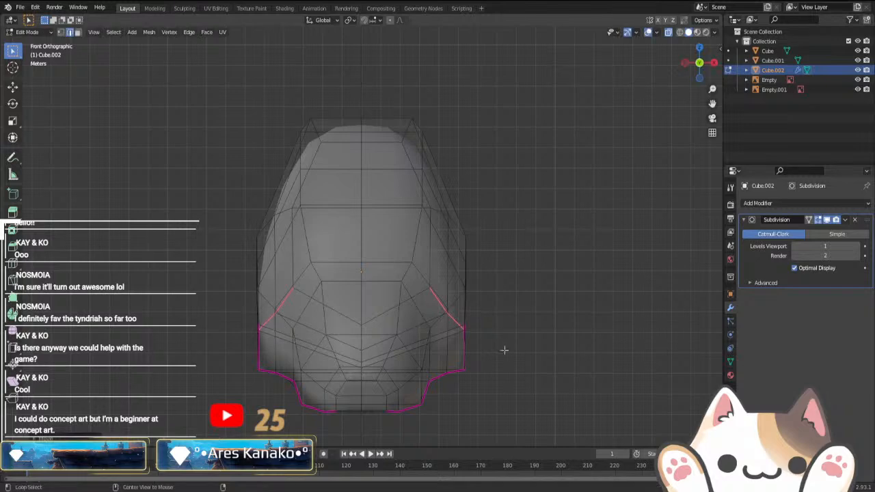
# - Try changing the crease of the lower jaw edge behind the muzzle and dissolving that edge
pyautogui.press('Tab')
pyautogui.moveTo(514, 377); pyautogui.dragTo(414, 345, button='middle')
pyautogui.press('Tab')
pyautogui.keyDown('alt'); pyautogui.click(415, 345); pyautogui.keyUp('alt')
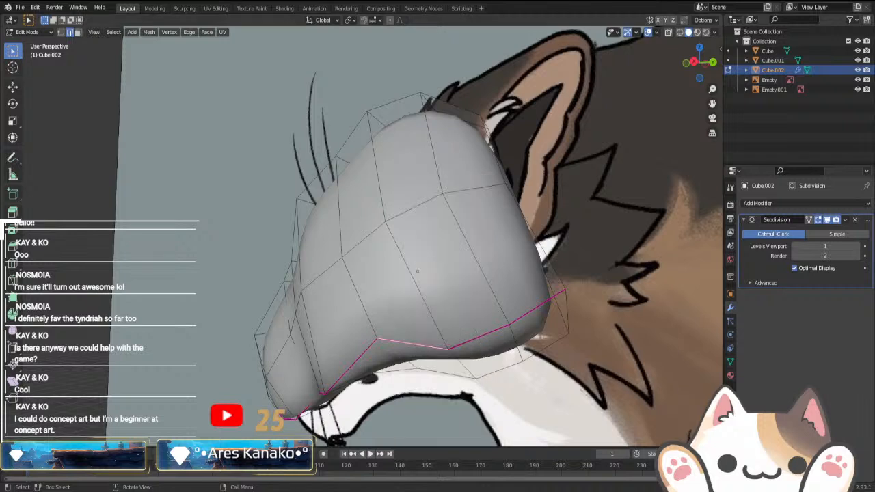
pyautogui.hotkey('shift', 'e')
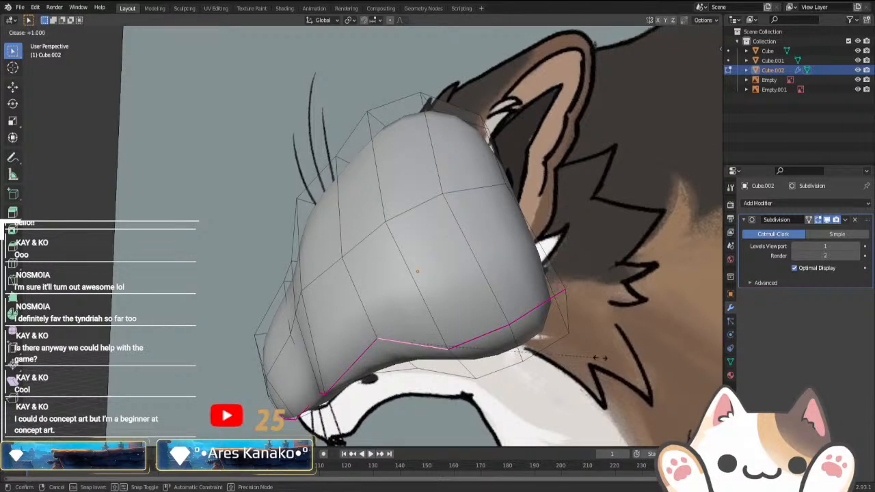
pyautogui.click(239, 324)
pyautogui.rightClick(387, 335)
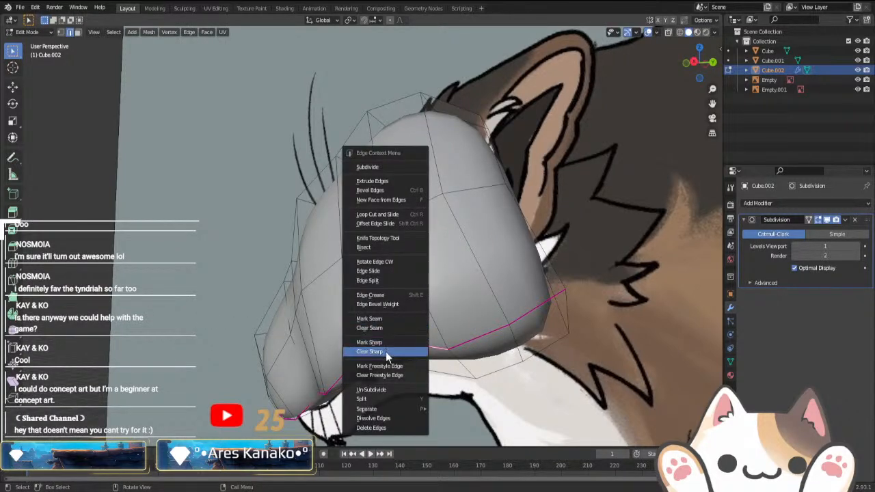
pyautogui.click(381, 388)
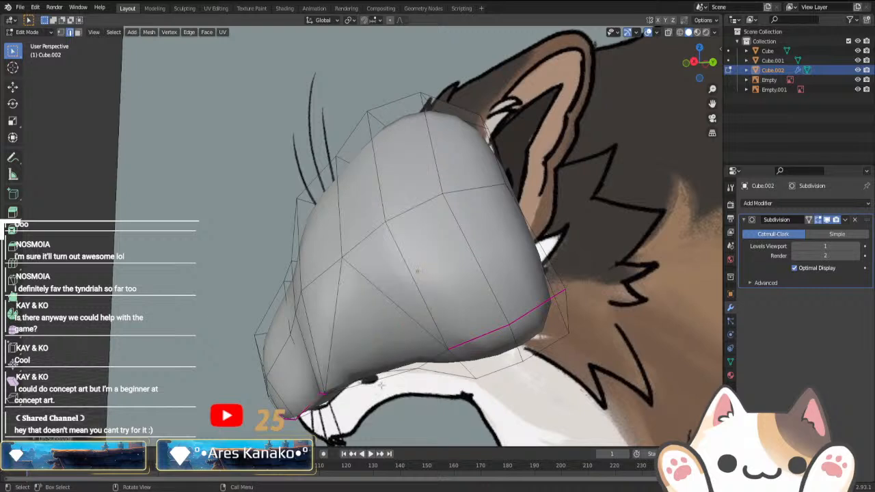
# - Try different edge mark and clear options on individual lower jaw edges
pyautogui.rightClick(382, 373)
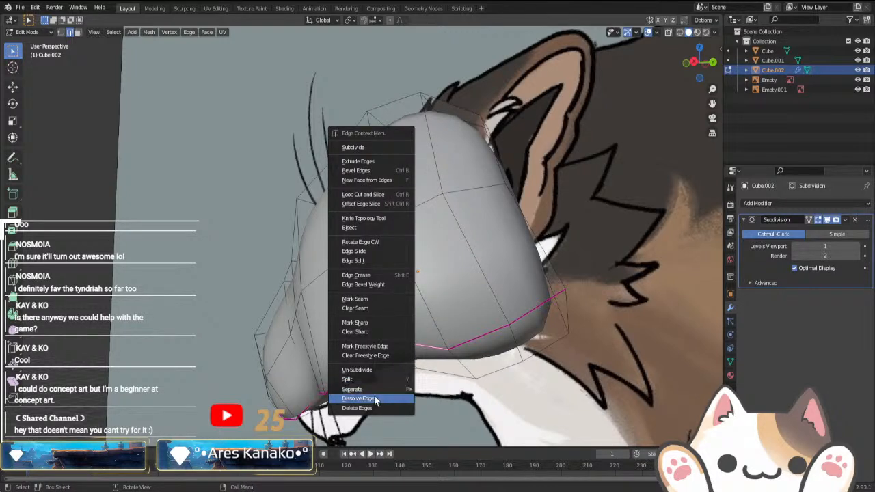
pyautogui.moveTo(361, 387)
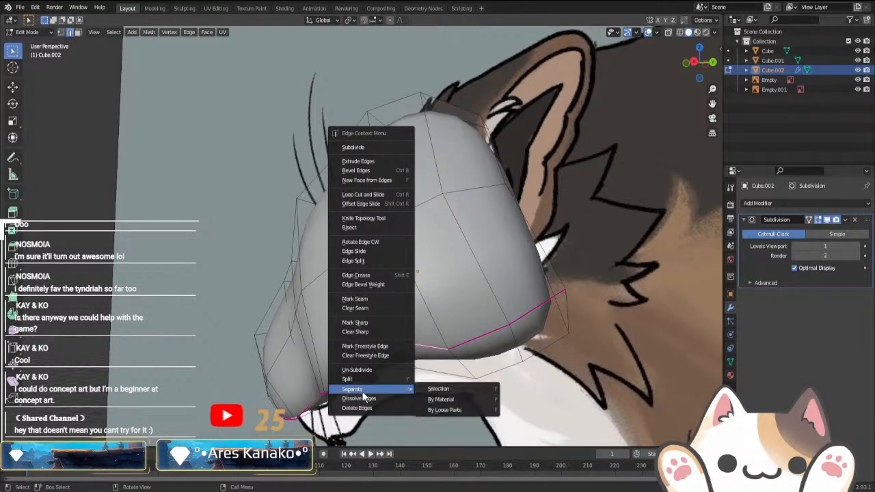
pyautogui.click(352, 353)
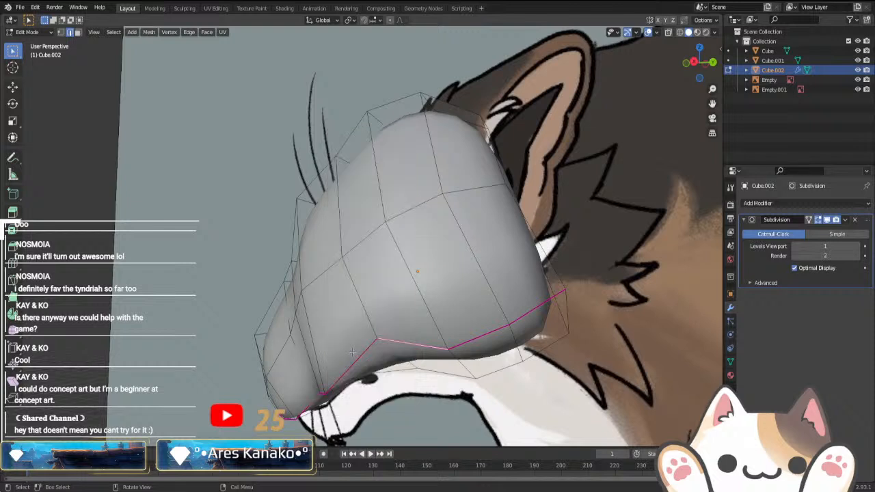
pyautogui.rightClick(469, 340)
pyautogui.click(469, 341)
pyautogui.rightClick(426, 347)
pyautogui.click(393, 299)
pyautogui.rightClick(403, 339)
pyautogui.click(378, 362)
pyautogui.rightClick(416, 348)
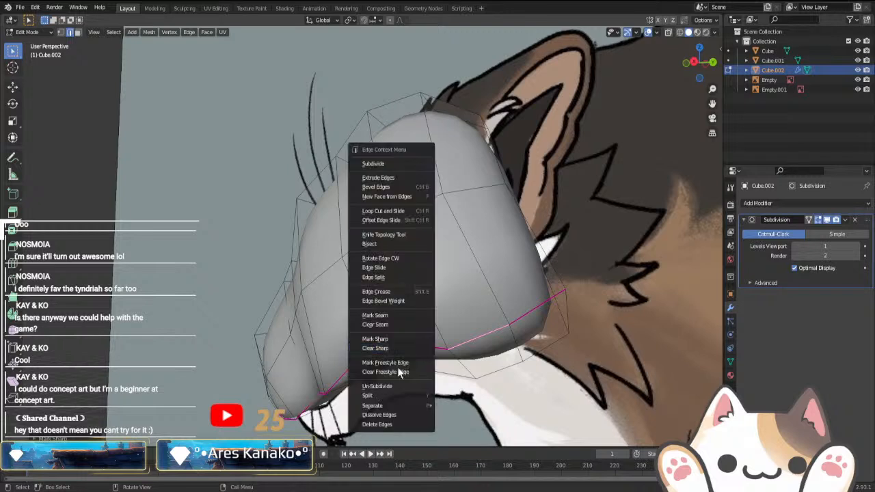
pyautogui.click(395, 375)
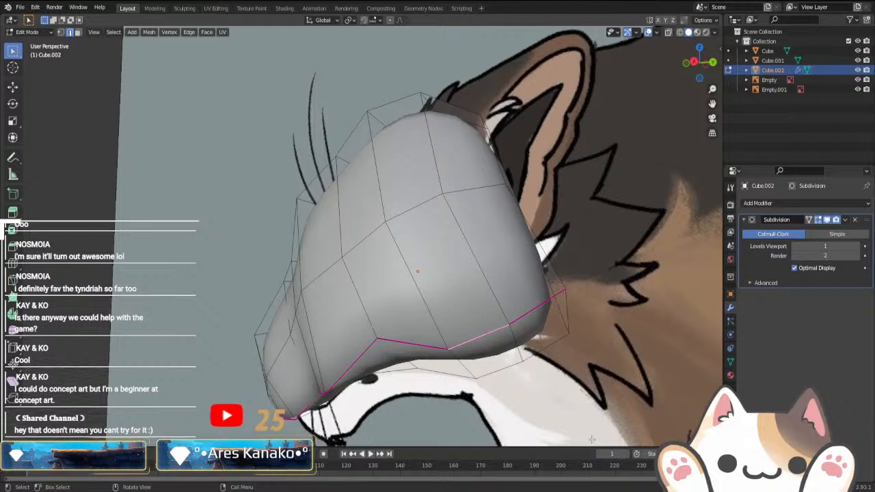
# - Undo the edge mark attempts, the crease changes and the raising of the rear jaw edges
pyautogui.hotkey('ctrl', 'z')
pyautogui.hotkey('ctrl', 'z')
pyautogui.hotkey('ctrl', 'z')
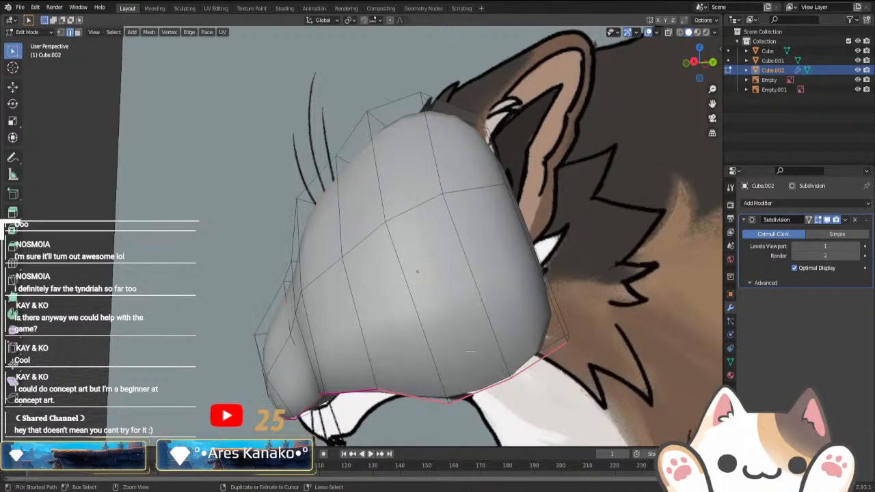
pyautogui.hotkey('ctrl', 'z')
pyautogui.hotkey('ctrl', 'z')
pyautogui.hotkey('ctrl', 'z')
pyautogui.hotkey('ctrl', 'z')
pyautogui.hotkey('ctrl', 'z')
pyautogui.hotkey('ctrl', 'z')
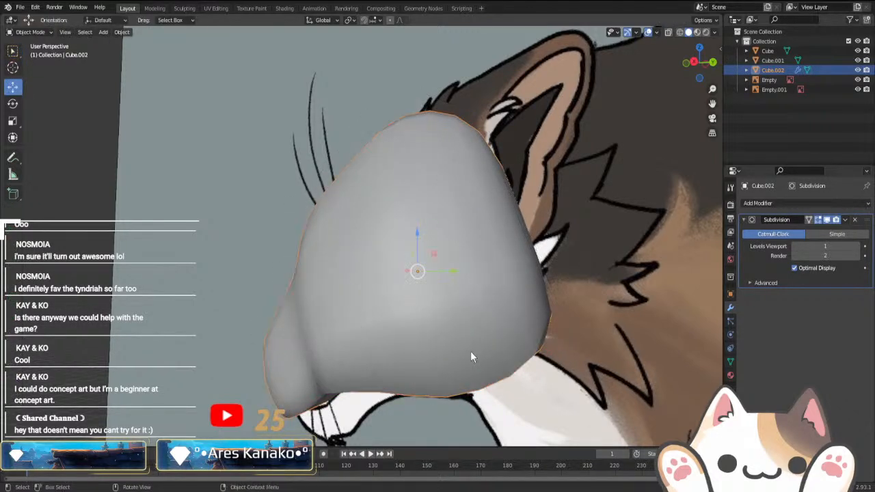
# - Remove the crease from the selected rear jaw edges and check the smoothed shape in Object Mode
pyautogui.press('Tab')
pyautogui.moveTo(503, 374); pyautogui.dragTo(455, 388, button='middle')
pyautogui.rightClick(456, 390)
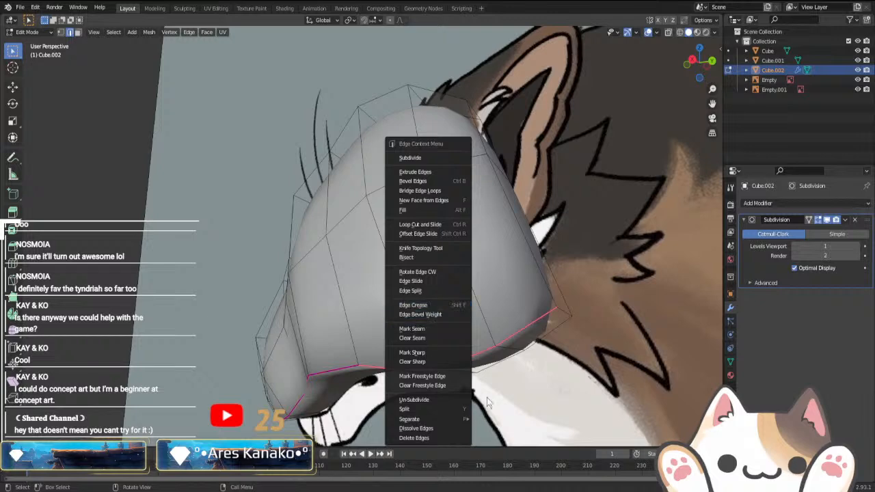
pyautogui.click(413, 304)
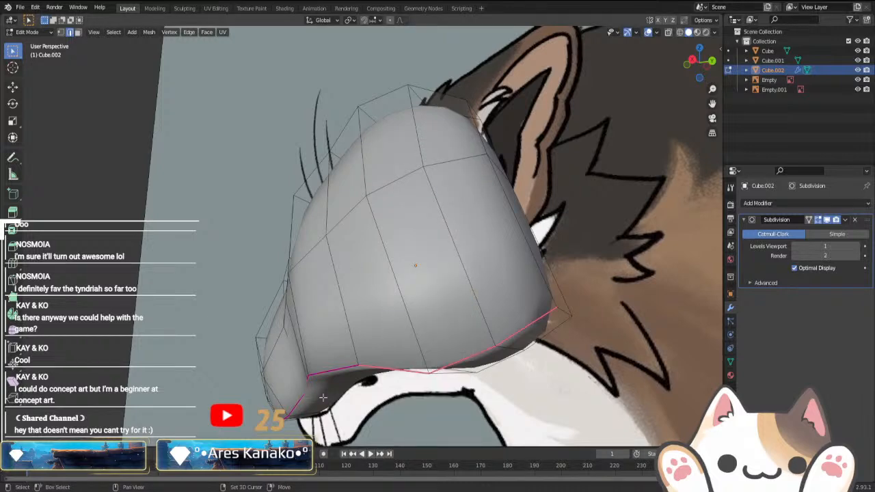
pyautogui.rightClick(413, 325)
pyautogui.rightClick(396, 318)
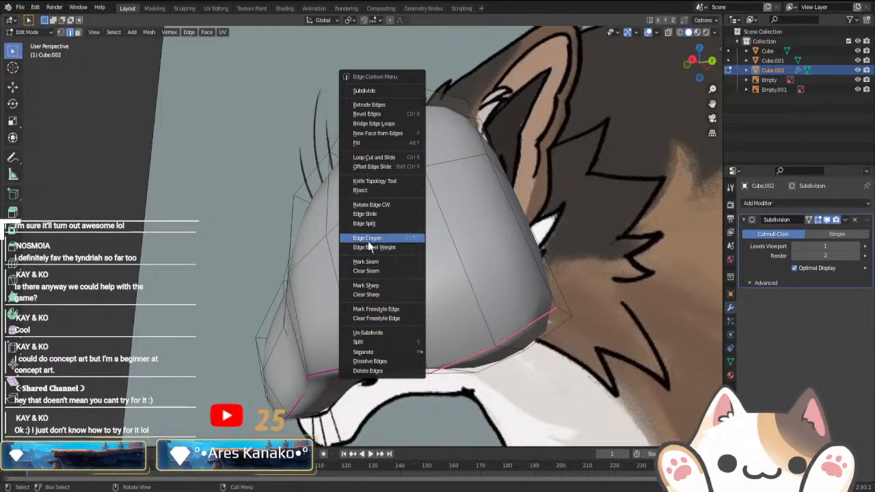
pyautogui.moveTo(438, 288); pyautogui.dragTo(513, 256, button='middle')
pyautogui.hotkey('shift', 'e')
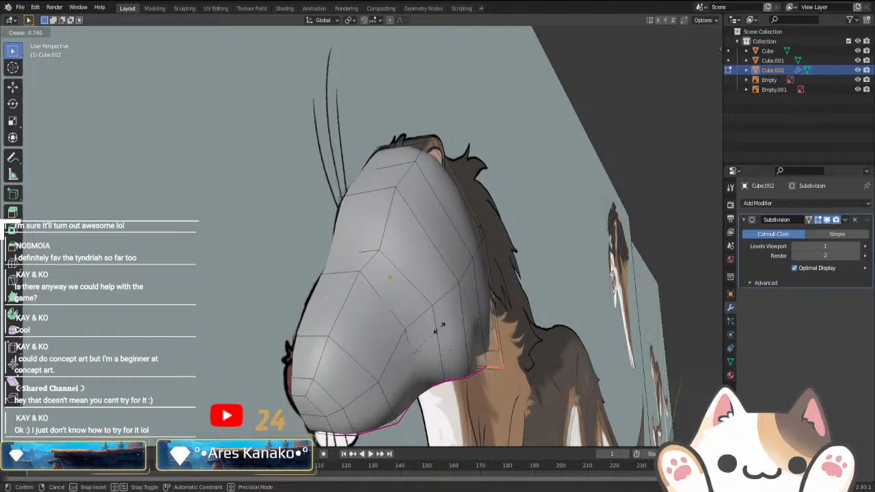
pyautogui.click(449, 324)
pyautogui.moveTo(513, 322); pyautogui.dragTo(430, 361, button='middle')
pyautogui.moveTo(518, 387); pyautogui.dragTo(479, 375, button='middle')
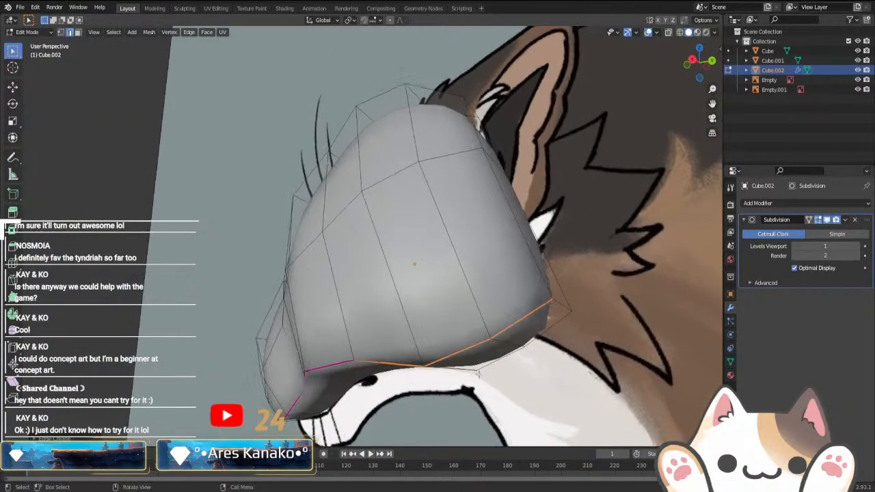
pyautogui.press('Tab')
pyautogui.press('Tab')
# - Select the side jaw vertex behind the mouth corner and move it up and inward in the X-ray front view
pyautogui.press('1')
pyautogui.click(429, 363)
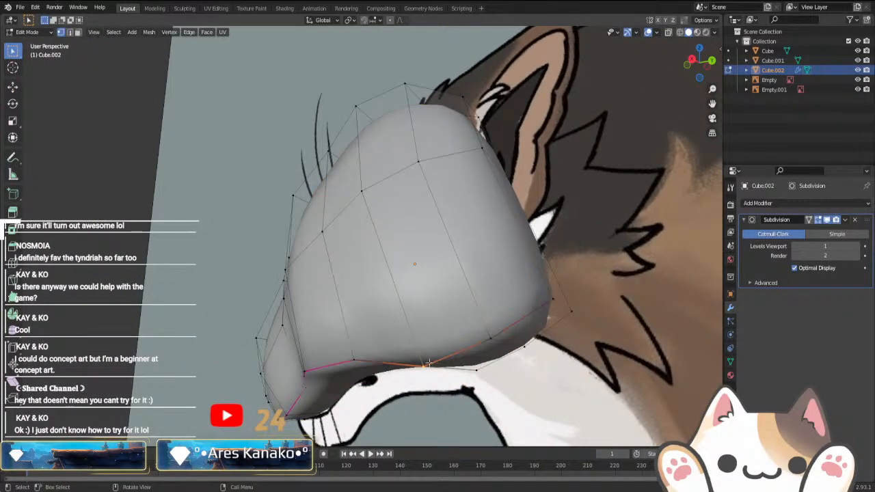
pyautogui.press('KP_1')
pyautogui.hotkey('alt', 'z')
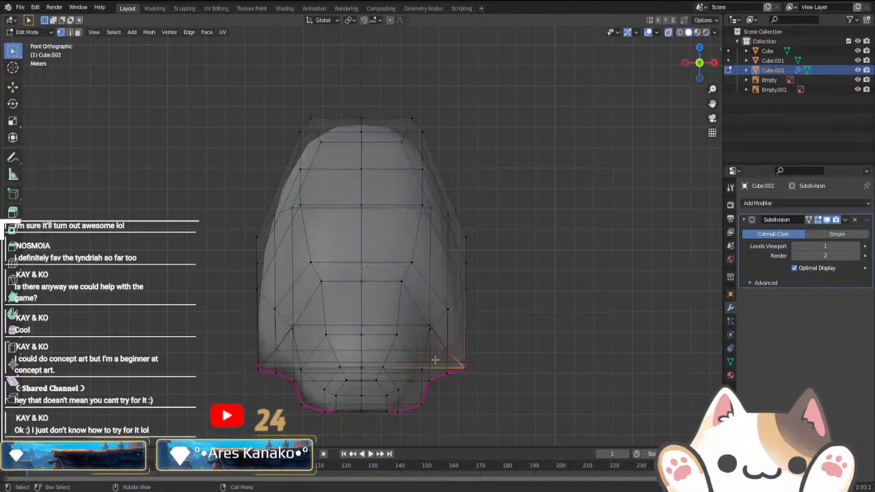
pyautogui.press('g')
pyautogui.click(497, 346)
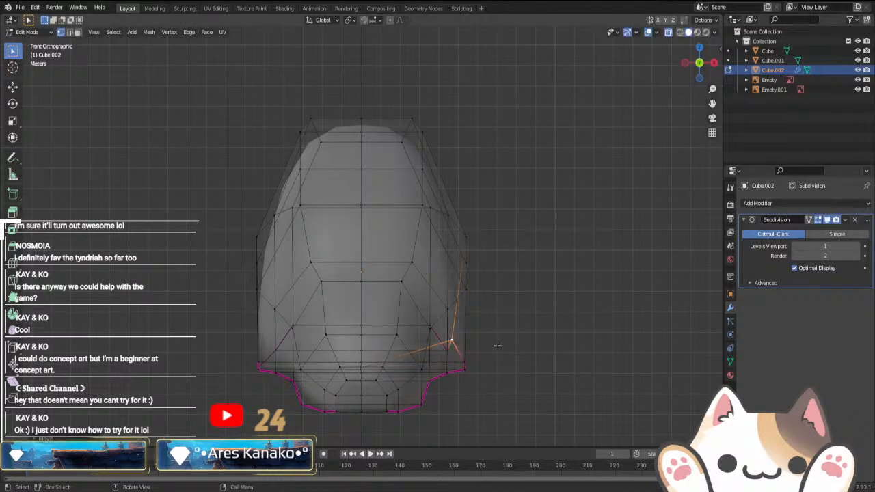
# - Move the two rearmost side jaw vertices on the same side upward to continue the raised jaw line
pyautogui.click(447, 351)
pyautogui.press('g')
pyautogui.click(439, 328)
pyautogui.click(431, 325)
pyautogui.press('g')
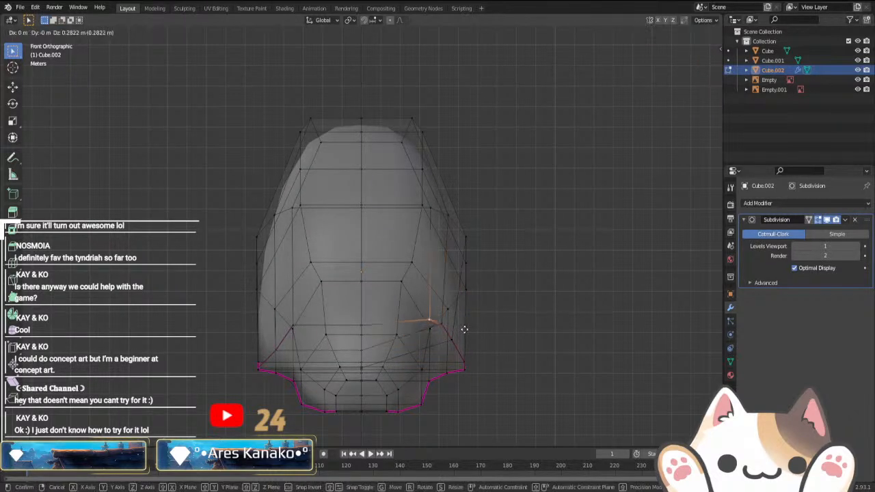
pyautogui.click(464, 326)
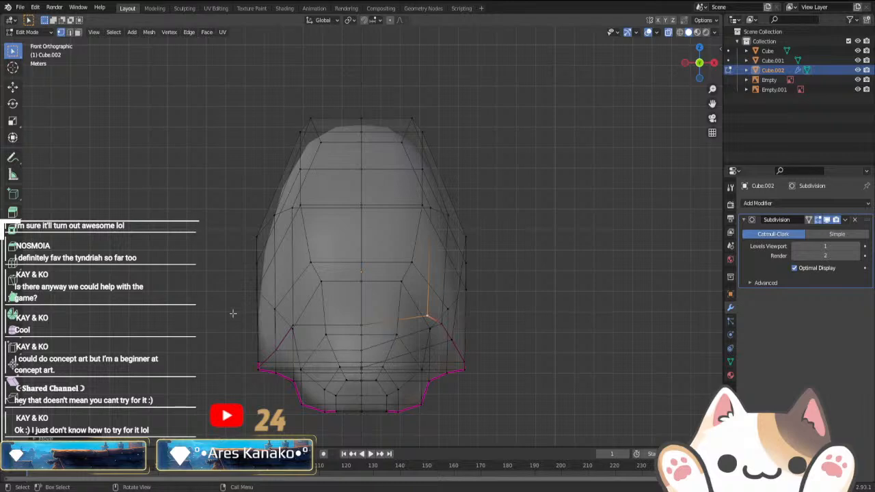
# - Hide the side reference image to inspect the smoothed head in Object Mode, and unhide it again in the right side view
pyautogui.scroll(-4, 433, 384)
pyautogui.hotkey('alt', 'z')
pyautogui.moveTo(469, 334); pyautogui.dragTo(484, 347, button='middle')
pyautogui.press('Tab')
pyautogui.click(379, 351)
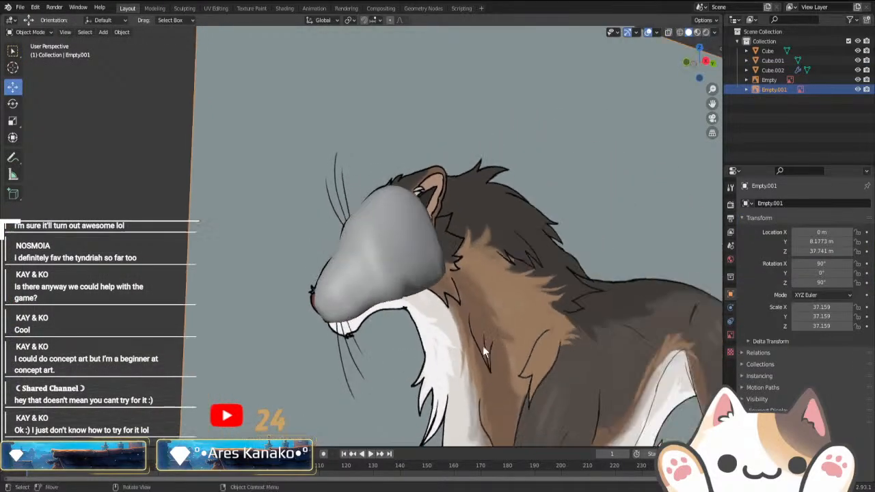
pyautogui.press('h')
pyautogui.moveTo(383, 369); pyautogui.dragTo(444, 347, button='middle')
pyautogui.click(397, 264)
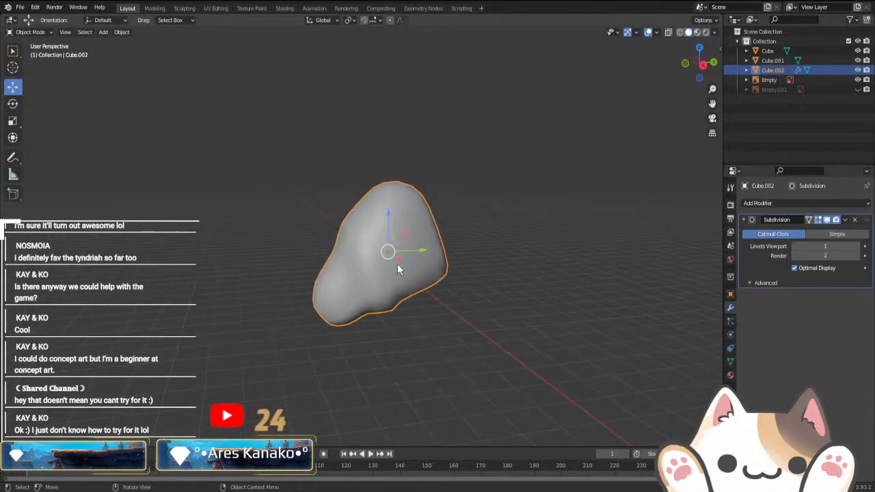
pyautogui.press('KP_3')
pyautogui.hotkey('alt', 'h')
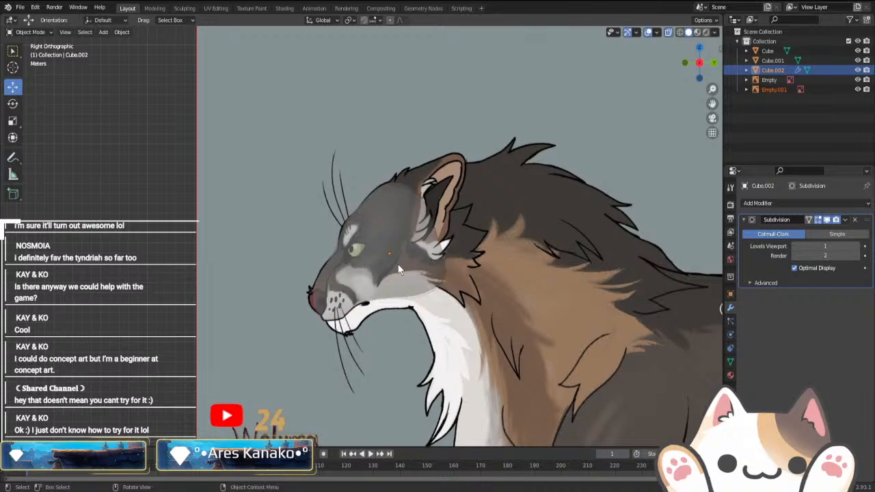
# - Raise the selected rear jaw vertices in Edit Mode and move the rearmost ones further up toward the cheek fur of the side reference
pyautogui.press('Tab')
pyautogui.scroll(3, 399, 268)
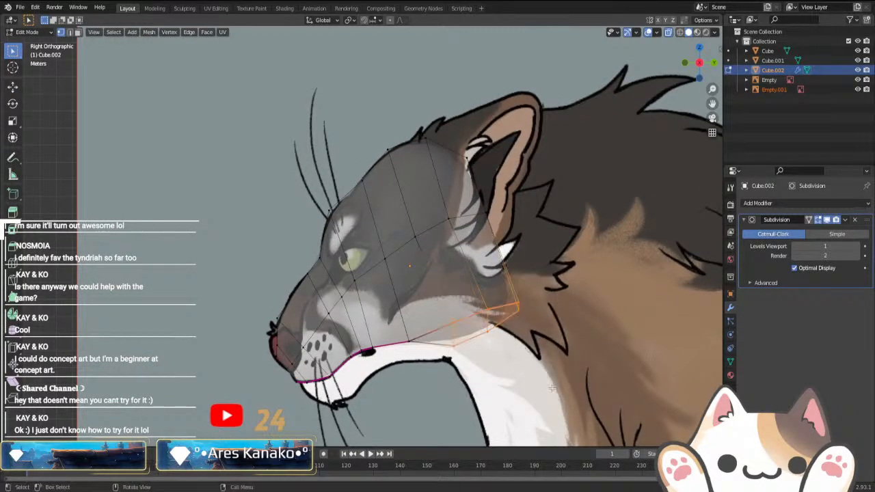
pyautogui.press('g')
pyautogui.click(539, 366)
pyautogui.moveTo(499, 276); pyautogui.dragTo(529, 325)
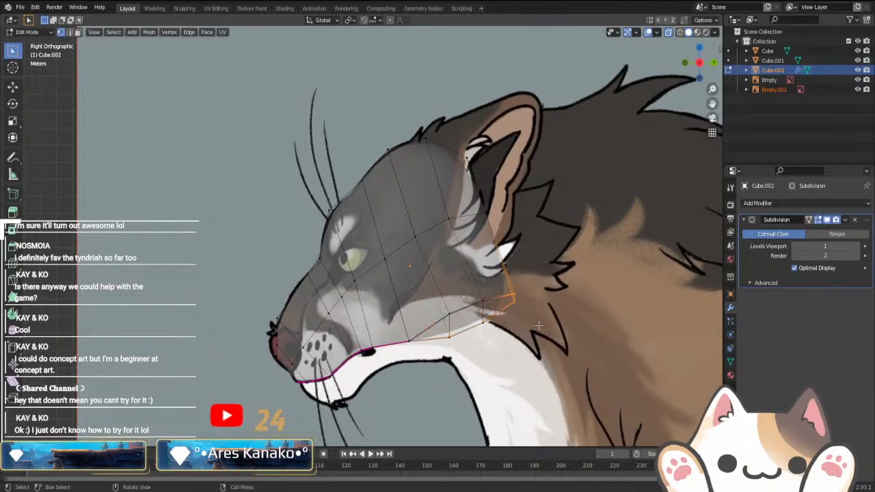
pyautogui.press('g')
pyautogui.click(520, 298)
# - Move the jaw vertices just ahead of the rear corner slightly upward and check the jawline from the front
pyautogui.moveTo(474, 290); pyautogui.dragTo(508, 347)
pyautogui.press('g')
pyautogui.click(504, 342)
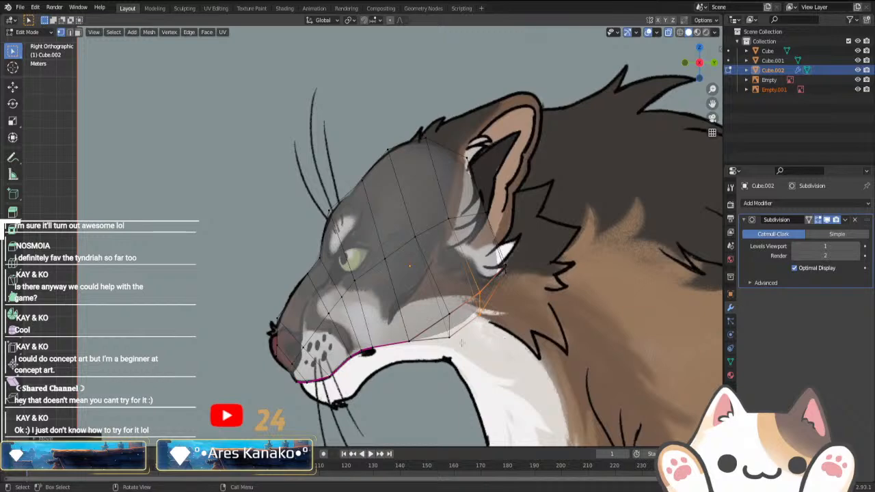
pyautogui.scroll(3, 376, 323)
pyautogui.scroll(-2, 376, 323)
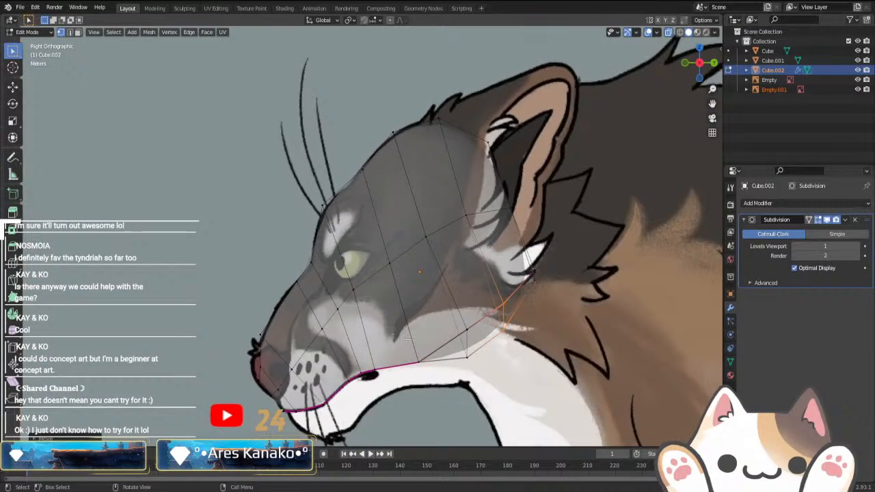
pyautogui.press('KP_1')
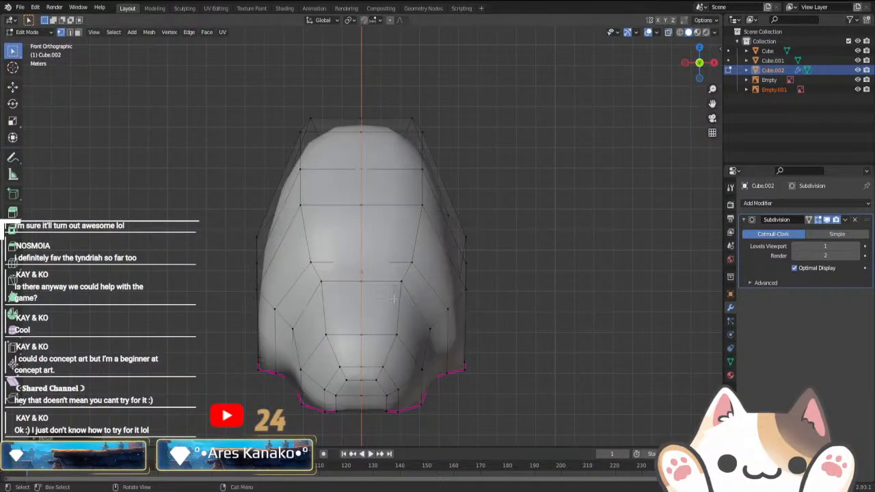
pyautogui.moveTo(387, 276); pyautogui.dragTo(449, 341, button='middle')
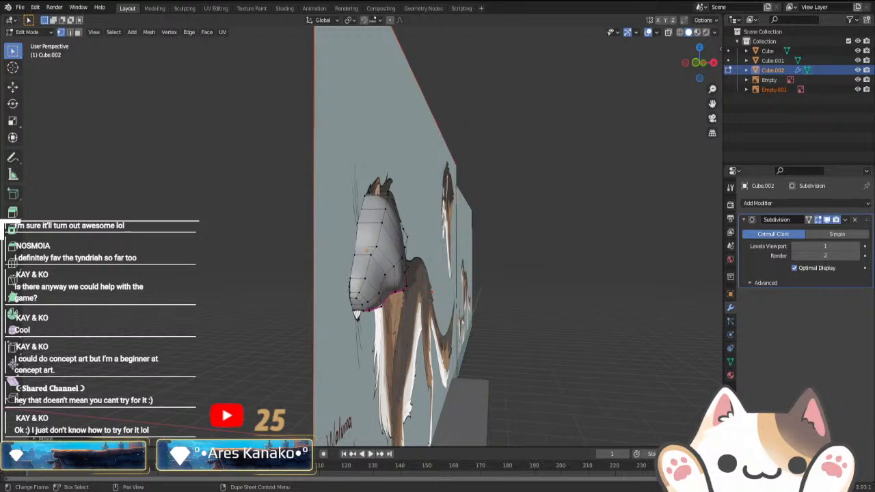
# - Switch to Discord, find the Vulpynx concept art in the development channel and view both images enlarged
pyautogui.hotkey('alt', 'Tab')
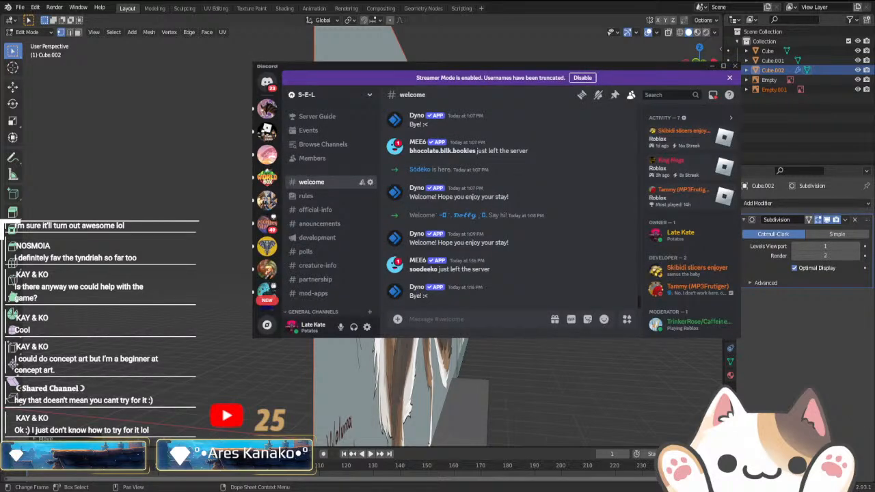
pyautogui.click(321, 238)
pyautogui.scroll(5, 529, 290)
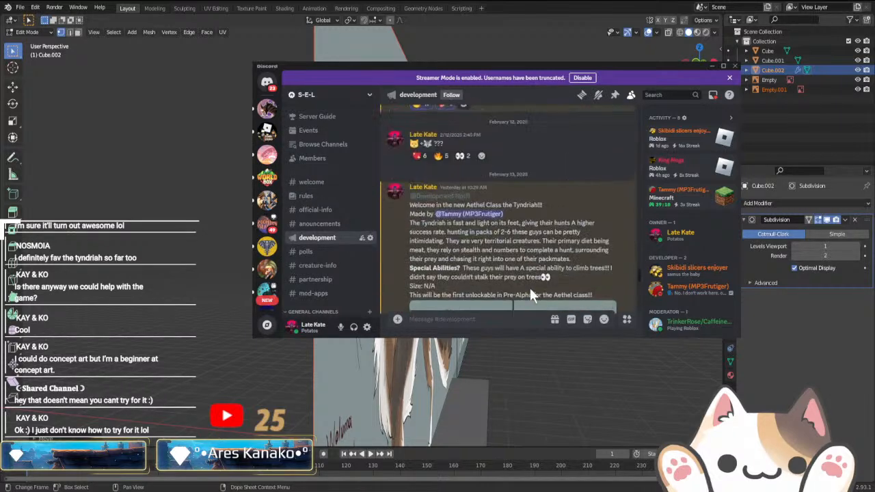
pyautogui.scroll(10, 530, 288)
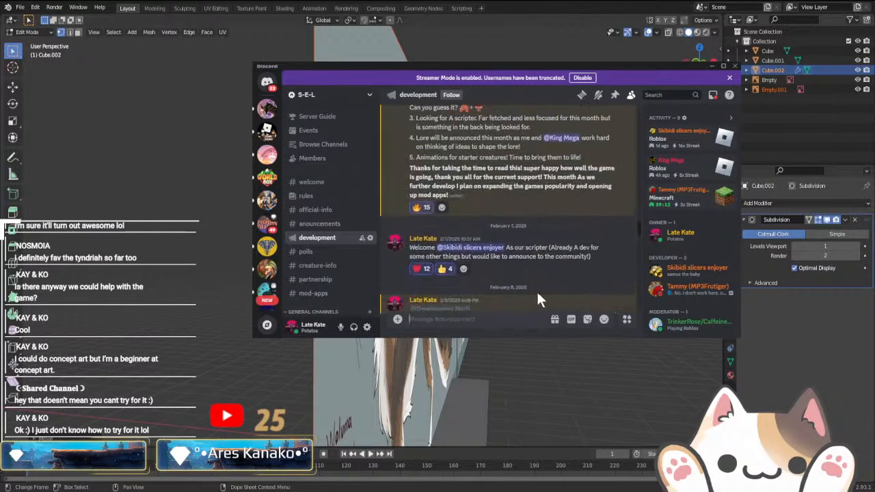
pyautogui.scroll(10, 537, 290)
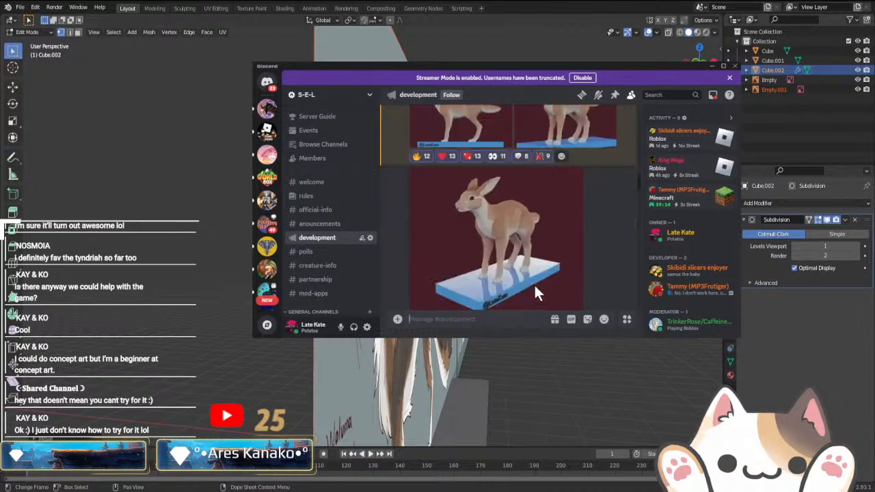
pyautogui.scroll(5, 536, 291)
pyautogui.click(469, 306)
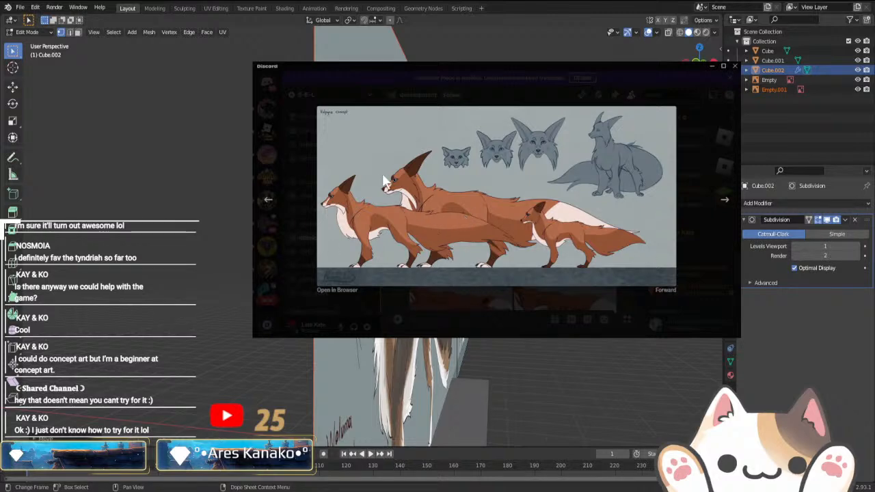
pyautogui.click(472, 313)
pyautogui.click(541, 298)
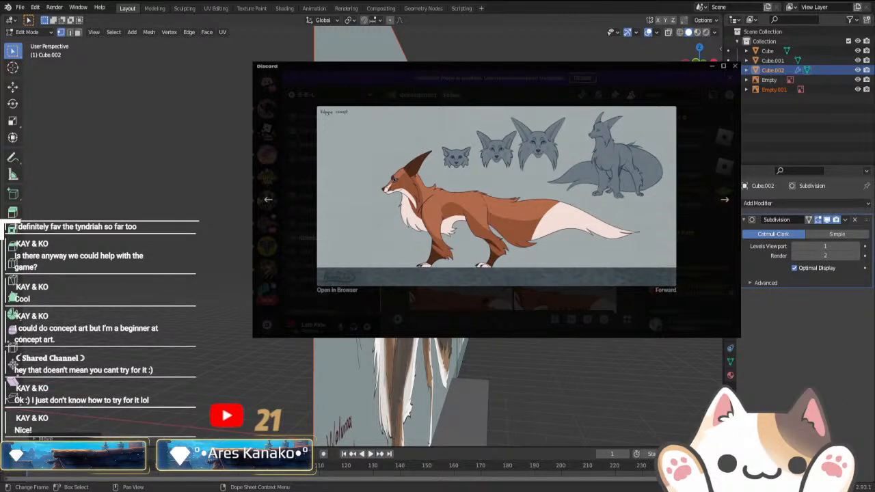
pyautogui.click(480, 301)
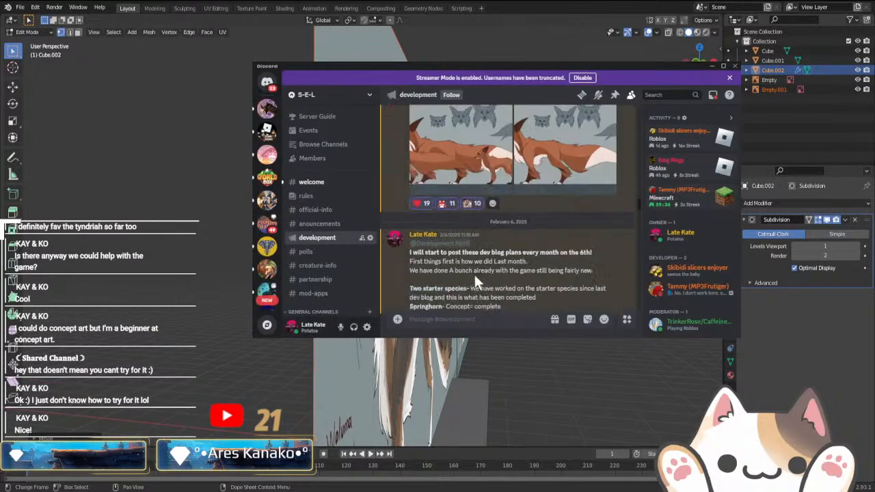
# - Read the Vulpynx announcement and the February 6 dev blog post in the development channel
pyautogui.scroll(3, 474, 277)
pyautogui.scroll(1, 472, 282)
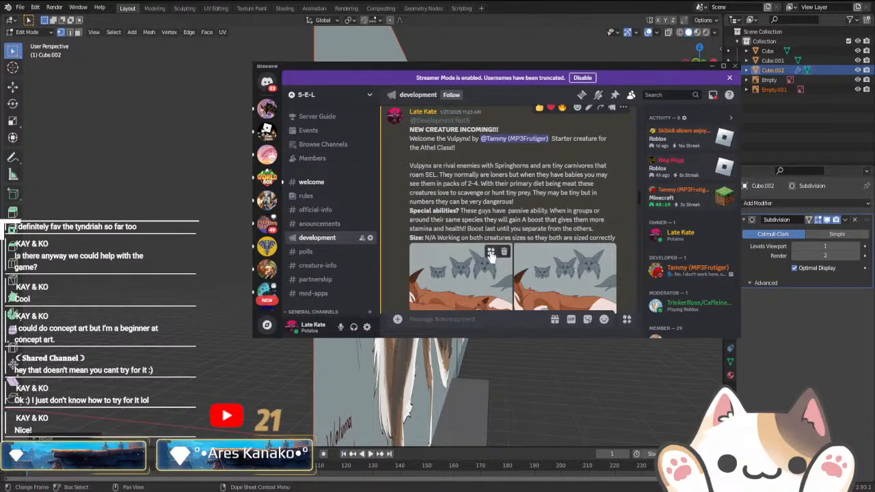
pyautogui.scroll(-3, 507, 311)
pyautogui.scroll(-10, 507, 303)
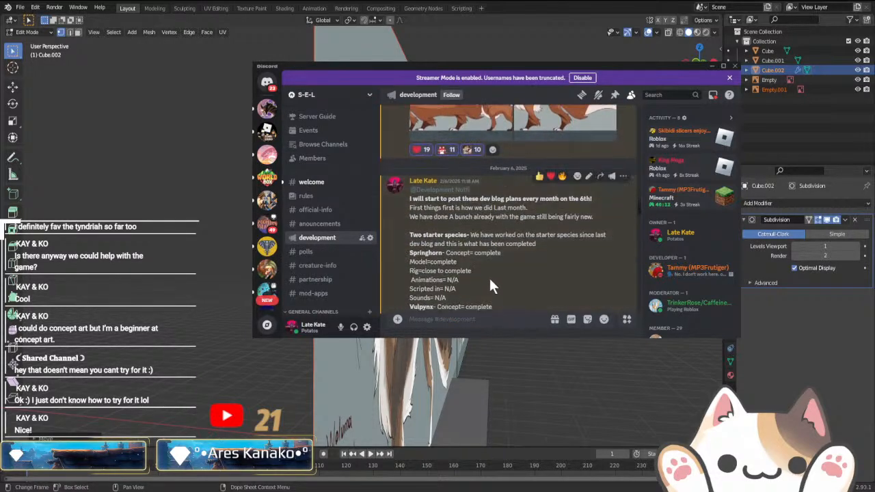
pyautogui.scroll(-3, 485, 272)
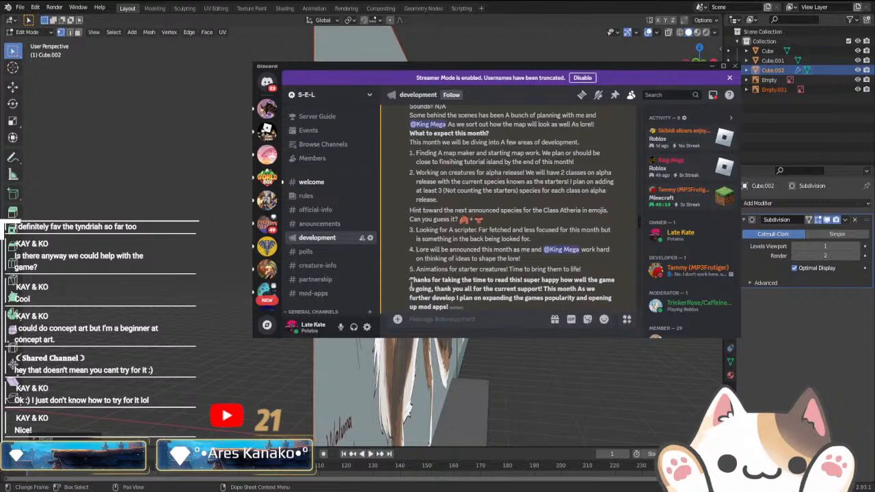
pyautogui.scroll(6, 431, 219)
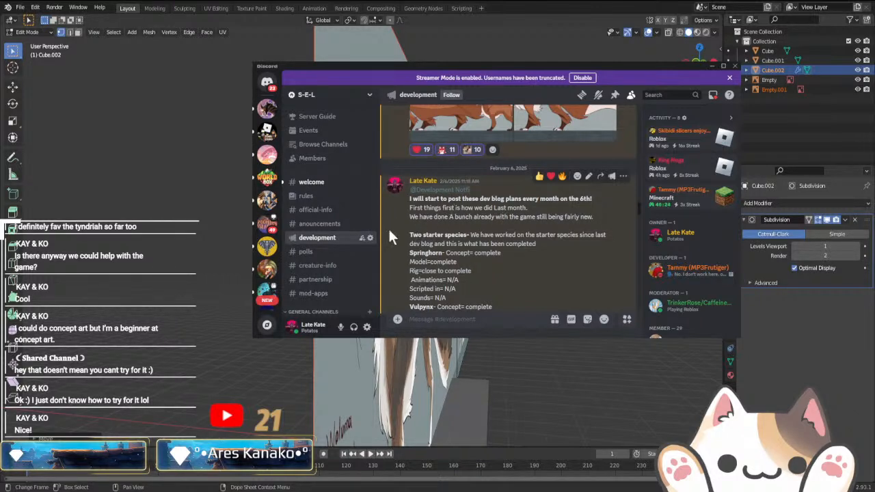
pyautogui.scroll(-5, 498, 281)
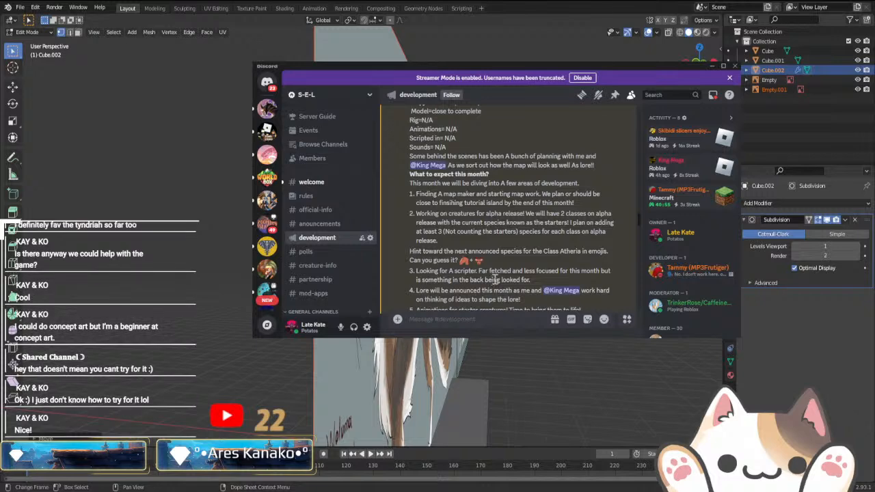
pyautogui.scroll(-3, 500, 274)
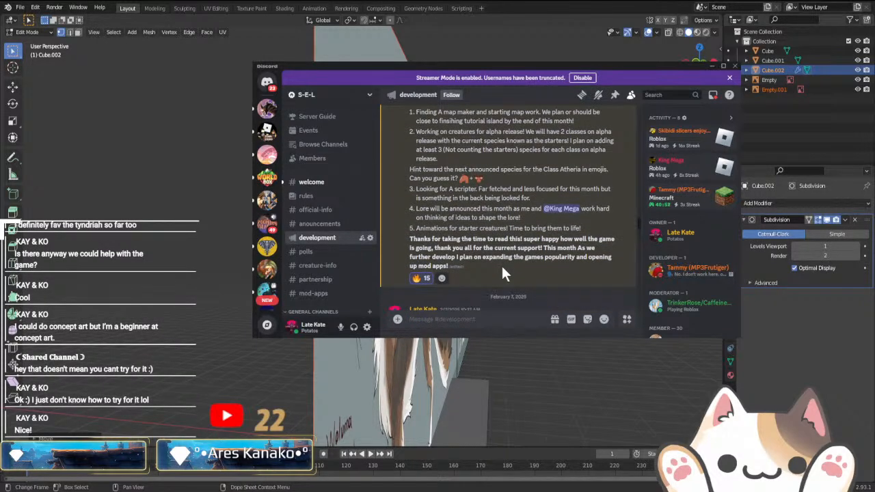
# - Find the completed fox-like model post from February 8 and view its side and front render enlarged
pyautogui.scroll(-6, 498, 266)
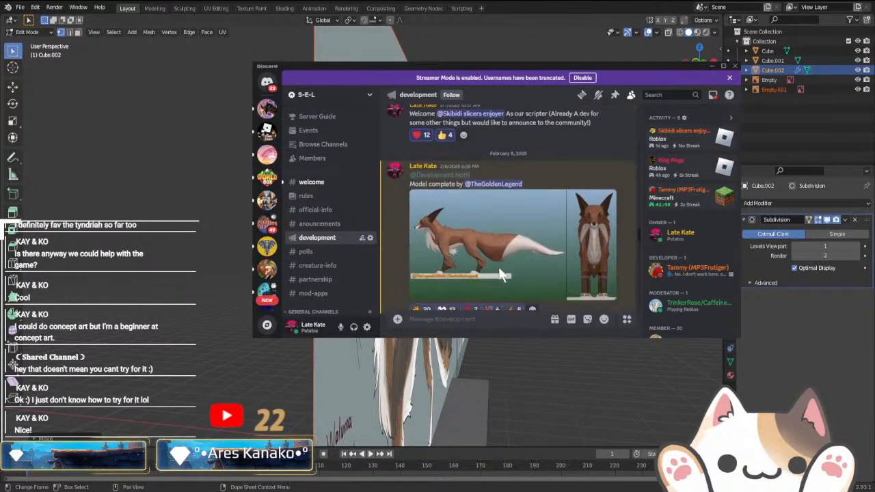
pyautogui.click(461, 245)
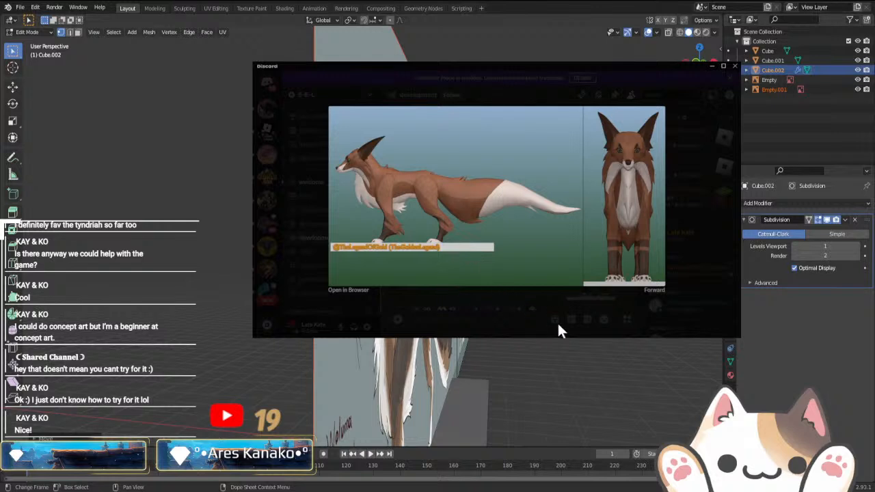
pyautogui.click(502, 308)
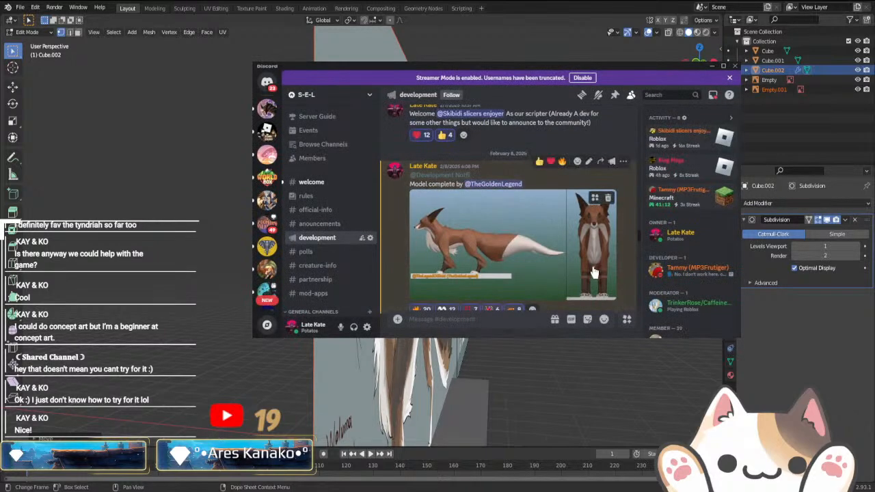
pyautogui.scroll(-3, 492, 212)
pyautogui.scroll(3, 586, 200)
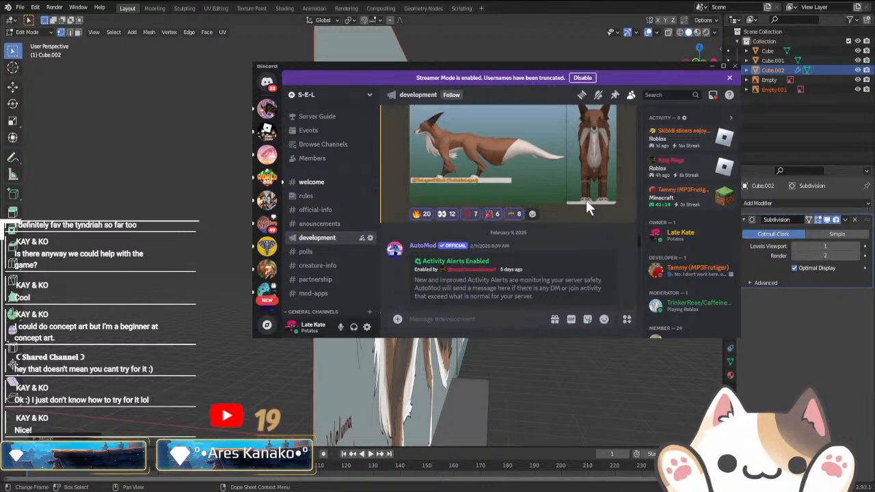
pyautogui.click(531, 210)
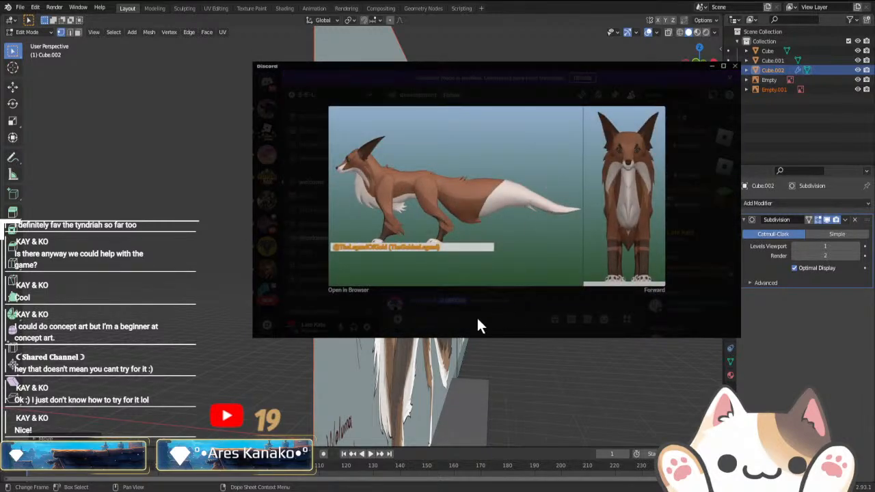
pyautogui.click(468, 301)
# - Read the Lore post in the development channel and view its two robot NPC images enlarged
pyautogui.scroll(-5, 467, 267)
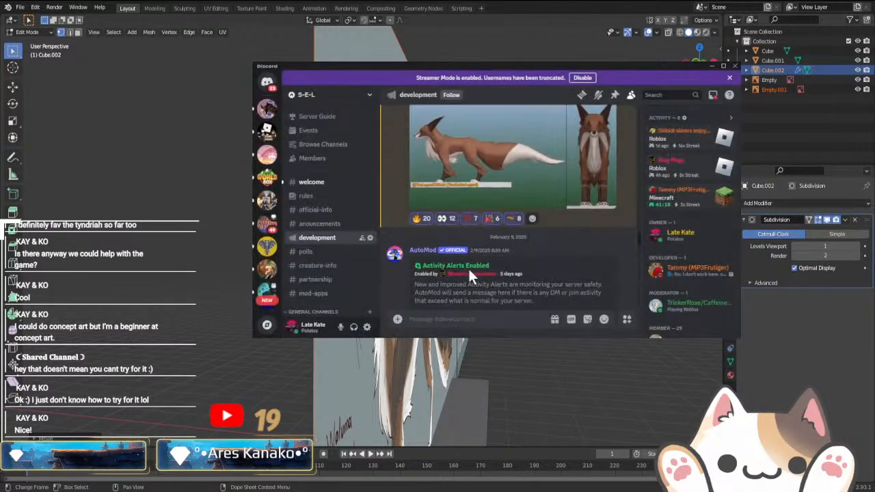
pyautogui.scroll(-2, 456, 251)
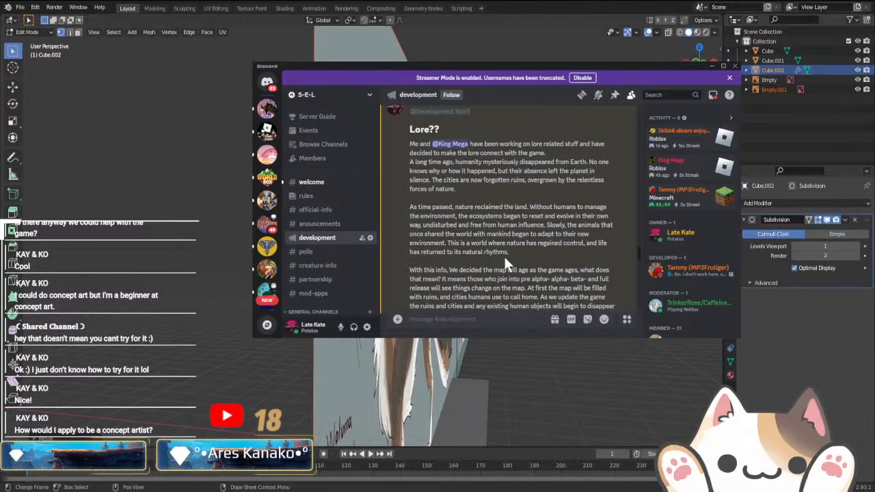
pyautogui.scroll(-5, 504, 256)
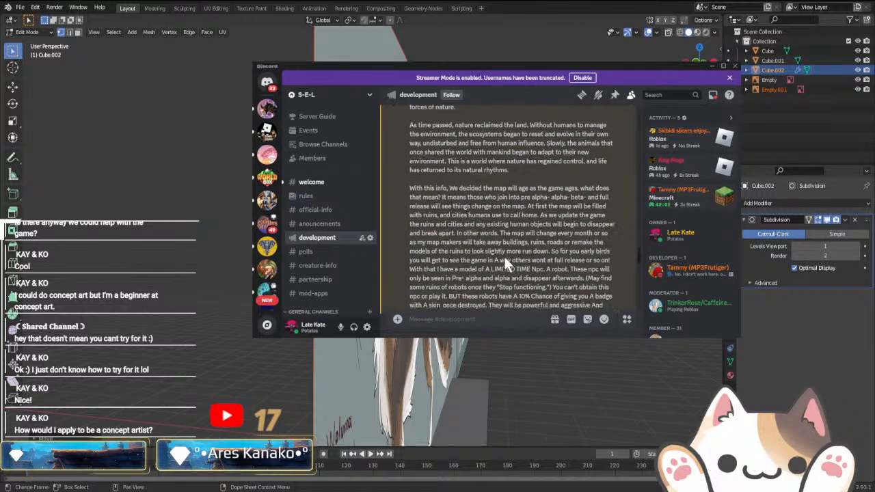
pyautogui.scroll(1, 505, 264)
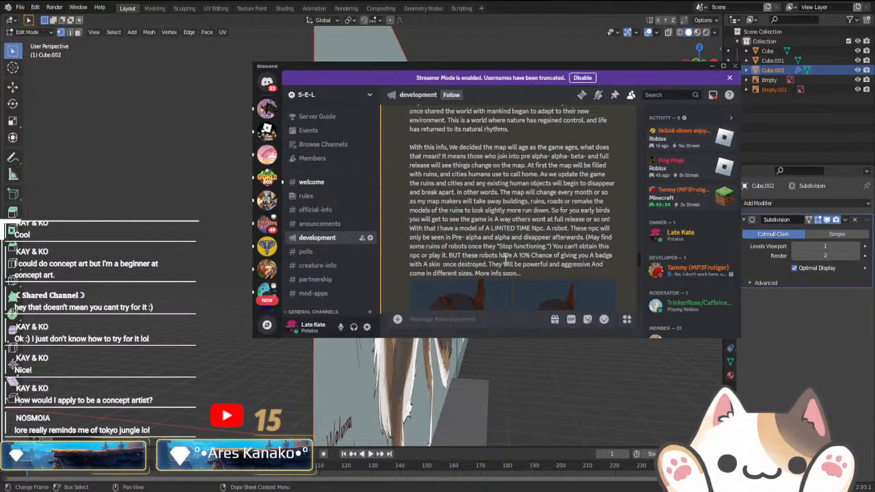
pyautogui.scroll(-3, 506, 258)
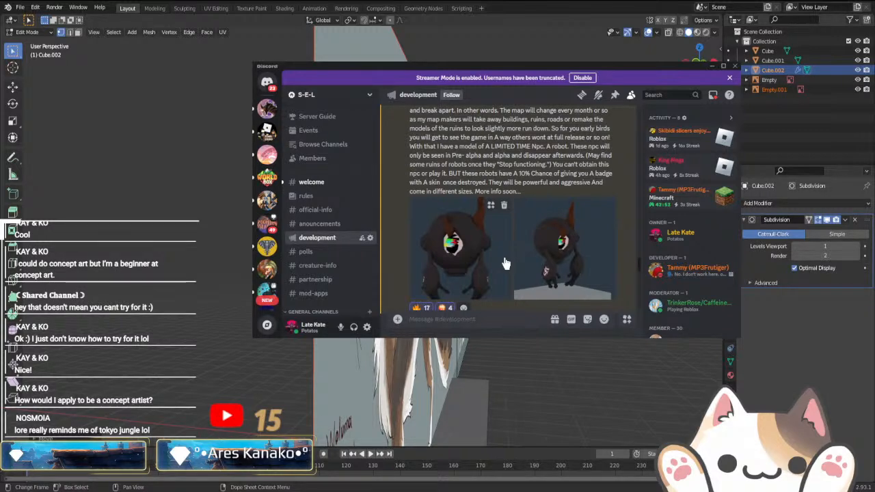
pyautogui.click(505, 262)
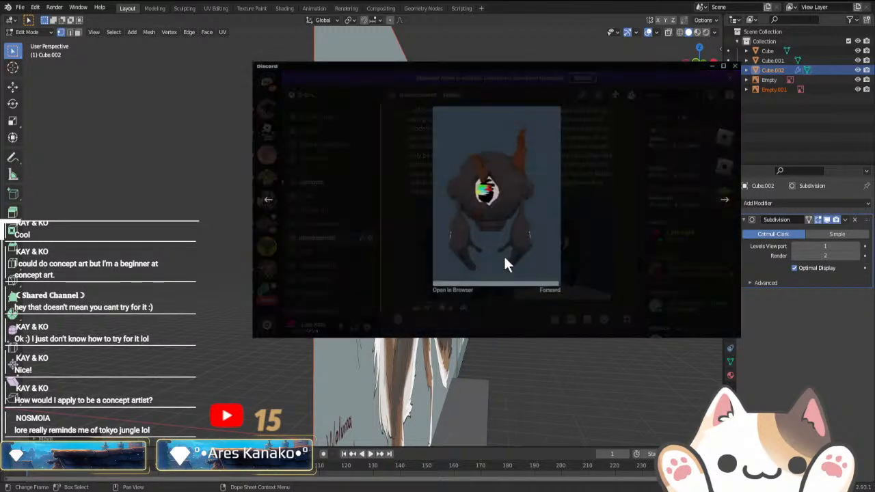
pyautogui.click(586, 263)
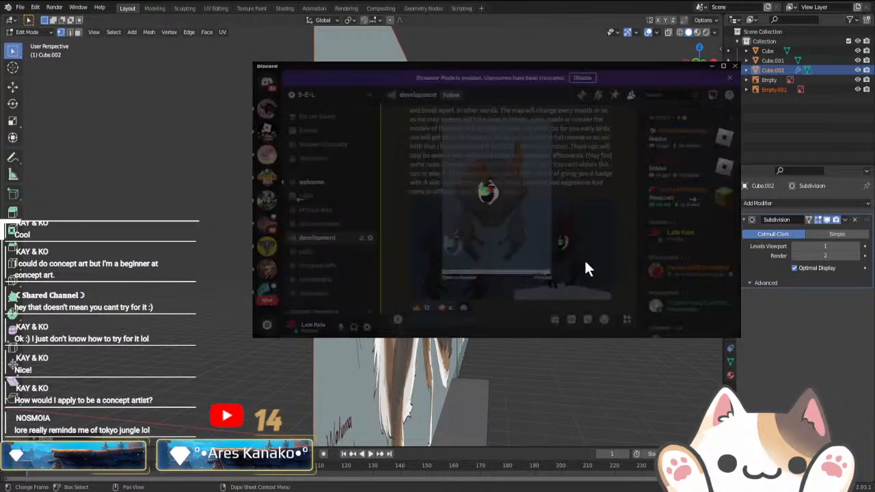
pyautogui.click(586, 263)
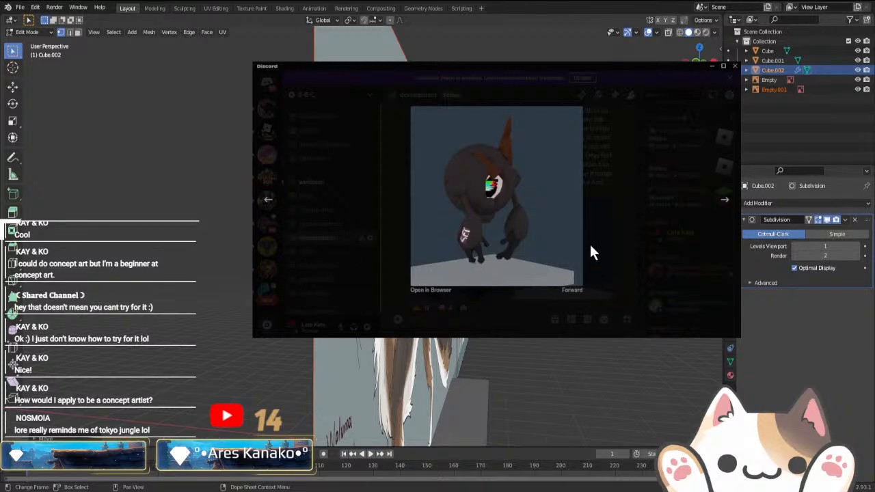
# - Find the Tyndriah post from February 13 in the development channel and view its family concept art enlarged
pyautogui.click(590, 247)
pyautogui.scroll(-5, 599, 247)
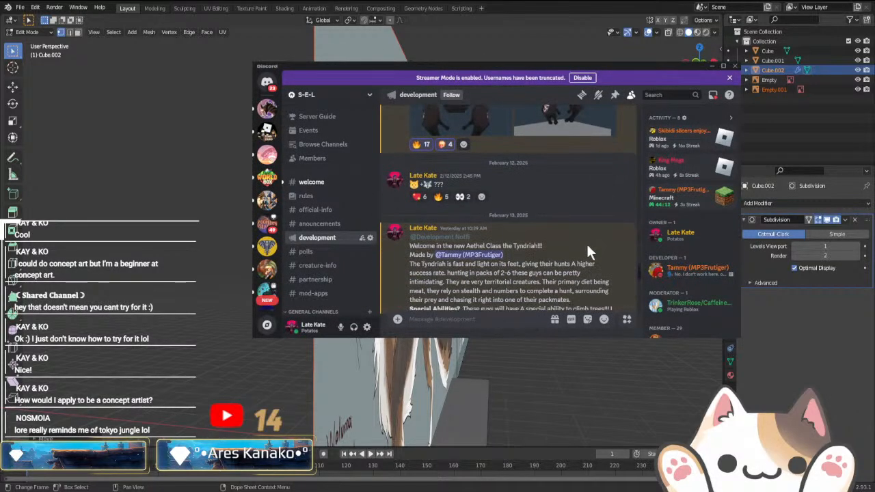
pyautogui.scroll(-5, 586, 242)
pyautogui.scroll(-2, 455, 229)
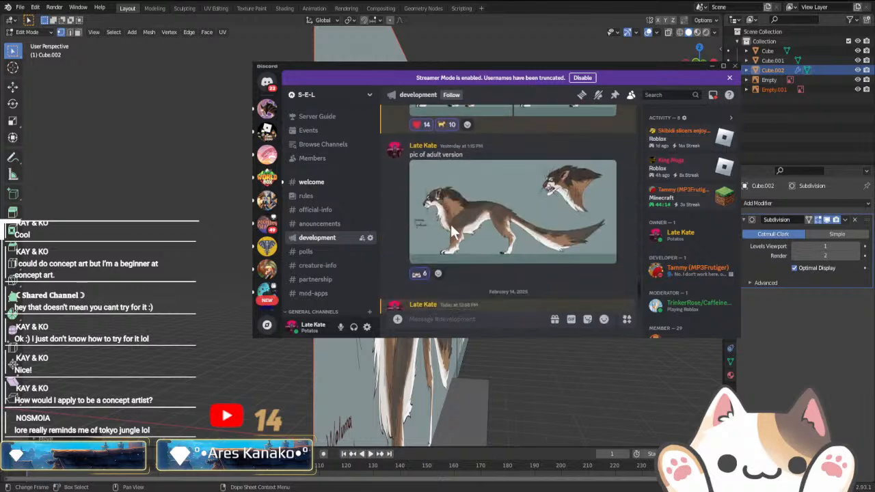
pyautogui.scroll(-2, 450, 224)
pyautogui.scroll(4, 470, 259)
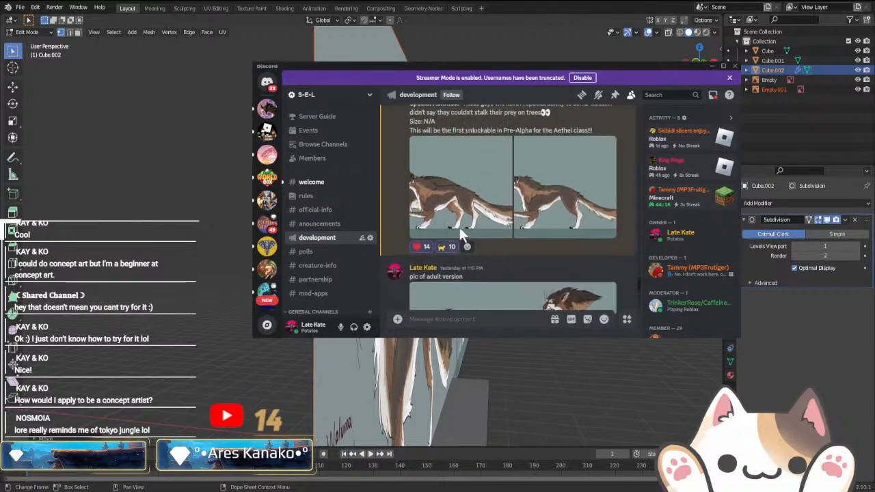
pyautogui.click(458, 197)
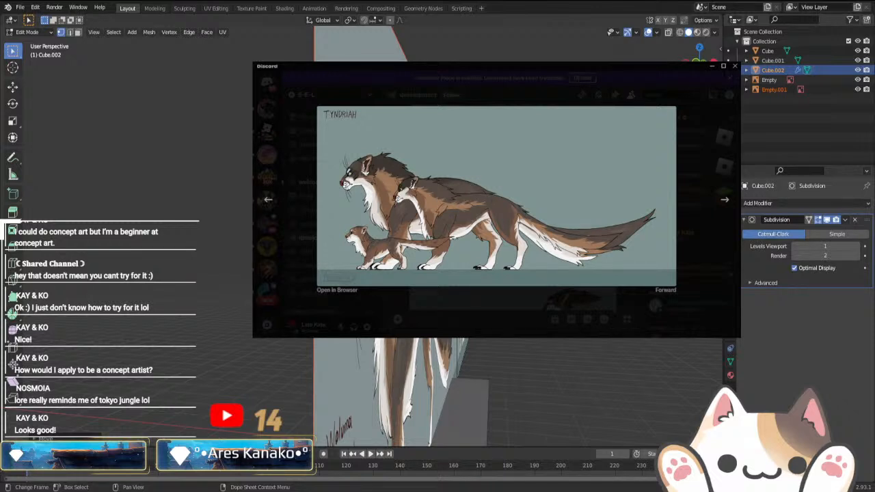
# - Switch back to Blender and add a cougar face photo as a reference image in front view
pyautogui.hotkey('alt', 'Tab')
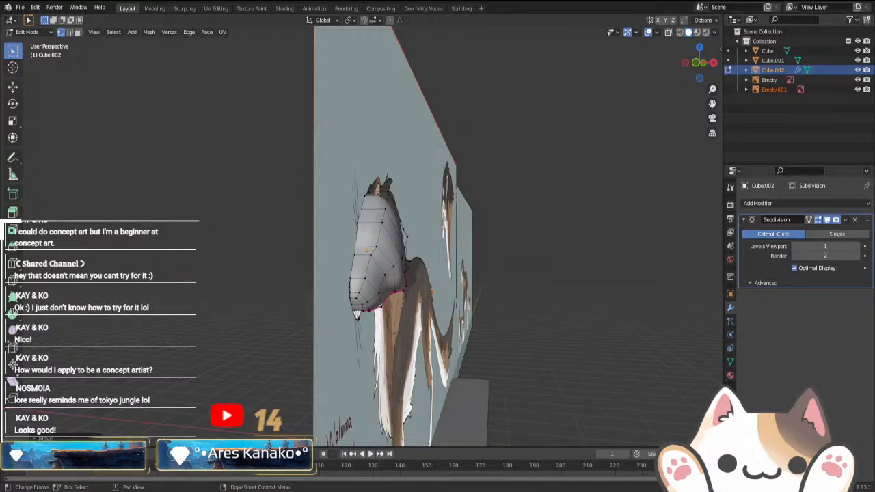
pyautogui.press('KP_1')
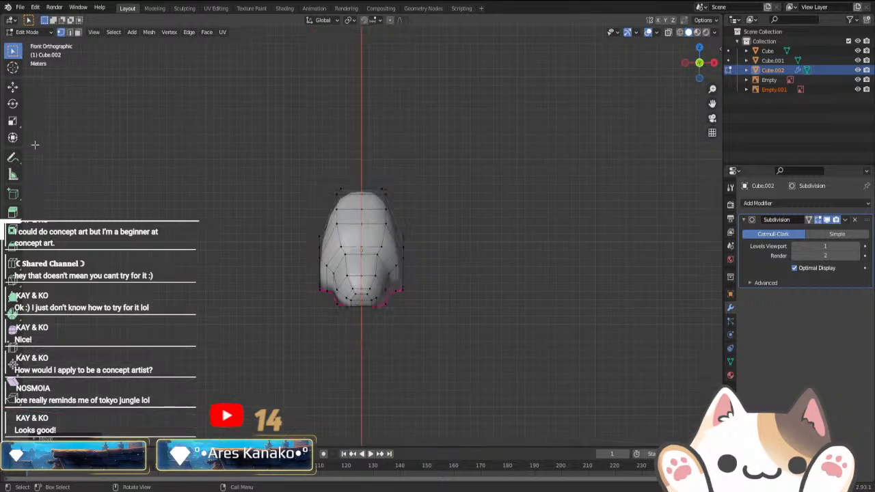
pyautogui.click(132, 32)
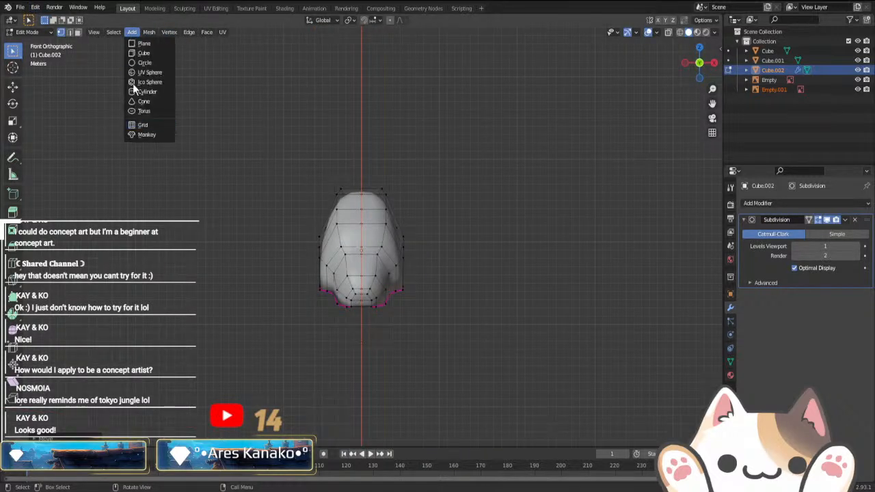
pyautogui.press('Tab')
pyautogui.click(102, 32)
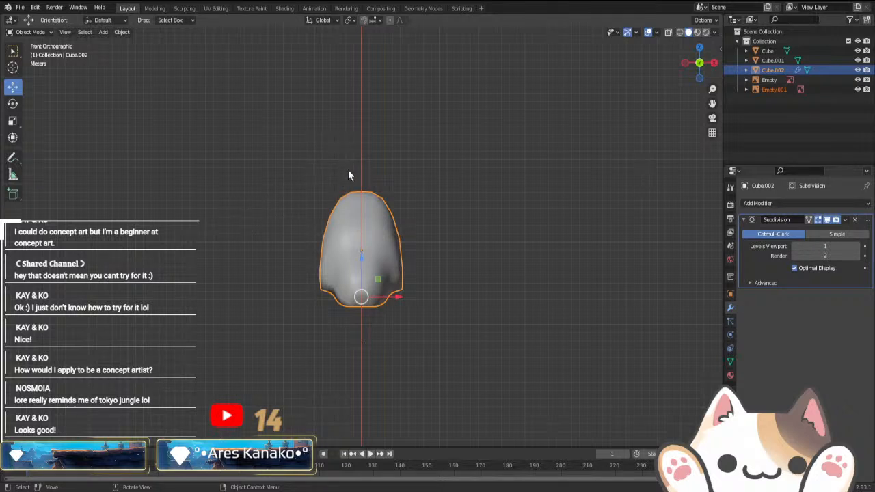
pyautogui.press('g')
pyautogui.click(492, 316)
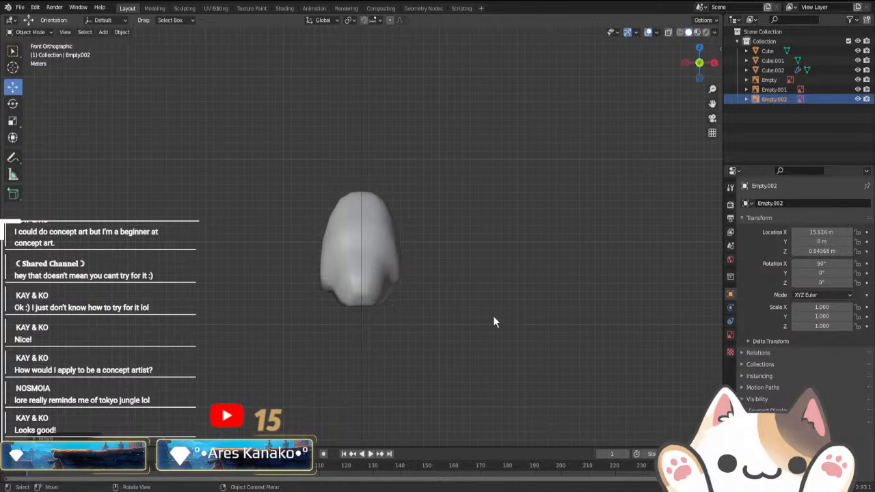
# - Enlarge the cougar reference to a scale of about 11.26 and place it beside the head mesh, at about X 28 m, Z 50 m
pyautogui.press('g')
pyautogui.rightClick(651, 353)
pyautogui.scroll(-4, 534, 359)
pyautogui.click(506, 254)
pyautogui.press('s')
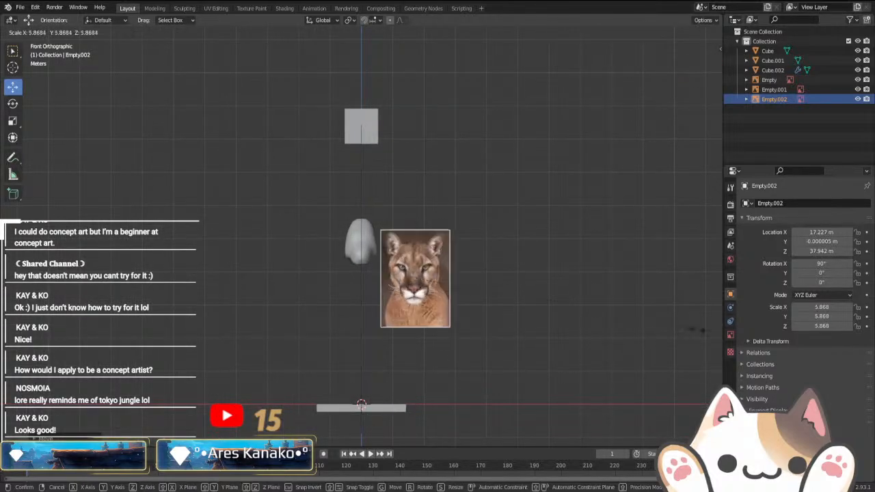
pyautogui.click(238, 323)
pyautogui.press('g')
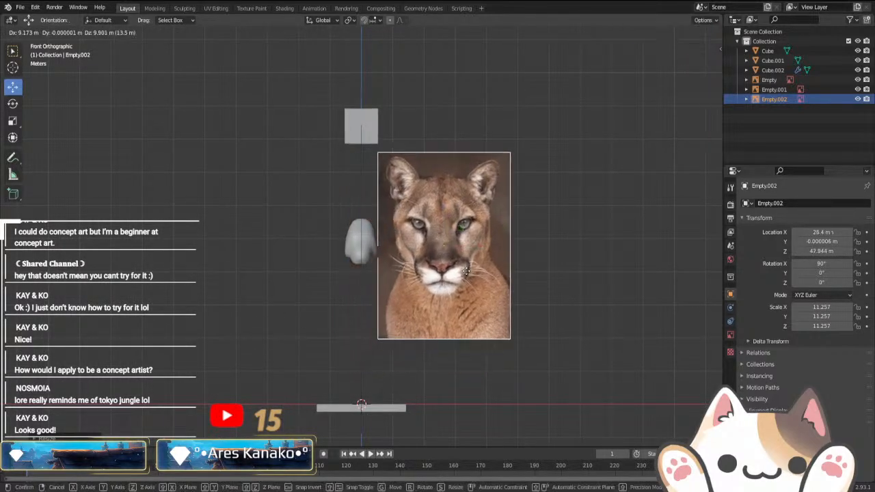
pyautogui.click(543, 180)
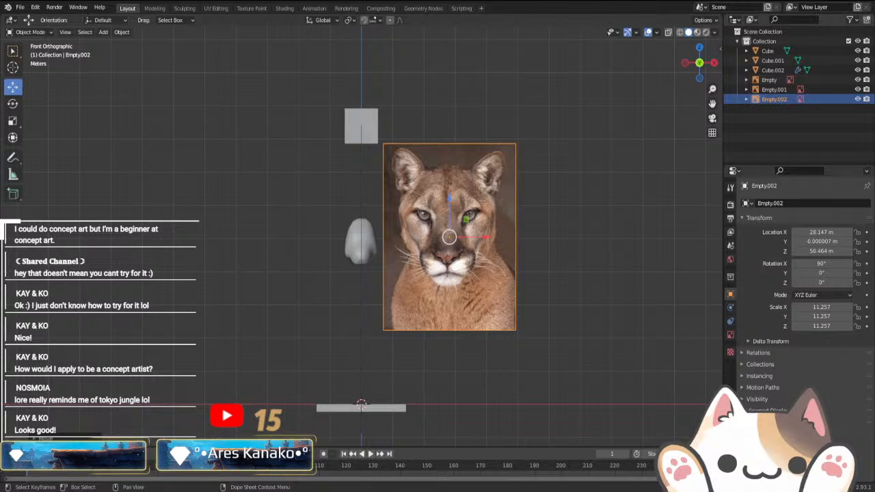
# - Add a wolf face reference image, scale it to about 8.2 and place it on the other side of the head mesh
pyautogui.click(103, 32)
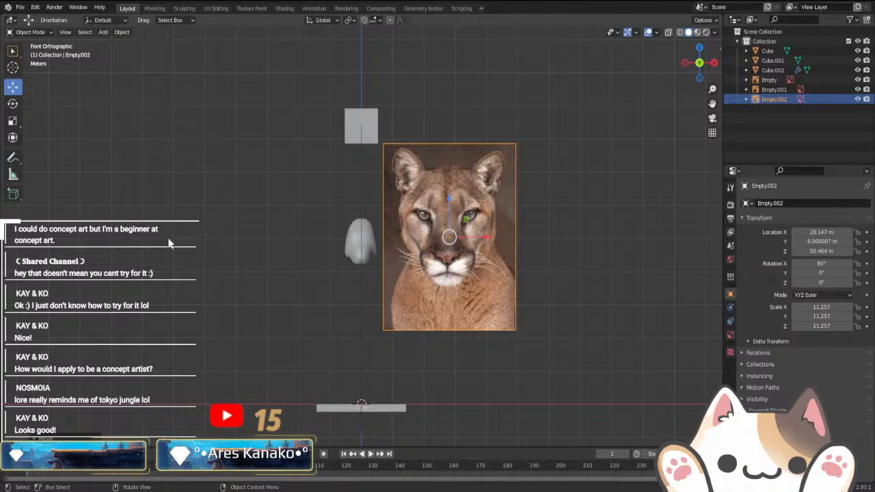
pyautogui.click(578, 375)
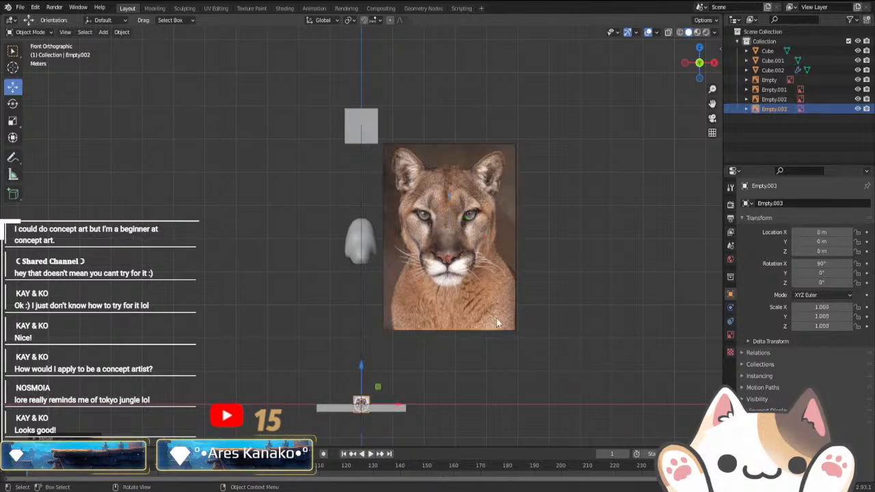
pyautogui.press('g')
pyautogui.click(416, 220)
pyautogui.press('s')
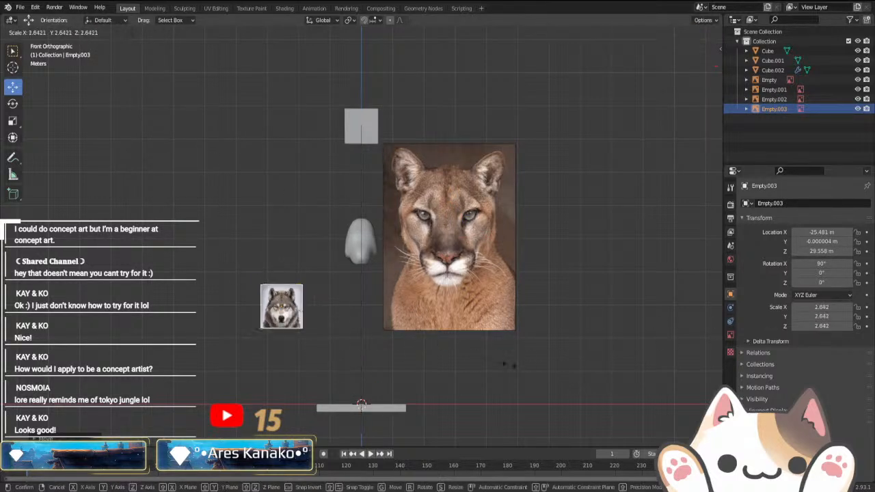
pyautogui.click(384, 339)
pyautogui.press('g')
pyautogui.click(382, 276)
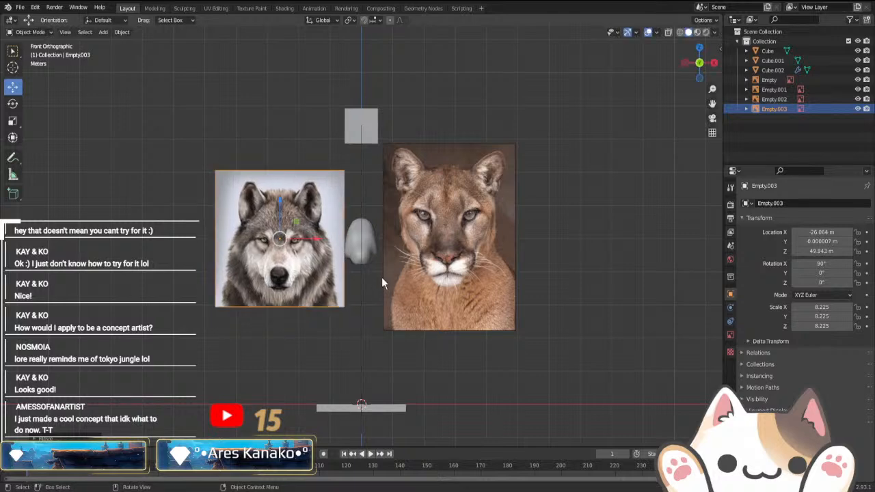
# - Move the wolf reference farther away from the head, to about X -52 m, Z 60 m
pyautogui.scroll(2, 381, 280)
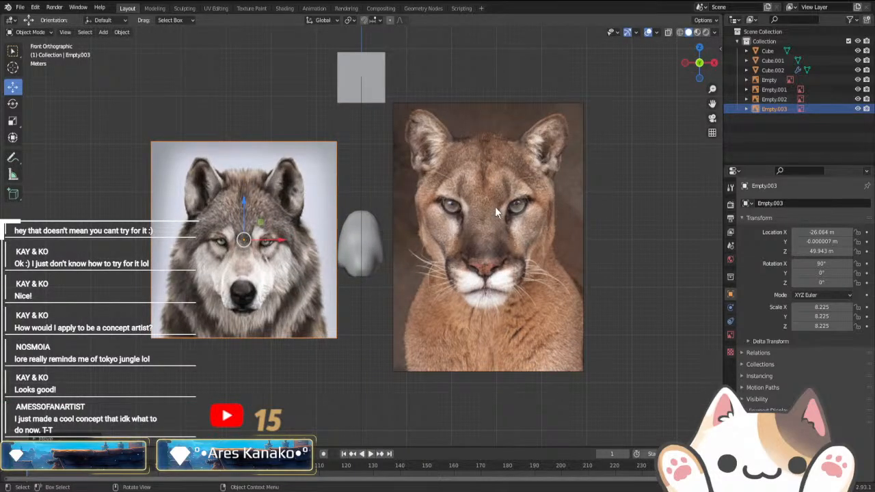
pyautogui.click(507, 231)
pyautogui.click(221, 266)
pyautogui.press('g')
pyautogui.click(90, 225)
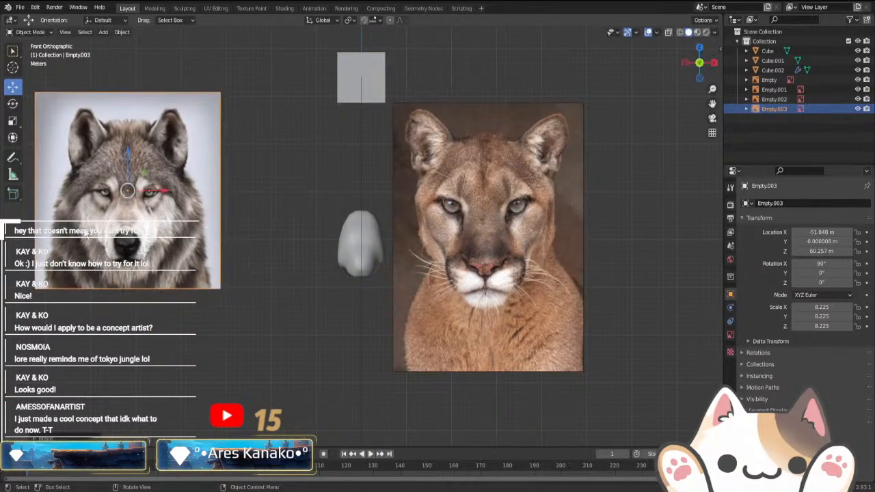
# - Move the cougar reference over the head mesh, shrink it to a scale of about 3.74 and show the scene in X-ray
pyautogui.click(492, 253)
pyautogui.press('g')
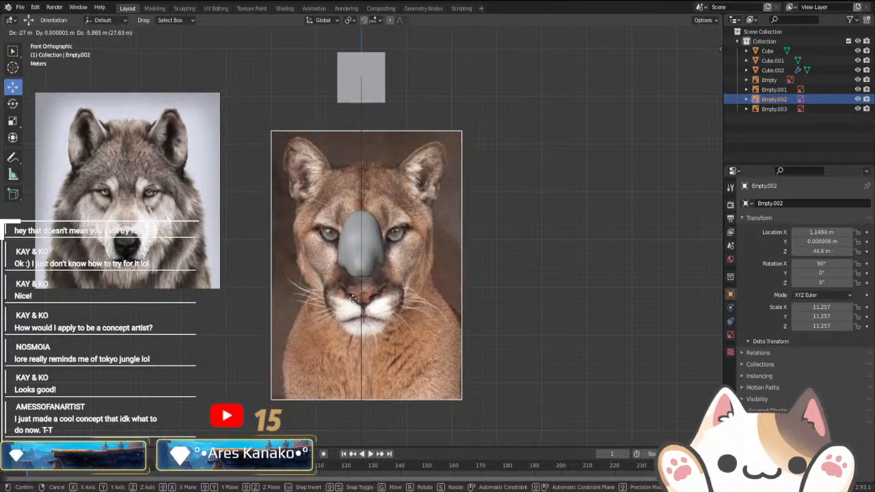
pyautogui.click(435, 294)
pyautogui.press('s')
pyautogui.click(407, 254)
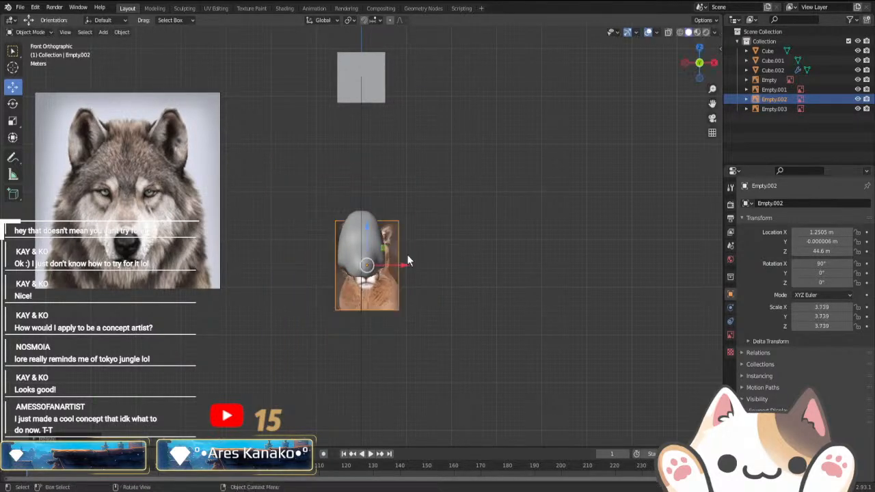
pyautogui.press('g')
pyautogui.click(406, 244)
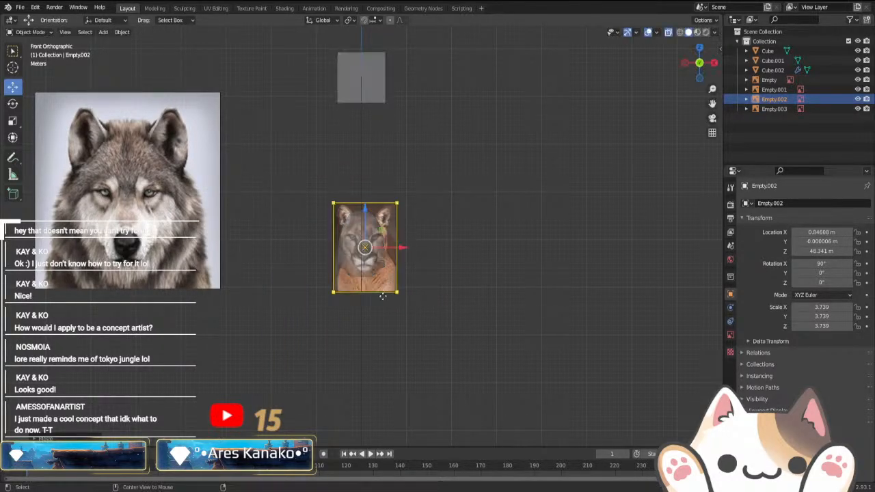
# - Enlarge the cougar reference to a scale of about 5.27 and align its face with the head mesh's centre line
pyautogui.scroll(4, 410, 345)
pyautogui.scroll(3, 411, 347)
pyautogui.press('s')
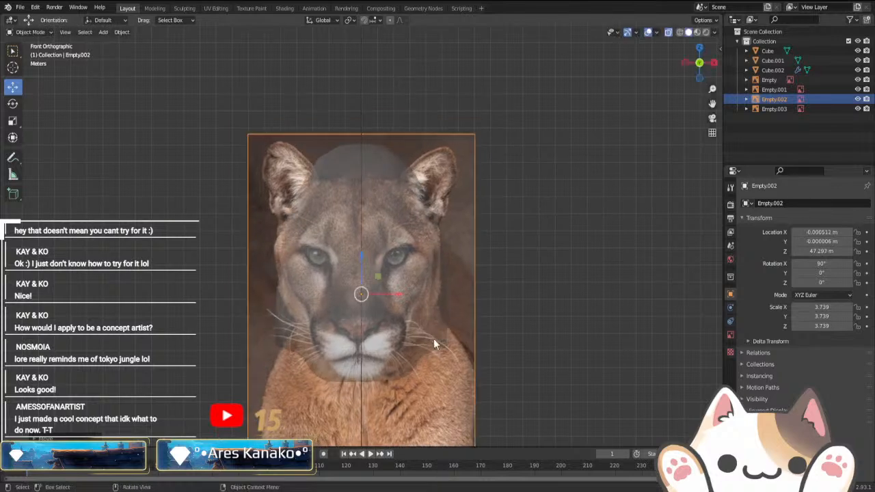
pyautogui.click(466, 356)
pyautogui.press('g')
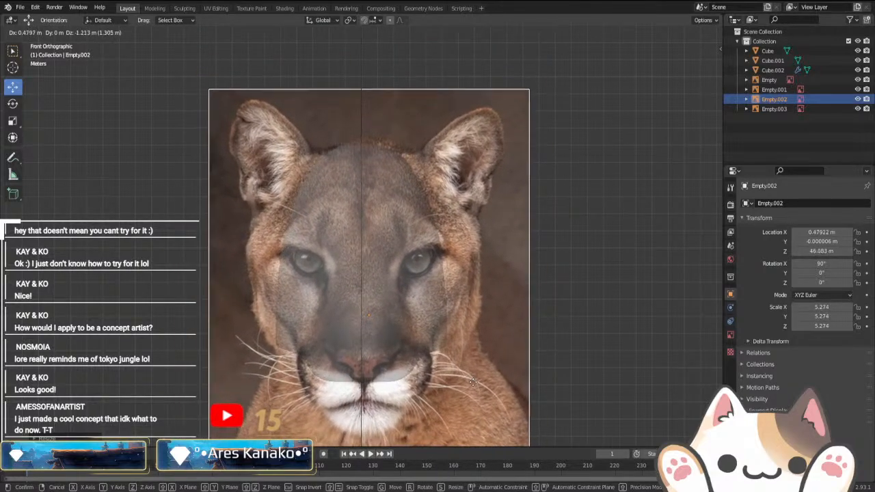
# - Line the cougar face photo up with the head mesh and compare the two from the front
pyautogui.click(381, 294)
pyautogui.click(383, 293)
pyautogui.press('Tab')
pyautogui.scroll(2, 414, 301)
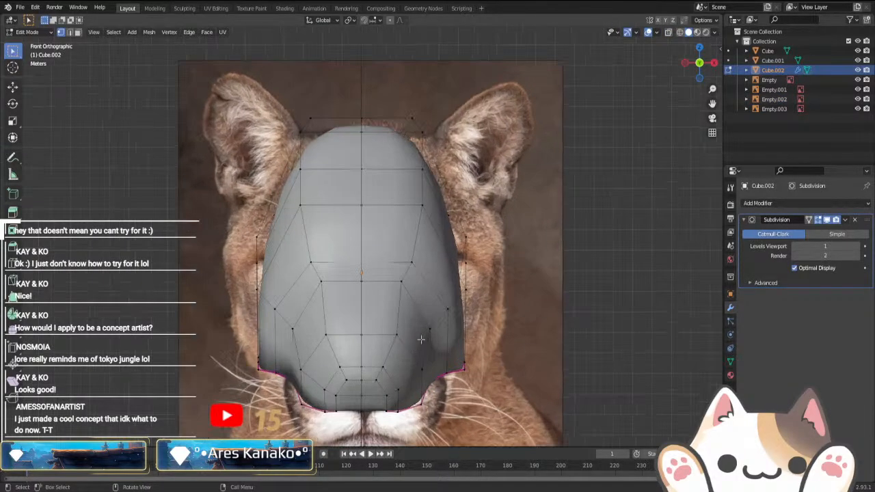
pyautogui.hotkey('alt', 'z')
pyautogui.hotkey('alt', 'z')
pyautogui.scroll(-1, 417, 294)
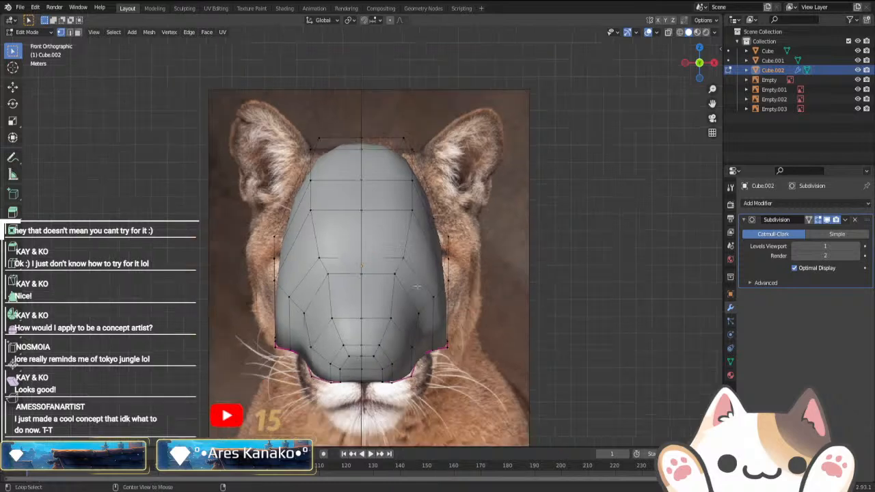
pyautogui.hotkey('alt', 'z')
pyautogui.hotkey('alt', 'z')
pyautogui.moveTo(417, 286); pyautogui.dragTo(420, 287, button='middle')
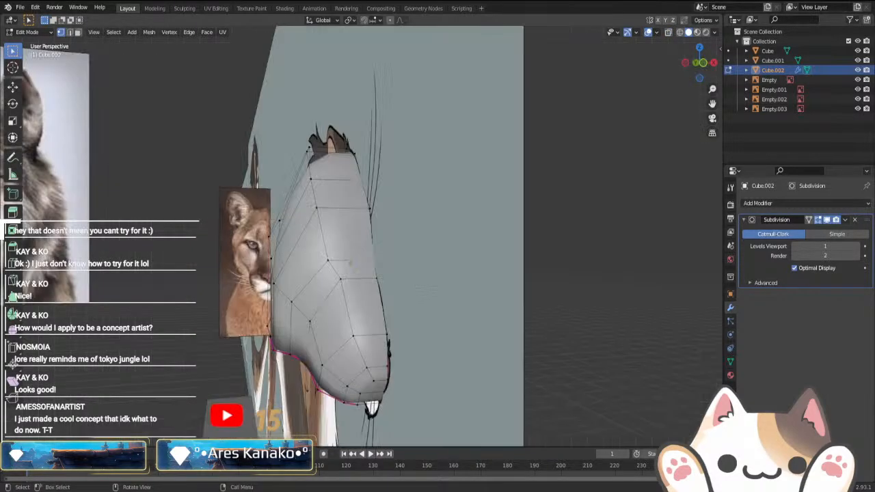
# - Hide the block object Cube.001 that covers the muzzle in the top view
pyautogui.press('KP_7')
pyautogui.press('Tab')
pyautogui.click(419, 295)
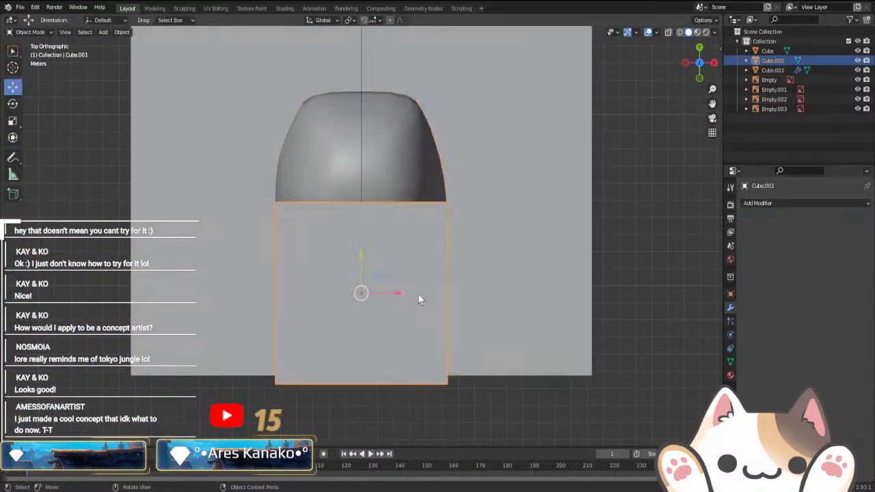
pyautogui.press('h')
pyautogui.click(351, 253)
# - Narrow the two edge loops at the base of the head's muzzle along the X axis
pyautogui.press('Tab')
pyautogui.keyDown('alt'); pyautogui.click(400, 282); pyautogui.keyUp('alt')
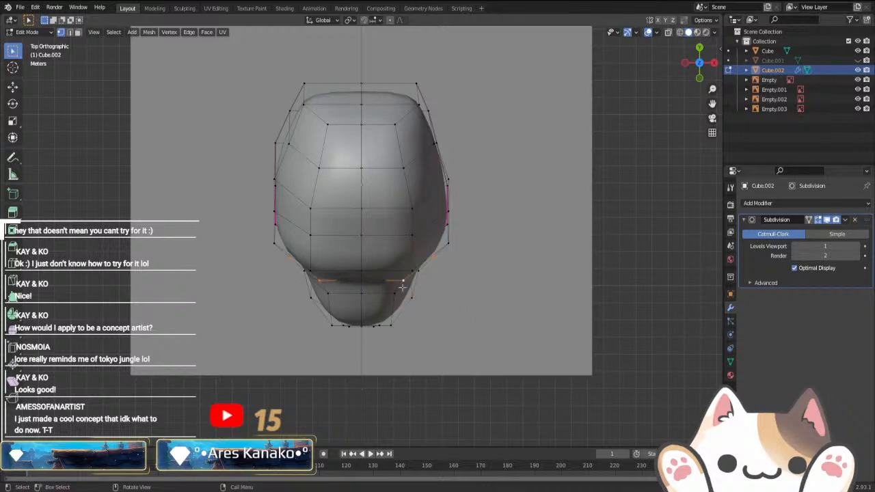
pyautogui.press('s')
pyautogui.press('x')
pyautogui.click(440, 295)
pyautogui.keyDown('alt'); pyautogui.click(383, 295); pyautogui.keyUp('alt')
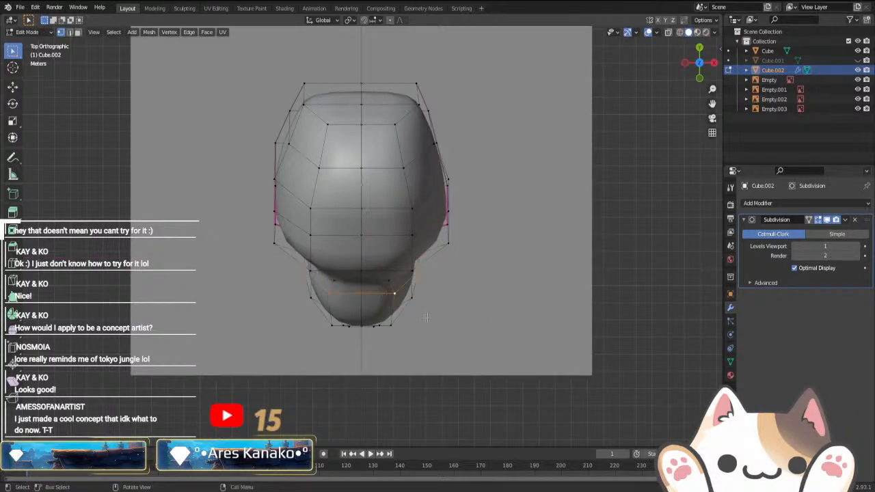
pyautogui.press('s')
pyautogui.press('x')
pyautogui.click(424, 316)
# - Check the head against the cougar photo, and widen the edge loop across the cheeks along the X axis
pyautogui.moveTo(380, 335); pyautogui.dragTo(400, 315, button='middle')
pyautogui.press('Tab')
pyautogui.press('KP_1')
pyautogui.hotkey('alt', 'z')
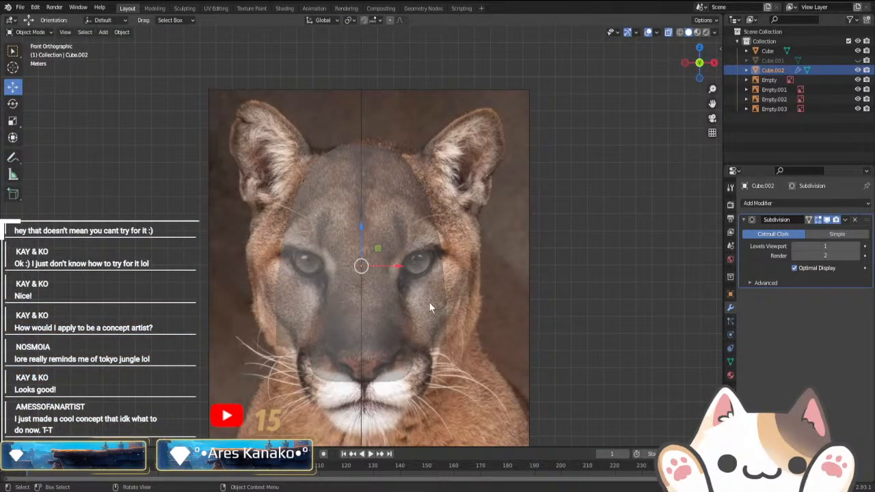
pyautogui.hotkey('alt', 'z')
pyautogui.press('KP_7')
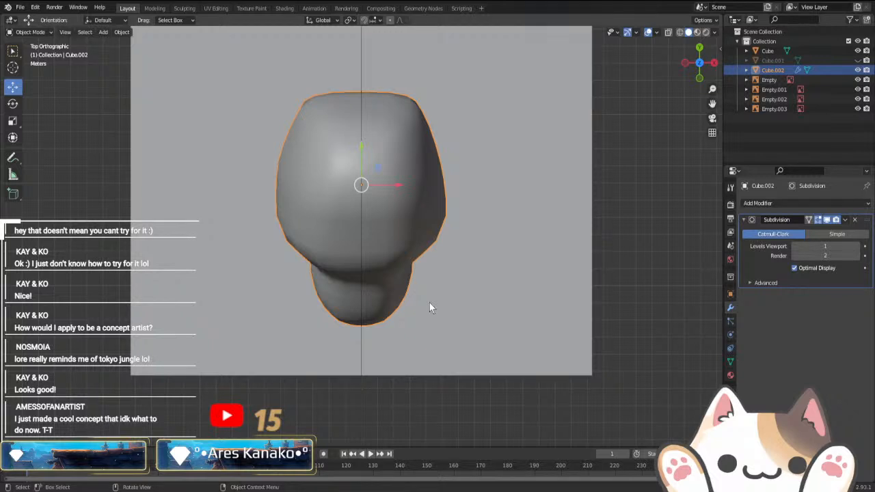
pyautogui.press('Tab')
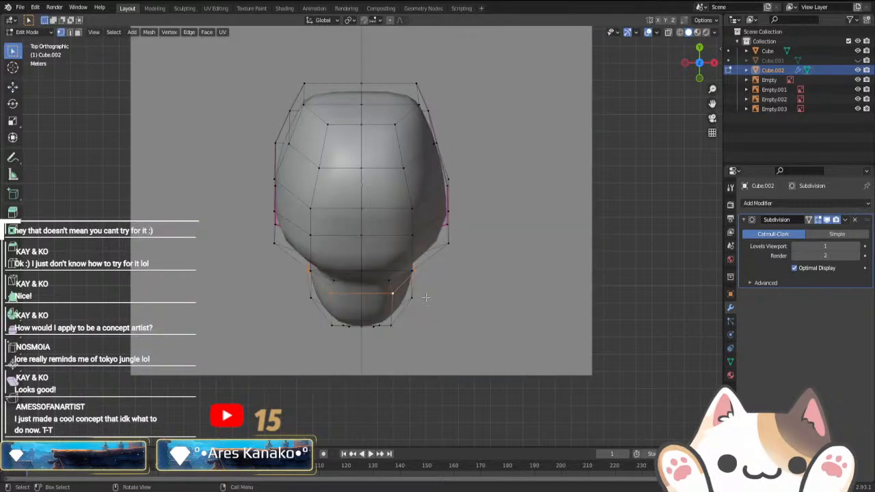
pyautogui.keyDown('alt'); pyautogui.click(389, 234); pyautogui.keyUp('alt')
pyautogui.press('s')
pyautogui.press('x')
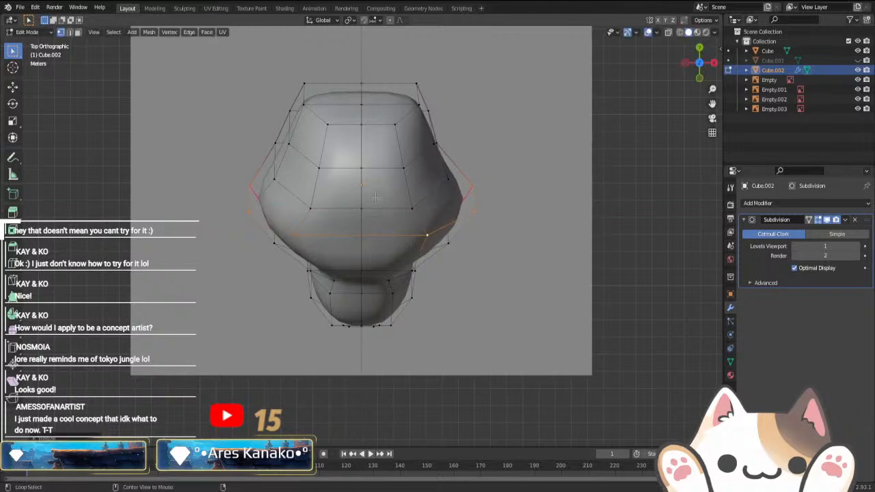
pyautogui.click(471, 236)
# - Widen the edge loop behind the cheek loop, nearer the crown, along the X axis
pyautogui.keyDown('alt'); pyautogui.click(369, 169); pyautogui.keyUp('alt')
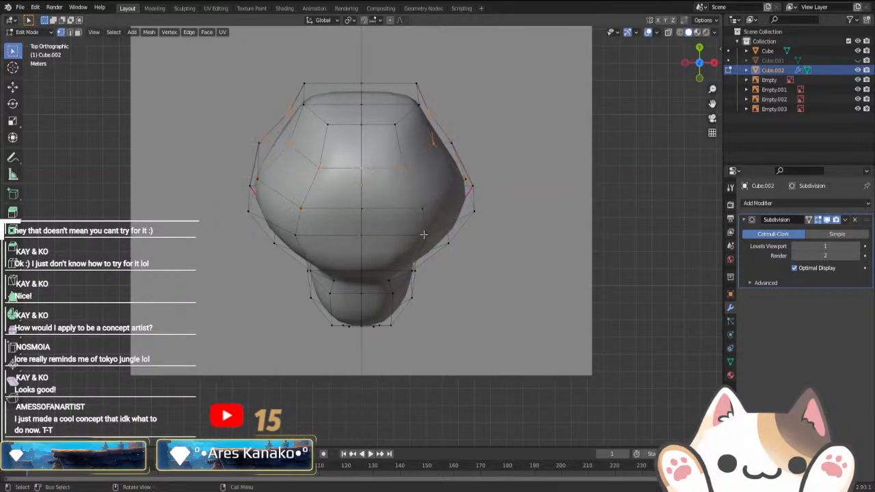
pyautogui.press('s')
pyautogui.press('x')
pyautogui.click(456, 241)
pyautogui.press('Tab')
pyautogui.moveTo(457, 298); pyautogui.dragTo(448, 217, button='middle')
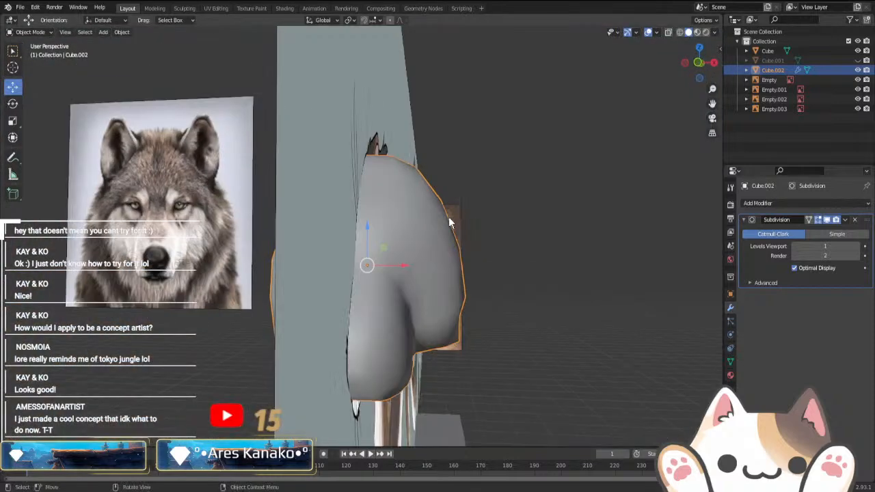
# - Move the outer jaw corner on the head's +X side inward and up to follow the cougar's cheek line
pyautogui.press('KP_1')
pyautogui.hotkey('alt', 'z')
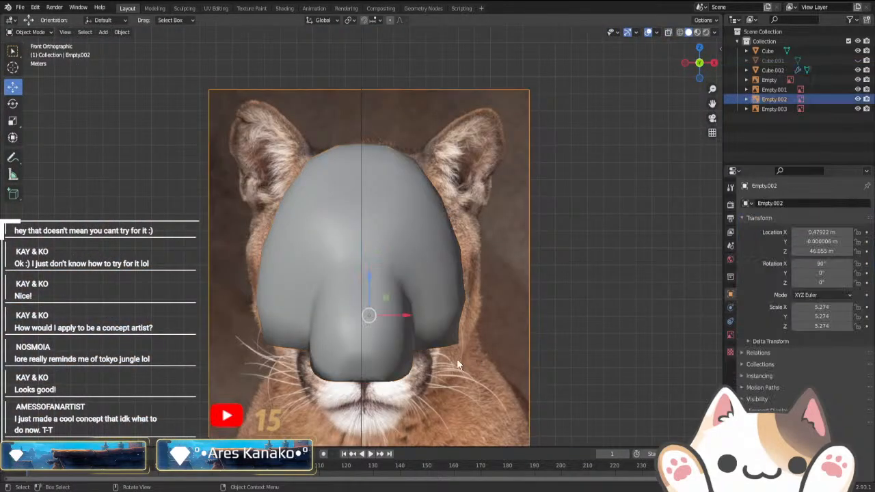
pyautogui.press('Tab')
pyautogui.hotkey('alt', 'z')
pyautogui.click(469, 342)
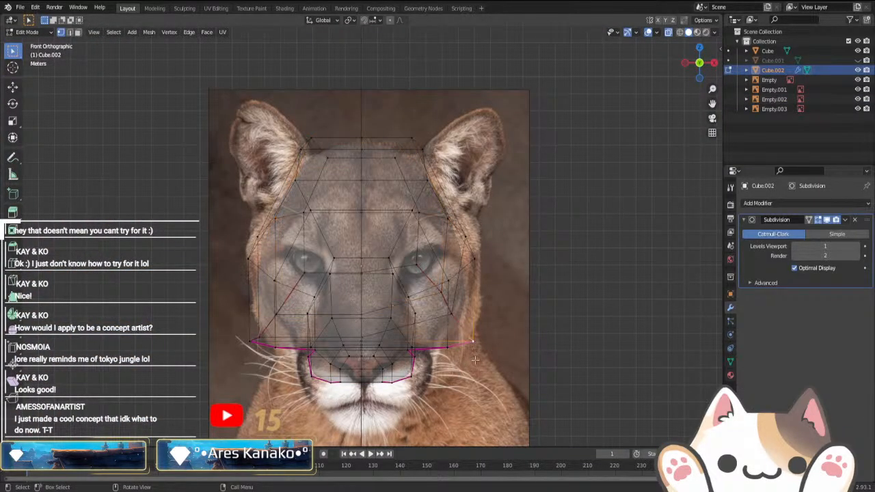
pyautogui.press('g')
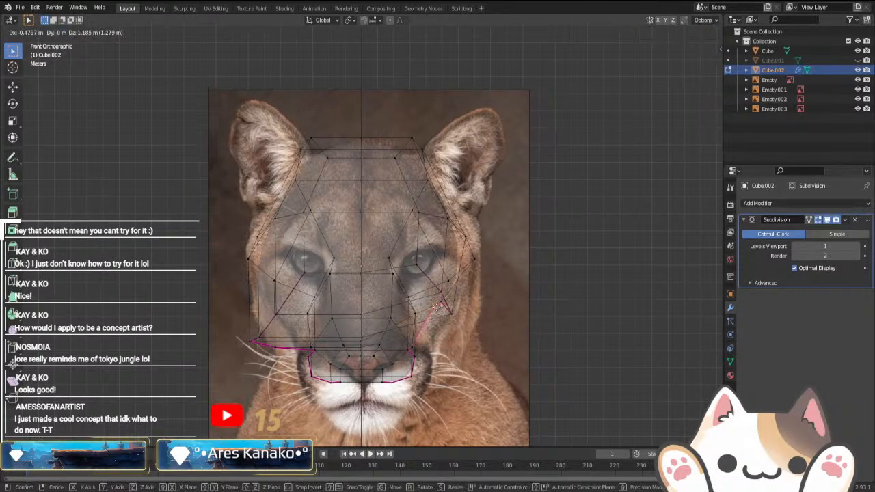
pyautogui.click(448, 291)
pyautogui.press('Tab')
pyautogui.hotkey('alt', 'z')
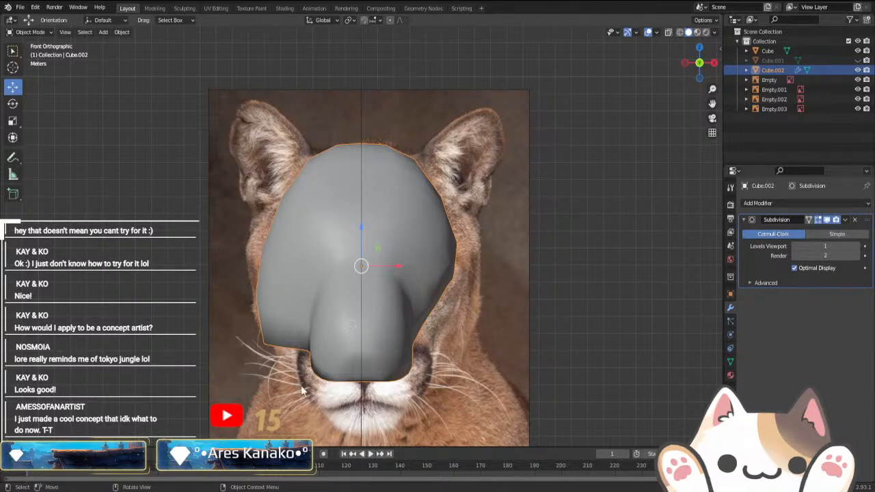
# - Move the cheek vertices on the head's +X side outward by about 1.4 m towards the cougar's face outline
pyautogui.press('Tab')
pyautogui.scroll(1, 406, 371)
pyautogui.hotkey('alt', 'z')
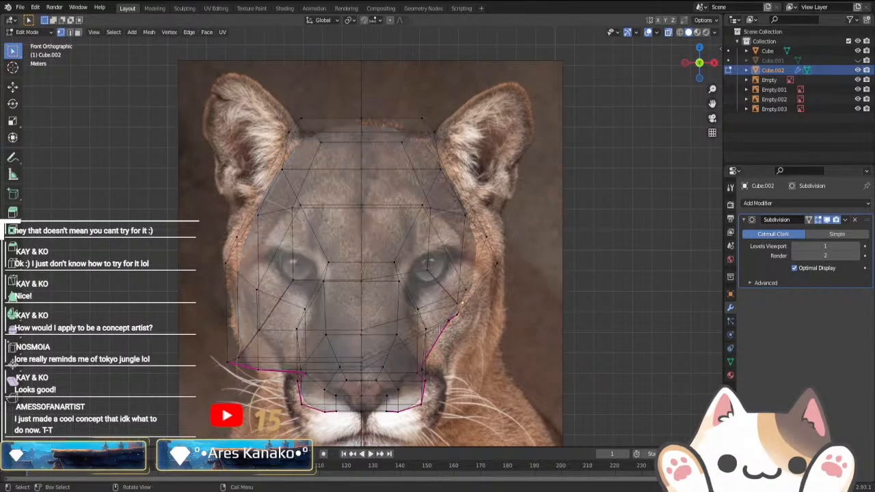
pyautogui.hotkey('alt', 'z')
pyautogui.hotkey('alt', 'z')
pyautogui.moveTo(483, 205); pyautogui.dragTo(530, 359)
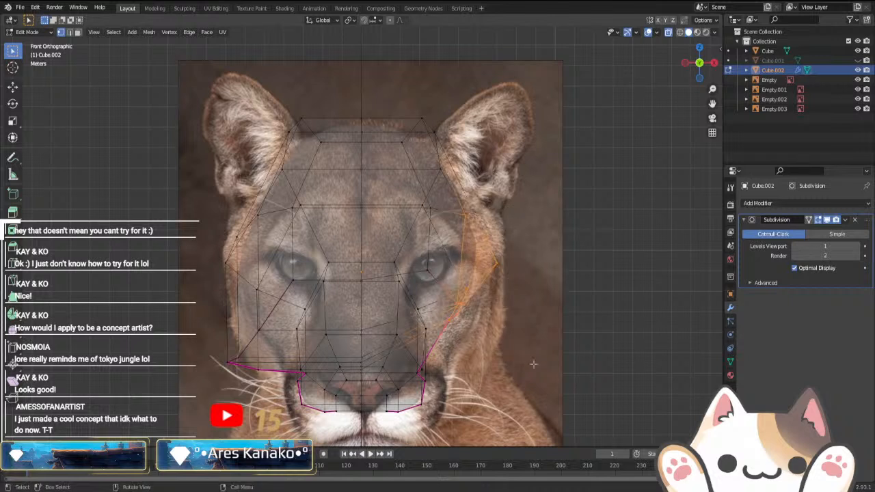
pyautogui.press('g')
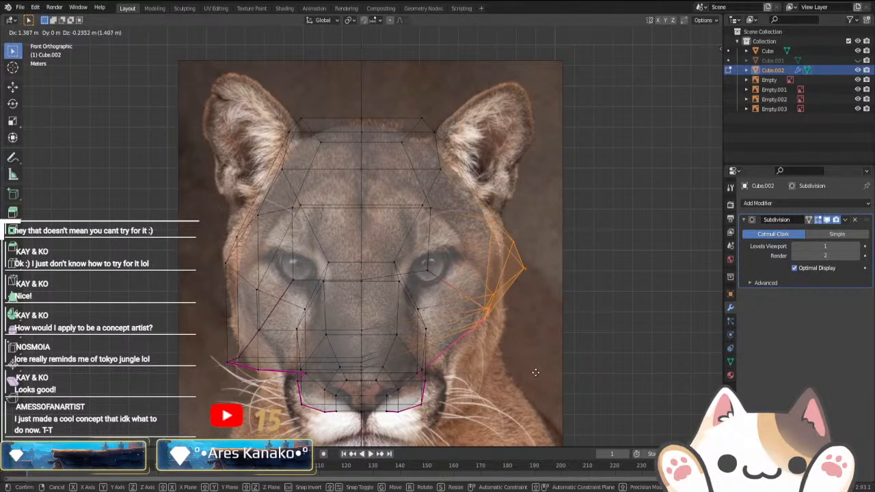
pyautogui.click(529, 367)
pyautogui.moveTo(428, 123); pyautogui.dragTo(453, 179)
pyautogui.press('g')
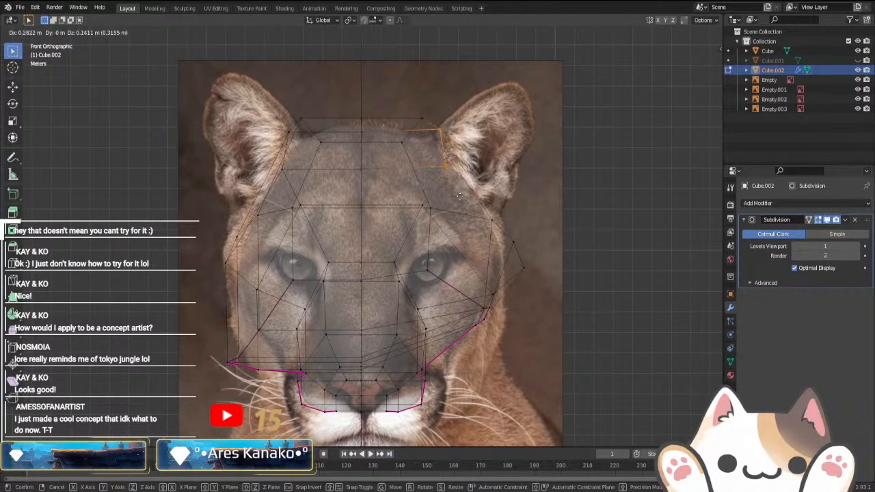
pyautogui.rightClick(454, 200)
# - Move the upper forehead vertices on the +X side outward and up towards the base of the cougar's ear
pyautogui.moveTo(408, 102); pyautogui.dragTo(479, 206)
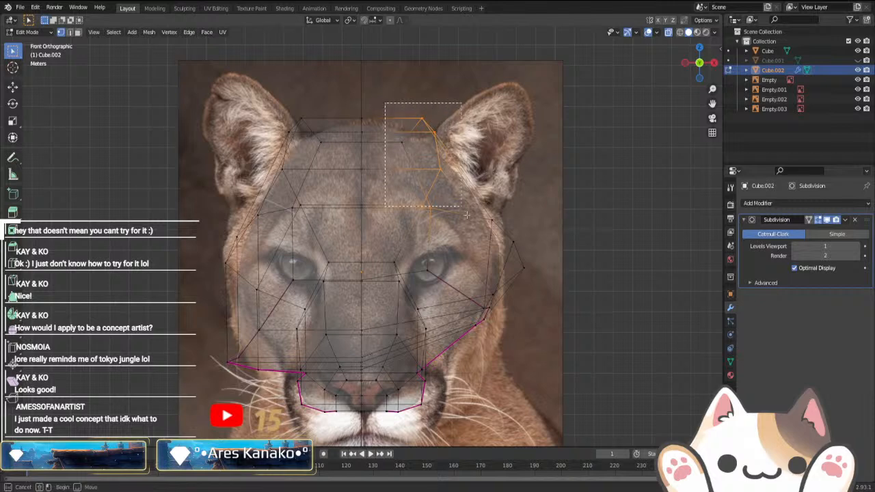
pyautogui.press('g')
pyautogui.click(490, 227)
pyautogui.hotkey('shift', 'z')
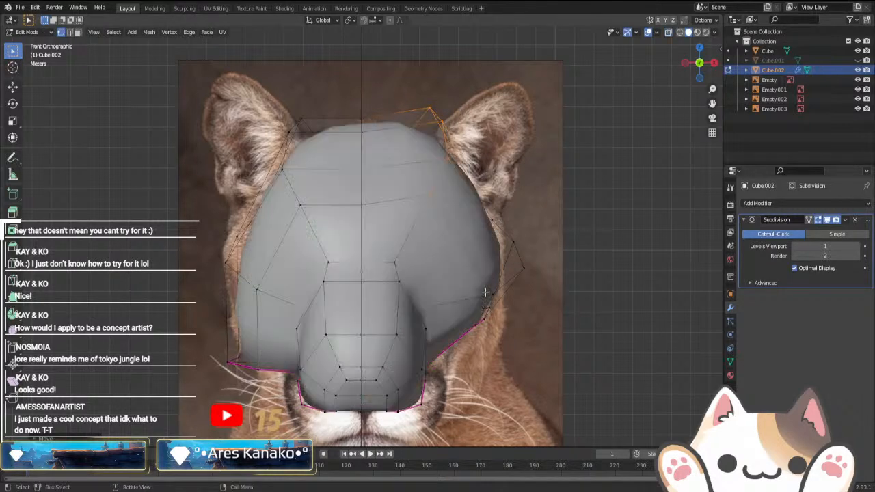
# - Examine the reshaped head from below, above and in front against the cougar photo
pyautogui.press('Tab')
pyautogui.click(505, 357)
pyautogui.moveTo(504, 357); pyautogui.dragTo(297, 82, button='middle')
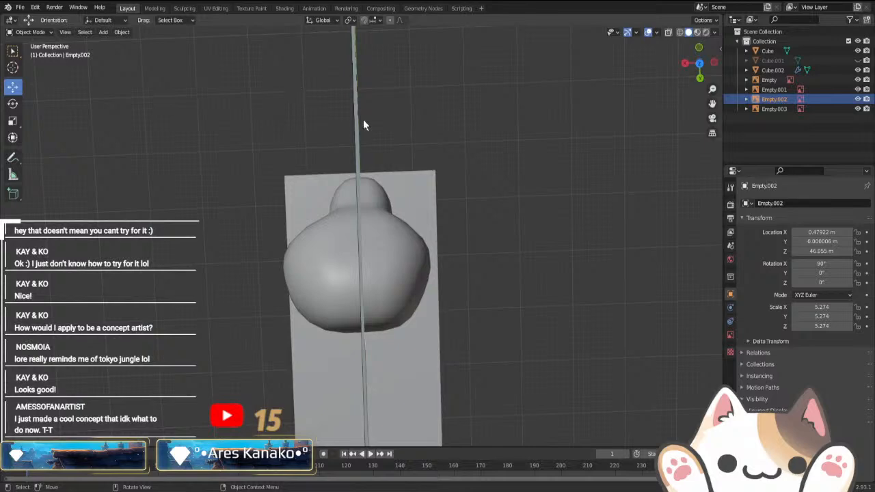
pyautogui.press('KP_7')
pyautogui.click(377, 164)
pyautogui.press('Tab')
pyautogui.moveTo(396, 204); pyautogui.dragTo(379, 101, button='middle')
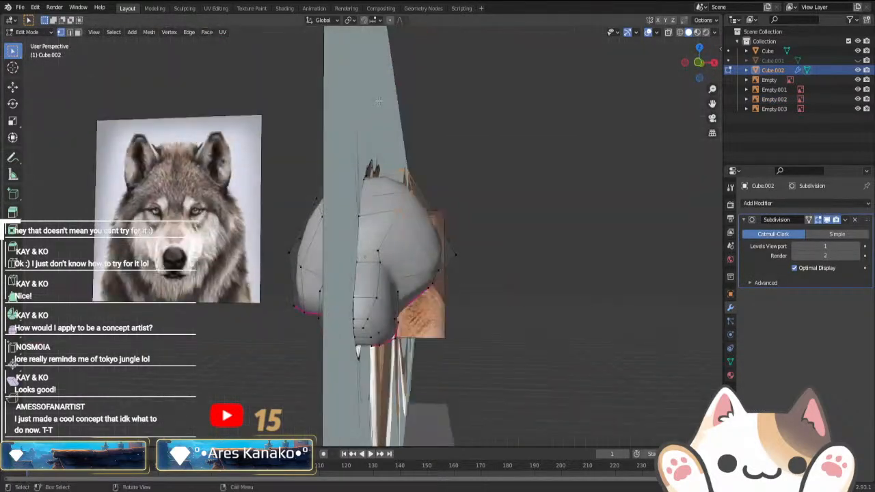
pyautogui.press('KP_1')
pyautogui.scroll(4, 424, 372)
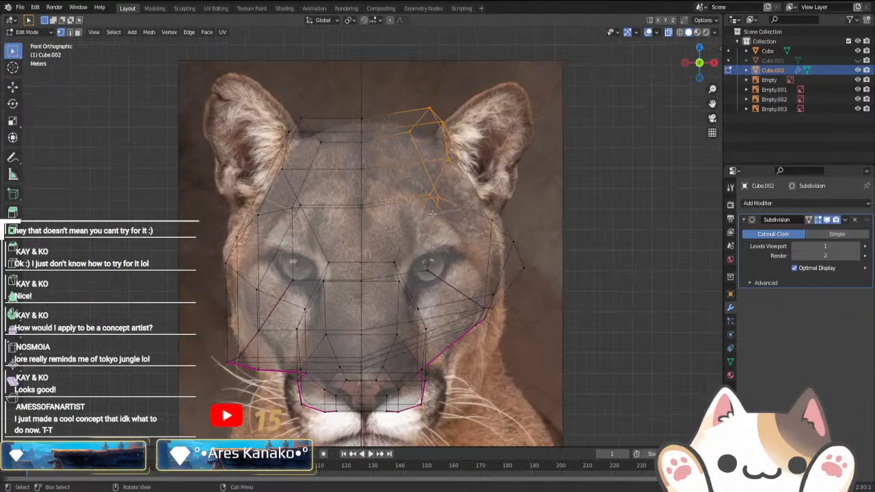
# - Move the two side faces of the muzzle on the +X side outward along X by about 0.4 m
pyautogui.moveTo(425, 372); pyautogui.dragTo(358, 361, button='middle')
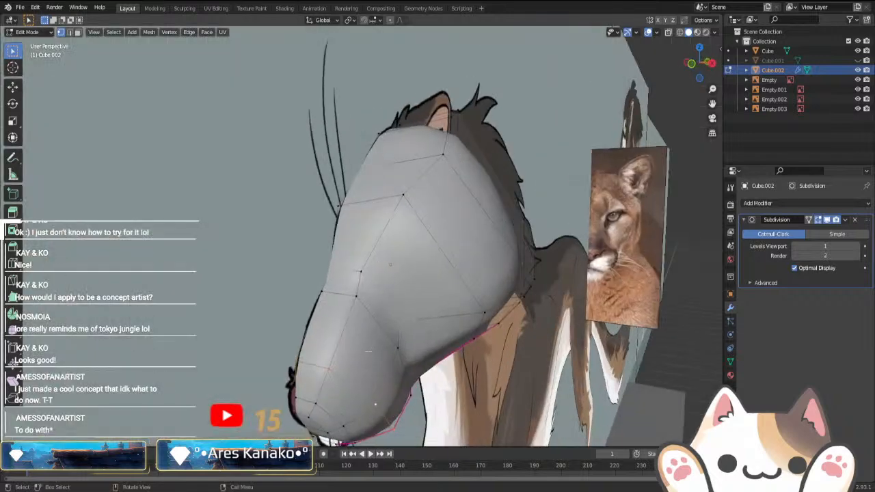
pyautogui.press('3')
pyautogui.click(359, 361)
pyautogui.keyDown('shift'); pyautogui.click(331, 409); pyautogui.keyUp('shift')
pyautogui.moveTo(331, 409); pyautogui.dragTo(391, 408, button='middle')
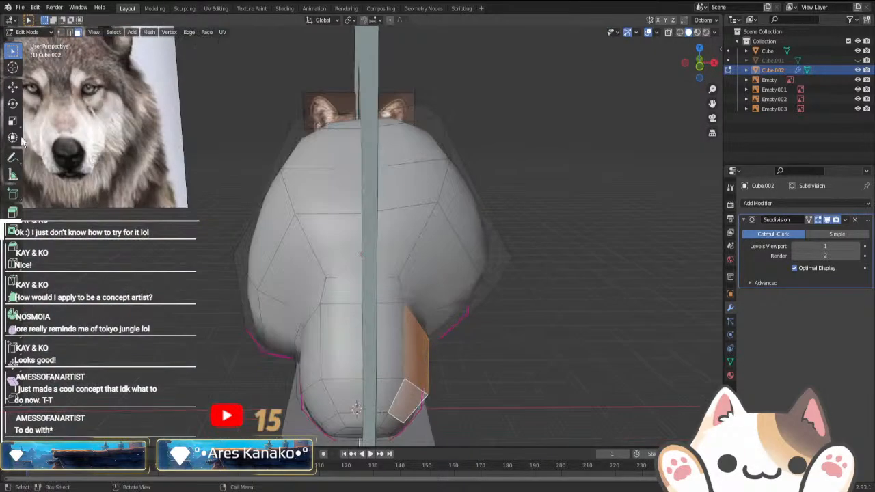
pyautogui.click(13, 87)
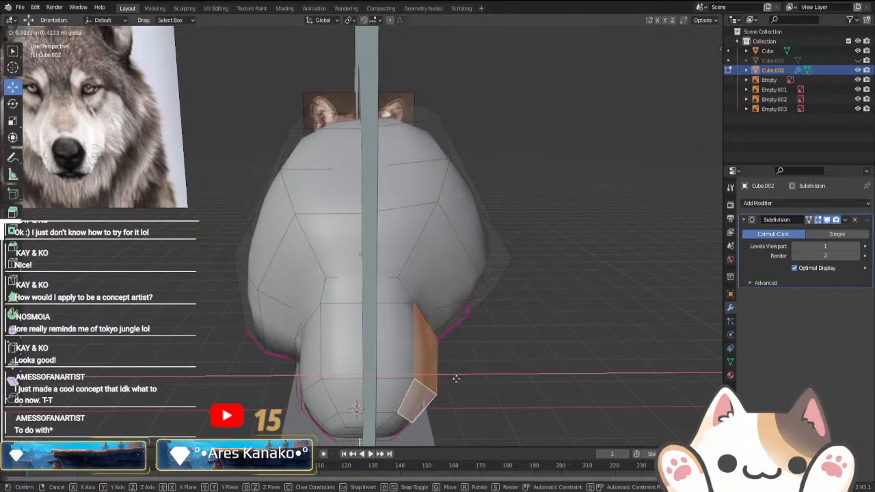
pyautogui.moveTo(456, 376); pyautogui.dragTo(434, 367, button='middle')
# - Hide the side-view drawing reference Empty.001 that cuts through the head
pyautogui.press('Tab')
pyautogui.click(236, 254)
pyautogui.press('h')
# - Apply the Subdivision modifier to the head mesh Cube.002
pyautogui.moveTo(309, 290); pyautogui.dragTo(378, 266, button='middle')
pyautogui.click(378, 266)
pyautogui.press('Tab')
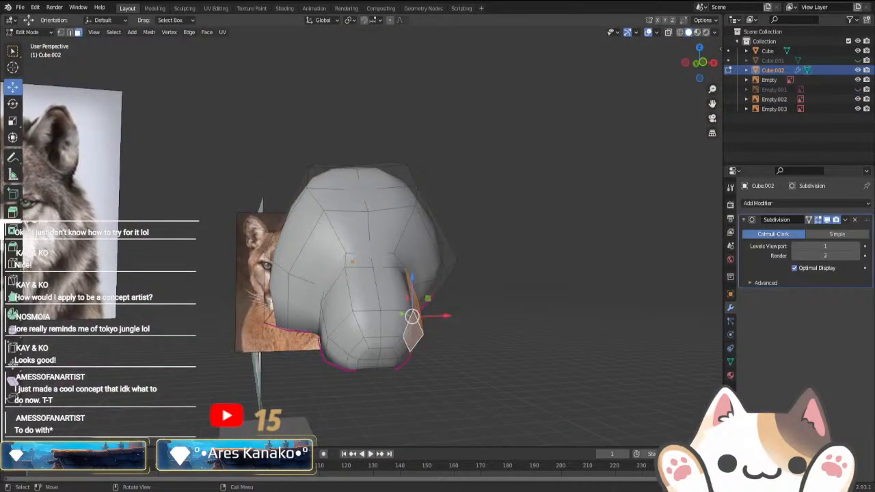
pyautogui.press('KP_7')
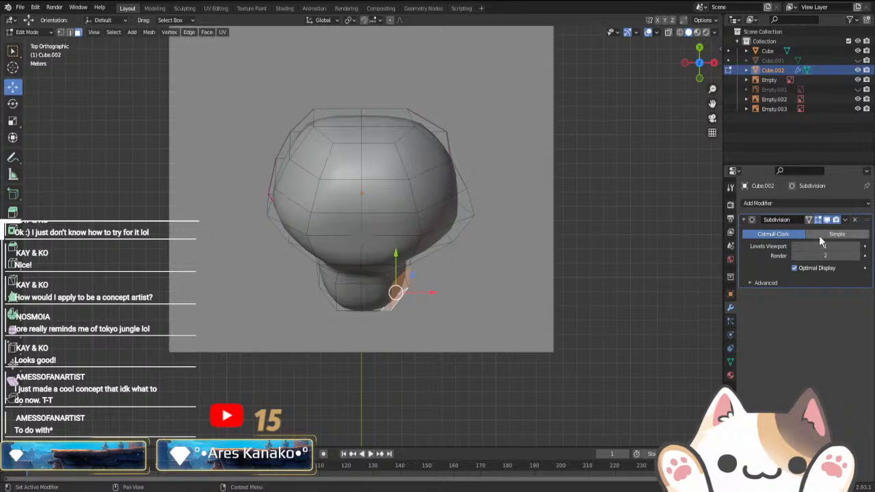
pyautogui.press('Tab')
pyautogui.click(845, 220)
pyautogui.click(793, 232)
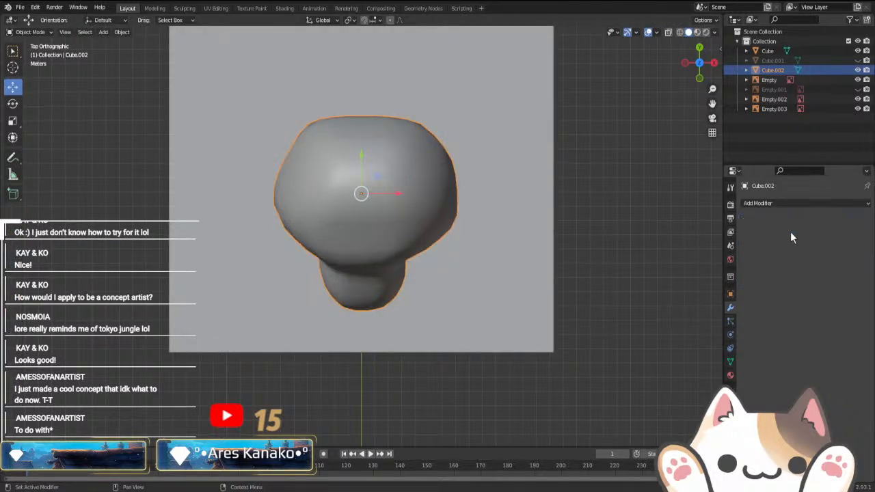
# - Delete all faces of the head mesh on the -X side of the centre line, including those hidden behind
pyautogui.press('Tab')
pyautogui.hotkey('alt', 'z')
pyautogui.click(189, 32)
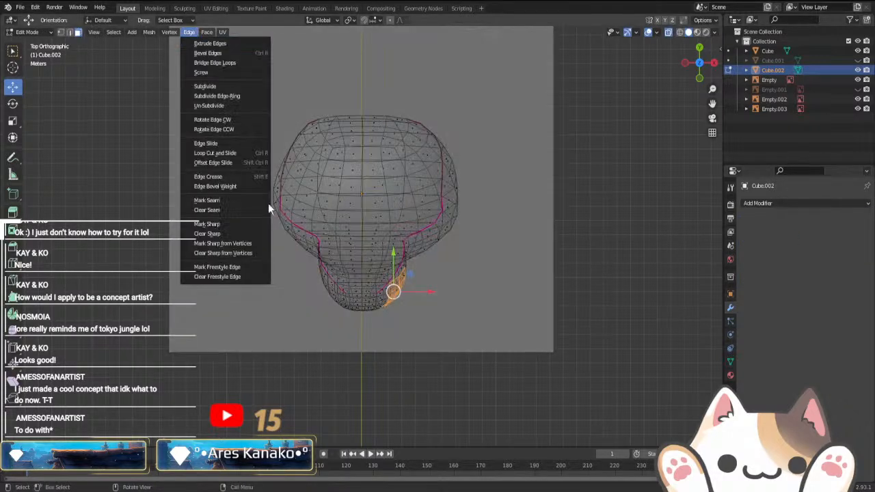
pyautogui.moveTo(254, 96); pyautogui.dragTo(363, 316)
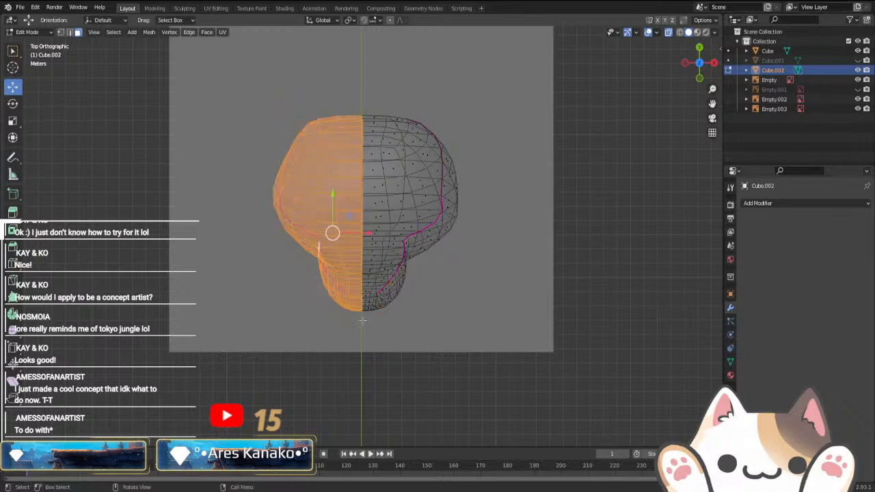
pyautogui.rightClick(336, 472)
pyautogui.rightClick(323, 453)
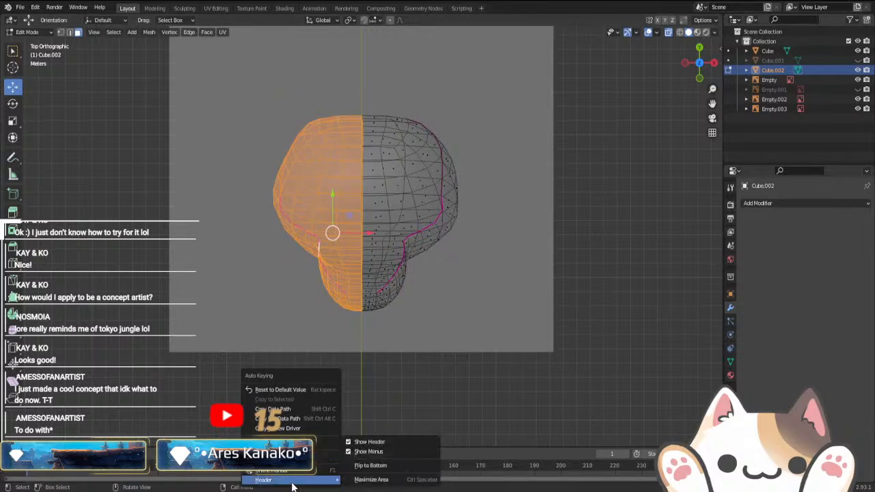
pyautogui.rightClick(417, 430)
pyautogui.click(391, 482)
pyautogui.click(783, 202)
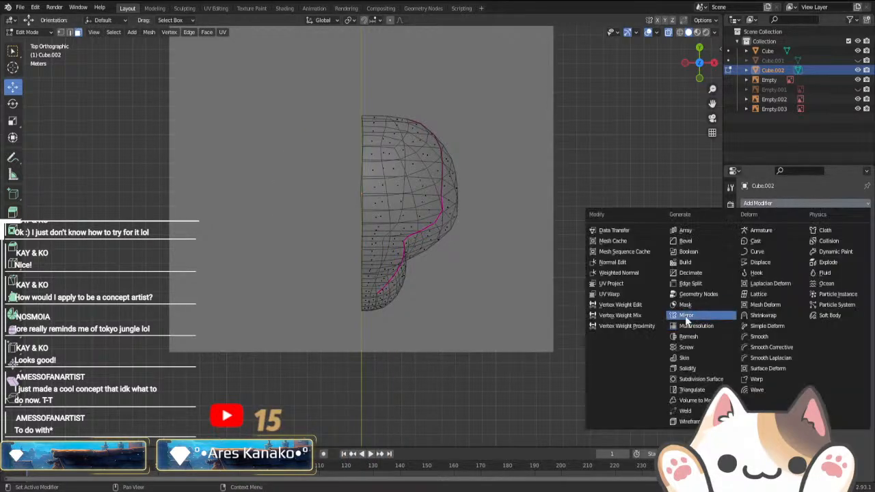
pyautogui.click(685, 315)
pyautogui.click(795, 280)
pyautogui.moveTo(602, 317); pyautogui.dragTo(535, 360, button='middle')
pyautogui.press('a')
pyautogui.moveTo(426, 272)
pyautogui.mouseDown()
pyautogui.moveTo(407, 272)
pyautogui.moveTo(446, 272)
pyautogui.moveTo(396, 273)
pyautogui.moveTo(441, 273)
pyautogui.mouseUp()
pyautogui.click(794, 280)
pyautogui.click(795, 281)
pyautogui.hotkey('ctrl', 'z')
pyautogui.hotkey('ctrl', 'z')
pyautogui.hotkey('ctrl', 'z')
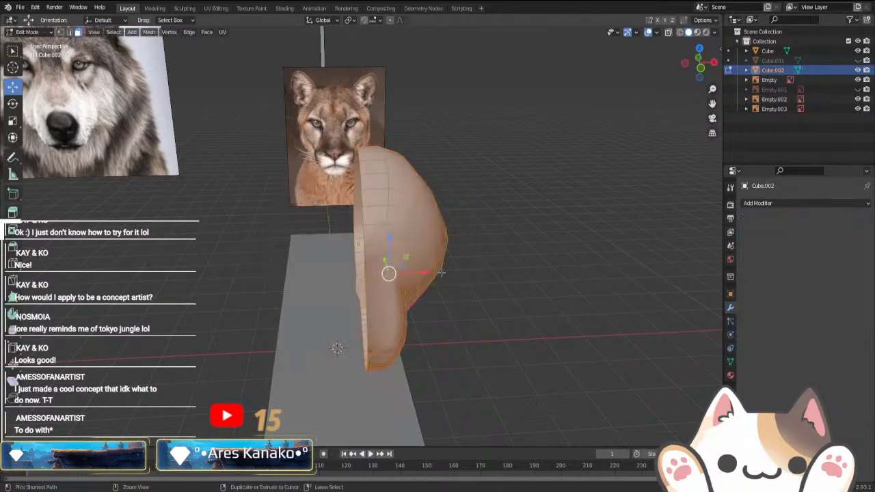
# - Add a Mirror modifier on the X axis to the half head Cube.002 and enable Clipping
pyautogui.hotkey('ctrl', 'shift', 'z')
pyautogui.hotkey('ctrl', 'shift', 'z')
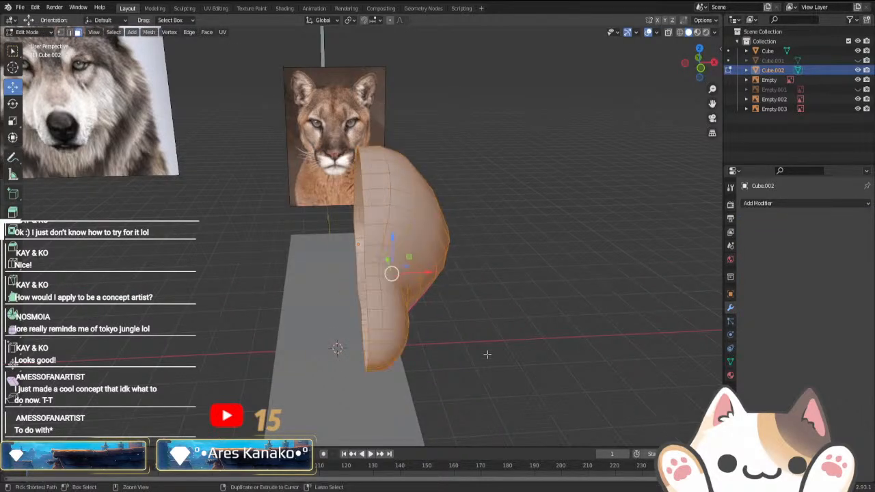
pyautogui.click(776, 203)
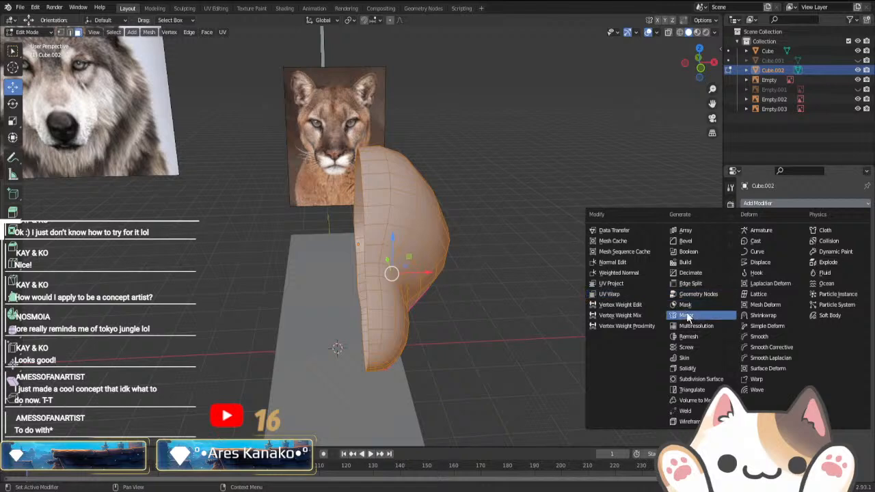
pyautogui.click(725, 314)
pyautogui.click(794, 280)
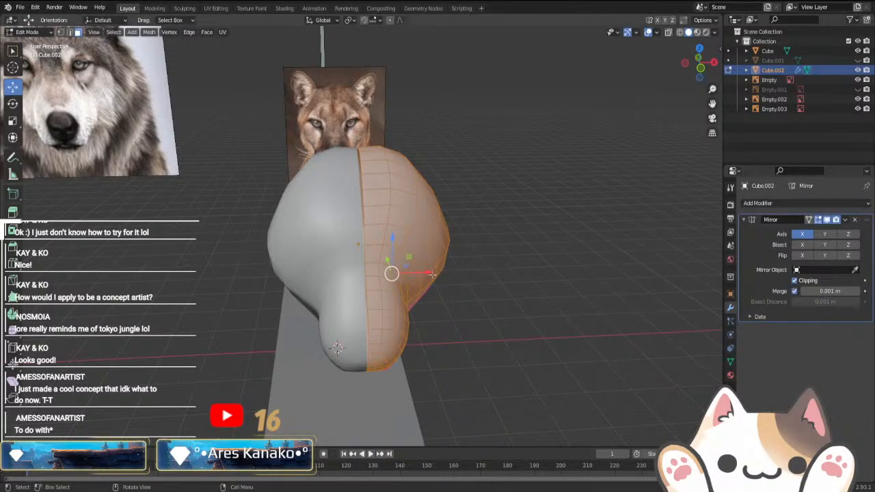
# - Shift the whole half mesh slightly along X to close the gap along the head's centre line
pyautogui.press('Tab')
pyautogui.moveTo(534, 339); pyautogui.dragTo(292, 274, button='middle')
pyautogui.press('Tab')
pyautogui.moveTo(359, 310); pyautogui.dragTo(305, 275, button='middle')
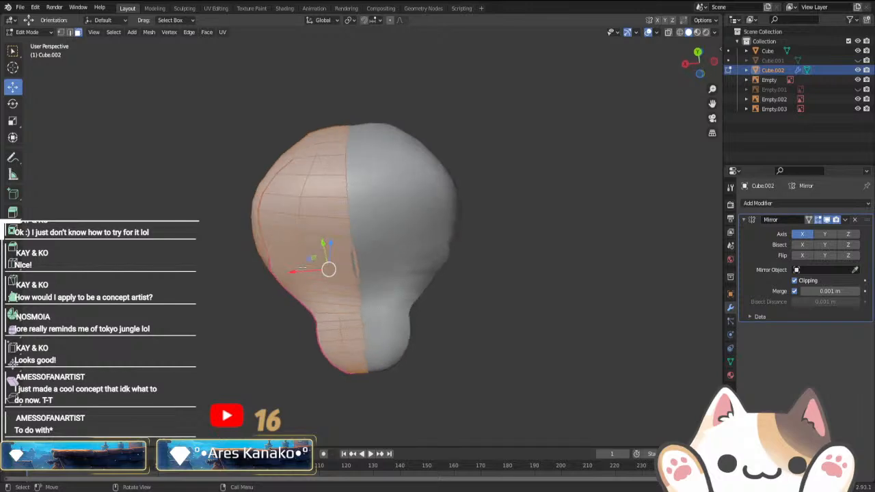
pyautogui.moveTo(305, 274); pyautogui.dragTo(300, 273)
pyautogui.moveTo(300, 274); pyautogui.dragTo(411, 308, button='middle')
pyautogui.press('Tab')
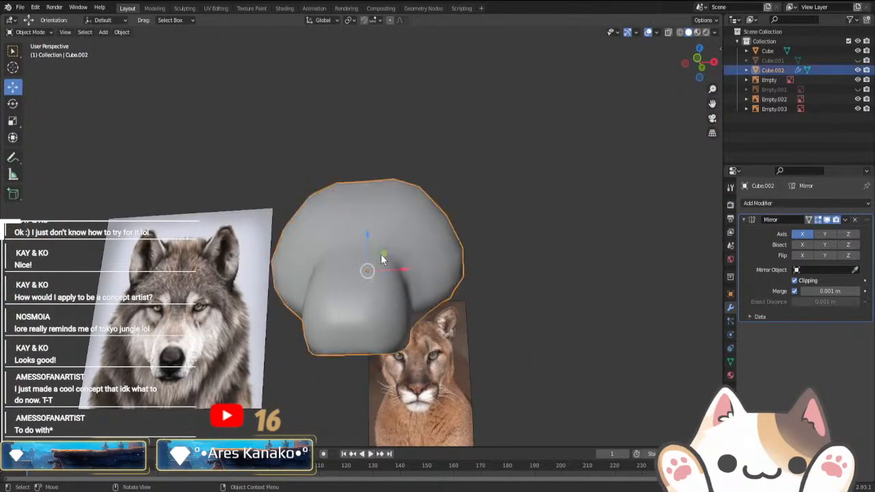
# - Examine the mirrored head against the cougar photo from the front and its profile from the side
pyautogui.press('KP_1')
pyautogui.hotkey('alt', 'z')
pyautogui.hotkey('alt', 'z')
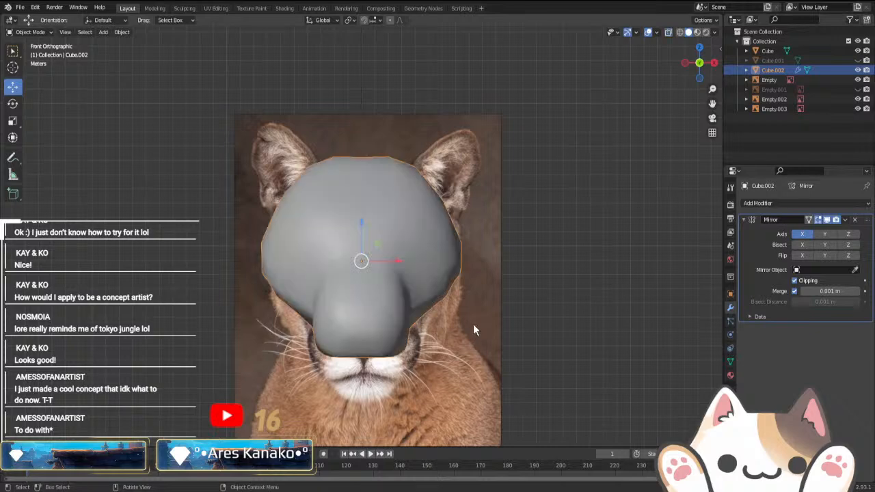
pyautogui.click(385, 260)
pyautogui.click(400, 270)
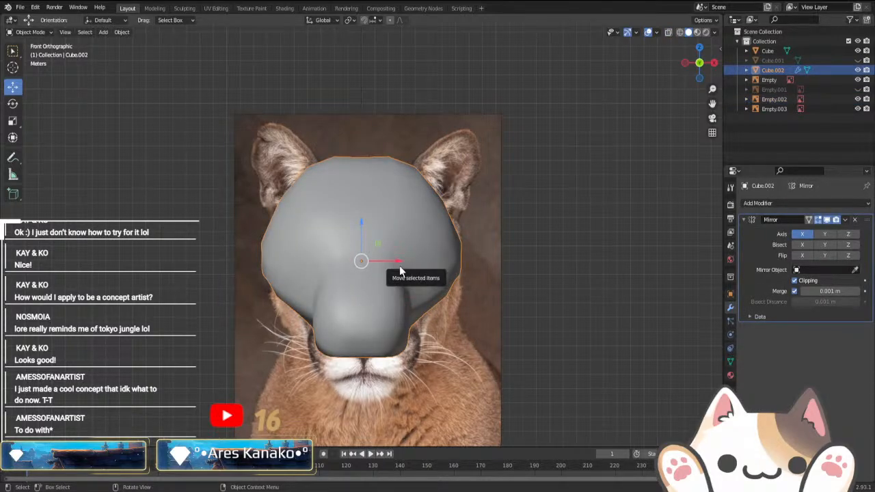
pyautogui.press('Tab')
pyautogui.press('KP_3')
pyautogui.press('Tab')
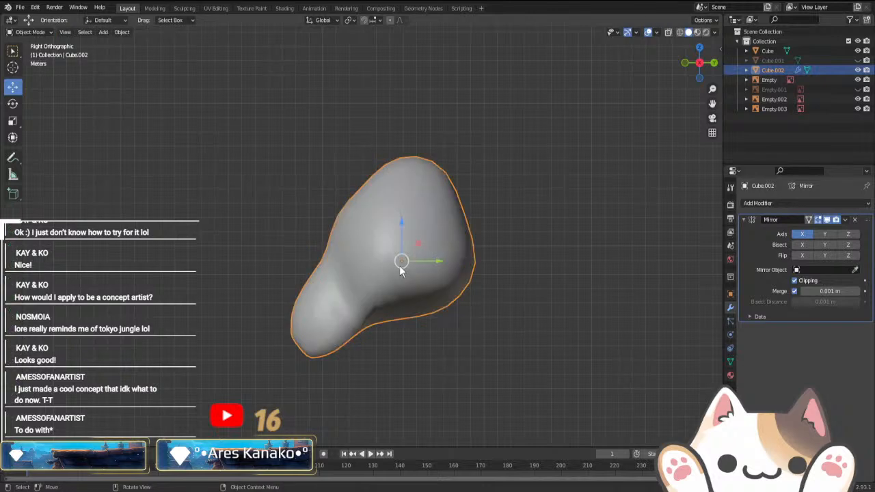
# - Unhide all objects, turn on X-ray and open Cube.002 for vertex editing over the side-view drawing
pyautogui.hotkey('alt', 'h')
pyautogui.hotkey('alt', 'z')
pyautogui.press('Tab')
pyautogui.click(400, 265)
pyautogui.scroll(8, 400, 266)
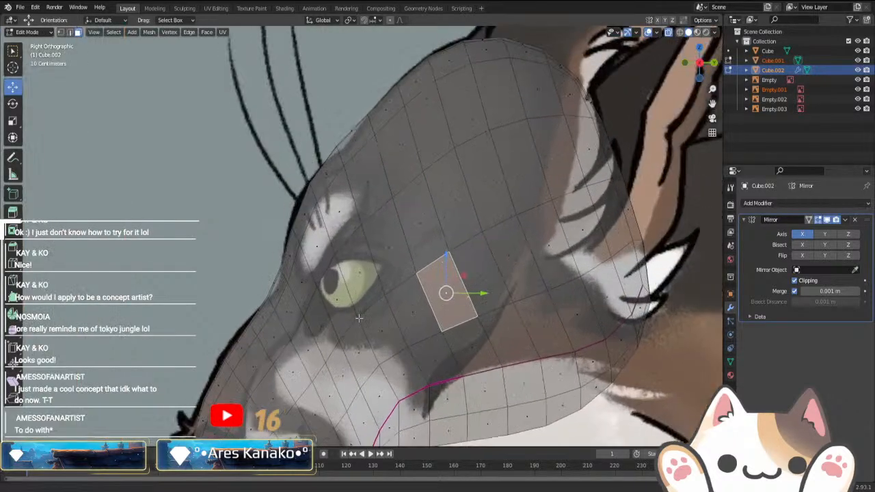
pyautogui.keyDown('shift'); pyautogui.moveTo(360, 319); pyautogui.dragTo(451, 222, button='middle'); pyautogui.keyUp('shift')
pyautogui.press('1')
pyautogui.press('b')
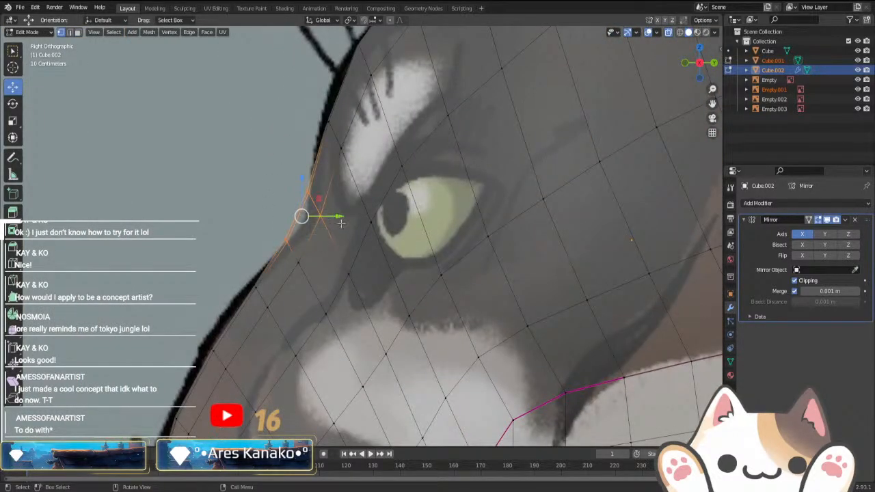
pyautogui.press('g')
pyautogui.click(347, 244)
pyautogui.rightClick(341, 248)
pyautogui.hotkey('ctrl', 'z')
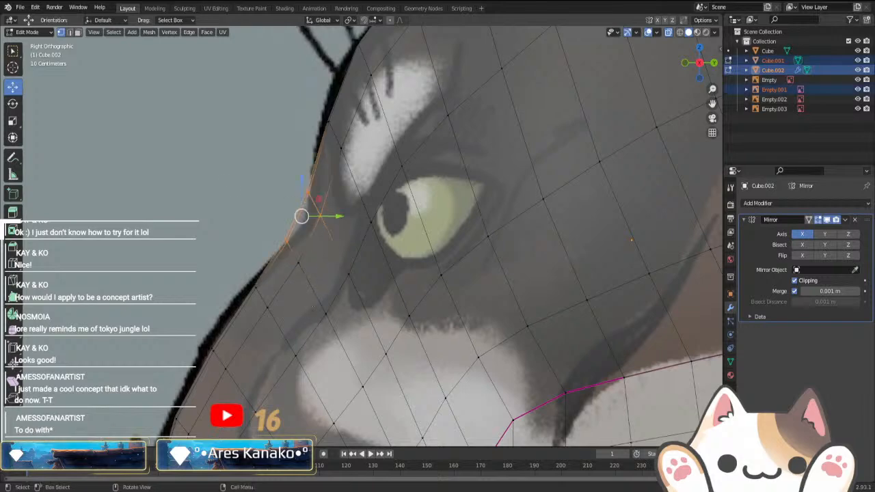
# - Move the nose-bridge vertices in front of the eye back and down onto the drawing's outline
pyautogui.moveTo(243, 172); pyautogui.dragTo(322, 272)
pyautogui.press('g')
pyautogui.click(393, 289)
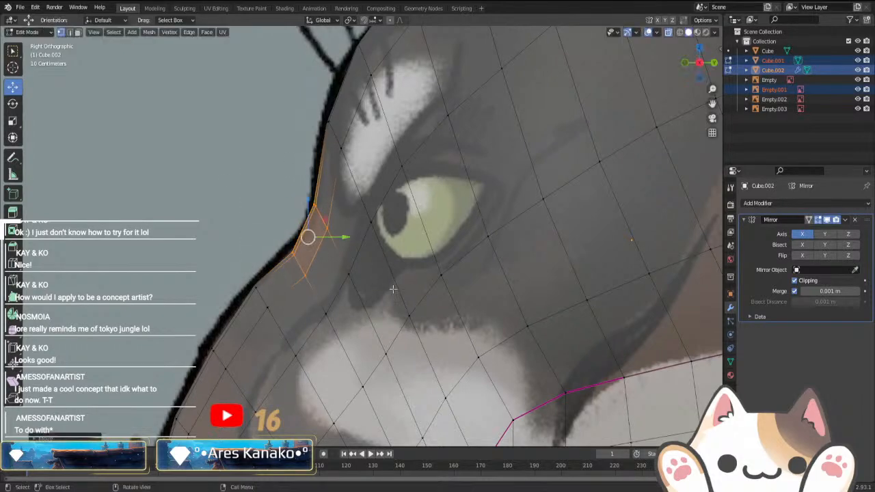
# - Move the upper nose-tip vertices onto the front outline of the nose in the side-view drawing
pyautogui.scroll(-4, 393, 289)
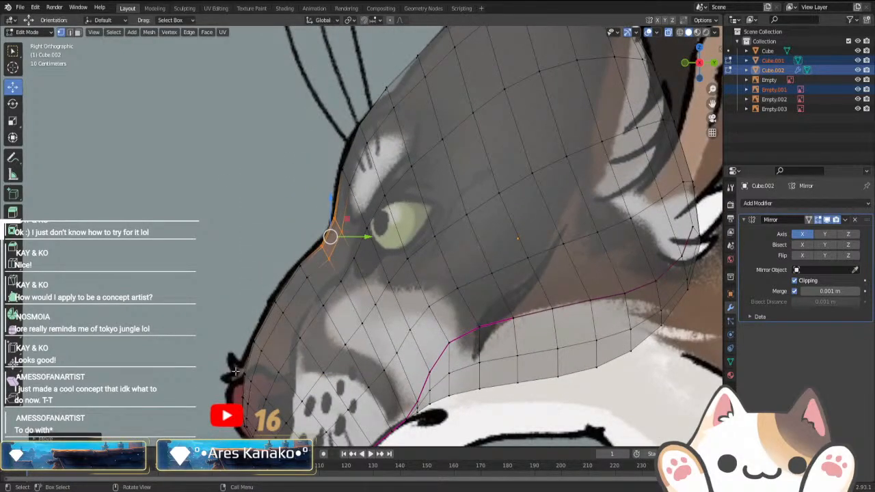
pyautogui.click(237, 372)
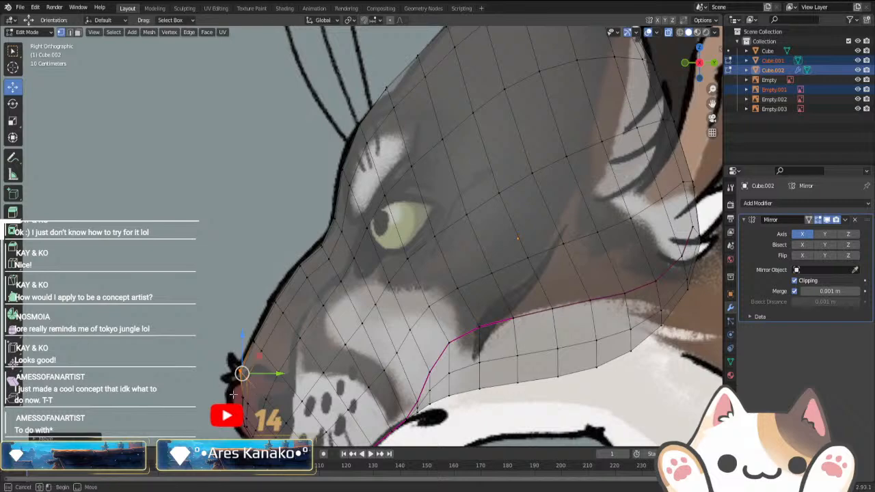
pyautogui.moveTo(234, 395); pyautogui.dragTo(253, 414)
pyautogui.scroll(-1, 251, 412)
pyautogui.keyDown('shift'); pyautogui.moveTo(268, 411); pyautogui.dragTo(356, 362, button='middle'); pyautogui.keyUp('shift')
pyautogui.scroll(5, 396, 169)
pyautogui.scroll(2, 382, 203)
pyautogui.keyDown('shift'); pyautogui.moveTo(382, 202); pyautogui.dragTo(369, 274, button='middle'); pyautogui.keyUp('shift')
pyautogui.moveTo(355, 180); pyautogui.dragTo(414, 234)
pyautogui.press('g')
pyautogui.click(379, 229)
# - Move the lower nose-tip vertices onto the curved underside of the nose in the side-view drawing
pyautogui.moveTo(359, 231); pyautogui.dragTo(408, 277)
pyautogui.press('g')
pyautogui.click(373, 270)
pyautogui.press('g')
pyautogui.click(395, 316)
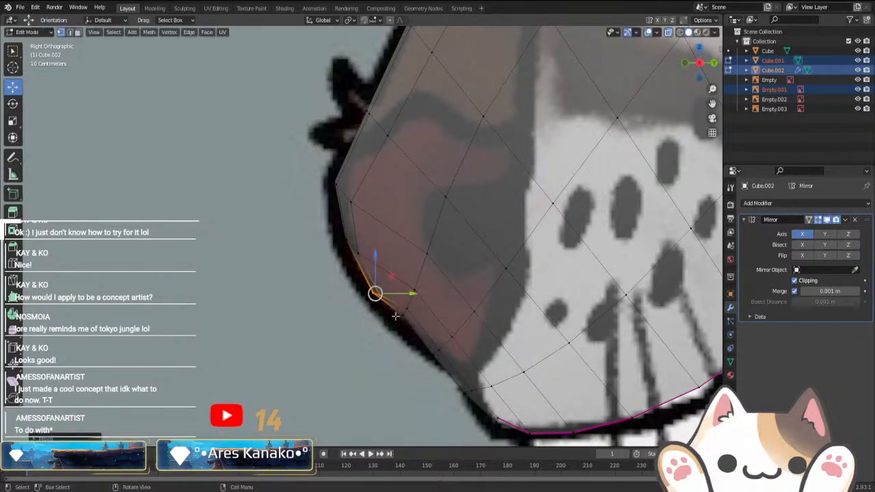
# - Move the forehead vertices above the brow onto the forehead outline of the side-view drawing
pyautogui.scroll(-5, 407, 316)
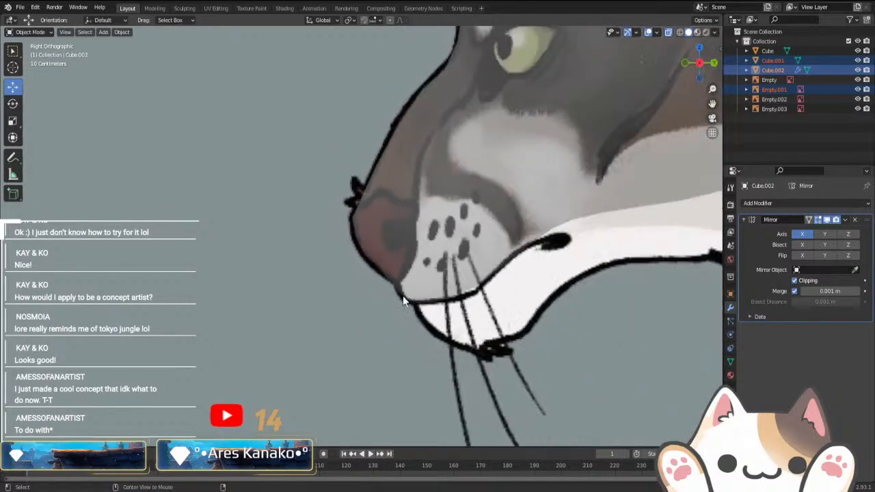
pyautogui.press('Tab')
pyautogui.scroll(4, 362, 400)
pyautogui.press('Tab')
pyautogui.hotkey('alt', 'z')
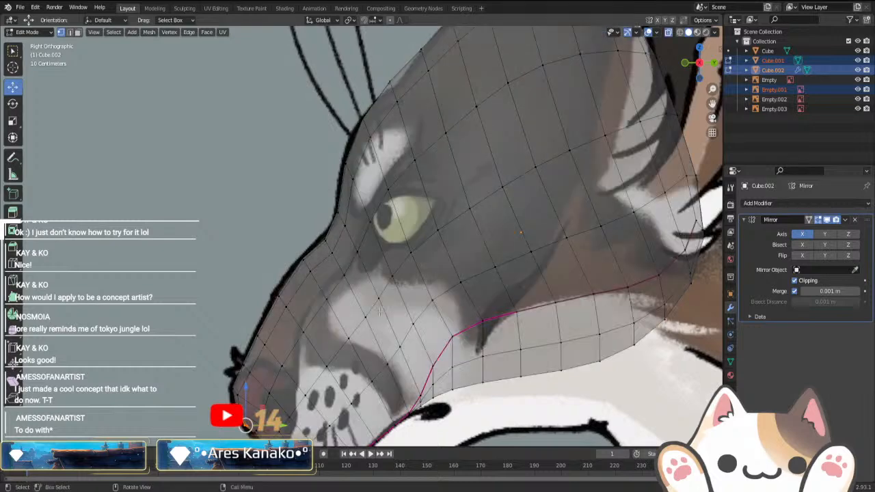
pyautogui.scroll(3, 363, 400)
pyautogui.keyDown('shift'); pyautogui.moveTo(366, 166); pyautogui.dragTo(351, 312, button='middle'); pyautogui.keyUp('shift')
pyautogui.moveTo(375, 179); pyautogui.dragTo(393, 228)
pyautogui.moveTo(410, 147); pyautogui.dragTo(441, 195)
pyautogui.press('g')
pyautogui.click(443, 191)
pyautogui.scroll(-4, 472, 285)
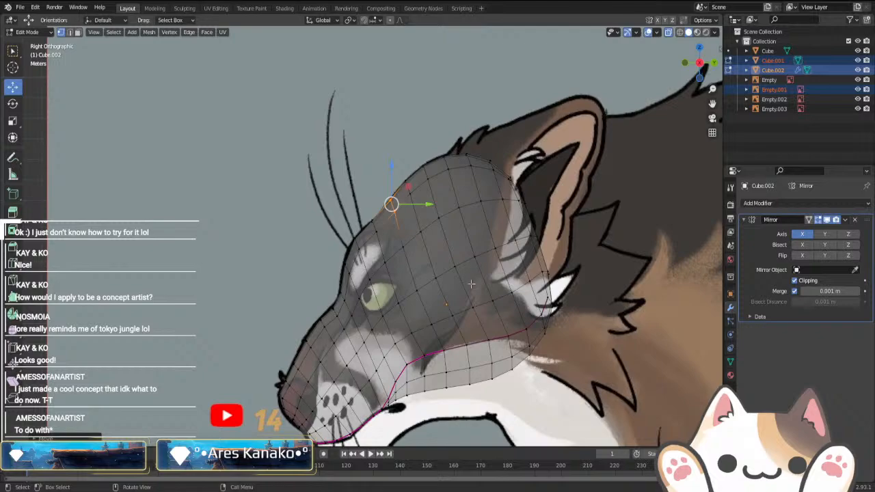
# - Examine the reshaped head from the front and the side outside of mesh editing
pyautogui.moveTo(510, 308); pyautogui.dragTo(385, 287, button='middle')
pyautogui.press('KP_1')
pyautogui.press('Tab')
pyautogui.scroll(-2, 479, 349)
pyautogui.click(388, 286)
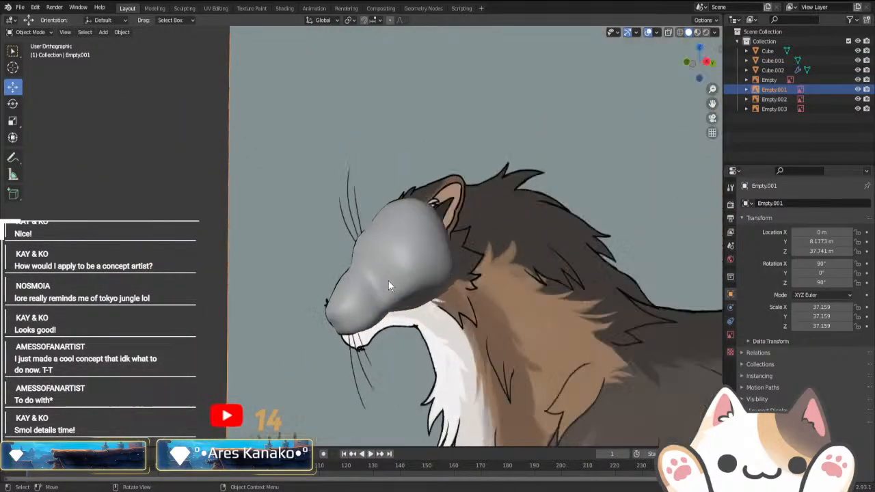
pyautogui.press('KP_3')
pyautogui.scroll(1, 378, 320)
# - Pull the edge loop running across the brow and cheek behind the muzzle of Cube.002 inward along X
pyautogui.click(377, 321)
pyautogui.press('Tab')
pyautogui.moveTo(377, 321); pyautogui.dragTo(429, 316, button='middle')
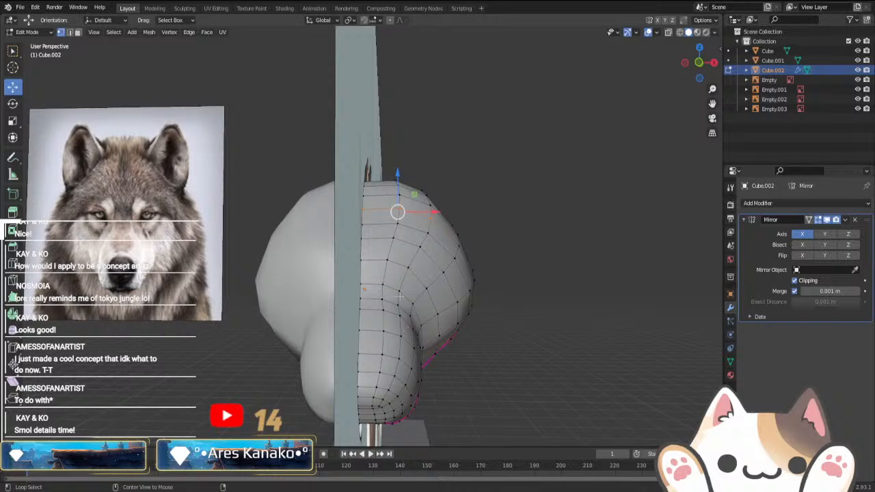
pyautogui.keyDown('alt'); pyautogui.click(414, 299); pyautogui.keyUp('alt')
pyautogui.keyDown('alt'); pyautogui.click(415, 271); pyautogui.keyUp('alt')
pyautogui.press('s')
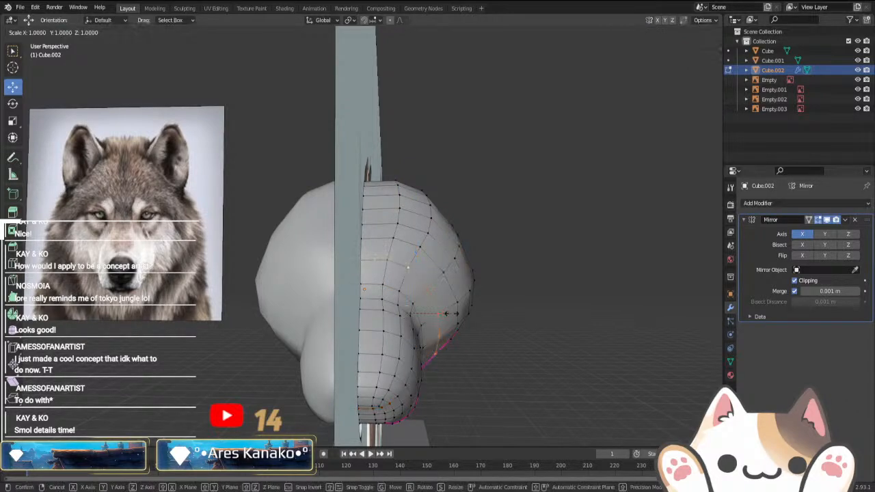
pyautogui.press('x')
pyautogui.click(430, 304)
pyautogui.moveTo(445, 312); pyautogui.dragTo(428, 311)
# - Move the neighbouring edge loop at the base of the muzzle inward along X
pyautogui.moveTo(482, 318); pyautogui.dragTo(399, 312, button='middle')
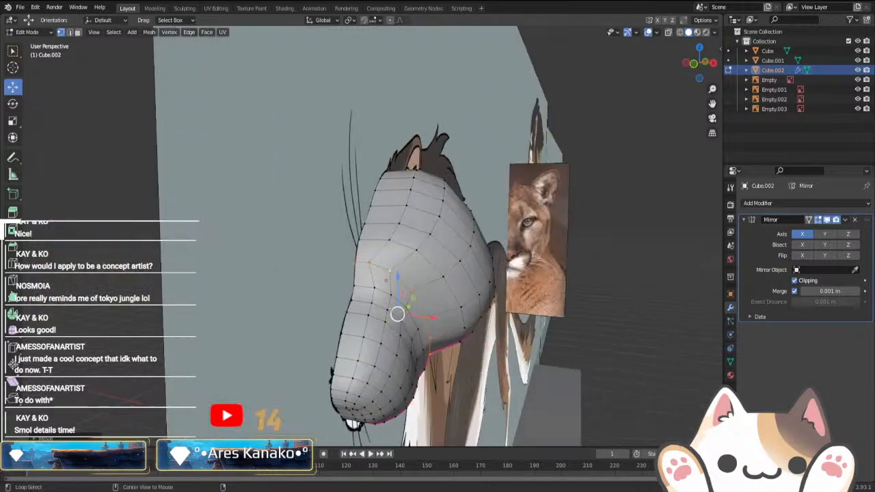
pyautogui.keyDown('alt'); pyautogui.click(399, 311); pyautogui.keyUp('alt')
pyautogui.moveTo(428, 333); pyautogui.dragTo(419, 335)
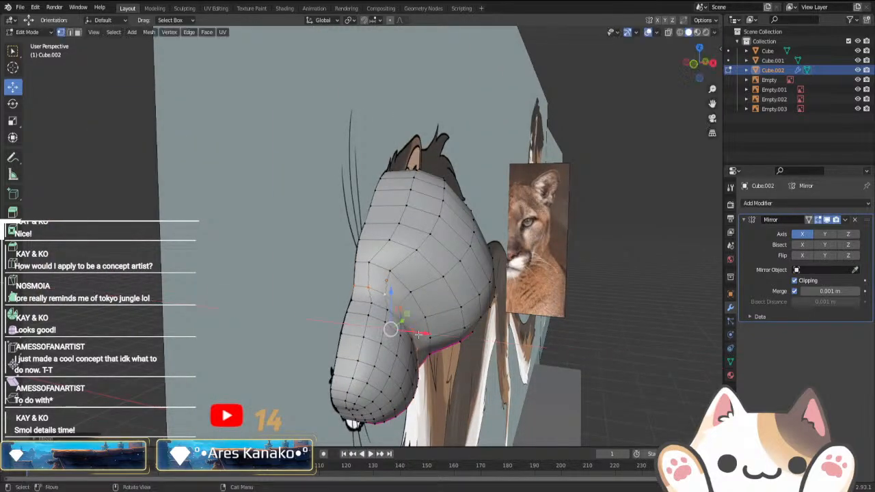
# - Dissolve two edge loops around the muzzle, one near its base and one midway along it
pyautogui.rightClick(395, 315)
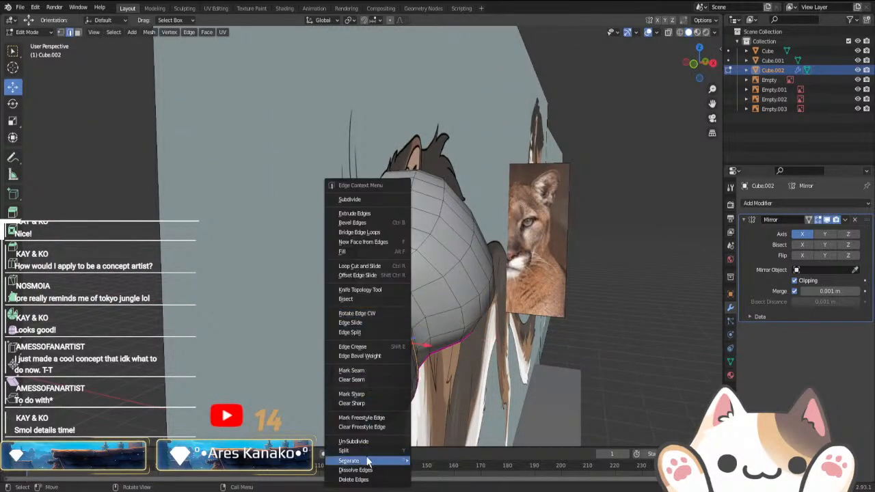
pyautogui.click(369, 473)
pyautogui.keyDown('alt'); pyautogui.click(389, 350); pyautogui.keyUp('alt')
pyautogui.rightClick(390, 350)
pyautogui.click(374, 351)
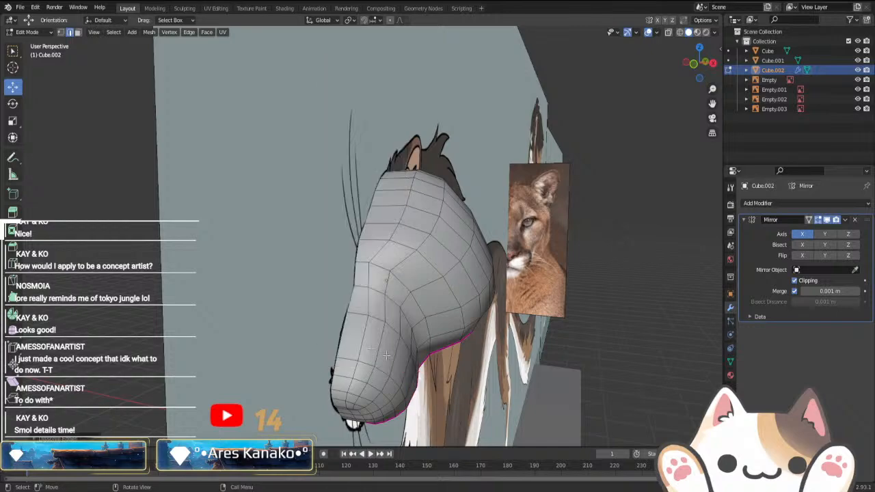
# - Hide the side-view drawing Empty.001 to examine the head's profile, and unhide it again
pyautogui.press('1')
pyautogui.moveTo(388, 356); pyautogui.dragTo(602, 347, button='middle')
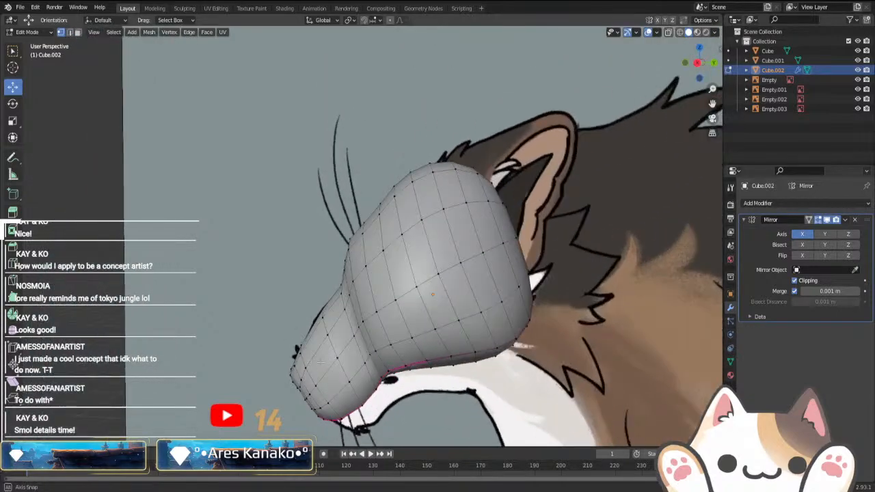
pyautogui.press('Tab')
pyautogui.click(540, 334)
pyautogui.press('h')
pyautogui.moveTo(540, 335); pyautogui.dragTo(370, 330, button='middle')
pyautogui.press('KP_3')
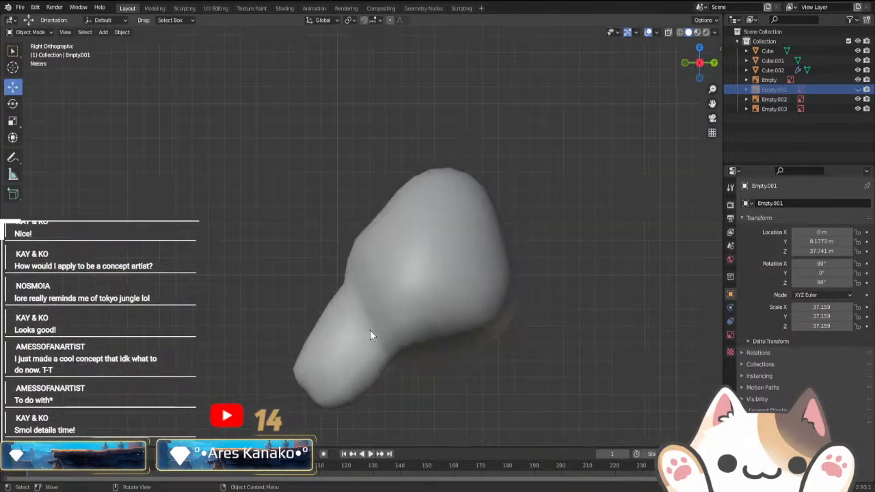
pyautogui.hotkey('alt', 'h')
# - With X-ray on, raise the crown vertices of Cube.002 beside the centre line to match the front cougar photo
pyautogui.click(467, 291)
pyautogui.moveTo(467, 291); pyautogui.dragTo(573, 252, button='middle')
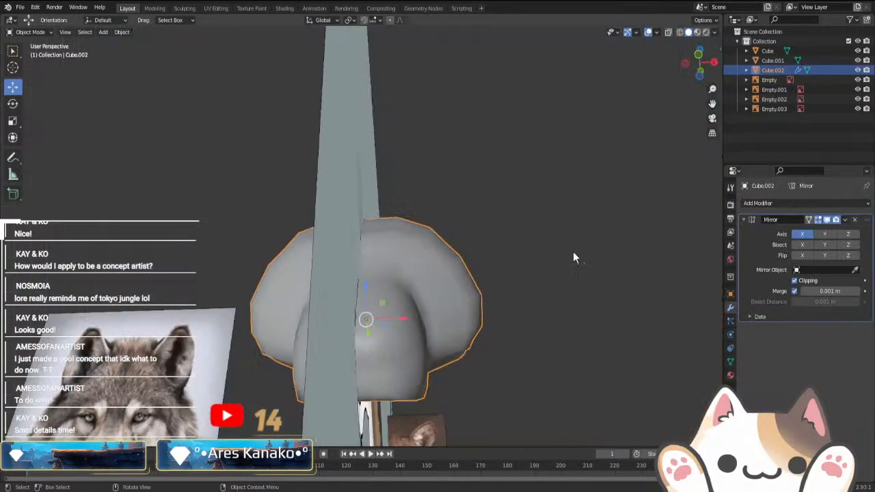
pyautogui.press('Tab')
pyautogui.hotkey('alt', 'z')
pyautogui.moveTo(485, 305); pyautogui.dragTo(482, 280, button='middle')
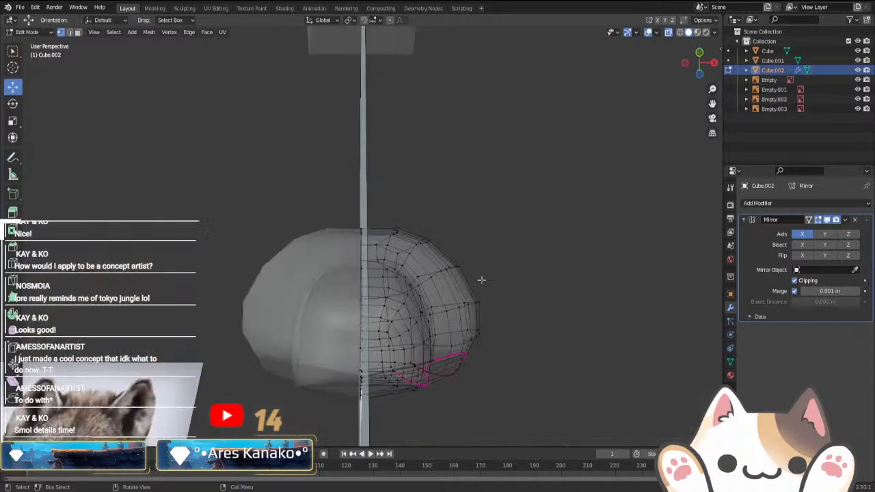
pyautogui.press('KP_1')
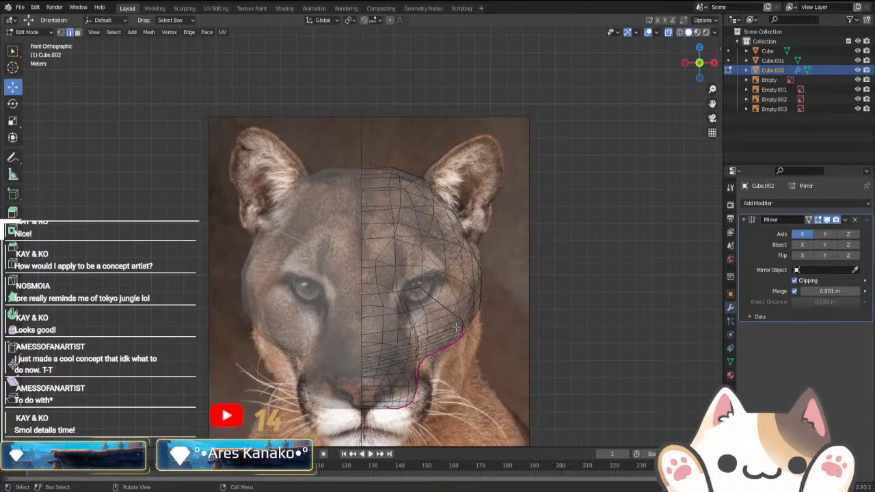
pyautogui.scroll(2, 471, 334)
pyautogui.keyDown('shift'); pyautogui.moveTo(414, 154); pyautogui.dragTo(394, 311, button='middle'); pyautogui.keyUp('shift')
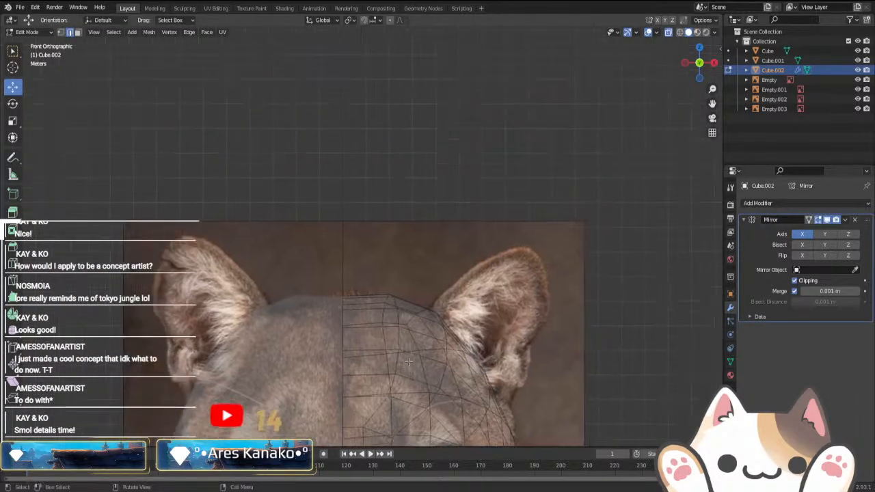
pyautogui.scroll(2, 403, 356)
pyautogui.press('1')
pyautogui.moveTo(316, 302); pyautogui.dragTo(351, 352)
pyautogui.press('g')
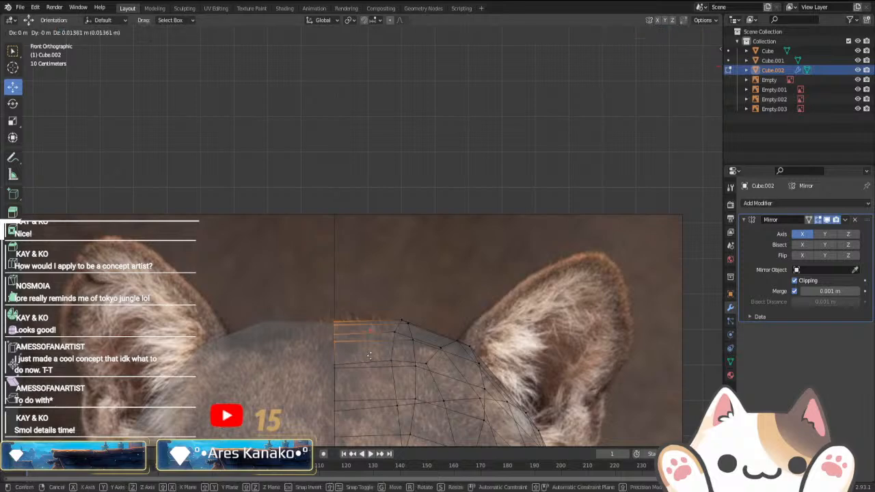
pyautogui.click(370, 352)
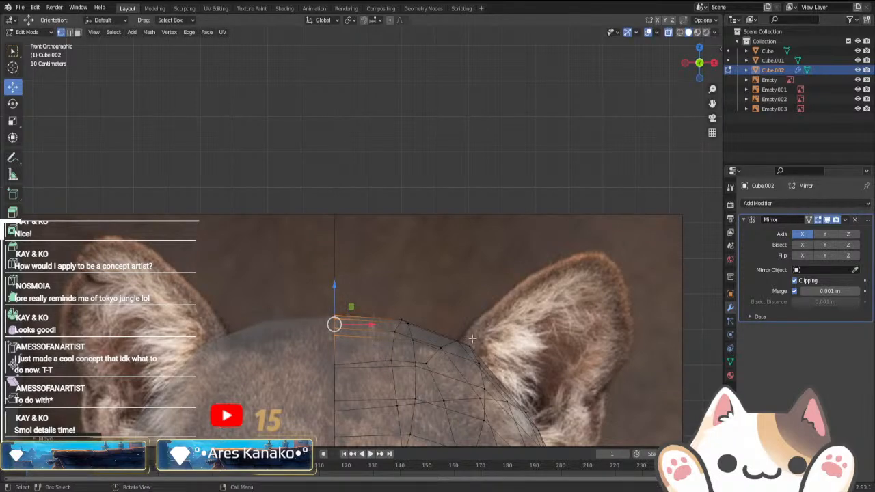
# - Move the outline vertices along the upper side of the head, near the ear base, to match the front cougar photo
pyautogui.keyDown('shift'); pyautogui.moveTo(487, 402); pyautogui.dragTo(463, 273, button='middle'); pyautogui.keyUp('shift')
pyautogui.scroll(1, 463, 274)
pyautogui.moveTo(420, 171); pyautogui.dragTo(506, 362)
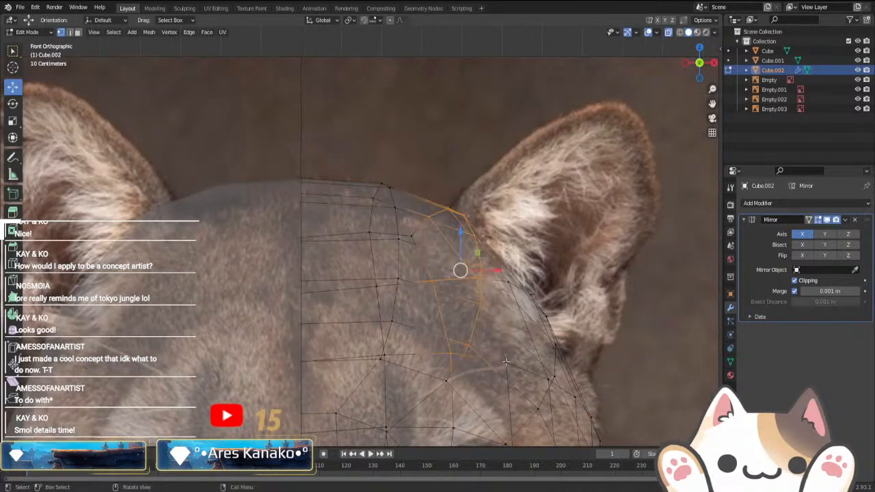
pyautogui.press('g')
pyautogui.rightClick(515, 343)
pyautogui.moveTo(448, 196); pyautogui.dragTo(576, 390)
pyautogui.press('g')
pyautogui.rightClick(482, 266)
pyautogui.press('g')
pyautogui.click(573, 385)
# - Move the temple and cheek outline vertices beside the eye inward to follow the face contour in the cougar photo
pyautogui.keyDown('shift'); pyautogui.moveTo(601, 376); pyautogui.dragTo(521, 180, button='middle'); pyautogui.keyUp('shift')
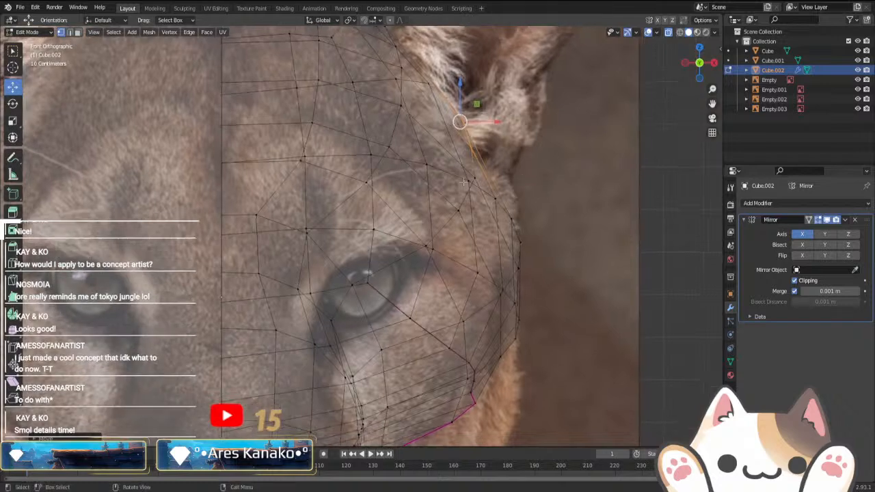
pyautogui.moveTo(479, 179); pyautogui.dragTo(557, 347)
pyautogui.press('g')
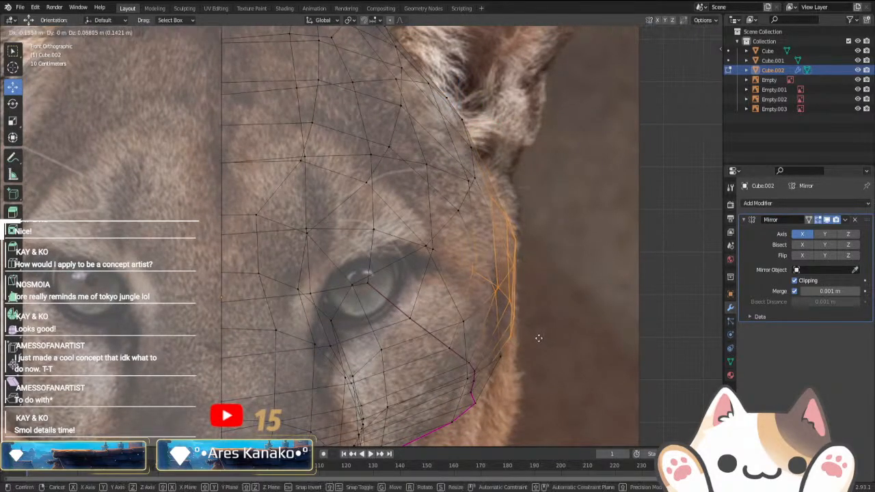
pyautogui.click(535, 340)
pyautogui.moveTo(448, 299); pyautogui.dragTo(516, 445)
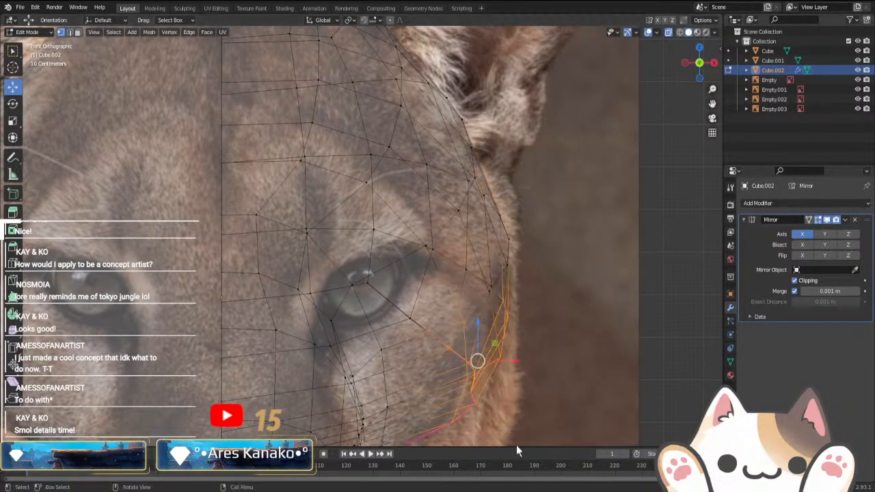
pyautogui.press('g')
pyautogui.click(508, 439)
# - Slide the vertex where the open cheek border meets the muzzle along its edge, toward the muzzle
pyautogui.scroll(-1, 479, 403)
pyautogui.keyDown('shift'); pyautogui.moveTo(471, 393); pyautogui.dragTo(453, 259, button='middle'); pyautogui.keyUp('shift')
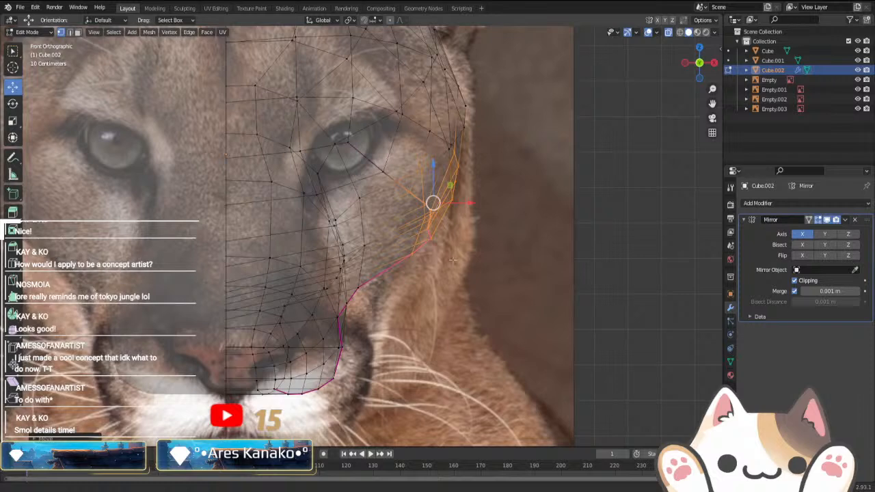
pyautogui.click(368, 292)
pyautogui.press('g')
pyautogui.press('g')
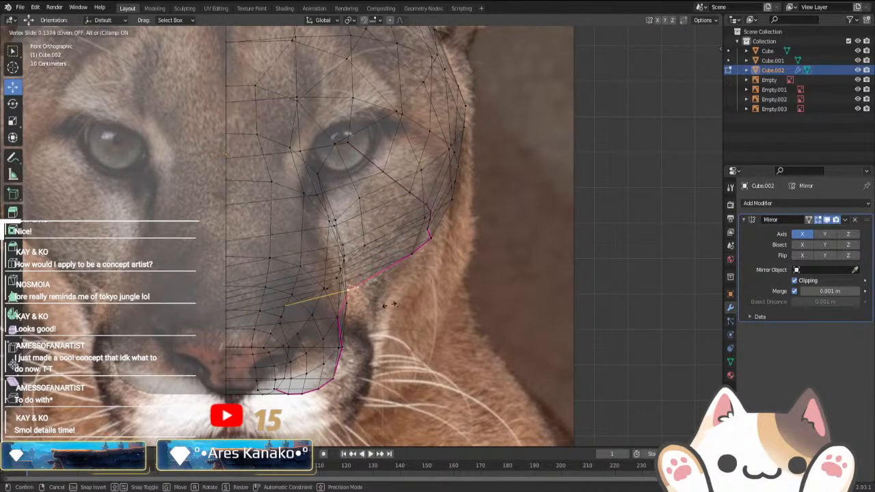
pyautogui.click(369, 298)
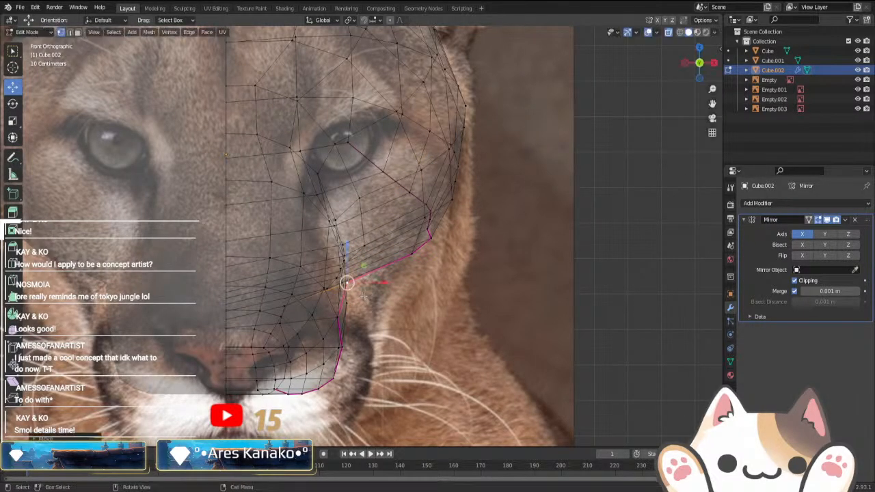
# - Turn off X-ray, hide the side-view drawing Empty.001, and resume editing Cube.002 from the front
pyautogui.scroll(-1, 417, 300)
pyautogui.hotkey('alt', 'z')
pyautogui.moveTo(520, 304); pyautogui.dragTo(396, 287, button='middle')
pyautogui.press('Tab')
pyautogui.click(417, 326)
pyautogui.scroll(-3, 417, 326)
pyautogui.press('h')
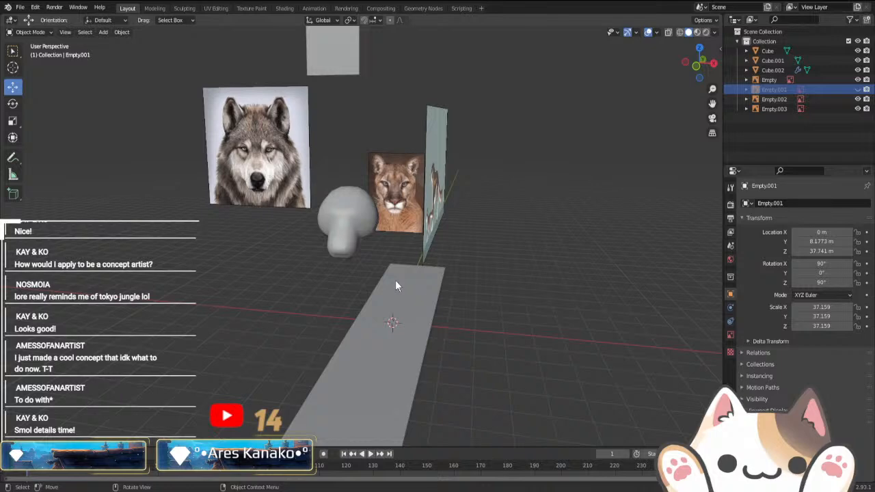
pyautogui.press('KP_1')
pyautogui.scroll(7, 395, 280)
pyautogui.click(290, 289)
pyautogui.press('Tab')
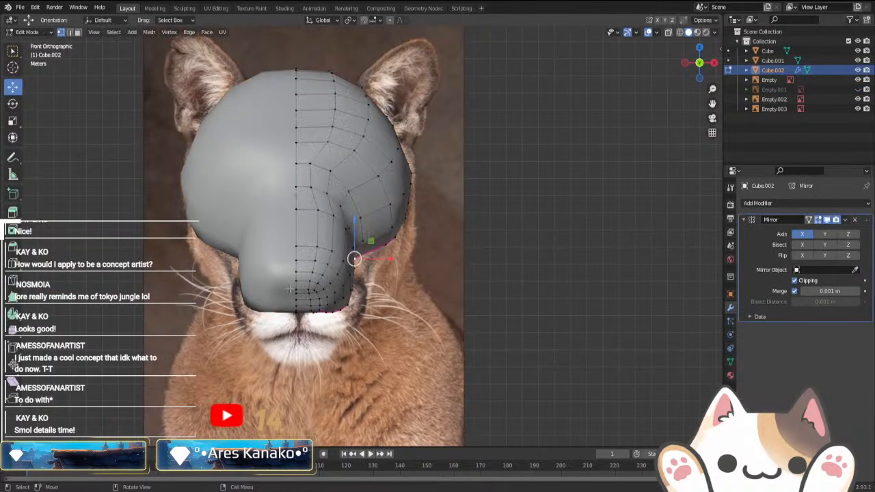
# - Examine the muzzle and head shape against the front cougar photo with X-ray on, and the solid form from an angle
pyautogui.scroll(4, 290, 288)
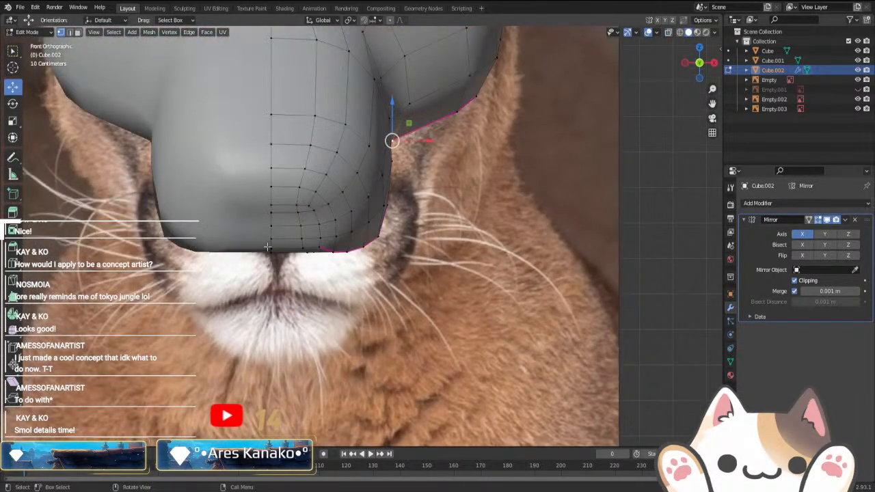
pyautogui.hotkey('alt', 'z')
pyautogui.press('z')
pyautogui.press('Escape')
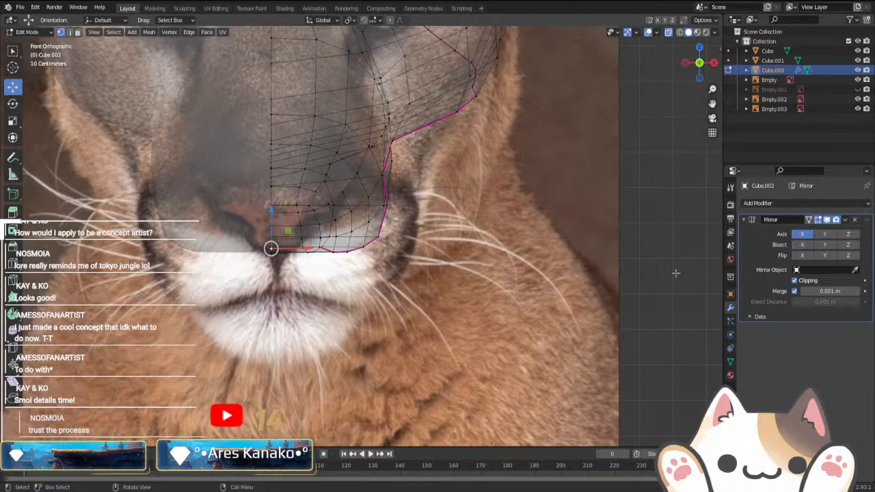
pyautogui.scroll(-5, 403, 183)
pyautogui.scroll(2, 403, 184)
pyautogui.keyDown('shift'); pyautogui.moveTo(402, 184); pyautogui.dragTo(422, 350, button='middle'); pyautogui.keyUp('shift')
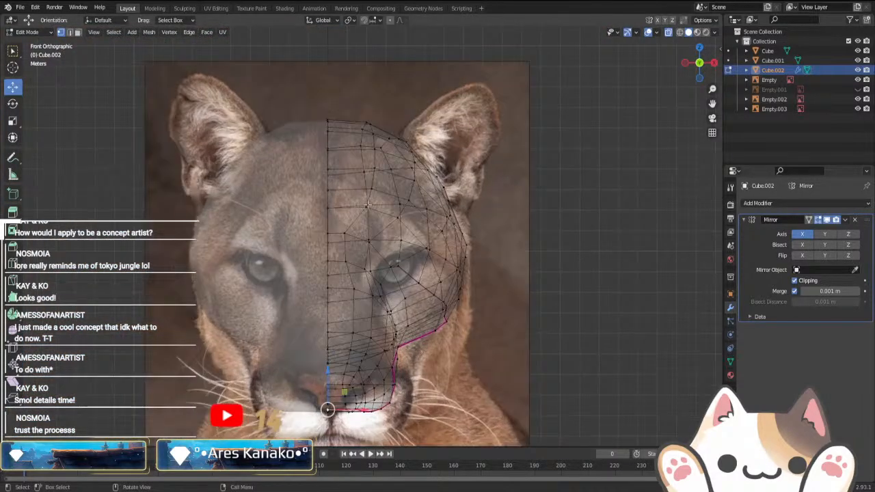
pyautogui.hotkey('alt', 'z')
pyautogui.press('Tab')
pyautogui.press('Tab')
pyautogui.moveTo(453, 262); pyautogui.dragTo(404, 253, button='middle')
pyautogui.press('Tab')
pyautogui.press('KP_3')
pyautogui.press('Tab')
# - In face selection, select the face loops running over the brow and down the front side of the cranium
pyautogui.press('3')
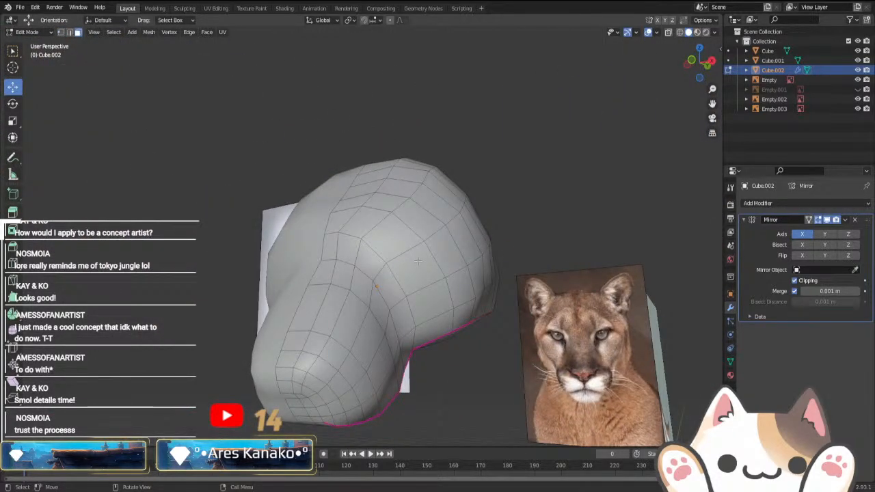
pyautogui.keyDown('alt'); pyautogui.click(427, 263); pyautogui.keyUp('alt')
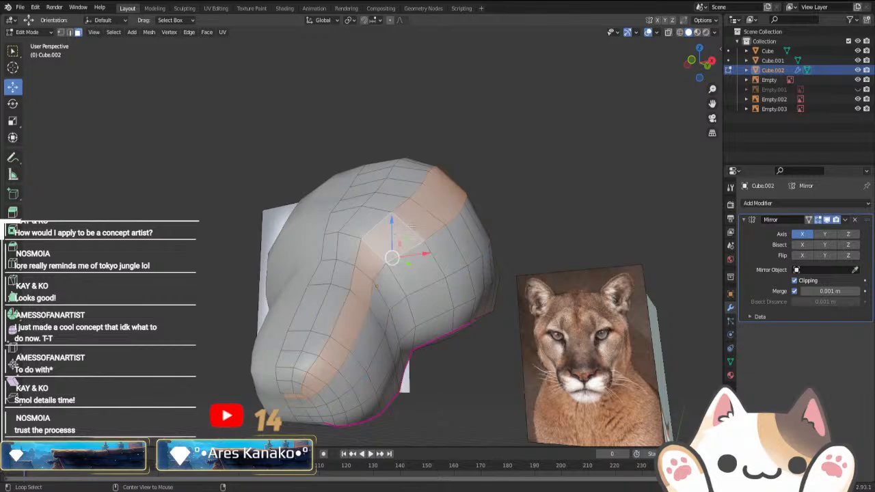
pyautogui.keyDown('alt'); pyautogui.click(359, 219); pyautogui.keyUp('alt')
pyautogui.keyDown('alt'); pyautogui.click(372, 197); pyautogui.keyUp('alt')
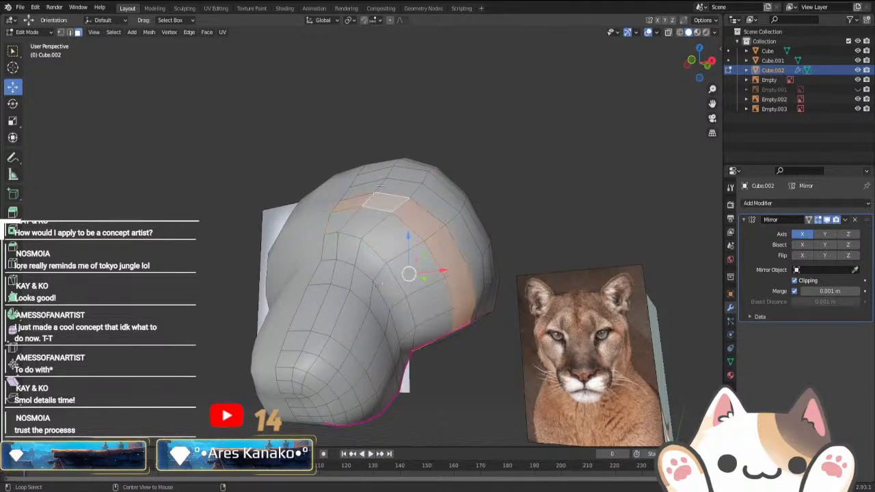
pyautogui.keyDown('alt'); pyautogui.keyDown('shift'); pyautogui.click(378, 188); pyautogui.keyUp('shift'); pyautogui.keyUp('alt')
pyautogui.keyDown('alt'); pyautogui.keyDown('shift'); pyautogui.click(361, 225); pyautogui.keyUp('shift'); pyautogui.keyUp('alt')
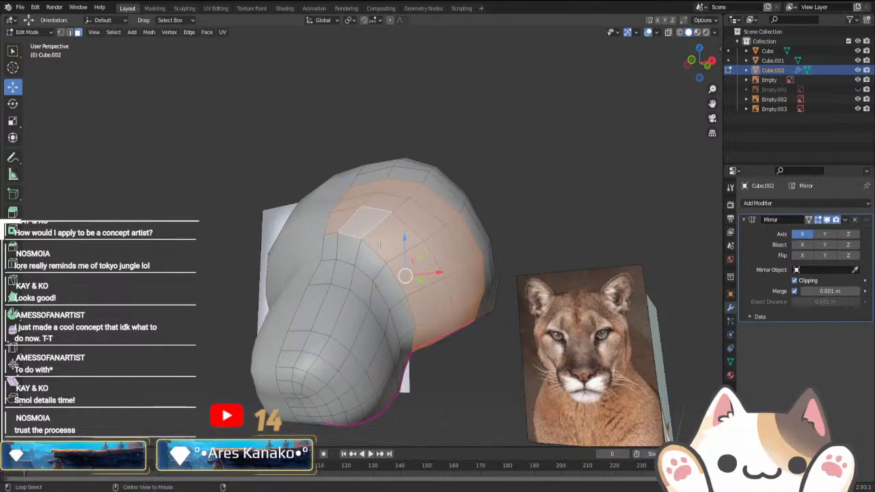
# - Extend the face selection with the loops across the side and farther back on the cranium
pyautogui.moveTo(519, 226); pyautogui.dragTo(404, 229, button='middle')
pyautogui.keyDown('alt'); pyautogui.keyDown('shift'); pyautogui.click(418, 229); pyautogui.keyUp('shift'); pyautogui.keyUp('alt')
pyautogui.keyDown('alt'); pyautogui.keyDown('shift'); pyautogui.click(424, 218); pyautogui.keyUp('shift'); pyautogui.keyUp('alt')
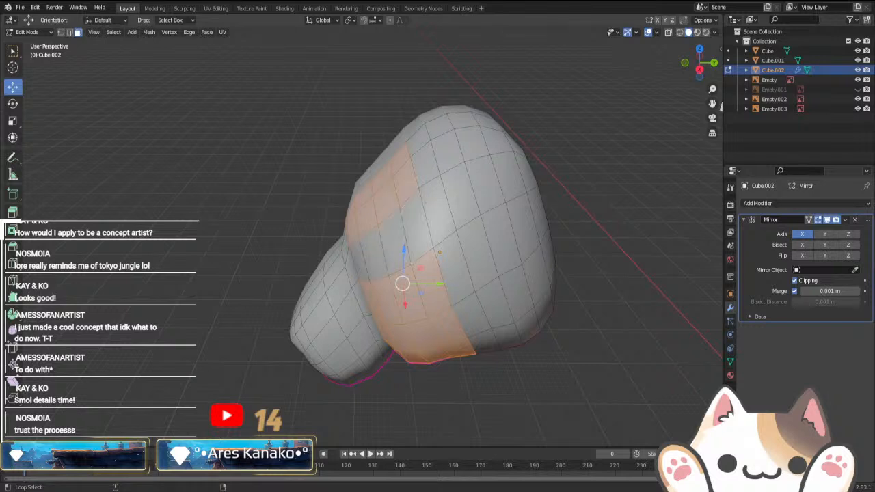
pyautogui.keyDown('alt'); pyautogui.keyDown('shift'); pyautogui.click(455, 202); pyautogui.keyUp('shift'); pyautogui.keyUp('alt')
pyautogui.hotkey('ctrl', 'z')
pyautogui.hotkey('ctrl', 'z')
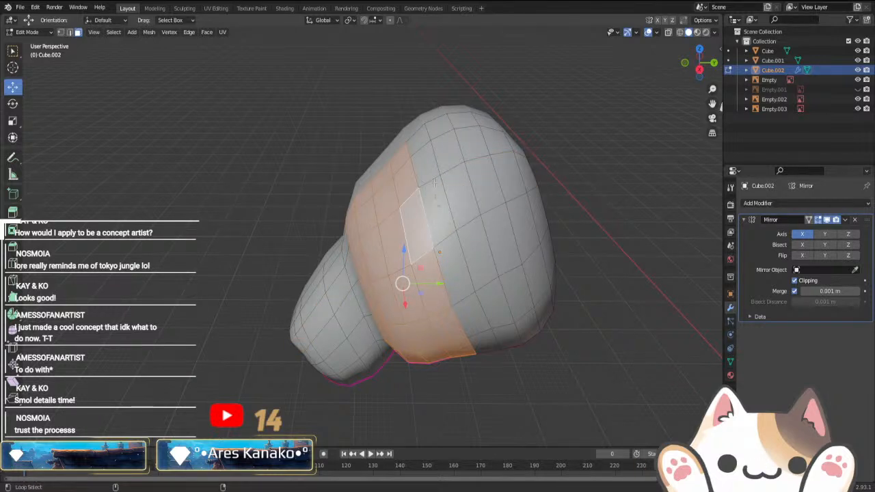
pyautogui.keyDown('alt'); pyautogui.keyDown('shift'); pyautogui.click(436, 180); pyautogui.keyUp('shift'); pyautogui.keyUp('alt')
pyautogui.keyDown('alt'); pyautogui.keyDown('shift'); pyautogui.click(472, 168); pyautogui.keyUp('shift'); pyautogui.keyUp('alt')
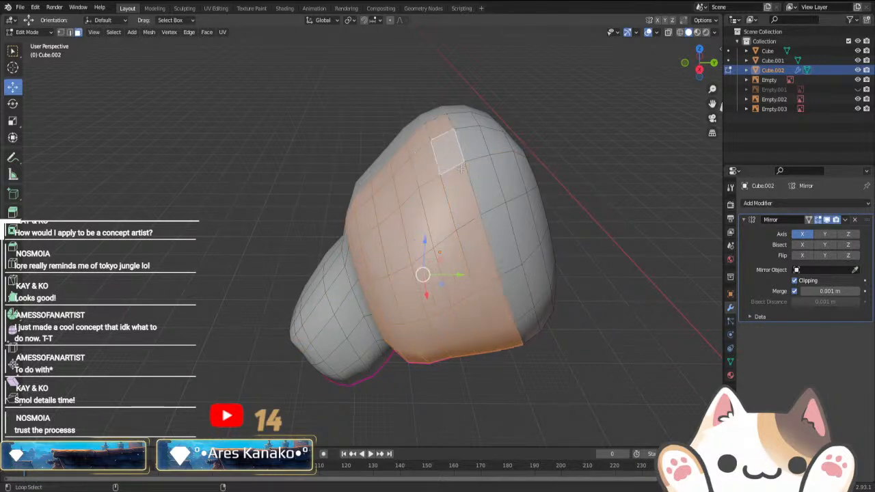
pyautogui.keyDown('alt'); pyautogui.keyDown('shift'); pyautogui.click(492, 164); pyautogui.keyUp('shift'); pyautogui.keyUp('alt')
pyautogui.hotkey('ctrl', 'z')
pyautogui.keyDown('alt'); pyautogui.keyDown('shift'); pyautogui.click(489, 159); pyautogui.keyUp('shift'); pyautogui.keyUp('alt')
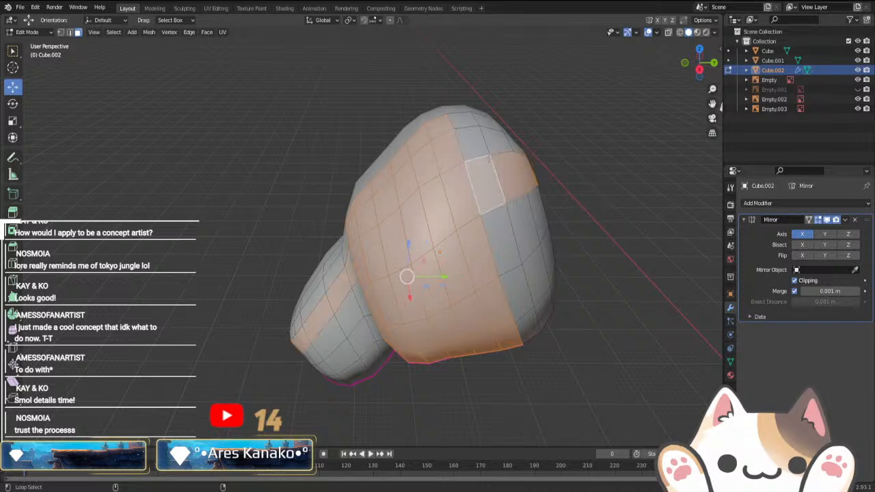
pyautogui.hotkey('ctrl', 'z')
pyautogui.keyDown('alt'); pyautogui.keyDown('shift'); pyautogui.click(490, 160); pyautogui.keyUp('shift'); pyautogui.keyUp('alt')
pyautogui.hotkey('ctrl', 'z')
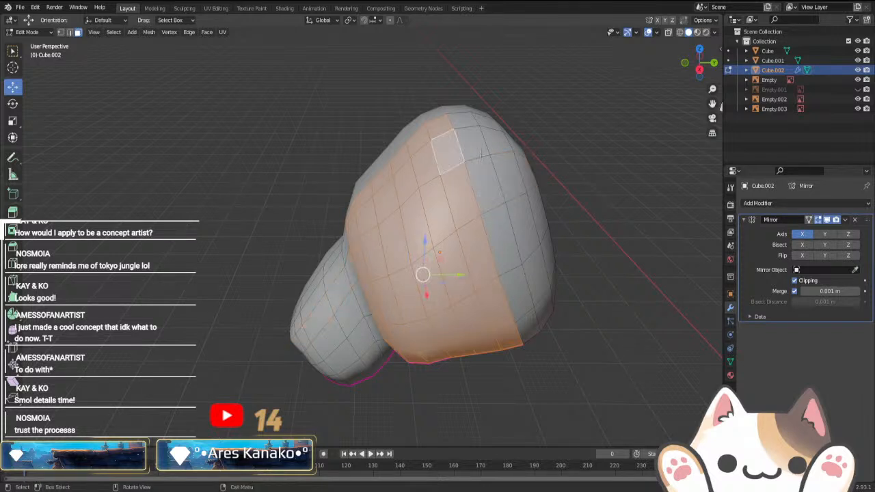
pyautogui.keyDown('alt'); pyautogui.keyDown('shift'); pyautogui.click(480, 138); pyautogui.keyUp('shift'); pyautogui.keyUp('alt')
pyautogui.hotkey('ctrl', 'z')
pyautogui.keyDown('alt'); pyautogui.keyDown('shift'); pyautogui.click(478, 130); pyautogui.keyUp('shift'); pyautogui.keyUp('alt')
pyautogui.hotkey('ctrl', 'z')
pyautogui.keyDown('alt'); pyautogui.keyDown('shift'); pyautogui.click(489, 181); pyautogui.keyUp('shift'); pyautogui.keyUp('alt')
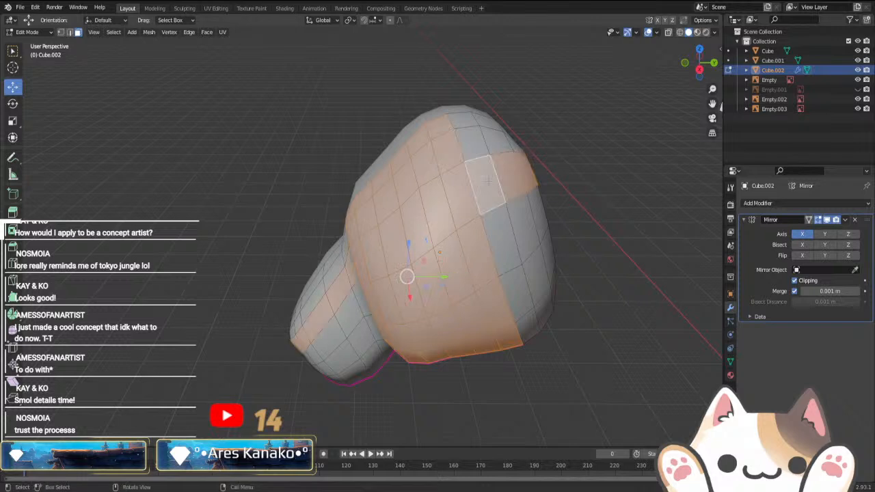
pyautogui.hotkey('ctrl', 'z')
# - Add the individual faces of the two rows toward the back of the cranium to the selection
pyautogui.keyDown('shift'); pyautogui.click(459, 122); pyautogui.keyUp('shift')
pyautogui.keyDown('shift'); pyautogui.click(476, 146); pyautogui.keyUp('shift')
pyautogui.keyDown('shift'); pyautogui.click(491, 183); pyautogui.keyUp('shift')
pyautogui.keyDown('shift'); pyautogui.click(508, 236); pyautogui.keyUp('shift')
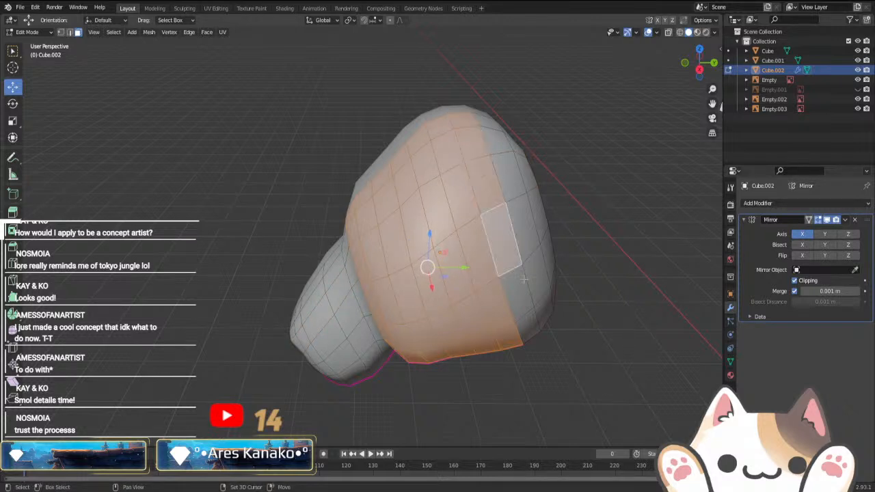
pyautogui.keyDown('shift'); pyautogui.click(526, 298); pyautogui.keyUp('shift')
pyautogui.keyDown('shift'); pyautogui.click(532, 316); pyautogui.keyUp('shift')
pyautogui.keyDown('shift'); pyautogui.click(517, 294); pyautogui.keyUp('shift')
pyautogui.keyDown('shift'); pyautogui.click(524, 229); pyautogui.keyUp('shift')
pyautogui.keyDown('shift'); pyautogui.click(544, 303); pyautogui.keyUp('shift')
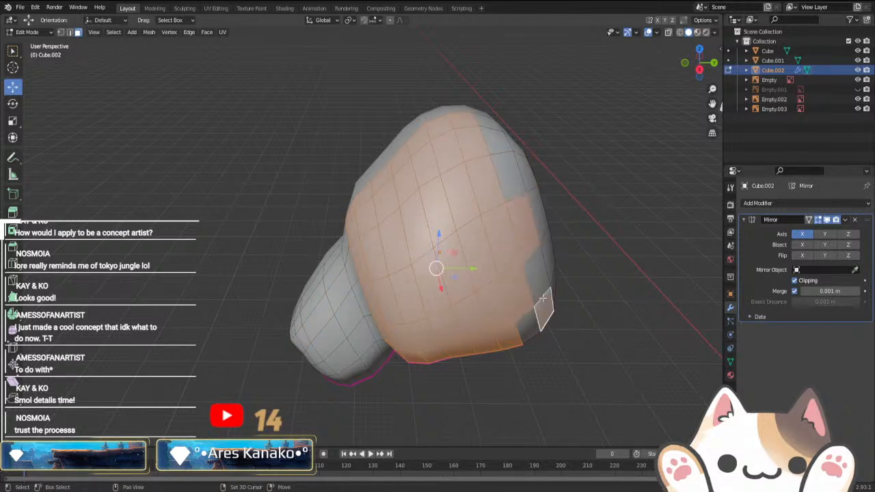
pyautogui.keyDown('shift'); pyautogui.click(535, 278); pyautogui.keyUp('shift')
pyautogui.keyDown('shift'); pyautogui.click(534, 325); pyautogui.keyUp('shift')
pyautogui.keyDown('shift'); pyautogui.click(514, 178); pyautogui.keyUp('shift')
pyautogui.keyDown('shift'); pyautogui.click(493, 142); pyautogui.keyUp('shift')
pyautogui.keyDown('shift'); pyautogui.click(487, 124); pyautogui.keyUp('shift')
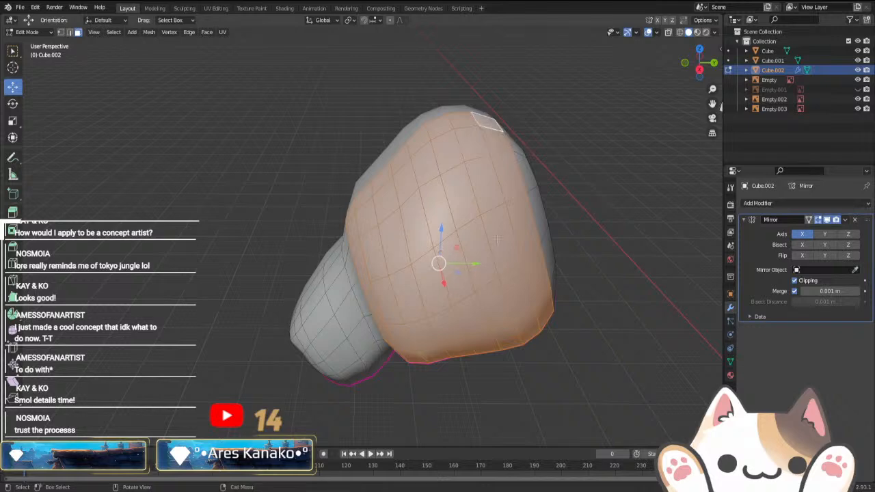
# - Scale the selected cranium faces along X to make the head narrower
pyautogui.moveTo(482, 205); pyautogui.dragTo(603, 270, button='middle')
pyautogui.press('s')
pyautogui.press('x')
pyautogui.rightClick(573, 268)
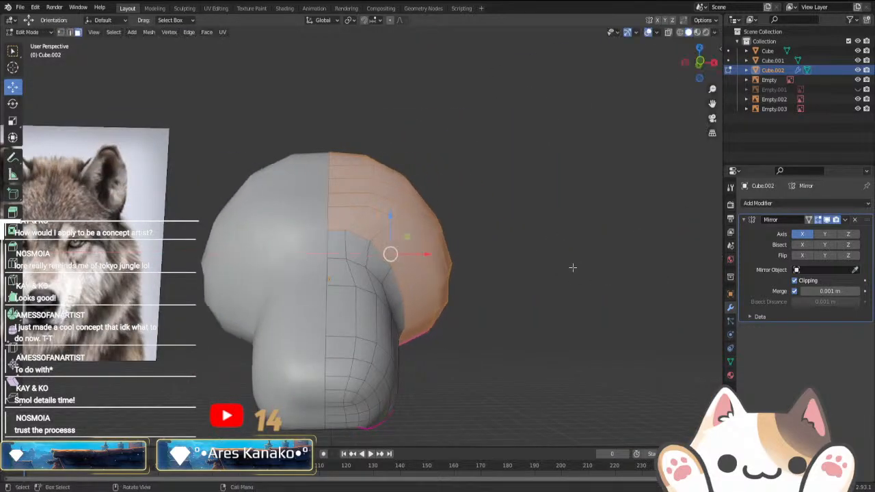
pyautogui.press('s')
pyautogui.press('x')
pyautogui.rightClick(498, 275)
pyautogui.press('s')
pyautogui.press('x')
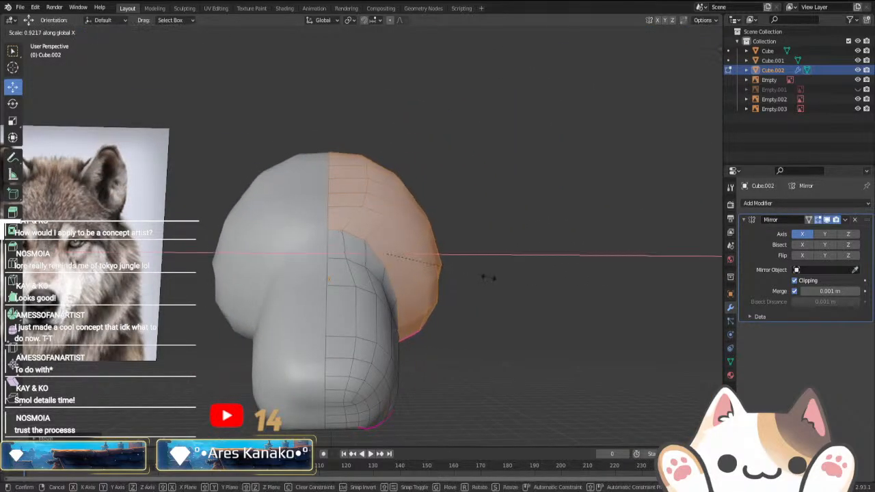
pyautogui.click(479, 277)
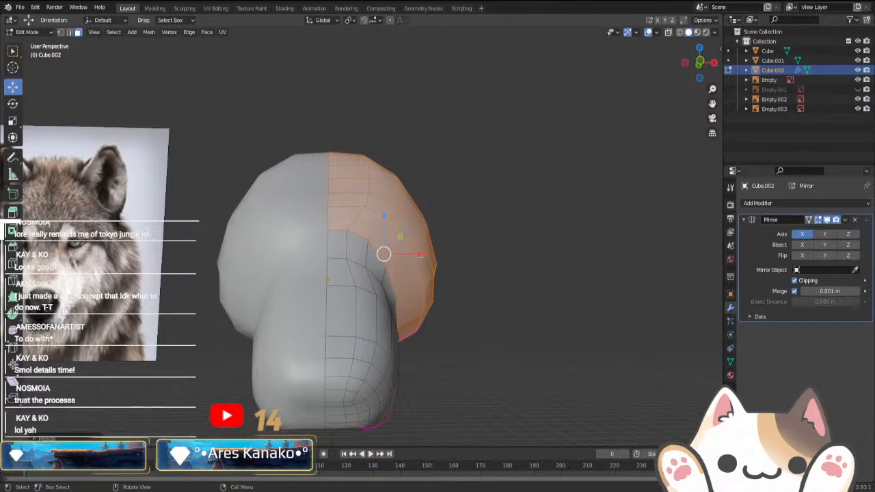
# - Move the selected cranium faces along X and check the head against the cougar photo from the front
pyautogui.press('g')
pyautogui.press('x')
pyautogui.click(476, 314)
pyautogui.press('Tab')
pyautogui.click(503, 363)
pyautogui.moveTo(503, 363); pyautogui.dragTo(489, 352, button='middle')
pyautogui.press('KP_1')
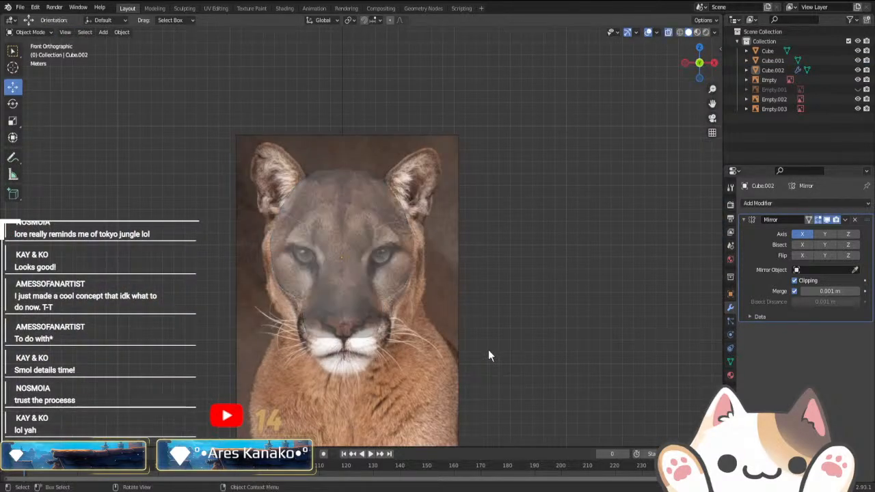
# - In vertex selection, move the two vertices at the top of the muzzle bridge, between the brows, toward the centre line
pyautogui.scroll(2, 489, 356)
pyautogui.press('Tab')
pyautogui.scroll(4, 348, 281)
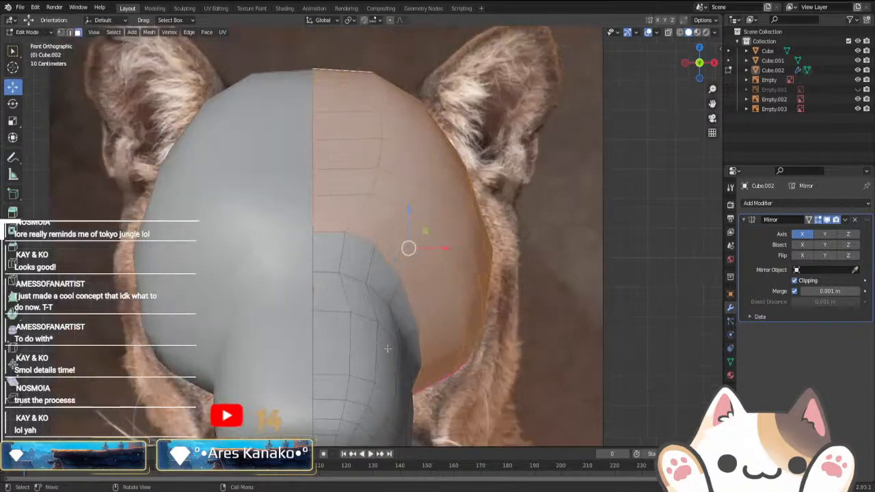
pyautogui.click(371, 292)
pyautogui.press('1')
pyautogui.click(367, 292)
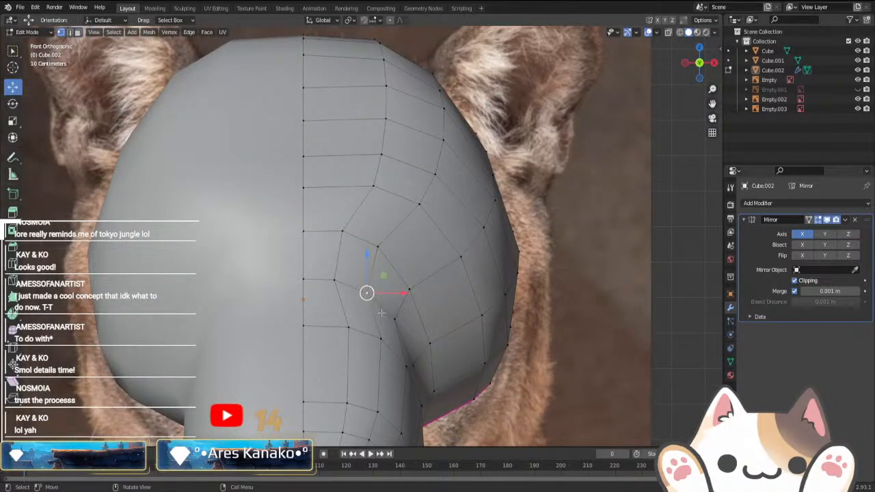
pyautogui.press('g')
pyautogui.click(371, 309)
pyautogui.press('g')
pyautogui.click(340, 296)
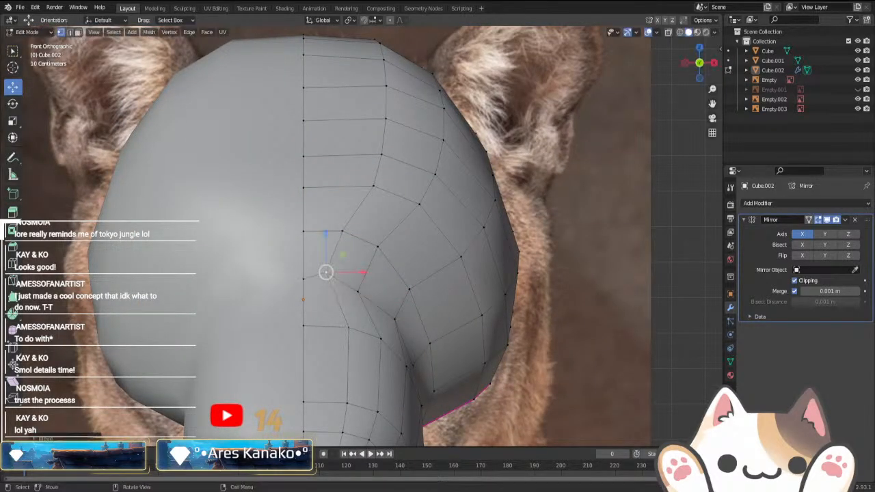
# - Reposition the two vertices beside the centre line in the next row down on the muzzle bridge
pyautogui.press('g')
pyautogui.click(348, 334)
pyautogui.click(380, 338)
pyautogui.press('g')
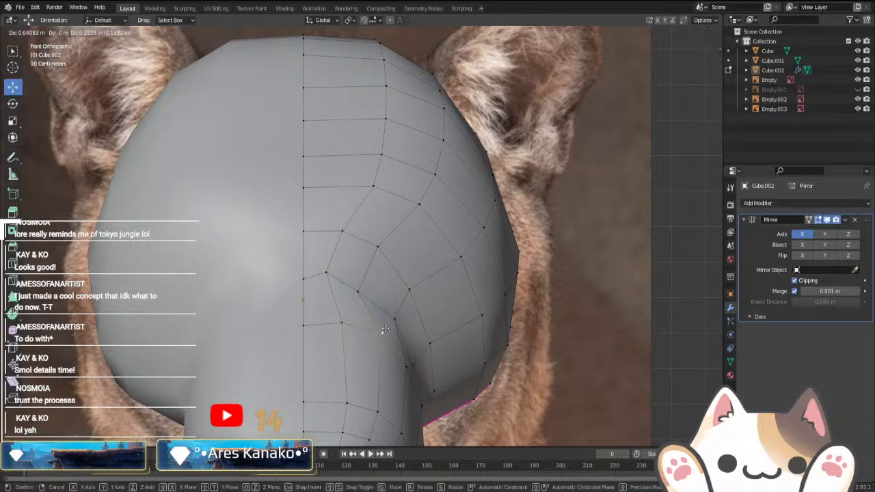
pyautogui.click(385, 341)
# - Move two vertices on the side of the mid-muzzle upward to even out the edge flow
pyautogui.scroll(-2, 385, 341)
pyautogui.click(374, 356)
pyautogui.press('g')
pyautogui.click(380, 344)
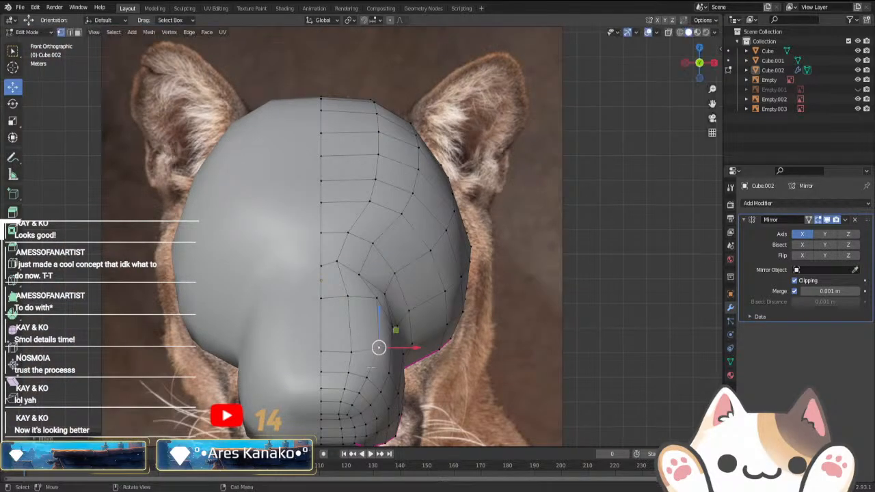
pyautogui.click(366, 376)
pyautogui.press('g')
pyautogui.click(364, 371)
# - Reposition the centre-line vertices along the muzzle bridge, pulling the lower one forward to refine the nose profile
pyautogui.moveTo(364, 371); pyautogui.dragTo(276, 359, button='middle')
pyautogui.press('Tab')
pyautogui.moveTo(185, 280); pyautogui.dragTo(359, 340, button='middle')
pyautogui.press('Tab')
pyautogui.click(335, 353)
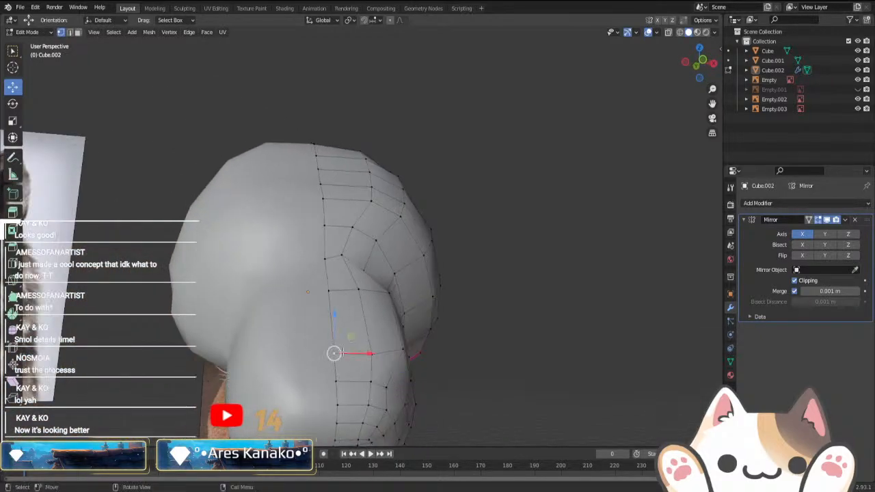
pyautogui.moveTo(326, 290); pyautogui.dragTo(425, 353, button='middle')
pyautogui.moveTo(408, 283); pyautogui.dragTo(418, 269)
pyautogui.moveTo(443, 338); pyautogui.dragTo(488, 394, button='middle')
pyautogui.press('g')
pyautogui.click(488, 366)
pyautogui.click(431, 381)
pyautogui.press('g')
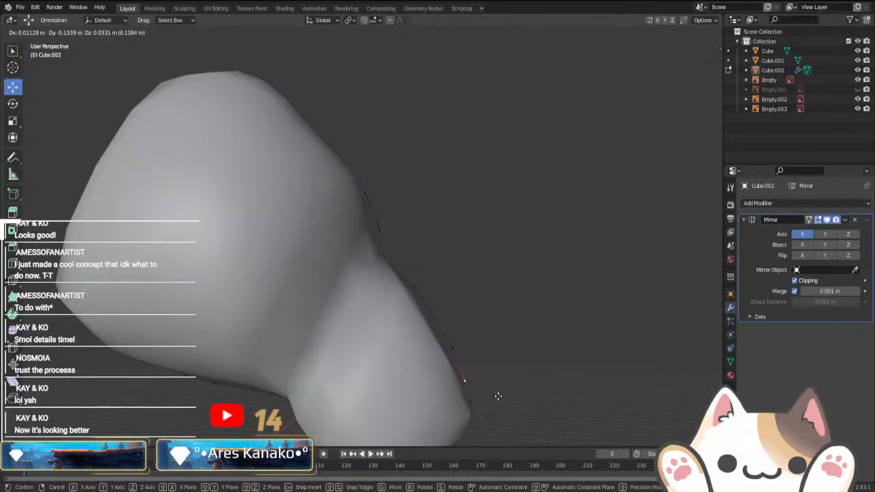
pyautogui.click(499, 396)
# - Move the centre-line vertex between the brows forward and check the head against the cougar photo from the front
pyautogui.moveTo(403, 279); pyautogui.dragTo(431, 298, button='middle')
pyautogui.click(360, 270)
pyautogui.press('g')
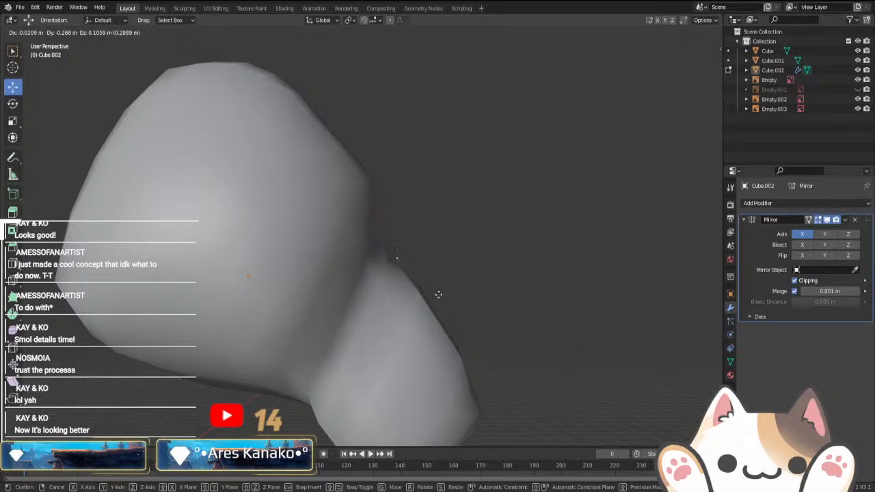
pyautogui.click(439, 294)
pyautogui.press('Tab')
pyautogui.moveTo(495, 332); pyautogui.dragTo(410, 355, button='middle')
pyautogui.press('KP_1')
pyautogui.press('Tab')
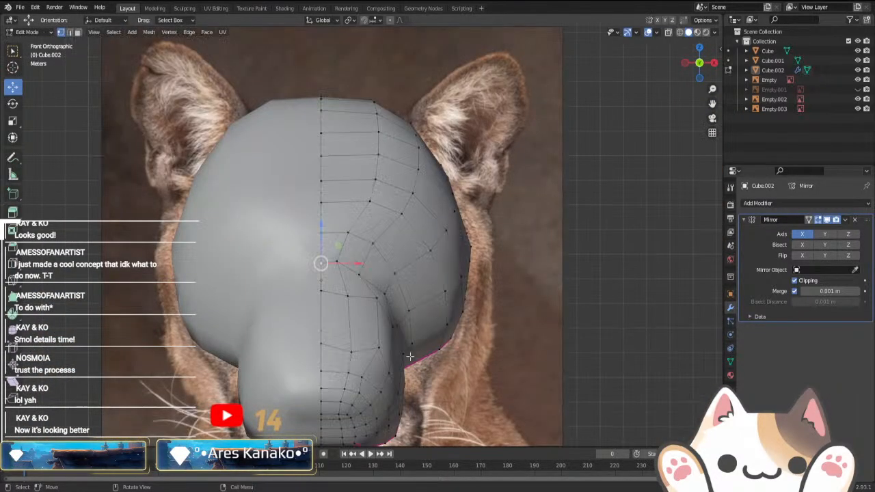
# - Unhide the side reference drawing and return to editing the head mesh in the right side view with see-through display
pyautogui.hotkey('alt', 'z')
pyautogui.scroll(2, 417, 342)
pyautogui.press('KP_3')
pyautogui.hotkey('alt', 'z')
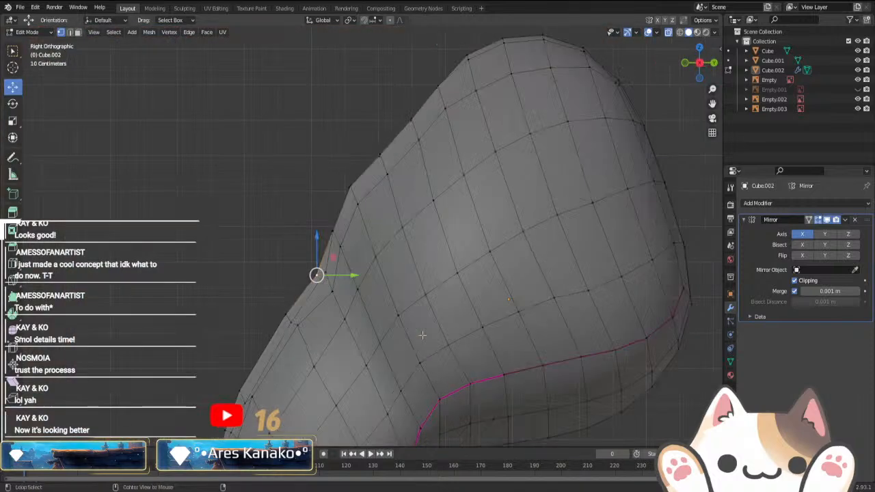
pyautogui.press('Tab')
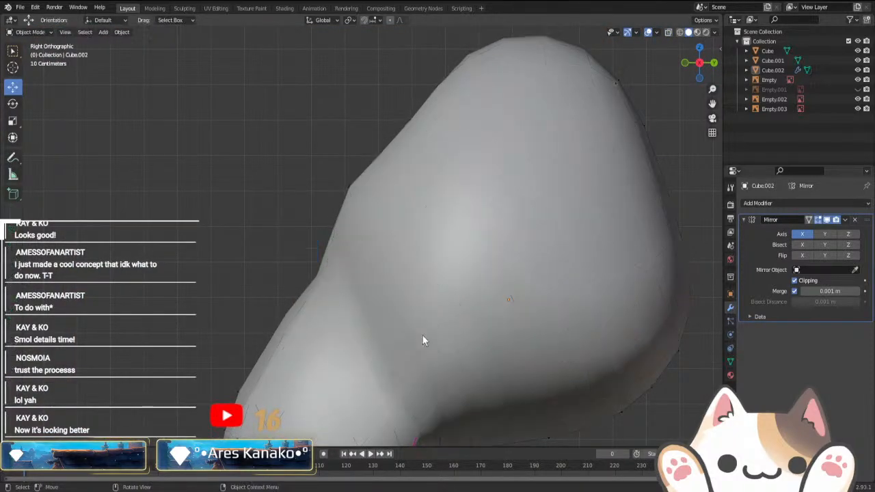
pyautogui.hotkey('alt', 'h')
pyautogui.press('Tab')
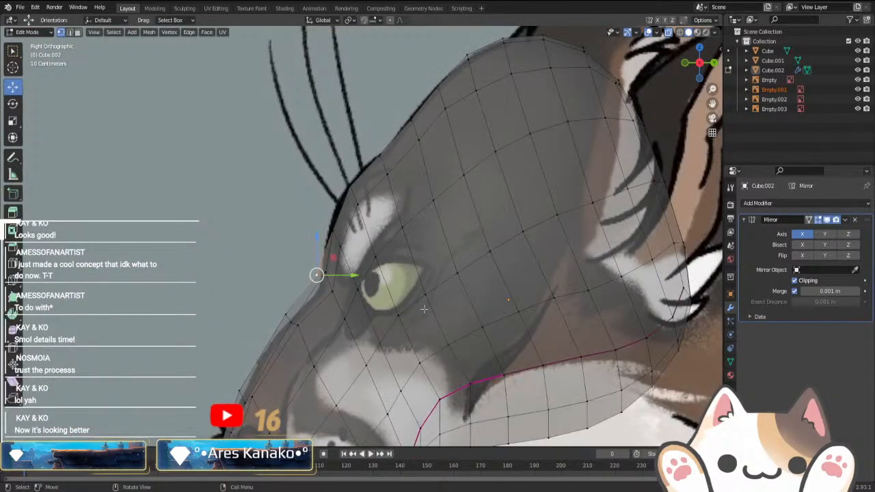
# - Knife-cut a closed eye outline into the head mesh, tracing the eye in the side drawing
pyautogui.scroll(2, 422, 315)
pyautogui.press('k')
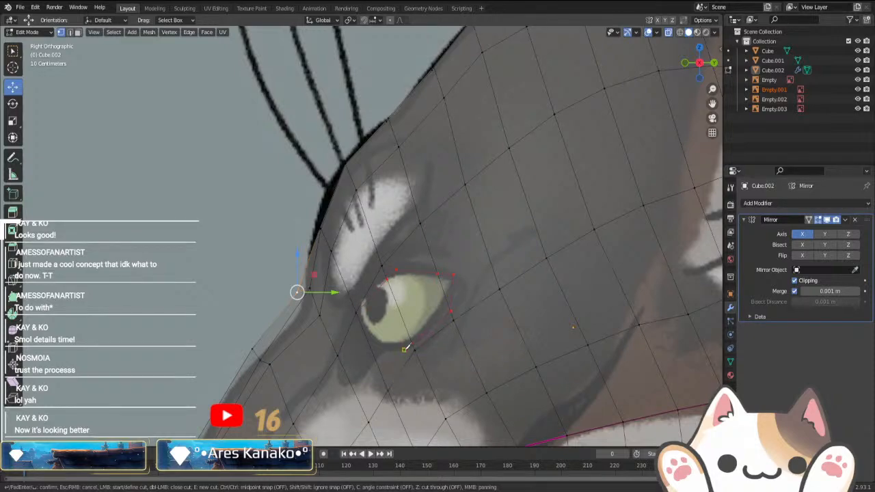
pyautogui.click(355, 315)
pyautogui.press('Return')
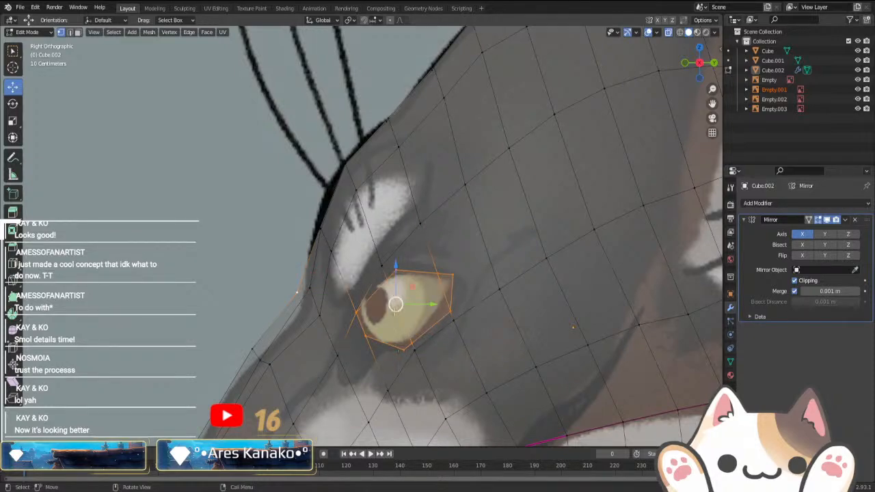
# - In face selection, pick the faces inside the eye outline and try extruding them into a recessed socket, judging it from the front
pyautogui.press('KP_1')
pyautogui.click(504, 326)
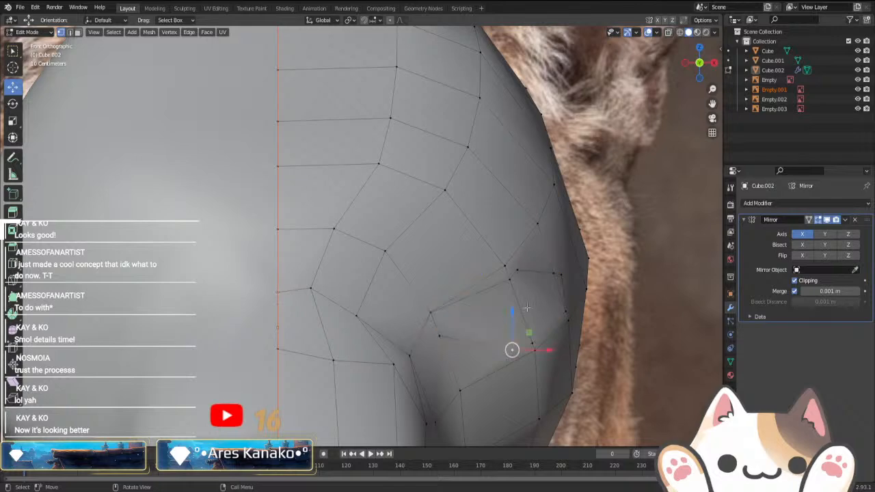
pyautogui.press('3')
pyautogui.click(534, 303)
pyautogui.keyDown('shift'); pyautogui.click(495, 312); pyautogui.keyUp('shift')
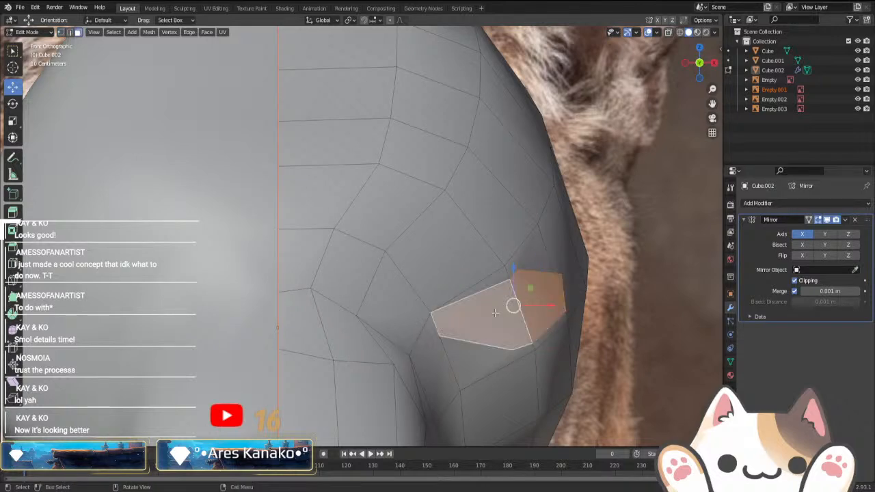
pyautogui.scroll(-2, 529, 330)
pyautogui.moveTo(499, 303); pyautogui.dragTo(524, 315, button='middle')
pyautogui.scroll(5, 576, 315)
pyautogui.scroll(-3, 552, 326)
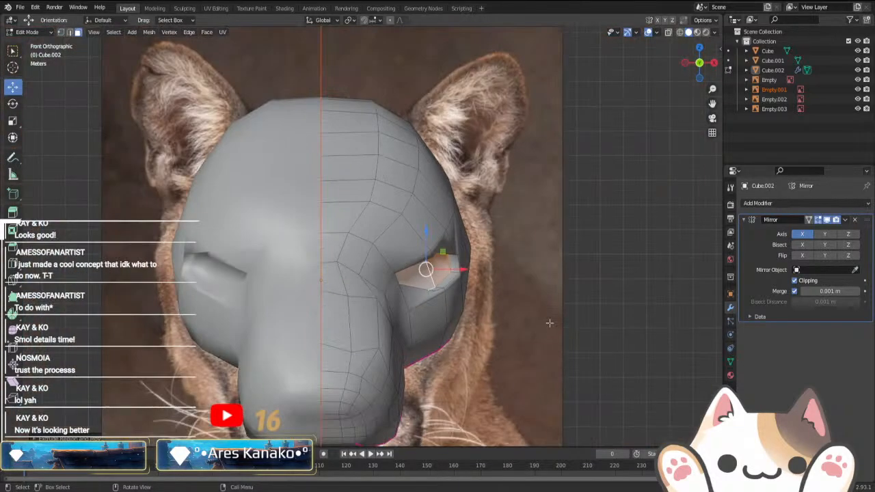
pyautogui.scroll(-8, 549, 323)
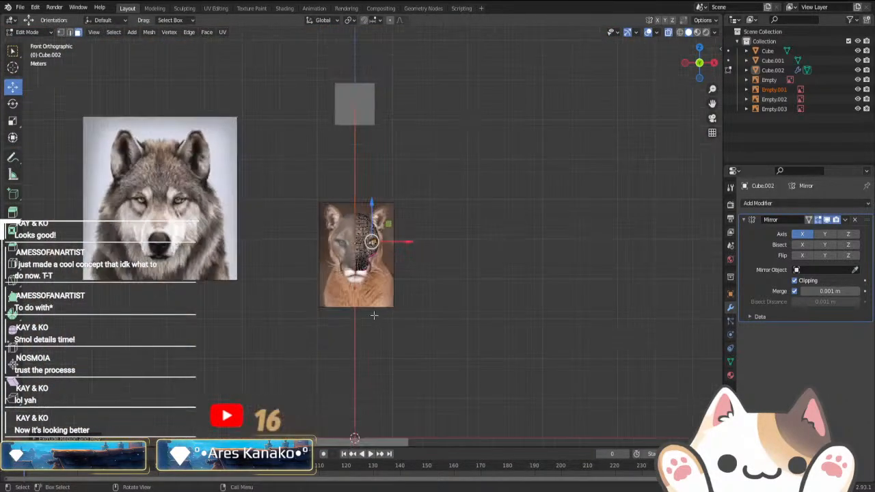
pyautogui.scroll(10, 368, 309)
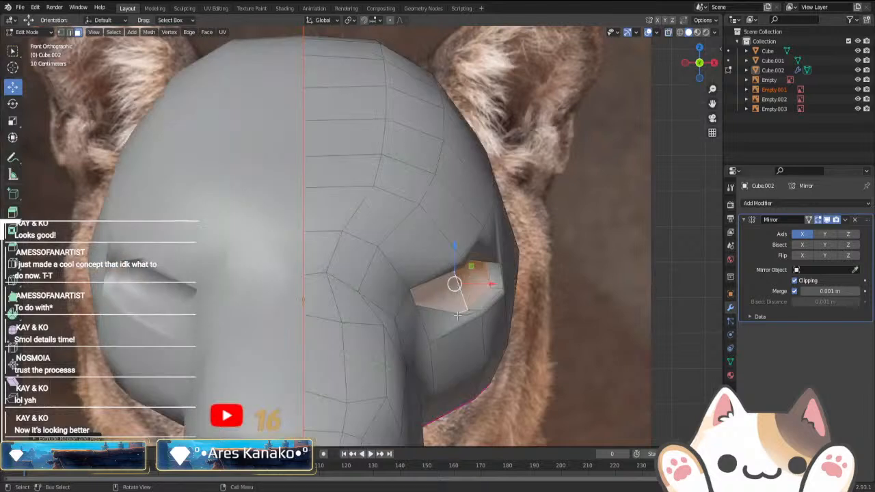
# - Save the file and undo the extrusion of the eye faces
pyautogui.hotkey('ctrl', 's')
pyautogui.hotkey('ctrl', 'z')
pyautogui.hotkey('ctrl', 'z')
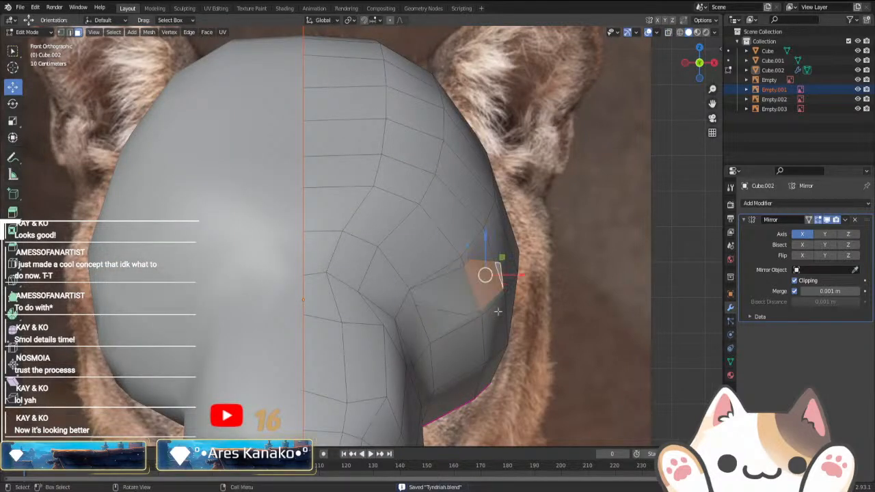
# - Add the inner eye face to the selection and move the eye faces toward the centre line
pyautogui.keyDown('shift'); pyautogui.click(460, 300); pyautogui.keyUp('shift')
pyautogui.press('g')
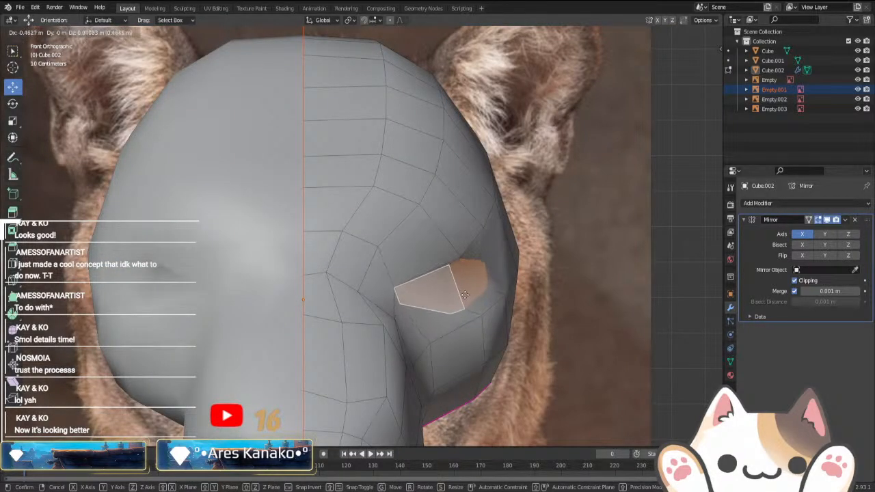
pyautogui.click(457, 294)
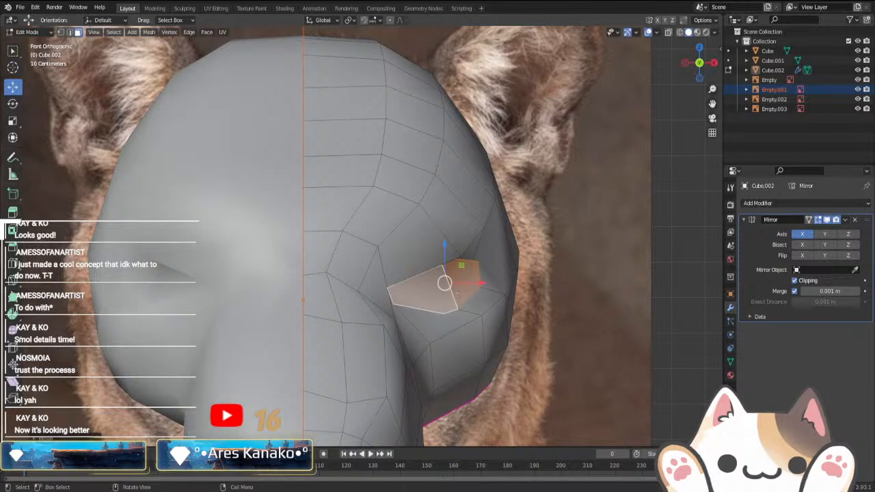
pyautogui.press('g')
pyautogui.click(455, 288)
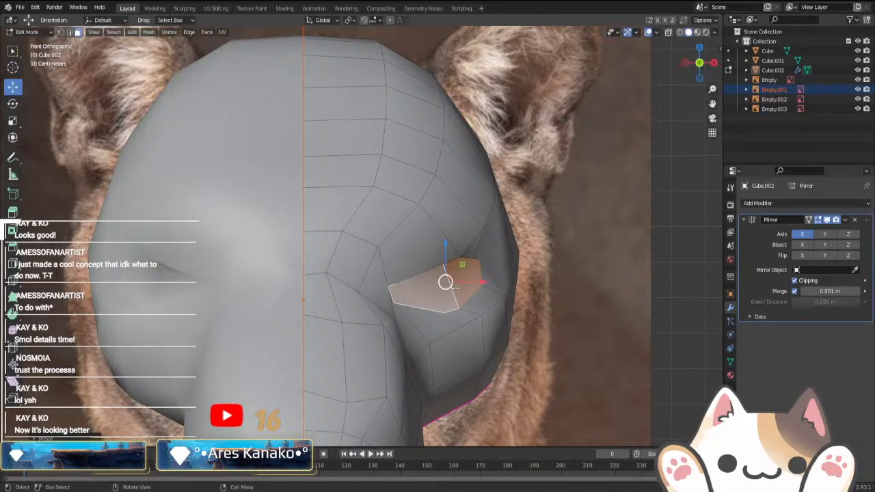
# - Extrude the eye faces inward and scale them to form a recessed socket, then view the solid head from the front
pyautogui.press('s')
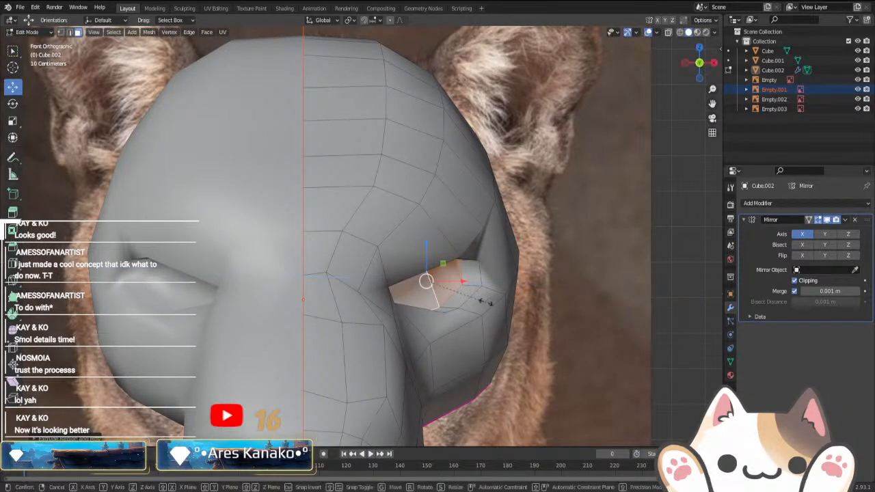
pyautogui.click(476, 301)
pyautogui.moveTo(465, 256); pyautogui.dragTo(587, 323, button='middle')
pyautogui.press('Tab')
pyautogui.scroll(-2, 387, 303)
pyautogui.press('KP_1')
pyautogui.hotkey('alt', 'z')
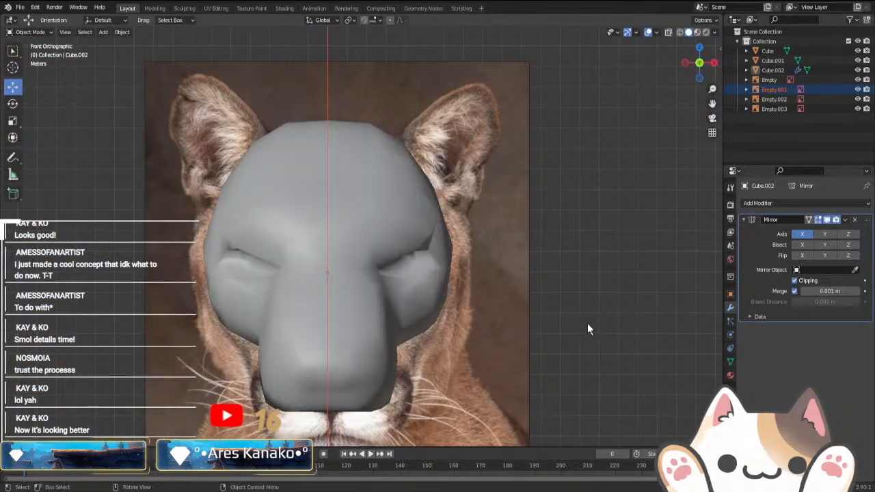
# - Examine the eye socket's position and shape against the side drawing and the front cougar photo
pyautogui.press('KP_3')
pyautogui.hotkey('alt', 'z')
pyautogui.hotkey('alt', 'z')
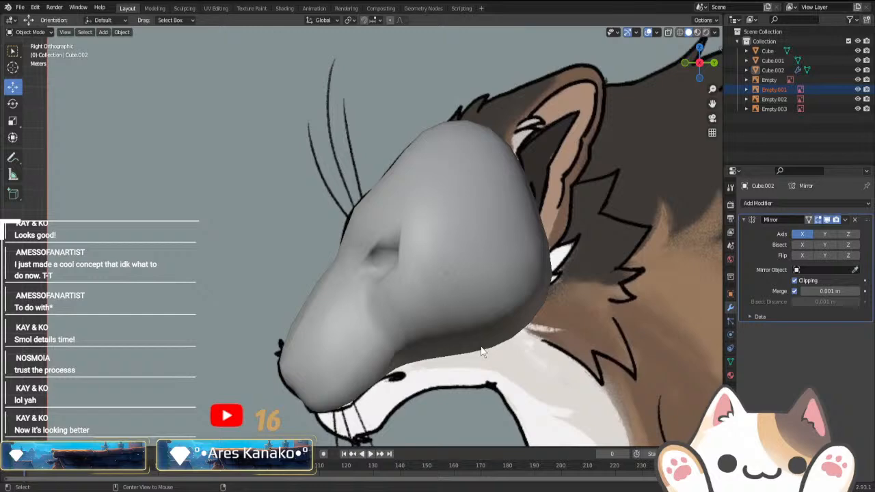
pyautogui.click(385, 259)
pyautogui.hotkey('alt', 'z')
pyautogui.press('Tab')
pyautogui.scroll(3, 417, 324)
pyautogui.scroll(1, 424, 340)
pyautogui.press('Tab')
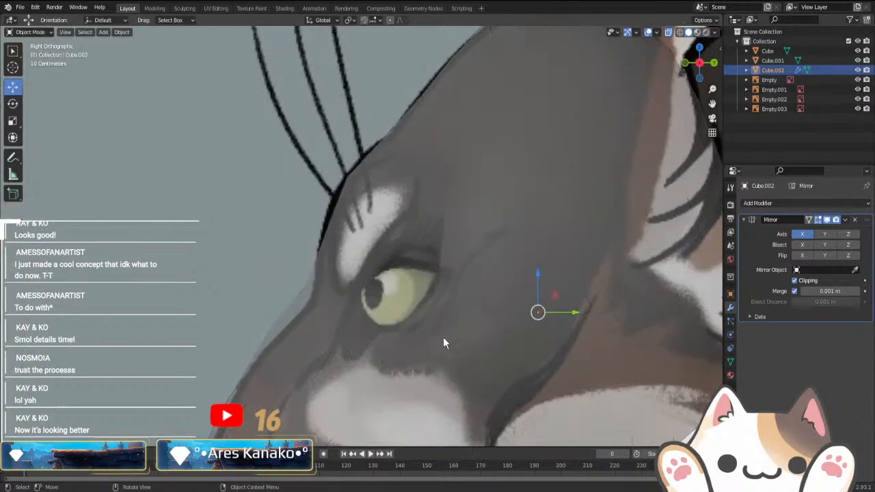
pyautogui.hotkey('alt', 'z')
pyautogui.scroll(-6, 440, 352)
pyautogui.moveTo(440, 351); pyautogui.dragTo(554, 319, button='middle')
pyautogui.press('KP_1')
# - Adjust the vertex at the socket's inner corner and knife-cut a new brow edge across the faces above the eye
pyautogui.press('Tab')
pyautogui.scroll(6, 479, 321)
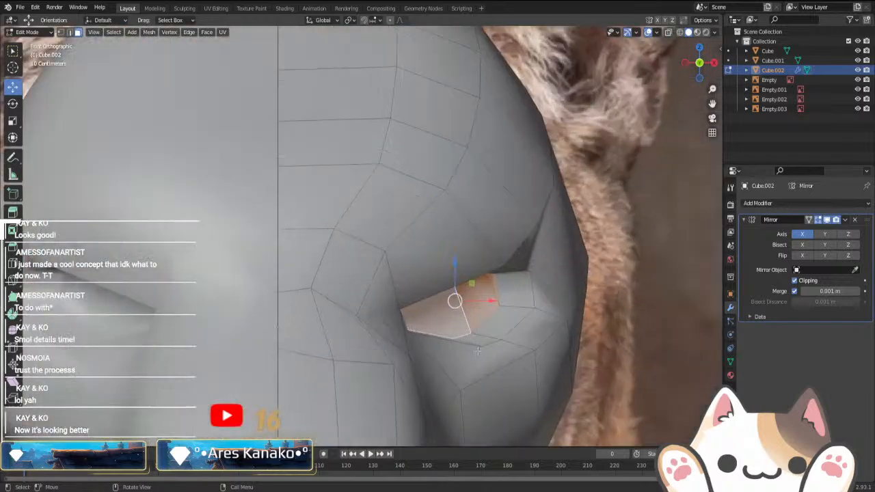
pyautogui.moveTo(479, 321); pyautogui.dragTo(458, 341, button='middle')
pyautogui.press('1')
pyautogui.click(387, 324)
pyautogui.press('KP_3')
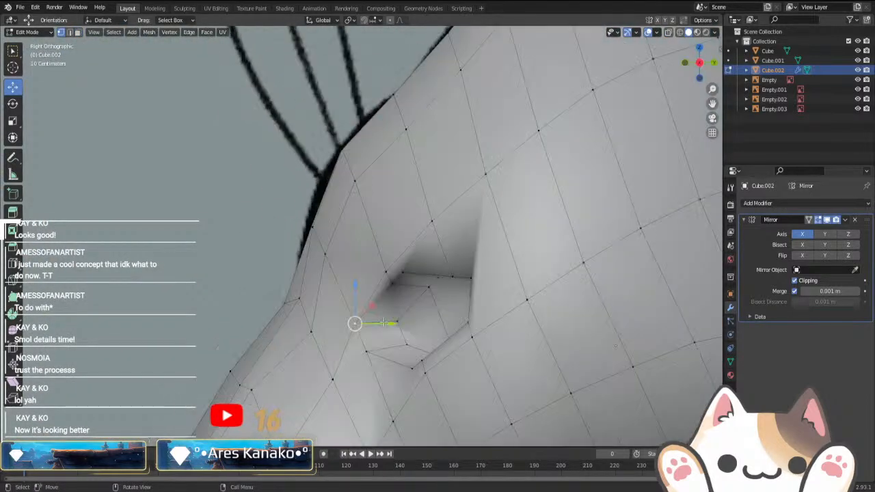
pyautogui.moveTo(400, 346); pyautogui.dragTo(388, 289, button='middle')
pyautogui.press('k')
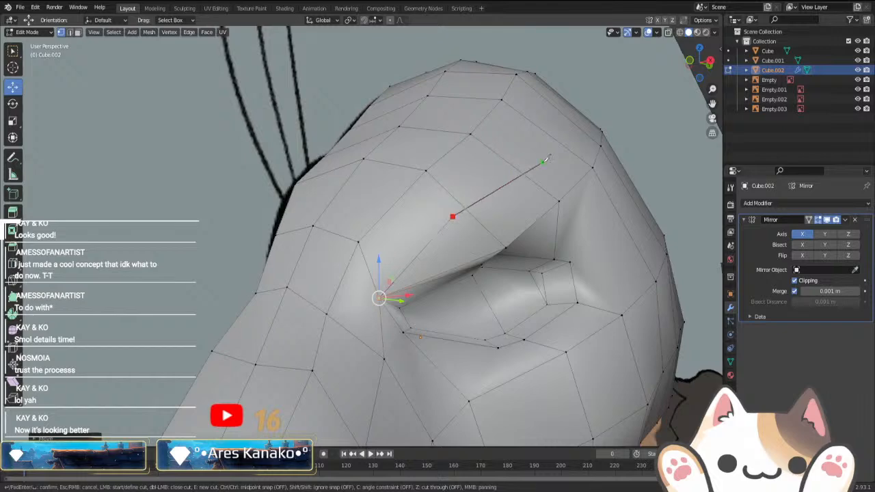
pyautogui.press('Return')
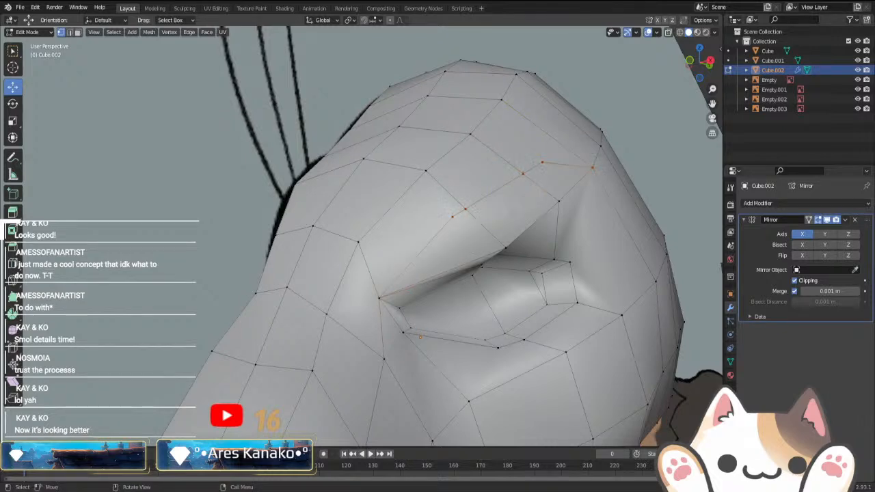
# - Move the newly cut brow vertices in the side view to start a brow ridge above the eye socket
pyautogui.click(489, 196)
pyautogui.moveTo(489, 195); pyautogui.dragTo(492, 219, button='middle')
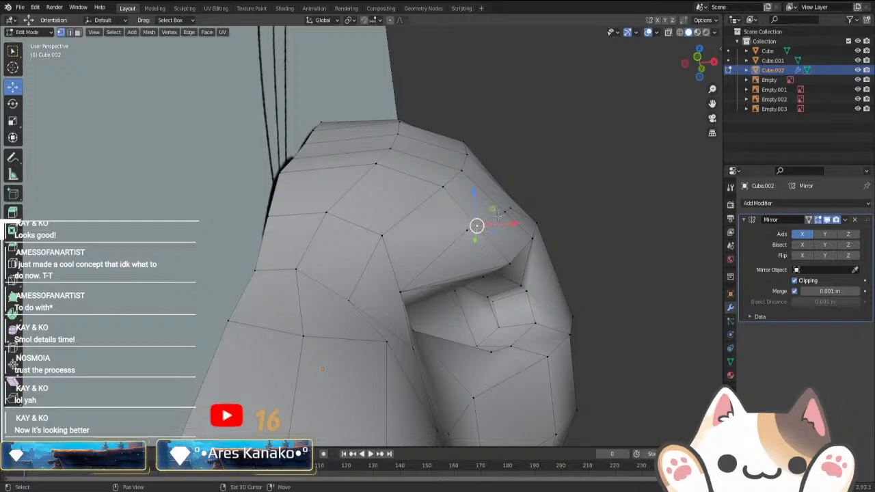
pyautogui.moveTo(492, 221); pyautogui.dragTo(504, 237, button='middle')
pyautogui.press('KP_1')
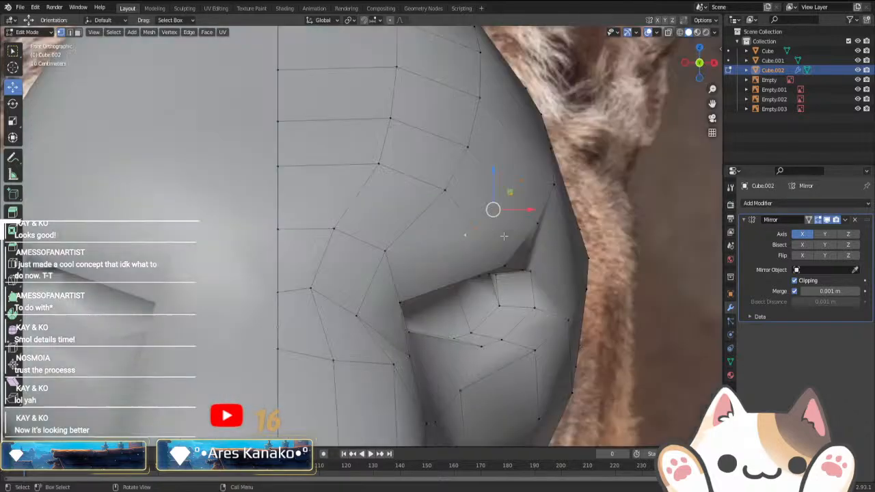
pyautogui.press('g')
pyautogui.rightClick(506, 230)
pyautogui.press('KP_3')
pyautogui.press('g')
pyautogui.click(496, 224)
pyautogui.moveTo(497, 224); pyautogui.dragTo(520, 269, button='middle')
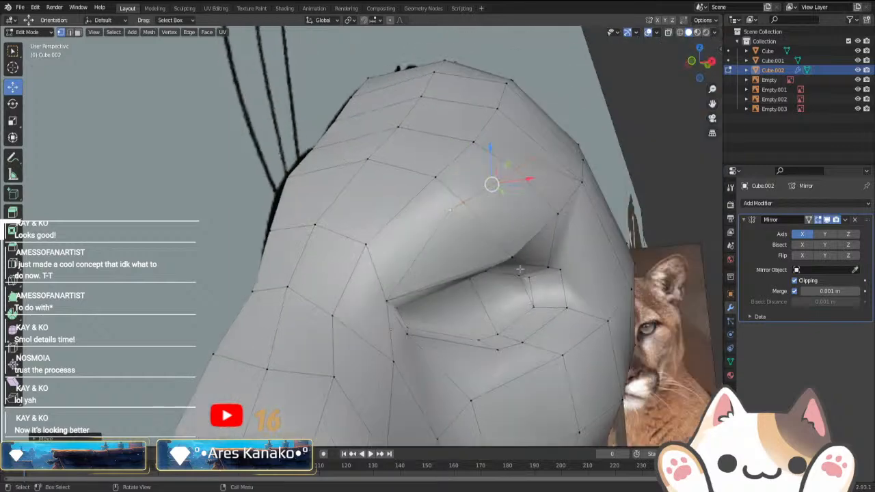
# - Raise the new brow vertices in the front view and check the brow ridge on the whole head
pyautogui.press('KP_1')
pyautogui.press('g')
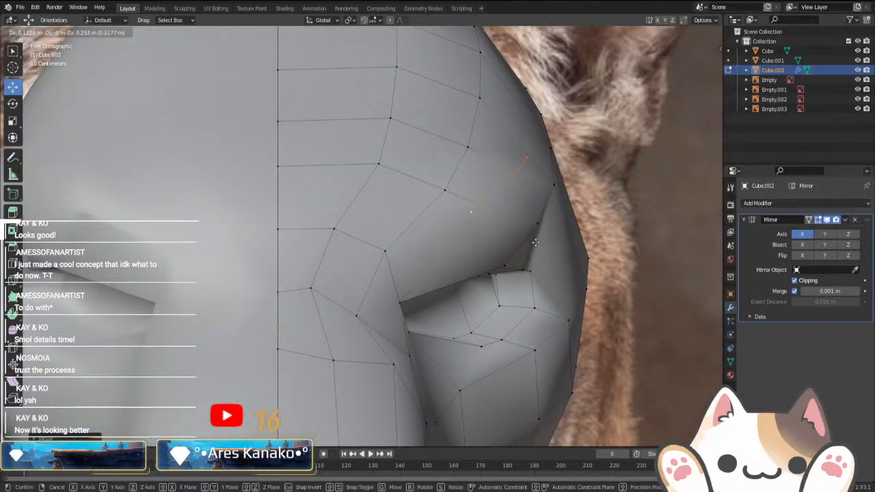
pyautogui.click(542, 294)
pyautogui.press('Tab')
pyautogui.scroll(-4, 538, 331)
pyautogui.moveTo(538, 331); pyautogui.dragTo(511, 321, button='middle')
# - Move the two forehead vertices just above the new brow edge to blend into the ridge
pyautogui.press('Tab')
pyautogui.scroll(3, 510, 321)
pyautogui.moveTo(465, 270); pyautogui.dragTo(502, 229, button='middle')
pyautogui.click(442, 189)
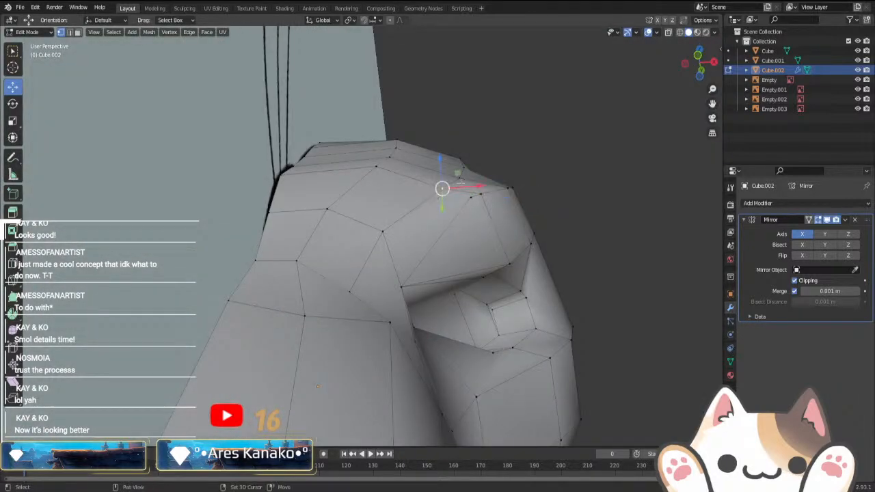
pyautogui.keyDown('shift'); pyautogui.click(459, 178); pyautogui.keyUp('shift')
pyautogui.press('g')
pyautogui.click(481, 198)
# - Move the next two forehead vertices toward the centre line down, and reposition the vertices on the outer side of the brow
pyautogui.click(379, 170)
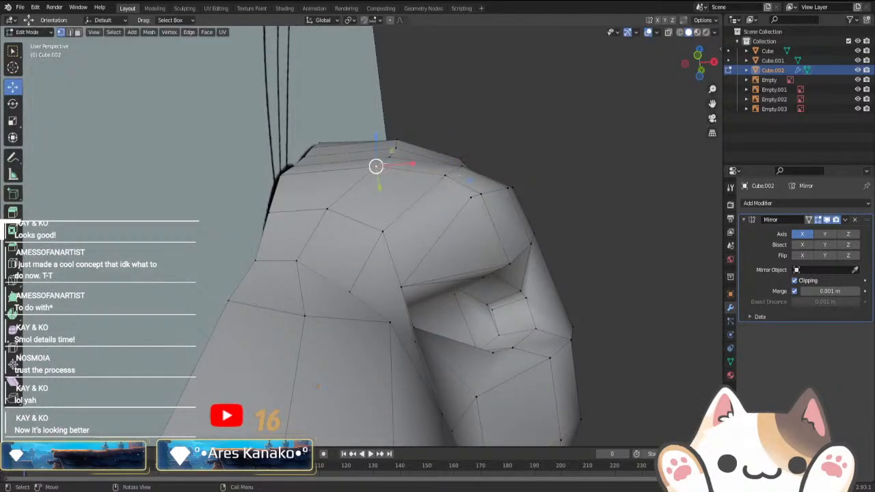
pyautogui.keyDown('shift'); pyautogui.click(390, 159); pyautogui.keyUp('shift')
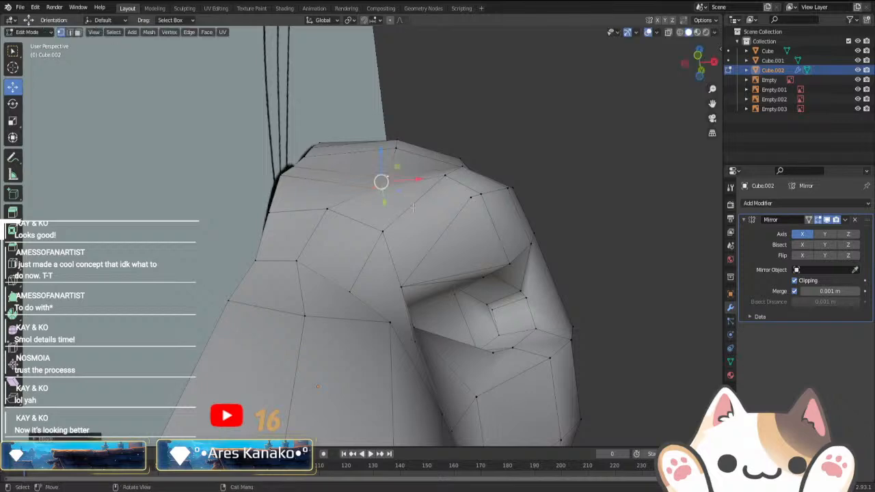
pyautogui.moveTo(395, 167); pyautogui.dragTo(362, 248, button='middle')
pyautogui.moveTo(520, 267); pyautogui.dragTo(371, 275, button='middle')
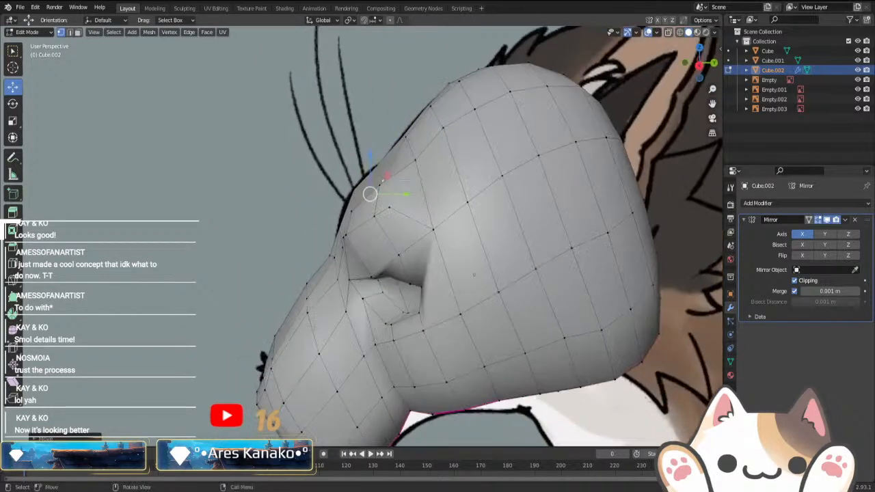
pyautogui.click(416, 162)
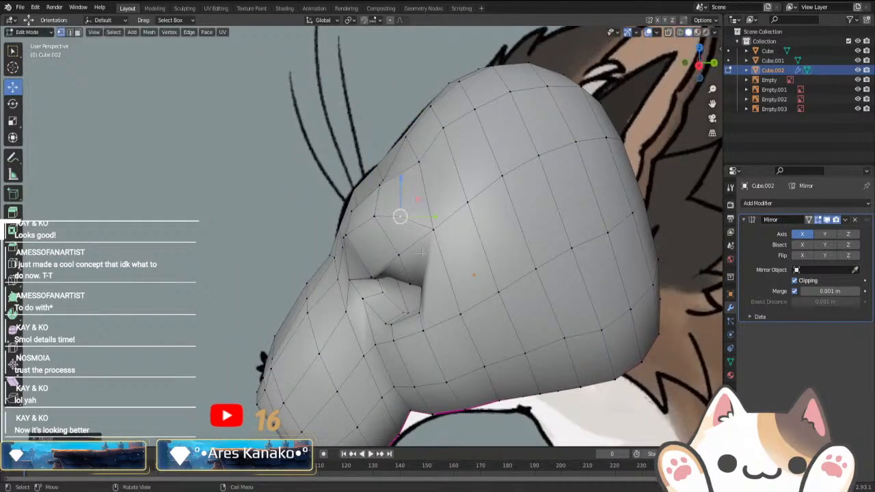
# - Hide the side drawing reference and view the whole head from the front against the cougar photo
pyautogui.press('Tab')
pyautogui.moveTo(430, 302); pyautogui.dragTo(532, 255, button='middle')
pyautogui.click(533, 280)
pyautogui.moveTo(403, 287); pyautogui.dragTo(449, 344, button='middle')
pyautogui.click(523, 314)
pyautogui.press('h')
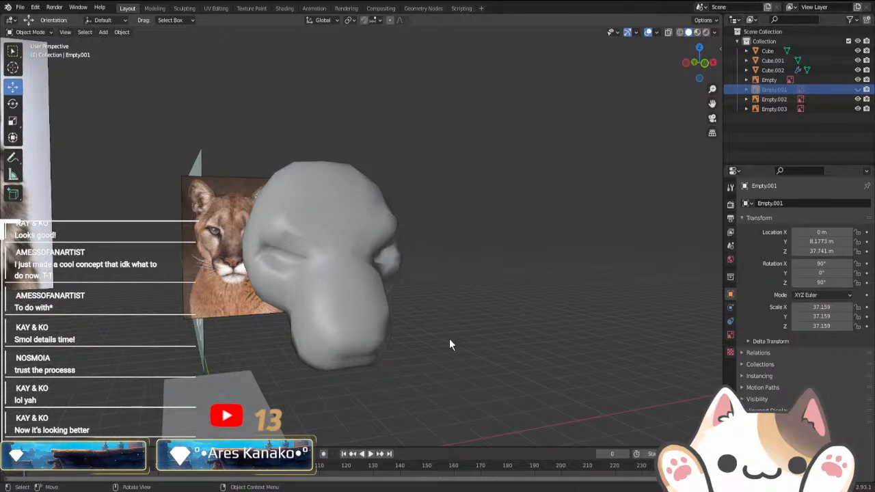
pyautogui.press('KP_3')
pyautogui.press('KP_1')
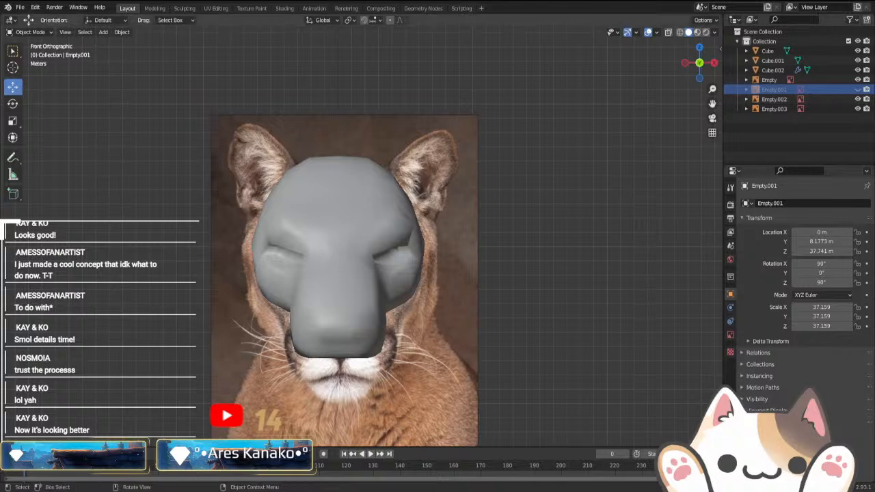
# - Cut a new edge loop around the inside of the eye socket, then scale and move it inside the opening
pyautogui.click(334, 249)
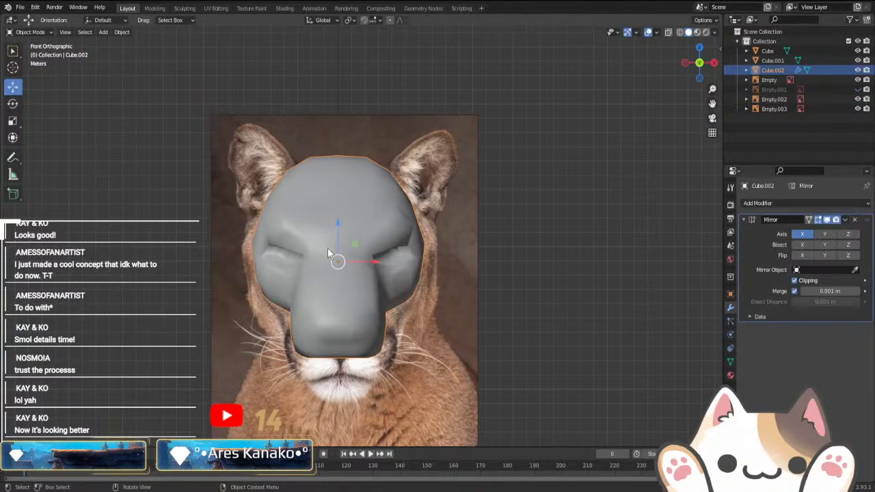
pyautogui.scroll(-5, 330, 273)
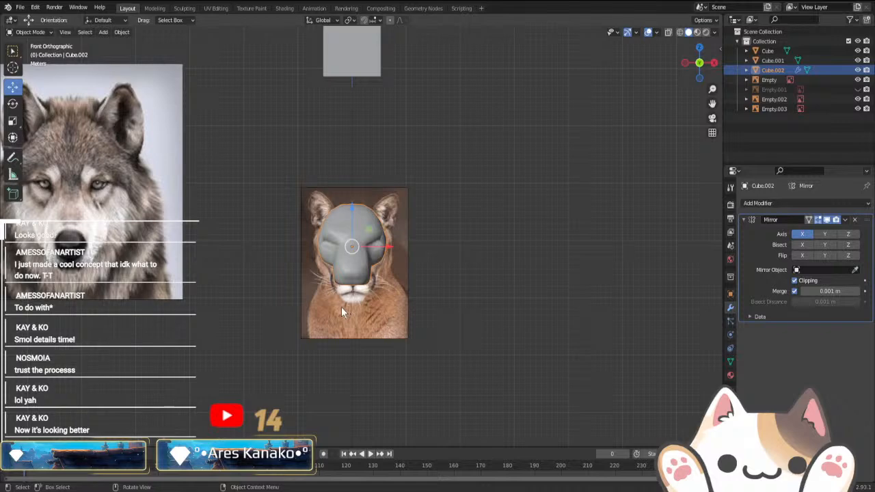
pyautogui.press('Tab')
pyautogui.scroll(10, 341, 314)
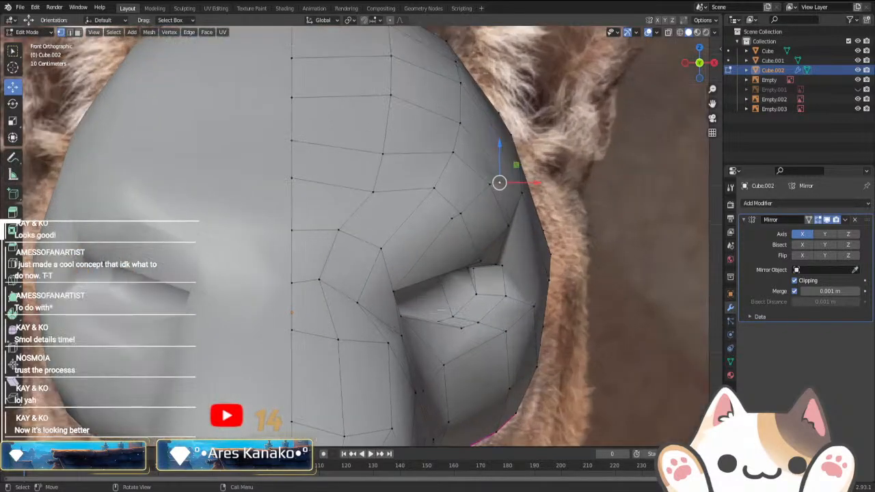
pyautogui.hotkey('alt', 'z')
pyautogui.hotkey('alt', 'z')
pyautogui.scroll(-3, 441, 310)
pyautogui.scroll(4, 419, 324)
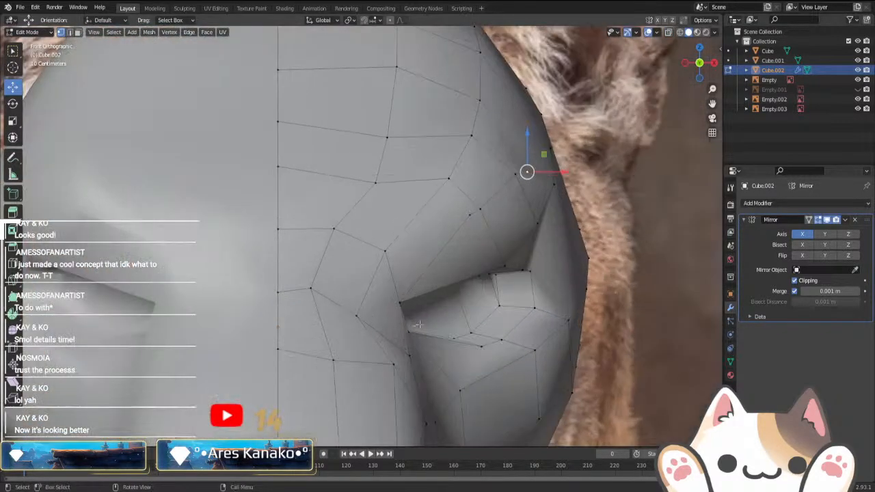
pyautogui.keyDown('alt'); pyautogui.click(501, 314); pyautogui.keyUp('alt')
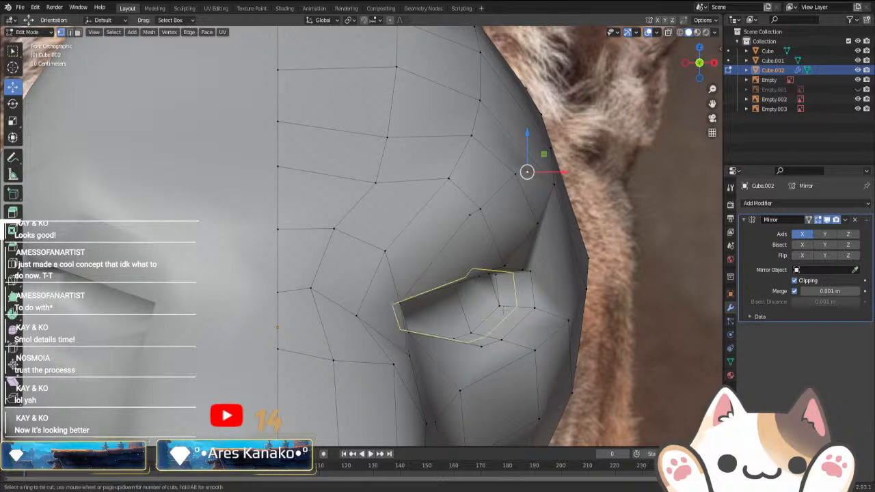
pyautogui.press('s')
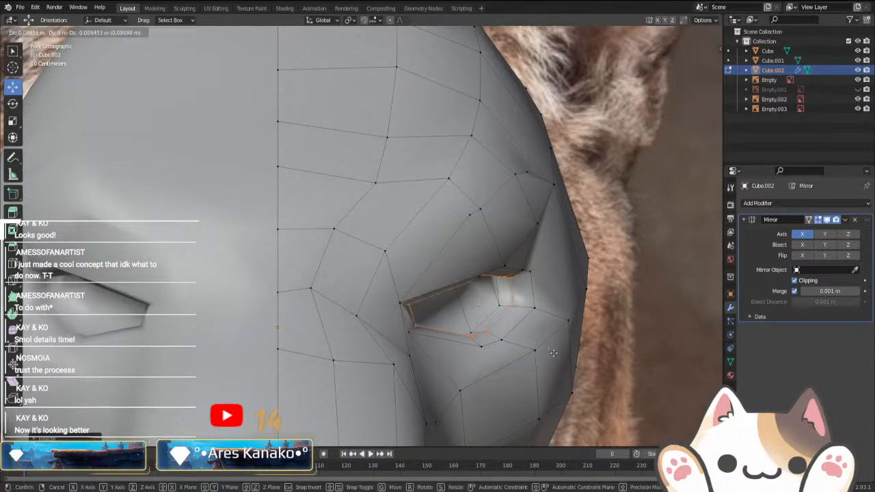
pyautogui.click(547, 350)
# - Reposition part of the new loop inside the eye socket and check the socket on the whole head
pyautogui.moveTo(551, 354); pyautogui.dragTo(516, 354, button='middle')
pyautogui.moveTo(444, 298); pyautogui.dragTo(452, 298)
pyautogui.moveTo(507, 313); pyautogui.dragTo(465, 350, button='middle')
pyautogui.press('g')
pyautogui.click(374, 348)
pyautogui.press('Tab')
pyautogui.scroll(-3, 411, 340)
# - Move the vertices inside the socket near the inner eye corner to reshape the inner eye surface
pyautogui.press('Tab')
pyautogui.scroll(5, 366, 327)
pyautogui.click(335, 310)
pyautogui.click(387, 313)
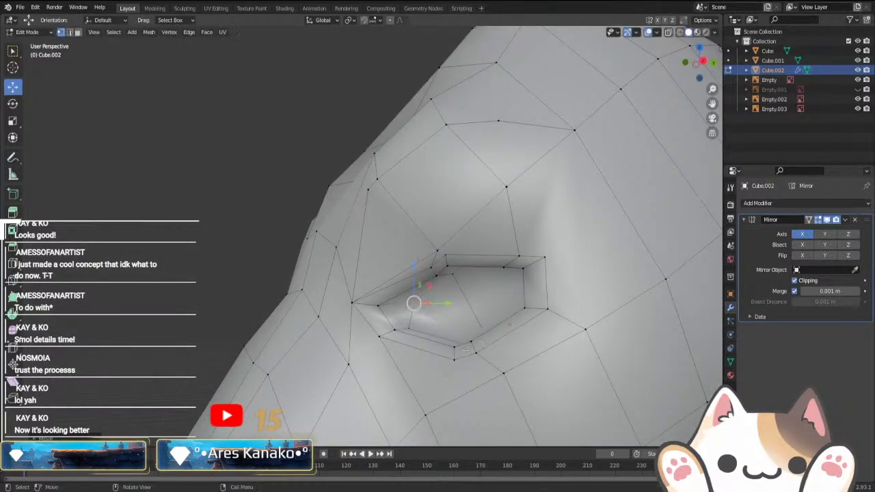
pyautogui.moveTo(454, 274); pyautogui.dragTo(540, 321, button='middle')
pyautogui.press('g')
pyautogui.click(410, 280)
# - Move the next vertices on the eye surface toward its outer side and check the rounded eye from the front
pyautogui.press('g')
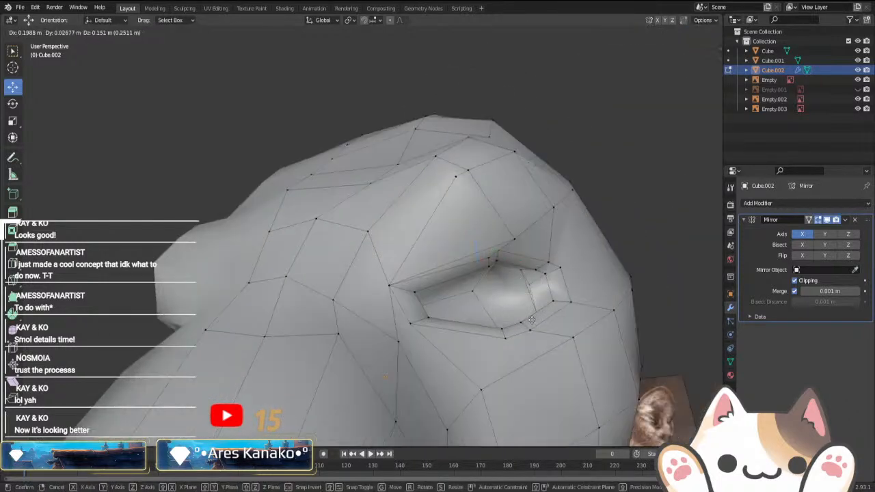
pyautogui.click(550, 326)
pyautogui.press('g')
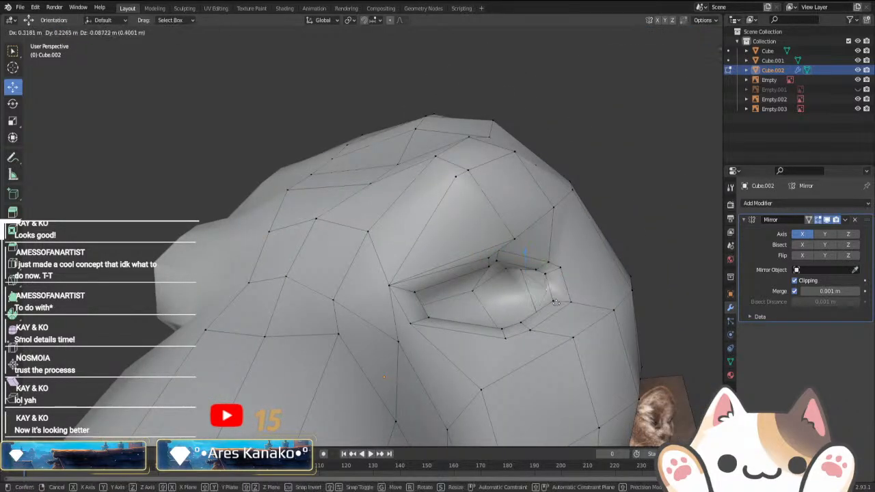
pyautogui.click(532, 328)
pyautogui.moveTo(532, 329); pyautogui.dragTo(493, 409, button='middle')
pyautogui.press('Tab')
pyautogui.scroll(-3, 516, 362)
pyautogui.click(508, 397)
pyautogui.click(554, 382)
pyautogui.scroll(-2, 554, 381)
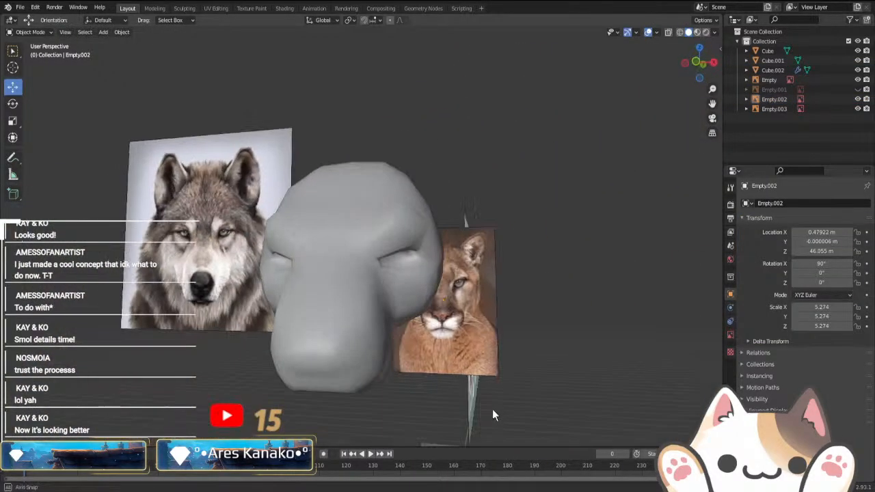
# - In the front view, move the inner brow vertex beside the nose bridge down and slightly outward
pyautogui.press('KP_1')
pyautogui.click(373, 286)
pyautogui.press('Tab')
pyautogui.scroll(3, 377, 294)
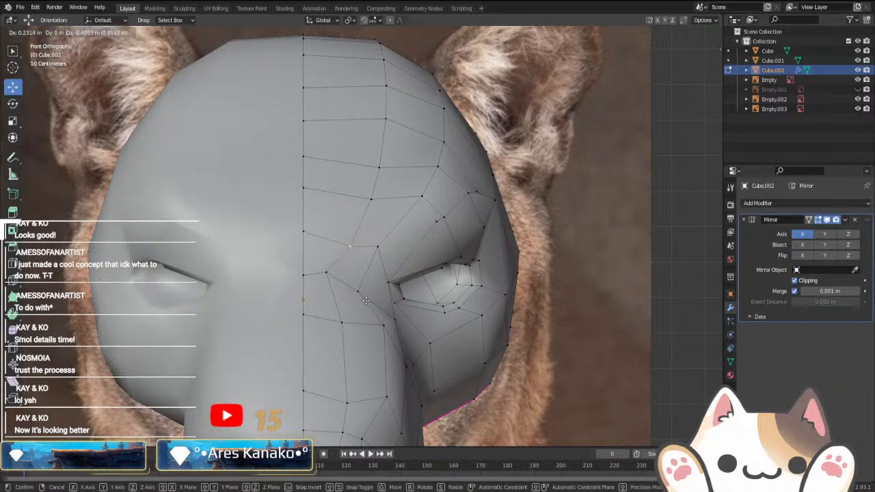
pyautogui.moveTo(365, 301); pyautogui.dragTo(280, 284, button='middle')
pyautogui.press('g')
pyautogui.click(364, 282)
# - Reposition the neighbouring vertices between the inner brow and the nose bridge
pyautogui.scroll(2, 485, 297)
pyautogui.press('g')
pyautogui.click(394, 270)
pyautogui.click(352, 184)
pyautogui.press('g')
pyautogui.click(351, 226)
# - Move the vertices below the inner eye corner inward along the side of the nose bridge
pyautogui.moveTo(335, 295); pyautogui.dragTo(363, 378, button='middle')
pyautogui.press('g')
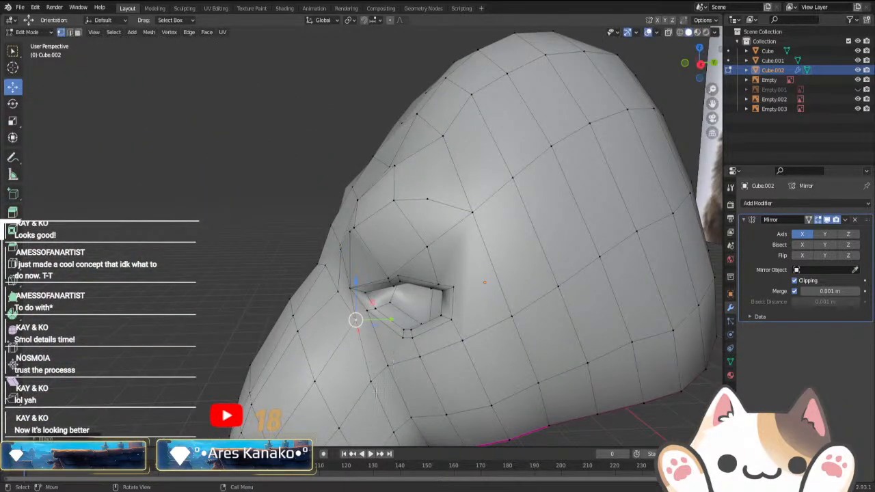
pyautogui.click(386, 373)
pyautogui.moveTo(386, 373); pyautogui.dragTo(471, 381, button='middle')
pyautogui.press('g')
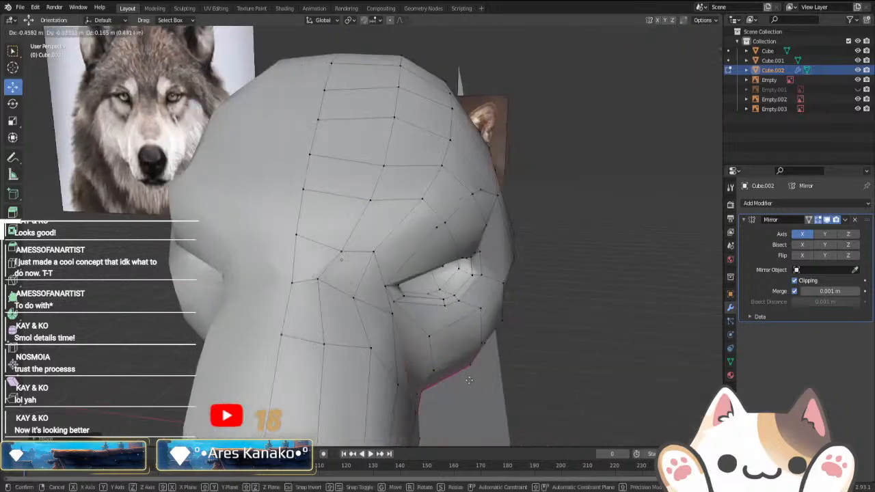
pyautogui.click(467, 380)
pyautogui.click(387, 312)
pyautogui.press('g')
pyautogui.click(406, 348)
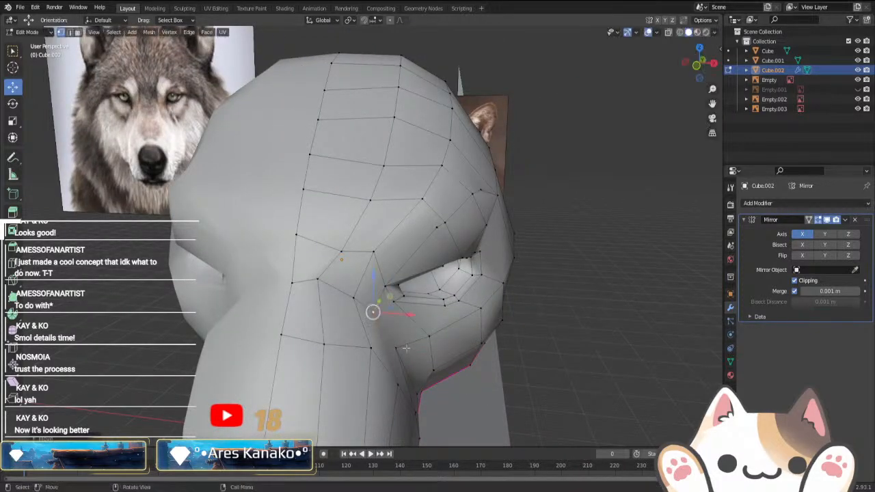
# - Move the vertex on the side of the upper muzzle and refine it from a higher viewing angle
pyautogui.moveTo(393, 367); pyautogui.dragTo(409, 335, button='middle')
pyautogui.click(327, 257)
pyautogui.press('g')
pyautogui.click(404, 346)
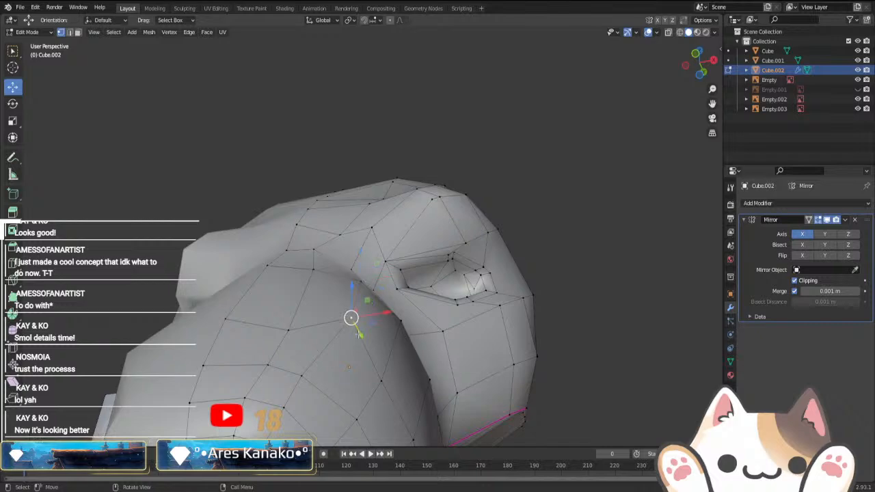
pyautogui.moveTo(288, 333); pyautogui.dragTo(349, 301, button='middle')
pyautogui.press('g')
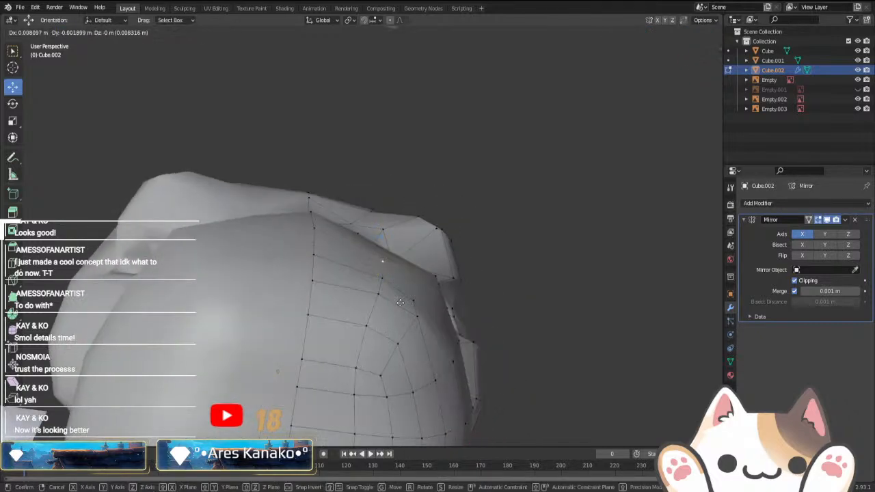
pyautogui.click(353, 253)
# - Reposition the upper nose bridge vertex and the vertices along the top of the muzzle to smooth its curve
pyautogui.moveTo(353, 253); pyautogui.dragTo(349, 289, button='middle')
pyautogui.click(350, 292)
pyautogui.press('g')
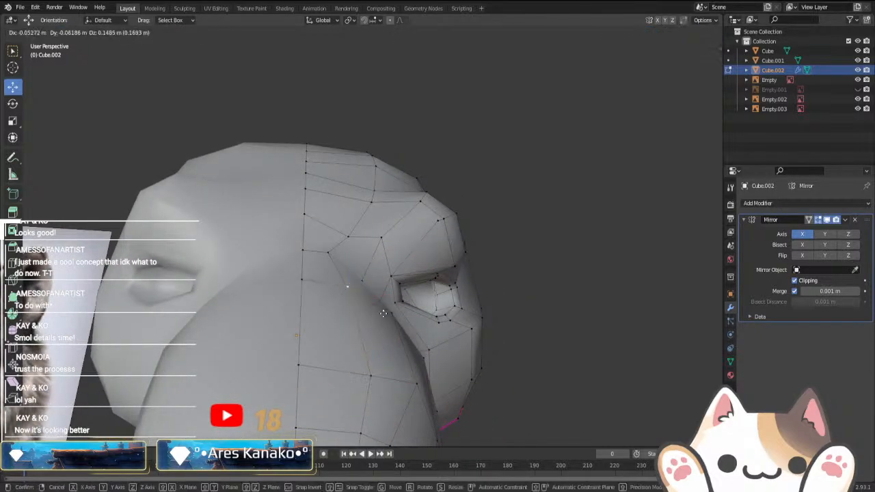
pyautogui.click(348, 300)
pyautogui.moveTo(383, 400); pyautogui.dragTo(392, 346, button='middle')
pyautogui.click(396, 285)
pyautogui.press('g')
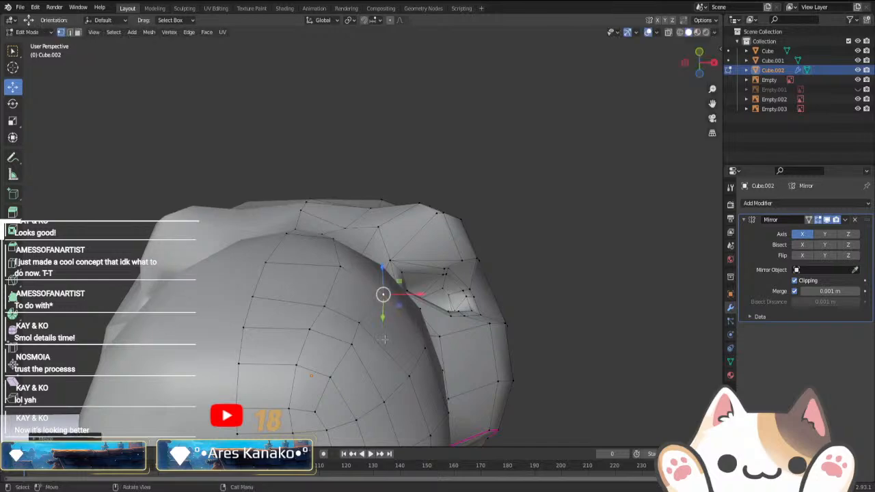
pyautogui.click(360, 372)
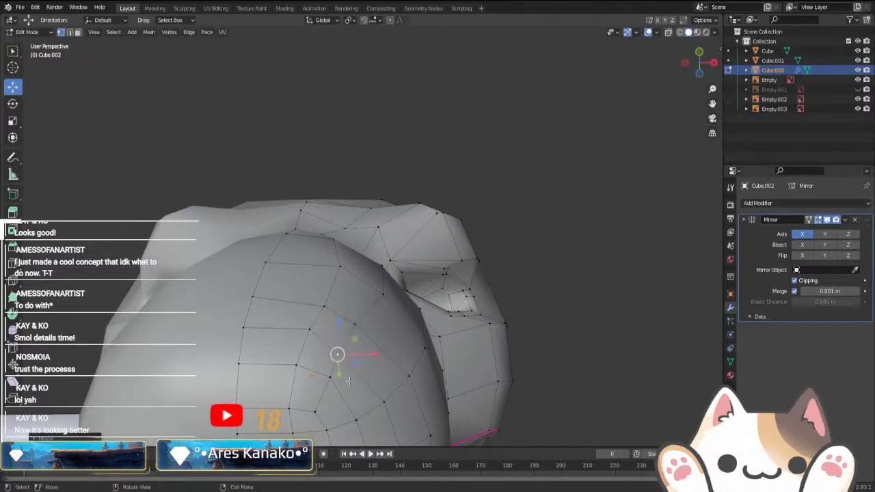
# - Compare the see-through head with the cougar photo from the front, and move the outer forehead vertex above the brow
pyautogui.moveTo(361, 373); pyautogui.dragTo(360, 399, button='middle')
pyautogui.press('Tab')
pyautogui.click(278, 413)
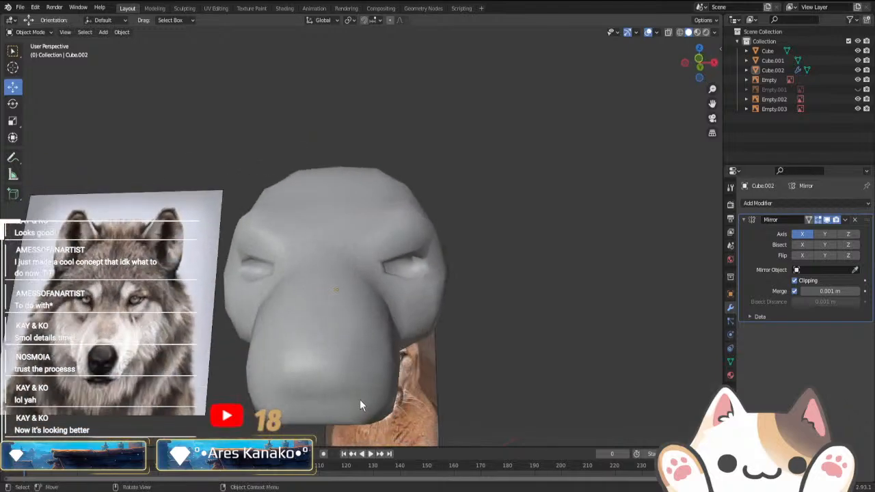
pyautogui.press('KP_1')
pyautogui.hotkey('alt', 'z')
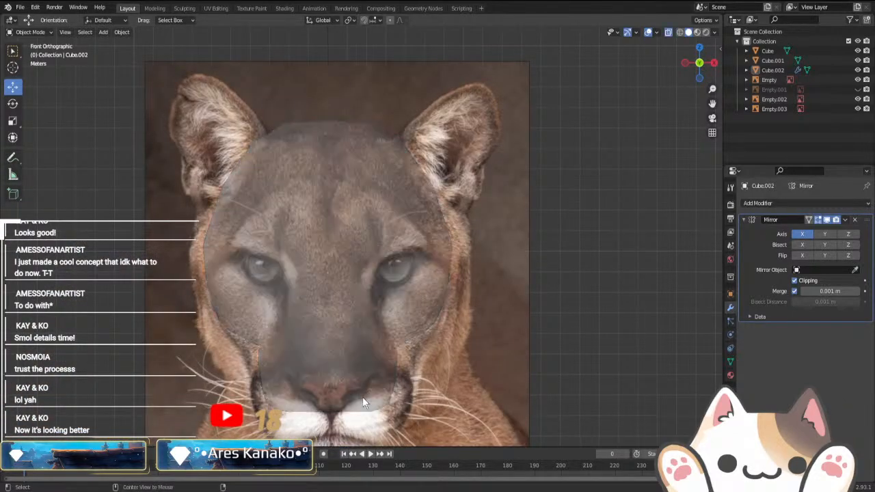
pyautogui.hotkey('alt', 'z')
pyautogui.press('Tab')
pyautogui.scroll(4, 326, 281)
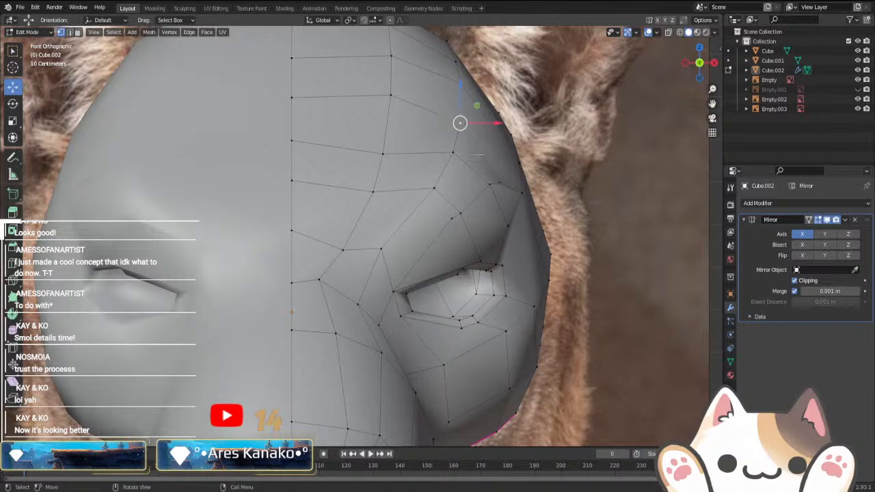
pyautogui.press('g')
pyautogui.click(485, 160)
pyautogui.press('Tab')
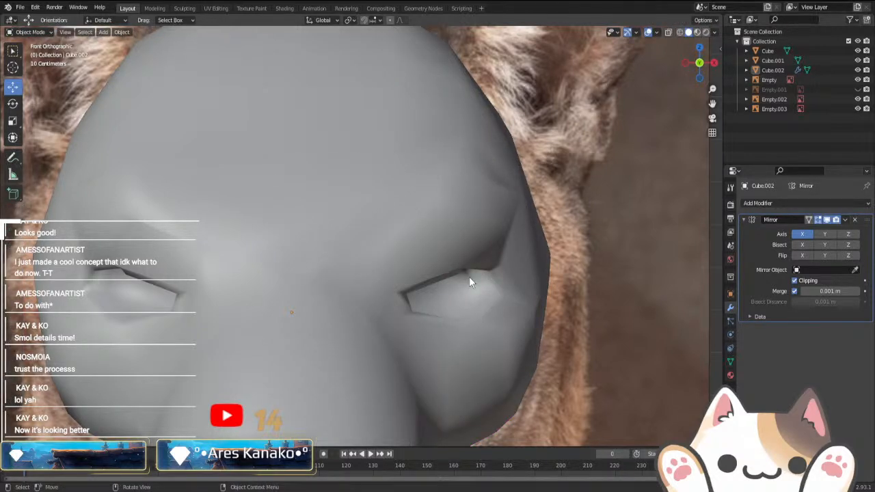
# - Unhide the side drawing and show the head see-through over it in the side view
pyautogui.press('KP_3')
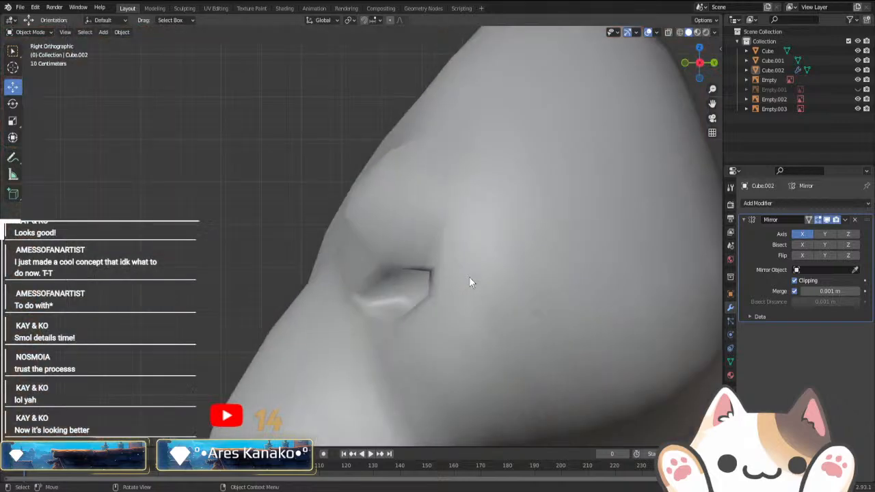
pyautogui.scroll(-5, 536, 260)
pyautogui.hotkey('alt', 'z')
pyautogui.hotkey('alt', 'z')
pyautogui.hotkey('alt', 'h')
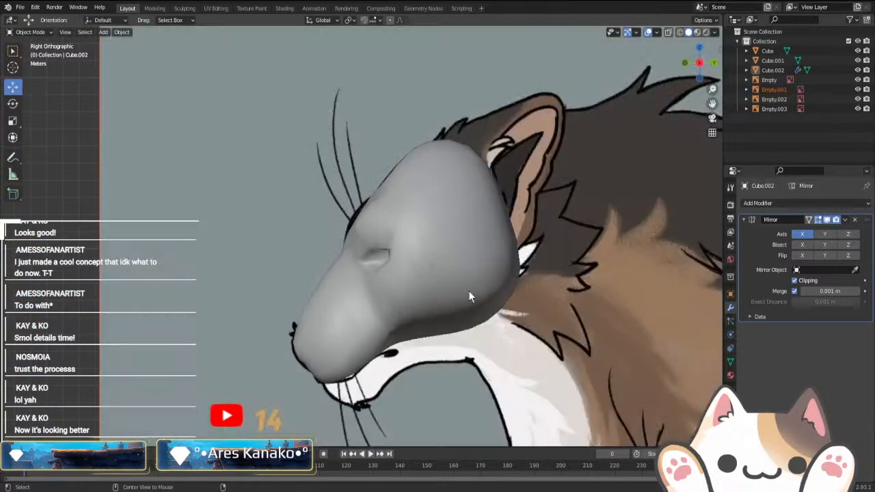
pyautogui.hotkey('alt', 'z')
# - Move the nose bridge and front muzzle vertices in the side view to follow the drawing's profile
pyautogui.press('Tab')
pyautogui.scroll(3, 465, 322)
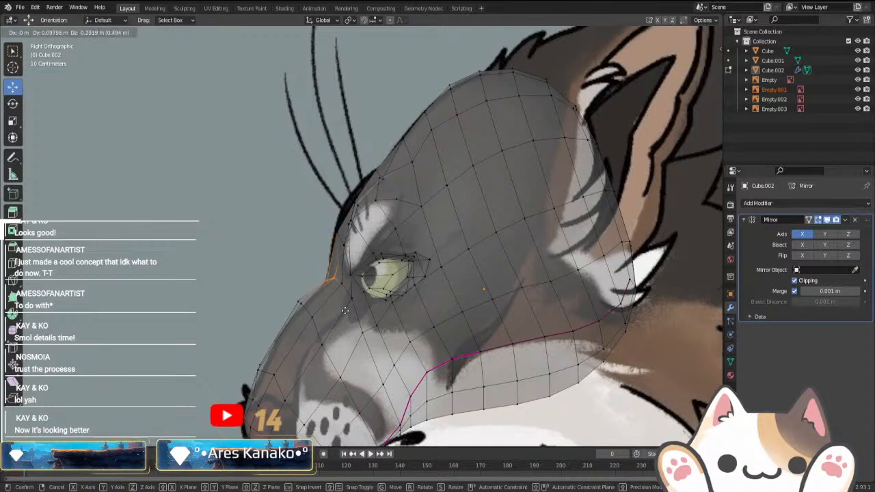
pyautogui.click(301, 303)
pyautogui.moveTo(304, 314); pyautogui.dragTo(309, 318)
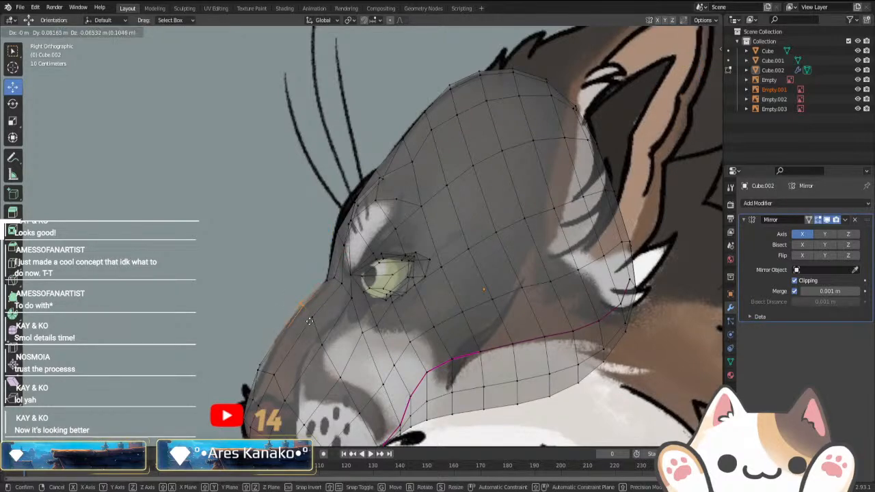
pyautogui.moveTo(254, 357); pyautogui.dragTo(279, 393)
pyautogui.press('g')
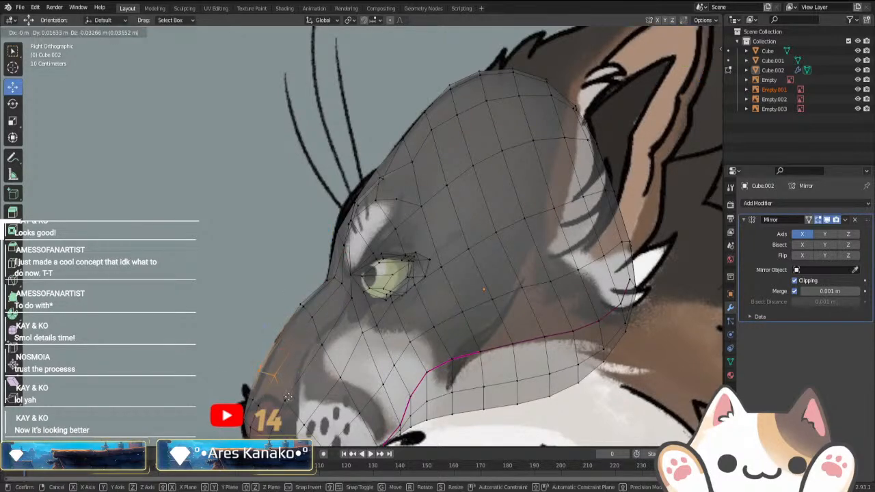
pyautogui.click(287, 397)
# - Examine the solid head from several angles against the cougar photo and the side drawing, hiding the drawing temporarily
pyautogui.press('Tab')
pyautogui.moveTo(254, 337); pyautogui.dragTo(327, 337, button='middle')
pyautogui.hotkey('alt', 'z')
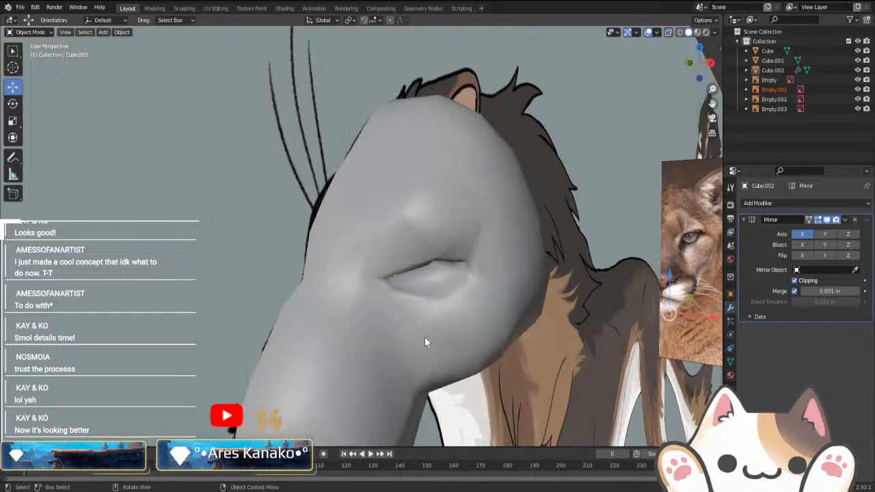
pyautogui.moveTo(424, 342); pyautogui.dragTo(525, 320, button='middle')
pyautogui.click(261, 262)
pyautogui.press('h')
pyautogui.press('KP_1')
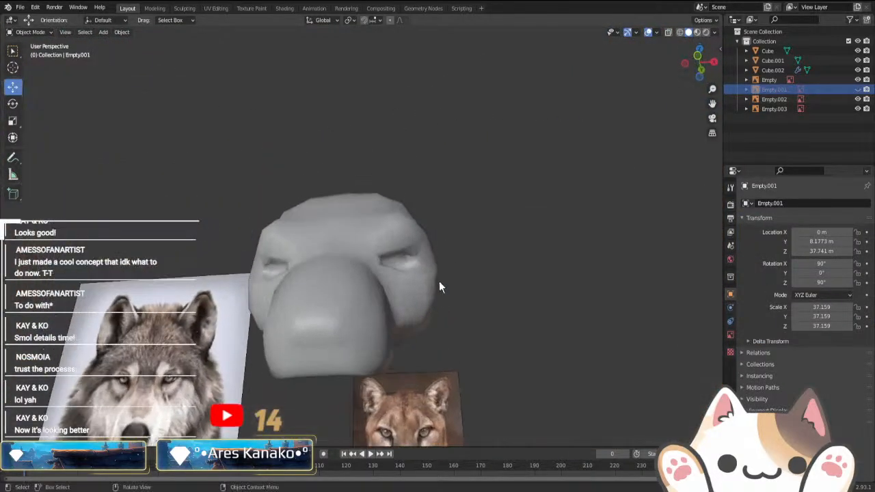
pyautogui.press('KP_3')
pyautogui.hotkey('alt', 'h')
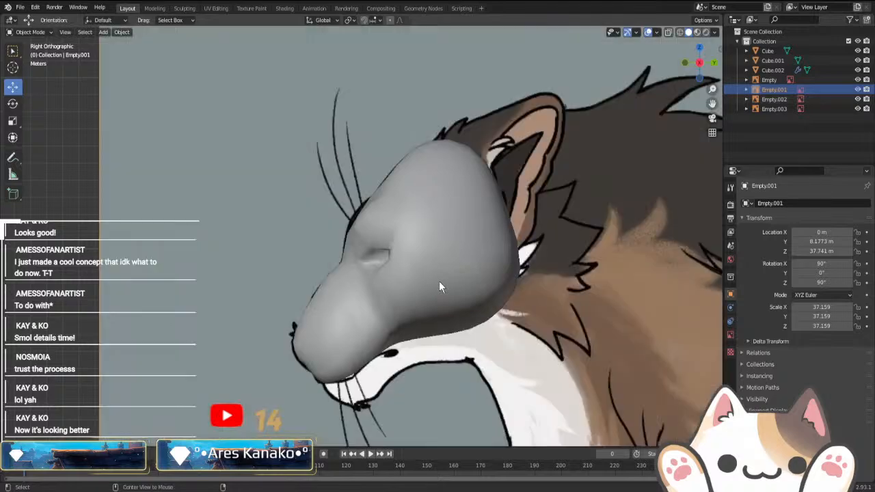
pyautogui.scroll(-1, 482, 315)
pyautogui.scroll(-4, 482, 315)
pyautogui.press('KP_1')
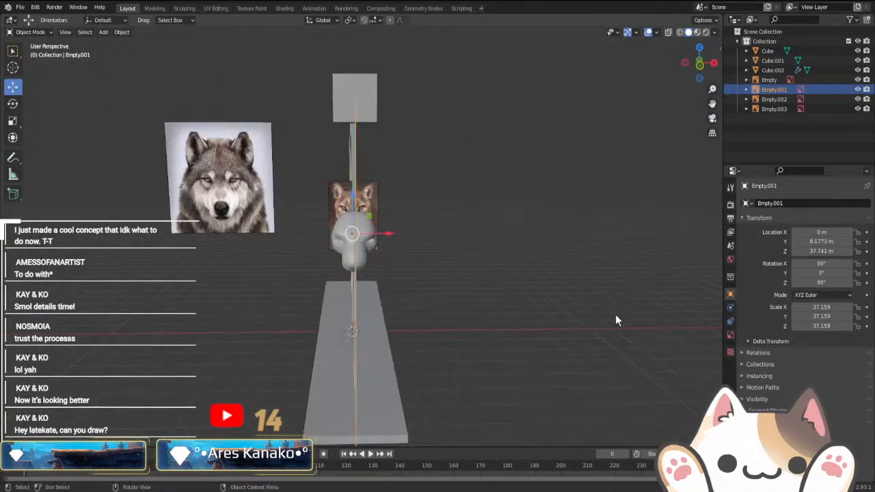
pyautogui.scroll(4, 615, 311)
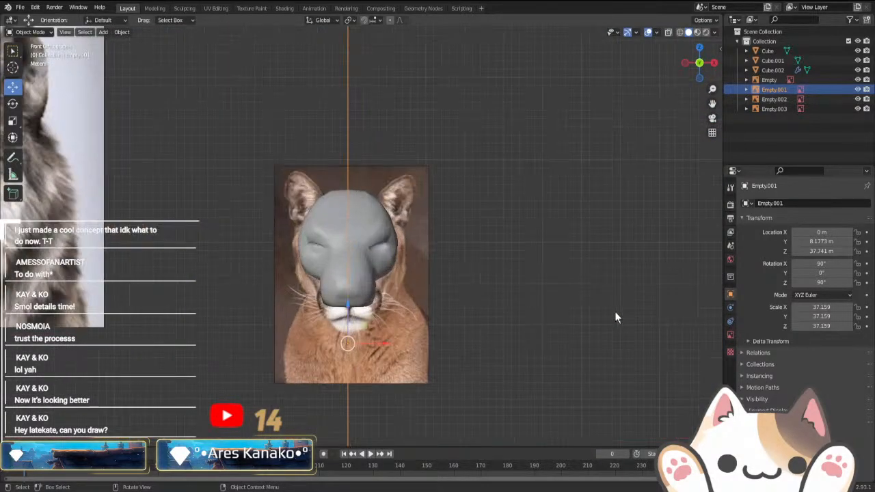
# - Cut a new edge with the Knife across the brow above the eye, and move the new middle vertex to round the brow
pyautogui.scroll(-3, 514, 322)
pyautogui.scroll(10, 441, 317)
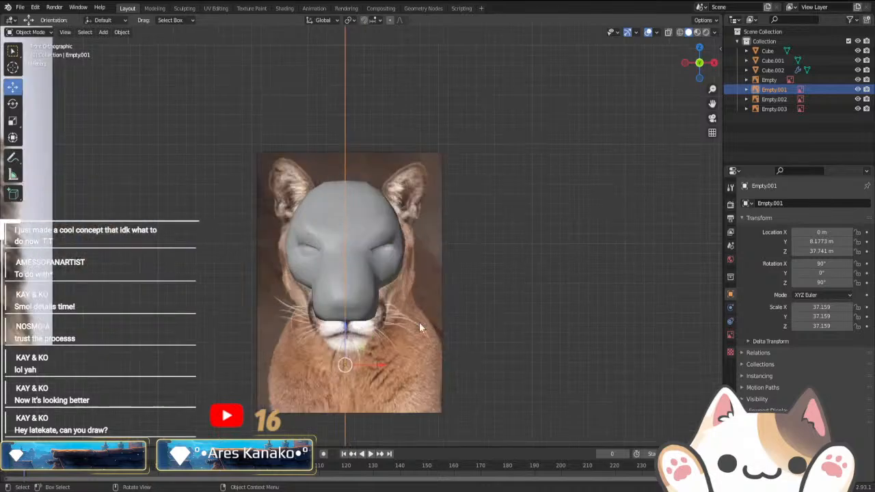
pyautogui.click(429, 317)
pyautogui.press('Tab')
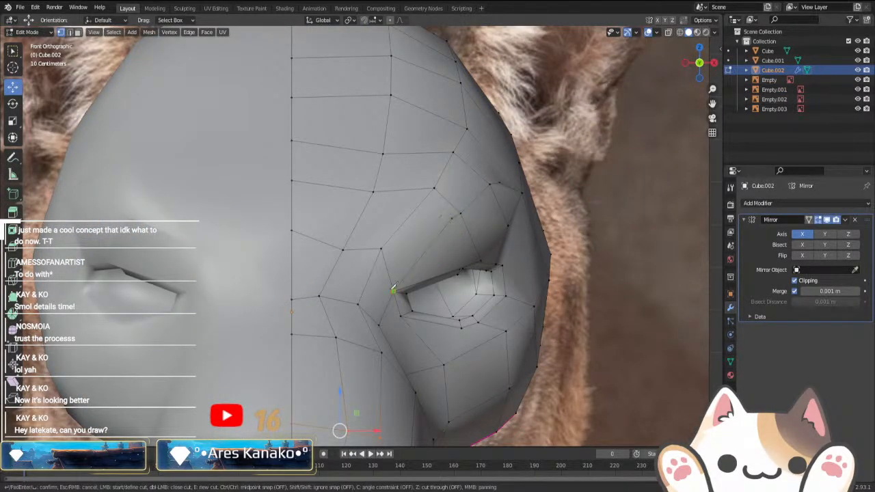
pyautogui.click(481, 260)
pyautogui.press('Return')
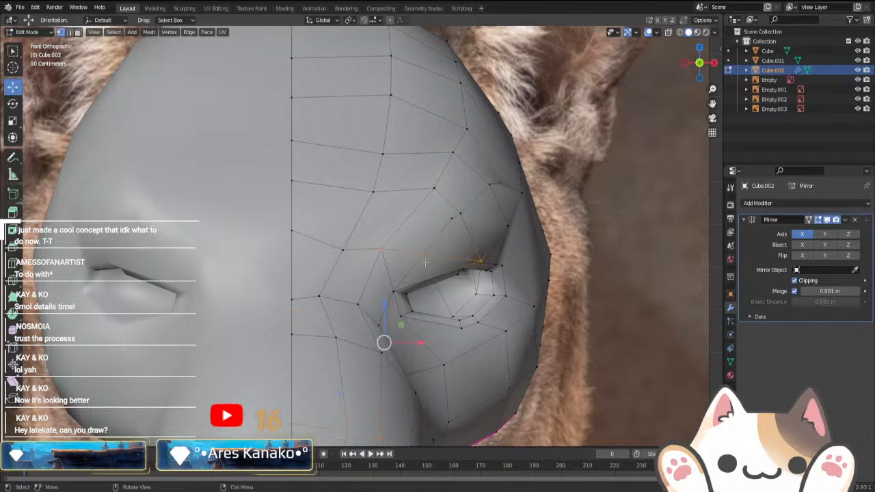
pyautogui.click(424, 254)
pyautogui.moveTo(479, 264); pyautogui.dragTo(417, 270, button='middle')
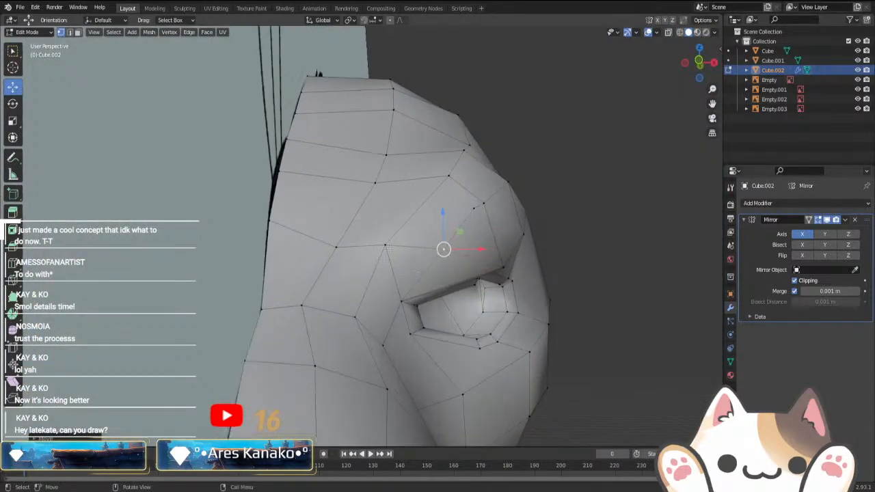
pyautogui.moveTo(373, 298); pyautogui.dragTo(377, 292)
pyautogui.moveTo(377, 291); pyautogui.dragTo(314, 269, button='middle')
# - Hide the side drawing so the solid head can be seen on its own
pyautogui.press('Tab')
pyautogui.scroll(-3, 313, 269)
pyautogui.click(267, 224)
pyautogui.press('h')
pyautogui.moveTo(267, 229); pyautogui.dragTo(291, 263, button='middle')
# - Move the brow vertex above the eye inward and down on the head mesh
pyautogui.click(399, 257)
pyautogui.moveTo(441, 258); pyautogui.dragTo(474, 244, button='middle')
pyautogui.press('Tab')
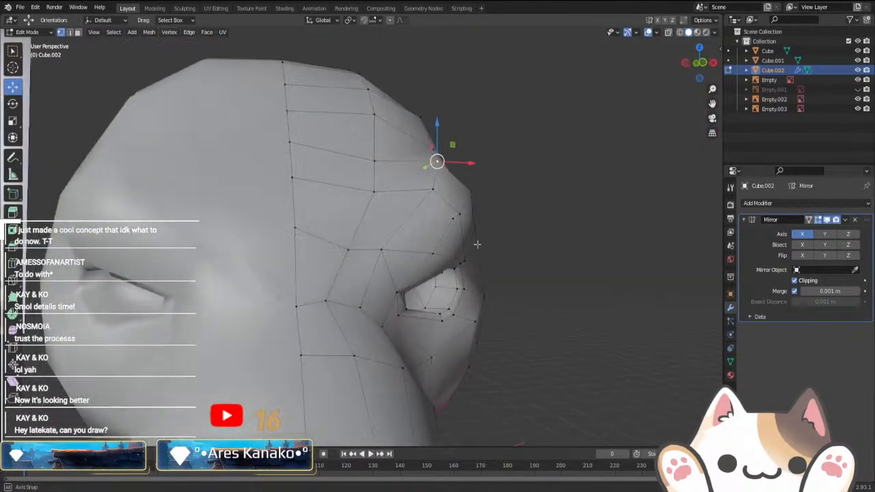
pyautogui.press('g')
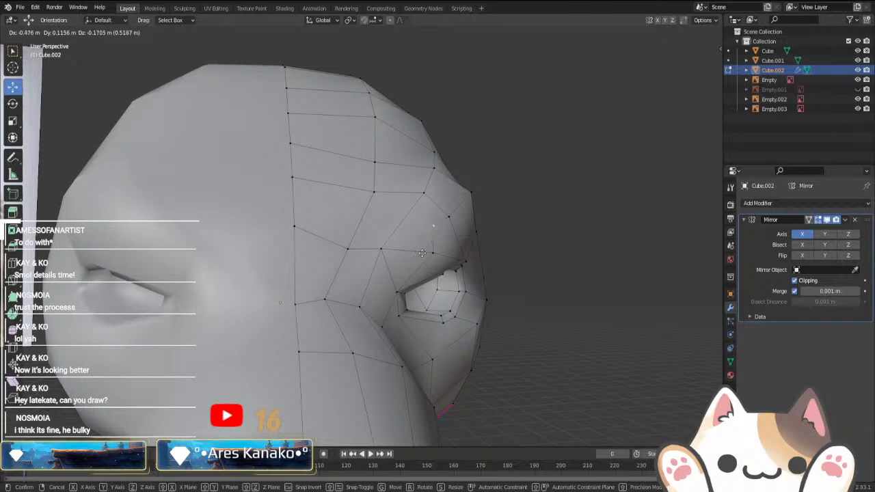
pyautogui.click(431, 236)
pyautogui.press('Tab')
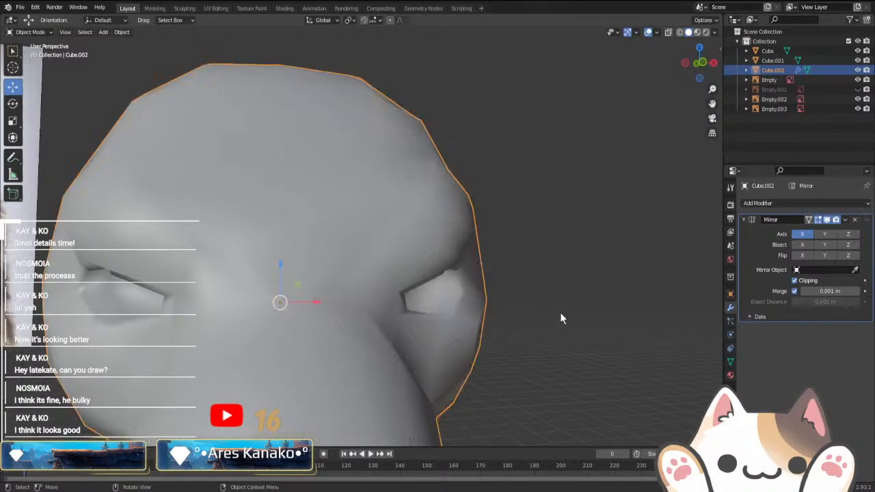
# - Select the vertices around and inside the eye socket, and try moving them within the horizontal plane
pyautogui.click(560, 319)
pyautogui.moveTo(560, 319); pyautogui.dragTo(519, 274, button='middle')
pyautogui.click(396, 255)
pyautogui.press('Tab')
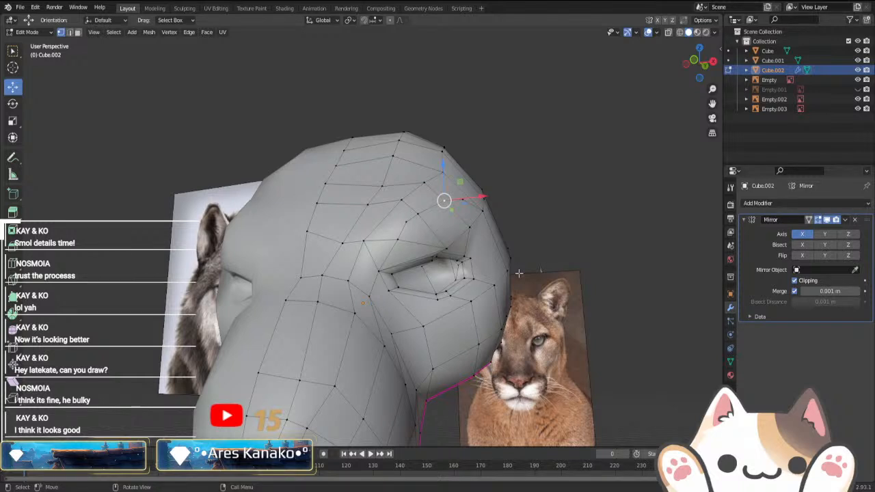
pyautogui.moveTo(519, 274); pyautogui.dragTo(383, 249, button='middle')
pyautogui.moveTo(372, 246); pyautogui.dragTo(408, 260)
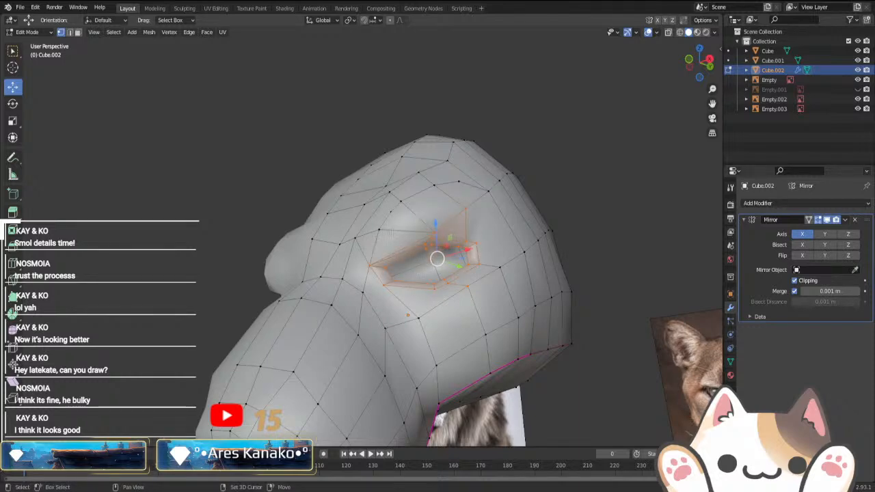
pyautogui.moveTo(446, 313); pyautogui.dragTo(446, 313)
pyautogui.moveTo(446, 313); pyautogui.dragTo(479, 186, button='middle')
pyautogui.moveTo(460, 260); pyautogui.dragTo(477, 272)
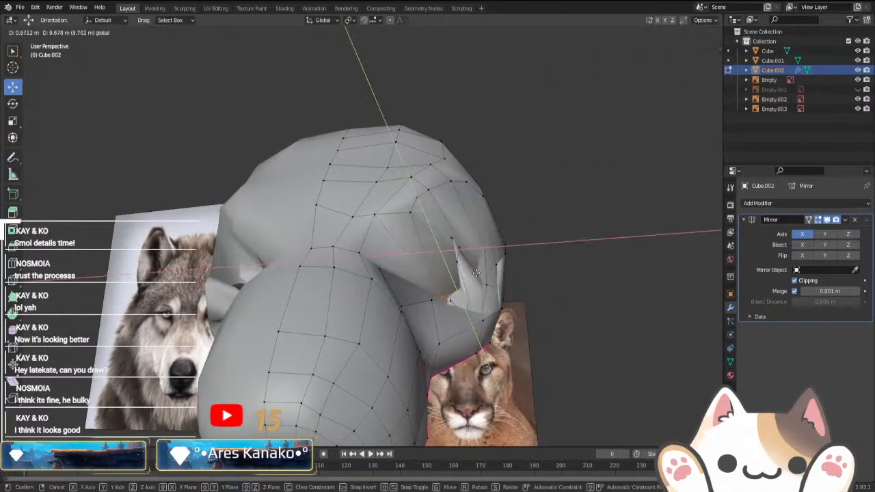
pyautogui.rightClick(477, 273)
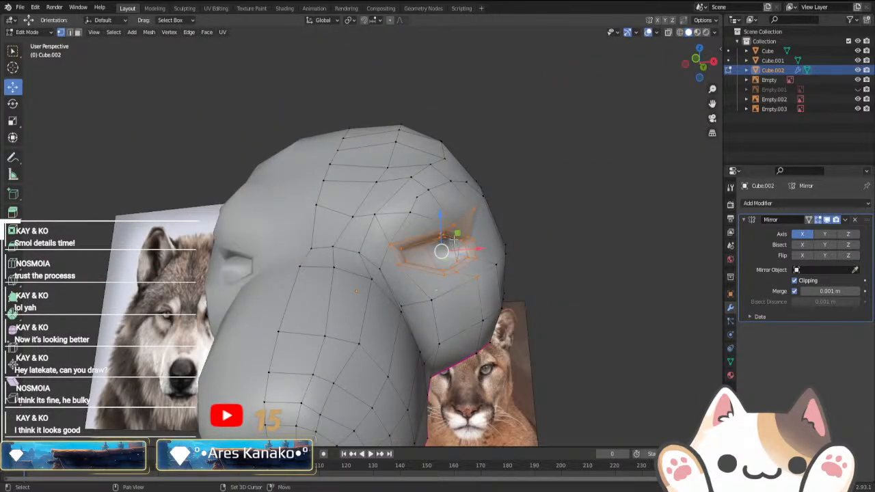
# - Resize, rotate and shift the selected eye socket in the front view to suit the cougar's eye
pyautogui.moveTo(454, 237); pyautogui.dragTo(500, 253, button='middle')
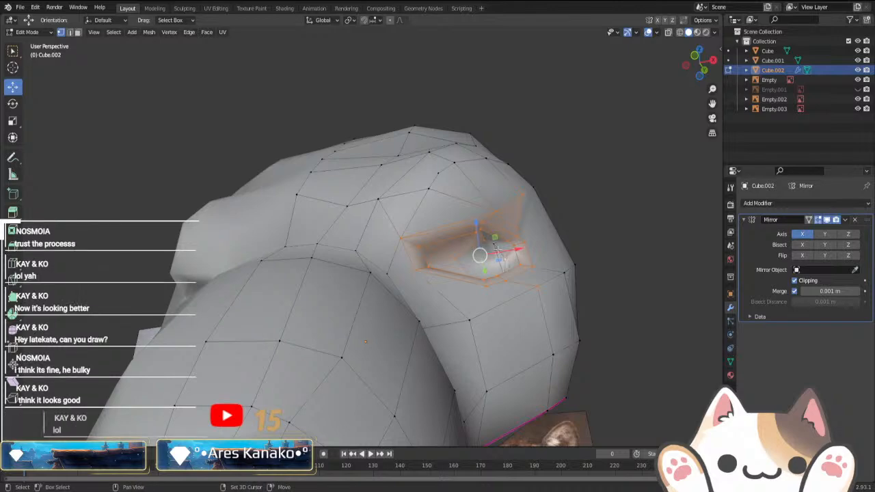
pyautogui.moveTo(516, 290); pyautogui.dragTo(492, 294, button='middle')
pyautogui.press('s')
pyautogui.click(509, 316)
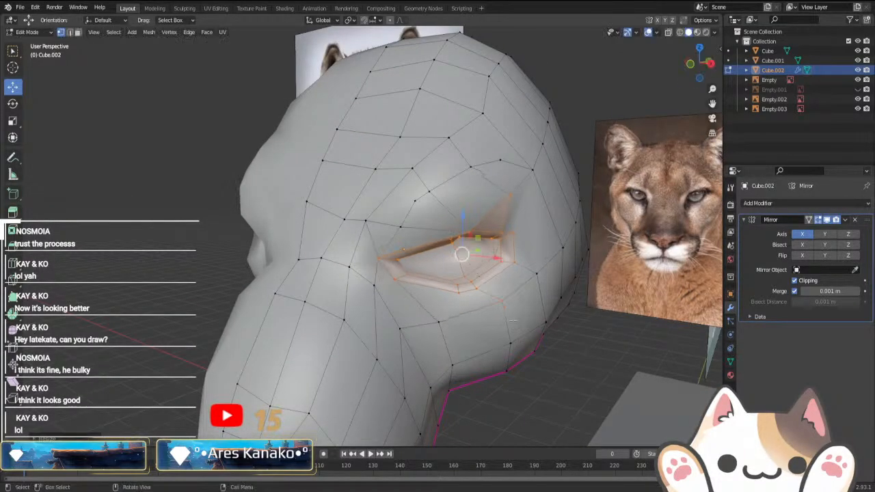
pyautogui.press('KP_1')
pyautogui.press('s')
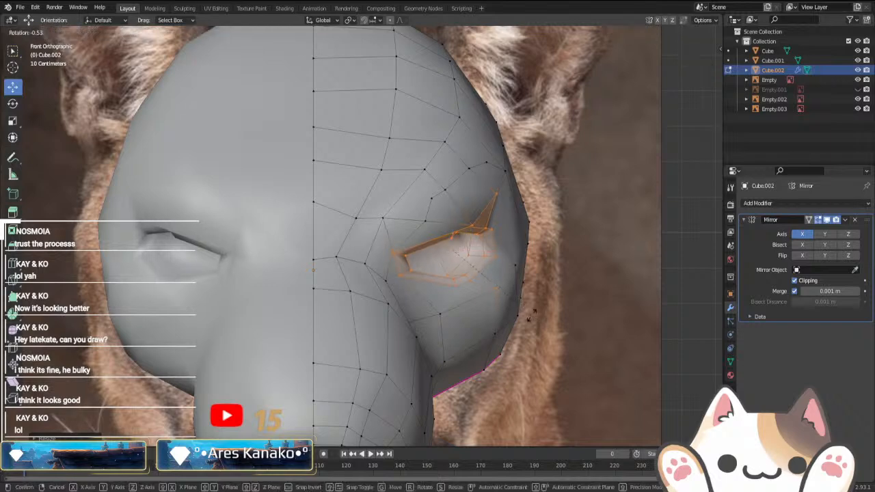
pyautogui.click(535, 311)
pyautogui.press('g')
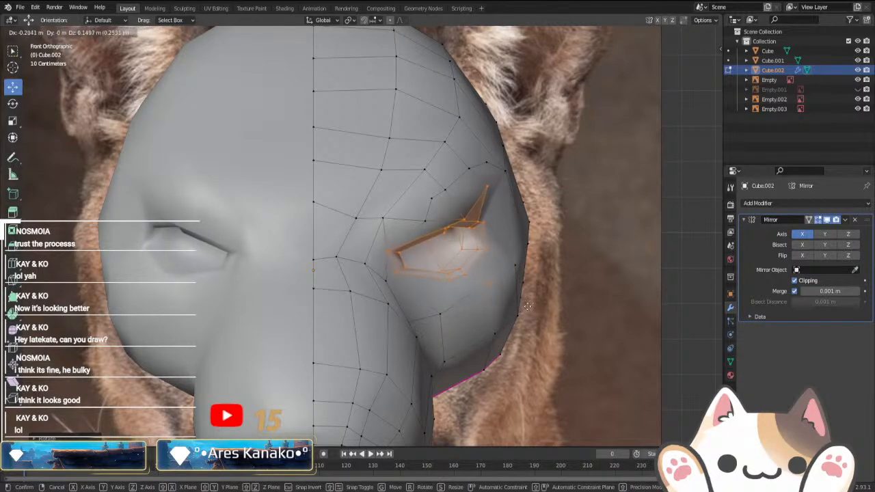
pyautogui.click(527, 305)
pyautogui.hotkey('alt', 'z')
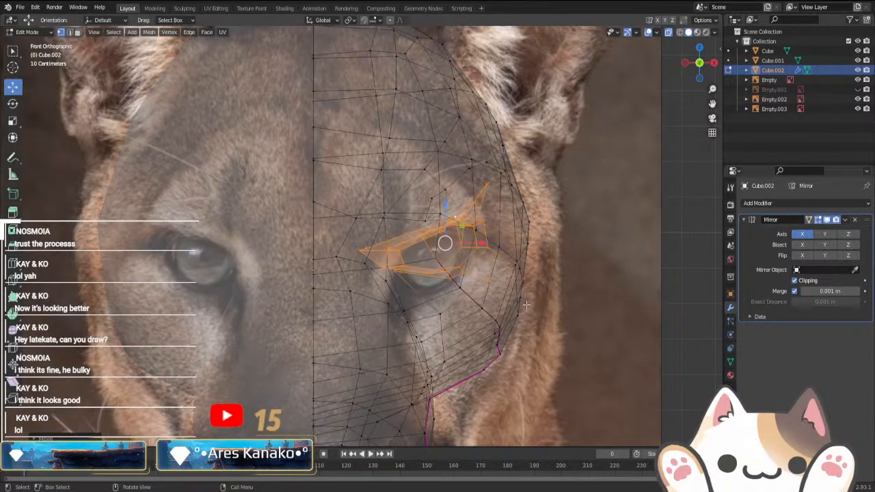
pyautogui.hotkey('alt', 'z')
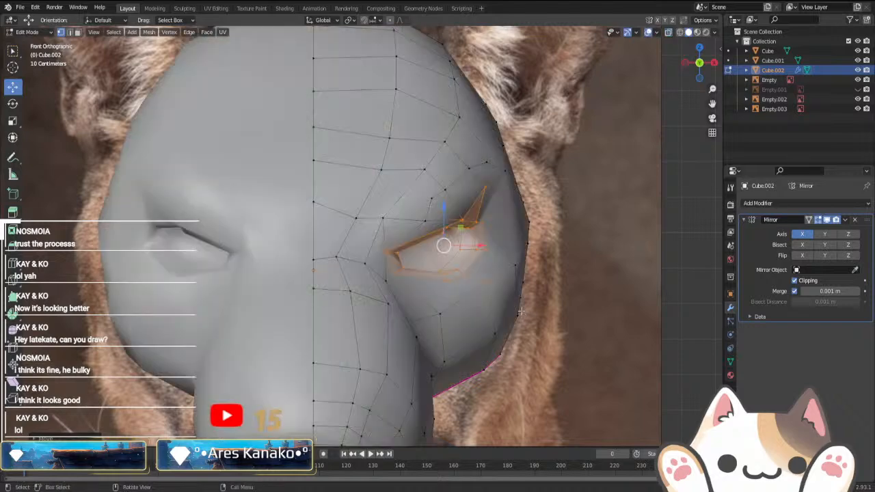
# - Leave mesh editing to view the whole head and save the file
pyautogui.press('Tab')
pyautogui.scroll(-3, 523, 315)
pyautogui.click(526, 334)
pyautogui.moveTo(526, 333)
pyautogui.mouseDown(button='middle')
pyautogui.moveTo(494, 326)
pyautogui.moveTo(439, 339)
pyautogui.moveTo(436, 308)
pyautogui.moveTo(619, 346)
pyautogui.moveTo(619, 332)
pyautogui.moveTo(543, 333)
pyautogui.mouseUp(button='middle')
pyautogui.hotkey('ctrl', 's')
# - Add a UV sphere for the eyeball and move it over the eye socket in the side view
pyautogui.press('KP_3')
pyautogui.scroll(-4, 542, 328)
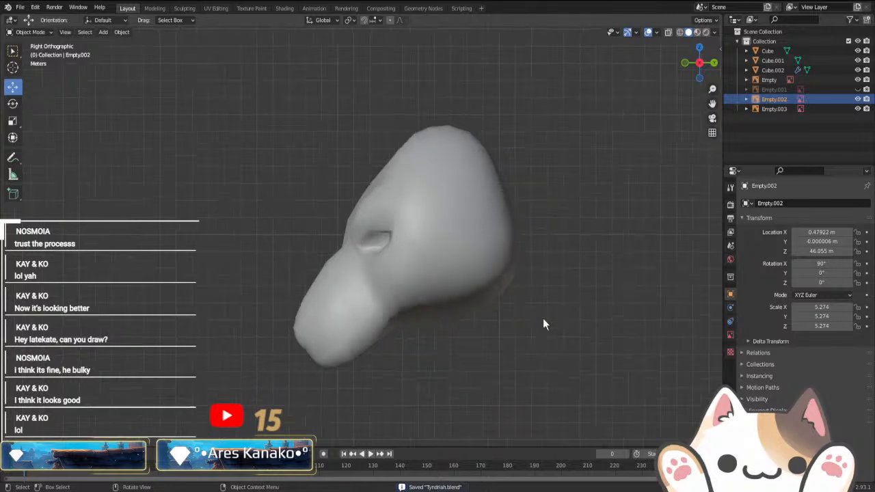
pyautogui.click(102, 32)
pyautogui.moveTo(117, 47)
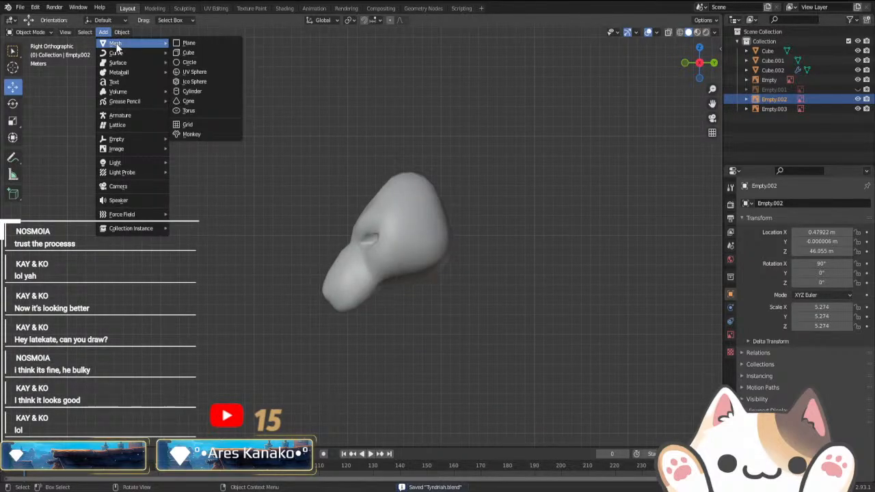
pyautogui.click(185, 71)
pyautogui.scroll(-3, 377, 259)
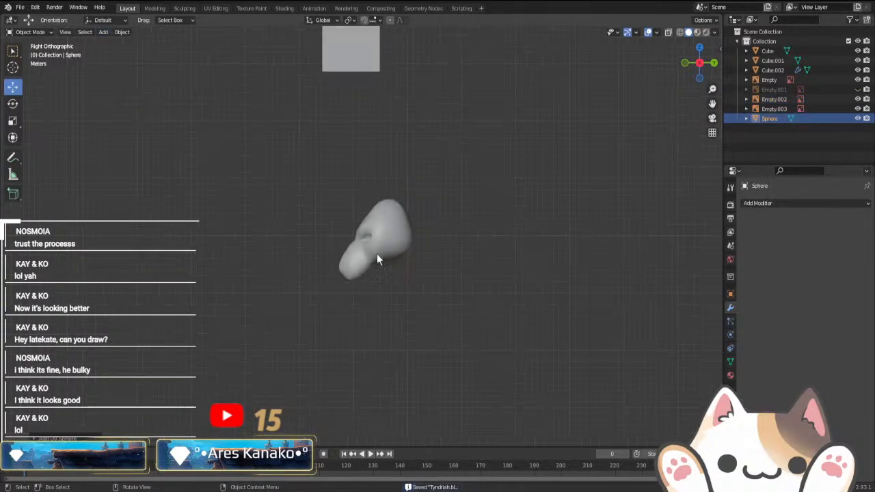
pyautogui.press('g')
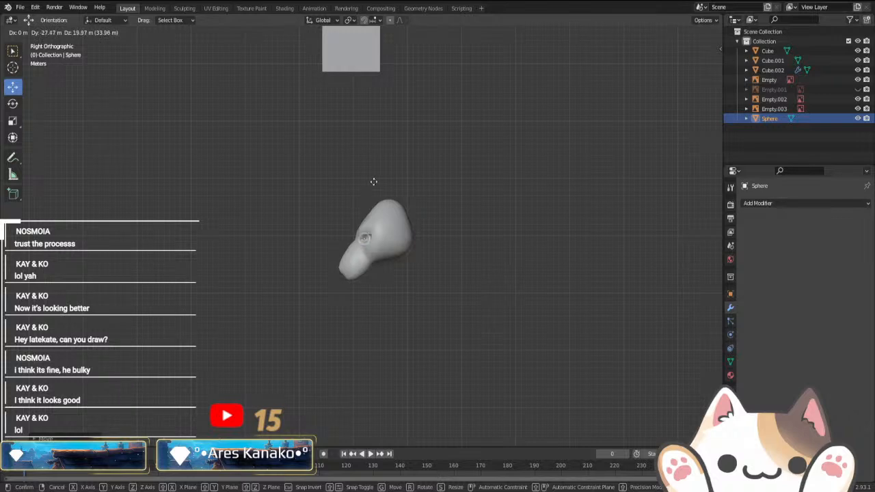
pyautogui.click(376, 183)
# - Shift the eyeball sphere sideways from the head's centre into the eye socket, and fine-tune its position in the front view
pyautogui.moveTo(354, 245); pyautogui.dragTo(446, 322, button='middle')
pyautogui.scroll(4, 447, 322)
pyautogui.moveTo(367, 243); pyautogui.dragTo(415, 235)
pyautogui.rightClick(414, 235)
pyautogui.click(406, 237)
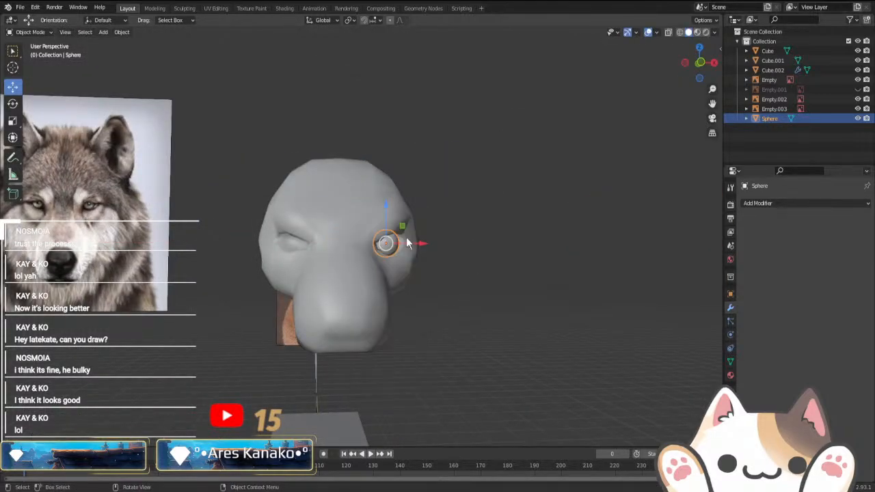
pyautogui.press('KP_1')
pyautogui.scroll(7, 407, 237)
pyautogui.press('g')
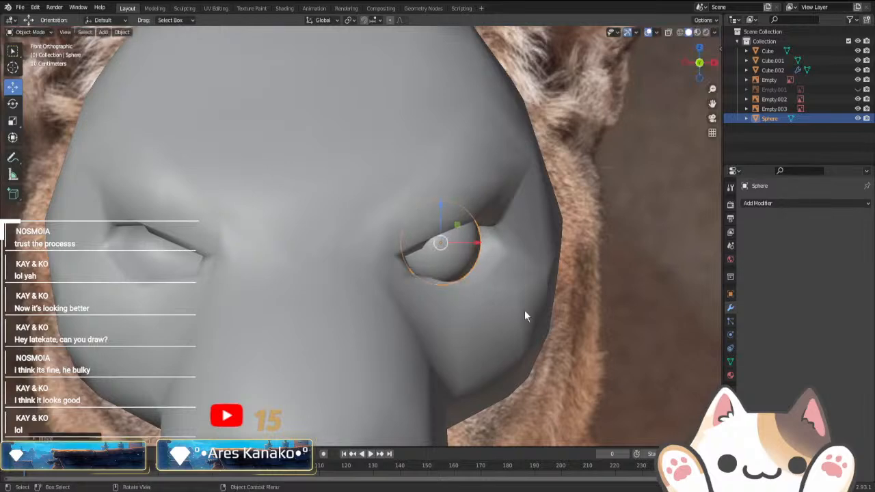
pyautogui.click(512, 322)
# - Move the eyeball sphere back along Y into the head and widen it along the X axis
pyautogui.moveTo(512, 322); pyautogui.dragTo(403, 318, button='middle')
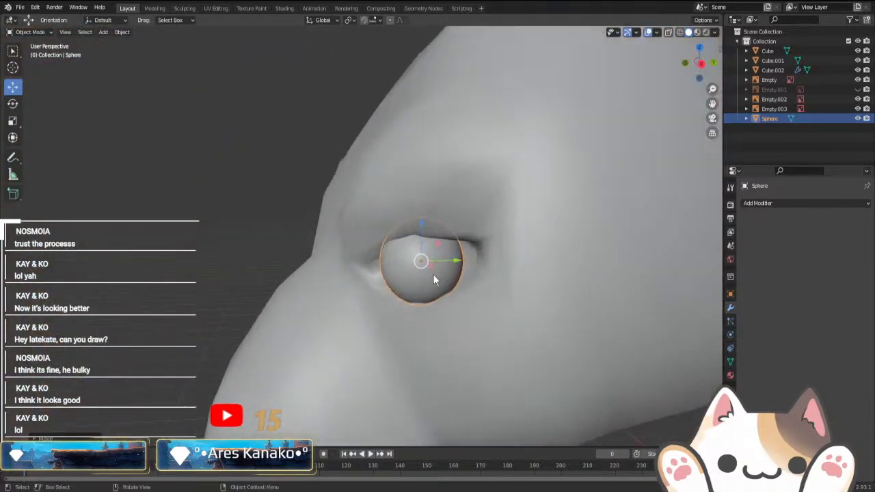
pyautogui.moveTo(455, 260); pyautogui.dragTo(483, 258)
pyautogui.moveTo(483, 258); pyautogui.dragTo(480, 289, button='middle')
pyautogui.press('s')
pyautogui.press('x')
pyautogui.click(540, 283)
# - Rotate the stretched eyeball in the top view and around Y so it follows the angle of the eye socket
pyautogui.press('KP_7')
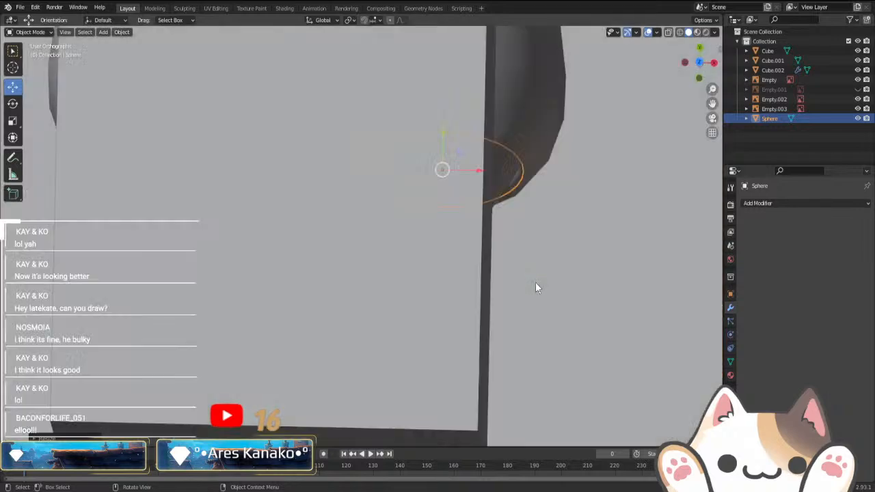
pyautogui.hotkey('alt', 'z')
pyautogui.press('r')
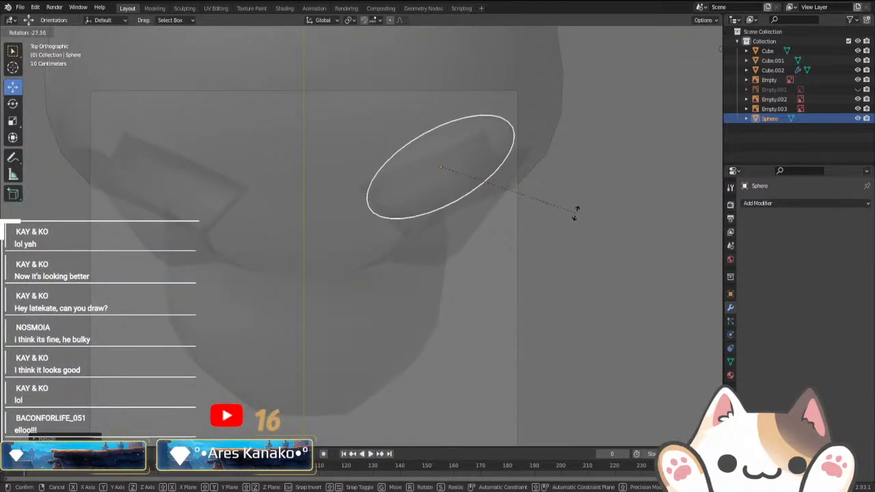
pyautogui.click(575, 262)
pyautogui.hotkey('alt', 'z')
pyautogui.moveTo(575, 261); pyautogui.dragTo(499, 283, button='middle')
pyautogui.press('r')
pyautogui.press('y')
pyautogui.click(545, 316)
pyautogui.moveTo(545, 316); pyautogui.dragTo(434, 303, button='middle')
pyautogui.press('KP_7')
pyautogui.hotkey('alt', 'z')
pyautogui.press('r')
pyautogui.click(601, 327)
# - Move the upper eyelid vertices of the head mesh to fit around the eyeball
pyautogui.click(446, 396)
pyautogui.scroll(-4, 446, 395)
pyautogui.scroll(5, 377, 303)
pyautogui.press('Tab')
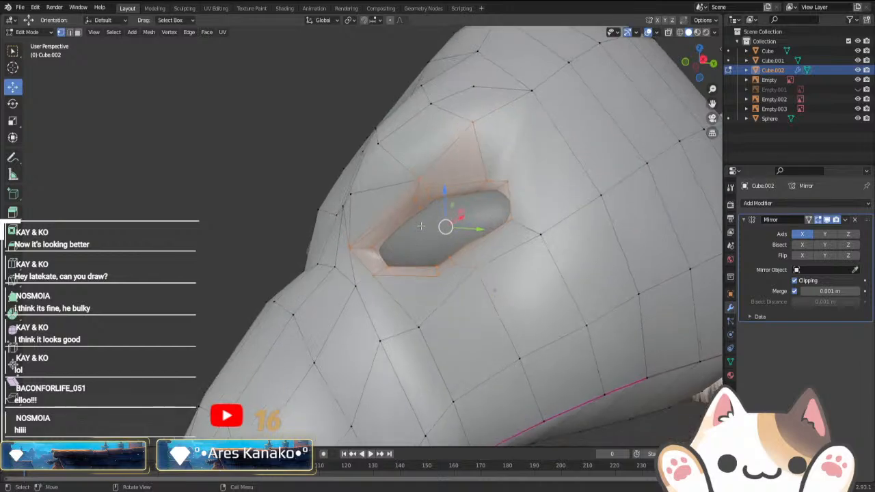
pyautogui.moveTo(449, 223); pyautogui.dragTo(429, 259, button='middle')
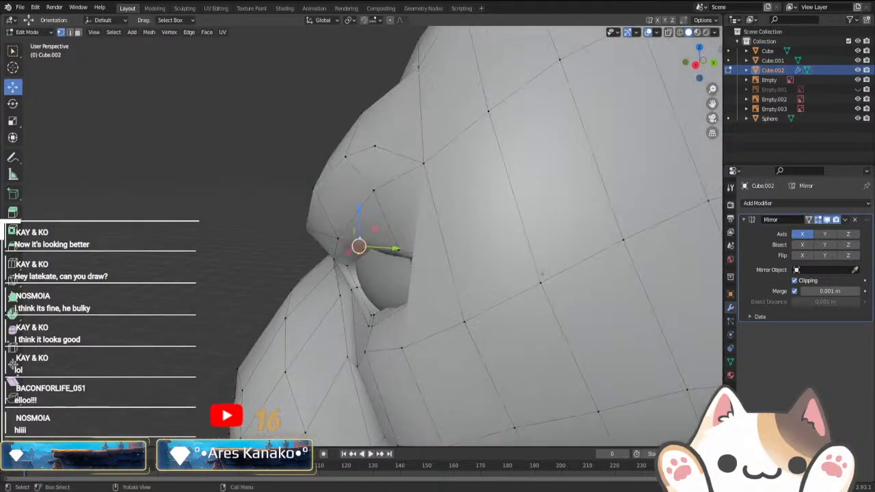
pyautogui.press('g')
pyautogui.click(419, 256)
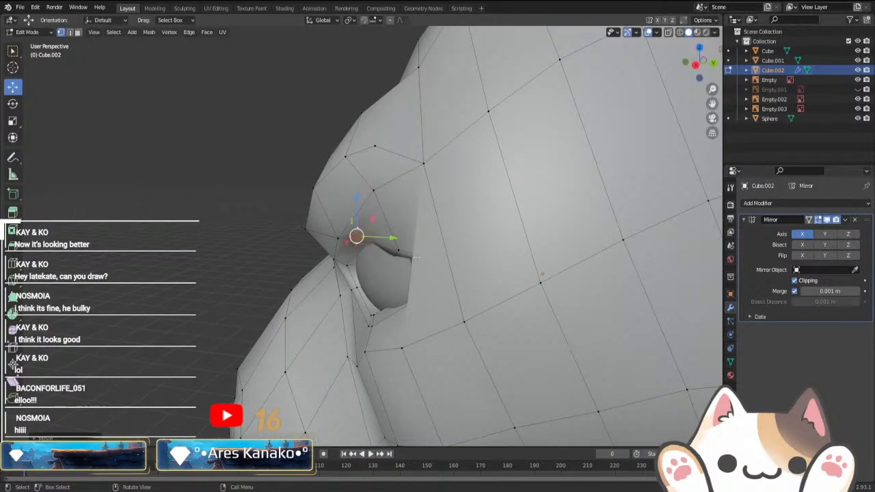
pyautogui.press('g')
pyautogui.click(336, 229)
pyautogui.press('Tab')
# - Examine how the eyeball sits in the socket from several angles
pyautogui.moveTo(335, 229); pyautogui.dragTo(502, 326, button='middle')
pyautogui.click(430, 243)
pyautogui.moveTo(429, 243); pyautogui.dragTo(497, 227, button='middle')
pyautogui.click(500, 229)
pyautogui.click(421, 250)
pyautogui.moveTo(422, 251); pyautogui.dragTo(382, 294, button='middle')
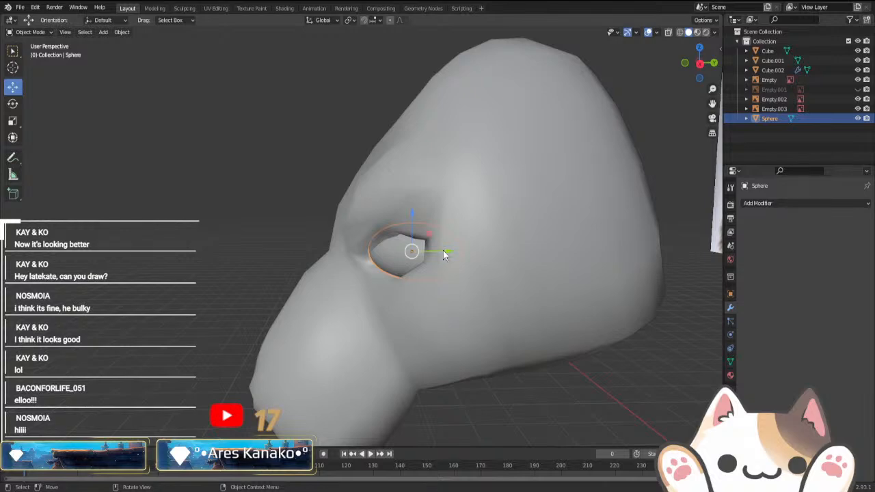
pyautogui.moveTo(435, 259); pyautogui.dragTo(487, 372, button='middle')
# - Unhide all reference images and compare the see-through head's eye with the side drawing
pyautogui.click(538, 312)
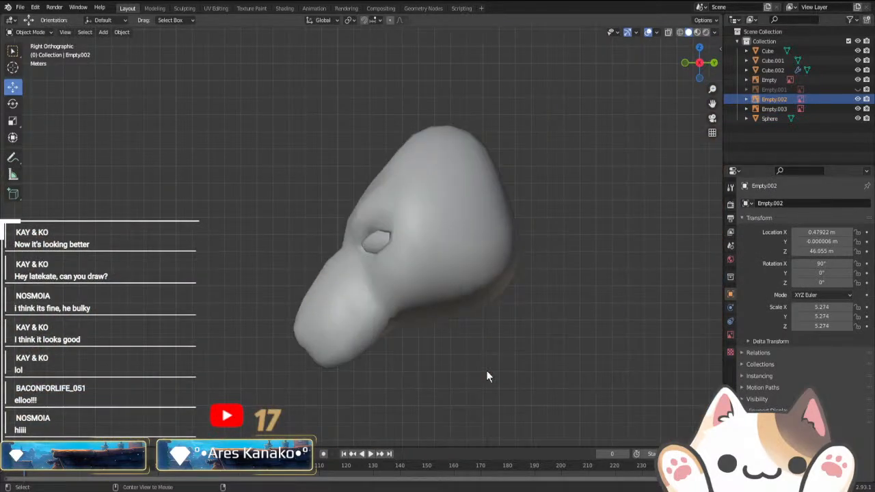
pyautogui.press('h')
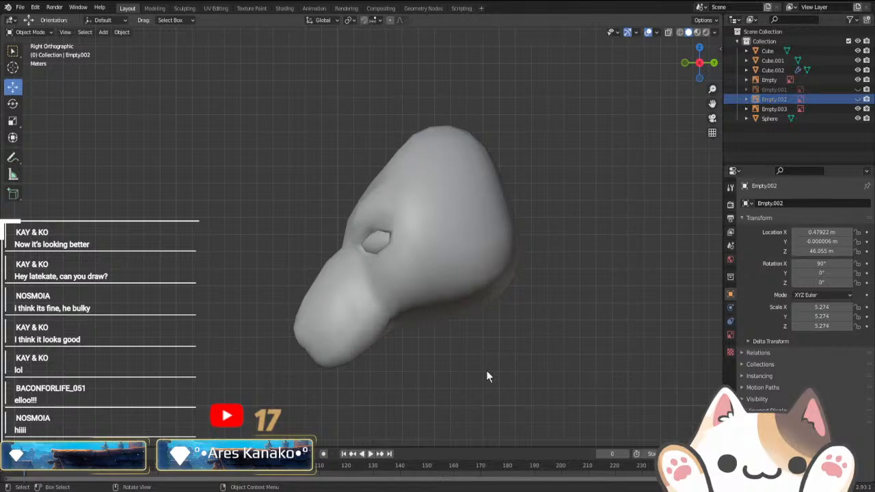
pyautogui.hotkey('alt', 'h')
pyautogui.hotkey('alt', 'z')
pyautogui.scroll(7, 491, 367)
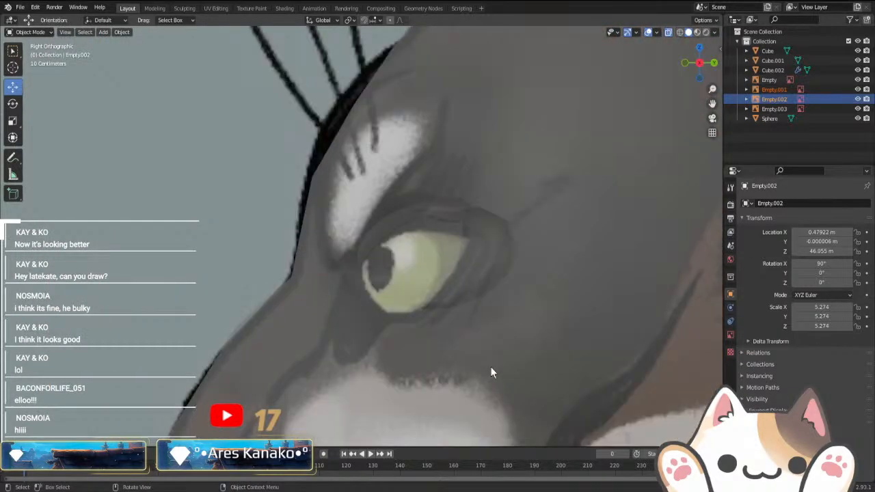
pyautogui.hotkey('alt', 'z')
# - Add a Mirror modifier to the eyeball sphere
pyautogui.click(430, 295)
pyautogui.moveTo(429, 295); pyautogui.dragTo(494, 294, button='middle')
pyautogui.press('KP_1')
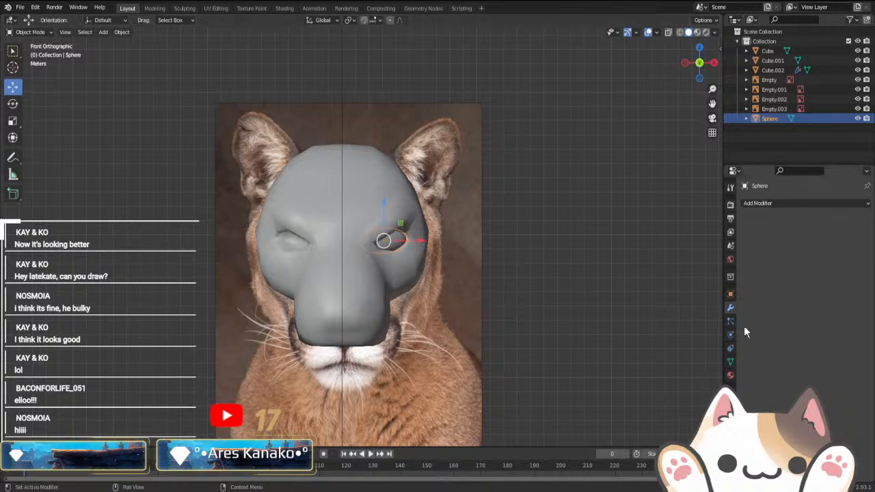
pyautogui.click(781, 203)
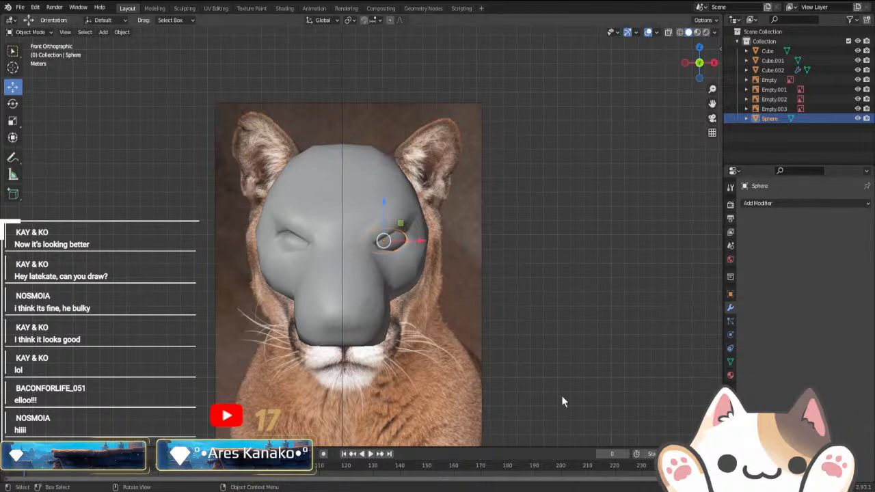
pyautogui.scroll(-6, 396, 324)
pyautogui.moveTo(399, 294)
pyautogui.mouseDown(button='middle')
pyautogui.moveTo(292, 310)
pyautogui.moveTo(394, 324)
pyautogui.moveTo(335, 287)
pyautogui.moveTo(351, 301)
pyautogui.moveTo(343, 284)
pyautogui.mouseUp(button='middle')
pyautogui.press('KP_1')
pyautogui.scroll(10, 343, 284)
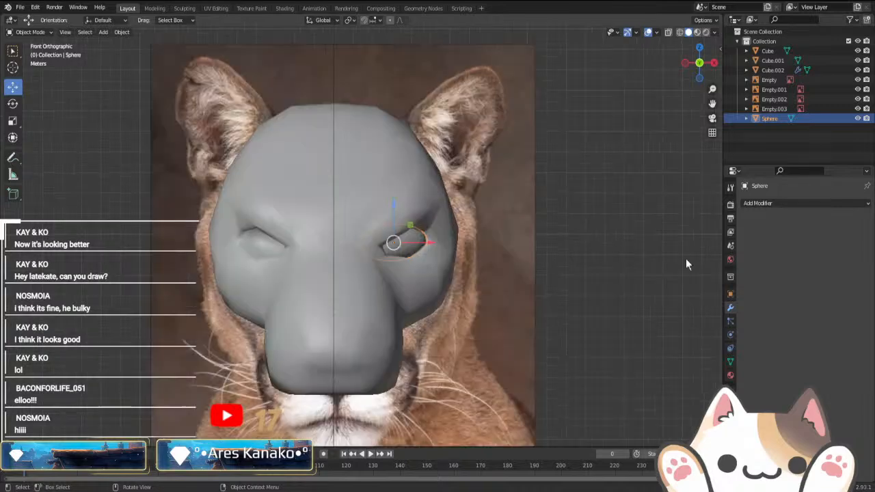
pyautogui.click(783, 203)
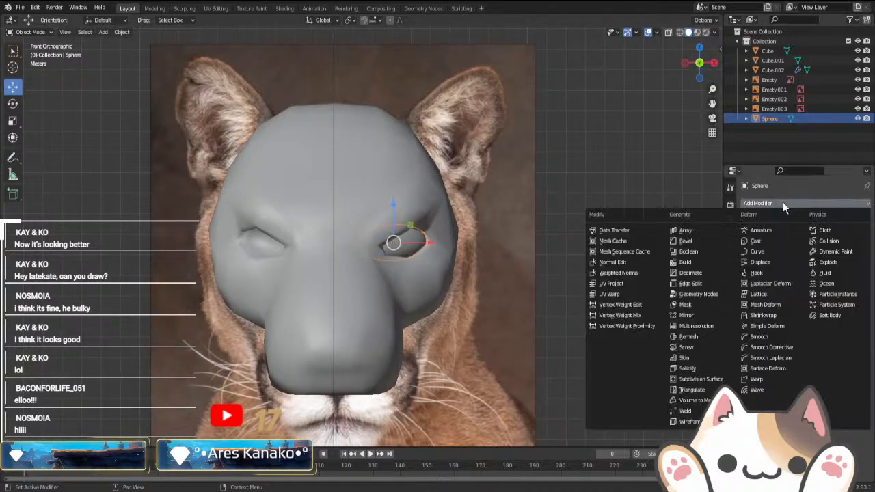
pyautogui.click(684, 315)
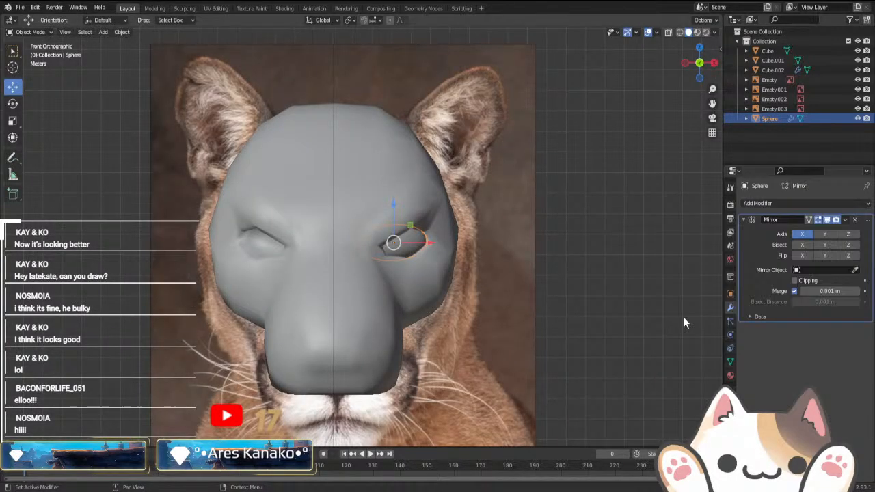
# - Set the head mesh Cube.002 as the mirror object of the eyeball's Mirror modifier
pyautogui.click(855, 270)
pyautogui.click(338, 197)
pyautogui.click(592, 379)
pyautogui.scroll(-2, 568, 378)
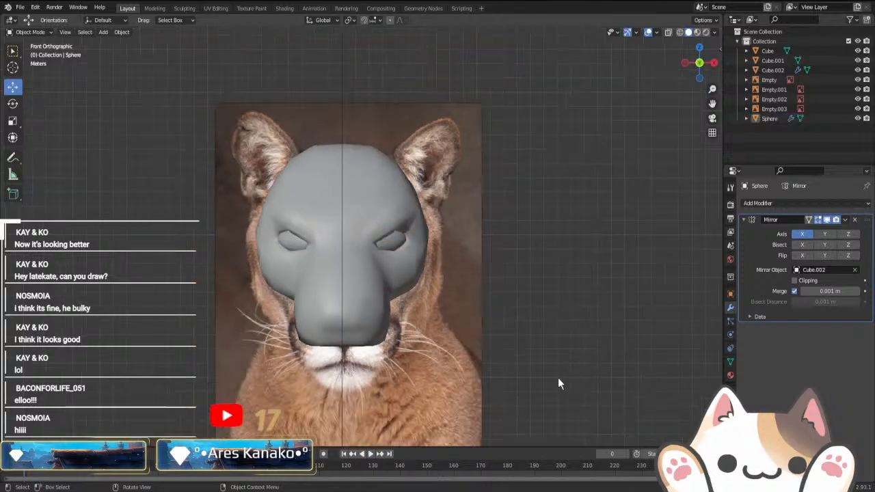
# - Examine the mirrored eyeballs from several angles and compare the see-through head with the side drawing
pyautogui.moveTo(558, 378); pyautogui.dragTo(435, 398, button='middle')
pyautogui.scroll(-2, 495, 324)
pyautogui.scroll(6, 478, 332)
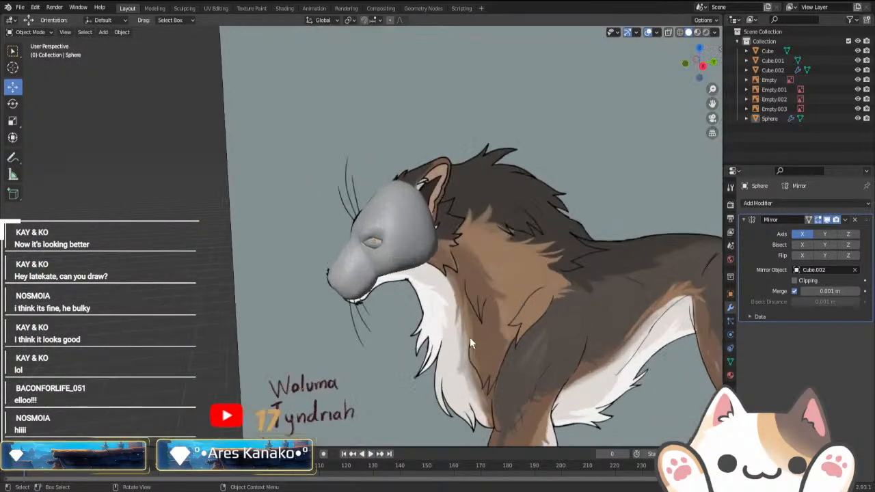
pyautogui.press('z')
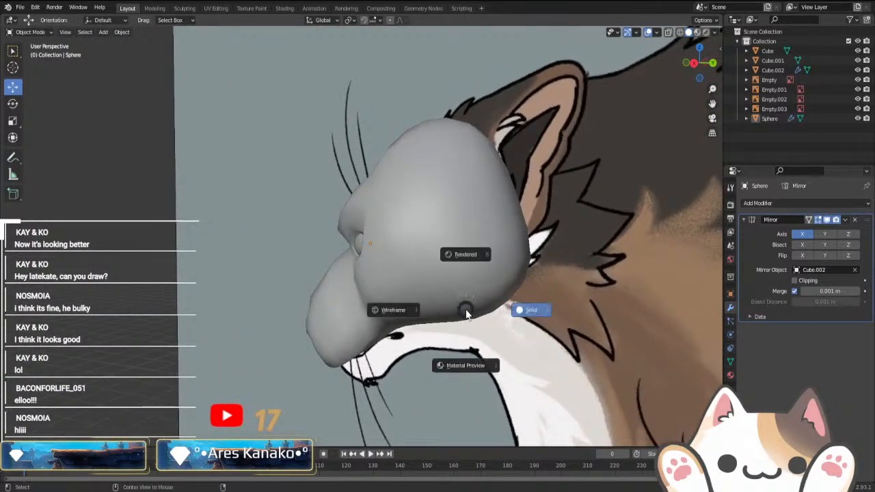
pyautogui.click(474, 309)
pyautogui.scroll(-3, 485, 313)
pyautogui.moveTo(547, 316)
pyautogui.mouseDown(button='middle')
pyautogui.moveTo(668, 314)
pyautogui.moveTo(578, 311)
pyautogui.moveTo(539, 353)
pyautogui.moveTo(622, 353)
pyautogui.moveTo(503, 367)
pyautogui.moveTo(417, 363)
pyautogui.mouseUp(button='middle')
pyautogui.press('KP_1')
pyautogui.moveTo(327, 257); pyautogui.dragTo(429, 258, button='middle')
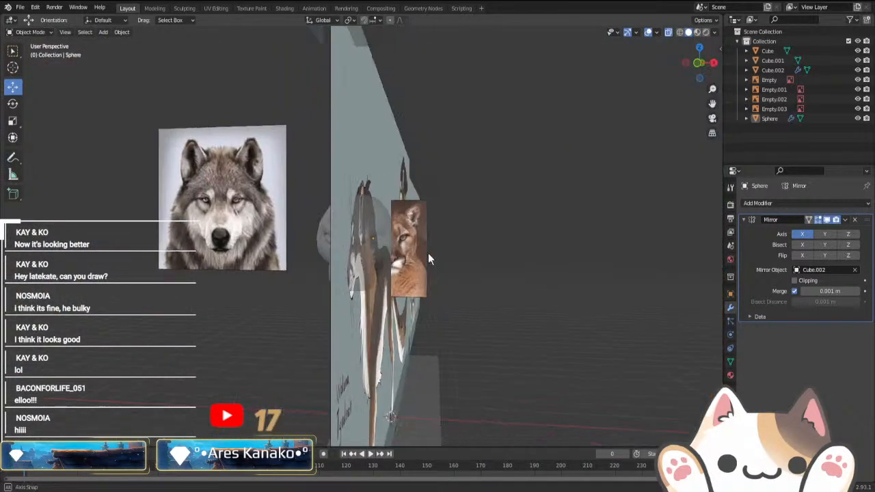
pyautogui.moveTo(230, 167)
pyautogui.mouseDown(button='middle')
pyautogui.moveTo(408, 251)
pyautogui.moveTo(428, 301)
pyautogui.mouseUp(button='middle')
pyautogui.scroll(3, 438, 328)
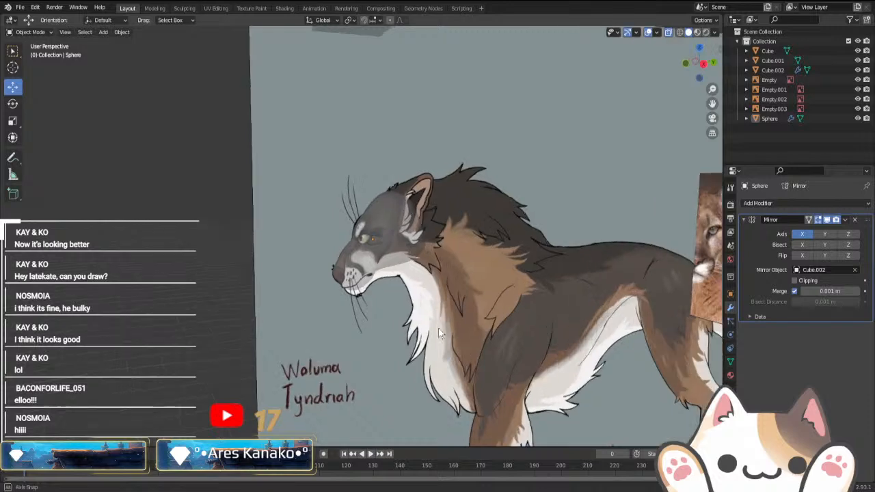
pyautogui.moveTo(415, 330)
pyautogui.mouseDown(button='middle')
pyautogui.moveTo(407, 296)
pyautogui.moveTo(474, 303)
pyautogui.moveTo(401, 326)
pyautogui.mouseUp(button='middle')
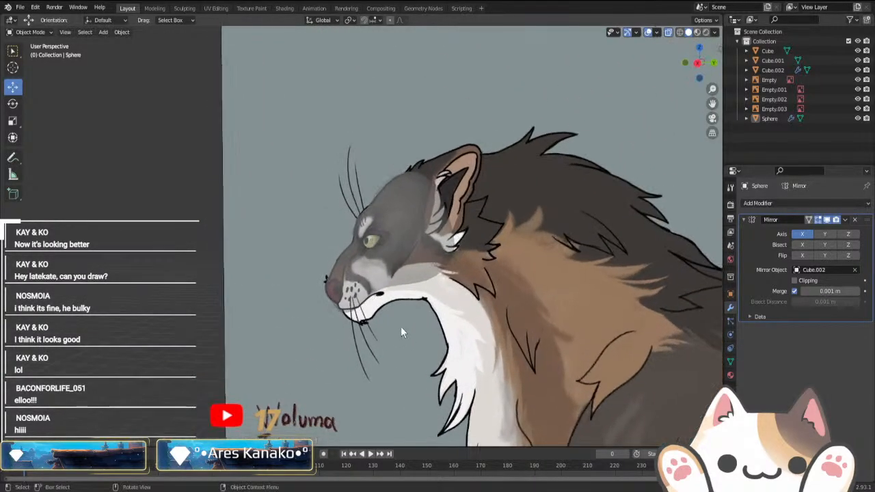
pyautogui.press('z')
pyautogui.hotkey('alt', 'z')
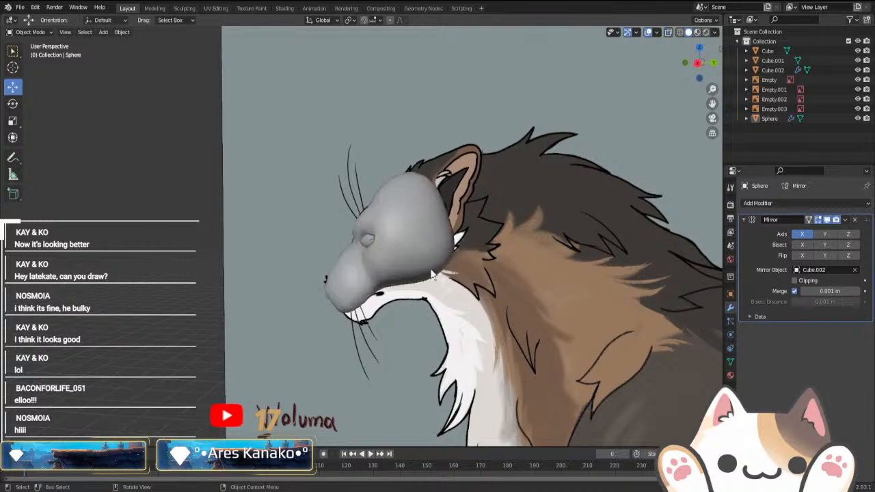
# - Open the head mesh in Edit Mode from the right view, see-through over the drawing's muzzle
pyautogui.moveTo(438, 243); pyautogui.dragTo(510, 248, button='middle')
pyautogui.press('KP_1')
pyautogui.scroll(5, 510, 248)
pyautogui.moveTo(509, 248); pyautogui.dragTo(455, 256)
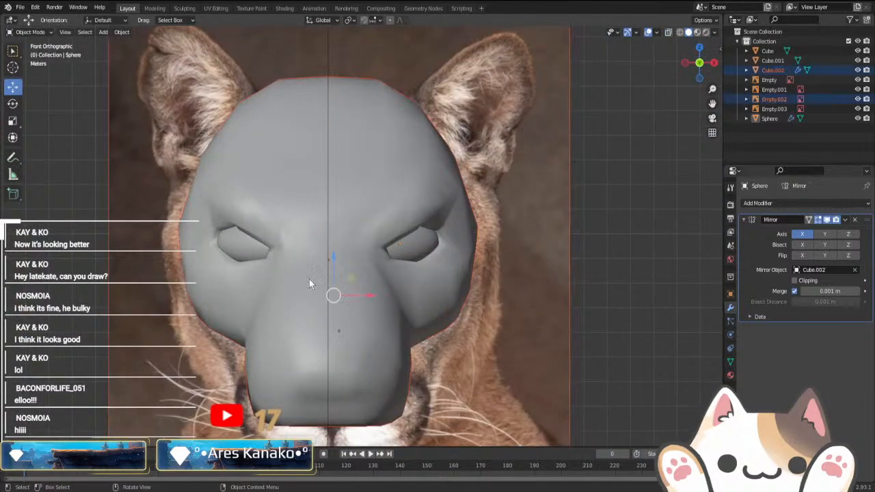
pyautogui.press('KP_3')
pyautogui.click(396, 230)
pyautogui.press('Tab')
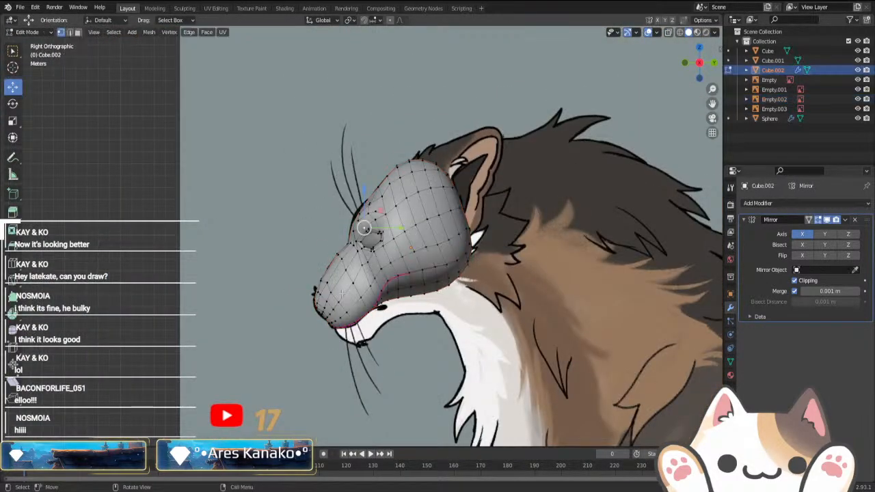
pyautogui.scroll(2, 396, 231)
pyautogui.hotkey('alt', 'z')
pyautogui.keyDown('shift'); pyautogui.moveTo(388, 369); pyautogui.dragTo(433, 292, button='middle'); pyautogui.keyUp('shift')
pyautogui.scroll(5, 378, 335)
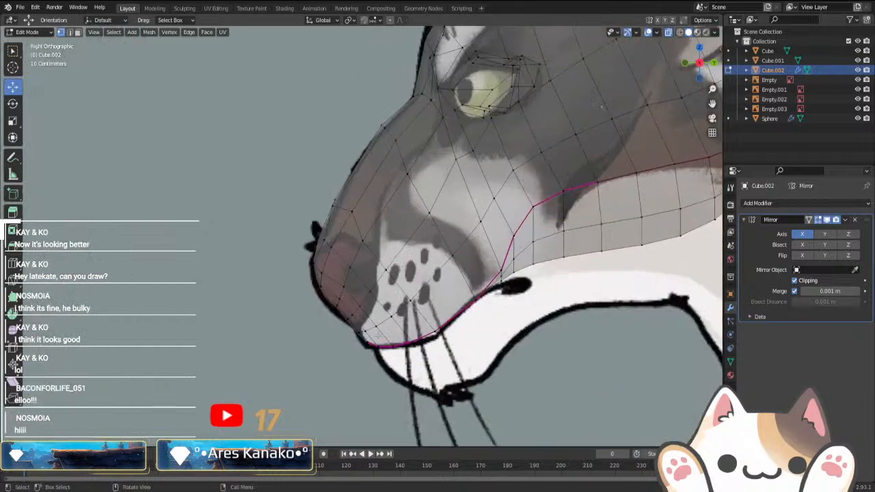
# - Try to knife-cut the nose outline into the front of the muzzle, following the side drawing
pyautogui.press('k')
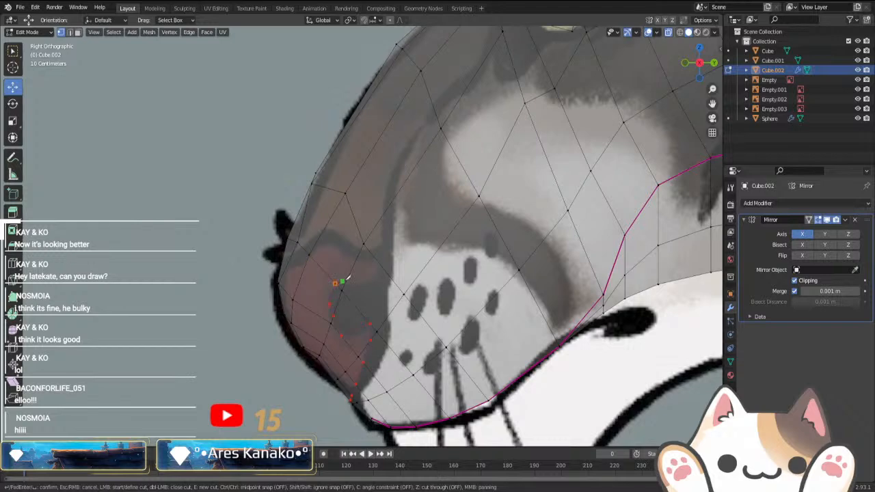
pyautogui.scroll(-3, 264, 267)
pyautogui.moveTo(263, 267); pyautogui.dragTo(300, 314, button='middle')
pyautogui.hotkey('ctrl', 'z')
pyautogui.press('k')
pyautogui.click(307, 229)
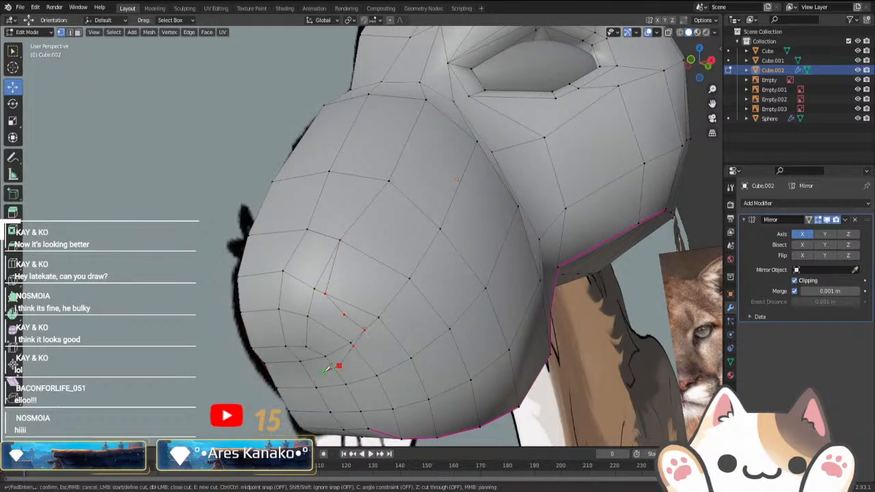
pyautogui.press('Escape')
pyautogui.press('k')
pyautogui.scroll(1, 291, 280)
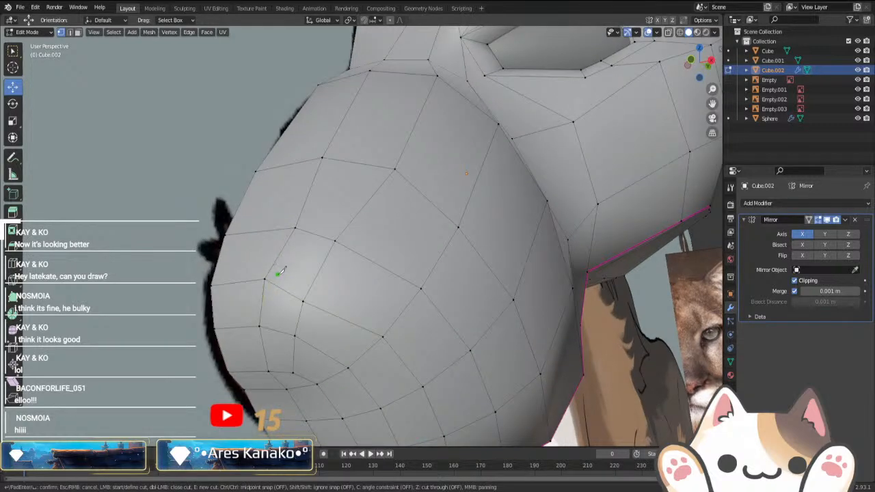
pyautogui.moveTo(281, 272); pyautogui.dragTo(308, 241, button='middle')
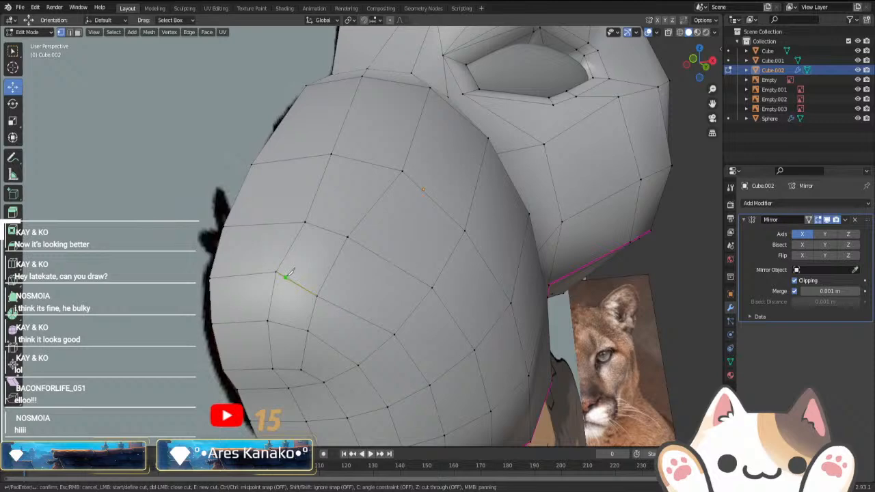
pyautogui.press('Escape')
# - Move the vertices at the side of the muzzle tip so their edges follow the nose outline
pyautogui.moveTo(317, 300); pyautogui.dragTo(315, 325, button='middle')
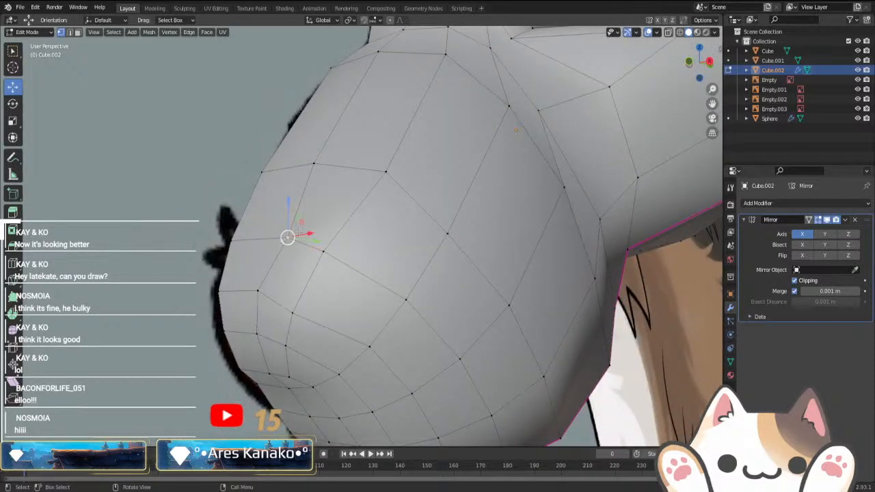
pyautogui.press('KP_3')
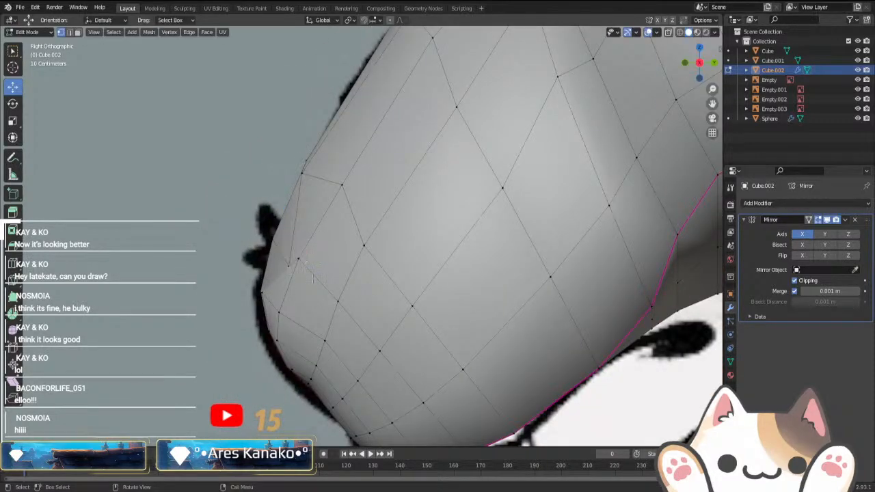
pyautogui.click(315, 293)
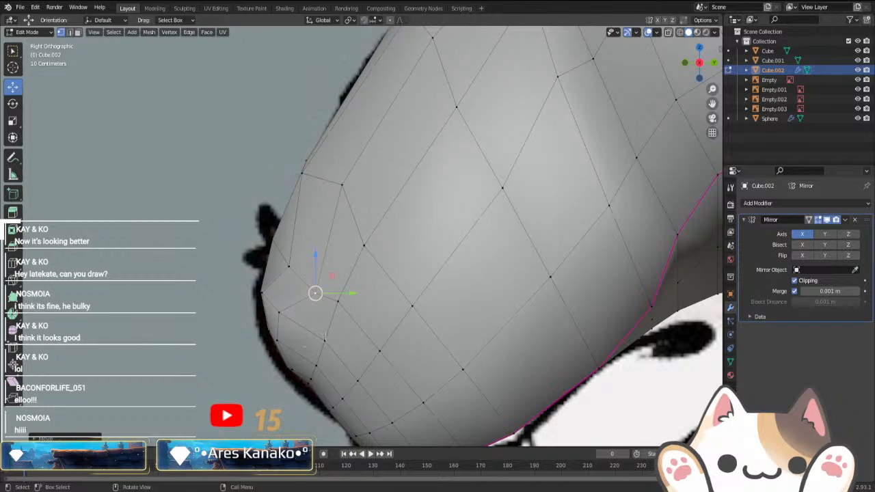
pyautogui.moveTo(325, 382); pyautogui.dragTo(422, 334, button='middle')
pyautogui.scroll(3, 358, 387)
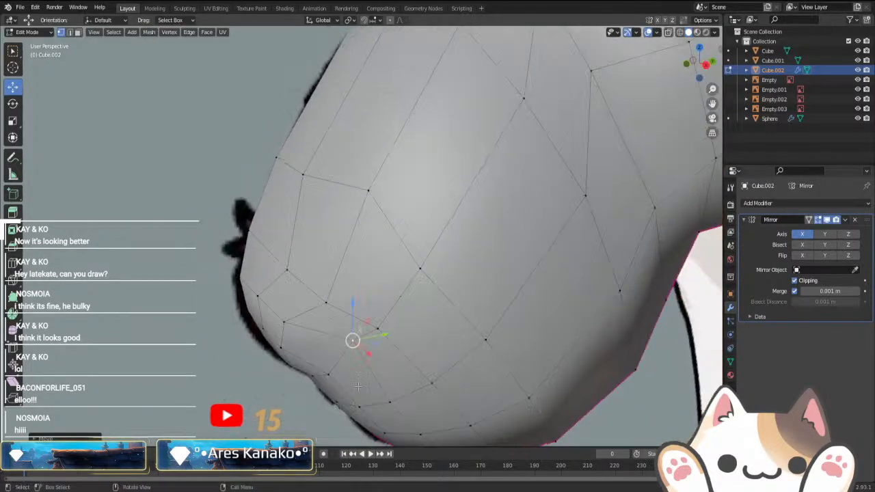
pyautogui.moveTo(383, 335); pyautogui.dragTo(369, 339)
pyautogui.moveTo(369, 338); pyautogui.dragTo(458, 336, button='middle')
pyautogui.moveTo(431, 329); pyautogui.dragTo(410, 330)
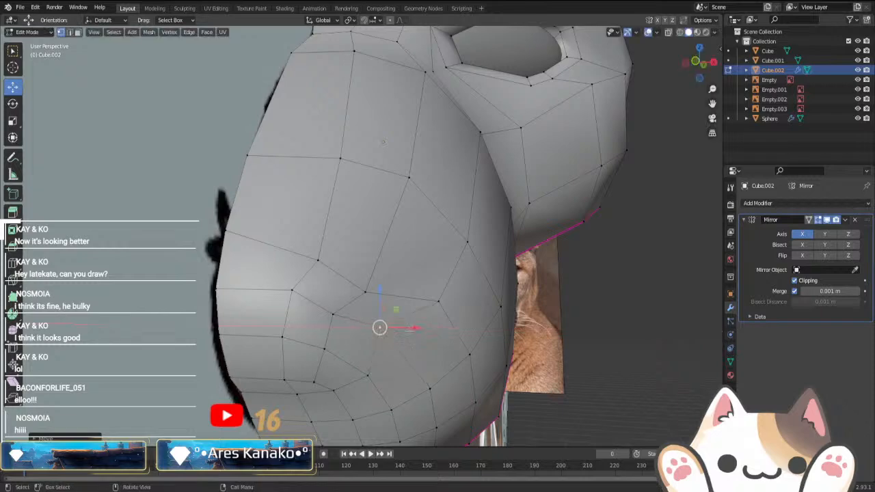
# - Hide the side drawing reference in Object Mode and return to editing the head mesh
pyautogui.press('Tab')
pyautogui.scroll(-3, 416, 345)
pyautogui.moveTo(418, 351); pyautogui.dragTo(328, 342, button='middle')
pyautogui.click(305, 374)
pyautogui.press('h')
pyautogui.moveTo(304, 374); pyautogui.dragTo(444, 375, button='middle')
pyautogui.click(348, 313)
pyautogui.press('Tab')
pyautogui.moveTo(348, 313); pyautogui.dragTo(309, 346, button='middle')
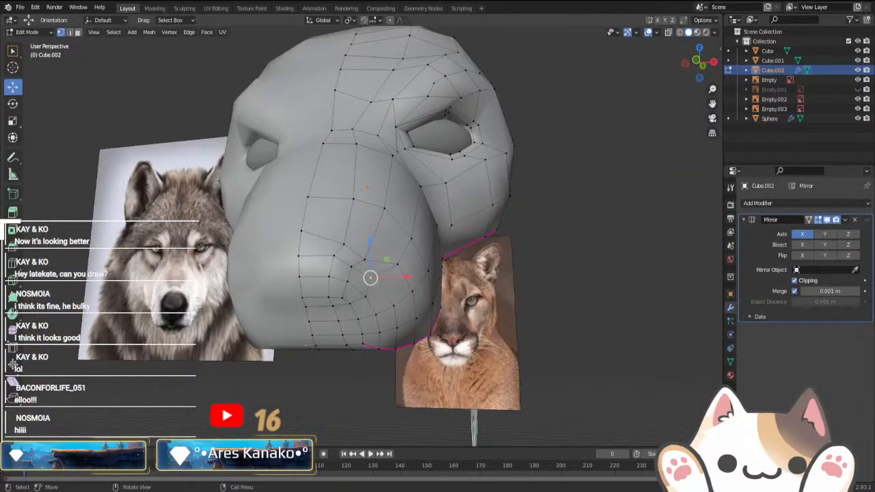
# - Move the vertices along the front of the nose bridge to form a ledge above the nose pad
pyautogui.press('g')
pyautogui.click(356, 292)
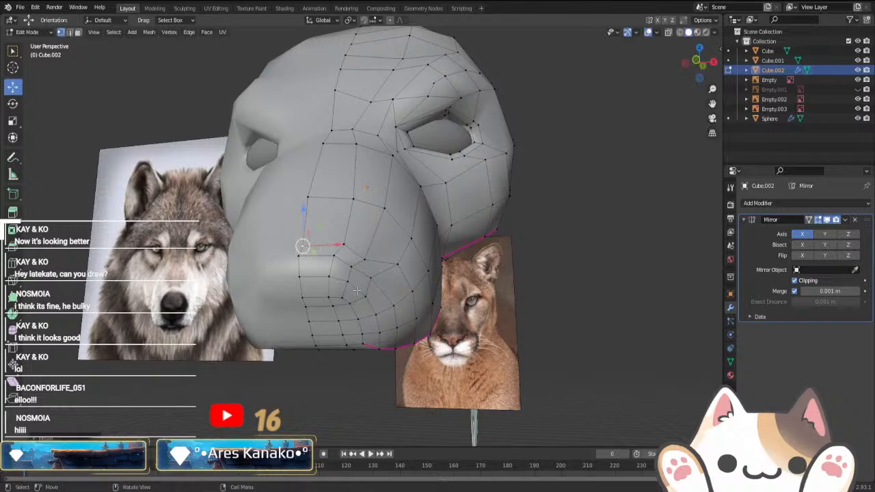
pyautogui.moveTo(357, 291); pyautogui.dragTo(253, 284, button='middle')
pyautogui.press('g')
pyautogui.click(361, 268)
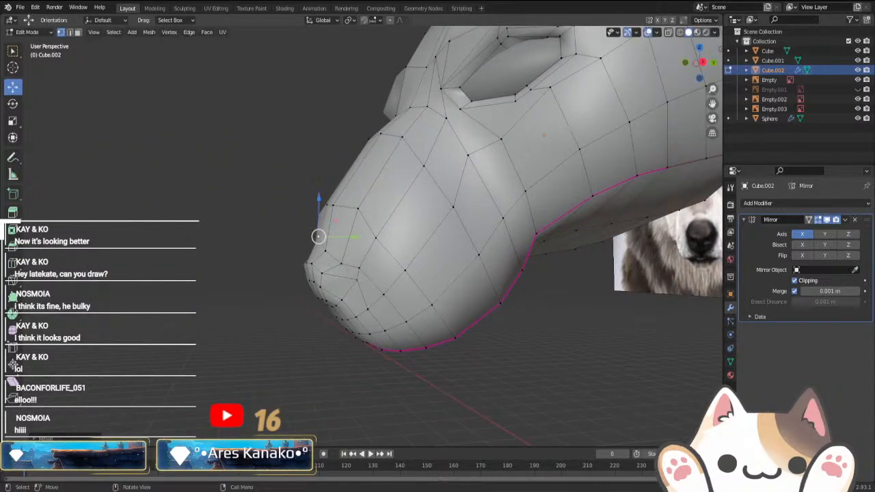
pyautogui.press('g')
pyautogui.click(353, 245)
pyautogui.press('g')
pyautogui.click(351, 247)
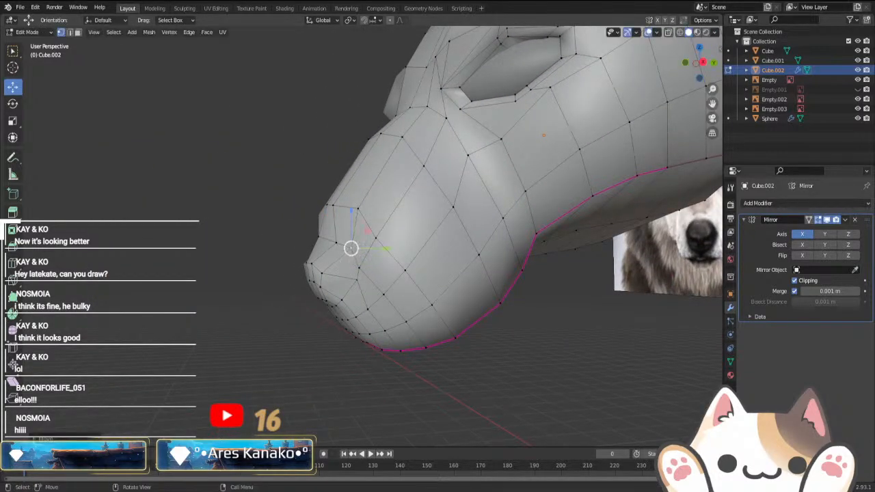
# - Move the centre vertices below the nose bridge to define the upper edge of the nose pad
pyautogui.click(311, 262)
pyautogui.moveTo(360, 307); pyautogui.dragTo(504, 301, button='middle')
pyautogui.press('g')
pyautogui.click(350, 287)
pyautogui.press('g')
pyautogui.click(332, 292)
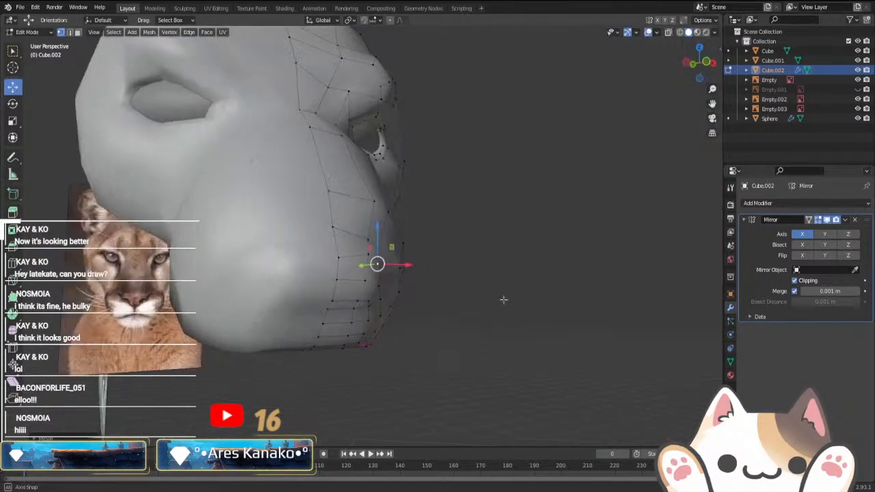
# - Knife-cut new edges into the side of the nose pad to outline the nostril
pyautogui.moveTo(350, 261); pyautogui.dragTo(294, 322, button='middle')
pyautogui.scroll(3, 354, 329)
pyautogui.moveTo(353, 330); pyautogui.dragTo(332, 325, button='middle')
pyautogui.press('k')
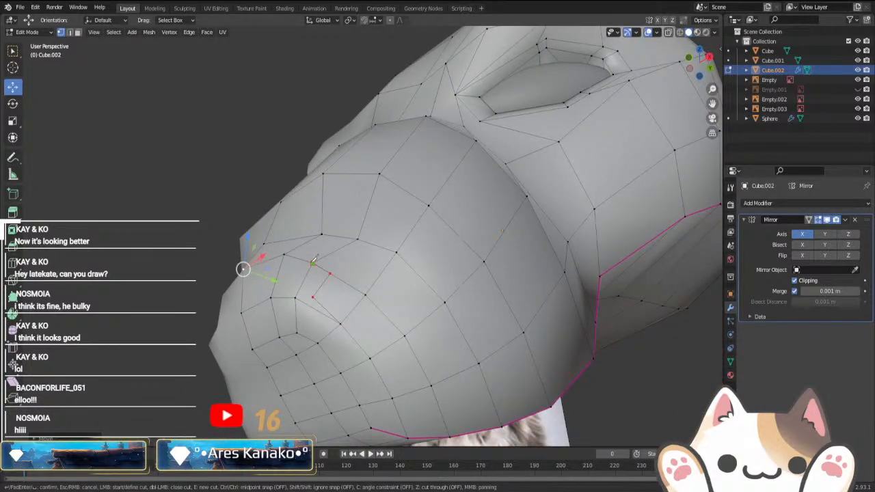
pyautogui.press('Return')
# - Knife-cut an edge across the nostril area to the outer corner of the nose pad
pyautogui.moveTo(344, 307); pyautogui.dragTo(320, 327, button='middle')
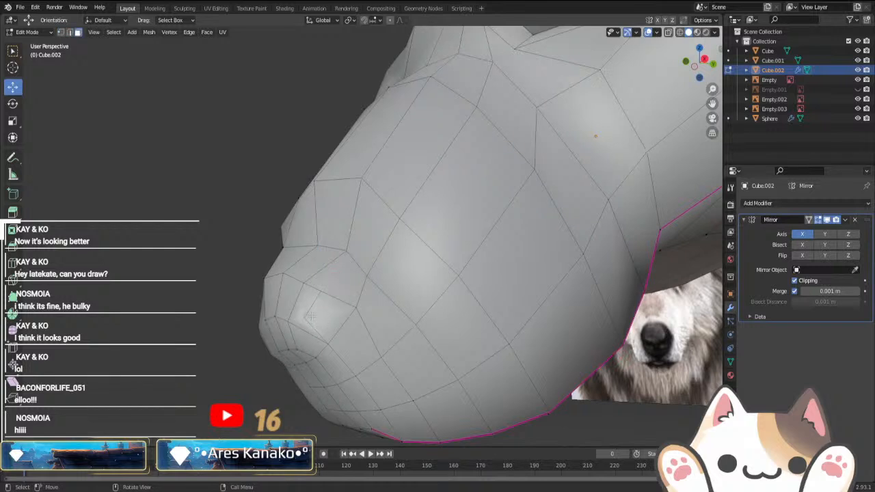
pyautogui.press('k')
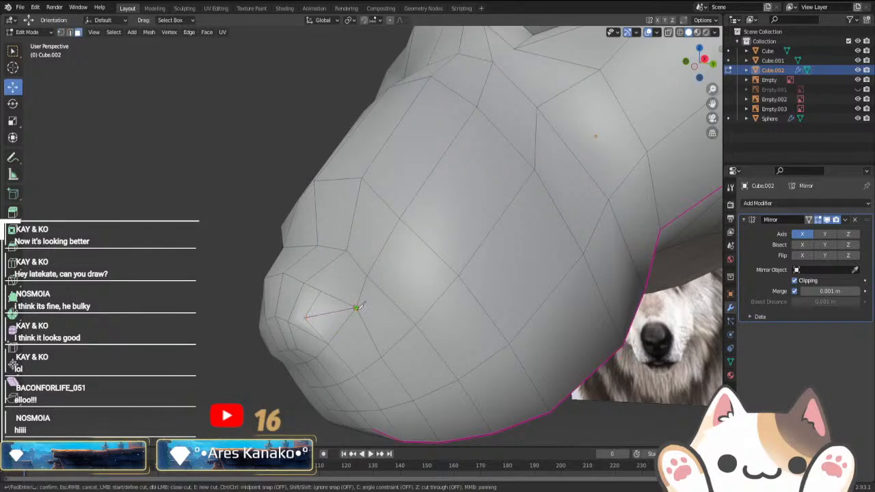
pyautogui.press('Return')
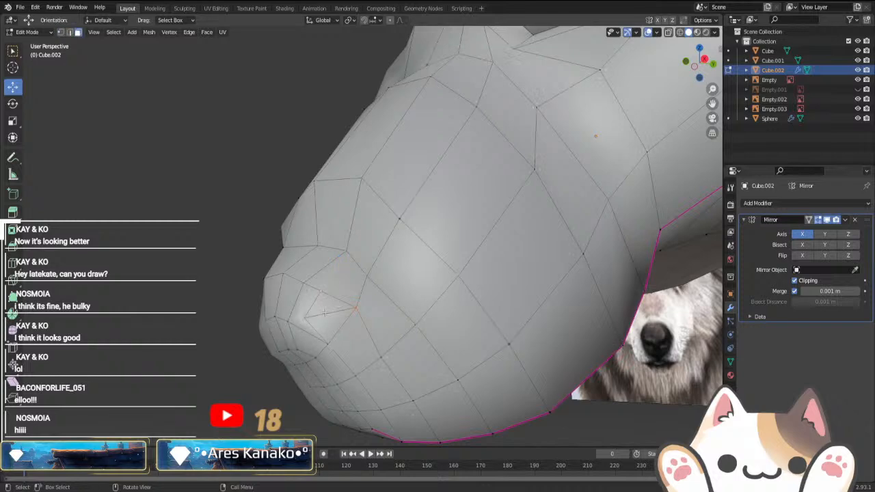
# - Move the nostril selection along the X axis and check the nose shape in Object Mode
pyautogui.moveTo(326, 324); pyautogui.dragTo(350, 358, button='middle')
pyautogui.press('g')
pyautogui.press('x')
pyautogui.click(389, 313)
pyautogui.press('Tab')
pyautogui.press('Tab')
# - Scale the two selected nostril faces and move them into place on the side of the nose pad
pyautogui.scroll(6, 349, 362)
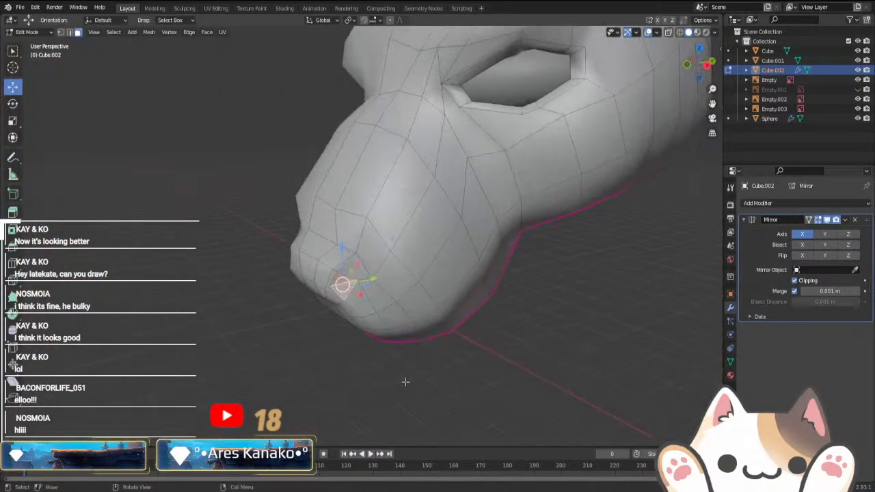
pyautogui.press('s')
pyautogui.click(434, 376)
pyautogui.press('g')
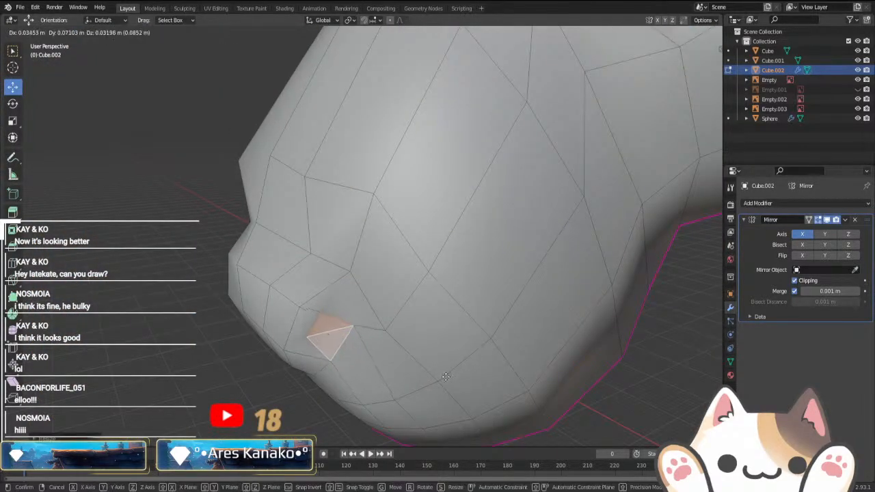
pyautogui.click(443, 368)
pyautogui.moveTo(443, 368); pyautogui.dragTo(503, 359, button='middle')
pyautogui.moveTo(404, 330); pyautogui.dragTo(383, 333)
# - Check the nose in Object Mode and reposition the geometry along the upper edge of the nose pad
pyautogui.moveTo(382, 333); pyautogui.dragTo(281, 293, button='middle')
pyautogui.scroll(-4, 512, 387)
pyautogui.press('Tab')
pyautogui.press('Tab')
pyautogui.moveTo(383, 256); pyautogui.dragTo(332, 272, button='middle')
pyautogui.scroll(2, 369, 306)
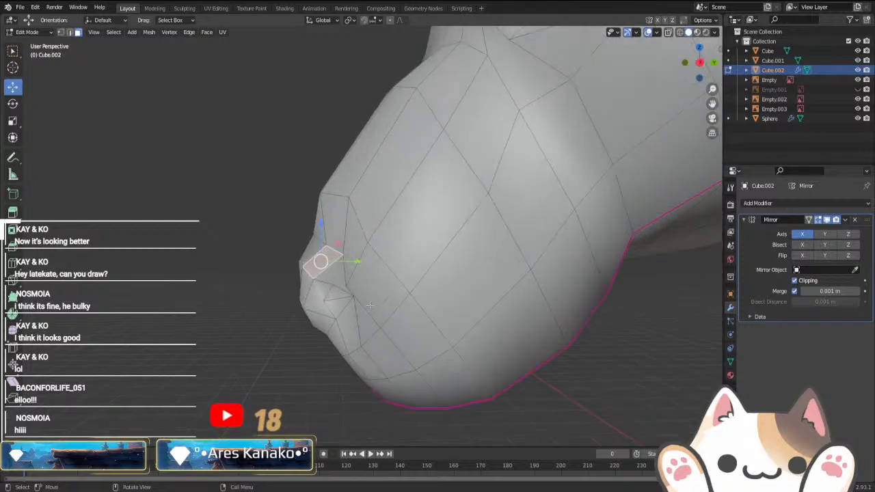
pyautogui.press('g')
pyautogui.click(332, 255)
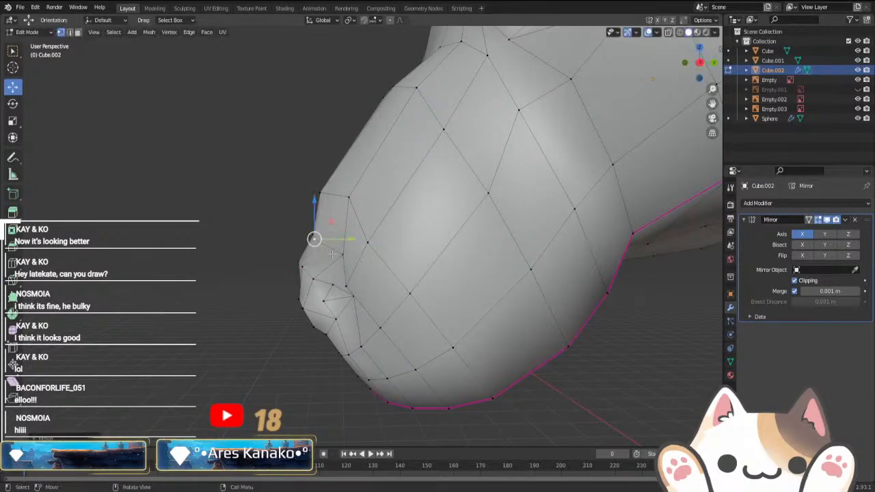
# - Knife-cut two edges joining the nostril's centre vertex to the inner and upper corners of its rim
pyautogui.moveTo(387, 275); pyautogui.dragTo(283, 314, button='middle')
pyautogui.scroll(4, 284, 314)
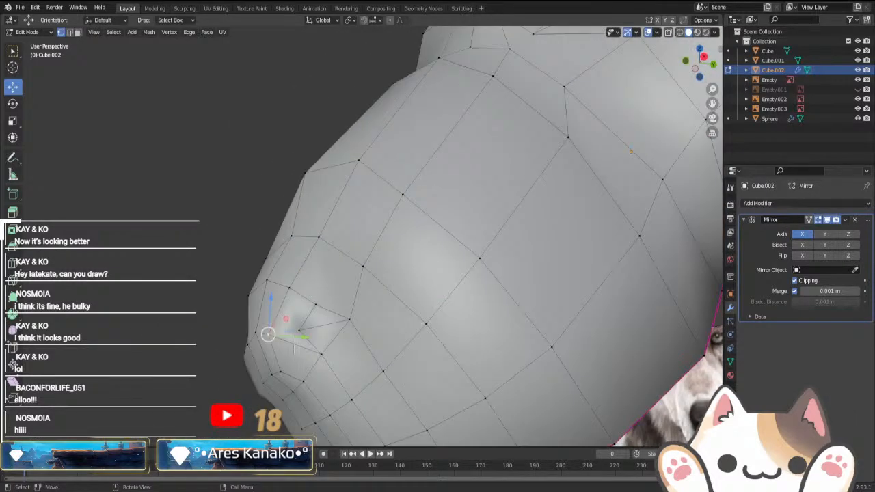
pyautogui.press('k')
pyautogui.press('Return')
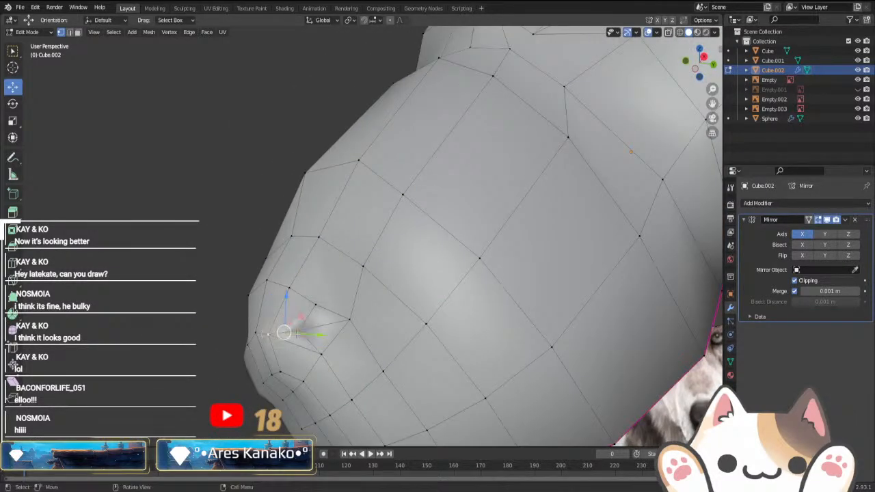
pyautogui.press('k')
pyautogui.press('Return')
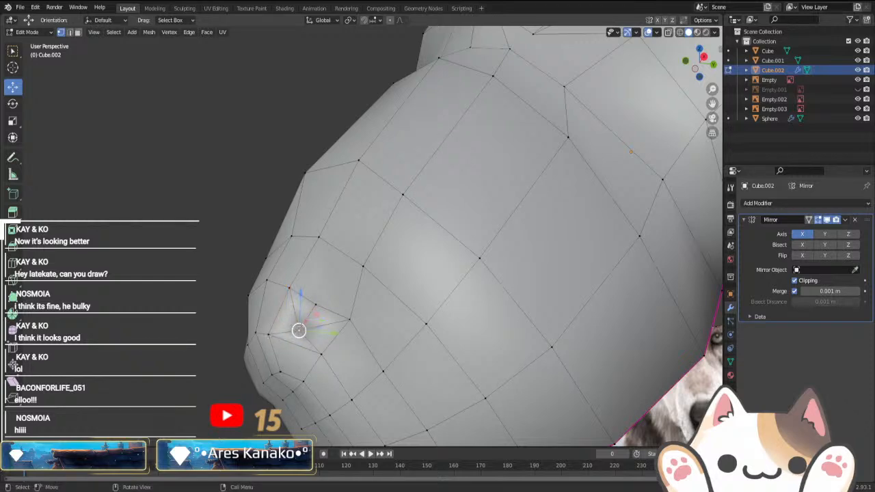
# - Move the inner, upper and lower rim vertices of the nostril outward so the nose pad overlaps the hollow
pyautogui.moveTo(301, 334); pyautogui.dragTo(372, 350, button='middle')
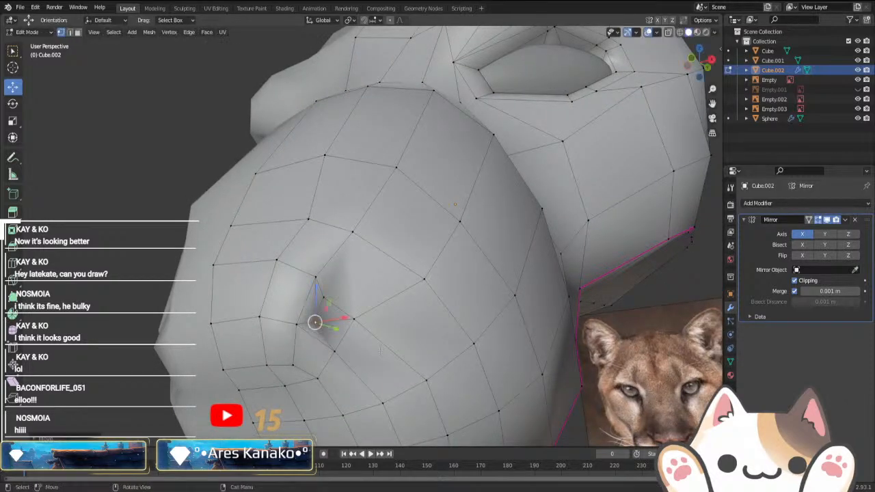
pyautogui.click(294, 323)
pyautogui.moveTo(295, 323); pyautogui.dragTo(316, 324)
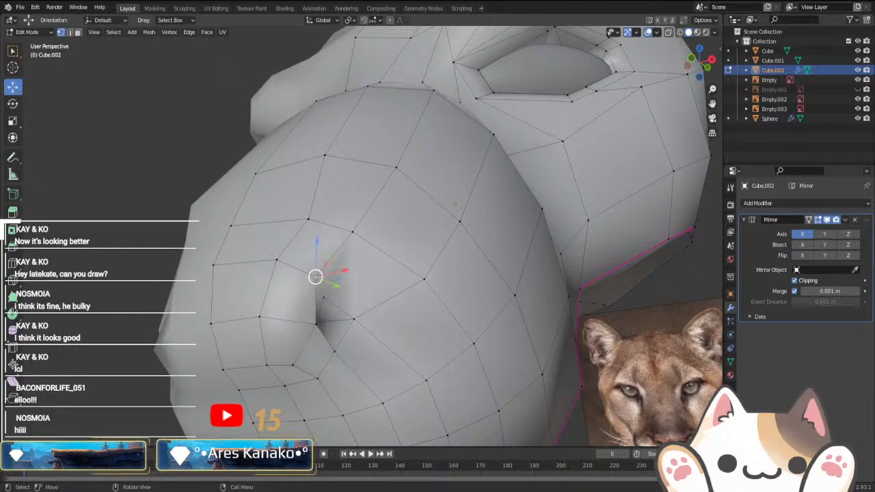
pyautogui.moveTo(316, 277); pyautogui.dragTo(333, 265)
pyautogui.click(335, 352)
pyautogui.moveTo(334, 351); pyautogui.dragTo(351, 369)
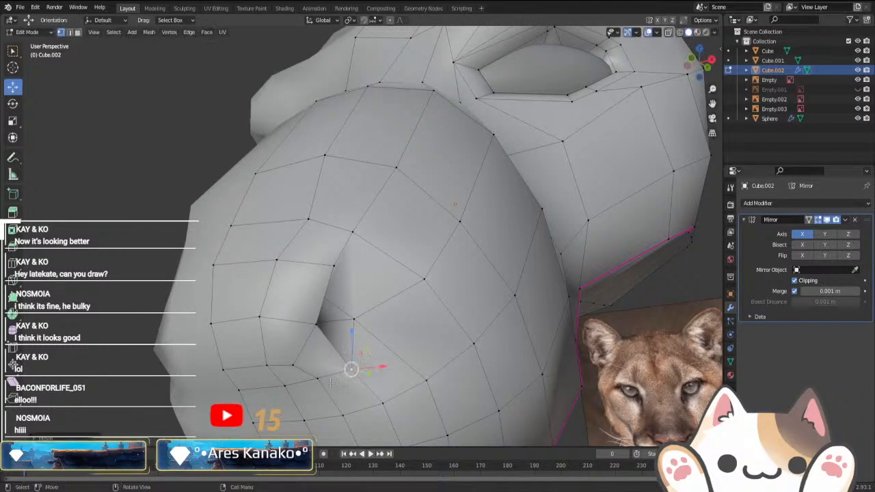
pyautogui.press('g')
pyautogui.click(322, 386)
# - Check the nostril in Object Mode and move its innermost vertex deeper behind the nose pad's edge
pyautogui.moveTo(321, 386); pyautogui.dragTo(334, 295, button='middle')
pyautogui.press('Tab')
pyautogui.scroll(-1, 229, 320)
pyautogui.click(228, 320)
pyautogui.click(308, 265)
pyautogui.press('Tab')
pyautogui.scroll(3, 308, 267)
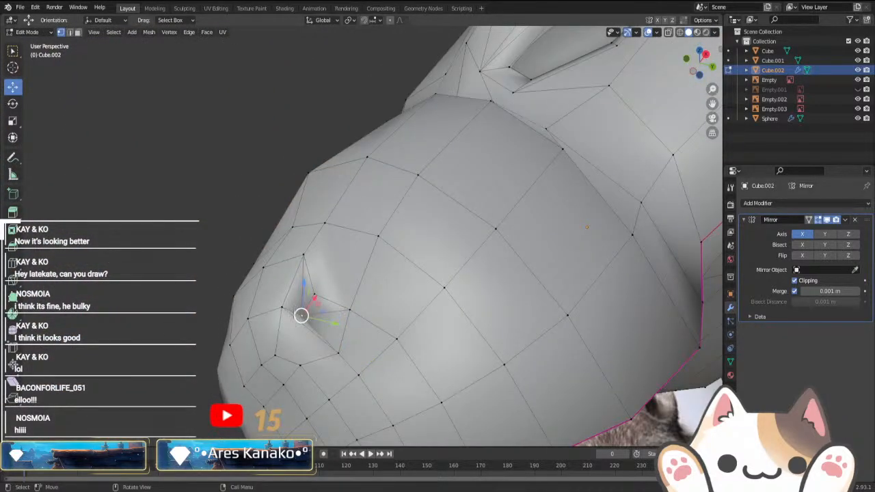
pyautogui.press('k')
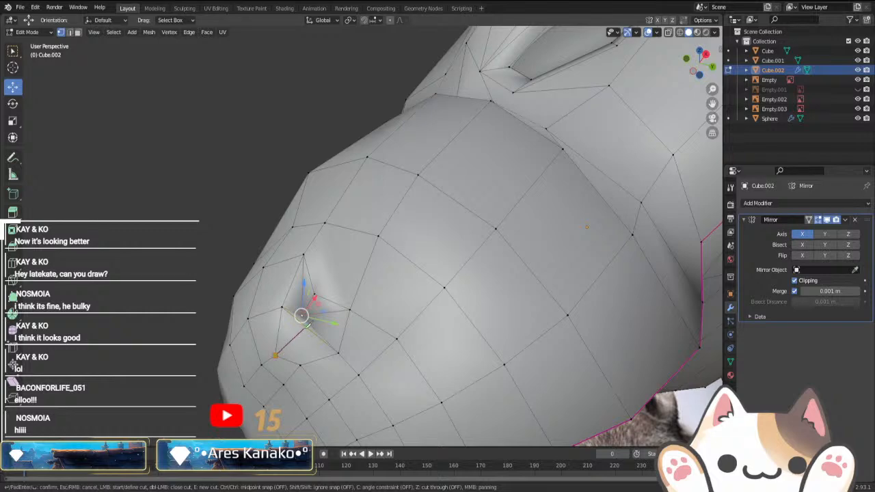
pyautogui.press('Escape')
pyautogui.moveTo(306, 326); pyautogui.dragTo(373, 331, button='middle')
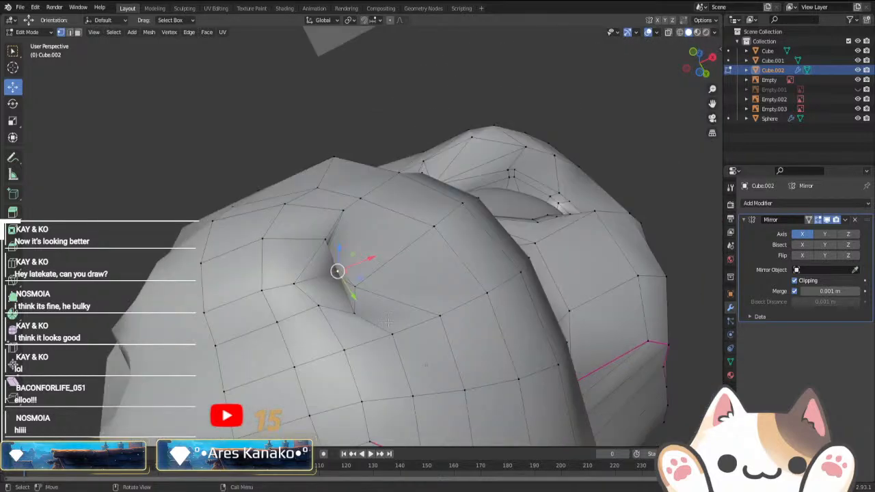
pyautogui.press('g')
pyautogui.click(370, 327)
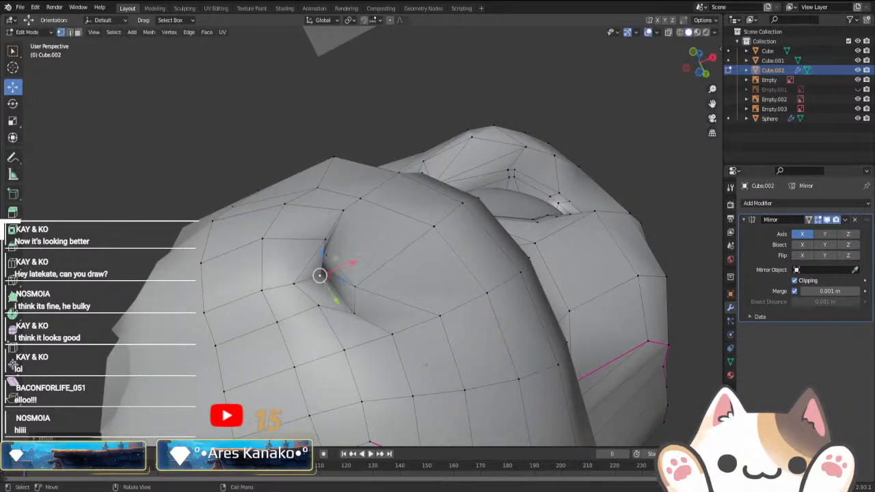
# - Enable Auto Smooth on the head mesh with a 55° angle and check the shading in Object Mode
pyautogui.click(730, 363)
pyautogui.click(794, 383)
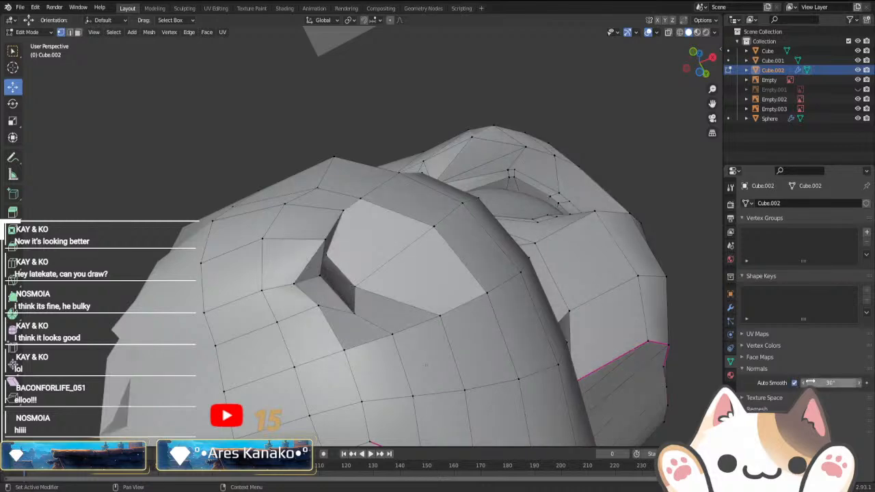
pyautogui.press('Return')
pyautogui.scroll(-2, 547, 343)
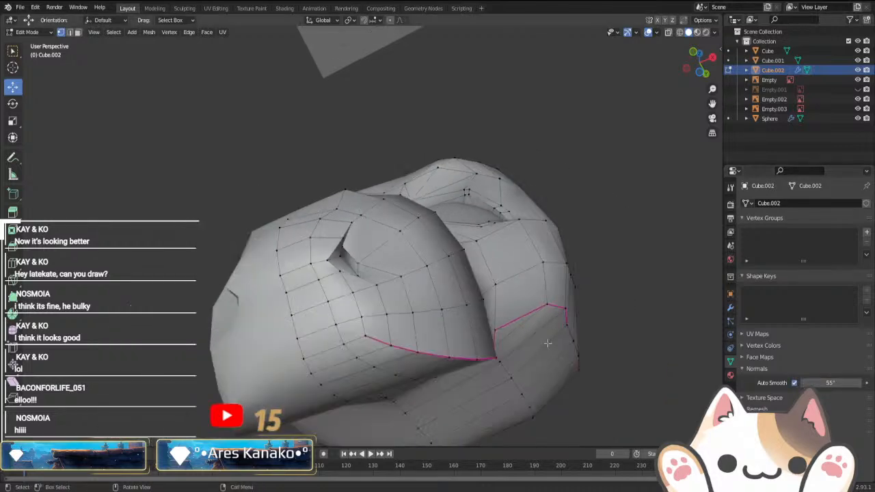
pyautogui.press('Tab')
pyautogui.moveTo(526, 322); pyautogui.dragTo(381, 300, button='middle')
pyautogui.click(584, 359)
# - Move the vertex on the nostril's upper outer rim to widen the opening
pyautogui.scroll(4, 290, 293)
pyautogui.click(321, 315)
pyautogui.press('Tab')
pyautogui.press('g')
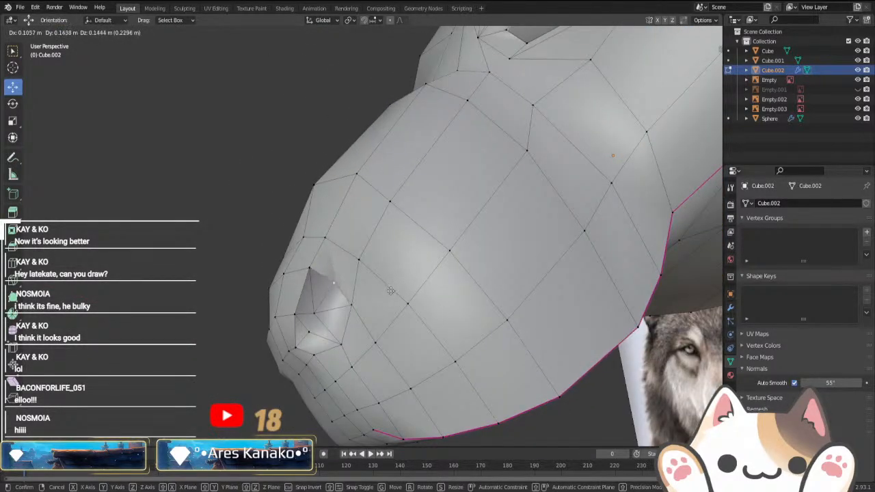
pyautogui.click(391, 291)
# - Knife-cut edges from the nostril's outer rim vertex and its upper corner into the surrounding muzzle faces
pyautogui.press('k')
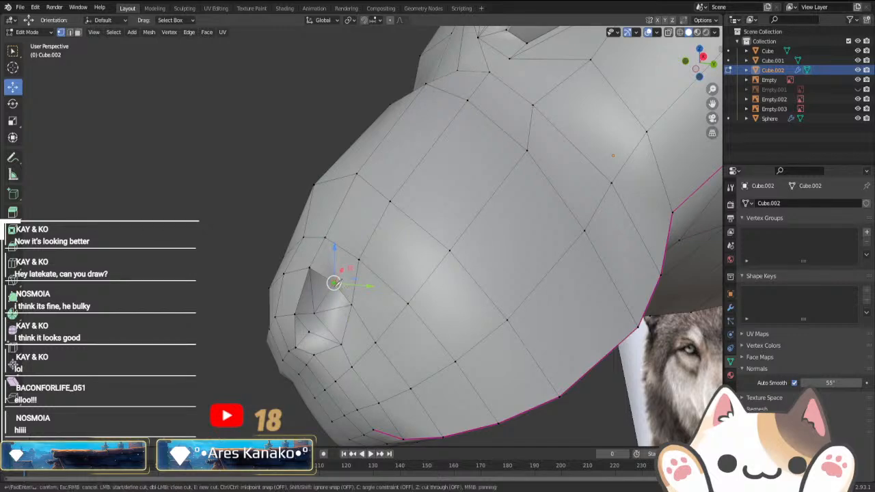
pyautogui.click(359, 260)
pyautogui.press('Return')
pyautogui.moveTo(359, 261); pyautogui.dragTo(385, 289, button='middle')
pyautogui.press('Tab')
pyautogui.press('Tab')
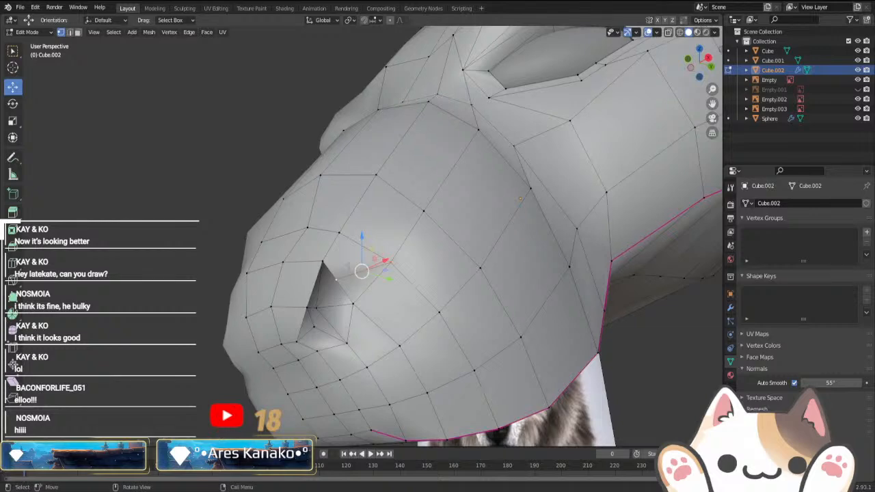
pyautogui.press('k')
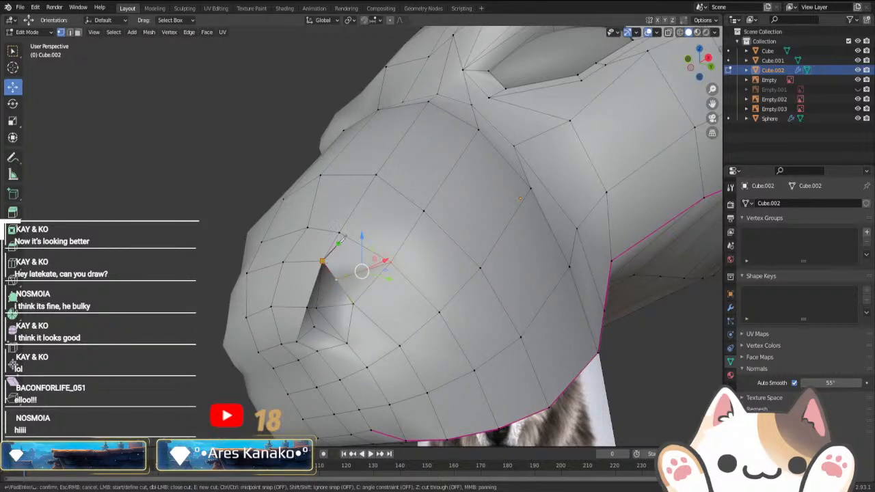
pyautogui.click(340, 279)
pyautogui.press('Return')
pyautogui.moveTo(342, 250); pyautogui.dragTo(380, 301, button='middle')
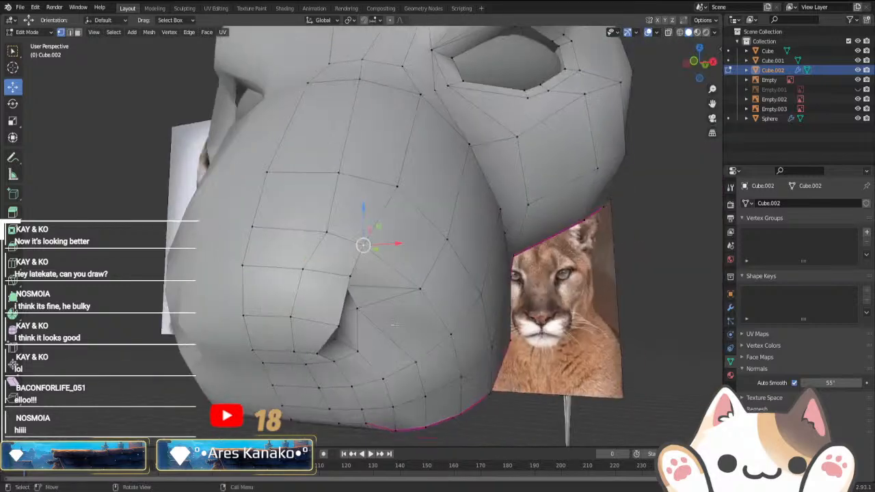
# - Move the nostril's upper corner vertex and the vertex above it outward to open the top of the nostril
pyautogui.press('Tab')
pyautogui.scroll(-3, 400, 355)
pyautogui.moveTo(399, 355); pyautogui.dragTo(397, 305, button='middle')
pyautogui.click(373, 322)
pyautogui.scroll(3, 374, 319)
pyautogui.click(382, 313)
pyautogui.press('Tab')
pyautogui.click(333, 284)
pyautogui.moveTo(338, 277); pyautogui.dragTo(363, 277)
pyautogui.moveTo(366, 280); pyautogui.dragTo(407, 299, button='middle')
pyautogui.press('g')
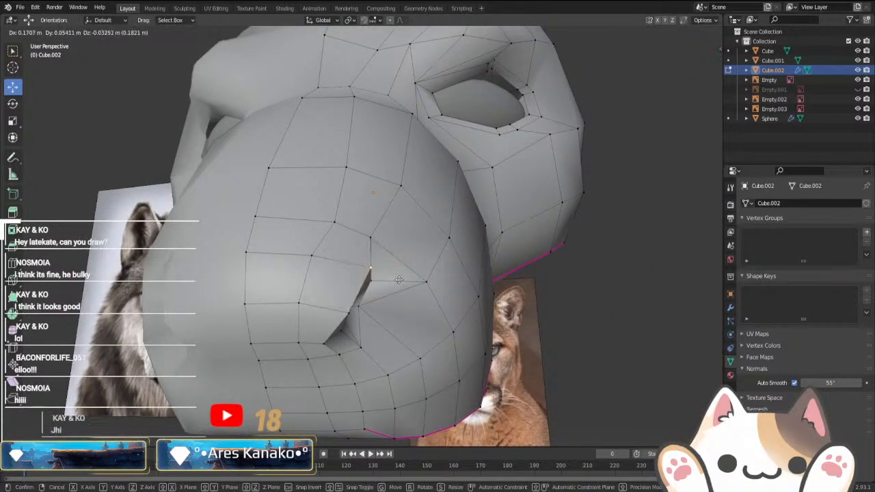
pyautogui.click(384, 276)
pyautogui.click(372, 238)
pyautogui.press('g')
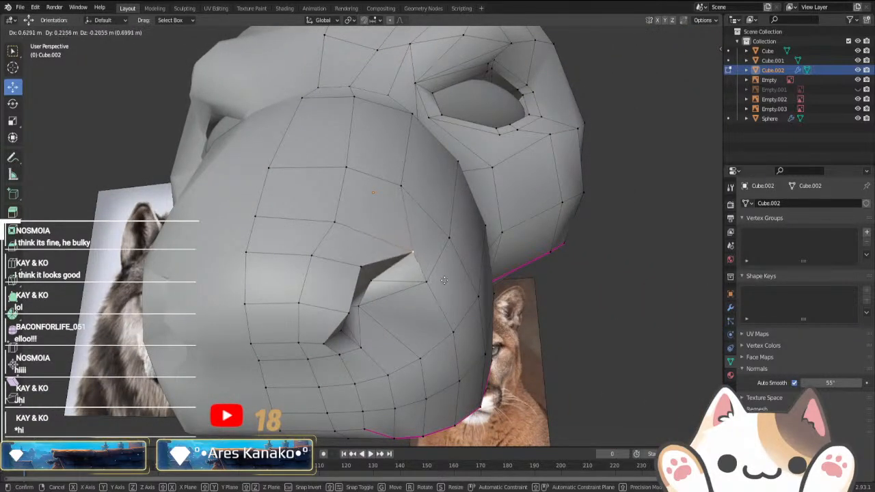
pyautogui.click(406, 253)
# - Move the inner rim vertices of the nostril toward the nose centre and adjust a vertex inside the opening
pyautogui.moveTo(406, 254); pyautogui.dragTo(382, 269, button='middle')
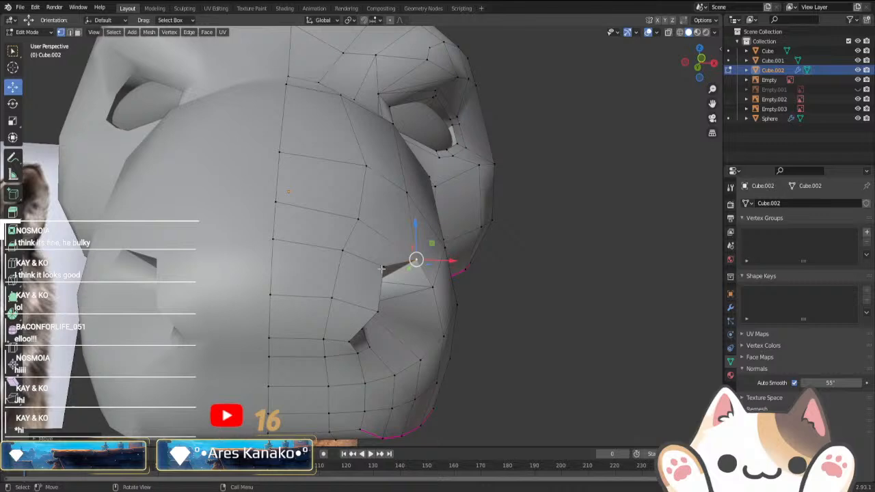
pyautogui.click(375, 311)
pyautogui.press('g')
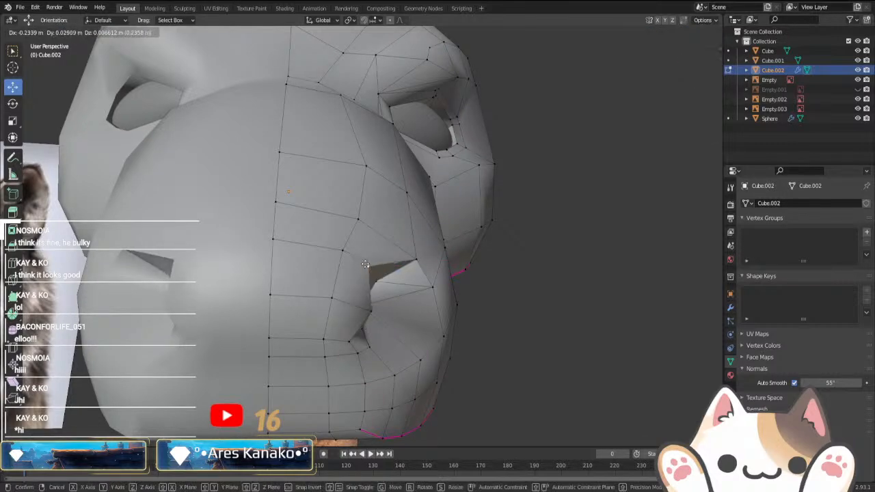
pyautogui.click(391, 287)
pyautogui.moveTo(391, 288); pyautogui.dragTo(357, 300, button='middle')
pyautogui.moveTo(416, 307); pyautogui.dragTo(394, 354, button='middle')
pyautogui.press('g')
pyautogui.click(421, 381)
# - Check the nostril opening in Object Mode from the front, side and below
pyautogui.press('Tab')
pyautogui.scroll(-3, 394, 349)
pyautogui.click(210, 303)
pyautogui.moveTo(210, 303); pyautogui.dragTo(345, 329, button='middle')
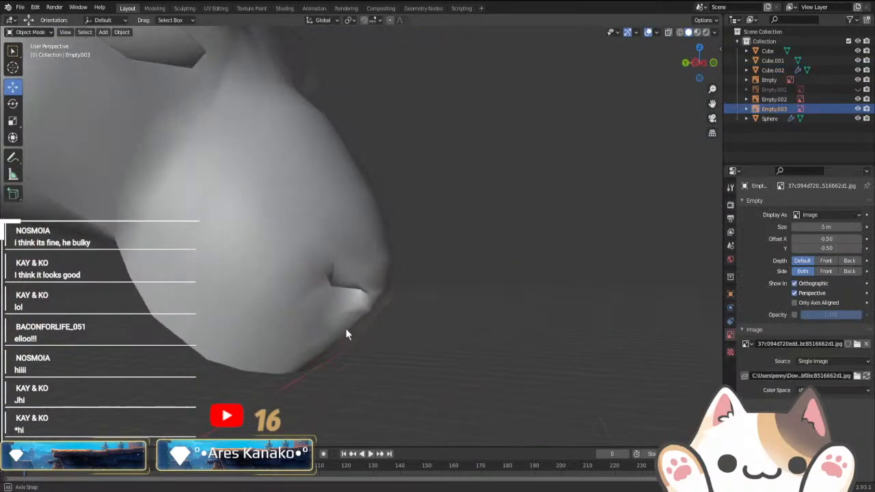
pyautogui.scroll(-3, 369, 336)
pyautogui.click(392, 344)
pyautogui.moveTo(393, 344); pyautogui.dragTo(320, 301, button='middle')
pyautogui.scroll(4, 320, 314)
pyautogui.click(321, 292)
pyautogui.press('Tab')
pyautogui.scroll(2, 320, 301)
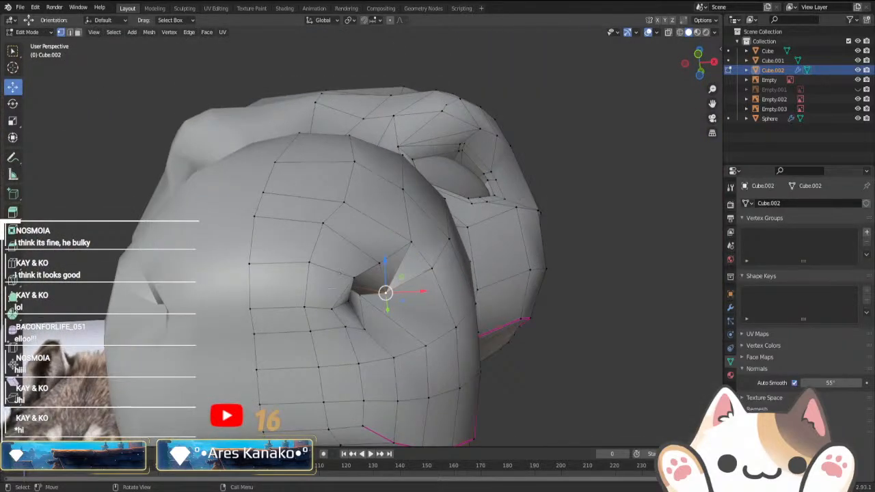
# - Select the four nose pad faces between the centre line and the nostril in face mode
pyautogui.press('3')
pyautogui.click(322, 287)
pyautogui.keyDown('shift'); pyautogui.click(291, 286); pyautogui.keyUp('shift')
pyautogui.keyDown('shift'); pyautogui.click(301, 239); pyautogui.keyUp('shift')
pyautogui.keyDown('shift'); pyautogui.click(338, 257); pyautogui.keyUp('shift')
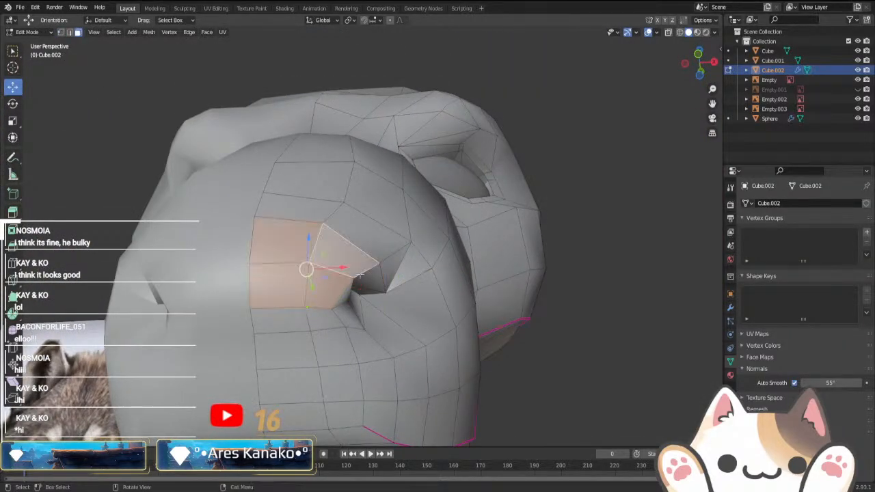
# - Try moving the selected nose pad faces along the X axis toward the centre
pyautogui.moveTo(342, 269); pyautogui.dragTo(328, 268)
pyautogui.moveTo(382, 279); pyautogui.dragTo(328, 316, button='middle')
pyautogui.hotkey('ctrl', 'z')
# - Add the nostril's inner faces to the selection, move everything inward along X, and check the head in Object Mode
pyautogui.keyDown('shift'); pyautogui.click(316, 331); pyautogui.keyUp('shift')
pyautogui.keyDown('shift'); pyautogui.click(329, 317); pyautogui.keyUp('shift')
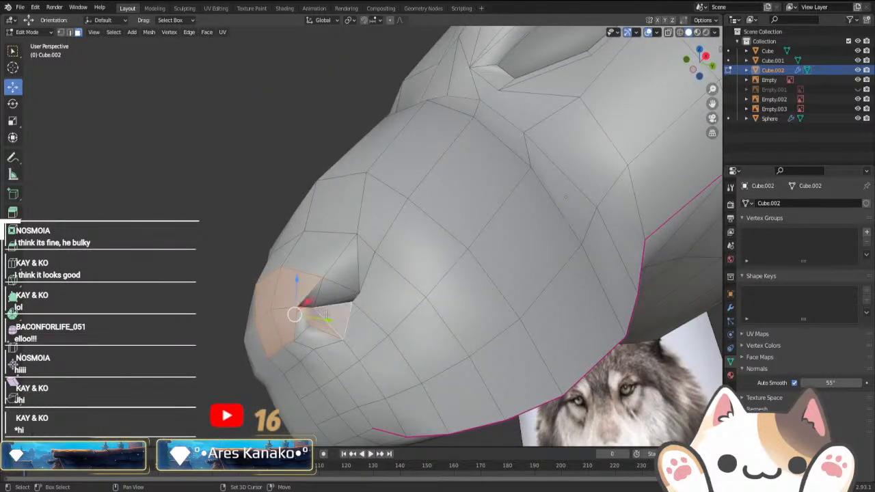
pyautogui.keyDown('shift'); pyautogui.click(327, 295); pyautogui.keyUp('shift')
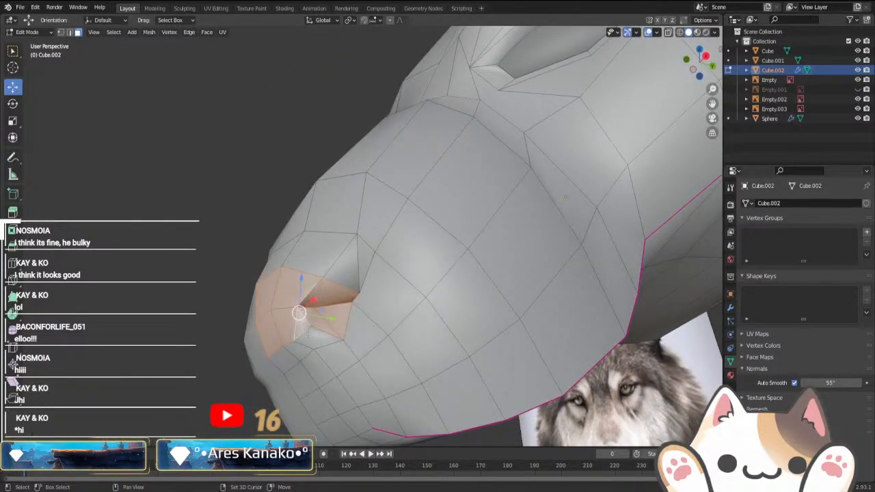
pyautogui.moveTo(317, 338); pyautogui.dragTo(328, 306, button='middle')
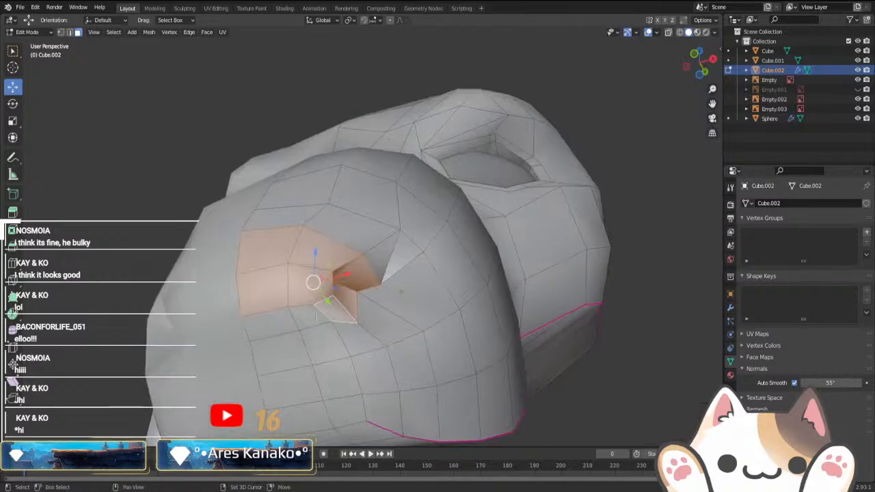
pyautogui.moveTo(341, 283); pyautogui.dragTo(320, 287)
pyautogui.press('Tab')
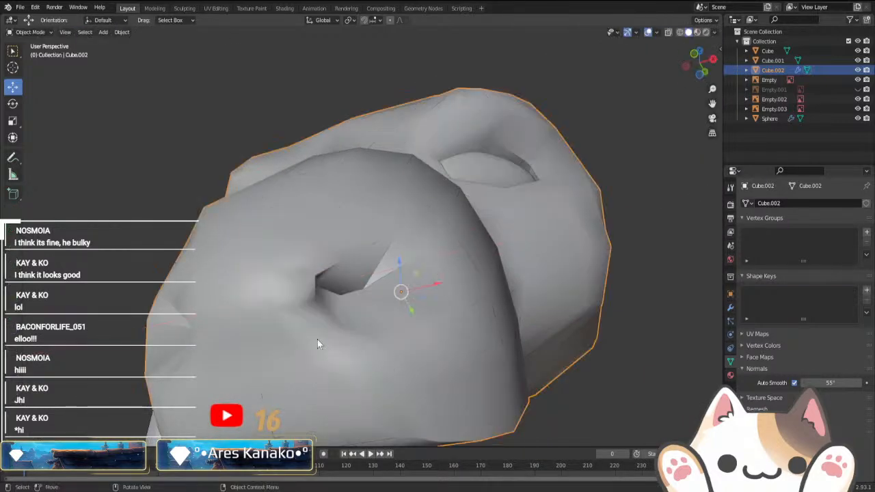
pyautogui.moveTo(317, 339); pyautogui.dragTo(333, 332, button='middle')
pyautogui.scroll(-2, 427, 387)
pyautogui.click(493, 375)
pyautogui.scroll(-2, 487, 376)
pyautogui.click(344, 280)
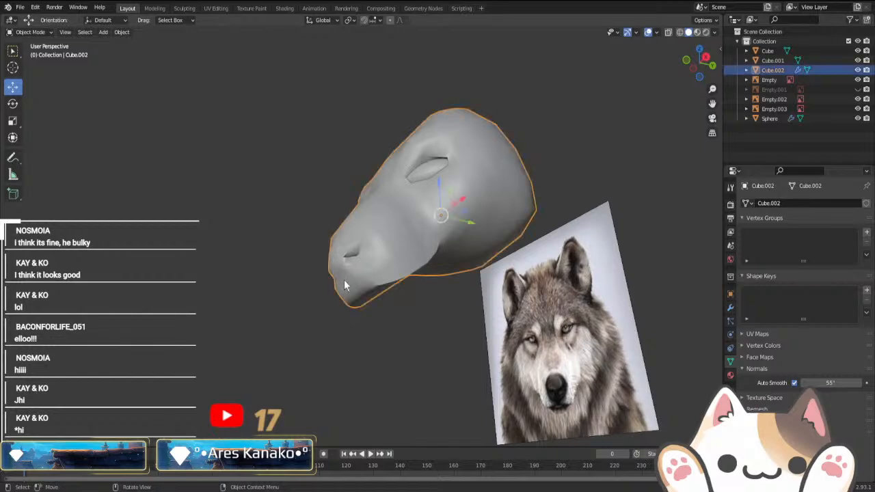
# - In vertex mode, reposition a vertex on the upper lip just below the nose pad
pyautogui.press('Tab')
pyautogui.scroll(4, 336, 346)
pyautogui.press('1')
pyautogui.scroll(2, 333, 352)
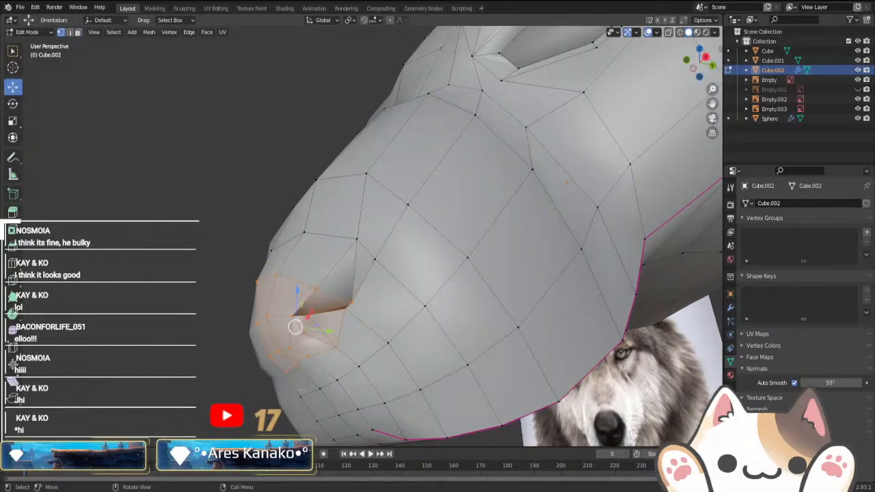
pyautogui.moveTo(299, 391); pyautogui.dragTo(293, 403, button='middle')
pyautogui.moveTo(352, 390); pyautogui.dragTo(328, 389)
pyautogui.press('g')
pyautogui.click(360, 388)
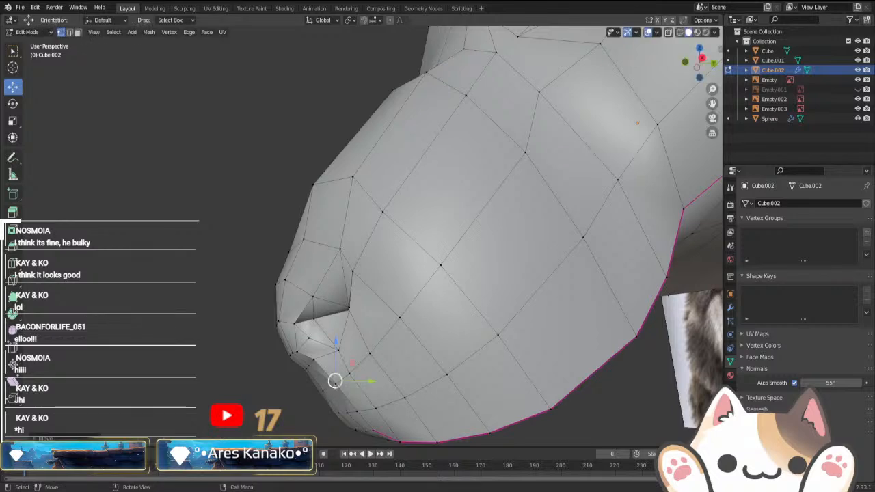
# - Reposition the vertex just below the nostril on the upper lip and check the muzzle in Object Mode
pyautogui.click(337, 384)
pyautogui.press('g')
pyautogui.click(355, 371)
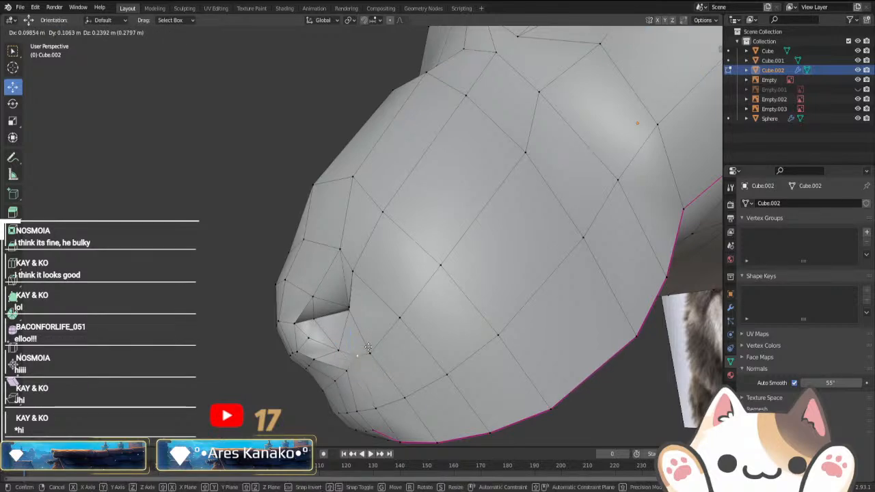
pyautogui.moveTo(359, 362)
pyautogui.mouseDown(button='middle')
pyautogui.moveTo(485, 355)
pyautogui.moveTo(445, 379)
pyautogui.mouseUp(button='middle')
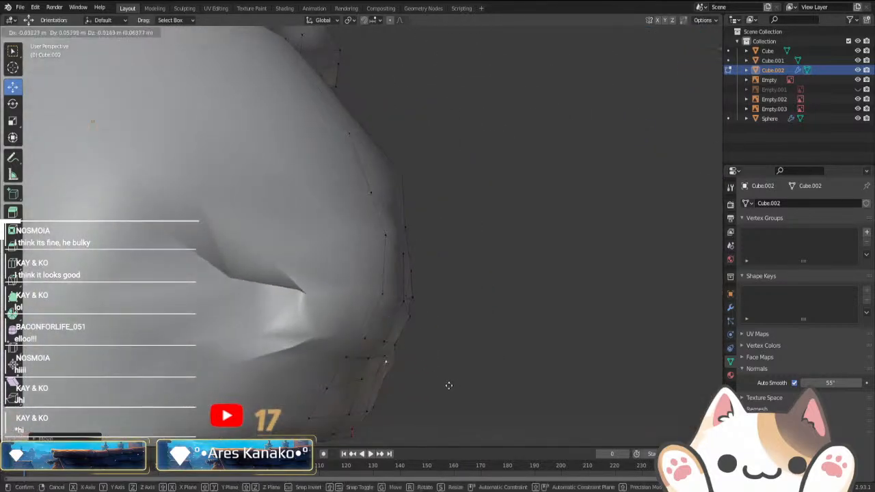
pyautogui.press('Tab')
pyautogui.click(369, 388)
pyautogui.moveTo(366, 387); pyautogui.dragTo(444, 397, button='middle')
pyautogui.scroll(5, 444, 398)
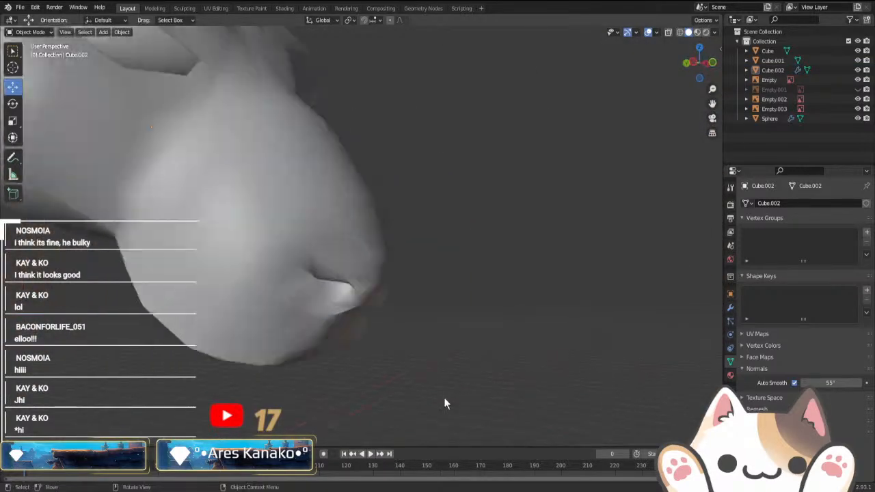
# - In Edit Mode, pull the vertex at the nostril's lower rim farther back into the nostril
pyautogui.click(360, 313)
pyautogui.press('Tab')
pyautogui.moveTo(360, 313); pyautogui.dragTo(284, 334, button='middle')
pyautogui.scroll(2, 290, 345)
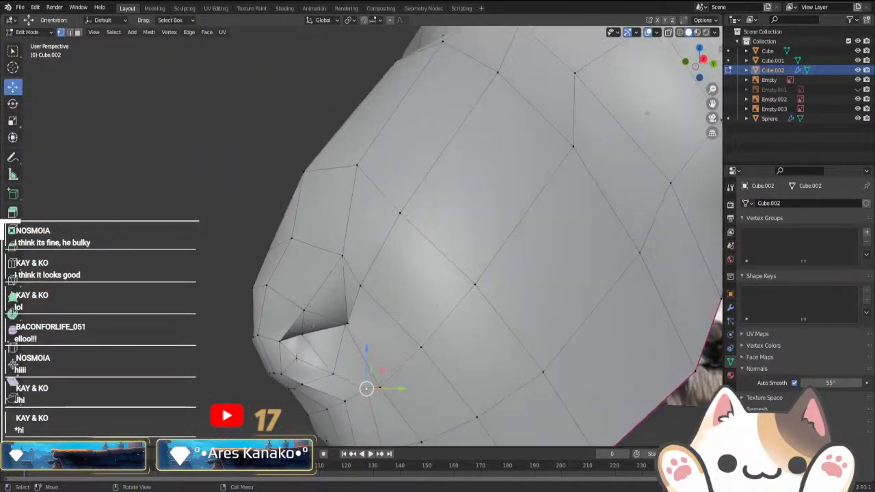
pyautogui.click(299, 336)
pyautogui.moveTo(302, 335)
pyautogui.mouseDown()
pyautogui.moveTo(324, 343)
pyautogui.moveTo(315, 341)
pyautogui.mouseUp()
pyautogui.press('k')
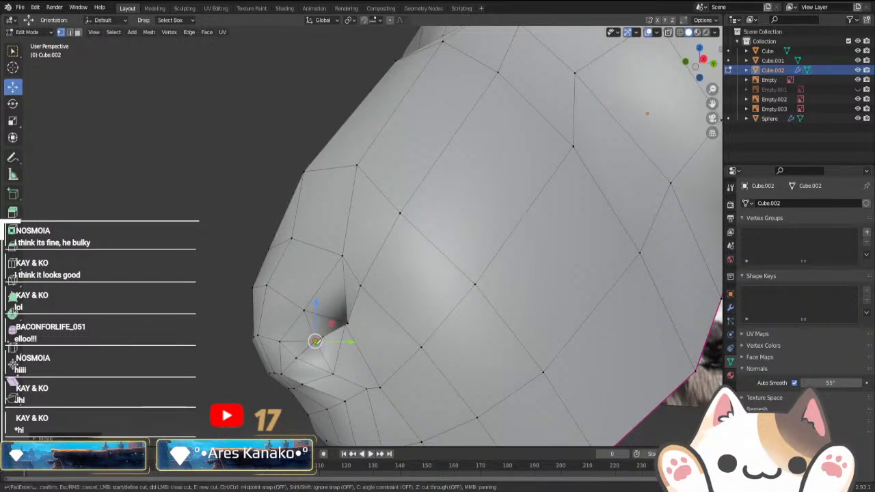
pyautogui.press('Escape')
# - Move an inner nostril vertex up and forward, and check the nostril in Object Mode
pyautogui.press('g')
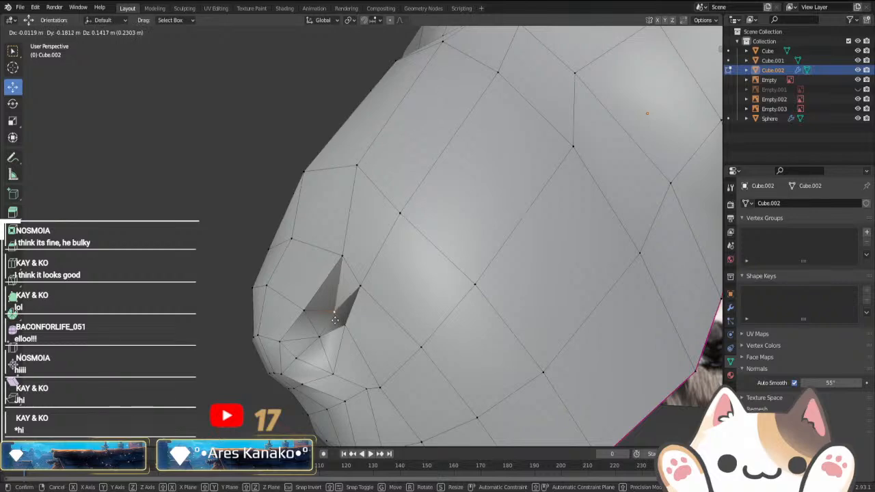
pyautogui.click(336, 315)
pyautogui.press('Tab')
pyautogui.moveTo(337, 315); pyautogui.dragTo(374, 342, button='middle')
pyautogui.scroll(-3, 393, 380)
pyautogui.scroll(-2, 471, 367)
pyautogui.press('Tab')
pyautogui.scroll(4, 376, 348)
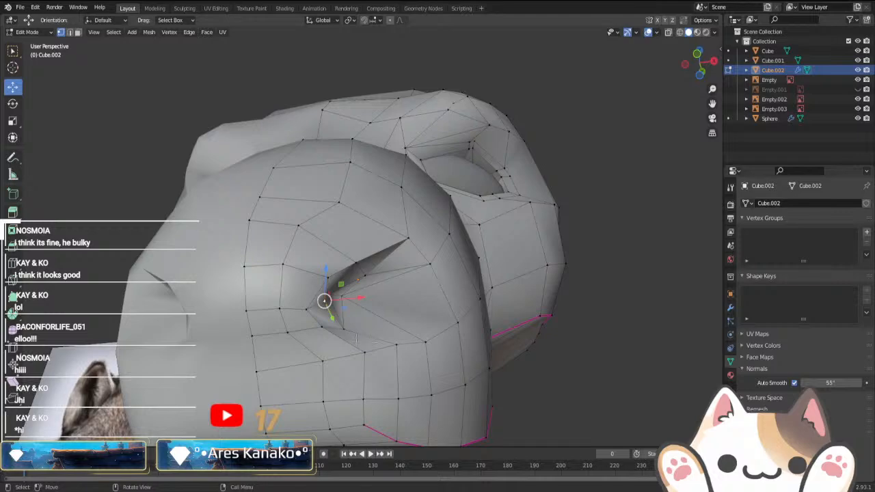
# - Move the vertex inside the nostril outward and down toward its lower outer corner
pyautogui.press('g')
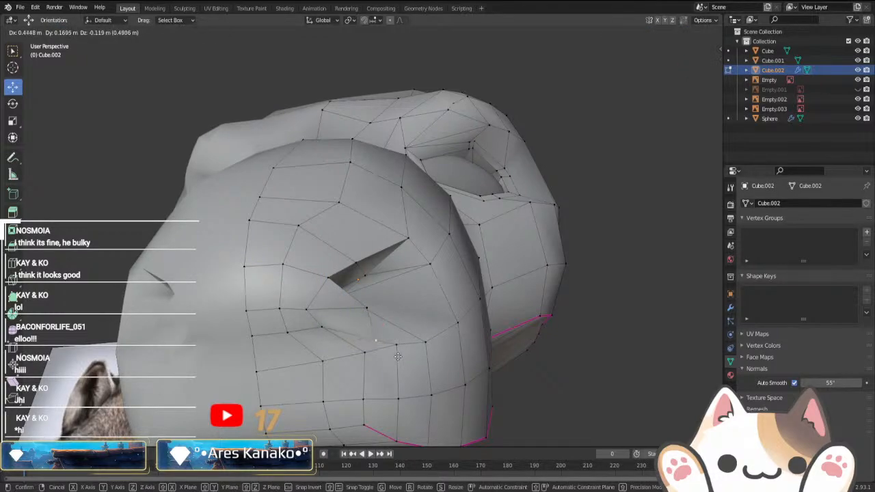
pyautogui.click(397, 357)
pyautogui.press('g')
pyautogui.click(365, 344)
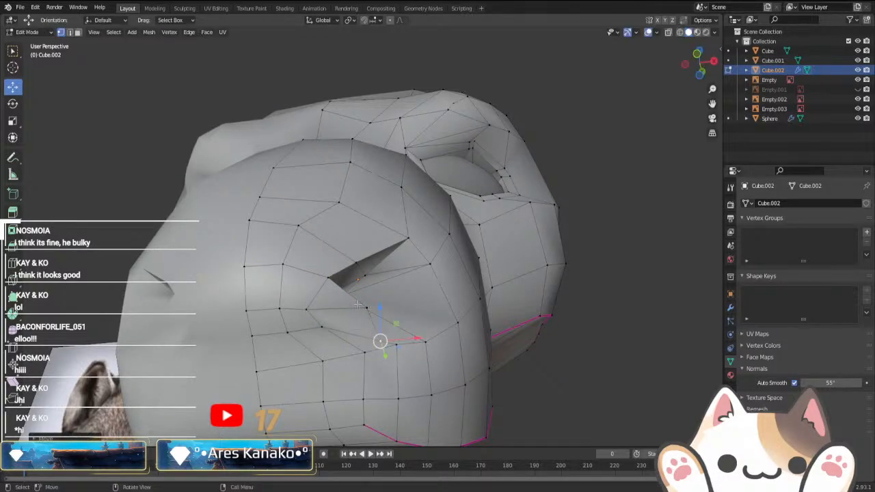
# - Reposition the vertex on the nostril's inner rim from several angles and check the head in Object Mode
pyautogui.moveTo(357, 305); pyautogui.dragTo(311, 349, button='middle')
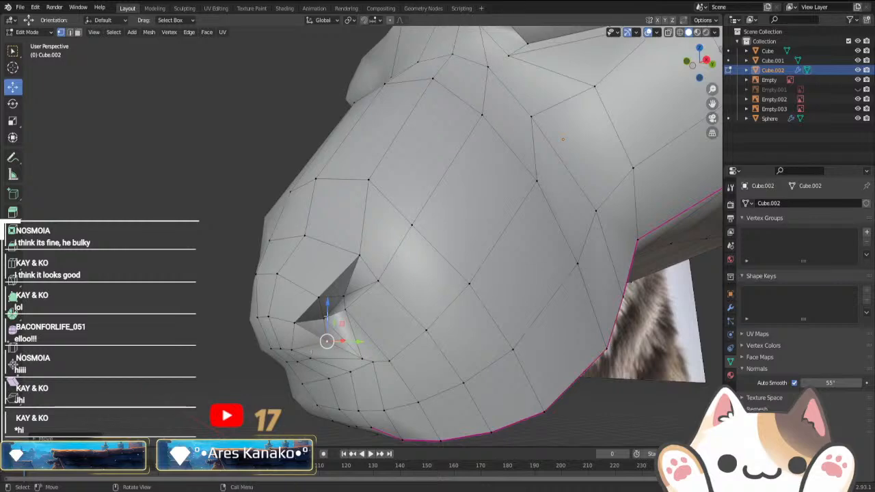
pyautogui.click(327, 317)
pyautogui.press('g')
pyautogui.moveTo(335, 312); pyautogui.dragTo(373, 360, button='middle')
pyautogui.click(417, 344)
pyautogui.press('Tab')
pyautogui.scroll(-3, 408, 365)
pyautogui.click(408, 365)
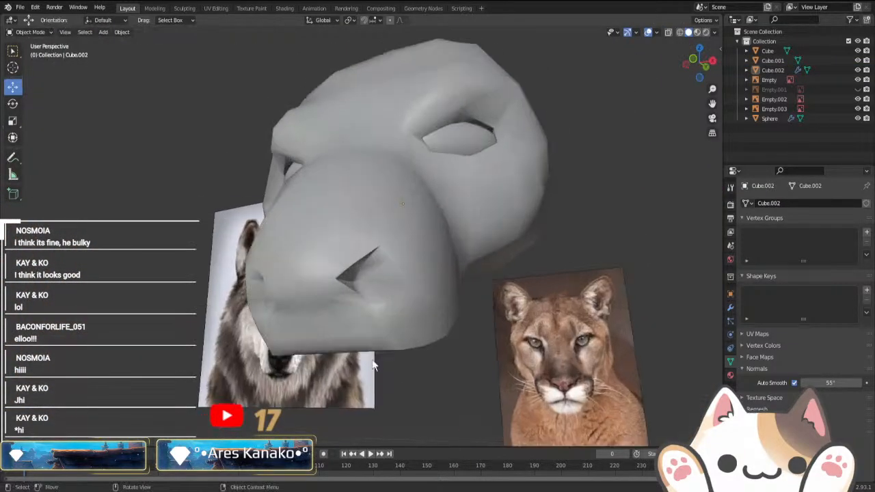
# - In Edit Mode, move the vertex on the nostril's inner rim farther outward from the nose pad
pyautogui.scroll(2, 373, 366)
pyautogui.press('Tab')
pyautogui.click(321, 299)
pyautogui.press('g')
pyautogui.click(362, 312)
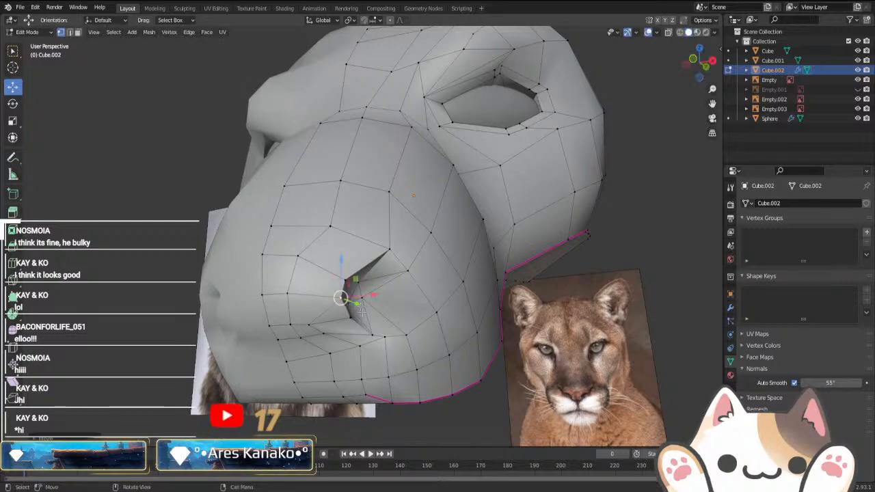
# - Examine the nose and nostrils in Object Mode from the side and front, comparing them with the wolf and cougar photos
pyautogui.press('Tab')
pyautogui.scroll(-2, 362, 312)
pyautogui.moveTo(362, 312); pyautogui.dragTo(569, 357, button='middle')
pyautogui.scroll(2, 351, 390)
pyautogui.press('Tab')
pyautogui.scroll(2, 417, 322)
pyautogui.press('Tab')
pyautogui.scroll(-3, 494, 341)
pyautogui.scroll(-2, 506, 342)
pyautogui.click(438, 326)
pyautogui.moveTo(437, 326); pyautogui.dragTo(364, 331, button='middle')
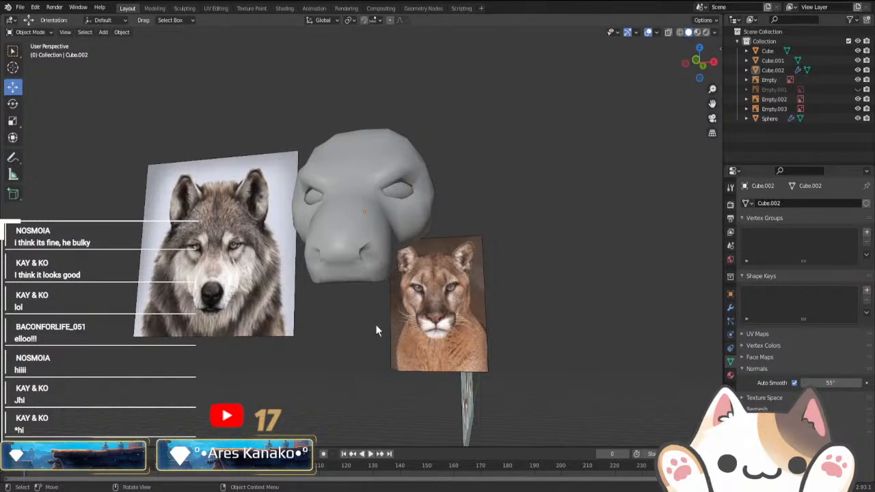
pyautogui.moveTo(375, 331); pyautogui.dragTo(376, 327, button='middle')
pyautogui.press('Tab')
pyautogui.scroll(4, 377, 326)
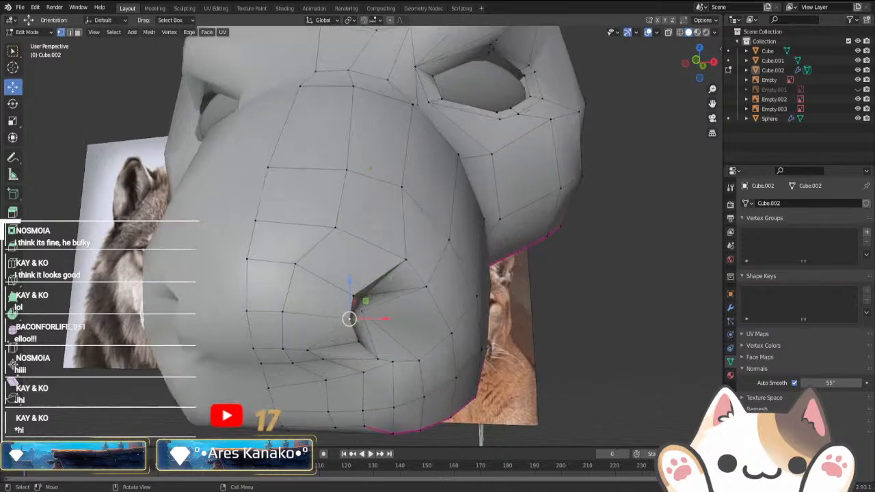
# - Move the vertices deep inside the nostril and compare them with the reference photo in front view using X-ray
pyautogui.moveTo(431, 321); pyautogui.dragTo(354, 324, button='middle')
pyautogui.scroll(2, 353, 324)
pyautogui.moveTo(302, 294); pyautogui.dragTo(380, 356)
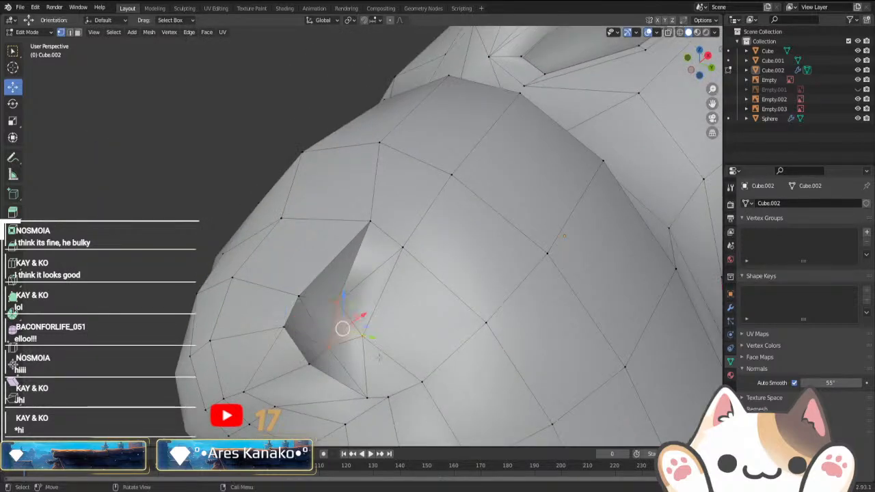
pyautogui.moveTo(380, 357); pyautogui.dragTo(442, 371, button='middle')
pyautogui.press('KP_1')
pyautogui.hotkey('alt', 'z')
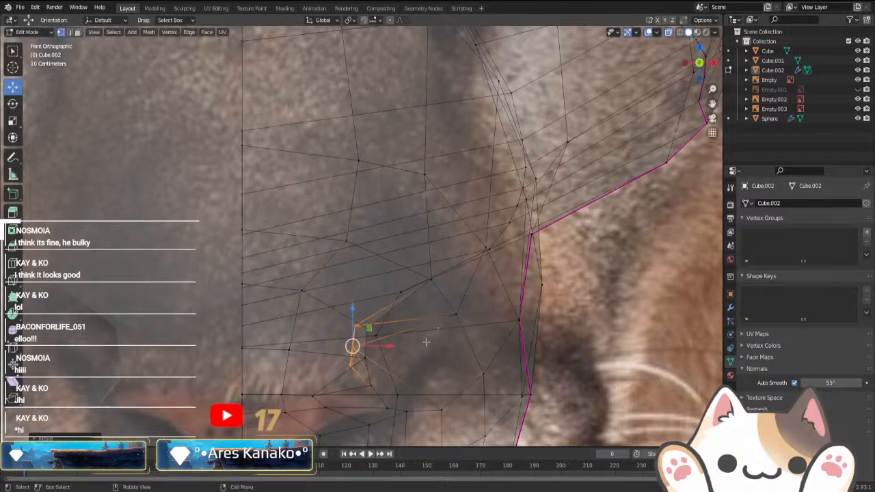
pyautogui.scroll(-2, 391, 333)
pyautogui.hotkey('alt', 'z')
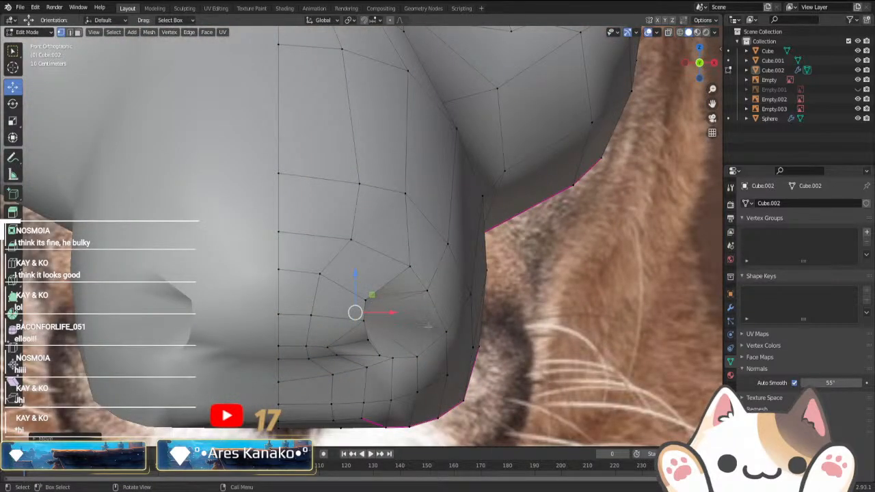
# - Reposition the vertex on the muzzle beside the nostril's lower outer rim, adjusting it from side and front
pyautogui.moveTo(428, 326); pyautogui.dragTo(348, 308, button='middle')
pyautogui.moveTo(402, 365); pyautogui.dragTo(404, 353, button='middle')
pyautogui.press('g')
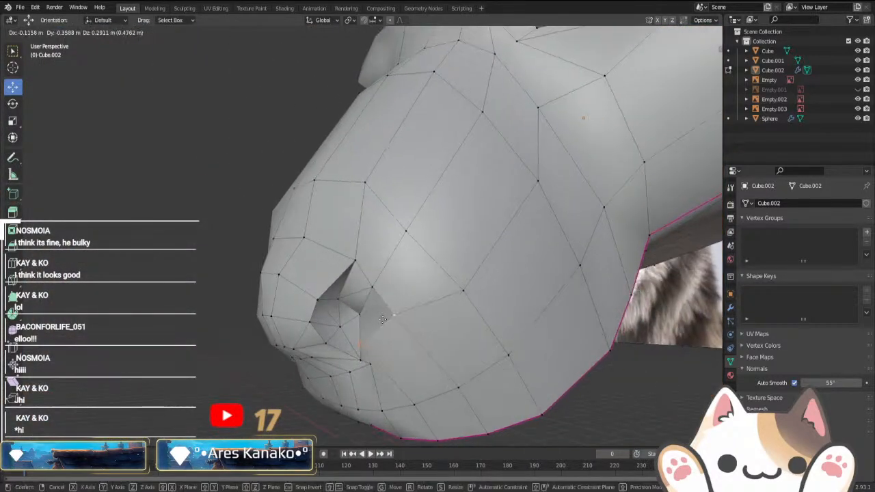
pyautogui.click(358, 287)
pyautogui.moveTo(358, 287); pyautogui.dragTo(465, 332, button='middle')
pyautogui.press('g')
pyautogui.click(383, 327)
pyautogui.press('g')
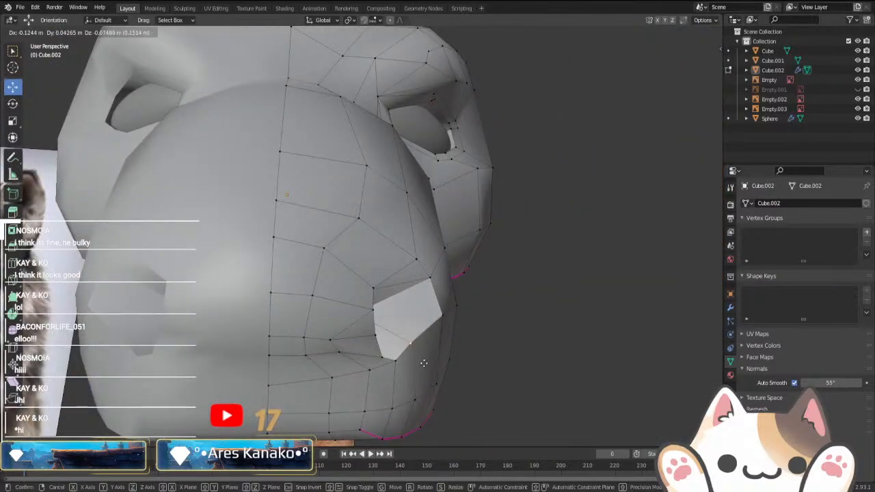
pyautogui.click(417, 356)
# - Move the two muzzle-side vertices behind the nostril's lower corner farther back along the cheek
pyautogui.moveTo(410, 348); pyautogui.dragTo(394, 377, button='middle')
pyautogui.scroll(-3, 441, 352)
pyautogui.scroll(4, 349, 374)
pyautogui.press('g')
pyautogui.click(385, 362)
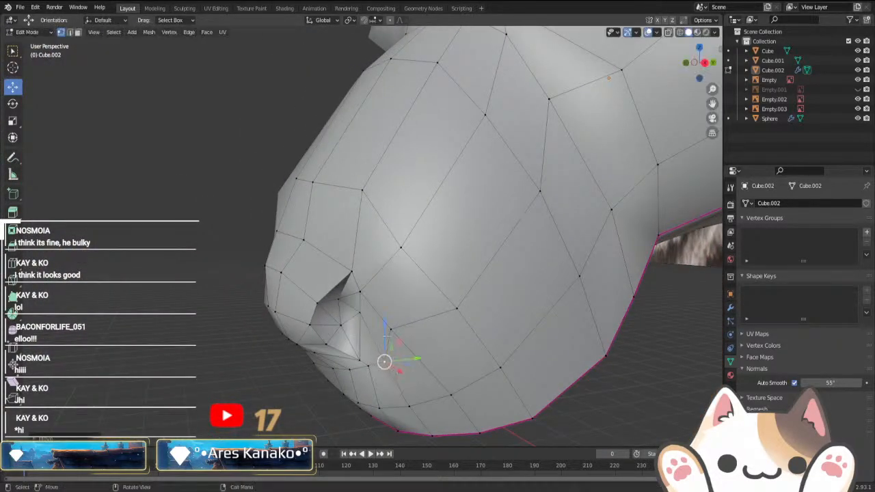
pyautogui.click(391, 329)
pyautogui.press('g')
pyautogui.click(417, 322)
# - Reposition the nose pad vertex on the nostril's inner rim and the vertex at the nostril's lower corner
pyautogui.moveTo(417, 322); pyautogui.dragTo(376, 292, button='middle')
pyautogui.click(311, 309)
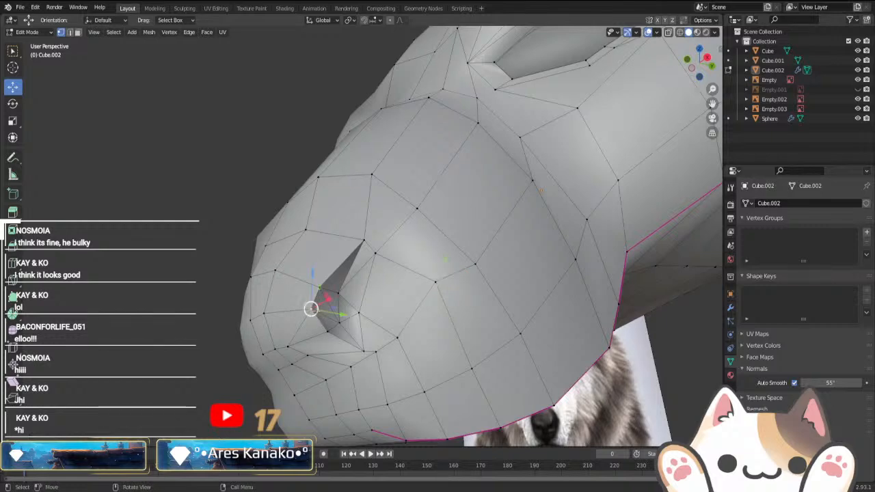
pyautogui.moveTo(311, 309); pyautogui.dragTo(319, 373, button='middle')
pyautogui.press('g')
pyautogui.click(438, 336)
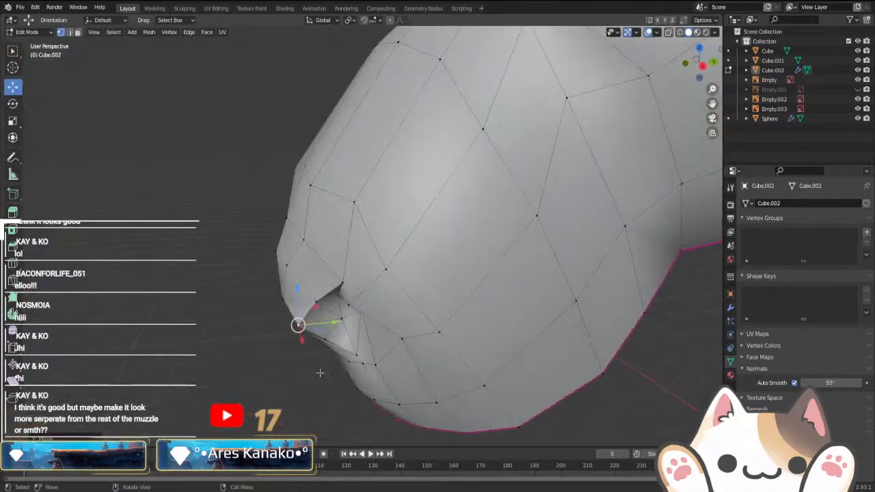
pyautogui.press('g')
pyautogui.click(355, 357)
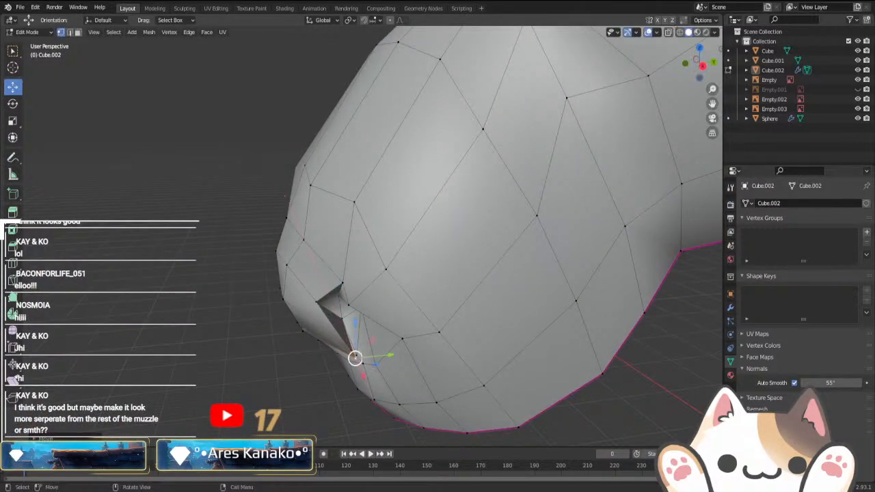
# - Pull the nose pad's side vertices outward over the nostril to widen the pad
pyautogui.moveTo(355, 358); pyautogui.dragTo(326, 303, button='middle')
pyautogui.press('g')
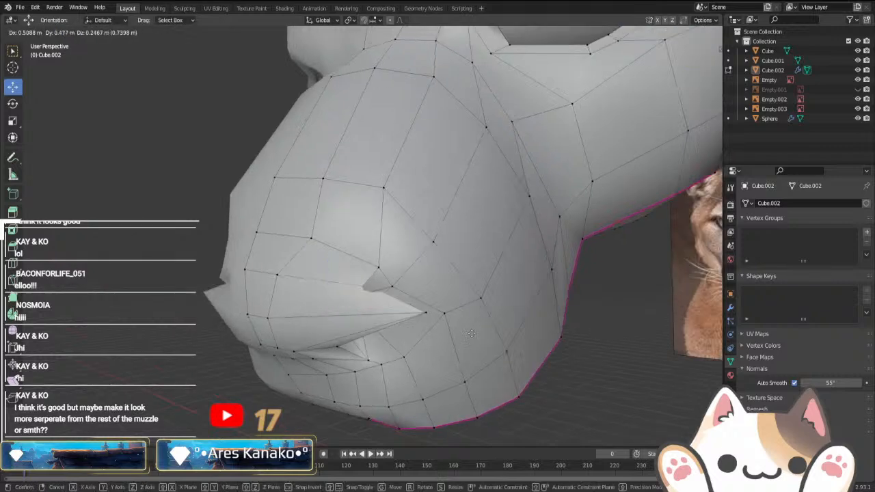
pyautogui.click(455, 333)
pyautogui.moveTo(456, 334); pyautogui.dragTo(526, 400, button='middle')
pyautogui.press('g')
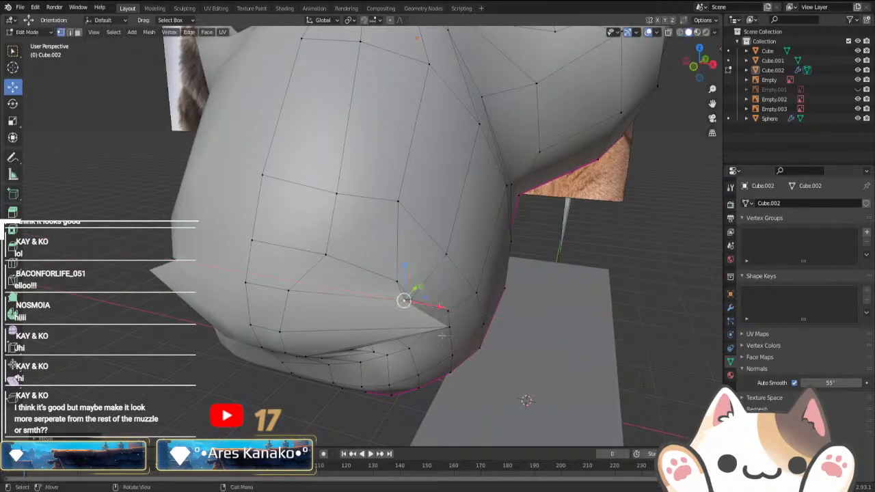
pyautogui.click(419, 350)
# - Move the vertex at the nose pad's lower side edge near the nostril and check the muzzle in Object Mode
pyautogui.moveTo(419, 350); pyautogui.dragTo(327, 332, button='middle')
pyautogui.press('g')
pyautogui.click(380, 344)
pyautogui.moveTo(381, 344); pyautogui.dragTo(431, 349, button='middle')
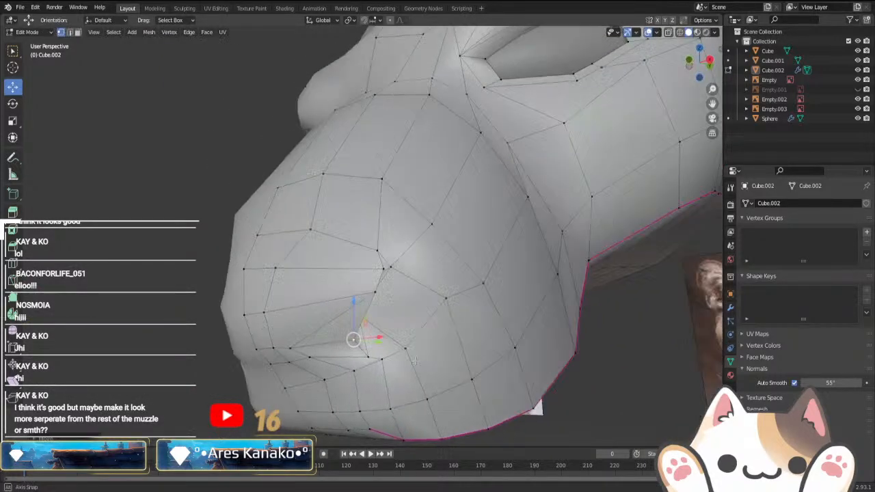
pyautogui.press('Tab')
pyautogui.scroll(-3, 313, 363)
pyautogui.moveTo(313, 364); pyautogui.dragTo(205, 375, button='middle')
pyautogui.press('Tab')
pyautogui.scroll(4, 281, 375)
pyautogui.moveTo(274, 371); pyautogui.dragTo(234, 363, button='middle')
# - Select the two vertices on the nose pad's lower edge and shift them slightly
pyautogui.click(318, 364)
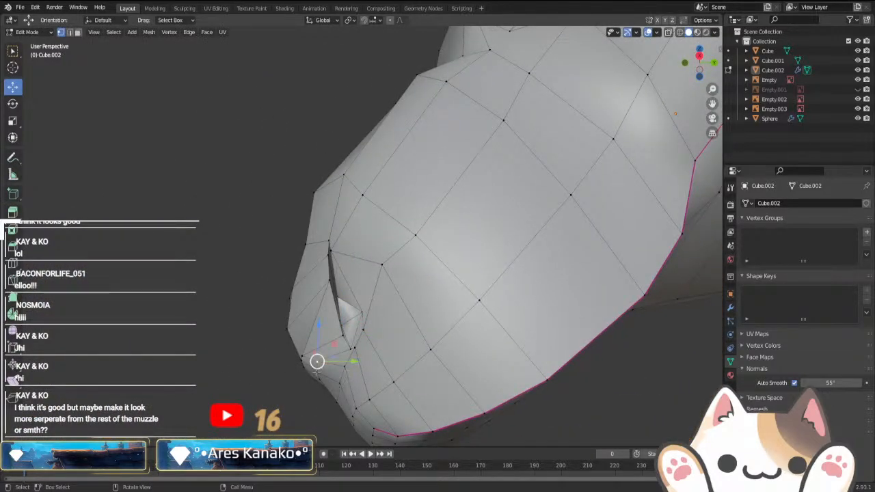
pyautogui.keyDown('shift'); pyautogui.click(318, 379); pyautogui.keyUp('shift')
pyautogui.press('g')
pyautogui.click(348, 388)
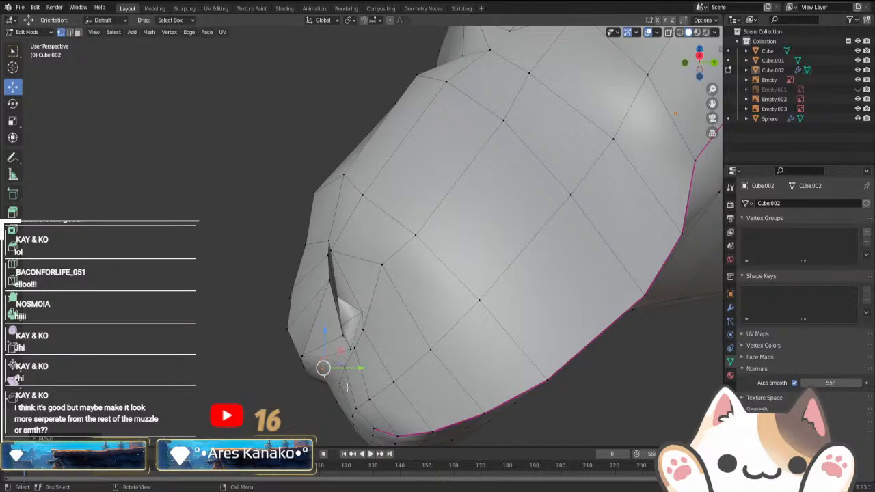
# - Select the edges surrounding the nose pad and nostril in edge mode, scale them, and check the shape in Object Mode
pyautogui.moveTo(370, 271); pyautogui.dragTo(401, 341, button='middle')
pyautogui.click(302, 377)
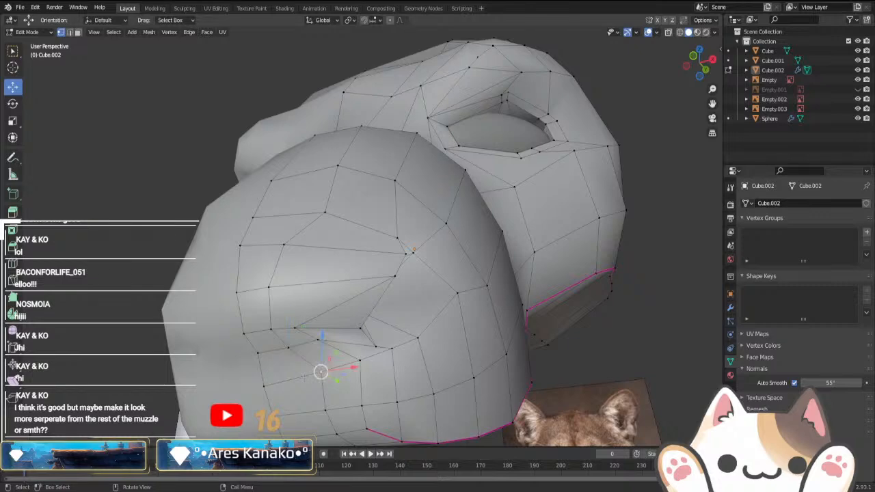
pyautogui.click(303, 379)
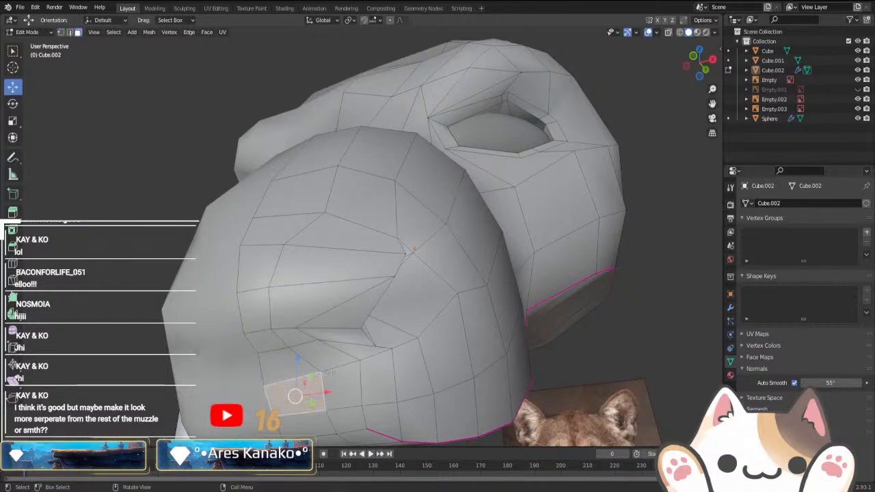
pyautogui.click(291, 380)
pyautogui.keyDown('shift'); pyautogui.click(339, 366); pyautogui.keyUp('shift')
pyautogui.keyDown('shift'); pyautogui.click(374, 355); pyautogui.keyUp('shift')
pyautogui.keyDown('shift'); pyautogui.click(385, 348); pyautogui.keyUp('shift')
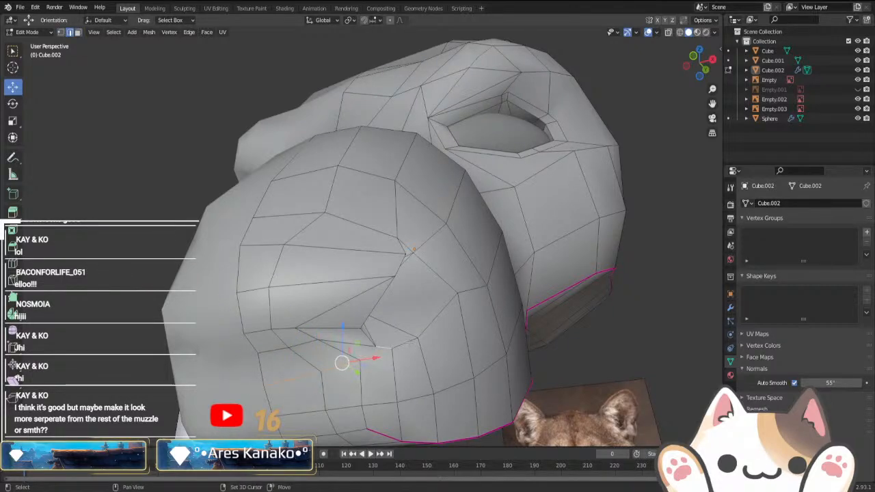
pyautogui.keyDown('shift'); pyautogui.click(438, 322); pyautogui.keyUp('shift')
pyautogui.moveTo(438, 322); pyautogui.dragTo(400, 345, button='middle')
pyautogui.keyDown('shift'); pyautogui.click(385, 289); pyautogui.keyUp('shift')
pyautogui.keyDown('shift'); pyautogui.click(372, 271); pyautogui.keyUp('shift')
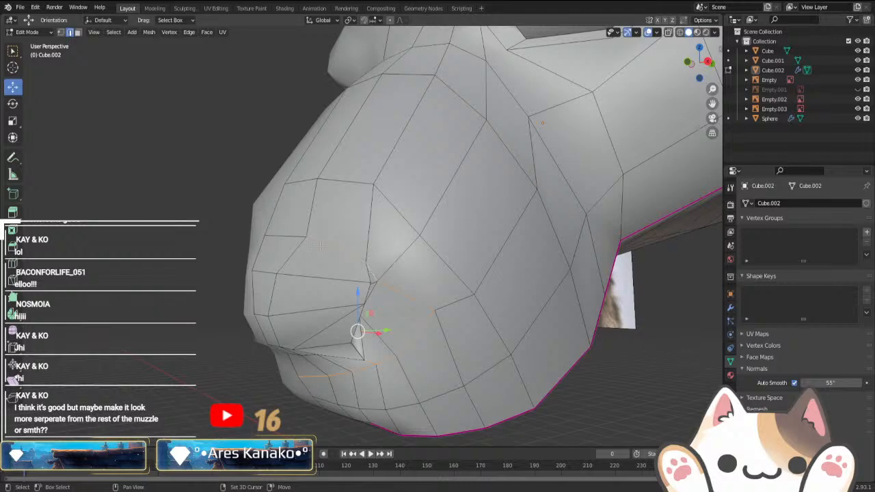
pyautogui.keyDown('shift'); pyautogui.click(298, 237); pyautogui.keyUp('shift')
pyautogui.moveTo(301, 240); pyautogui.dragTo(258, 243, button='middle')
pyautogui.press('s')
pyautogui.click(473, 355)
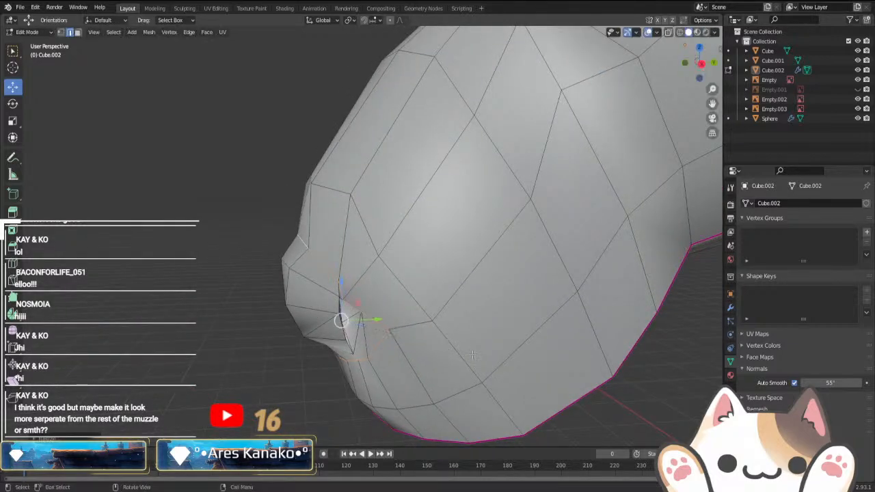
pyautogui.moveTo(472, 355); pyautogui.dragTo(391, 300, button='middle')
pyautogui.press('Tab')
pyautogui.press('Tab')
# - Select the faces along the nose pad's side beside the nostril and scale them narrower along X
pyautogui.click(375, 274)
pyautogui.scroll(4, 376, 274)
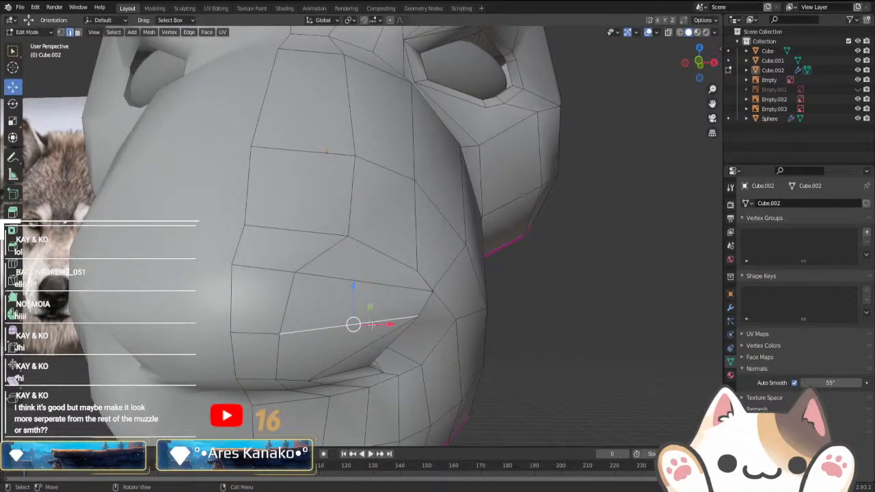
pyautogui.press('1')
pyautogui.click(390, 303)
pyautogui.keyDown('shift'); pyautogui.click(369, 278); pyautogui.keyUp('shift')
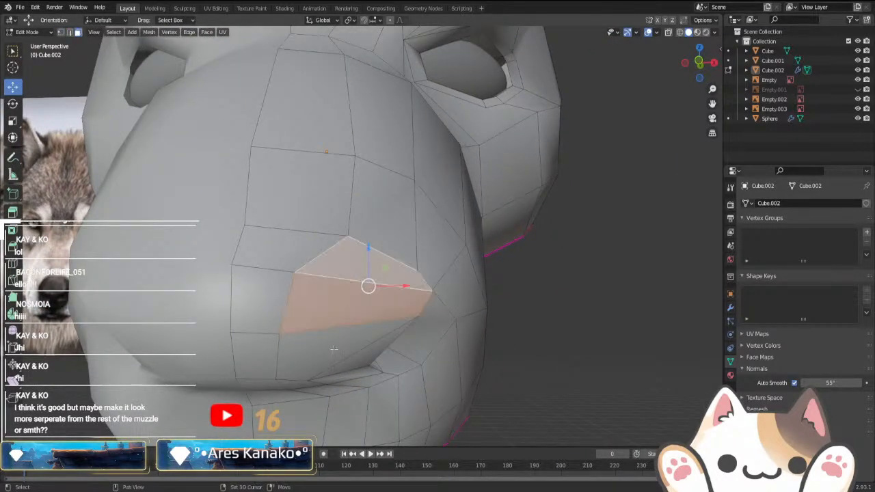
pyautogui.keyDown('shift'); pyautogui.click(354, 349); pyautogui.keyUp('shift')
pyautogui.keyDown('shift'); pyautogui.click(371, 347); pyautogui.keyUp('shift')
pyautogui.press('s')
pyautogui.press('x')
pyautogui.click(398, 352)
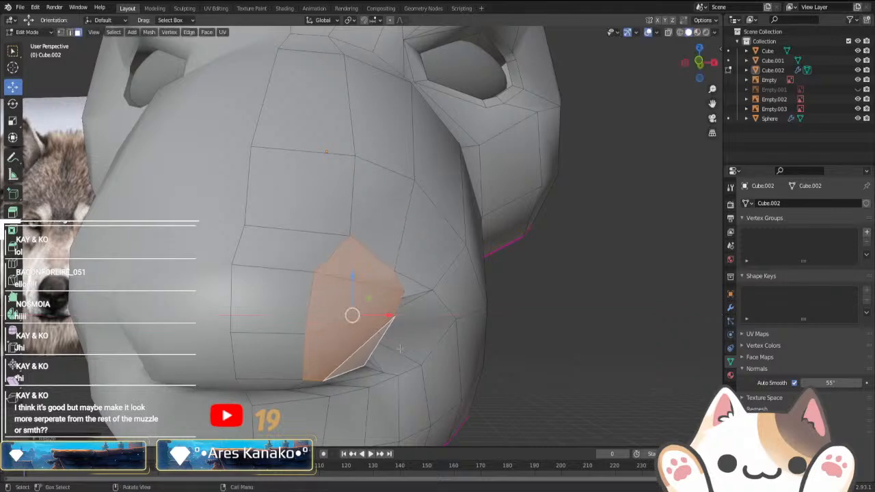
# - Inspect the reshaped nose on the whole head in Object Mode with material preview shading and save the file
pyautogui.press('Tab')
pyautogui.scroll(-5, 417, 371)
pyautogui.moveTo(417, 371); pyautogui.dragTo(321, 403, button='middle')
pyautogui.click(367, 312)
pyautogui.press('Tab')
pyautogui.scroll(1, 303, 370)
pyautogui.press('Tab')
pyautogui.click(328, 335)
pyautogui.moveTo(327, 334); pyautogui.dragTo(612, 81, button='middle')
pyautogui.hotkey('ctrl', 's')
pyautogui.moveTo(517, 290)
pyautogui.mouseDown(button='middle')
pyautogui.moveTo(451, 308)
pyautogui.moveTo(412, 299)
pyautogui.moveTo(287, 306)
pyautogui.moveTo(437, 287)
pyautogui.mouseUp(button='middle')
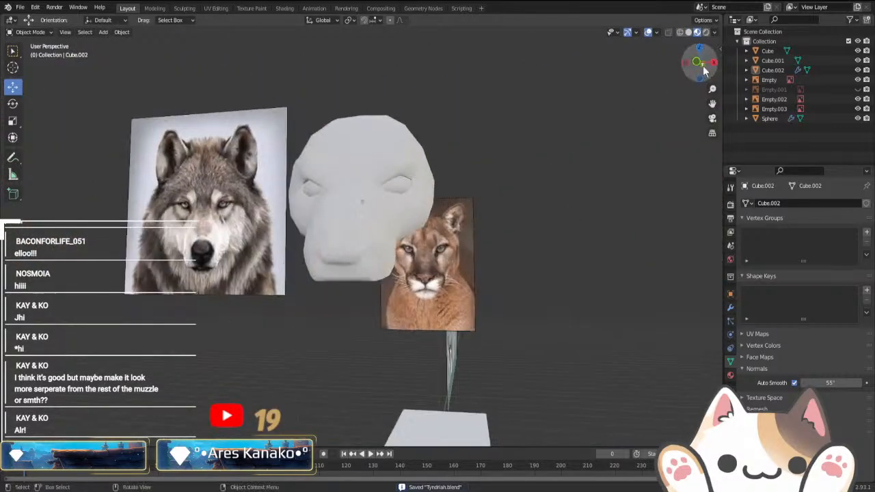
# - Return to solid shading and pull the vertices at the nose pad's upper front edge forward and up in side view
pyautogui.click(689, 32)
pyautogui.moveTo(417, 256); pyautogui.dragTo(547, 263, button='middle')
pyautogui.scroll(4, 360, 275)
pyautogui.click(361, 280)
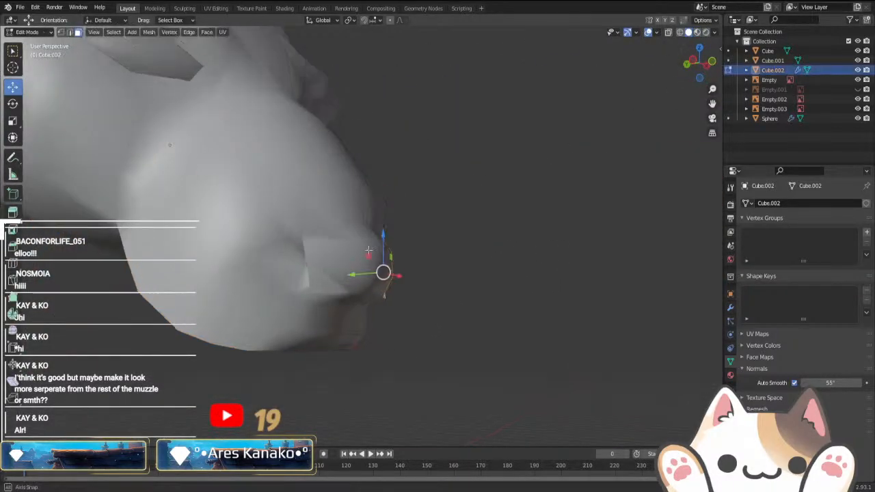
pyautogui.press('Tab')
pyautogui.scroll(-5, 342, 267)
pyautogui.press('KP_3')
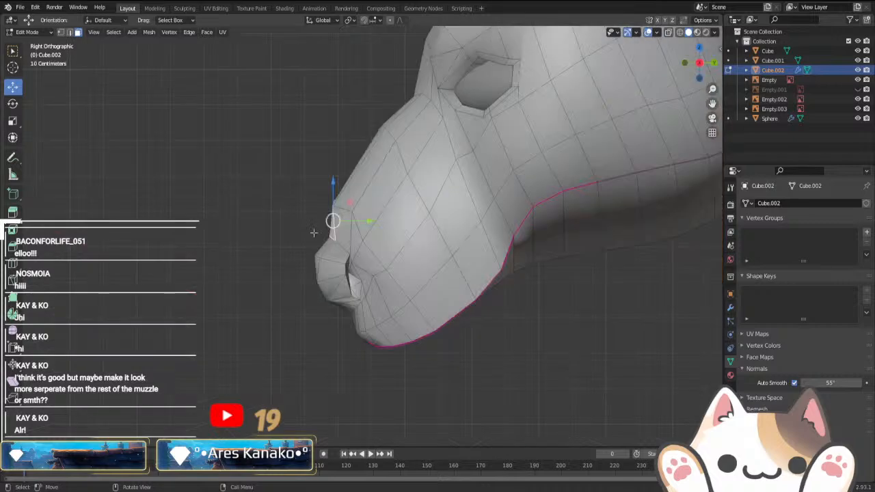
pyautogui.scroll(4, 356, 260)
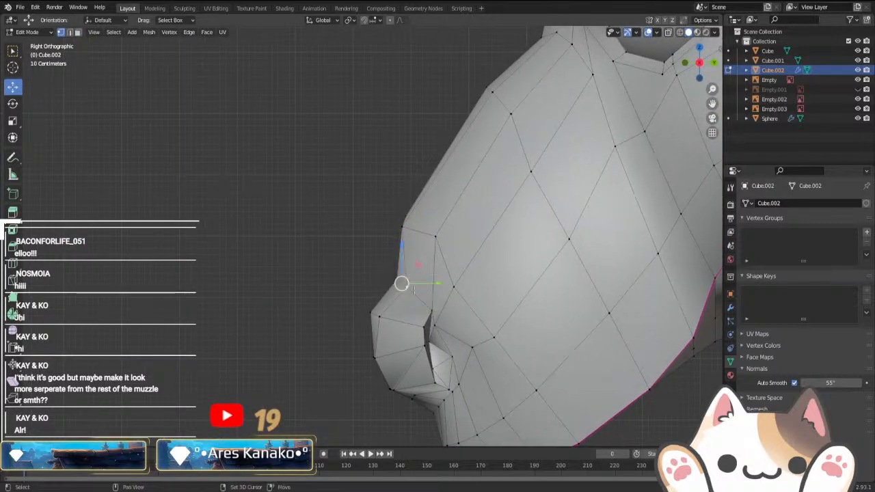
pyautogui.moveTo(397, 279); pyautogui.dragTo(384, 267)
# - Move the vertices just above the nose pad back toward the bridge in side view and check the profile in Object Mode
pyautogui.moveTo(401, 226); pyautogui.dragTo(365, 219, button='middle')
pyautogui.press('KP_3')
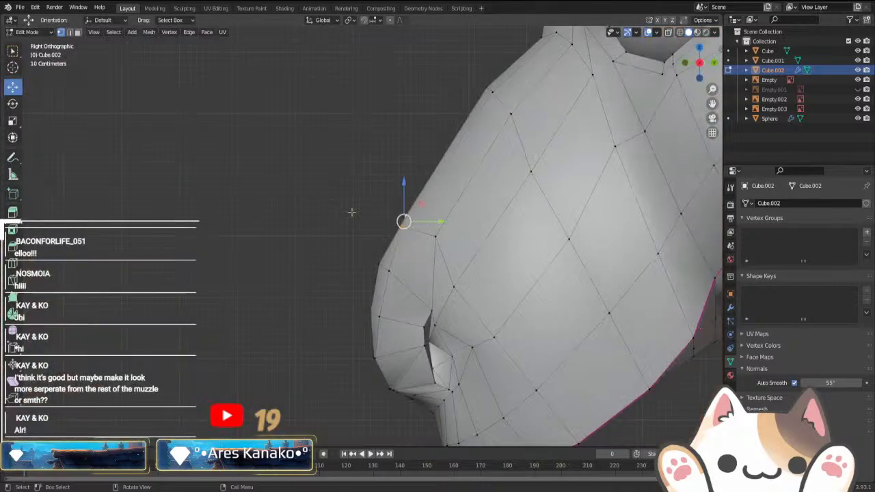
pyautogui.press('g')
pyautogui.click(449, 289)
pyautogui.press('g')
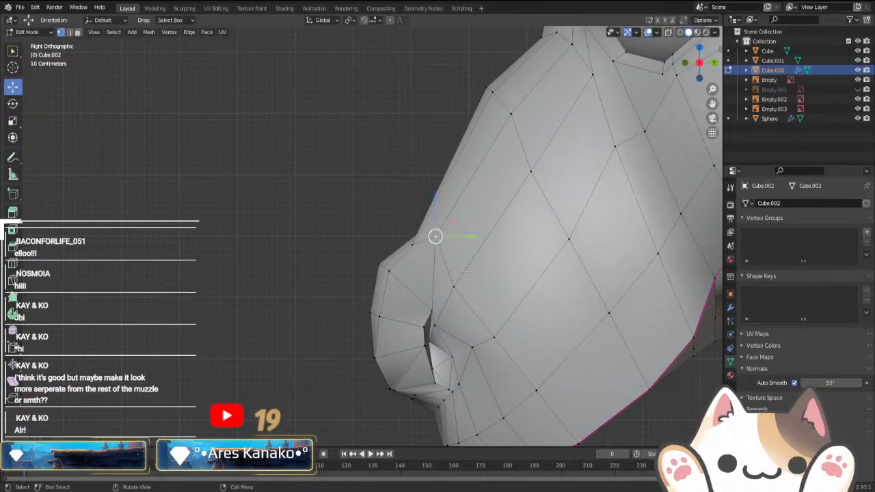
pyautogui.click(478, 305)
pyautogui.press('Tab')
pyautogui.moveTo(285, 313); pyautogui.dragTo(342, 313, button='middle')
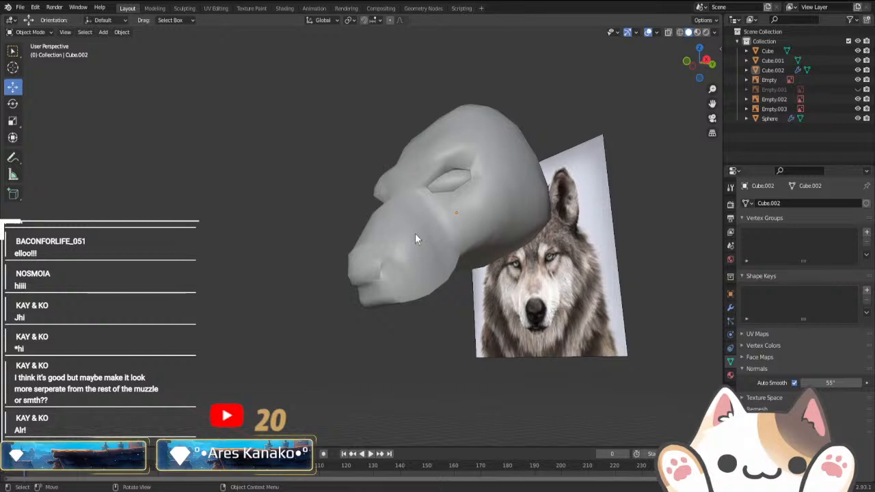
pyautogui.scroll(3, 358, 339)
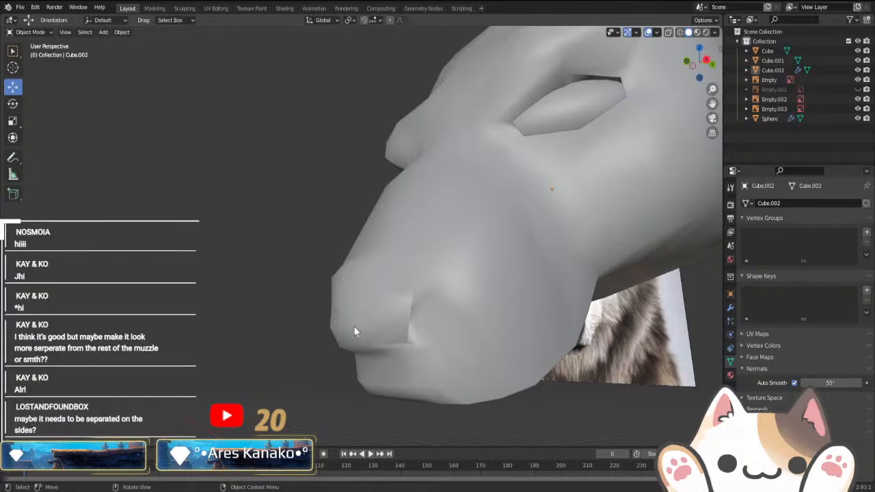
# - Unhide the side drawing reference and compare the nose and muzzle profile with it in X-ray
pyautogui.press('KP_3')
pyautogui.hotkey('alt', 'h')
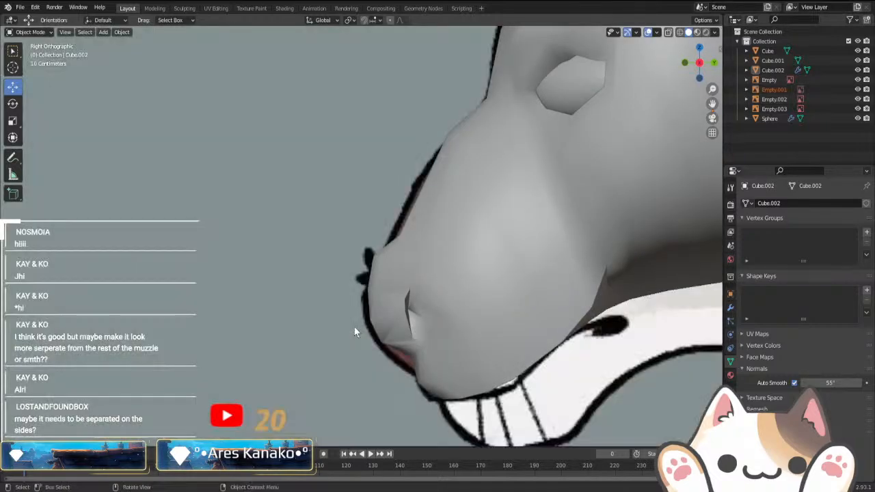
pyautogui.scroll(-2, 380, 311)
pyautogui.scroll(2, 441, 316)
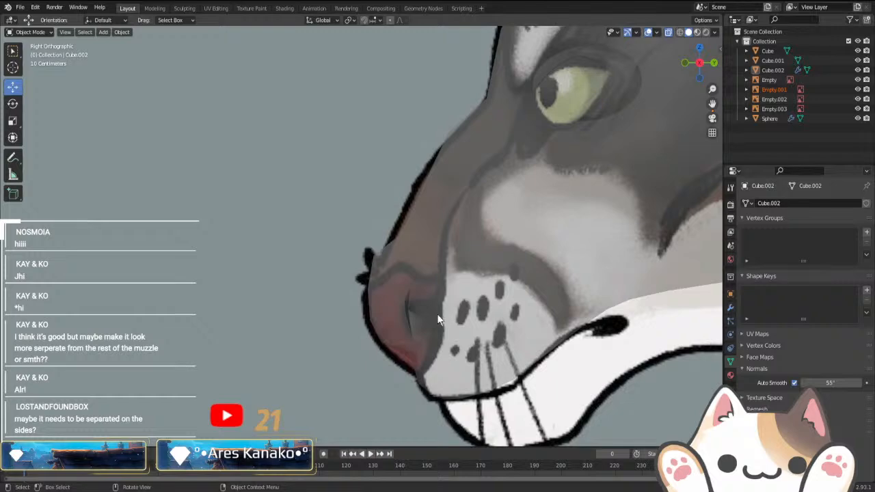
pyautogui.moveTo(438, 282); pyautogui.dragTo(491, 283, button='middle')
pyautogui.press('Tab')
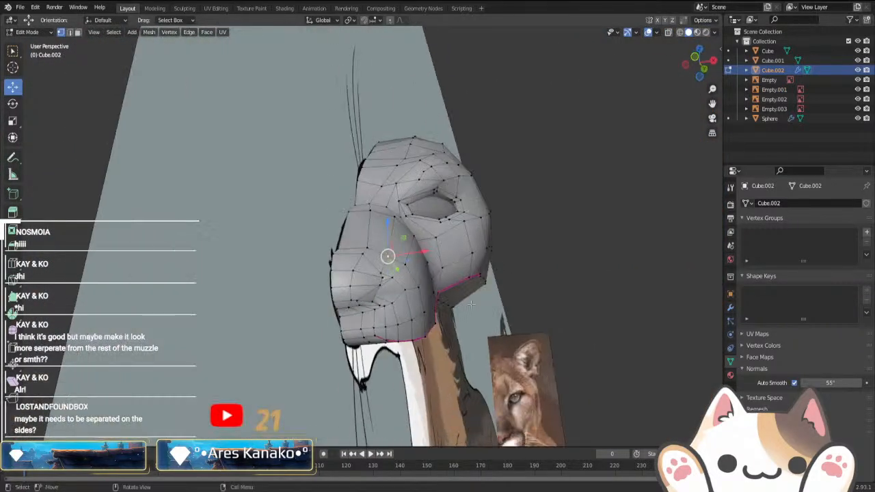
# - Select the vertex on the muzzle's side behind the nostril and pull it outward along X
pyautogui.scroll(3, 464, 353)
pyautogui.moveTo(463, 352); pyautogui.dragTo(456, 368, button='middle')
pyautogui.hotkey('alt', 'a')
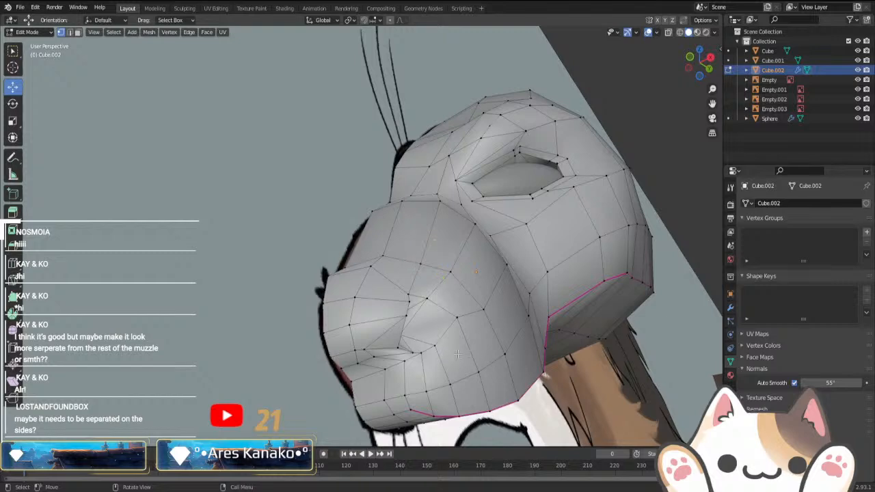
pyautogui.click(457, 317)
pyautogui.moveTo(457, 317); pyautogui.dragTo(491, 338, button='middle')
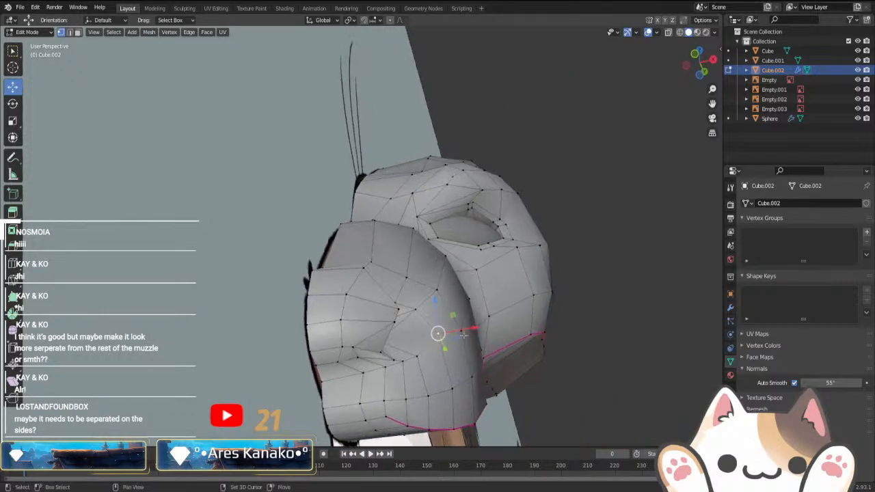
pyautogui.moveTo(464, 332); pyautogui.dragTo(476, 329)
pyautogui.moveTo(483, 326); pyautogui.dragTo(387, 365, button='middle')
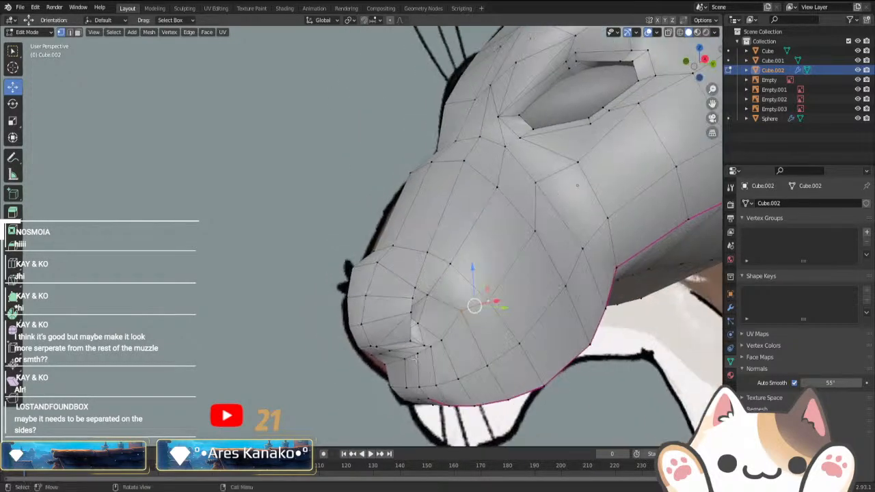
# - Select the vertices running from the nostril up the muzzle's side and move them up and inward in front view
pyautogui.keyDown('shift'); pyautogui.click(533, 233); pyautogui.keyUp('shift')
pyautogui.press('KP_1')
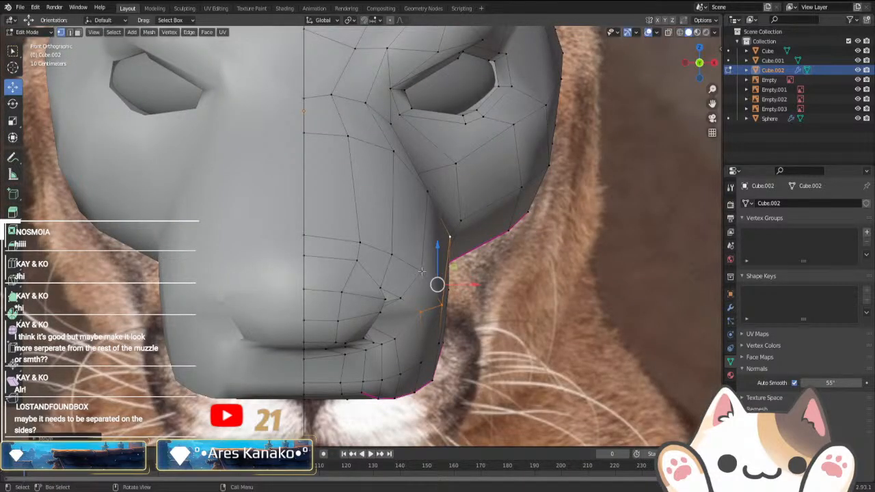
pyautogui.click(409, 289)
pyautogui.keyDown('shift'); pyautogui.click(428, 191); pyautogui.keyUp('shift')
pyautogui.press('g')
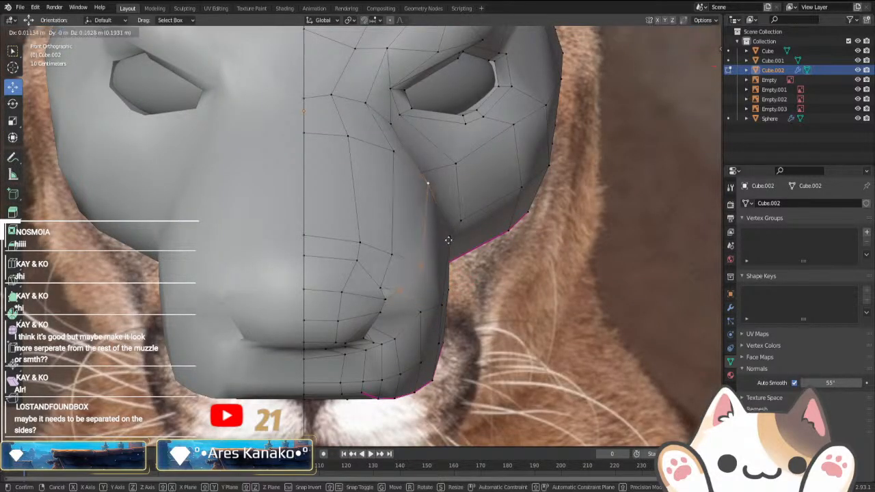
pyautogui.click(449, 240)
pyautogui.press('g')
pyautogui.click(448, 316)
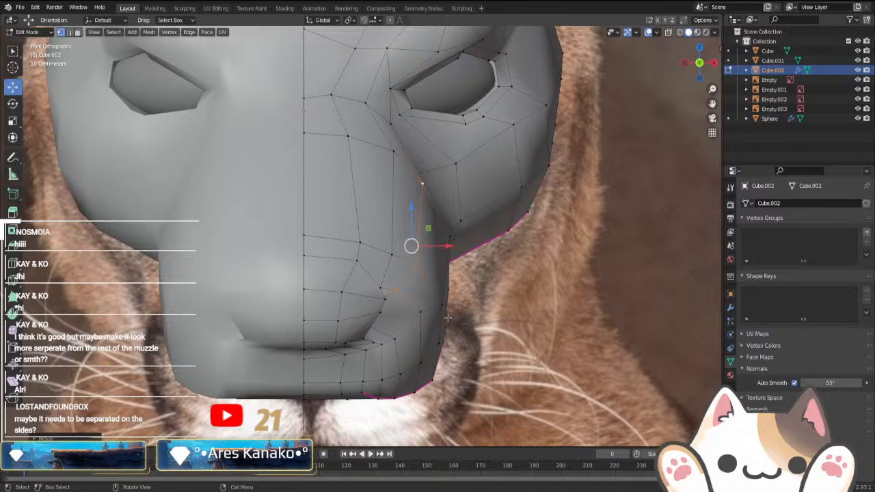
# - Select the row of vertices along the muzzle's lower side and move them slightly inward in front view
pyautogui.click(402, 375)
pyautogui.keyDown('shift'); pyautogui.click(421, 362); pyautogui.keyUp('shift')
pyautogui.moveTo(427, 361); pyautogui.dragTo(345, 357, button='middle')
pyautogui.keyDown('shift'); pyautogui.click(506, 344); pyautogui.keyUp('shift')
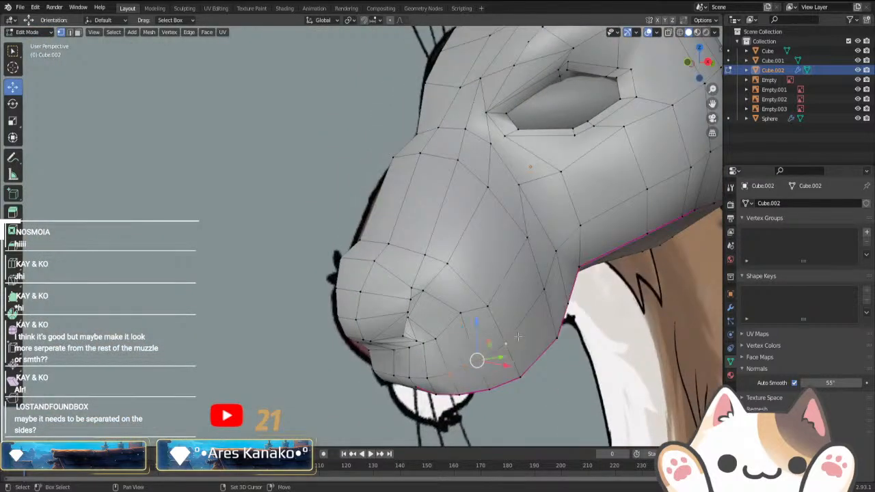
pyautogui.press('KP_1')
pyautogui.press('g')
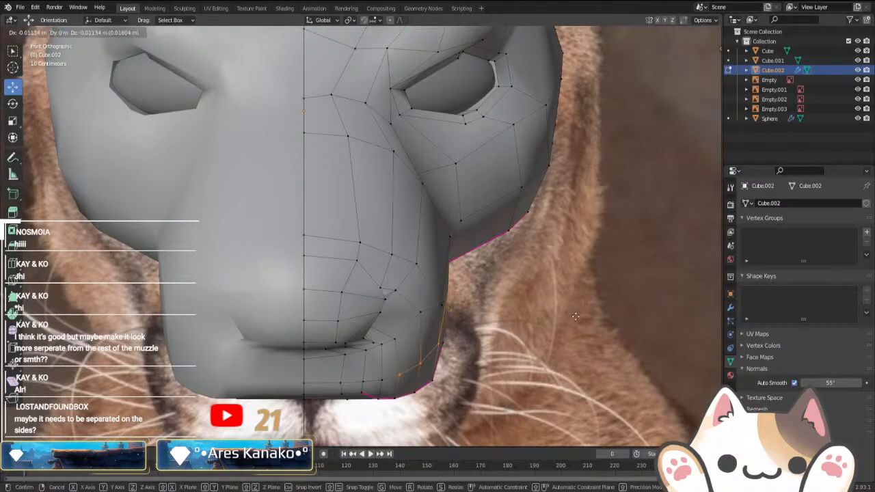
pyautogui.click(573, 319)
# - Switch to Object Mode, hide the side drawing reference, and review the head from several angles
pyautogui.press('Tab')
pyautogui.click(545, 361)
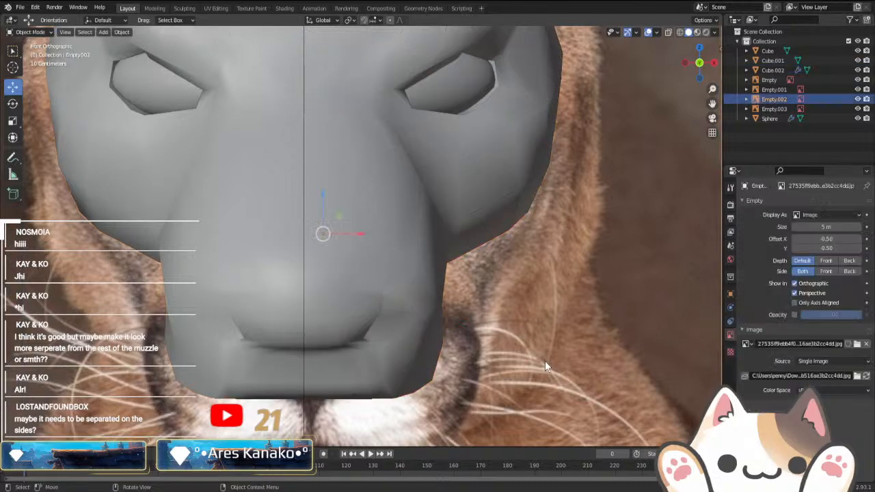
pyautogui.moveTo(545, 361); pyautogui.dragTo(413, 309, button='middle')
pyautogui.click(510, 338)
pyautogui.press('h')
pyautogui.scroll(-3, 512, 338)
pyautogui.scroll(2, 417, 294)
pyautogui.moveTo(422, 281); pyautogui.dragTo(612, 341, button='middle')
# - Show the side drawing reference to compare the head profile in side view and hide it again
pyautogui.press('KP_3')
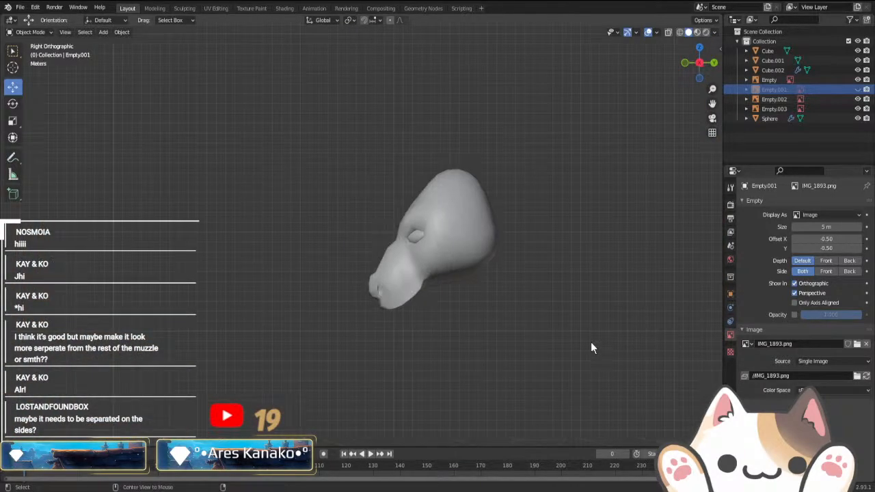
pyautogui.hotkey('alt', 'h')
pyautogui.scroll(4, 590, 342)
pyautogui.moveTo(558, 289)
pyautogui.mouseDown(button='middle')
pyautogui.moveTo(557, 220)
pyautogui.moveTo(620, 278)
pyautogui.moveTo(498, 262)
pyautogui.moveTo(435, 265)
pyautogui.moveTo(476, 271)
pyautogui.moveTo(315, 285)
pyautogui.moveTo(450, 315)
pyautogui.moveTo(525, 286)
pyautogui.moveTo(415, 343)
pyautogui.moveTo(499, 328)
pyautogui.moveTo(460, 348)
pyautogui.moveTo(410, 348)
pyautogui.moveTo(407, 324)
pyautogui.moveTo(449, 299)
pyautogui.moveTo(525, 347)
pyautogui.mouseUp(button='middle')
pyautogui.press('h')
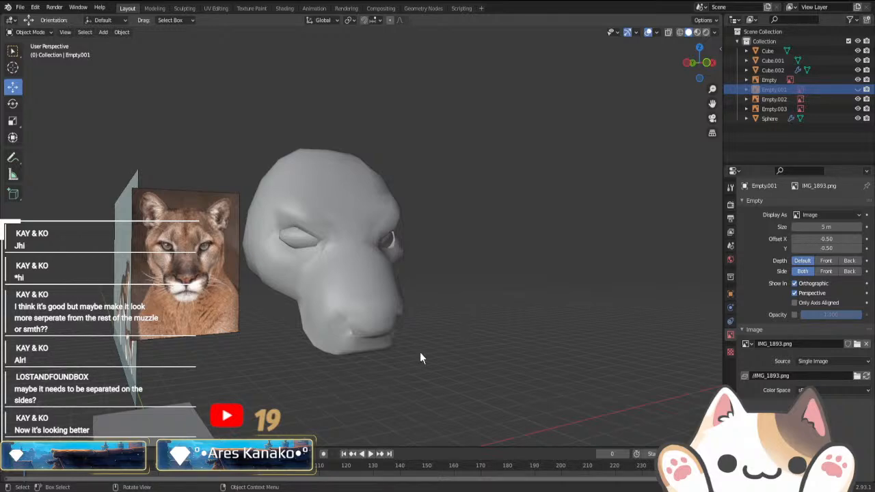
# - Open the head mesh for editing and select the faces in and around the nostril in face mode
pyautogui.moveTo(420, 354); pyautogui.dragTo(307, 333, button='middle')
pyautogui.click(362, 318)
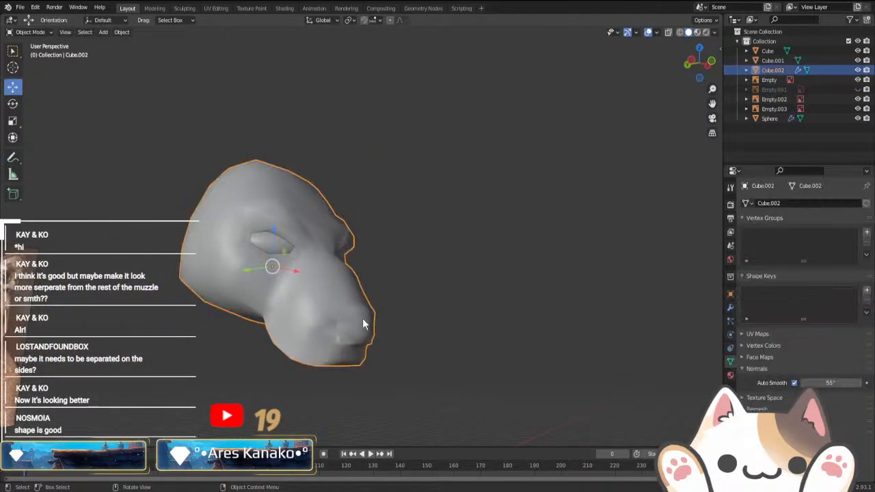
pyautogui.press('KP_1')
pyautogui.scroll(4, 363, 318)
pyautogui.press('Tab')
pyautogui.keyDown('shift'); pyautogui.moveTo(472, 382); pyautogui.dragTo(422, 221, button='middle'); pyautogui.keyUp('shift')
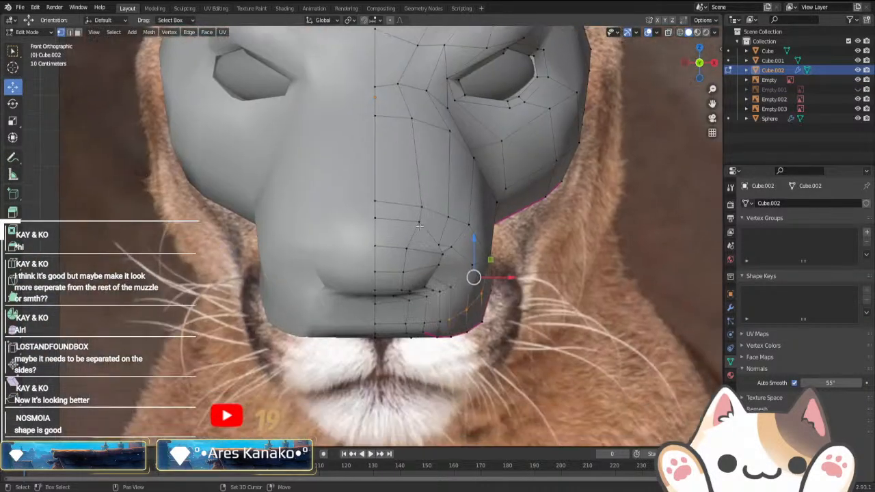
pyautogui.scroll(3, 422, 221)
pyautogui.moveTo(478, 342); pyautogui.dragTo(501, 266, button='middle')
pyautogui.scroll(-4, 402, 330)
pyautogui.press('KP_3')
pyautogui.scroll(6, 475, 325)
pyautogui.press('3')
pyautogui.moveTo(498, 220); pyautogui.dragTo(540, 300)
pyautogui.moveTo(540, 301); pyautogui.dragTo(549, 321, button='middle')
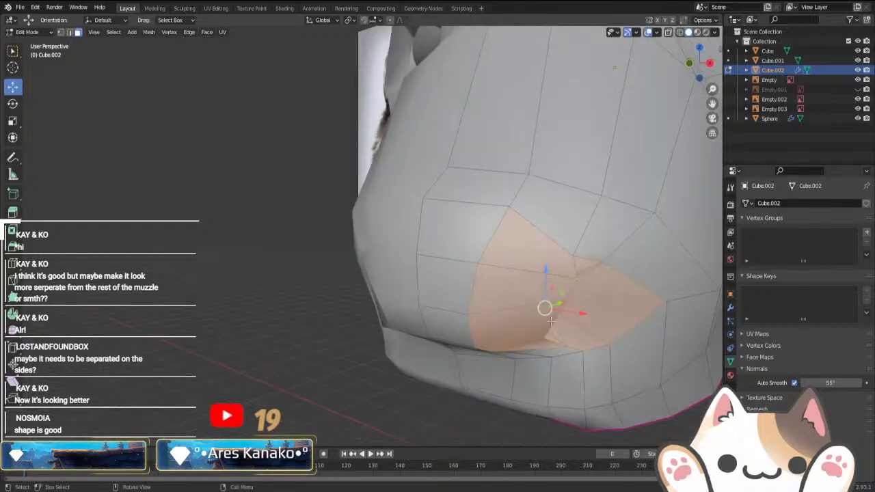
# - Hide the Cube.001 object that covers the muzzle in top view and resume editing the head mesh
pyautogui.press('KP_7')
pyautogui.scroll(-6, 565, 316)
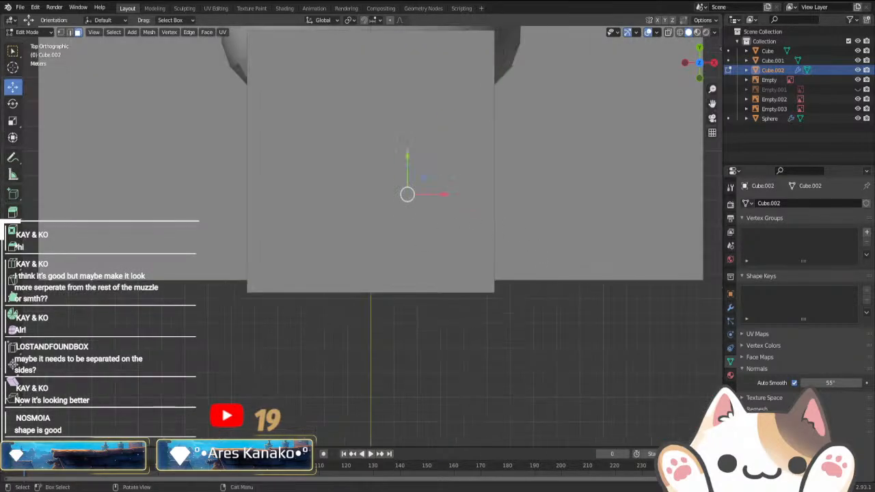
pyautogui.press('Tab')
pyautogui.scroll(5, 419, 249)
pyautogui.press('Tab')
# - Try rotating the selected nostril faces in top view, check the head in Object Mode, and undo the rotation
pyautogui.press('r')
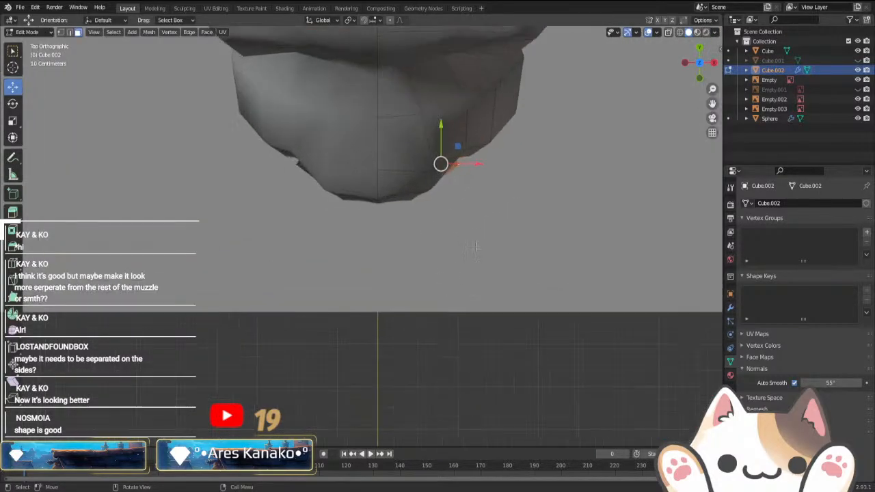
pyautogui.click(482, 265)
pyautogui.moveTo(484, 270); pyautogui.dragTo(549, 182, button='middle')
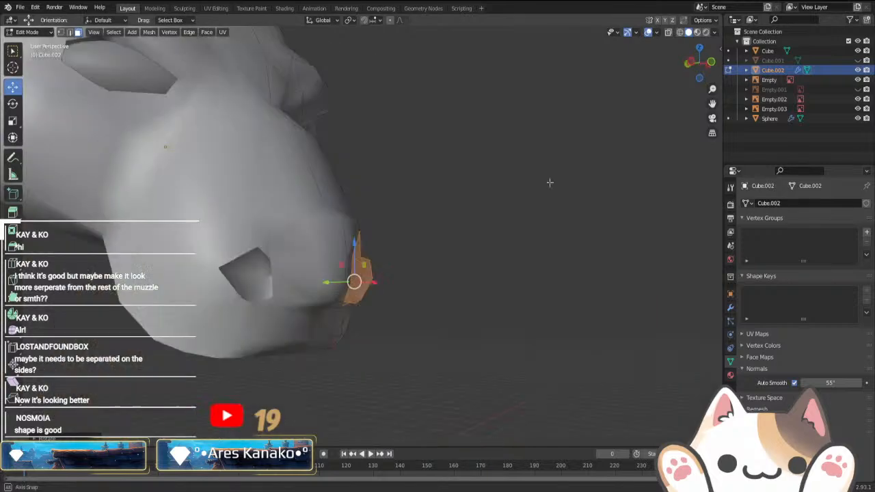
pyautogui.press('Tab')
pyautogui.click(482, 333)
pyautogui.scroll(-6, 482, 333)
pyautogui.moveTo(482, 333); pyautogui.dragTo(324, 328, button='middle')
pyautogui.hotkey('ctrl', 'z')
pyautogui.hotkey('ctrl', 'z')
pyautogui.hotkey('ctrl', 'z')
# - Select the faces inside the nostril and rotate and shift them in front view
pyautogui.scroll(6, 369, 335)
pyautogui.moveTo(417, 343); pyautogui.dragTo(449, 344, button='middle')
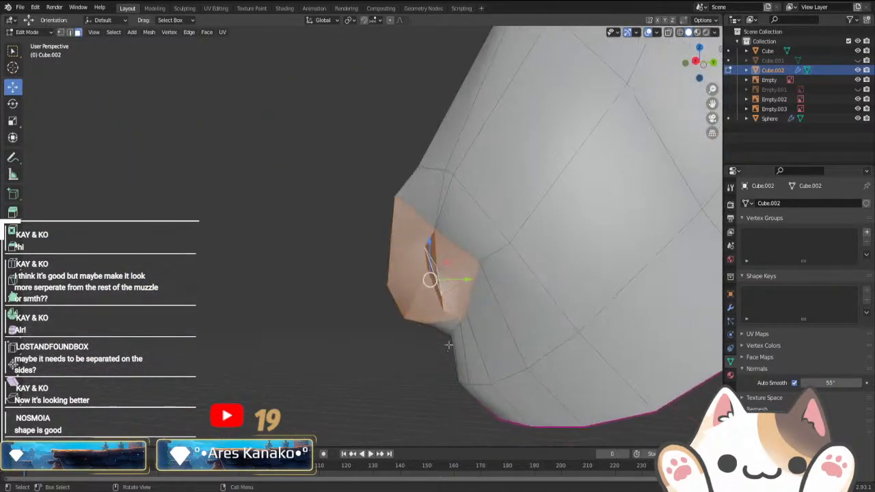
pyautogui.click(454, 292)
pyautogui.moveTo(454, 301); pyautogui.dragTo(455, 354, button='middle')
pyautogui.click(475, 367)
pyautogui.keyDown('shift'); pyautogui.click(457, 336); pyautogui.keyUp('shift')
pyautogui.keyDown('shift'); pyautogui.click(477, 324); pyautogui.keyUp('shift')
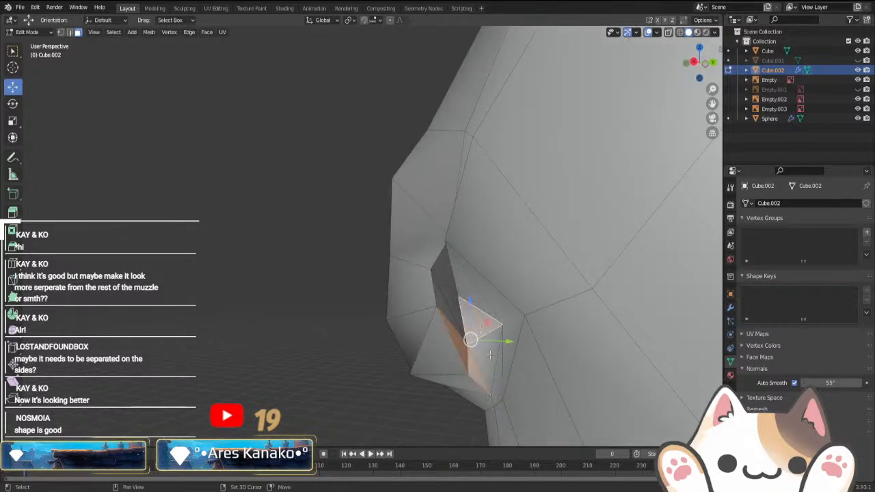
pyautogui.keyDown('shift'); pyautogui.click(448, 320); pyautogui.keyUp('shift')
pyautogui.keyDown('shift'); pyautogui.click(453, 306); pyautogui.keyUp('shift')
pyautogui.keyDown('shift'); pyautogui.click(484, 355); pyautogui.keyUp('shift')
pyautogui.moveTo(484, 359); pyautogui.dragTo(556, 311, button='middle')
pyautogui.press('g')
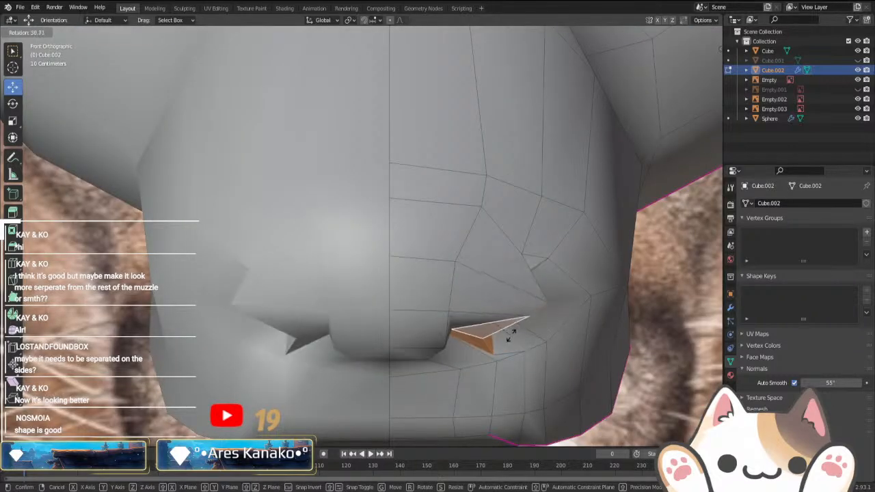
pyautogui.click(511, 332)
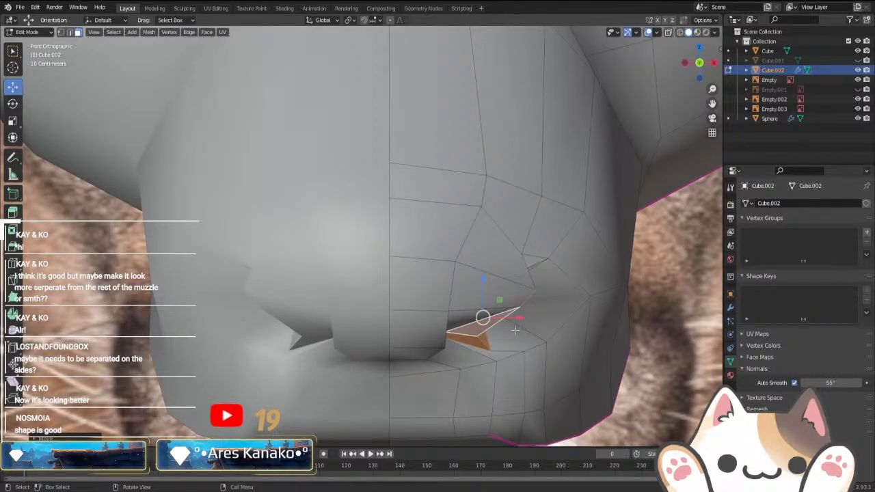
# - Rotate and shift the selected nostril faces in top view and check the head's shape in Object Mode
pyautogui.press('KP_7')
pyautogui.press('r')
pyautogui.click(511, 280)
pyautogui.press('g')
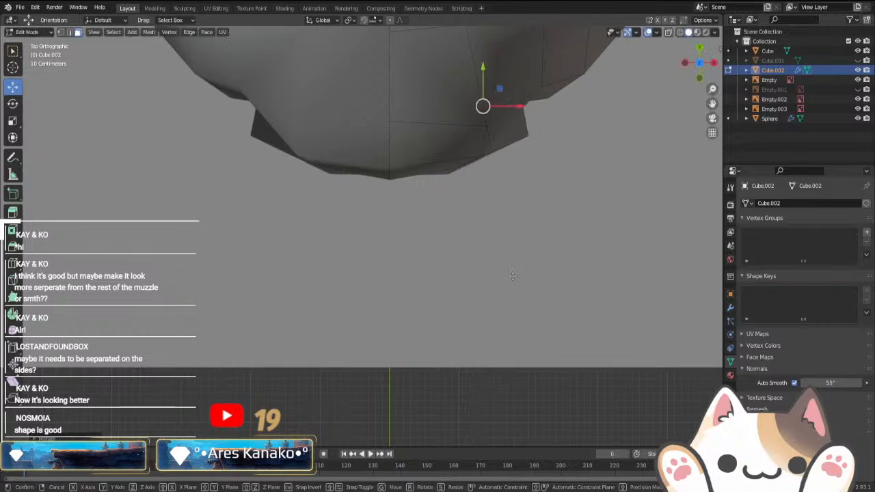
pyautogui.click(508, 276)
pyautogui.moveTo(508, 276); pyautogui.dragTo(458, 119, button='middle')
pyautogui.scroll(-4, 428, 182)
pyautogui.press('Tab')
pyautogui.moveTo(459, 273); pyautogui.dragTo(650, 288, button='middle')
pyautogui.moveTo(385, 352); pyautogui.dragTo(697, 379, button='middle')
# - Reposition individual vertices along the nostril's lower edge in vertex mode to refine the opening
pyautogui.press('Tab')
pyautogui.scroll(3, 316, 311)
pyautogui.press('1')
pyautogui.click(576, 347)
pyautogui.press('g')
pyautogui.click(543, 382)
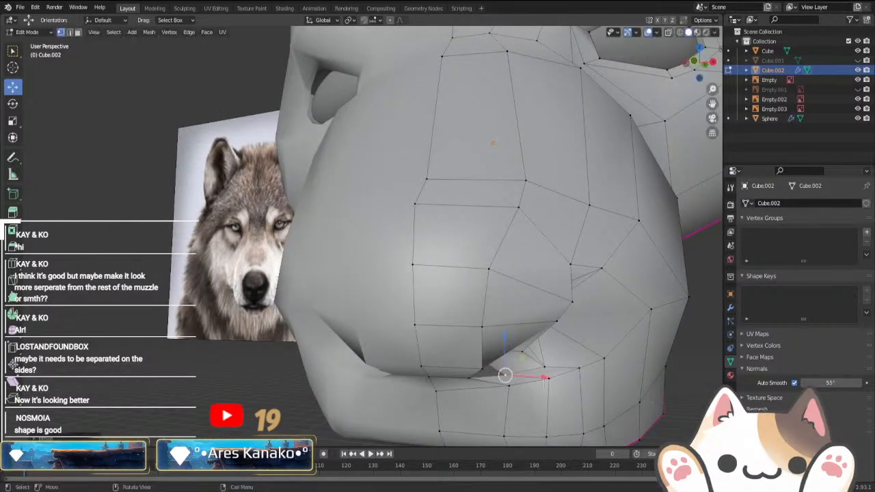
pyautogui.moveTo(543, 381); pyautogui.dragTo(485, 334, button='middle')
pyautogui.moveTo(615, 371); pyautogui.dragTo(498, 416, button='middle')
pyautogui.press('g')
pyautogui.click(592, 377)
# - Examine the head in Object Mode and compare its front view with the cougar photo using X-ray display
pyautogui.scroll(-3, 498, 417)
pyautogui.press('Tab')
pyautogui.click(398, 346)
pyautogui.scroll(-3, 403, 355)
pyautogui.moveTo(403, 355); pyautogui.dragTo(425, 360, button='middle')
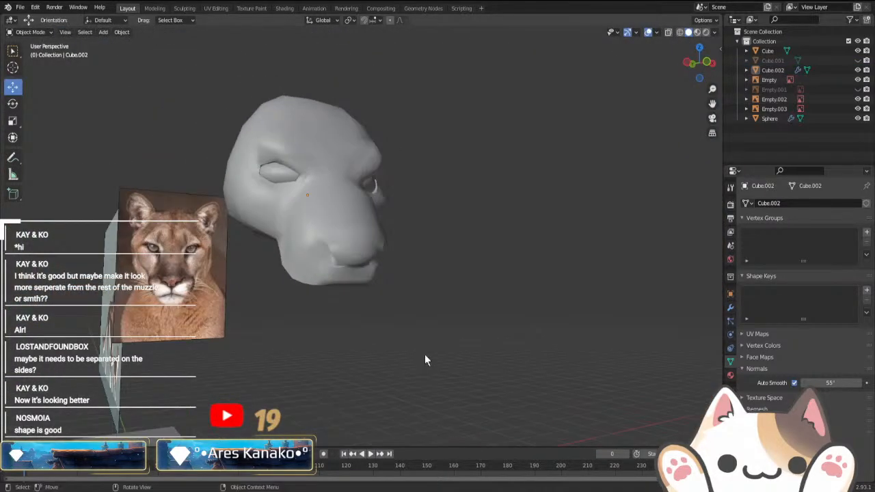
pyautogui.press('KP_1')
pyautogui.scroll(3, 452, 352)
pyautogui.hotkey('alt', 'z')
pyautogui.scroll(-3, 475, 348)
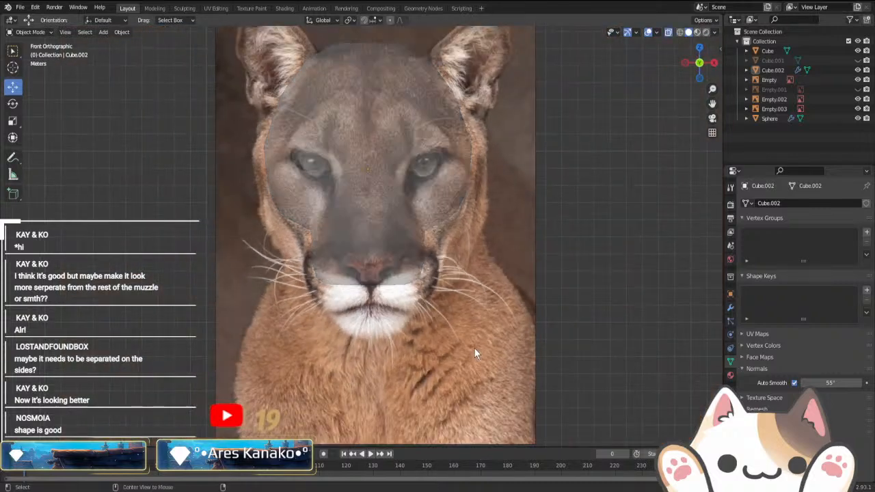
pyautogui.scroll(3, 468, 348)
pyautogui.hotkey('alt', 'z')
pyautogui.scroll(4, 454, 350)
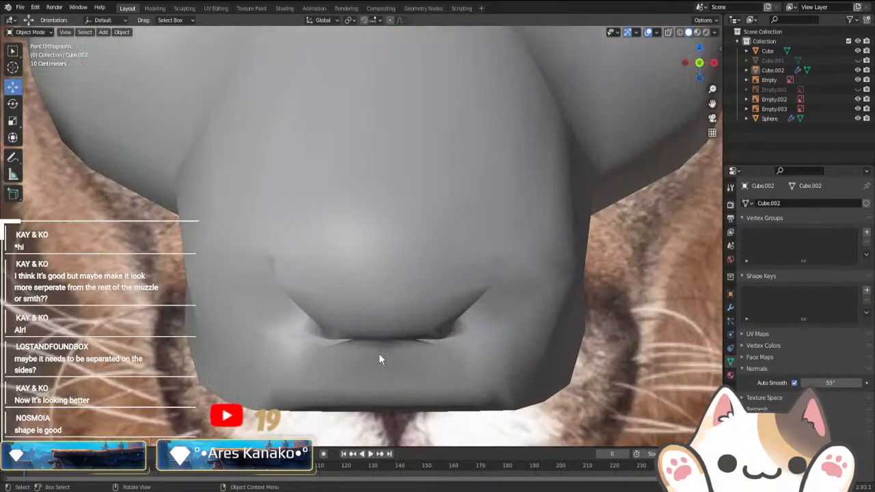
# - Lower the centreline vertex beneath the nose pad in front view and return to Object Mode
pyautogui.click(379, 353)
pyautogui.press('Tab')
pyautogui.click(385, 340)
pyautogui.press('g')
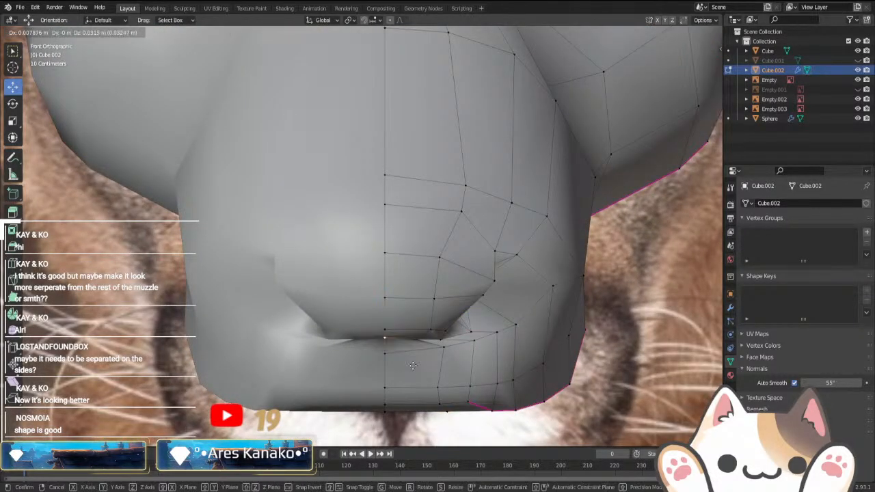
pyautogui.click(416, 384)
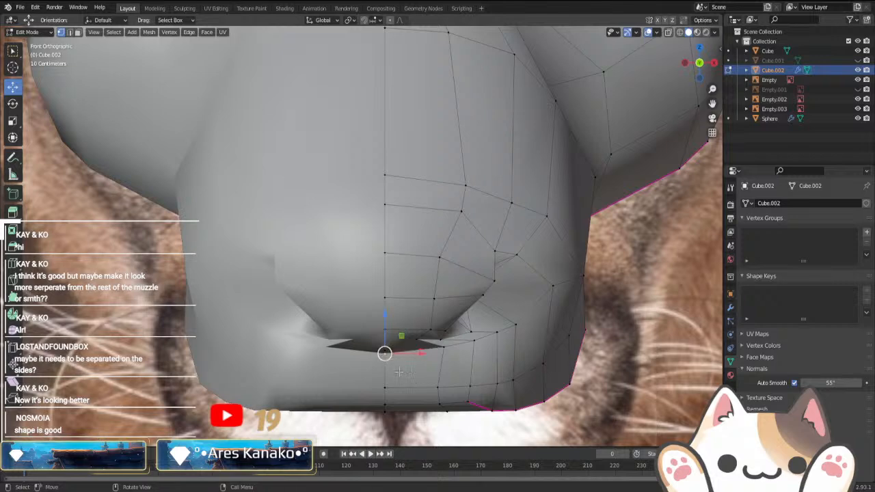
pyautogui.press('g')
pyautogui.click(407, 388)
pyautogui.press('Tab')
pyautogui.scroll(-4, 396, 378)
pyautogui.click(396, 378)
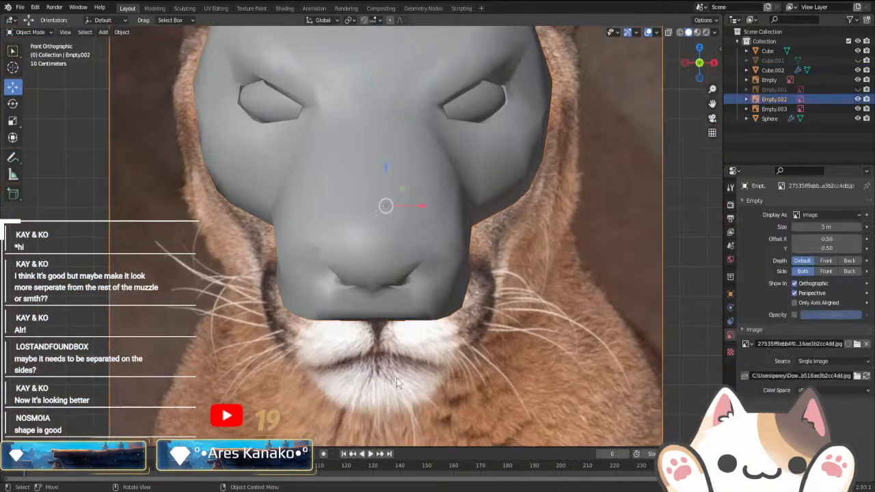
pyautogui.scroll(-2, 395, 380)
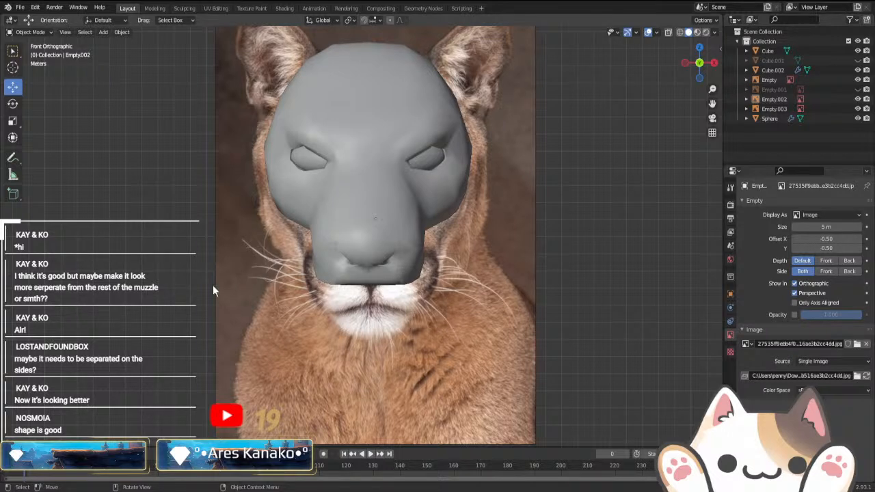
# - Unhide the Cube.001 and Empty.001 objects and examine the snarling head drawing in side view
pyautogui.moveTo(350, 357)
pyautogui.mouseDown(button='middle')
pyautogui.moveTo(353, 381)
pyautogui.moveTo(358, 364)
pyautogui.mouseUp(button='middle')
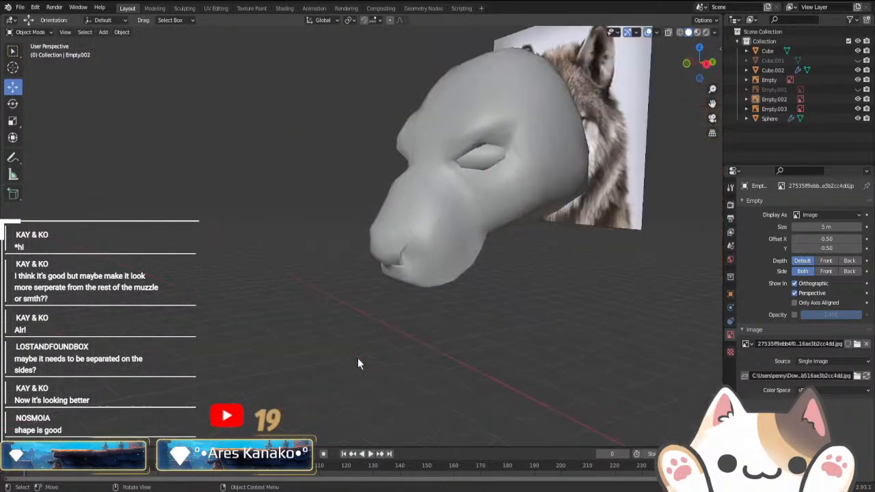
pyautogui.press('KP_3')
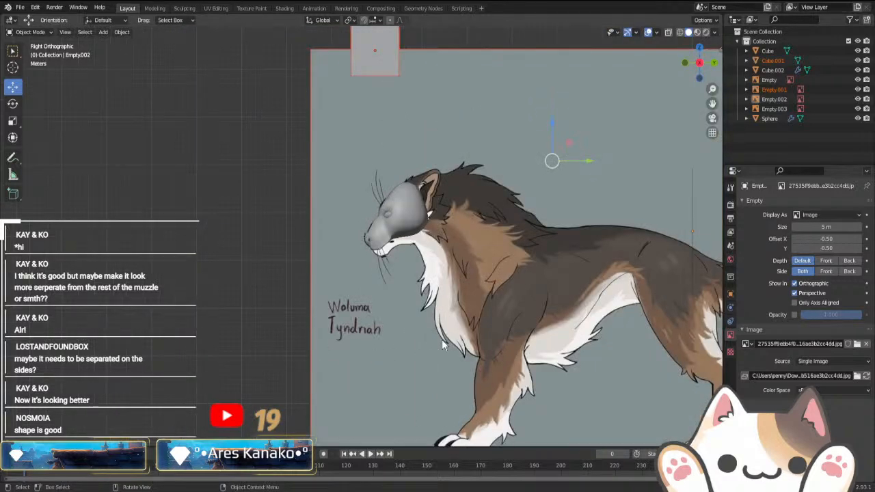
pyautogui.scroll(-1, 455, 334)
pyautogui.keyDown('shift'); pyautogui.moveTo(596, 340); pyautogui.dragTo(391, 317, button='middle'); pyautogui.keyUp('shift')
pyautogui.keyDown('shift'); pyautogui.moveTo(588, 199); pyautogui.dragTo(427, 262, button='middle'); pyautogui.keyUp('shift')
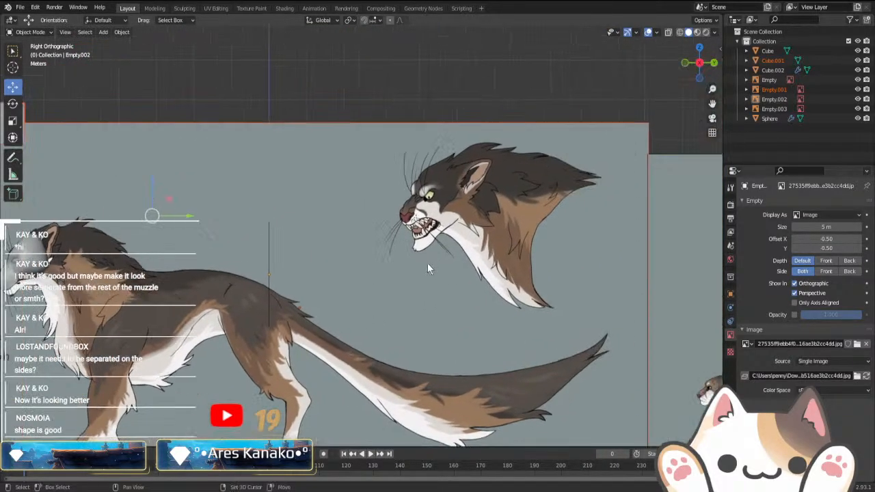
pyautogui.scroll(7, 466, 300)
pyautogui.keyDown('shift'); pyautogui.moveTo(513, 239); pyautogui.dragTo(377, 293, button='middle'); pyautogui.keyUp('shift')
pyautogui.scroll(2, 445, 289)
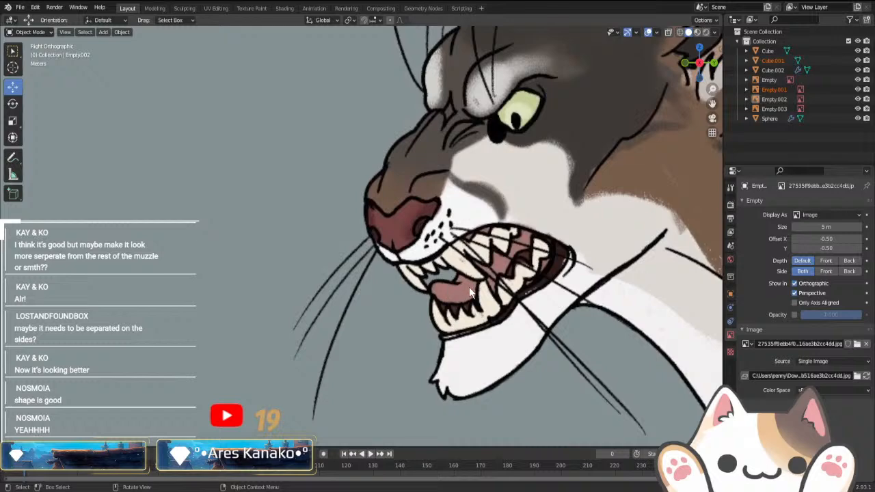
pyautogui.scroll(-5, 357, 371)
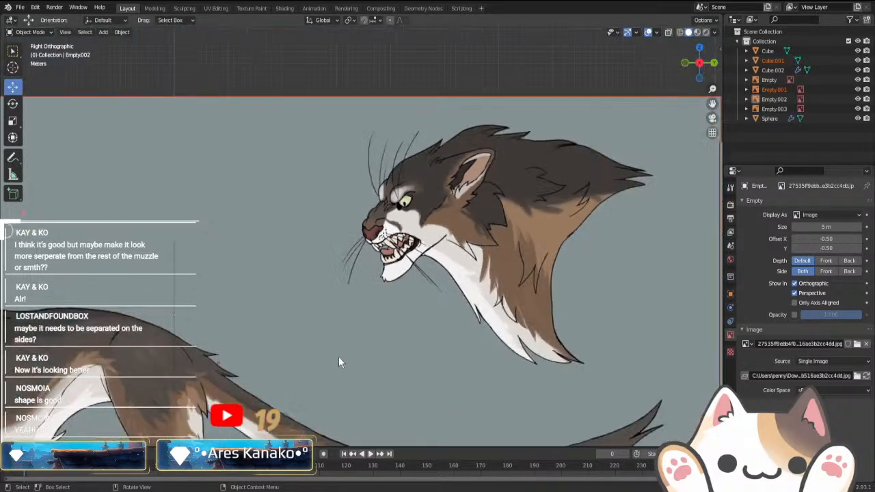
# - Compare the head mesh with the side-view drawing using X-ray display and select the head mesh
pyautogui.keyDown('shift'); pyautogui.moveTo(339, 356); pyautogui.dragTo(512, 280, button='middle'); pyautogui.keyUp('shift')
pyautogui.keyDown('shift'); pyautogui.moveTo(280, 286); pyautogui.dragTo(508, 300, button='middle'); pyautogui.keyUp('shift')
pyautogui.scroll(4, 380, 307)
pyautogui.keyDown('shift'); pyautogui.moveTo(335, 291); pyautogui.dragTo(452, 297, button='middle'); pyautogui.keyUp('shift')
pyautogui.moveTo(411, 287); pyautogui.dragTo(360, 265)
pyautogui.hotkey('alt', 'z')
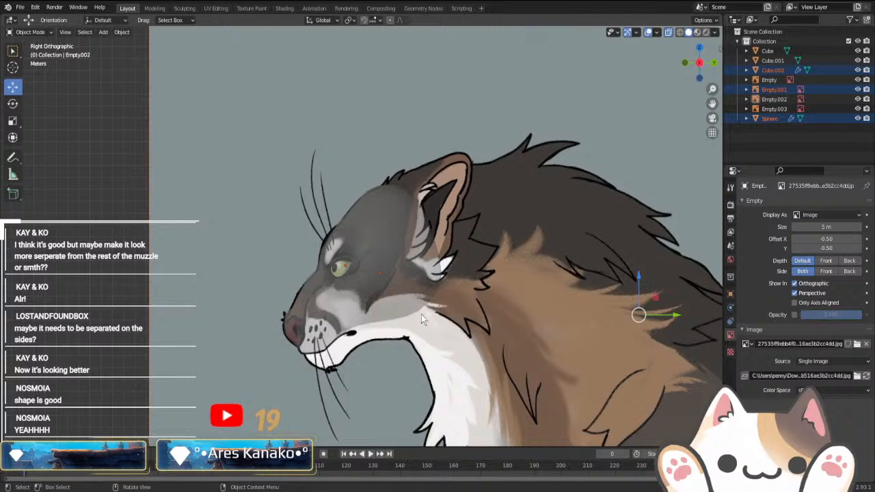
pyautogui.hotkey('alt', 'z')
pyautogui.click(387, 299)
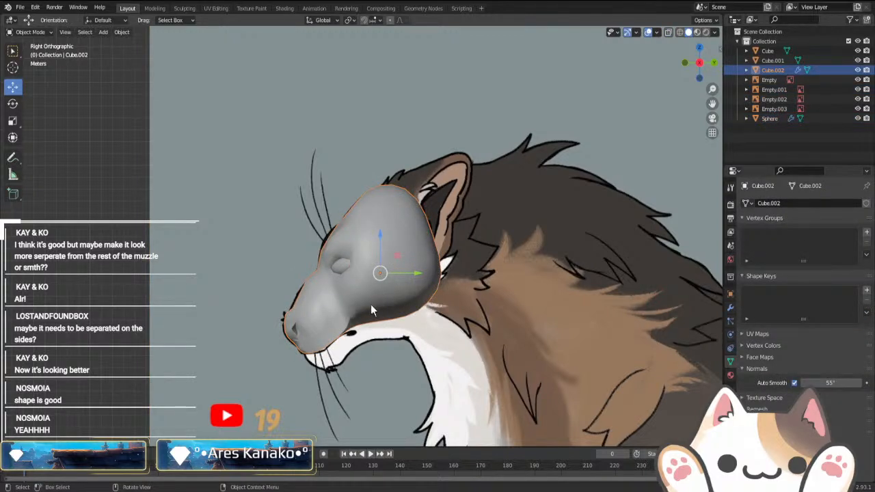
# - Save the file, inspect the head in perspective and against the cougar photo in front view, and save again
pyautogui.hotkey('ctrl', 's')
pyautogui.click(43, 326)
pyautogui.moveTo(369, 312); pyautogui.dragTo(350, 308, button='middle')
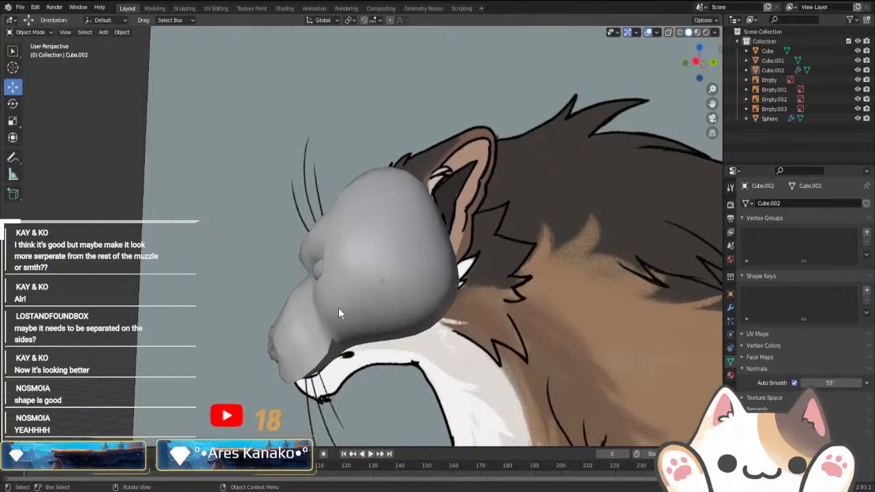
pyautogui.moveTo(339, 308); pyautogui.dragTo(460, 296, button='middle')
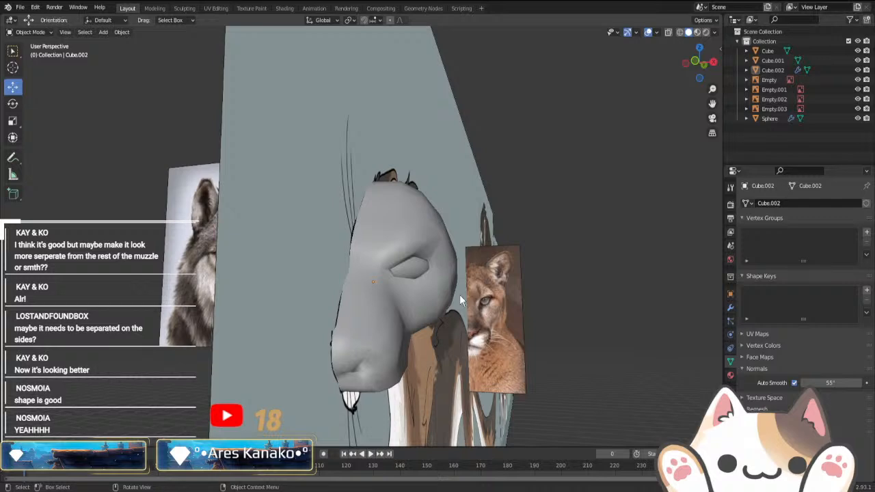
pyautogui.press('KP_1')
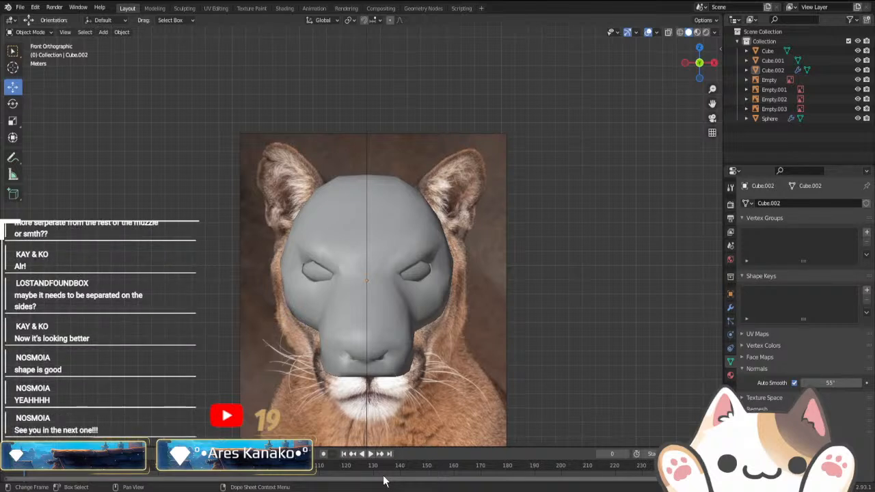
pyautogui.hotkey('ctrl', 's')
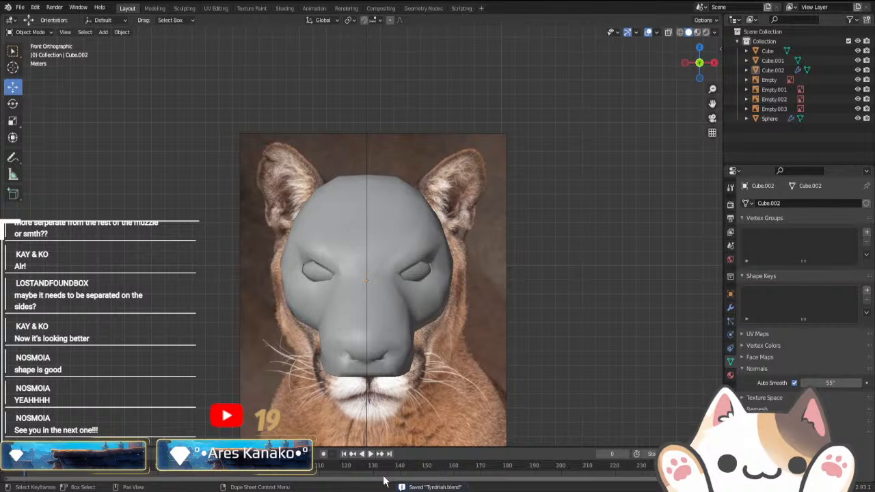